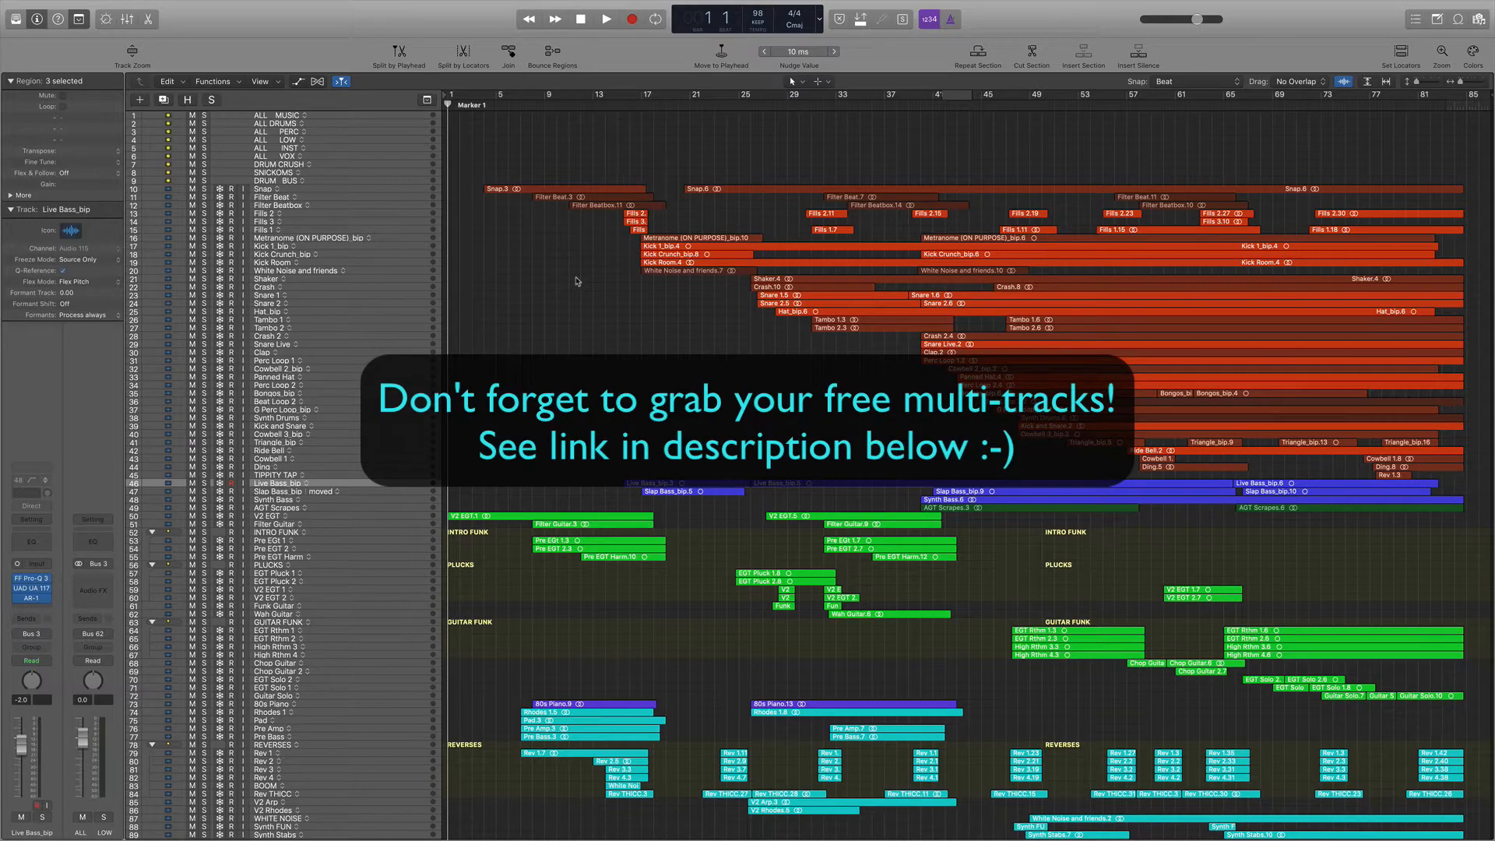
Look through the full arrangement, from the drum and percussion tracks down to the guitars, synths, vocal chops and chorus vocals.
{"action": "scroll", "coordinate": [577, 282], "scroll_direction": "down", "scroll_amount": 15}
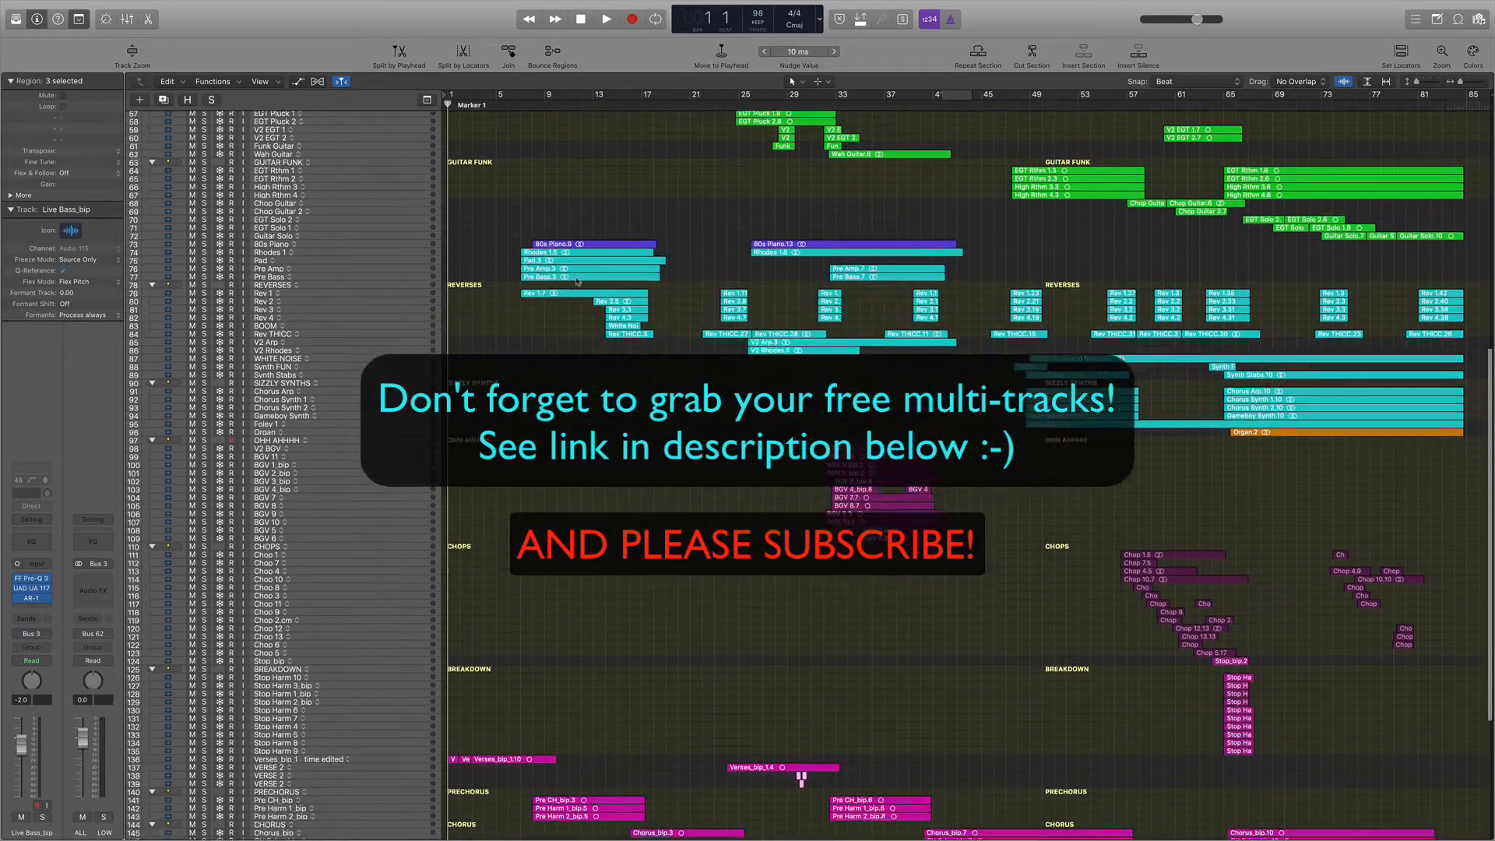
{"action": "scroll", "coordinate": [577, 282], "scroll_direction": "up", "scroll_amount": 15}
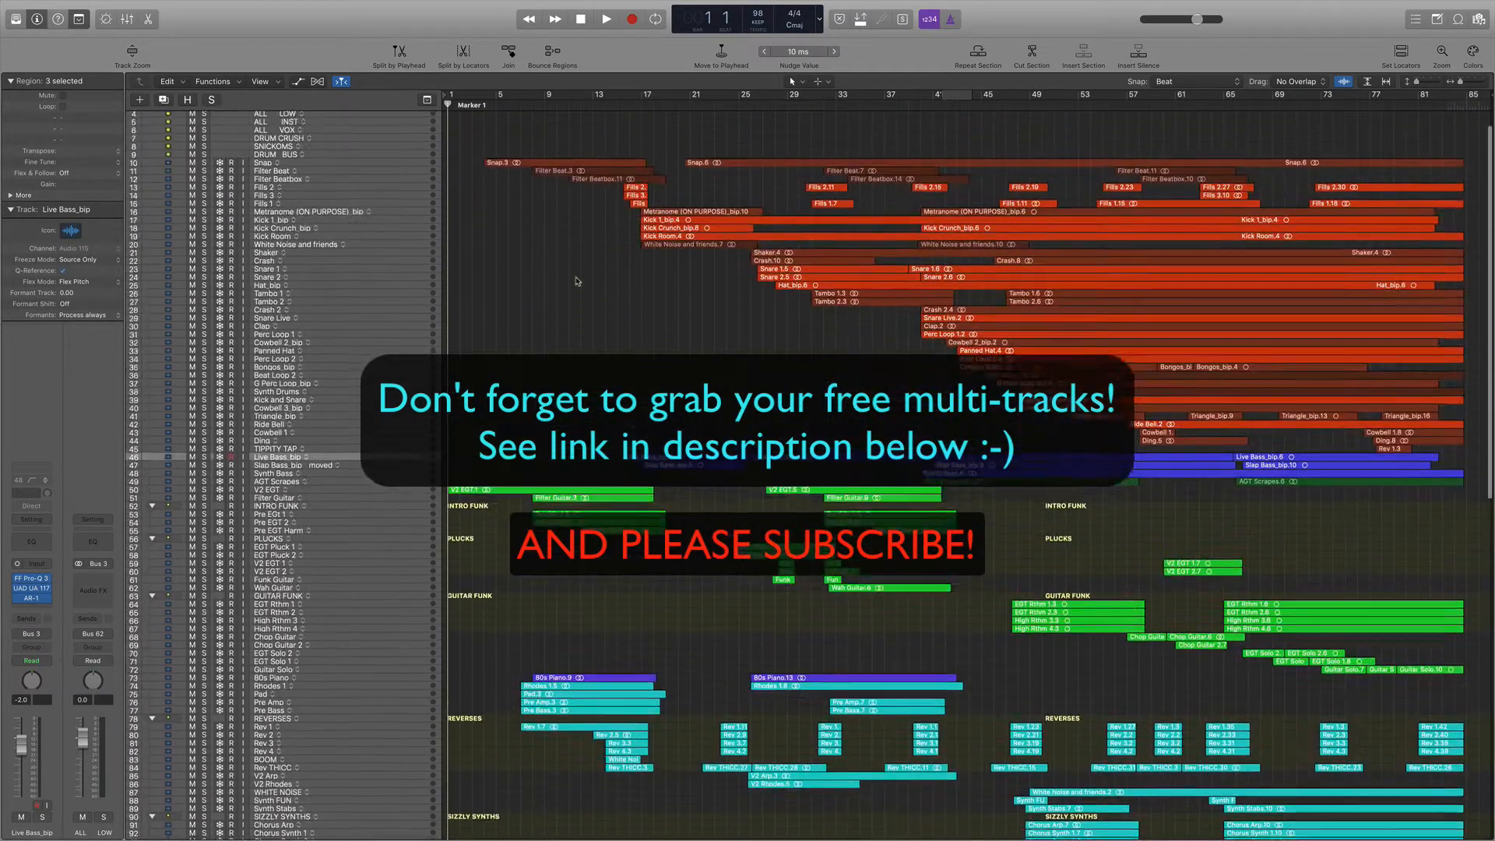
{"action": "scroll", "coordinate": [577, 282], "scroll_direction": "up", "scroll_amount": 1}
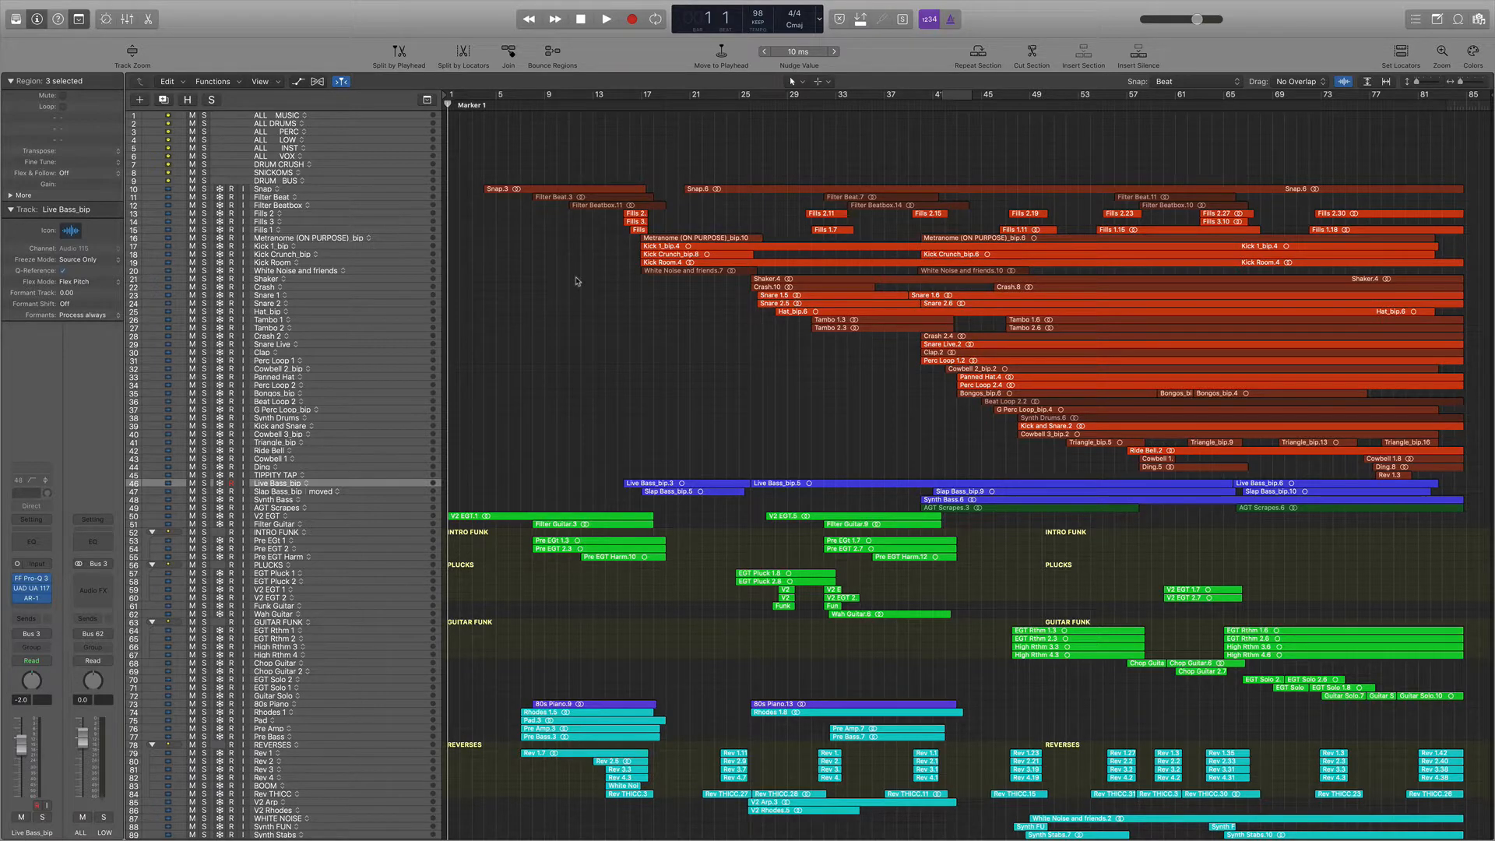
{"action": "scroll", "coordinate": [576, 281], "scroll_direction": "down", "scroll_amount": 8}
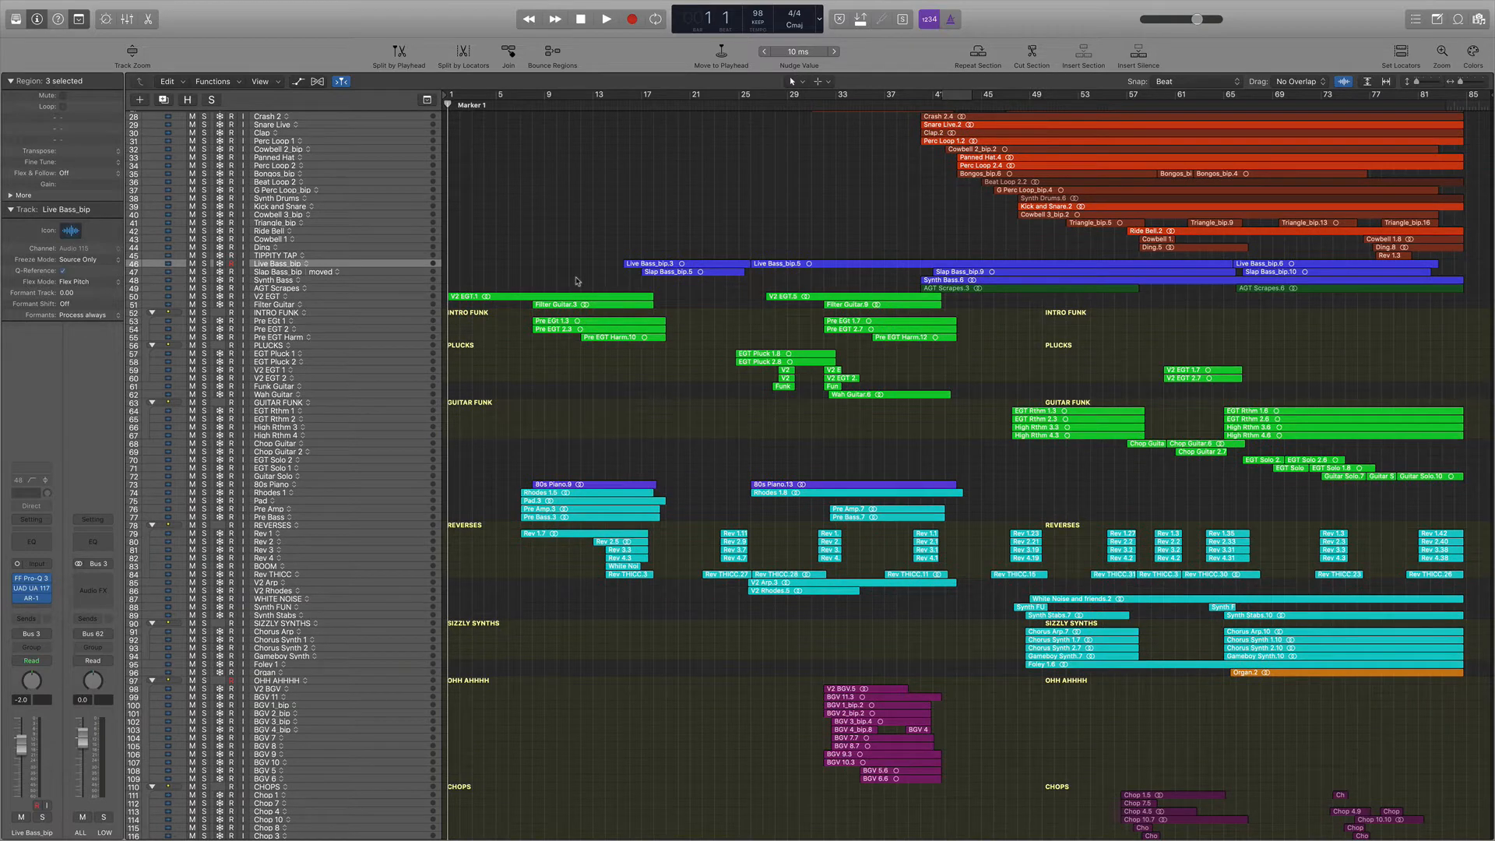
{"action": "scroll", "coordinate": [577, 281], "scroll_direction": "down", "scroll_amount": 9}
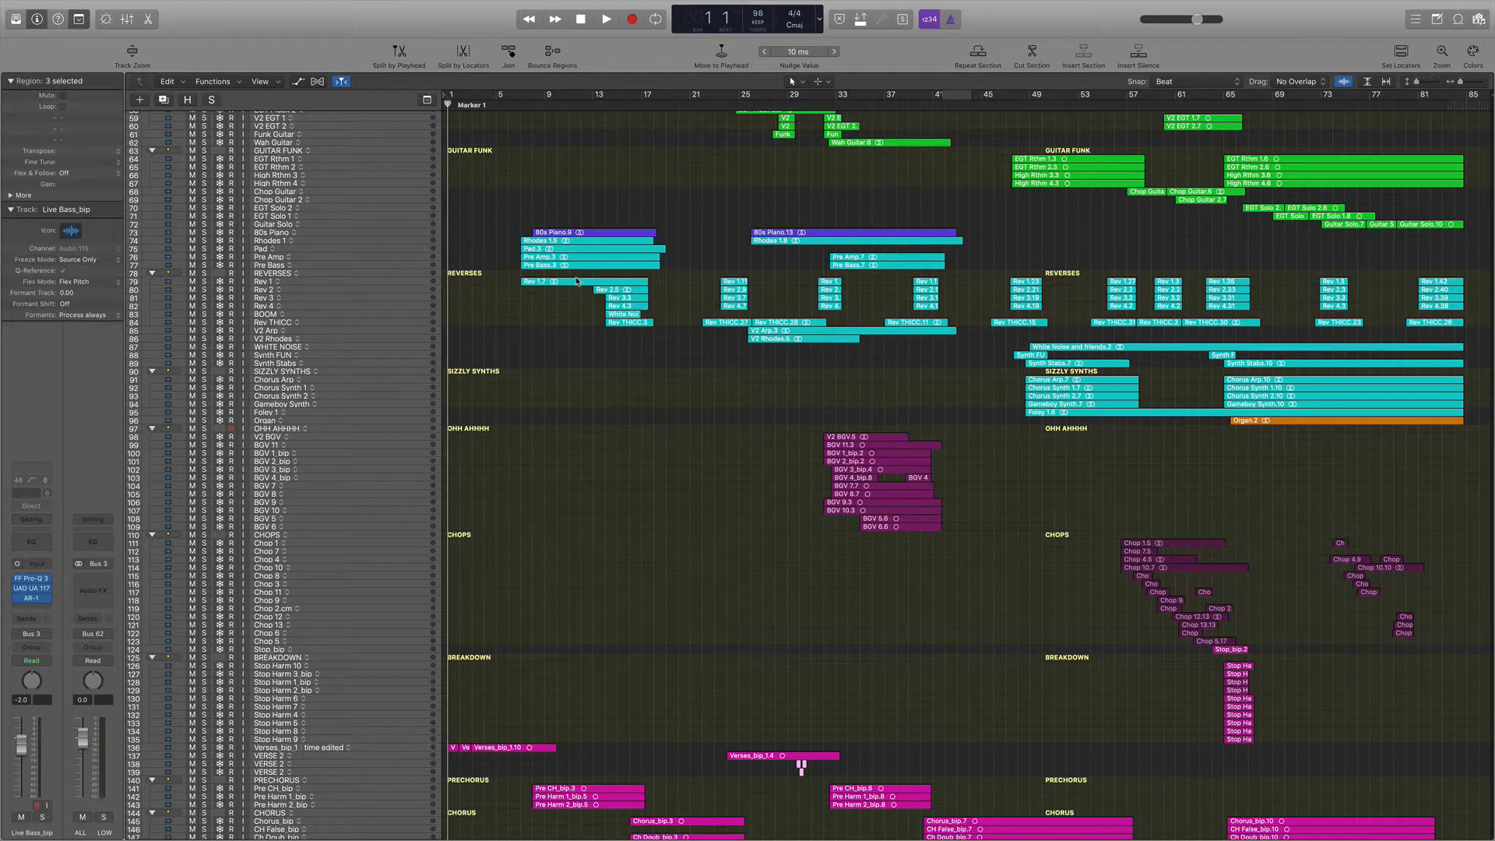
{"action": "scroll", "coordinate": [573, 438], "scroll_direction": "down", "scroll_amount": 5}
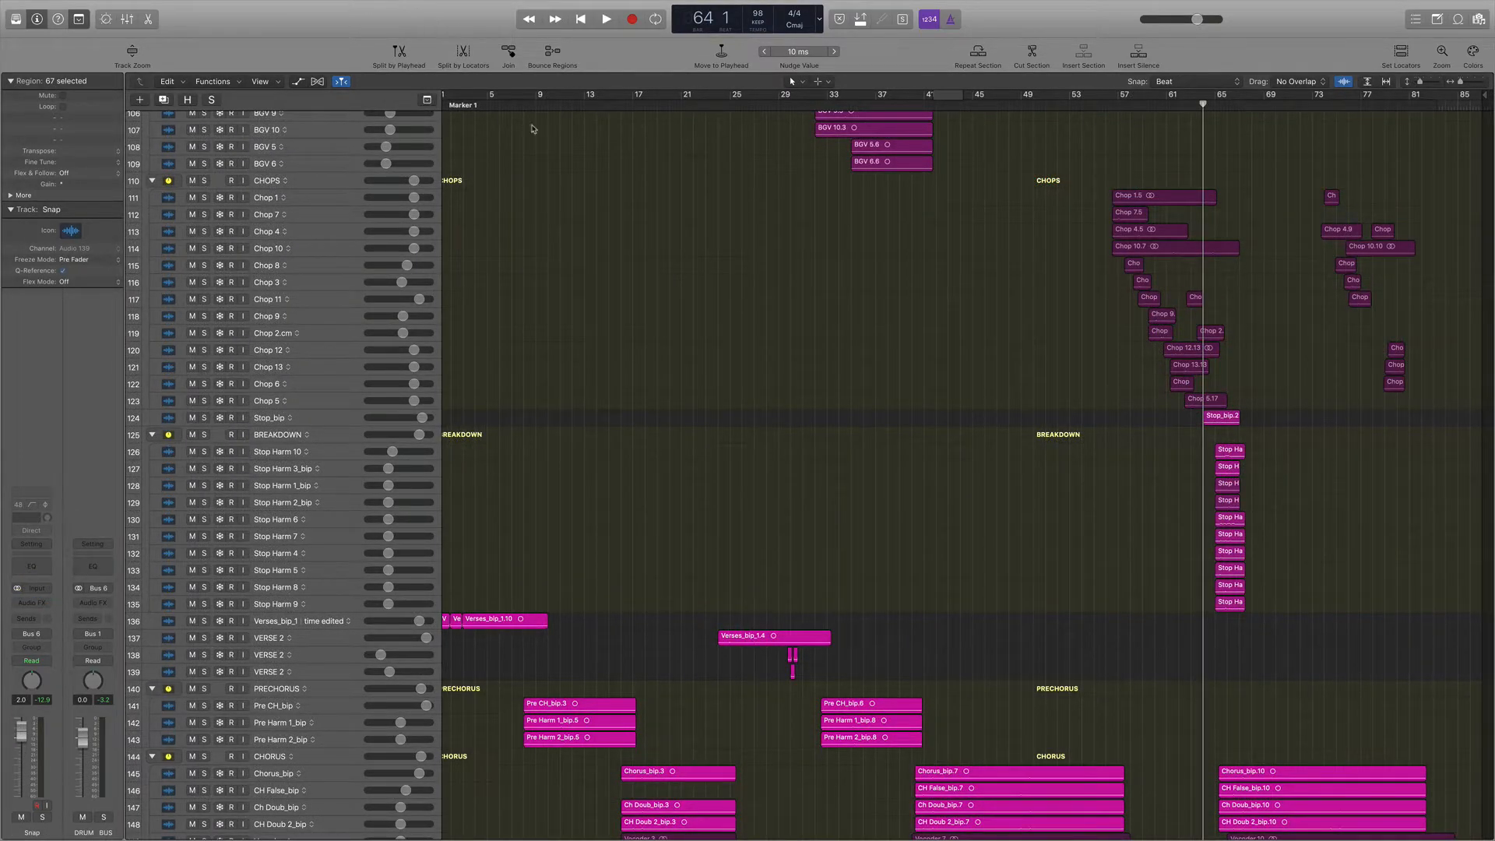
{"action": "scroll", "coordinate": [822, 405], "scroll_direction": "up", "scroll_amount": 15}
{"action": "scroll", "coordinate": [826, 406], "scroll_direction": "up", "scroll_amount": 2}
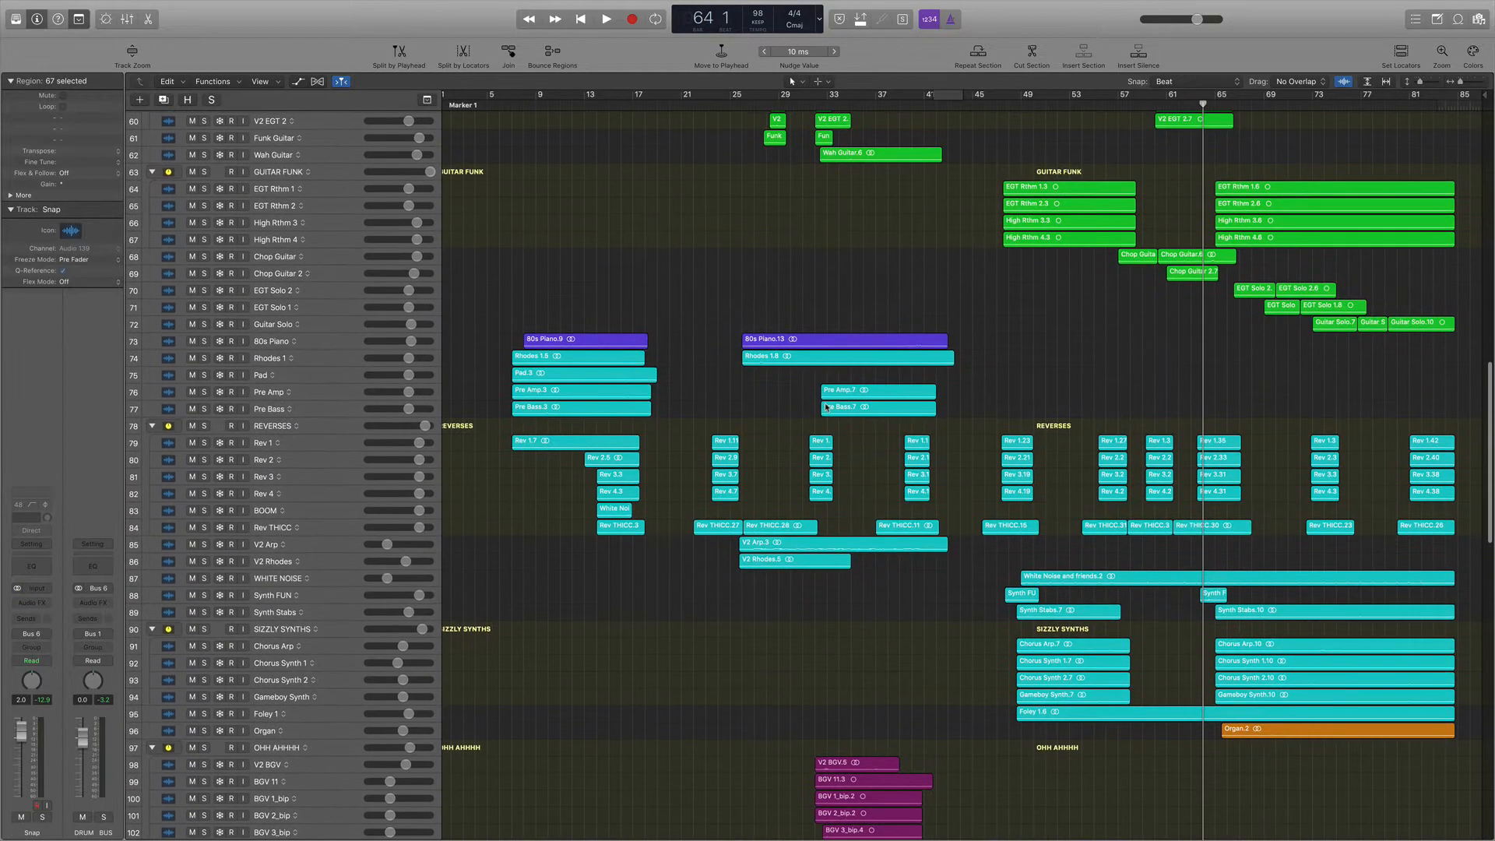
Play the song from bar 64 to bar 70 while looking over its drum, guitar, synth and vocal tracks.
{"action": "key", "text": "space"}
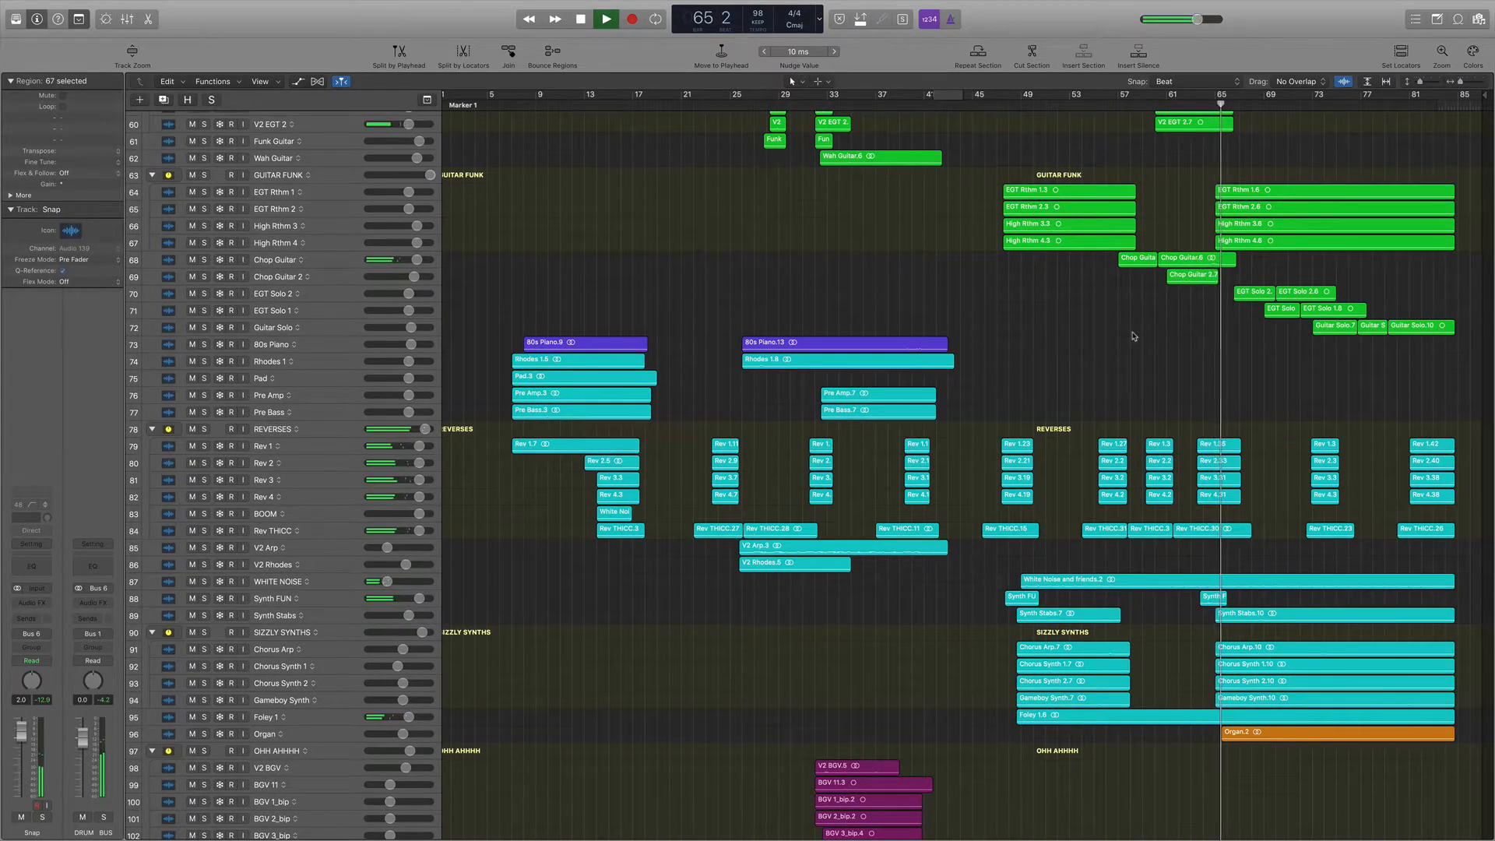
{"action": "scroll", "coordinate": [1187, 320], "scroll_direction": "down", "scroll_amount": 2}
{"action": "scroll", "coordinate": [1186, 319], "scroll_direction": "down", "scroll_amount": 4}
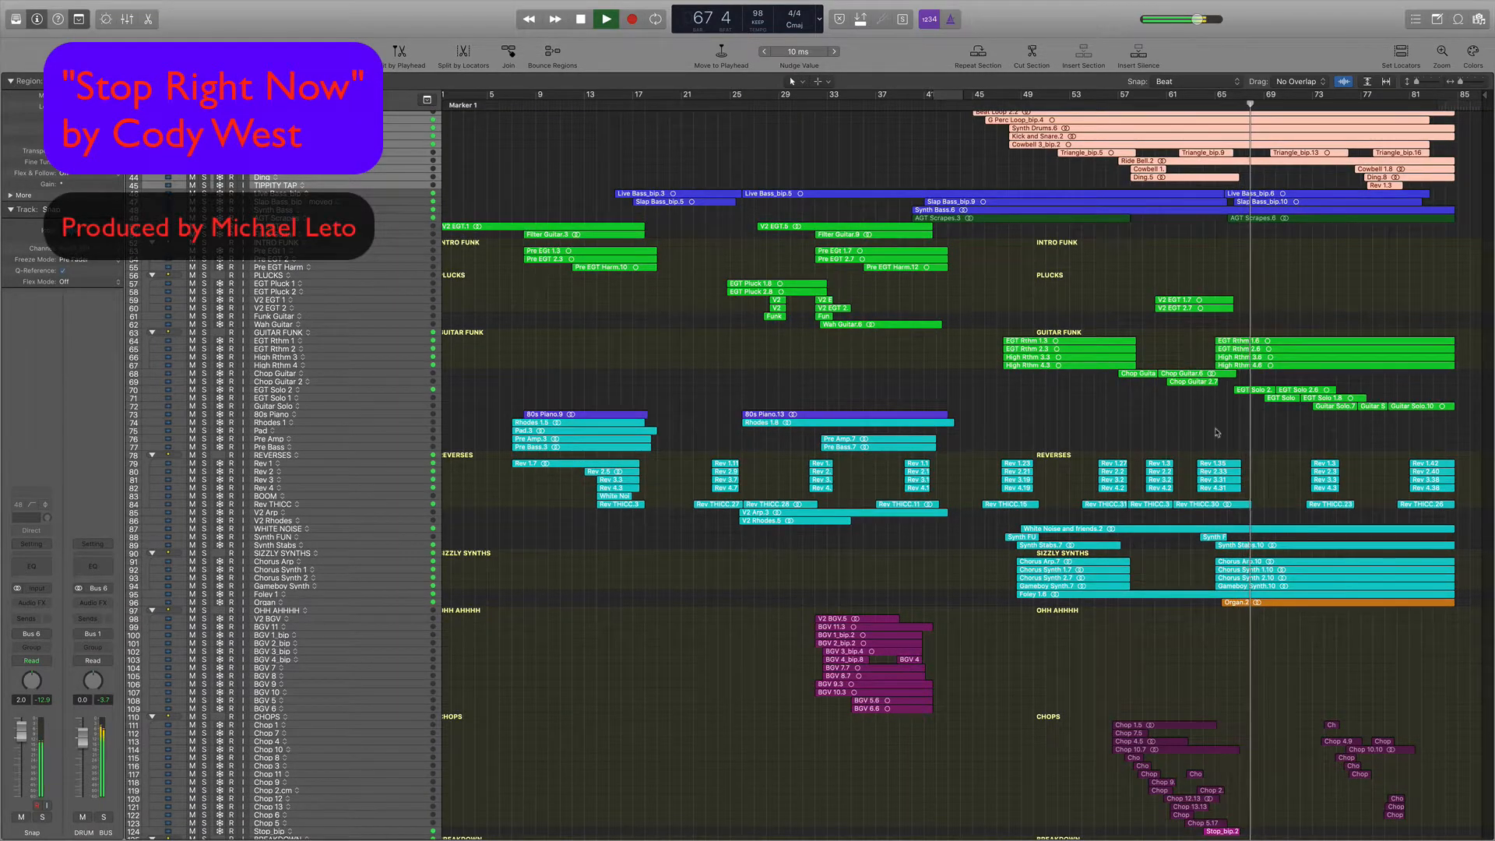
{"action": "scroll", "coordinate": [1280, 480], "scroll_direction": "up", "scroll_amount": 8}
{"action": "scroll", "coordinate": [1281, 481], "scroll_direction": "down", "scroll_amount": 10}
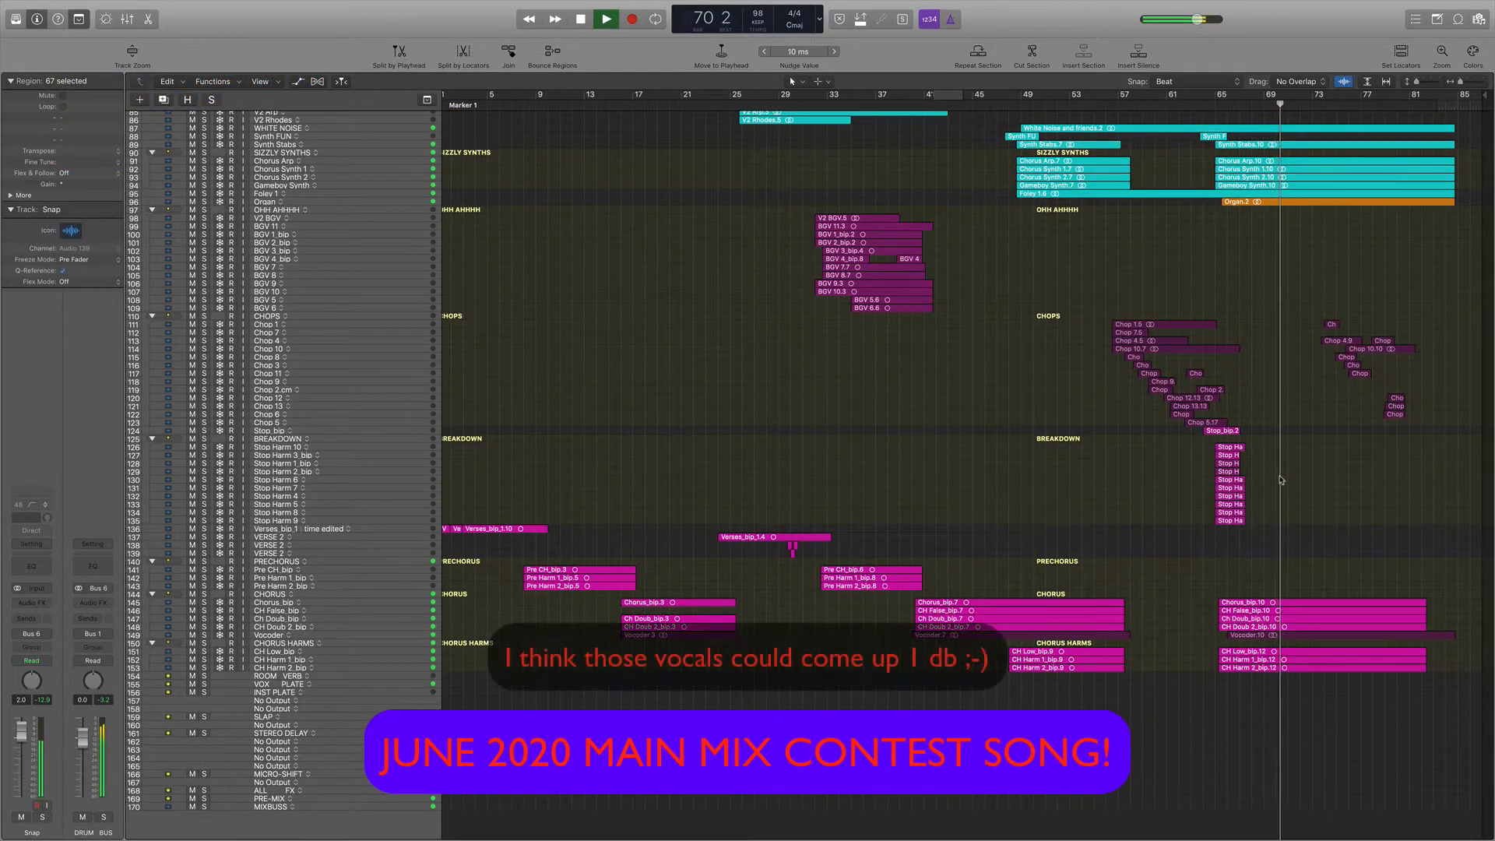
{"action": "key", "text": "space"}
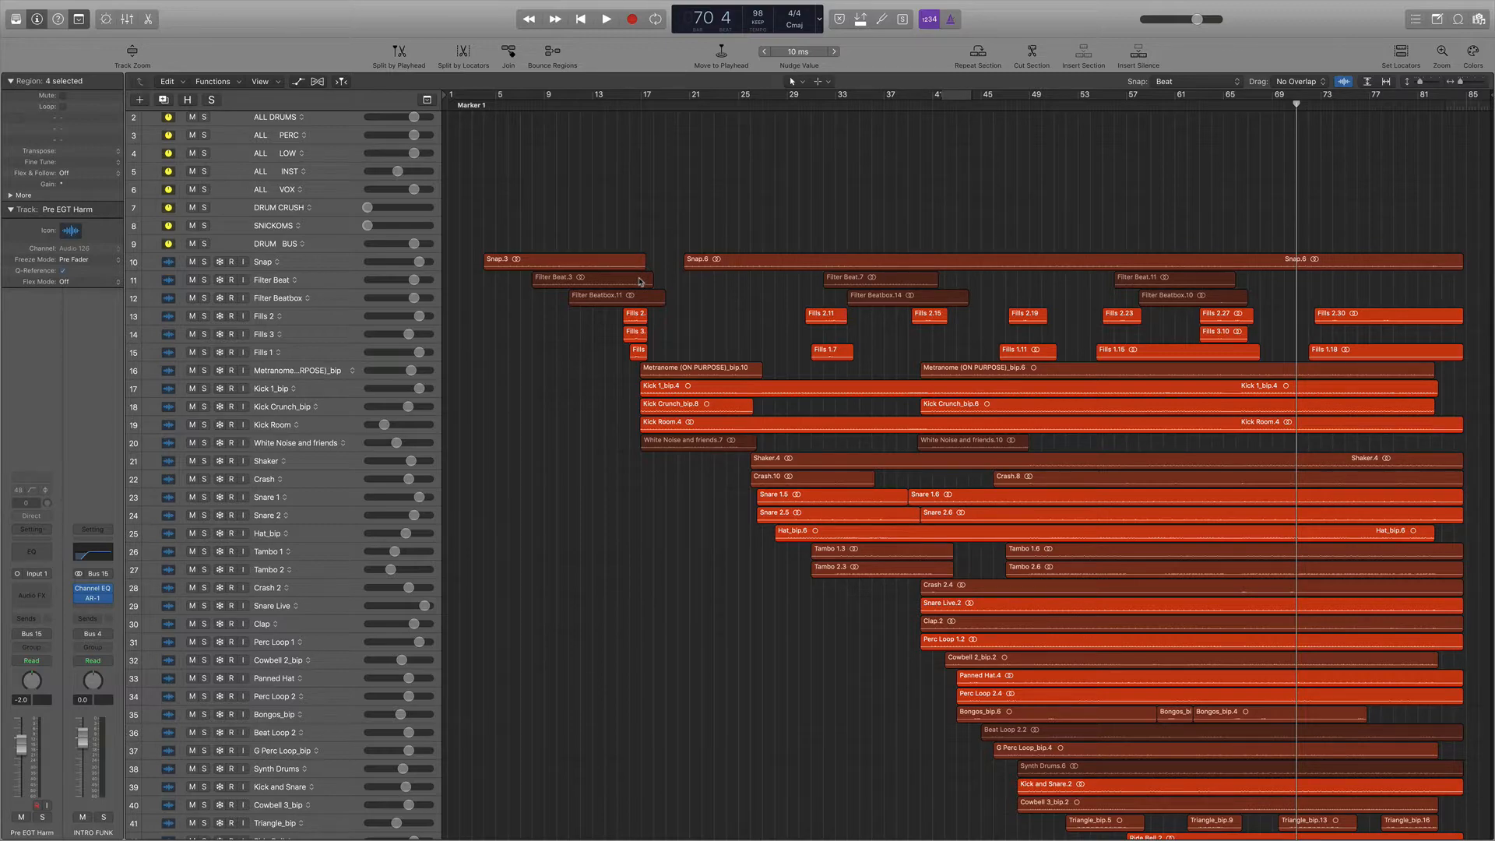
Examine how the drum, bass, guitar, keyboard, reverse and background vocal tracks are grouped and laid out in the arrangement.
{"action": "scroll", "coordinate": [670, 303], "scroll_direction": "down", "scroll_amount": 20}
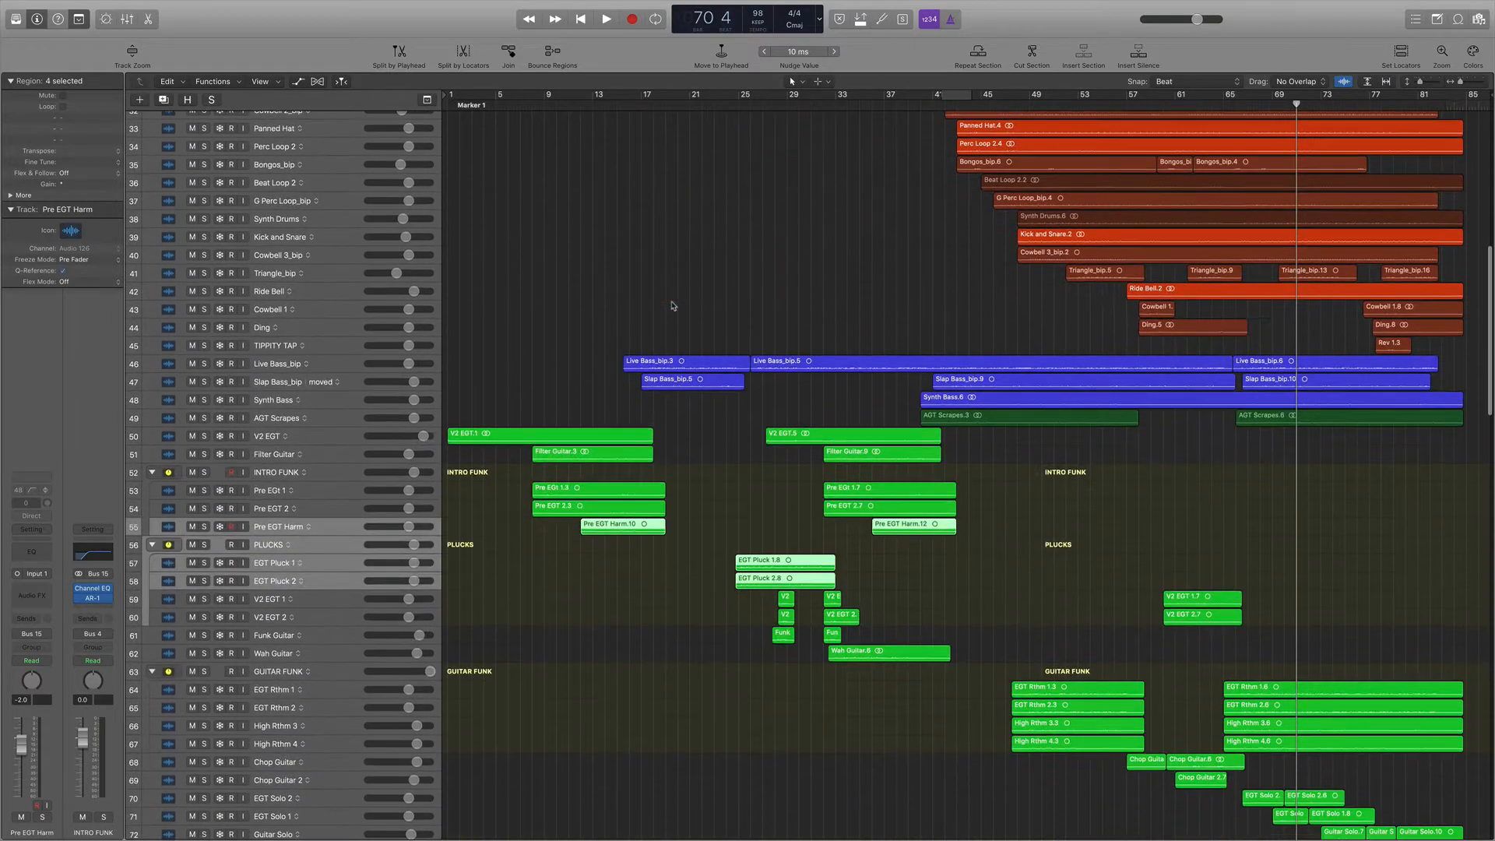
{"action": "scroll", "coordinate": [673, 305], "scroll_direction": "down", "scroll_amount": 20}
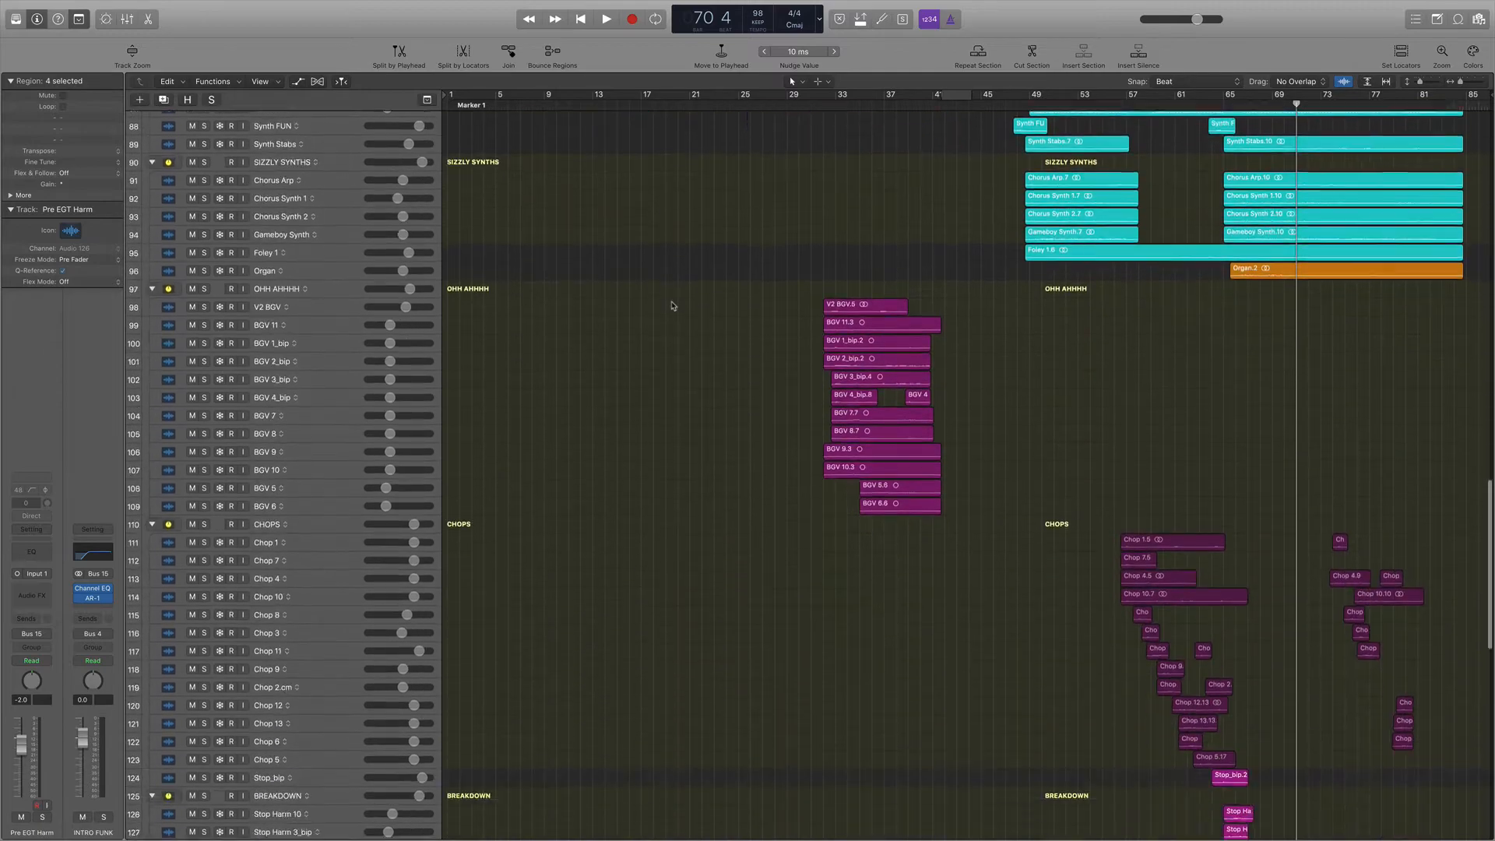
{"action": "scroll", "coordinate": [672, 305], "scroll_direction": "up", "scroll_amount": 15}
{"action": "scroll", "coordinate": [673, 305], "scroll_direction": "up", "scroll_amount": 20}
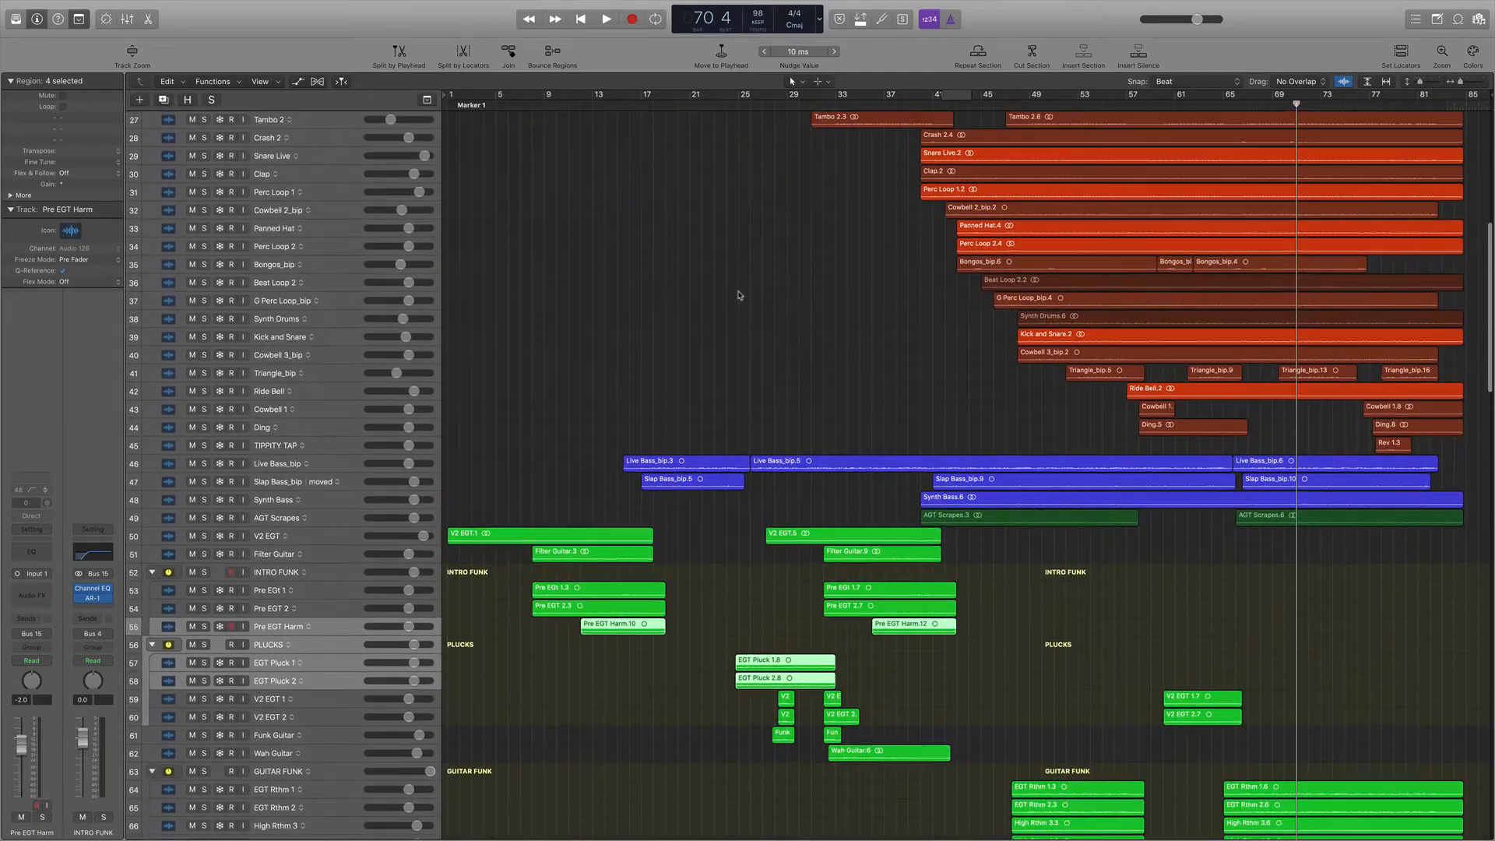
{"action": "scroll", "coordinate": [739, 294], "scroll_direction": "up", "scroll_amount": 10}
{"action": "scroll", "coordinate": [736, 292], "scroll_direction": "down", "scroll_amount": 5}
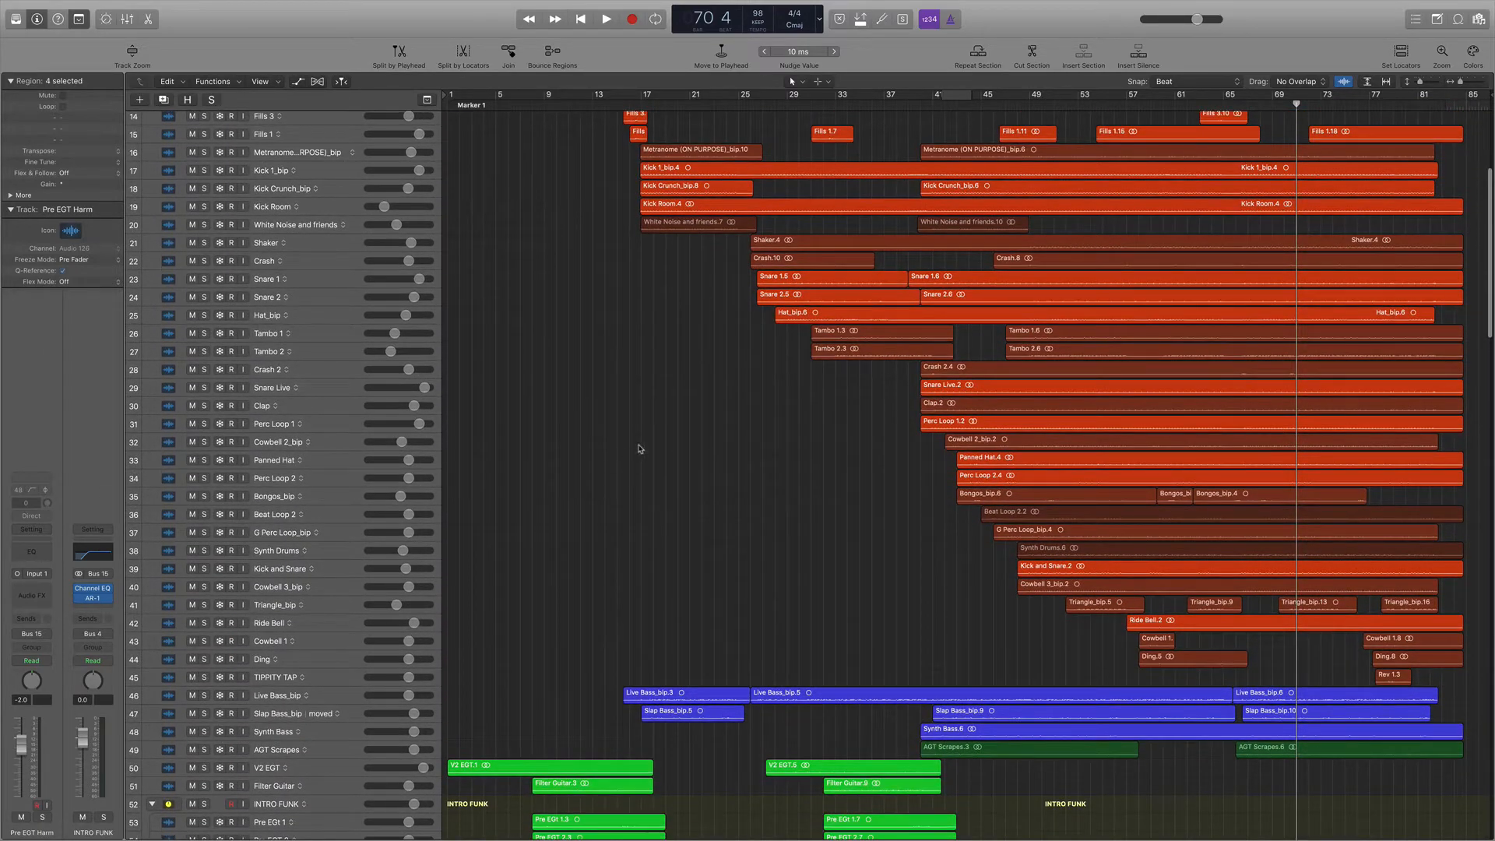
{"action": "scroll", "coordinate": [701, 446], "scroll_direction": "down", "scroll_amount": 1}
{"action": "scroll", "coordinate": [700, 447], "scroll_direction": "down", "scroll_amount": 10}
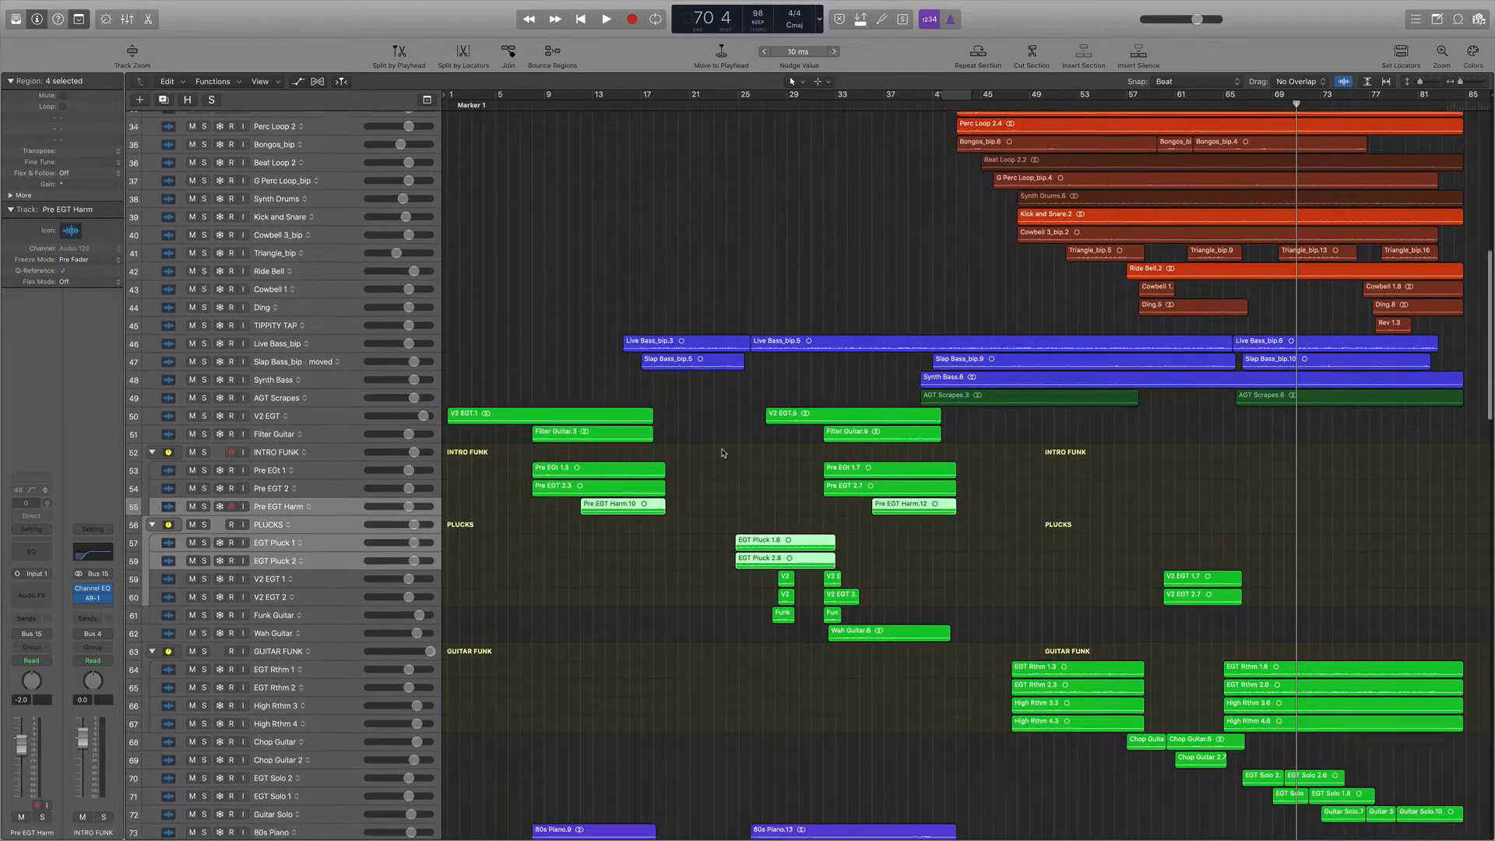
{"action": "scroll", "coordinate": [723, 454], "scroll_direction": "down", "scroll_amount": 1}
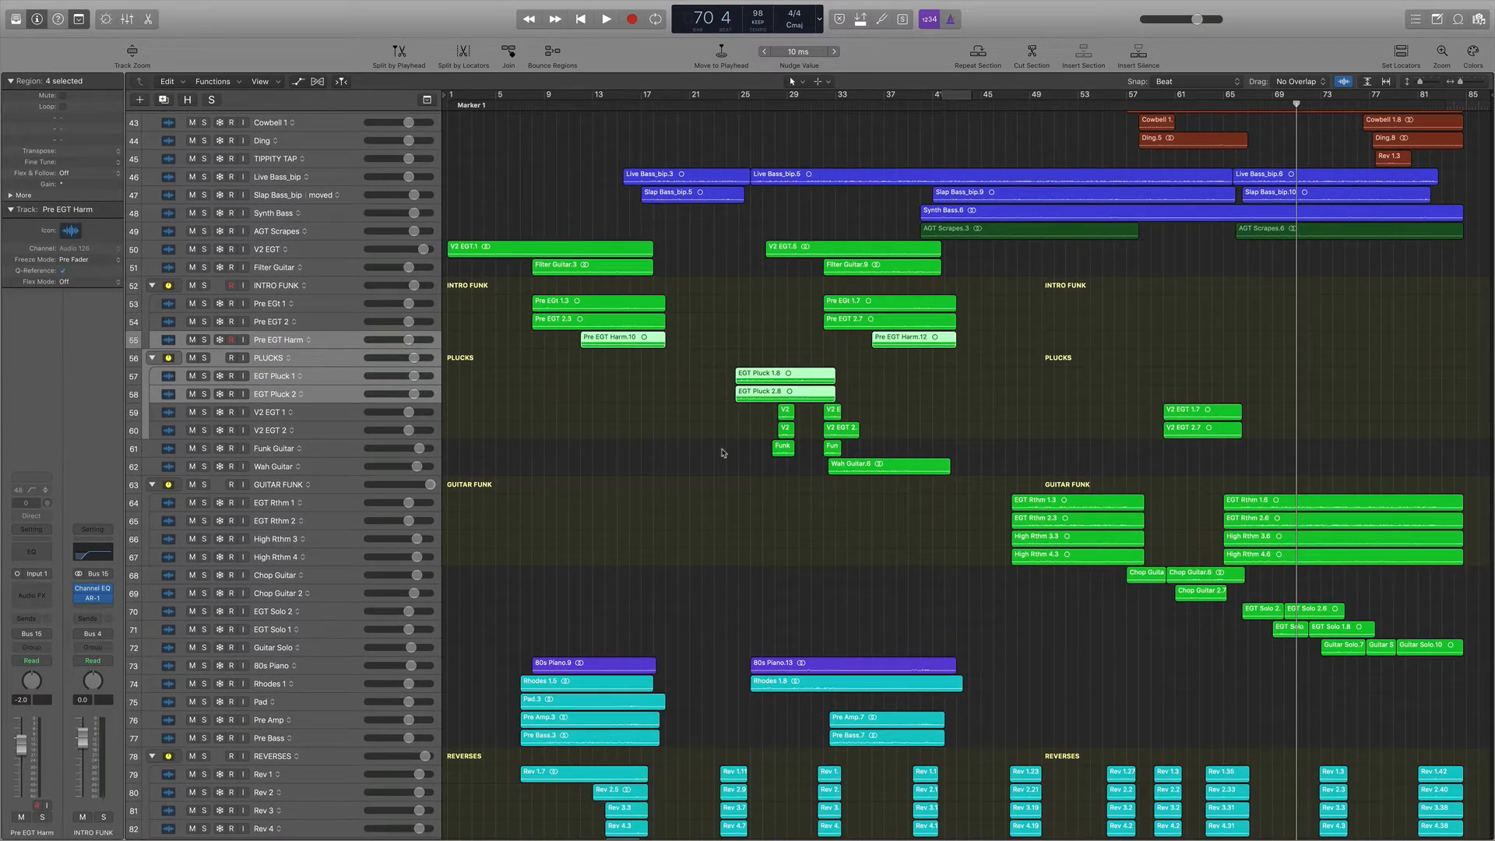
{"action": "scroll", "coordinate": [722, 453], "scroll_direction": "down", "scroll_amount": 7}
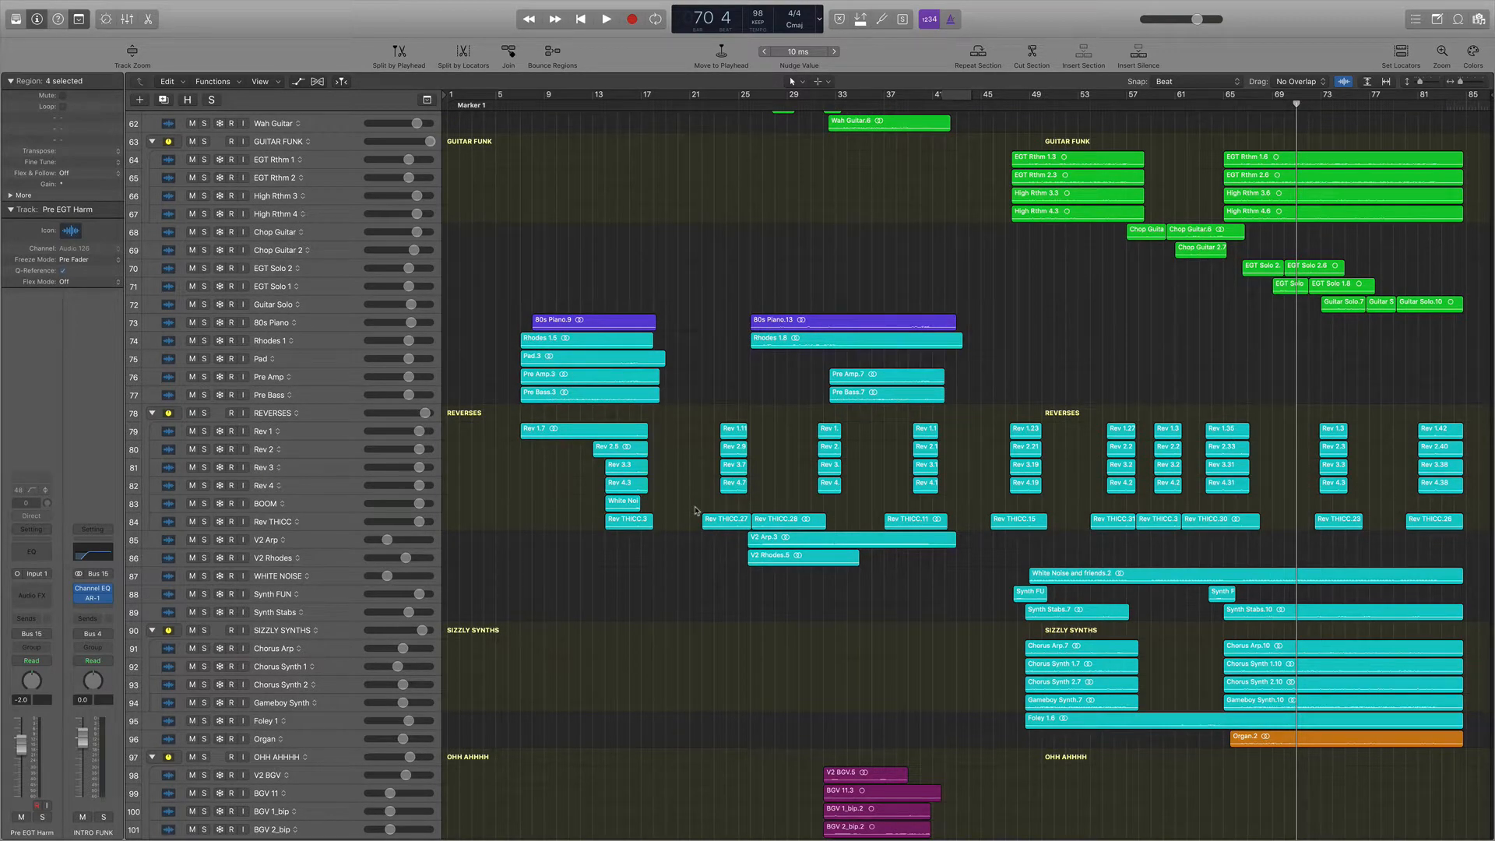
Select all drum and percussion tracks from Snap through TIPPITY TAP and review their extent in the arrangement.
{"action": "scroll", "coordinate": [696, 511], "scroll_direction": "up", "scroll_amount": 20}
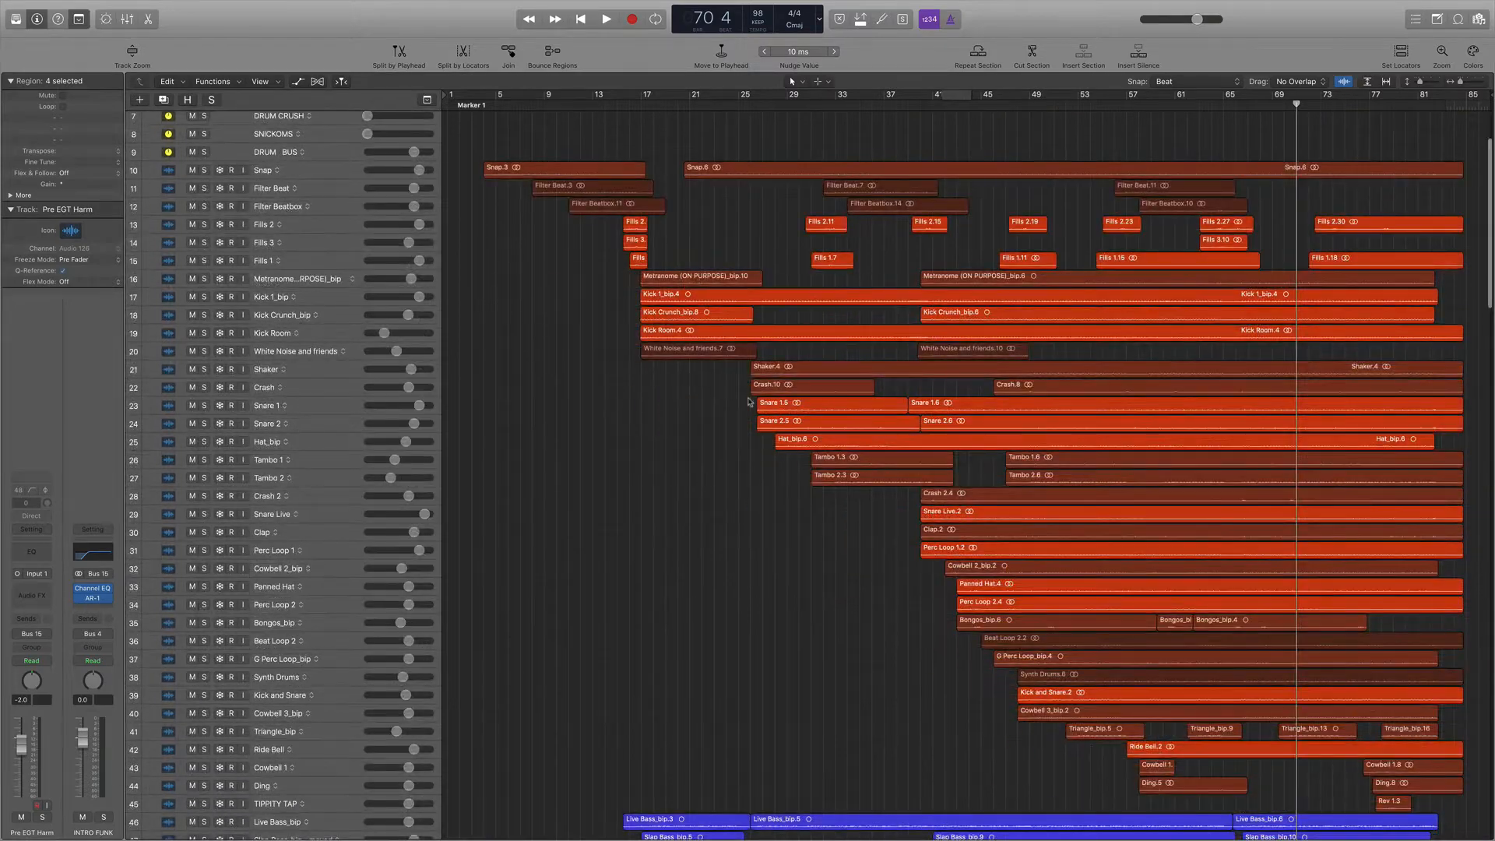
{"action": "left_click", "coordinate": [354, 171]}
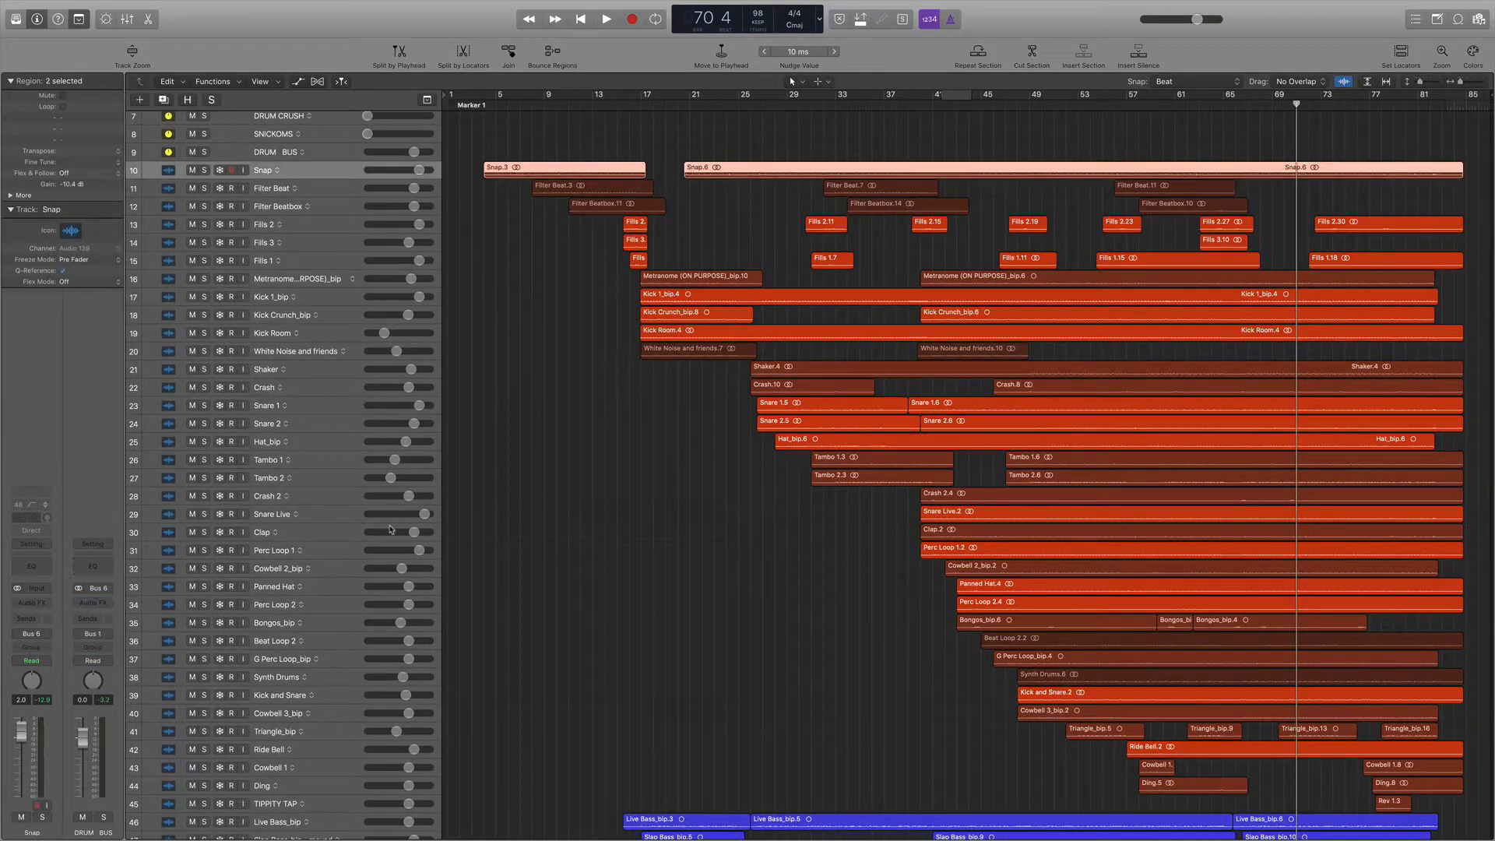
{"action": "left_click", "coordinate": [340, 802], "text": "shift"}
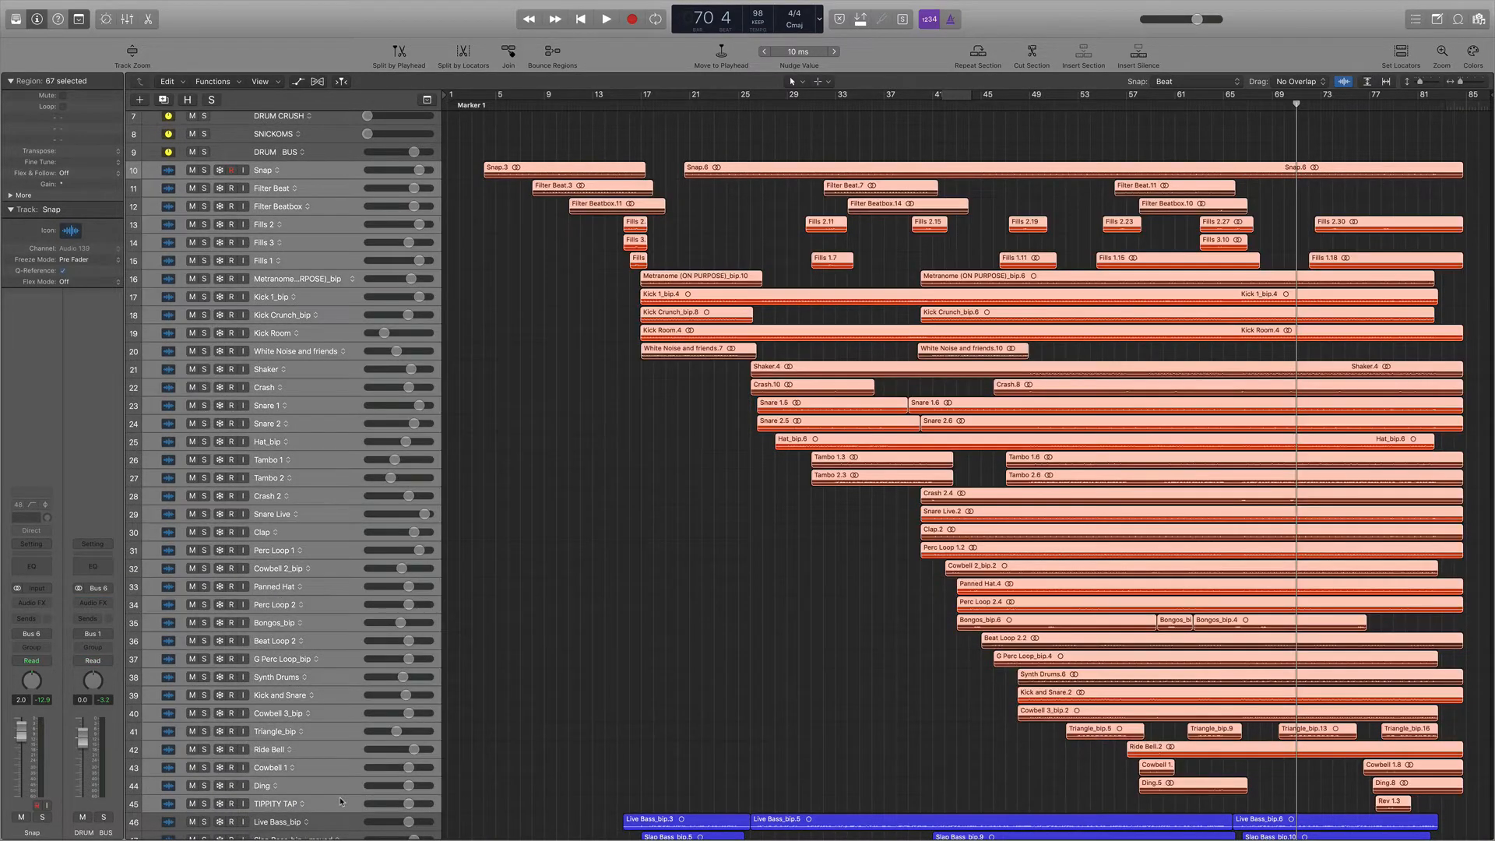
{"action": "scroll", "coordinate": [338, 545], "scroll_direction": "down", "scroll_amount": 7}
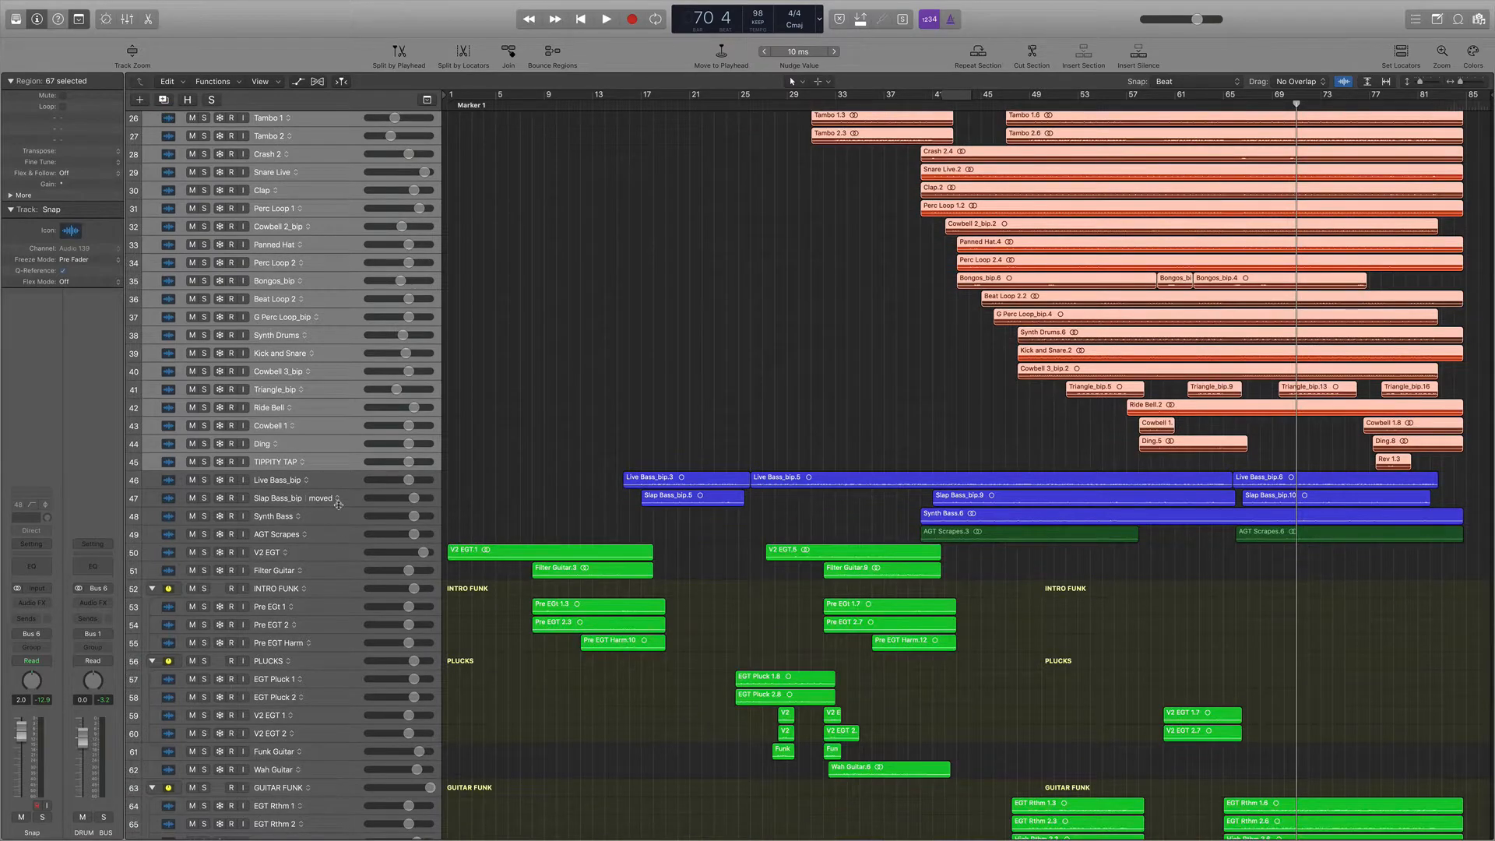
{"action": "scroll", "coordinate": [354, 545], "scroll_direction": "down", "scroll_amount": 4}
{"action": "scroll", "coordinate": [362, 604], "scroll_direction": "down", "scroll_amount": 6}
{"action": "scroll", "coordinate": [362, 604], "scroll_direction": "up", "scroll_amount": 15}
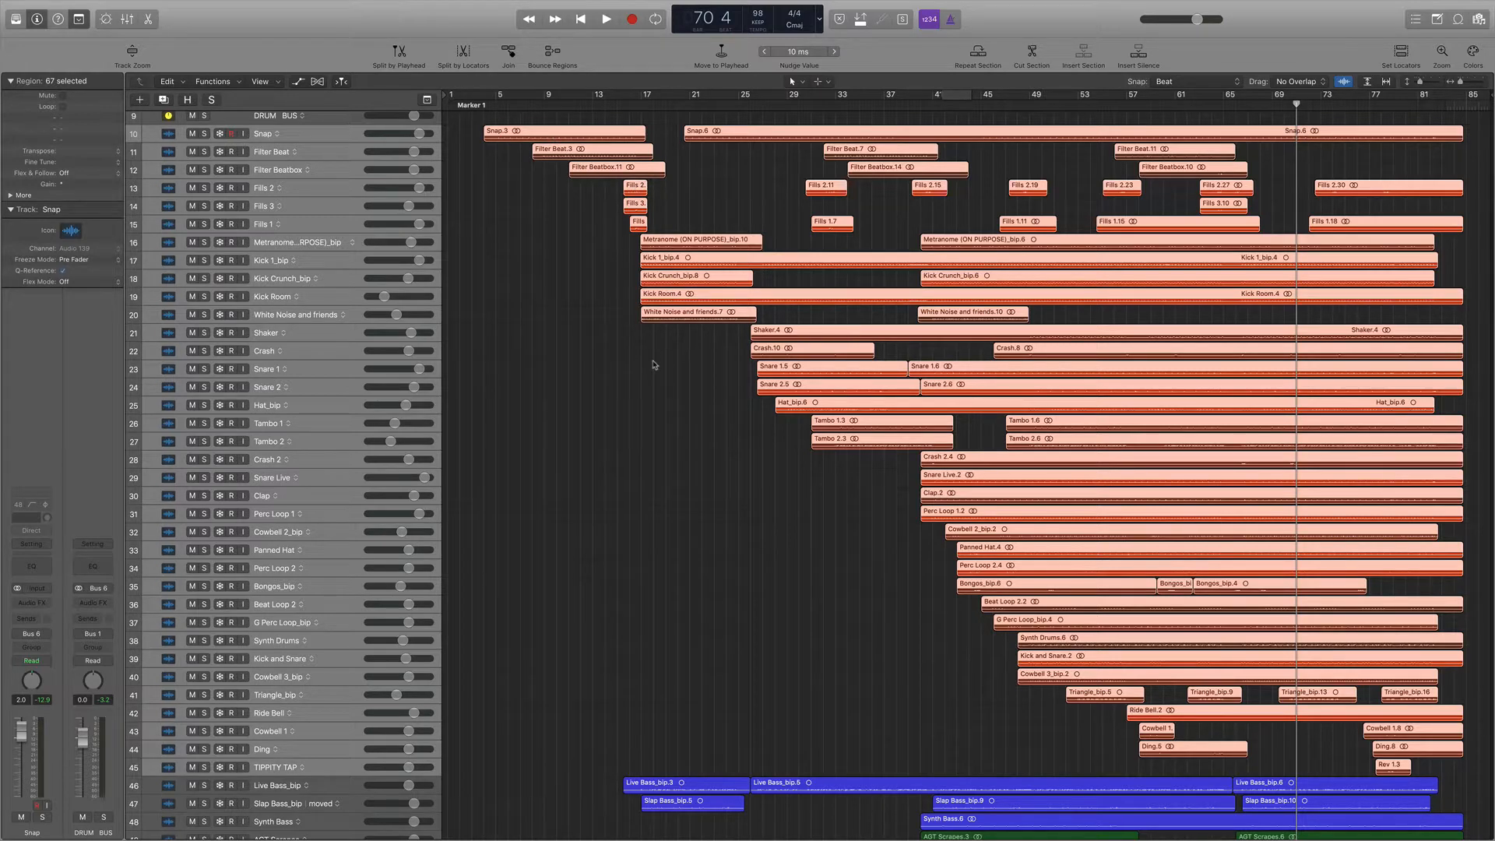
Select the guitar tracks from V2 EGT through EGT Solo 2 and look over the surrounding drum, synth and vocal tracks.
{"action": "scroll", "coordinate": [654, 366], "scroll_direction": "down", "scroll_amount": 15}
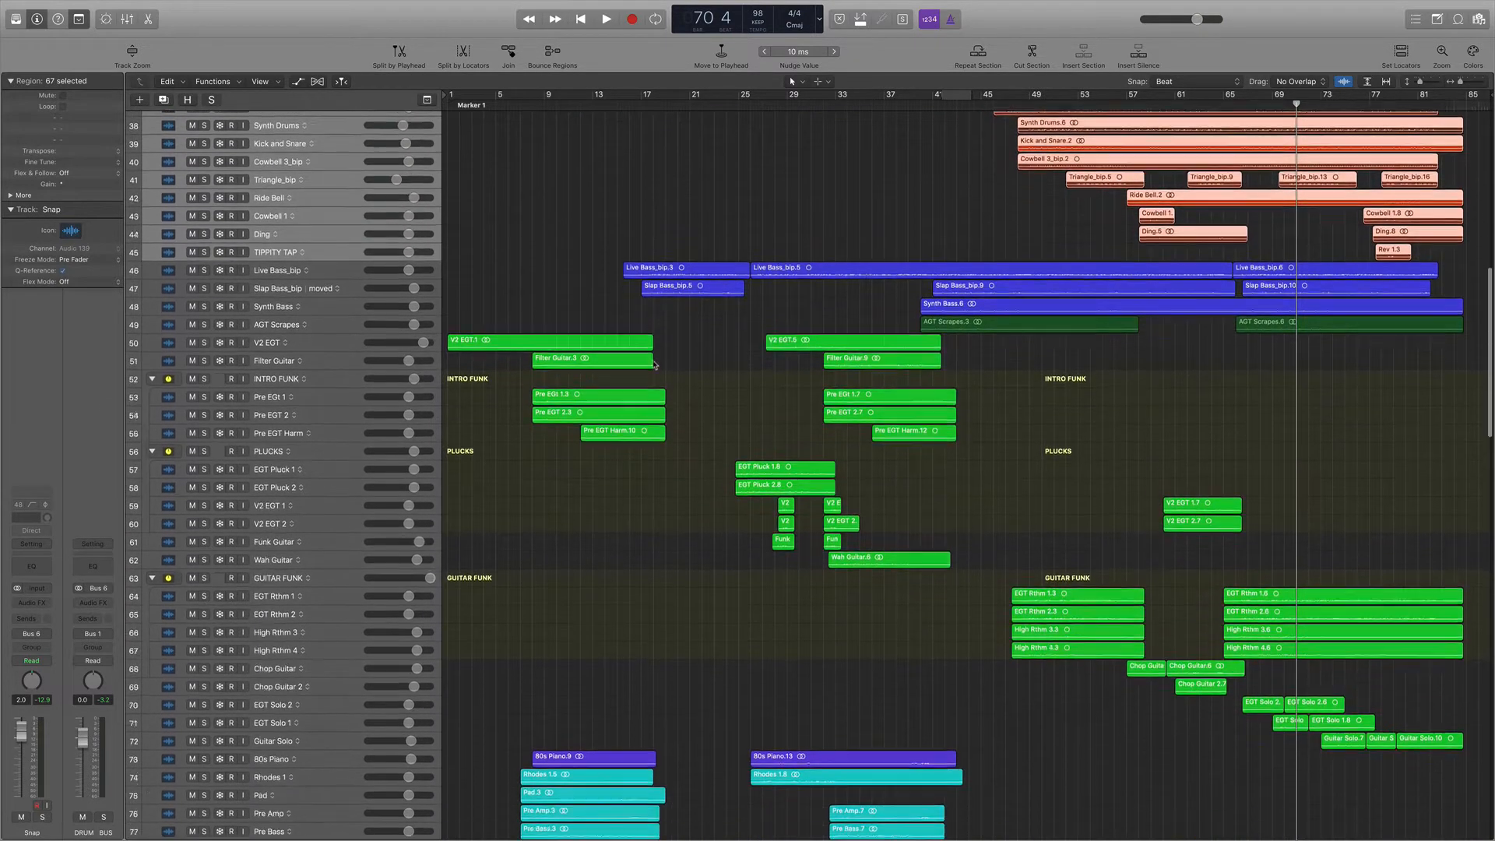
{"action": "left_click", "coordinate": [370, 265]}
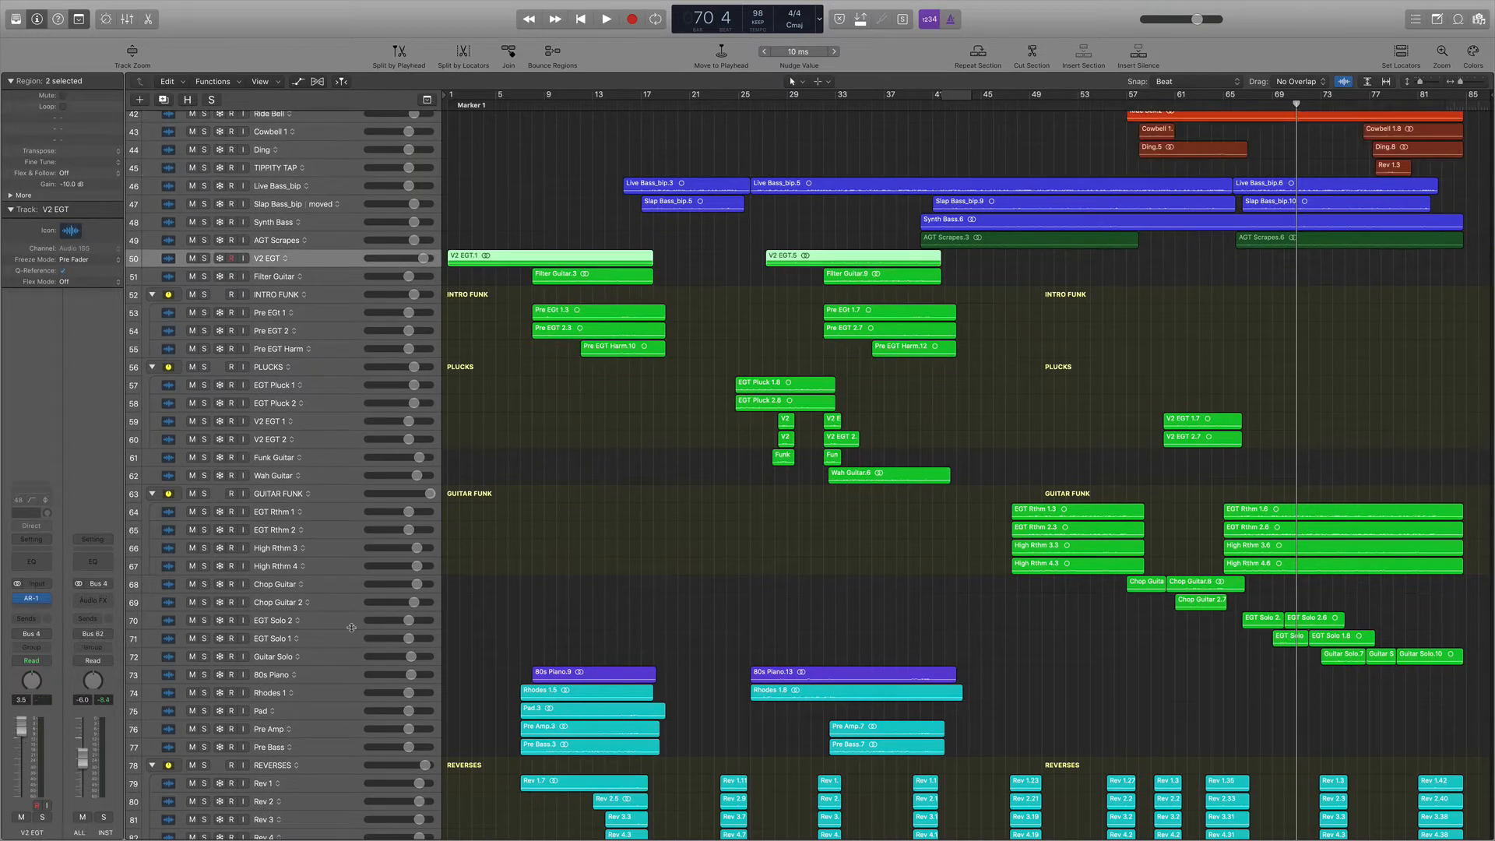
{"action": "left_click", "coordinate": [338, 629], "text": "shift"}
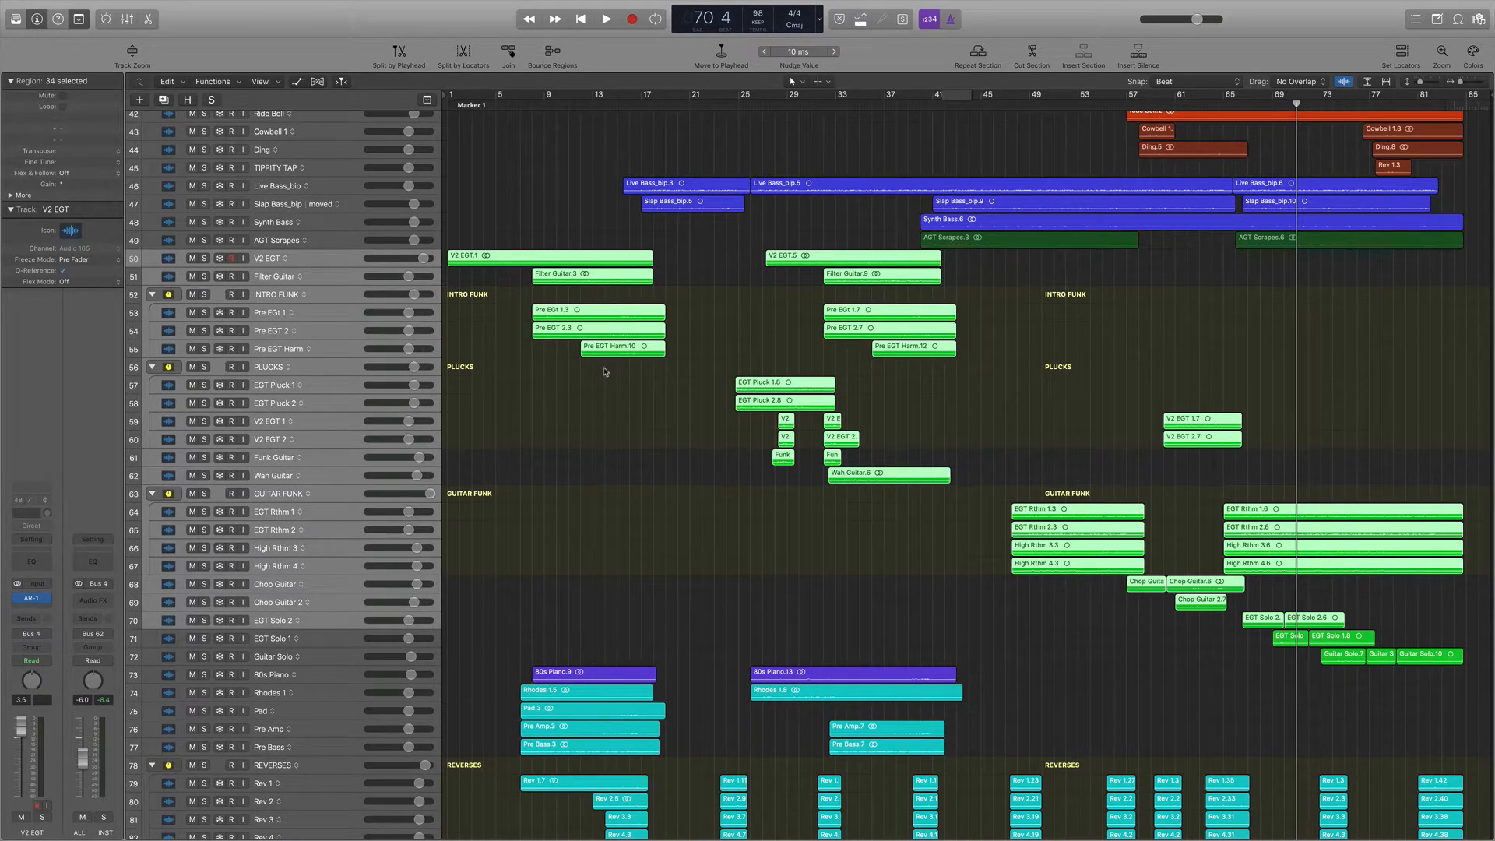
{"action": "scroll", "coordinate": [605, 372], "scroll_direction": "up", "scroll_amount": 10}
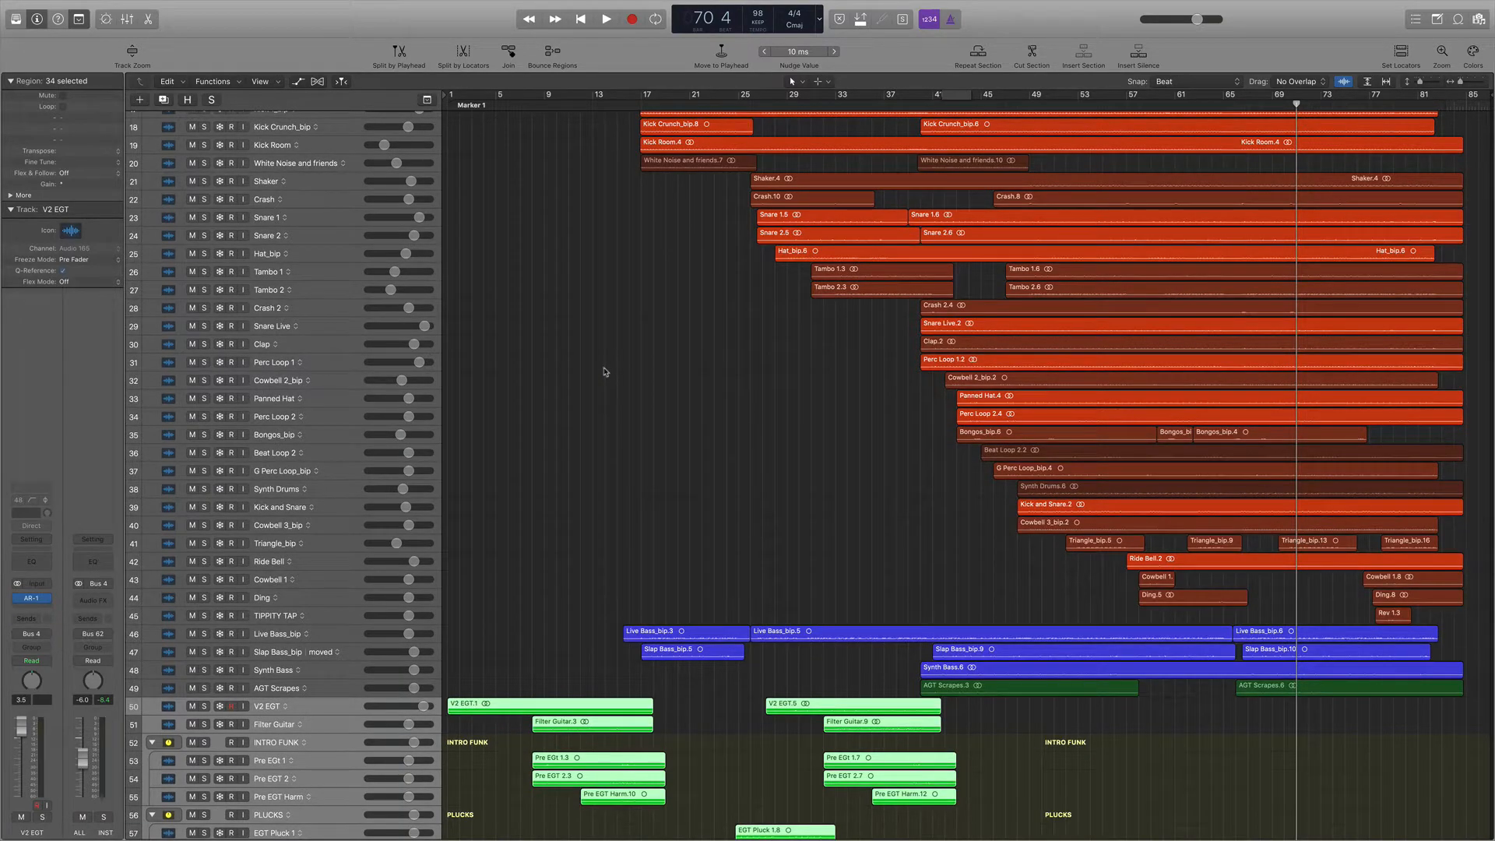
{"action": "scroll", "coordinate": [605, 373], "scroll_direction": "down", "scroll_amount": 18}
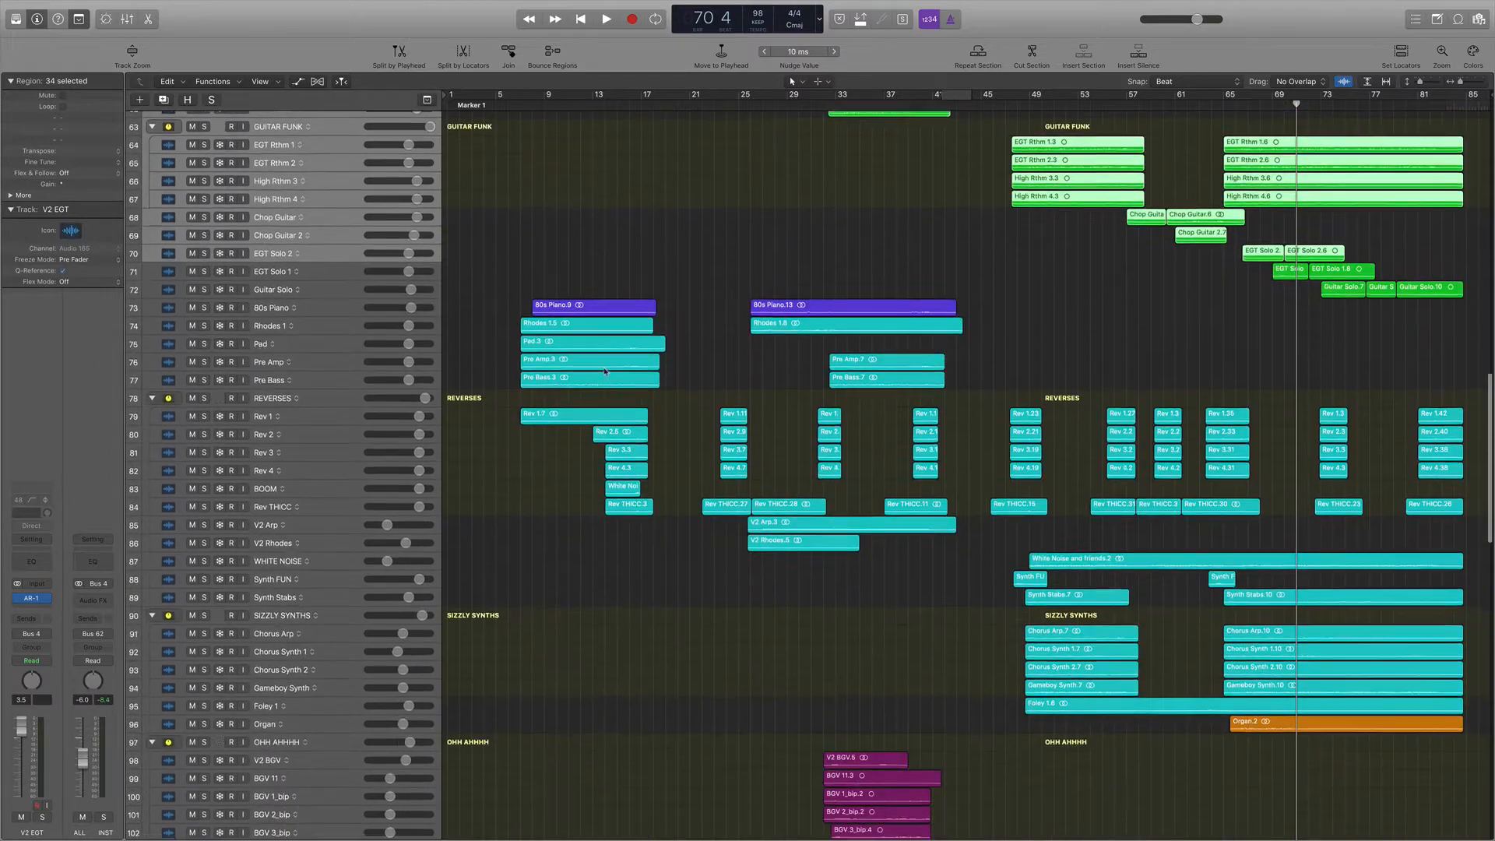
{"action": "scroll", "coordinate": [606, 372], "scroll_direction": "down", "scroll_amount": 8}
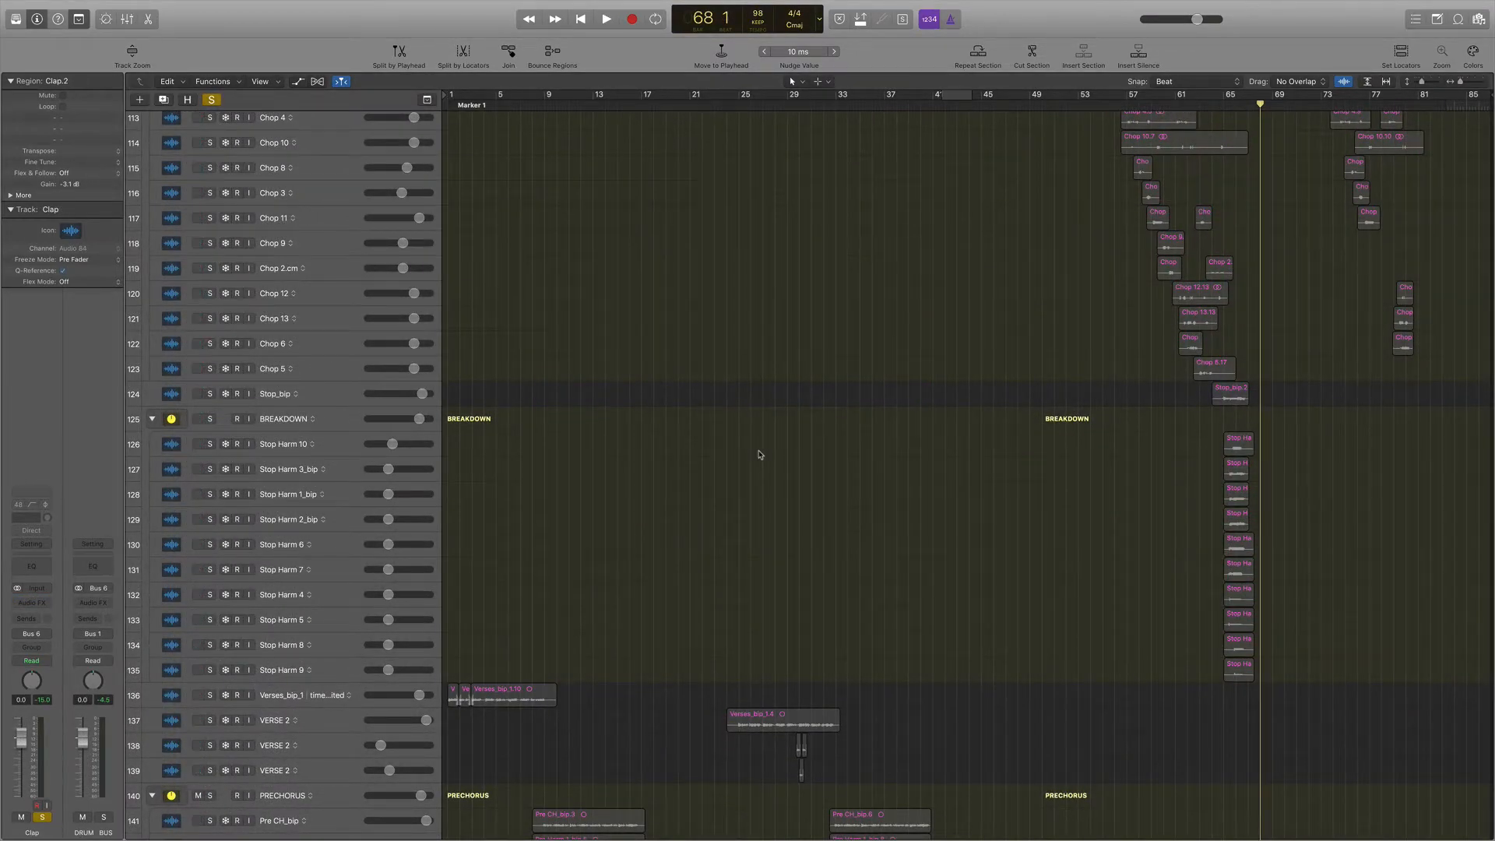
Review which tracks are soloed across the session, from the kick, snare and bass tracks to the chorus vocals and harmonies.
{"action": "scroll", "coordinate": [759, 455], "scroll_direction": "up", "scroll_amount": 20}
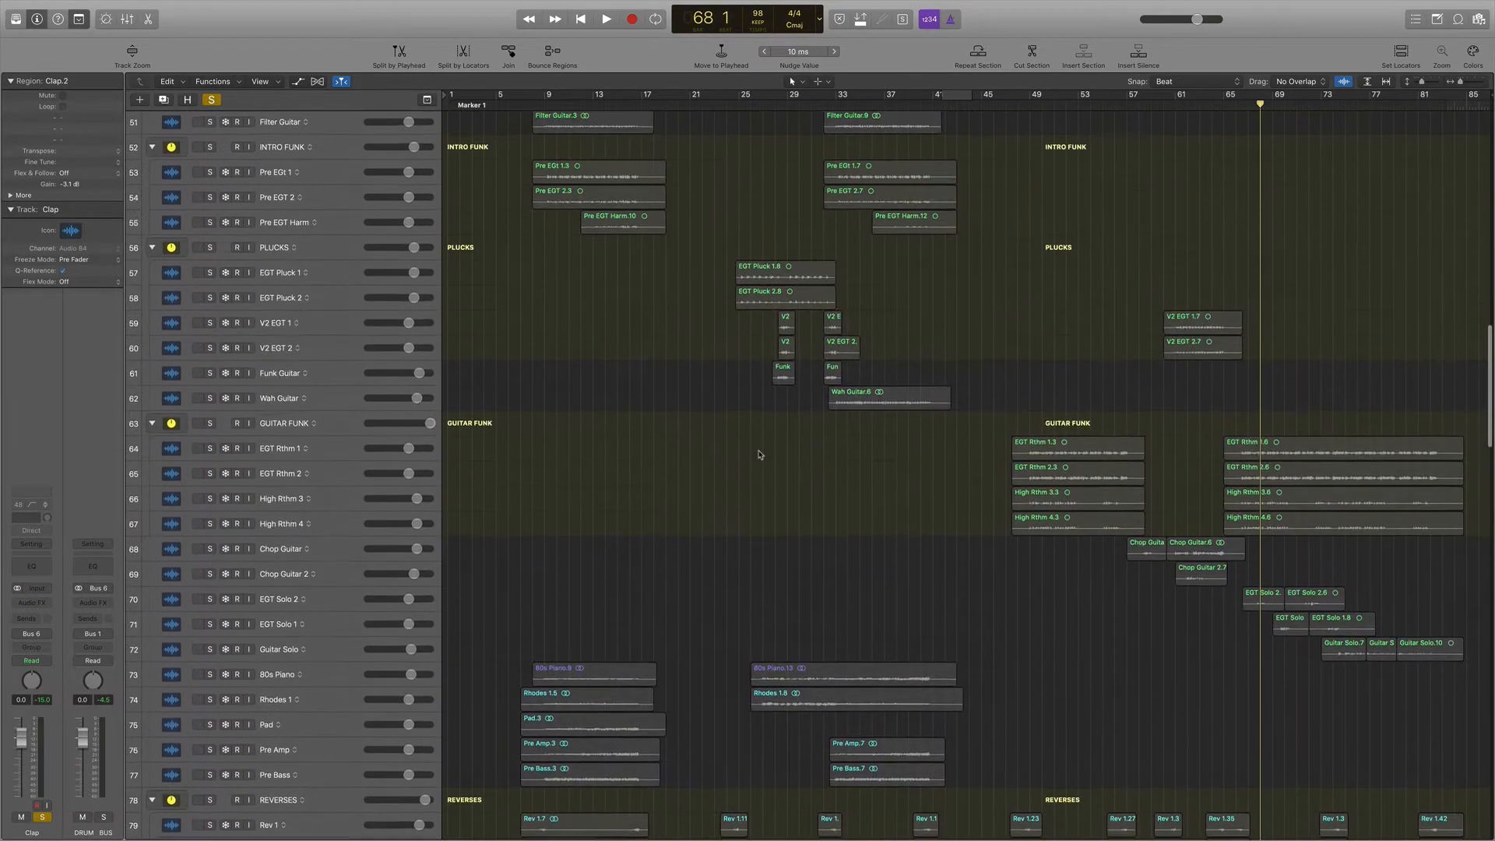
{"action": "scroll", "coordinate": [760, 455], "scroll_direction": "up", "scroll_amount": 10}
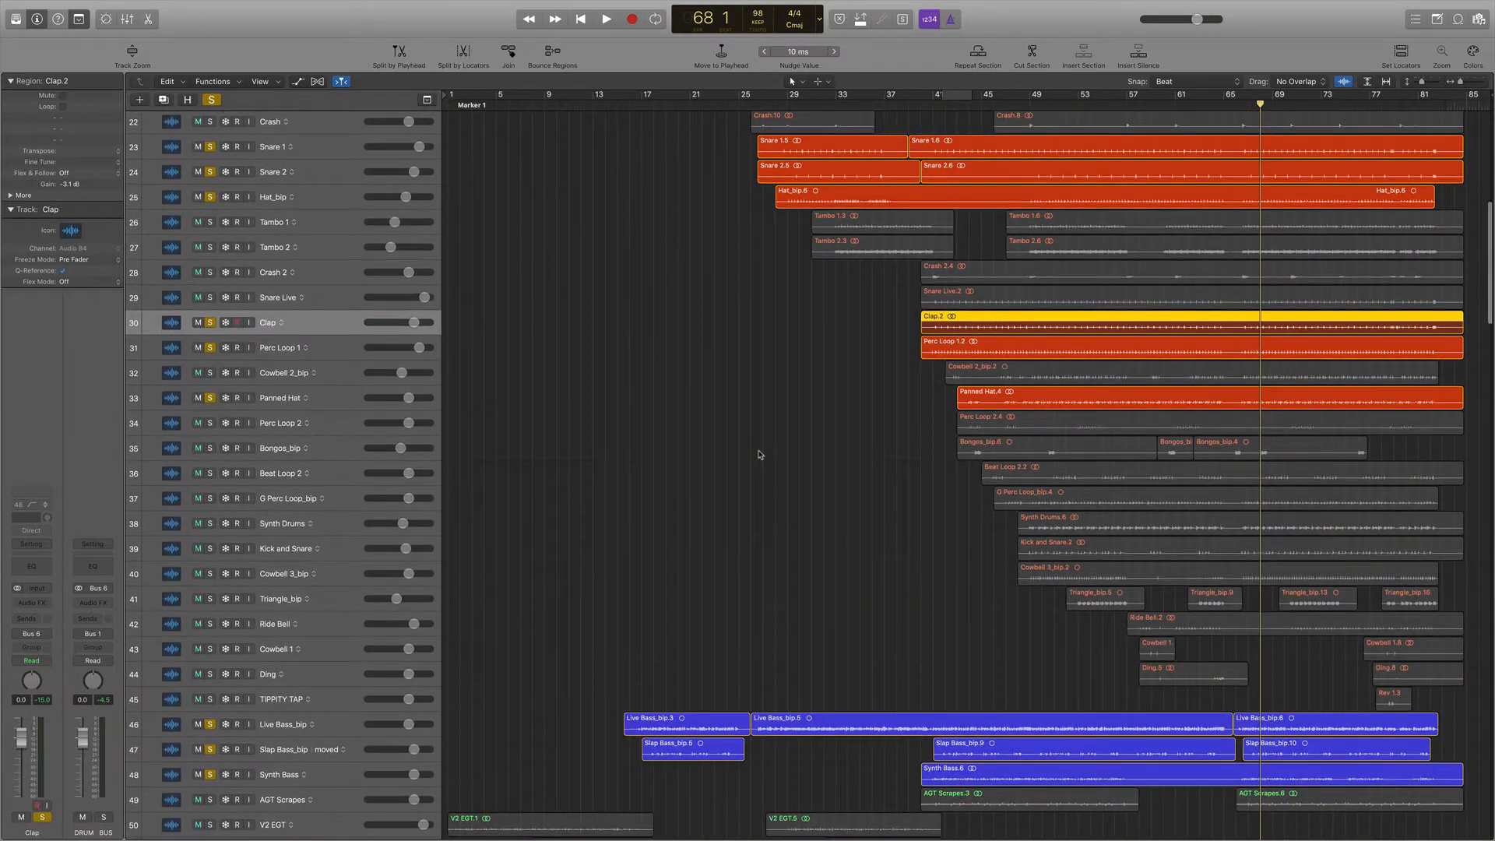
{"action": "scroll", "coordinate": [759, 455], "scroll_direction": "up", "scroll_amount": 3}
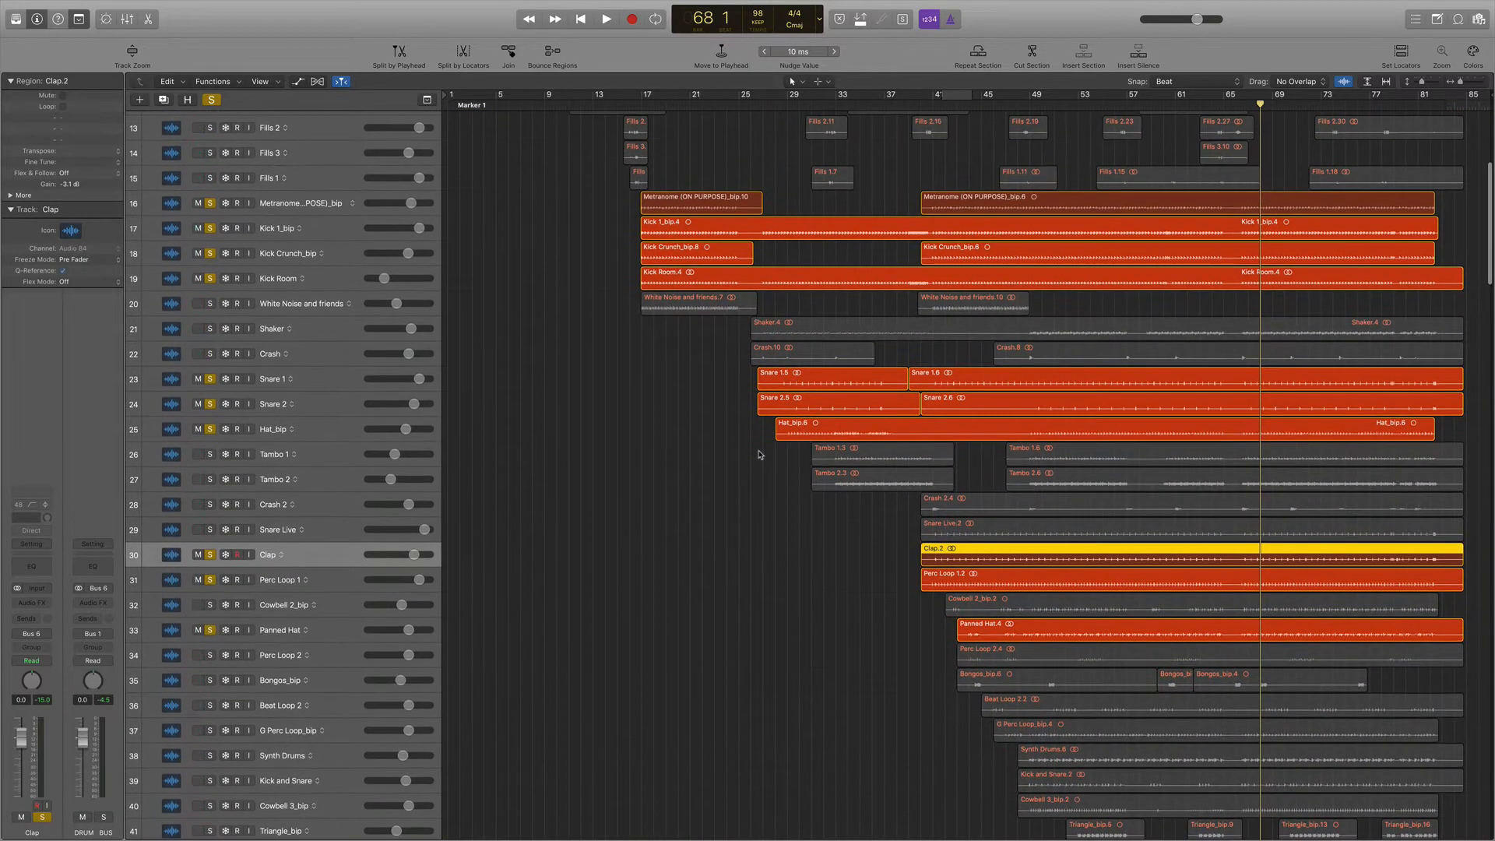
{"action": "scroll", "coordinate": [759, 455], "scroll_direction": "up", "scroll_amount": 1}
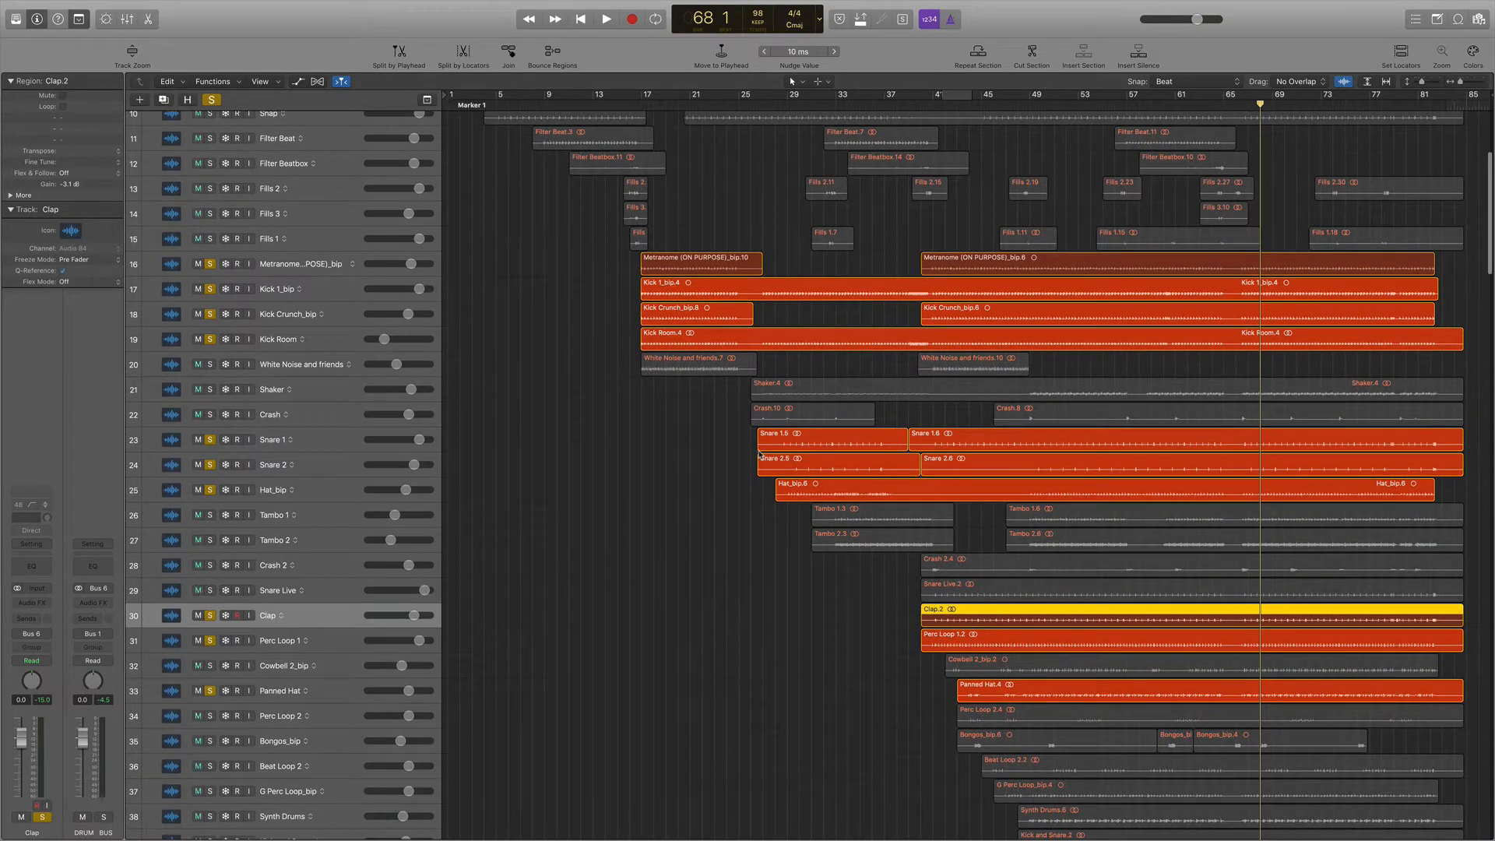
{"action": "scroll", "coordinate": [759, 454], "scroll_direction": "down", "scroll_amount": 20}
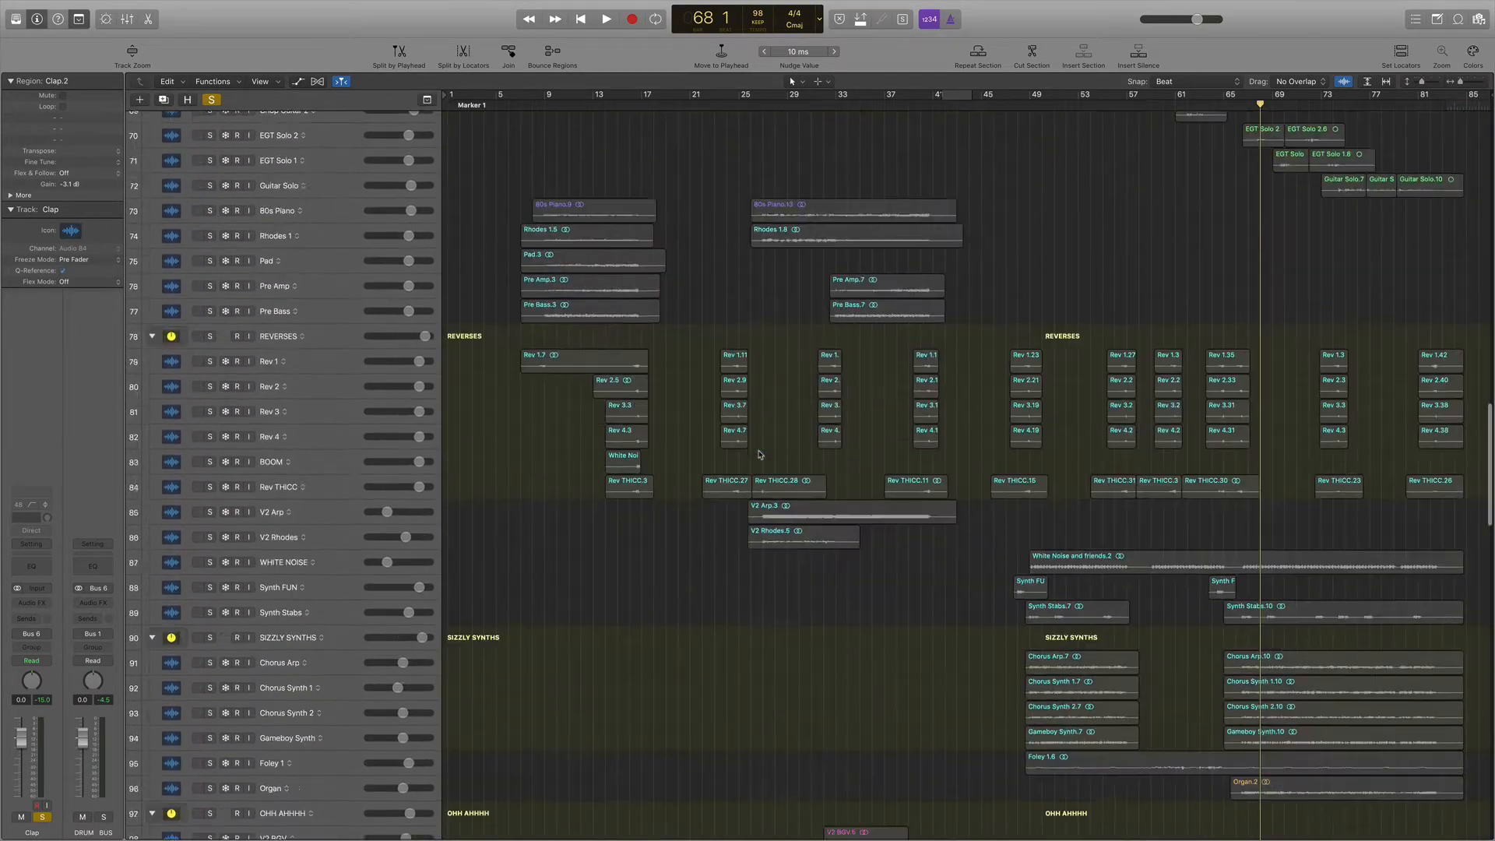
{"action": "scroll", "coordinate": [759, 455], "scroll_direction": "down", "scroll_amount": 20}
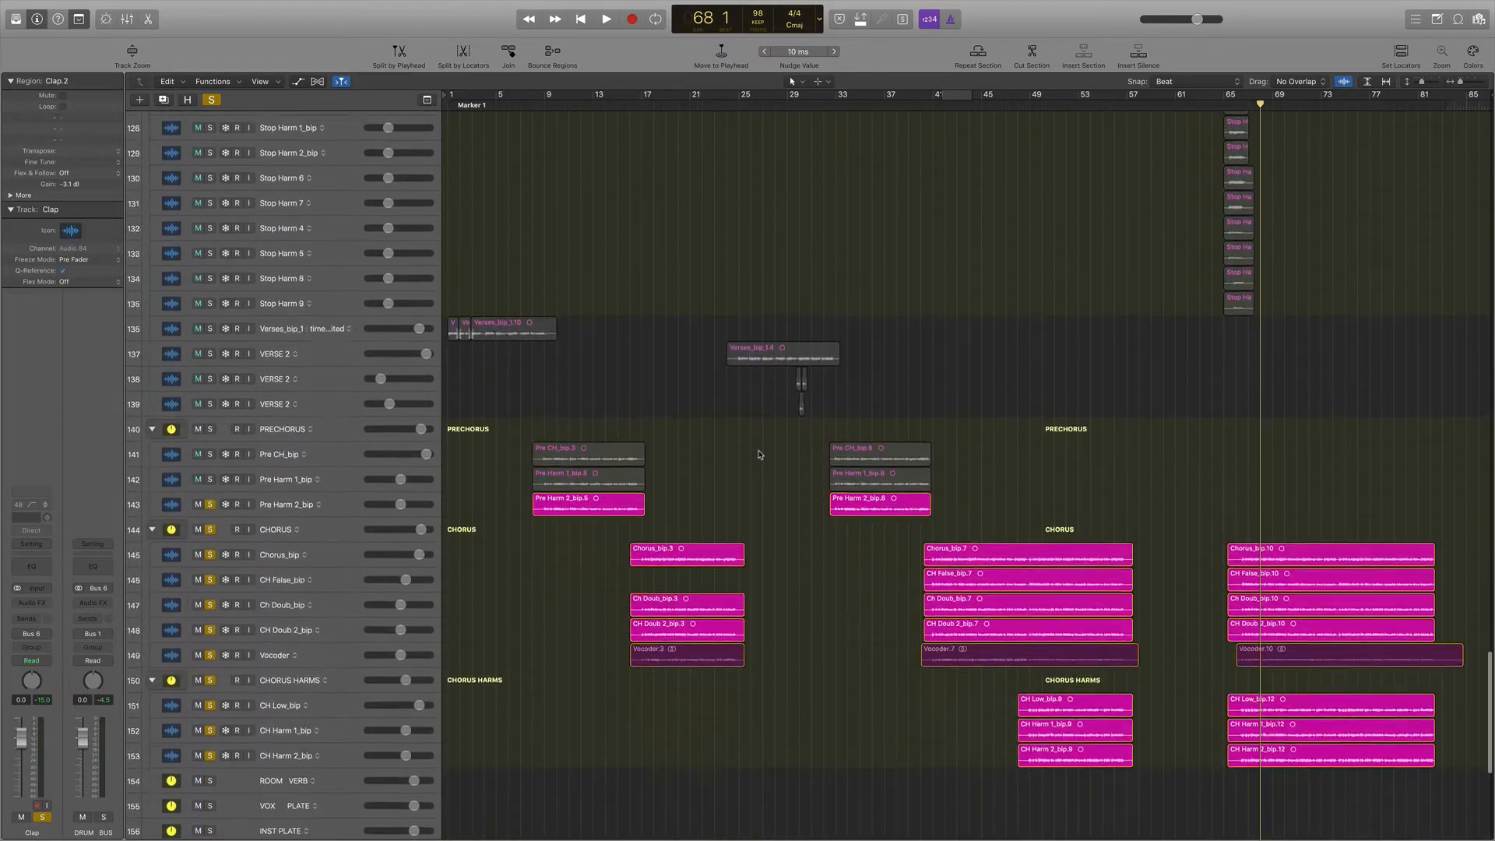
Play the soloed tracks from bar 66 to about bar 70 while looking over the synth, bass and drum tracks.
{"action": "scroll", "coordinate": [759, 455], "scroll_direction": "down", "scroll_amount": 3}
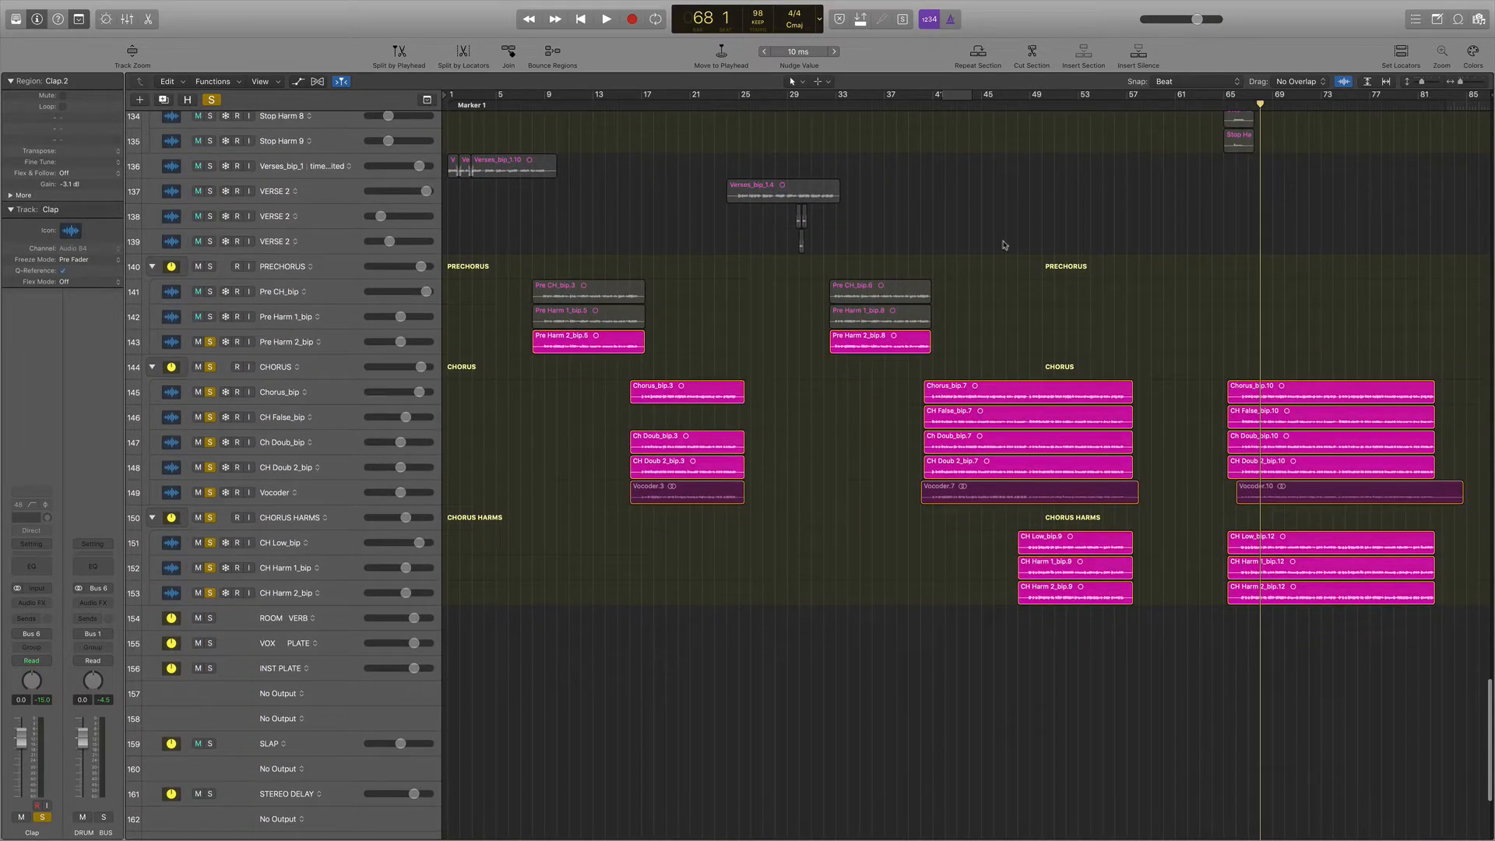
{"action": "left_click", "coordinate": [1236, 99]}
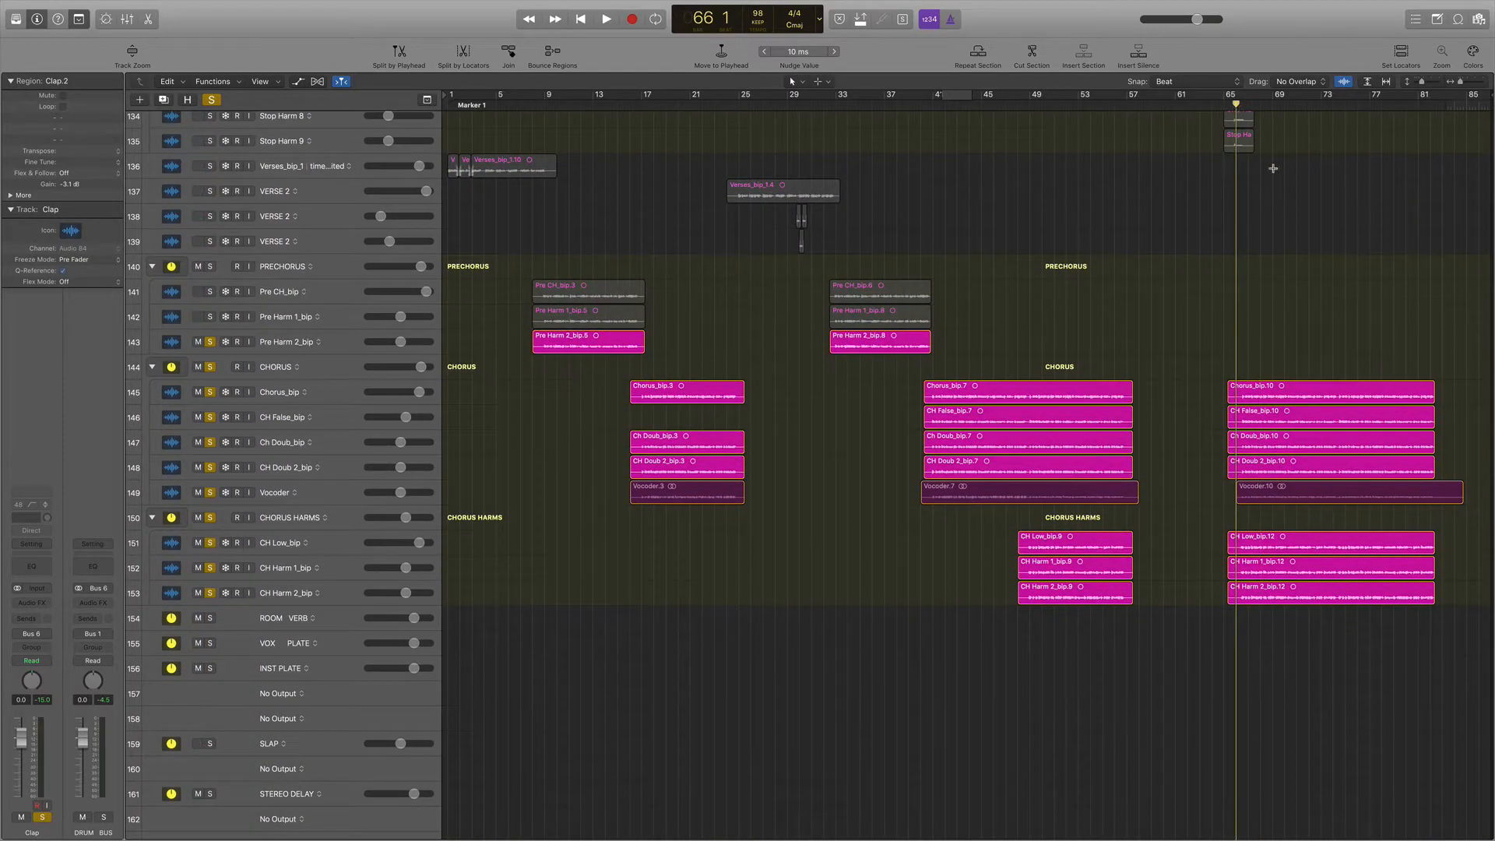
{"action": "key", "text": "space"}
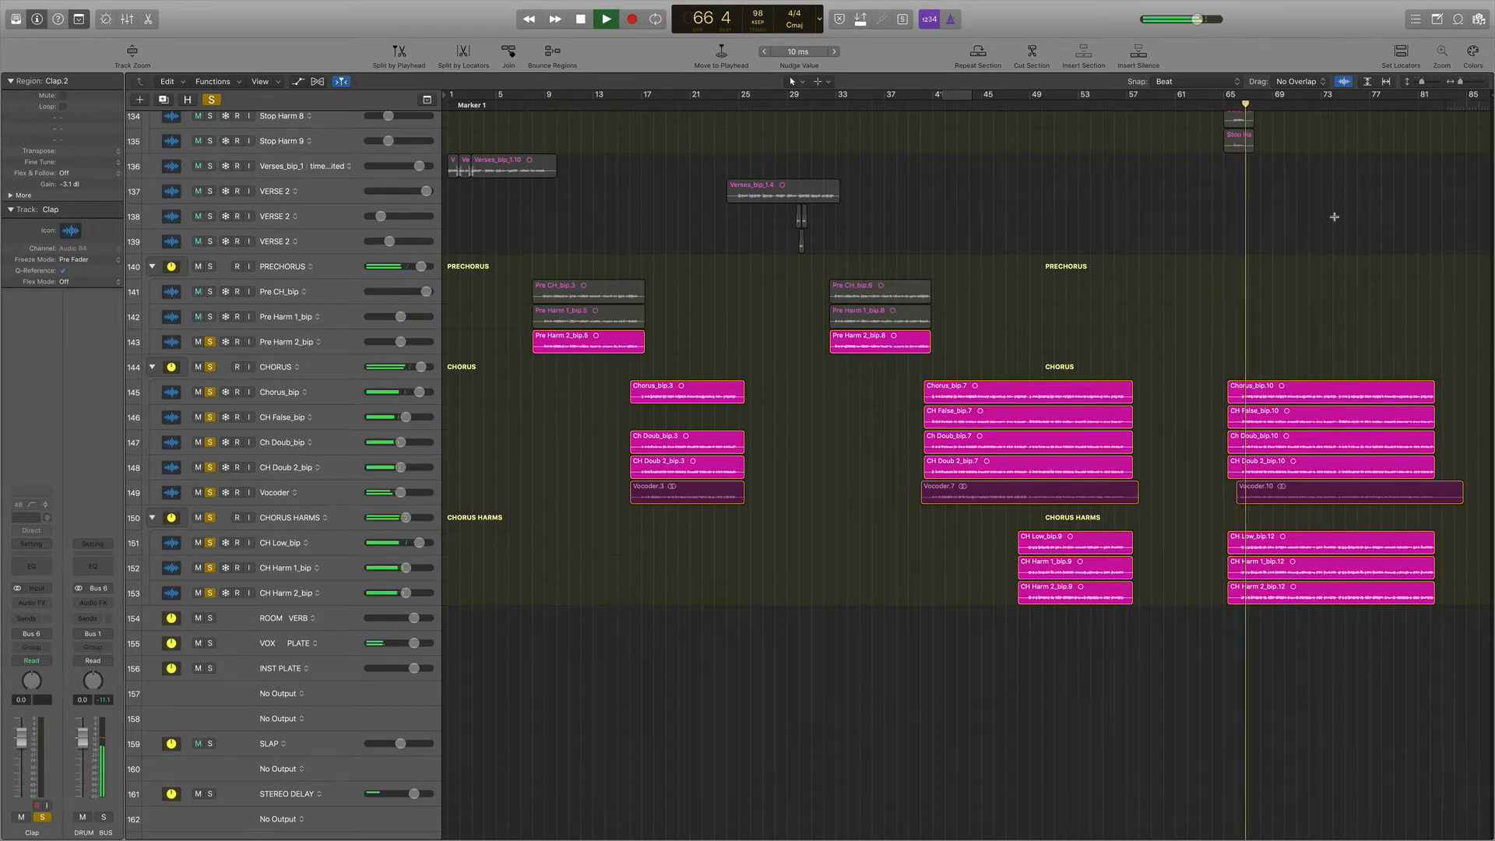
{"action": "scroll", "coordinate": [1334, 217], "scroll_direction": "up", "scroll_amount": 20}
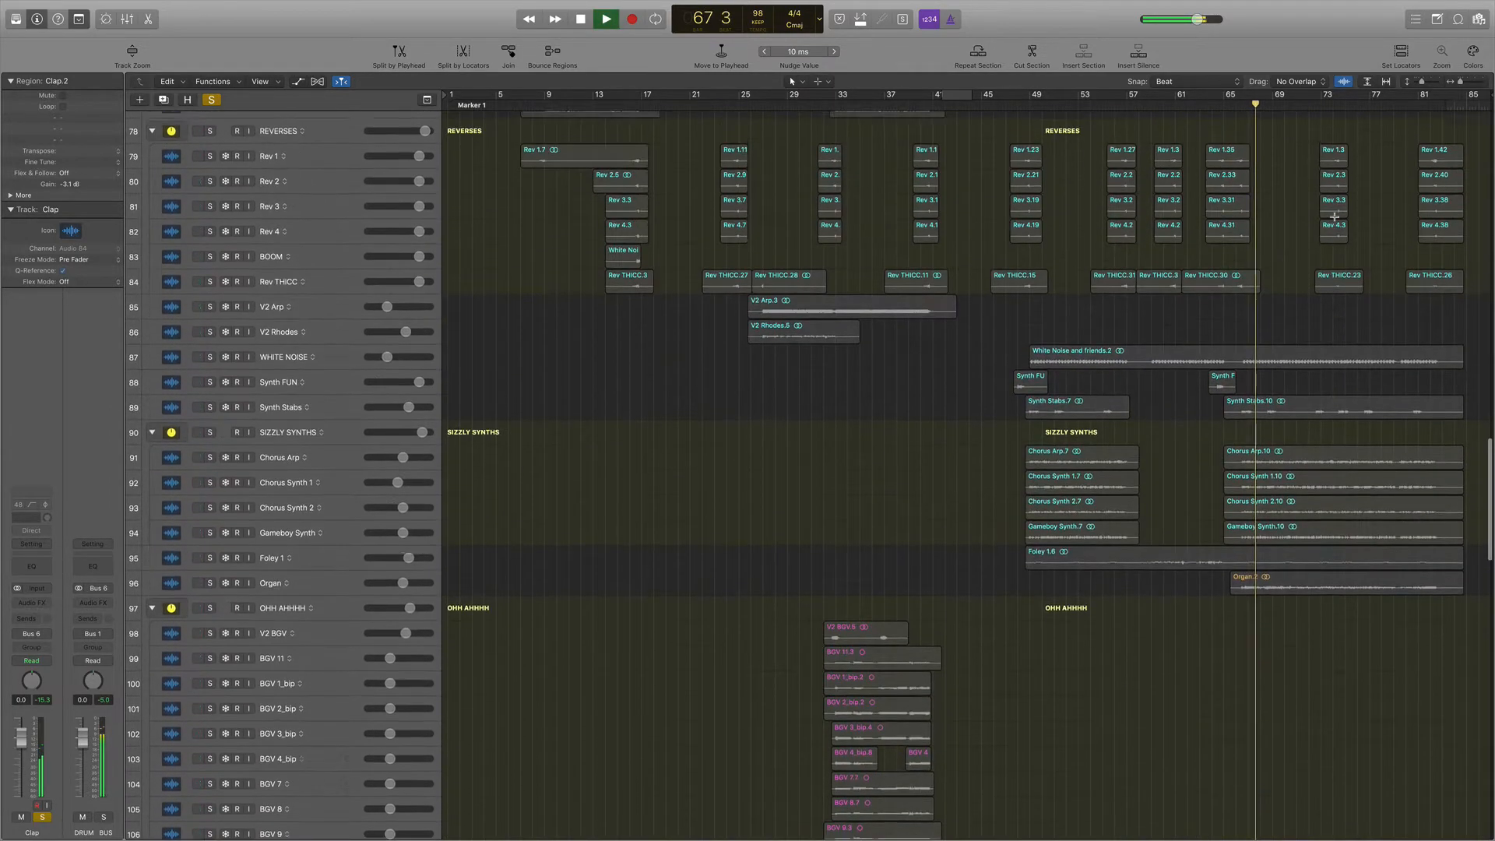
{"action": "scroll", "coordinate": [1333, 217], "scroll_direction": "up", "scroll_amount": 20}
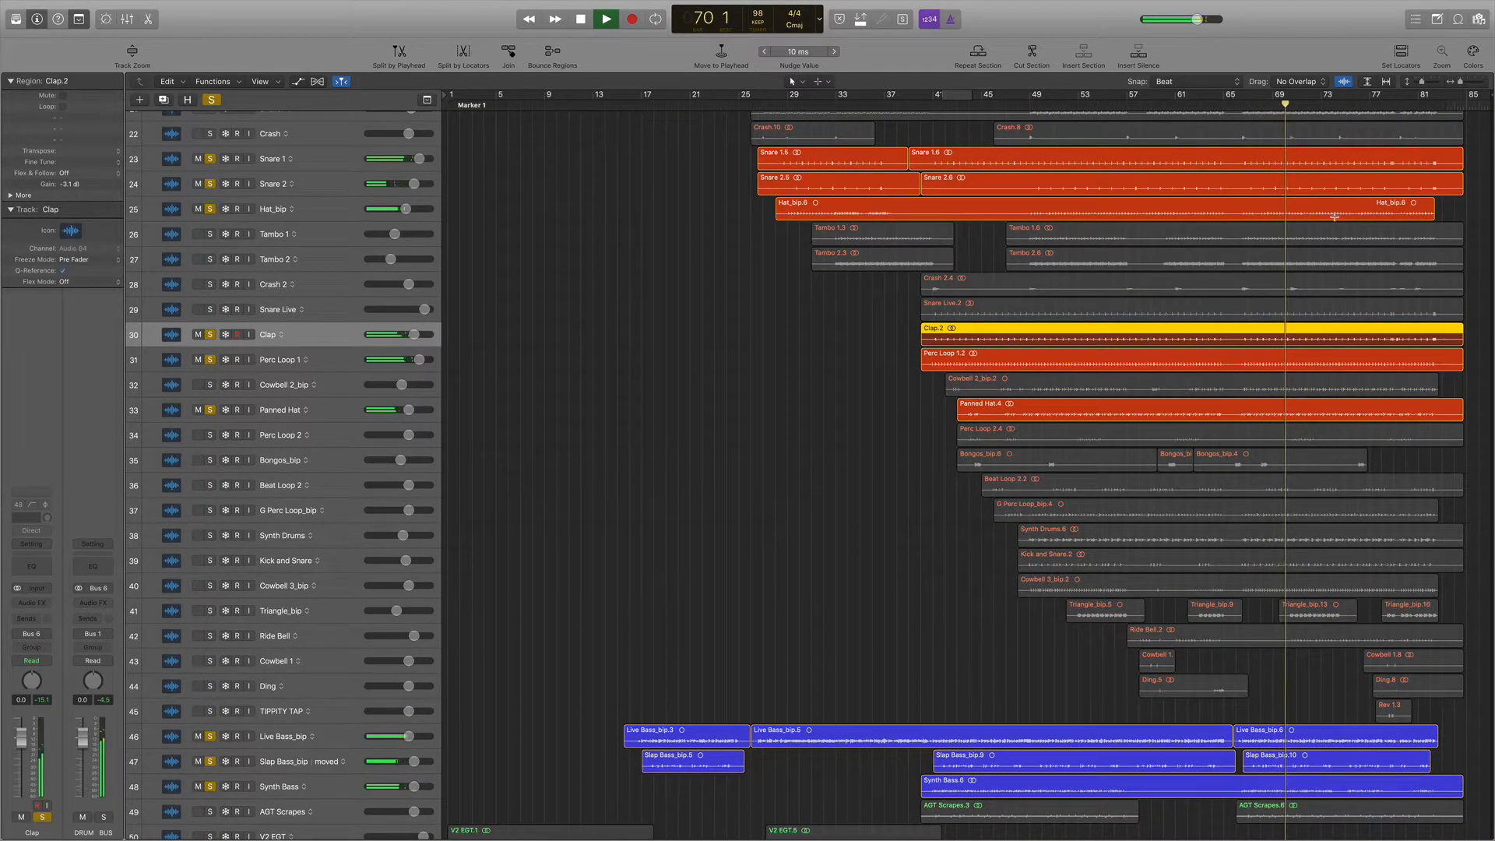
{"action": "key", "text": "space"}
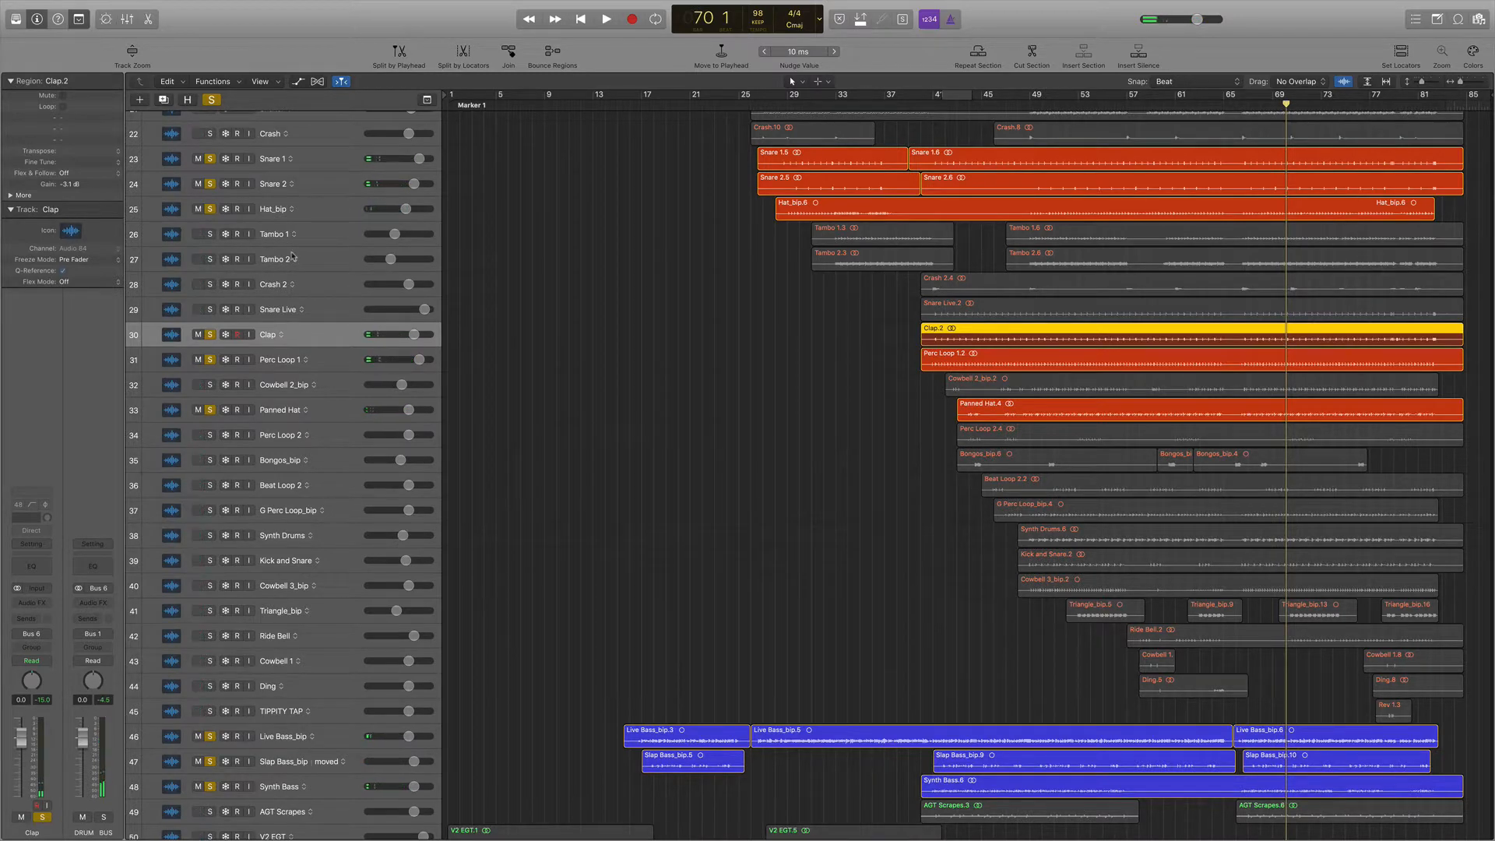
Select the Metranome (ON PURPOSE) track and review the soloed tracks from the drums down to the chorus harmonies.
{"action": "scroll", "coordinate": [293, 257], "scroll_direction": "up", "scroll_amount": 10}
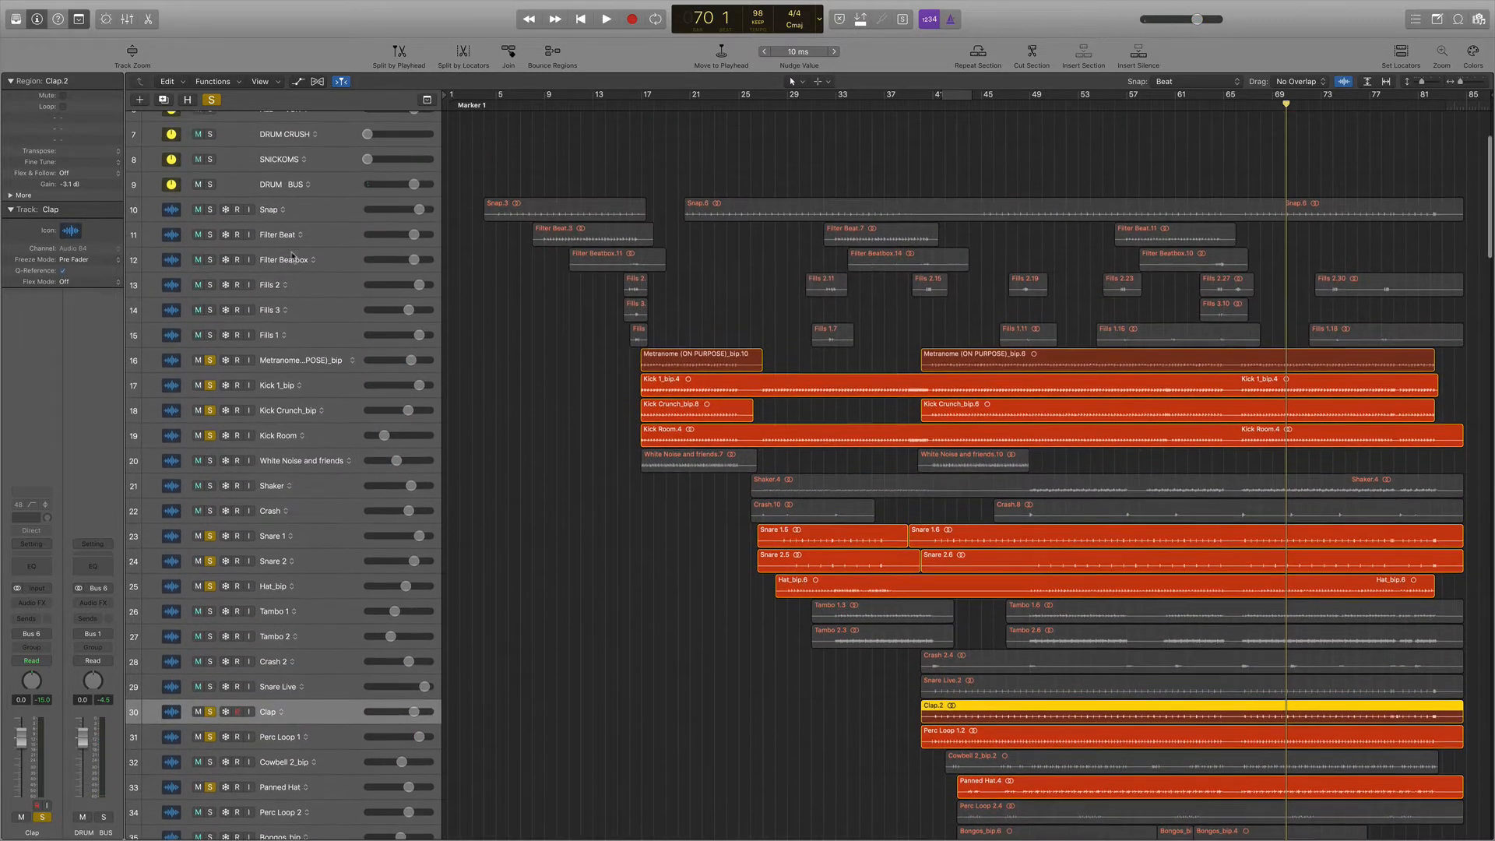
{"action": "left_click", "coordinate": [322, 360]}
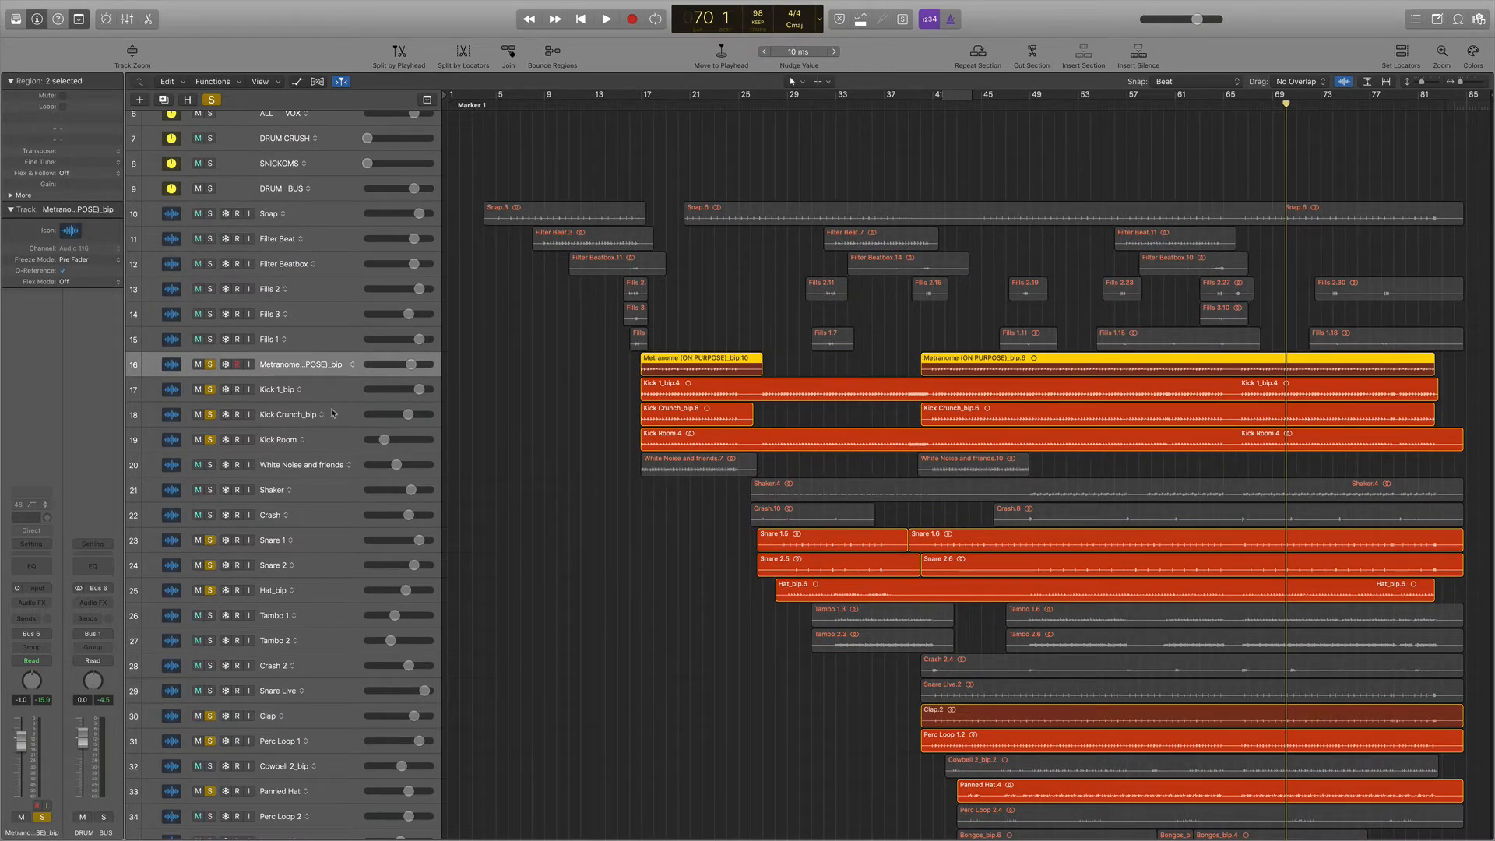
{"action": "scroll", "coordinate": [332, 412], "scroll_direction": "down", "scroll_amount": 20}
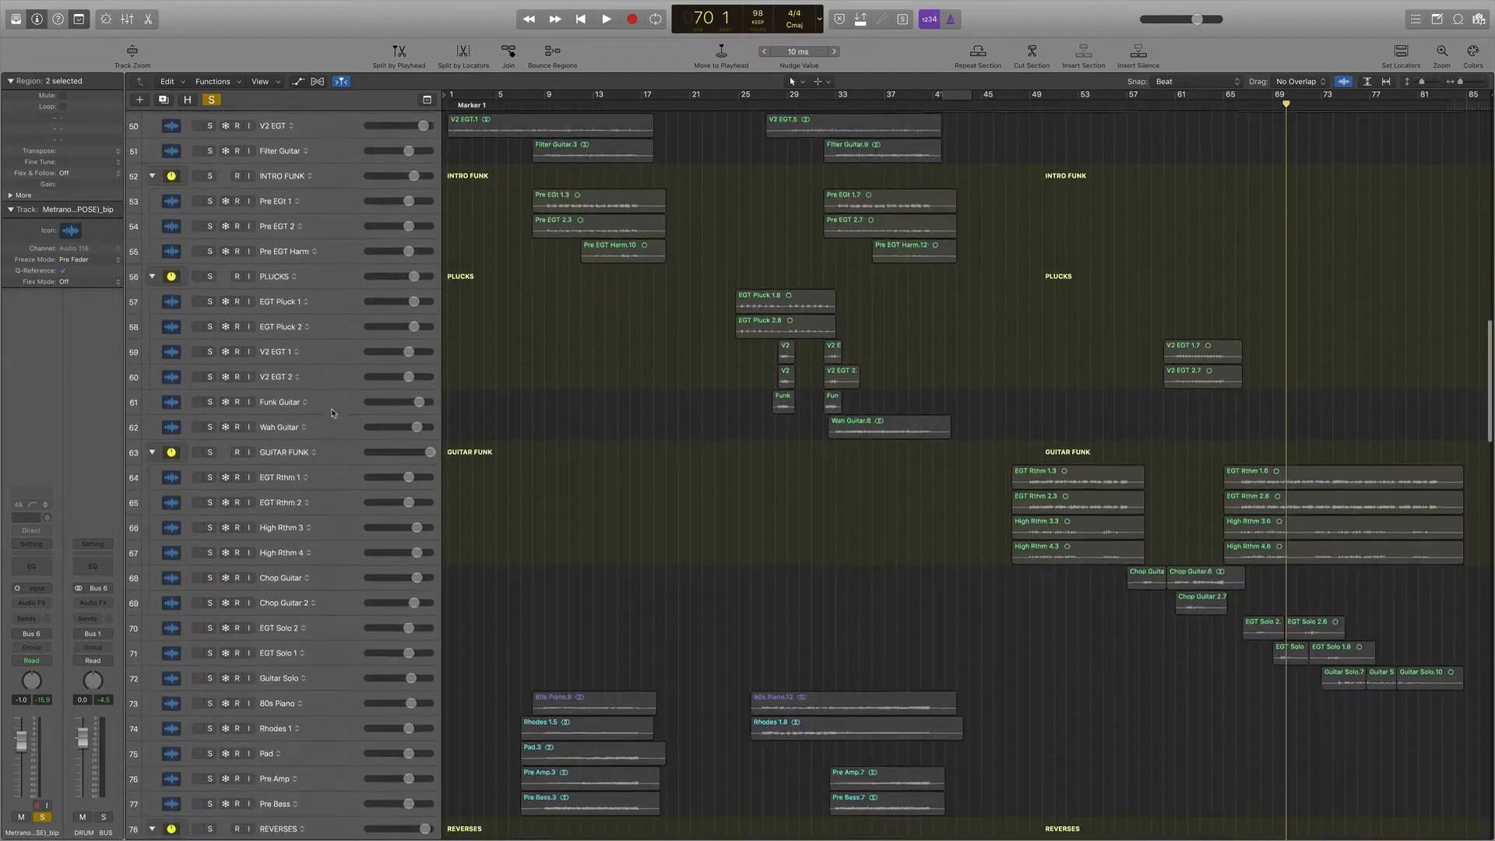
{"action": "scroll", "coordinate": [332, 412], "scroll_direction": "down", "scroll_amount": 20}
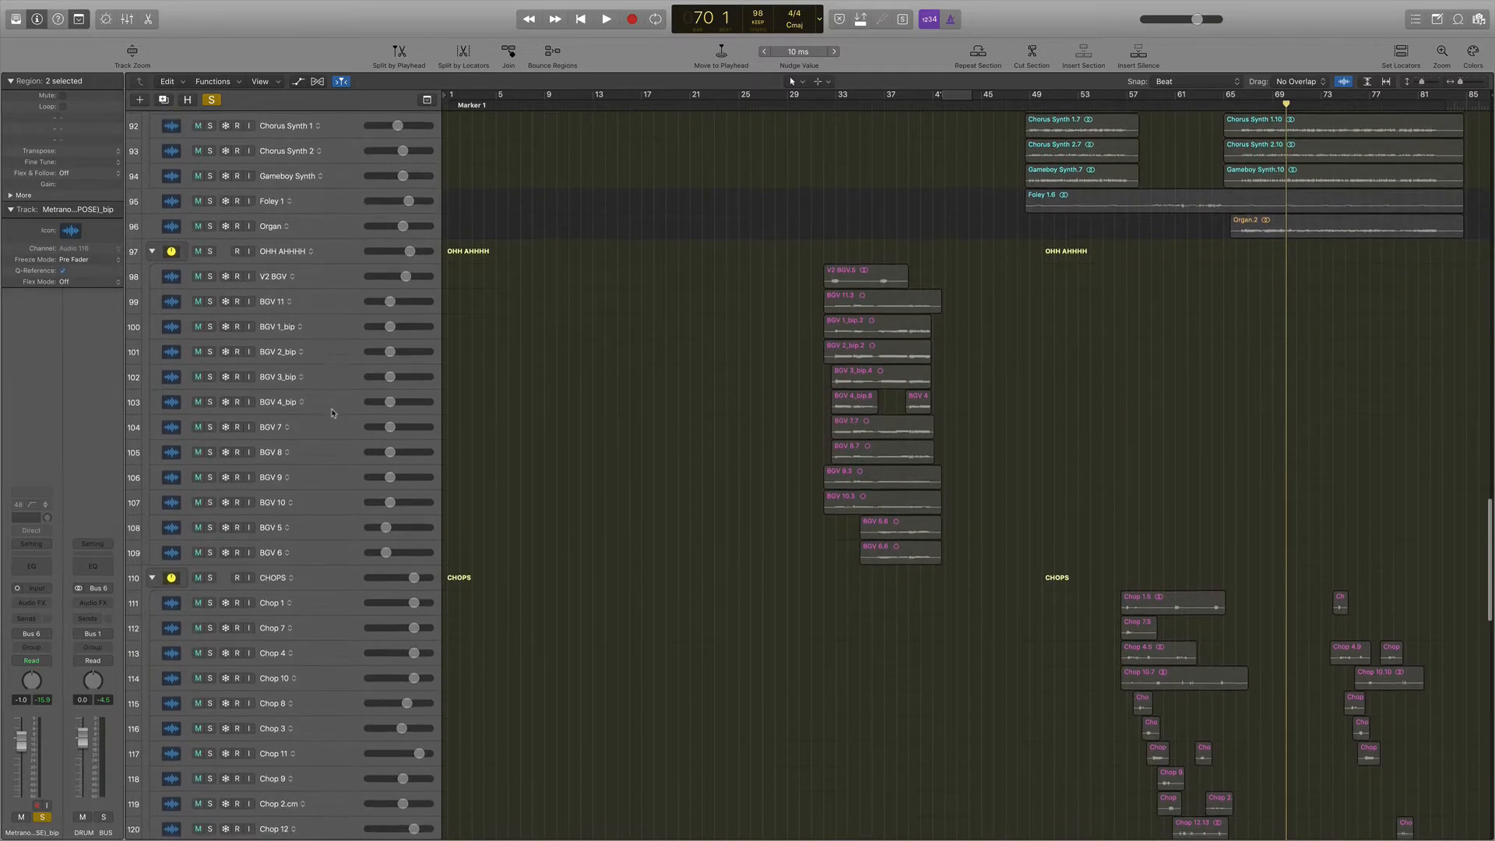
{"action": "scroll", "coordinate": [332, 413], "scroll_direction": "down", "scroll_amount": 20}
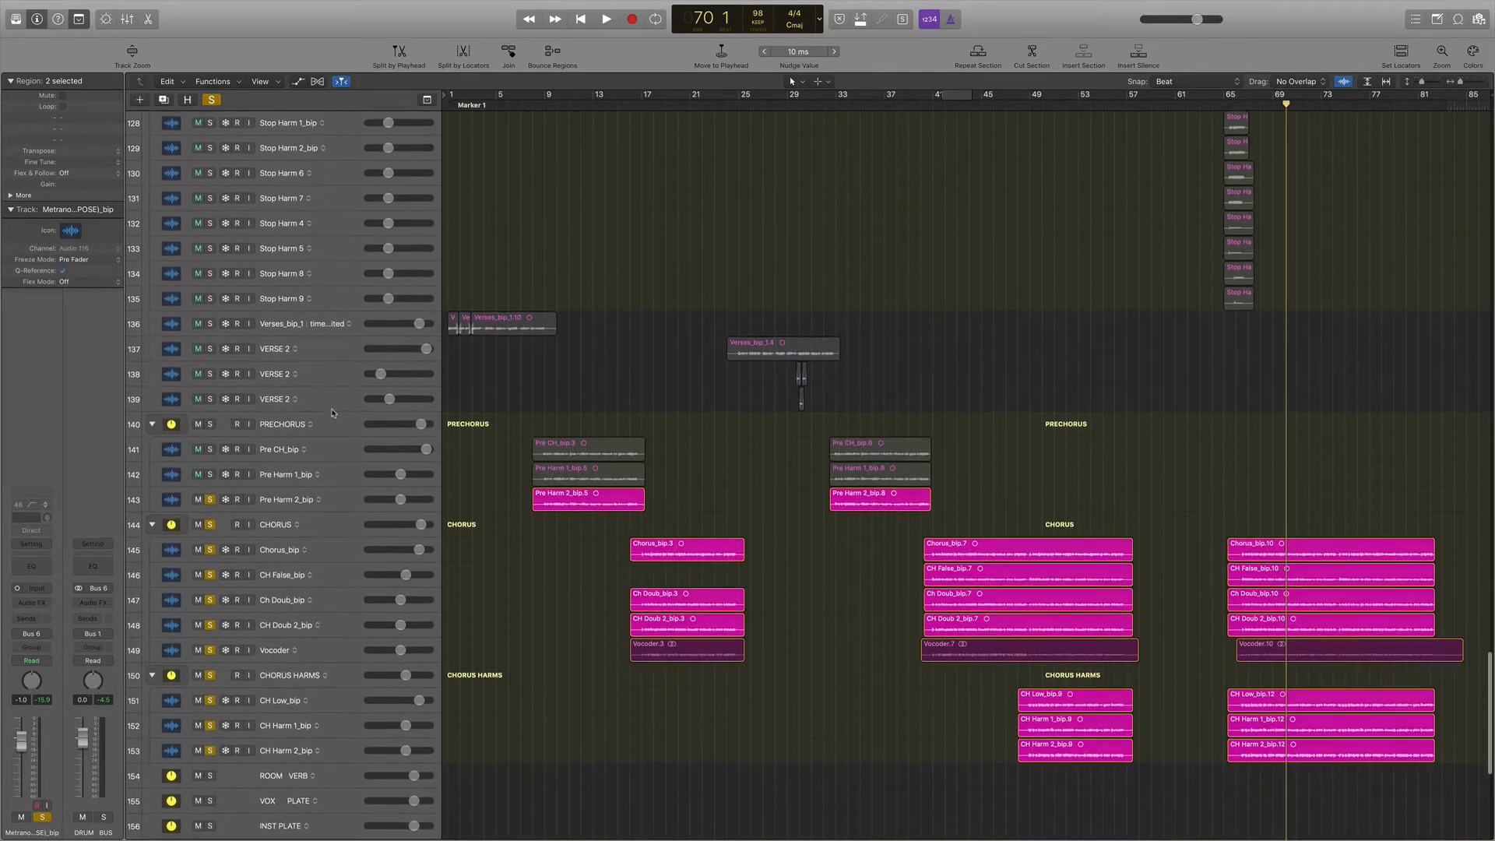
Select all regions, clear the solo from every track, and play the full arrangement from bar 70 to about bar 73.
{"action": "scroll", "coordinate": [331, 412], "scroll_direction": "down", "scroll_amount": 3}
{"action": "key", "text": "super+a"}
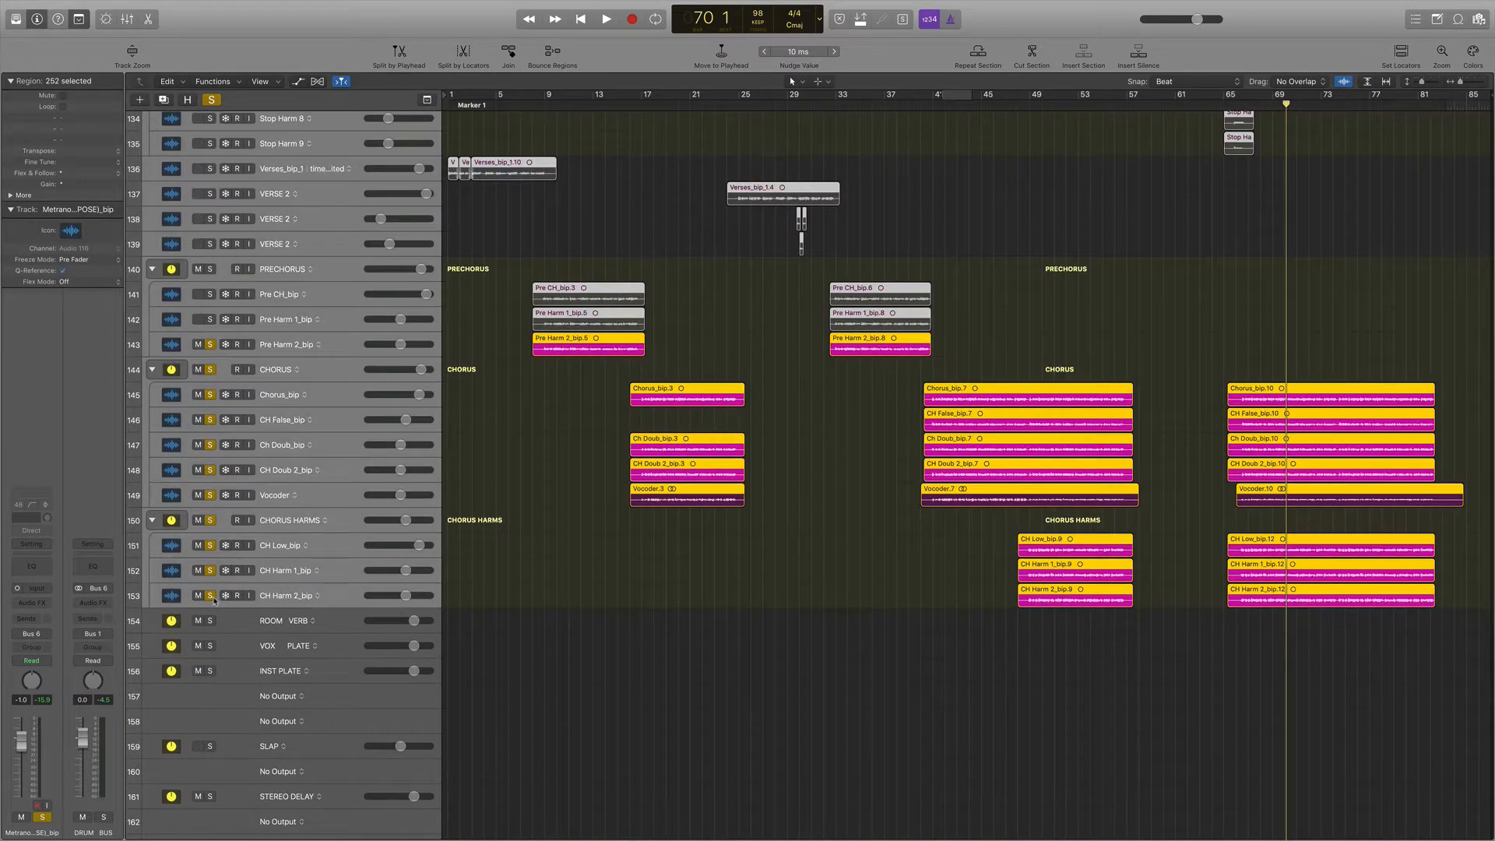
{"action": "left_click", "coordinate": [211, 595], "text": "alt"}
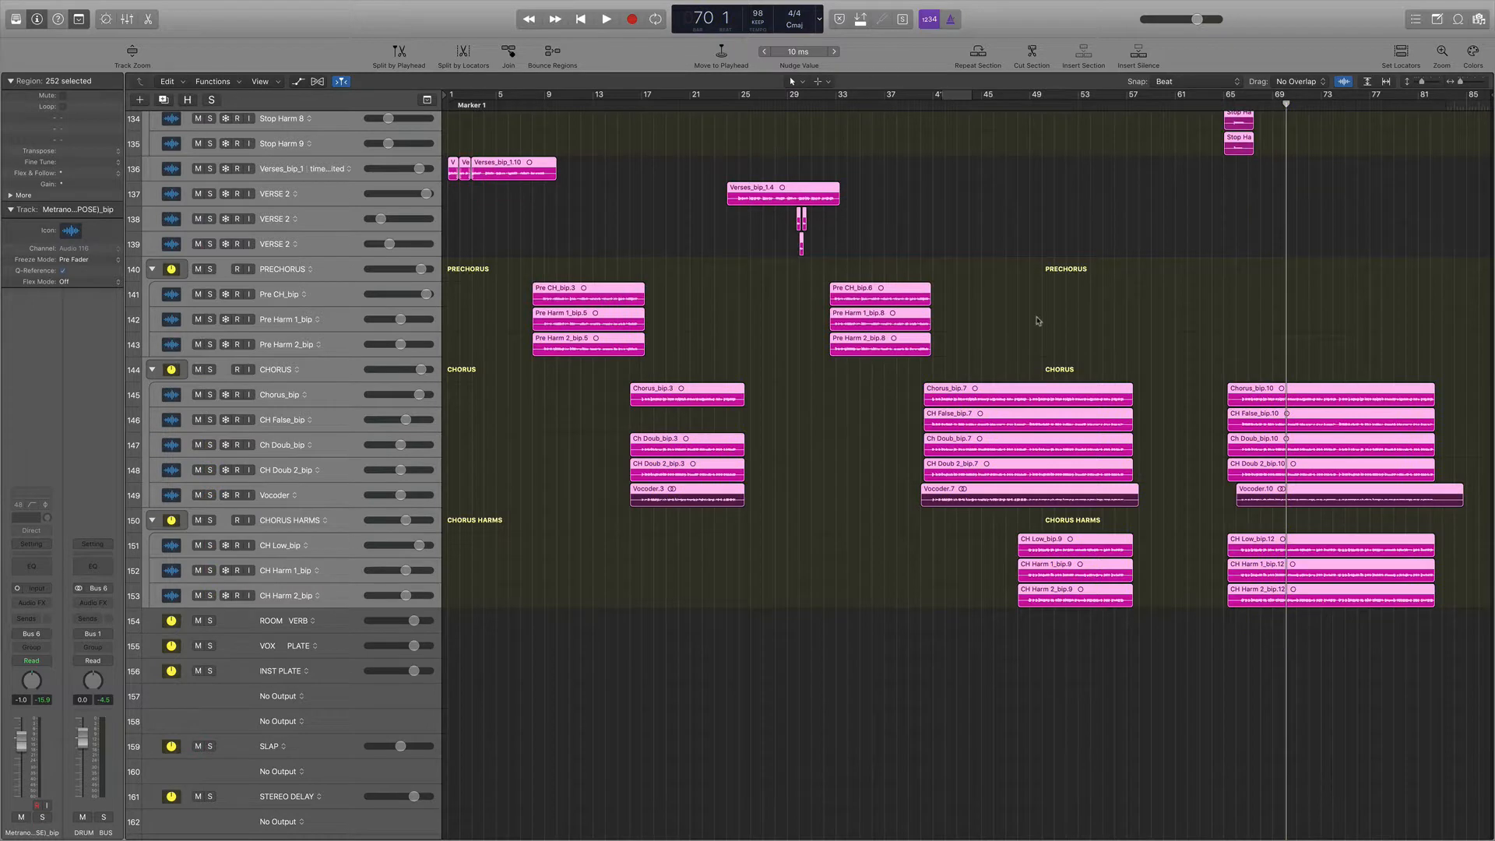
{"action": "key", "text": "space"}
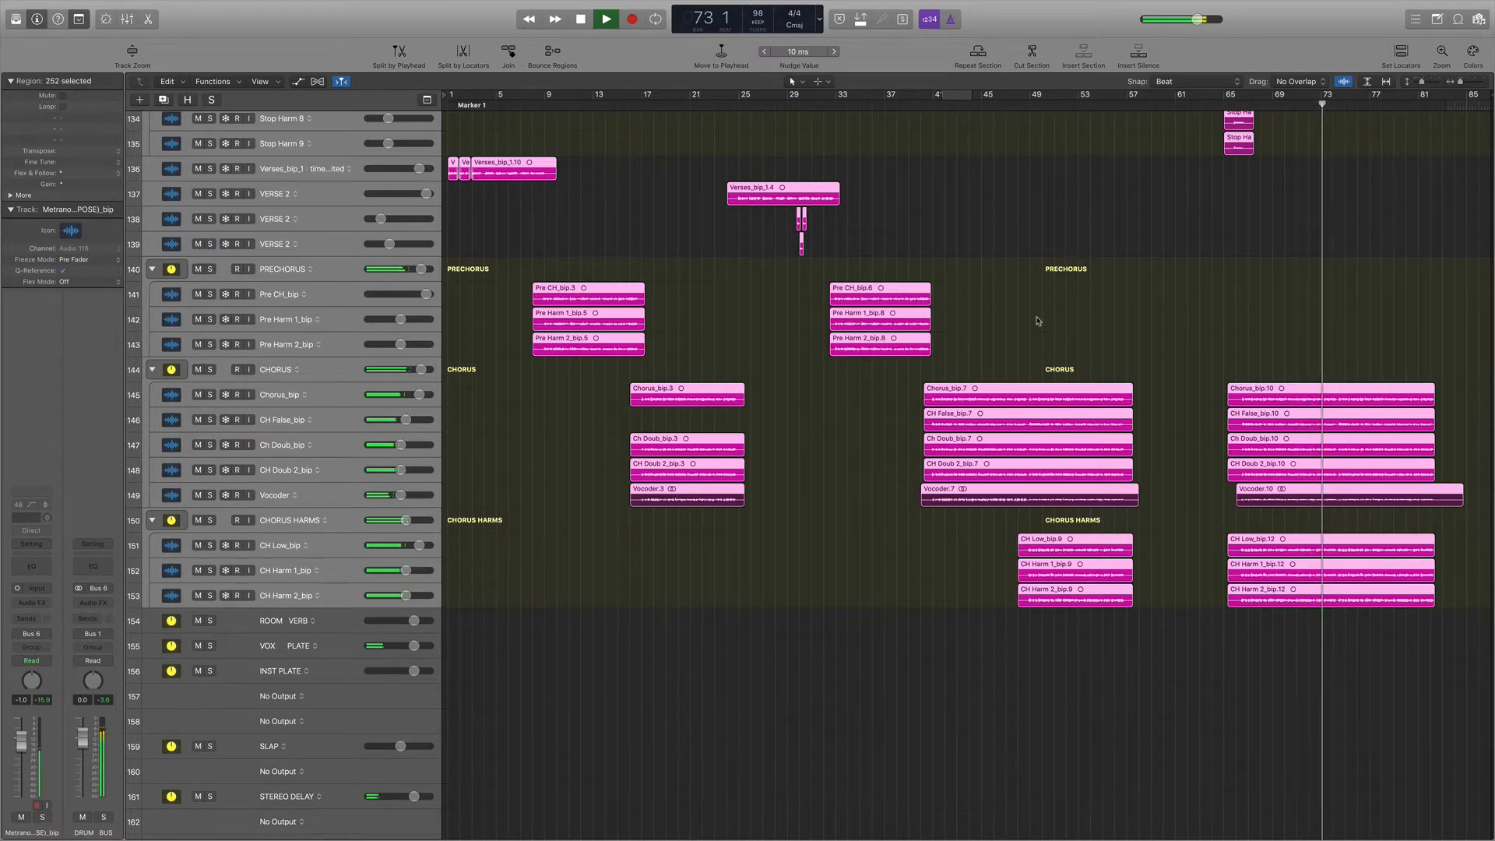
{"action": "key", "text": "space"}
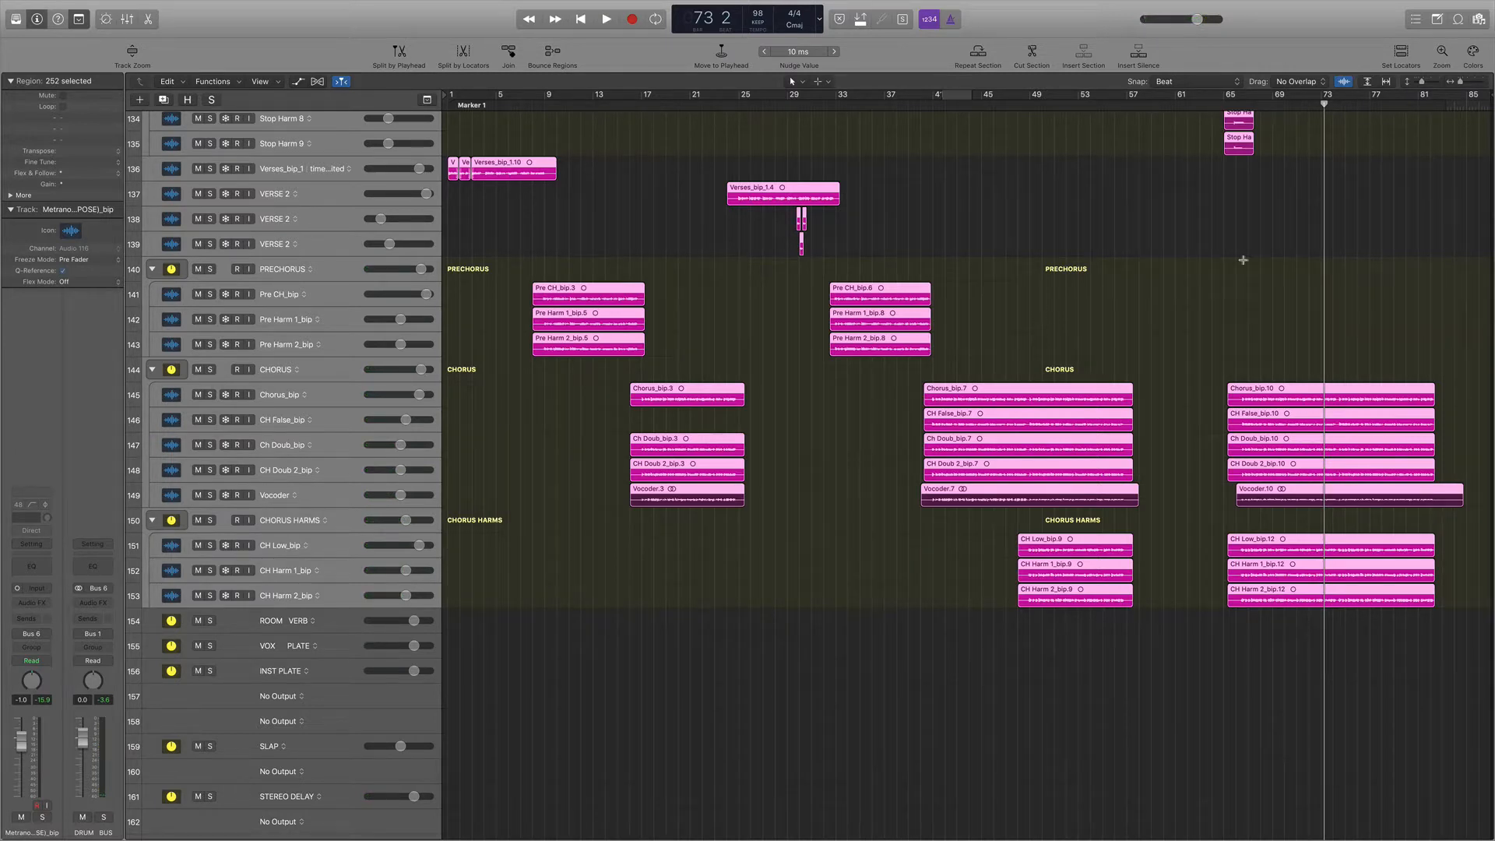
Examine how the vocal chops, background vocals, synths, reverses, guitars, basses and percussion fill out the full arrangement.
{"action": "scroll", "coordinate": [1379, 244], "scroll_direction": "up", "scroll_amount": 12}
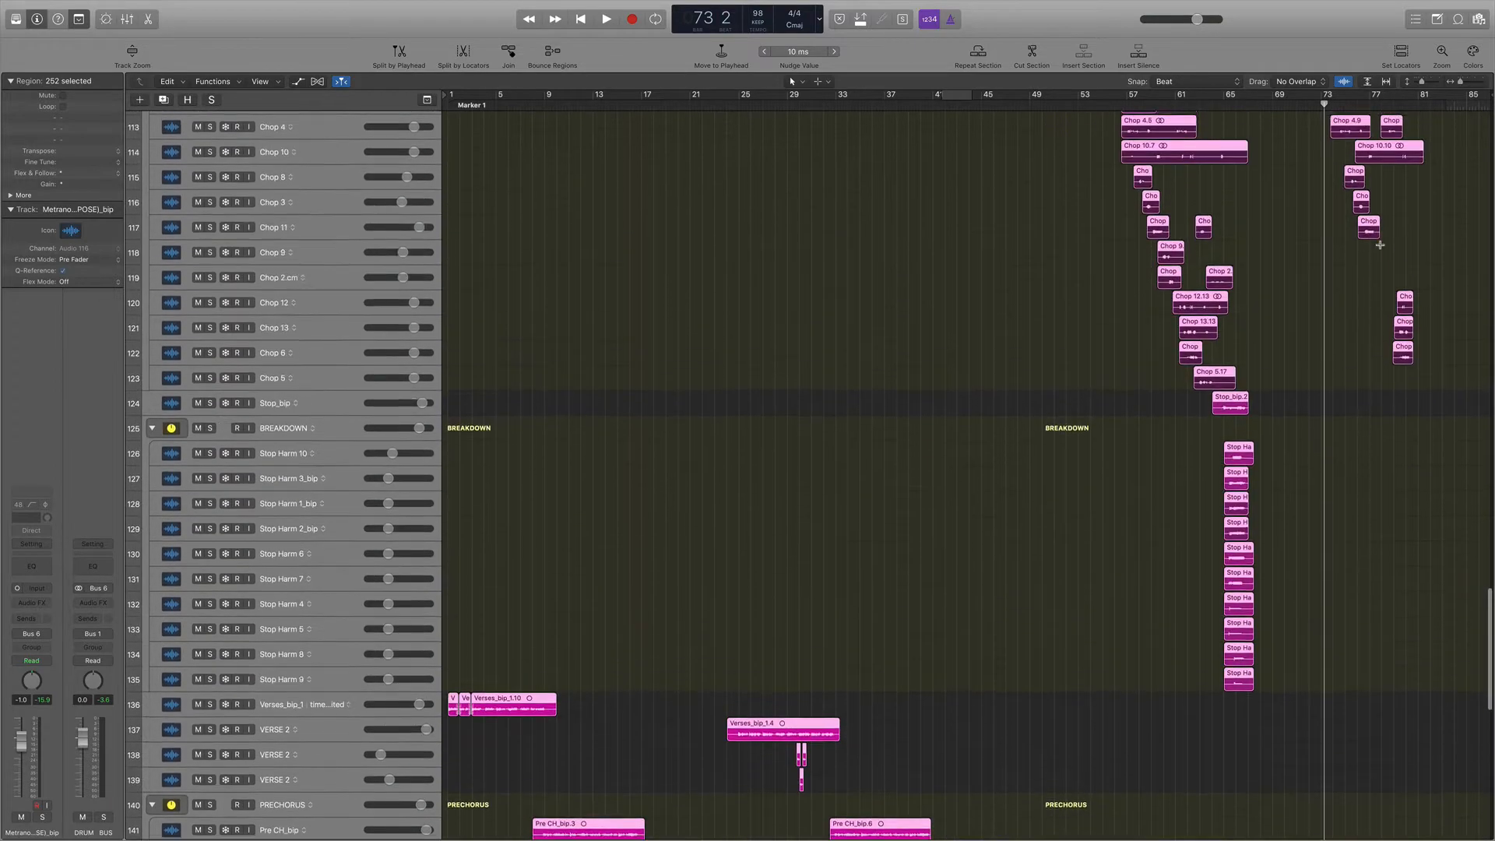
{"action": "scroll", "coordinate": [1417, 250], "scroll_direction": "up", "scroll_amount": 15}
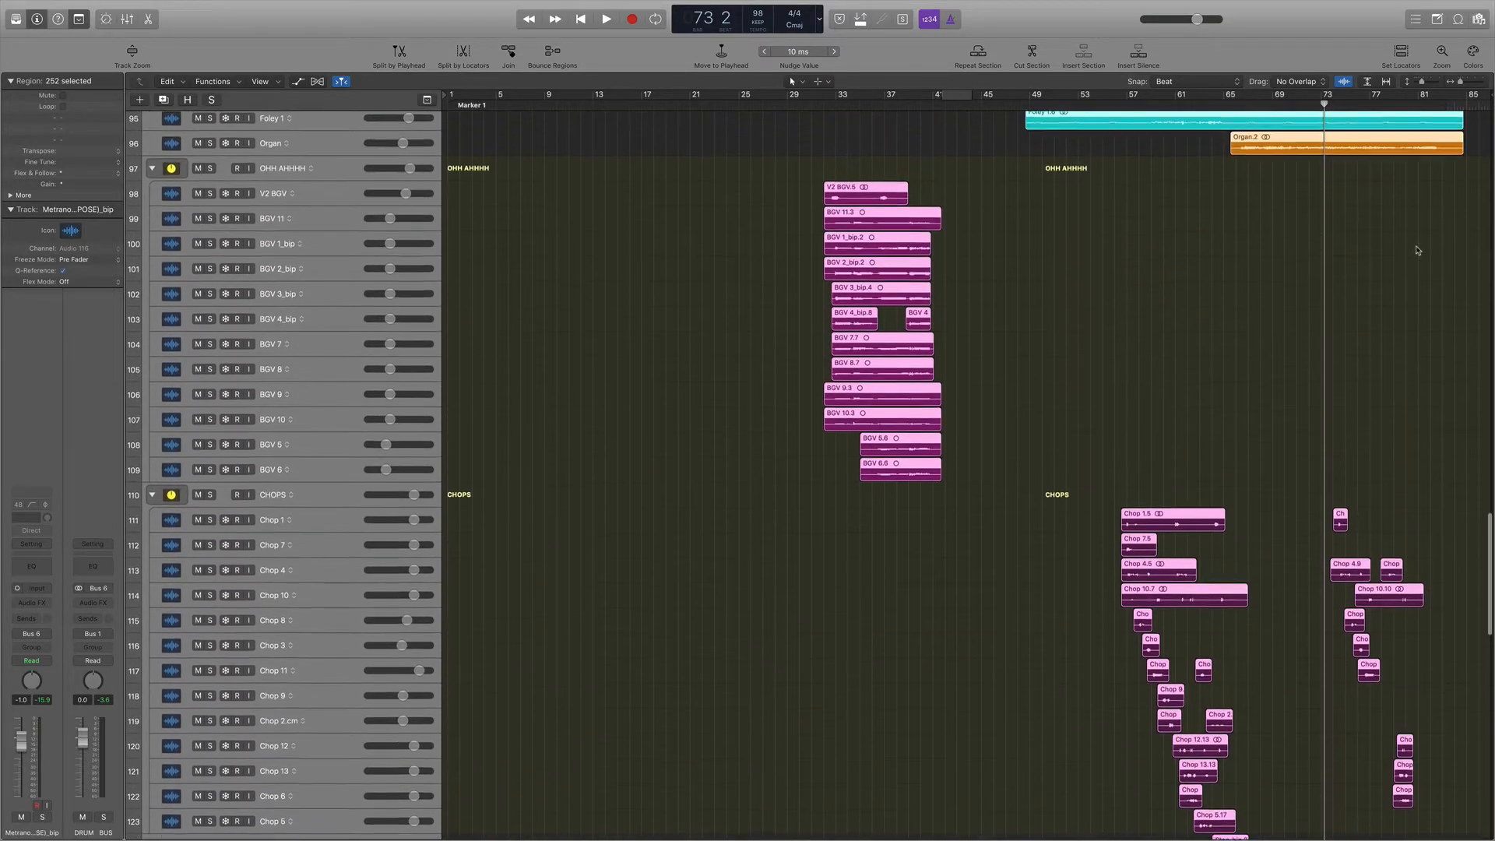
{"action": "scroll", "coordinate": [1417, 250], "scroll_direction": "up", "scroll_amount": 1}
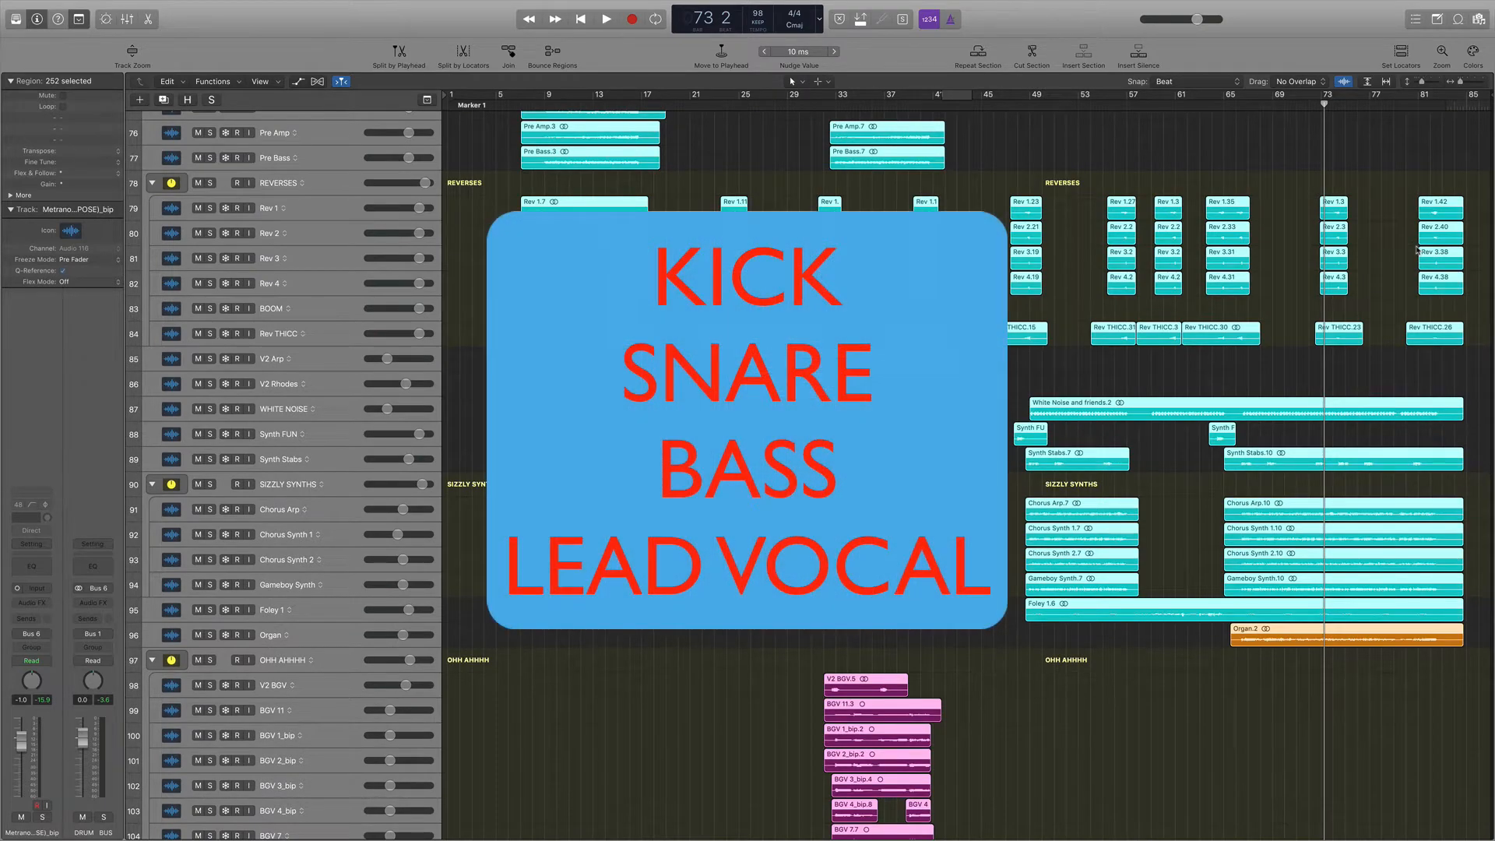
{"action": "scroll", "coordinate": [1417, 250], "scroll_direction": "up", "scroll_amount": 20}
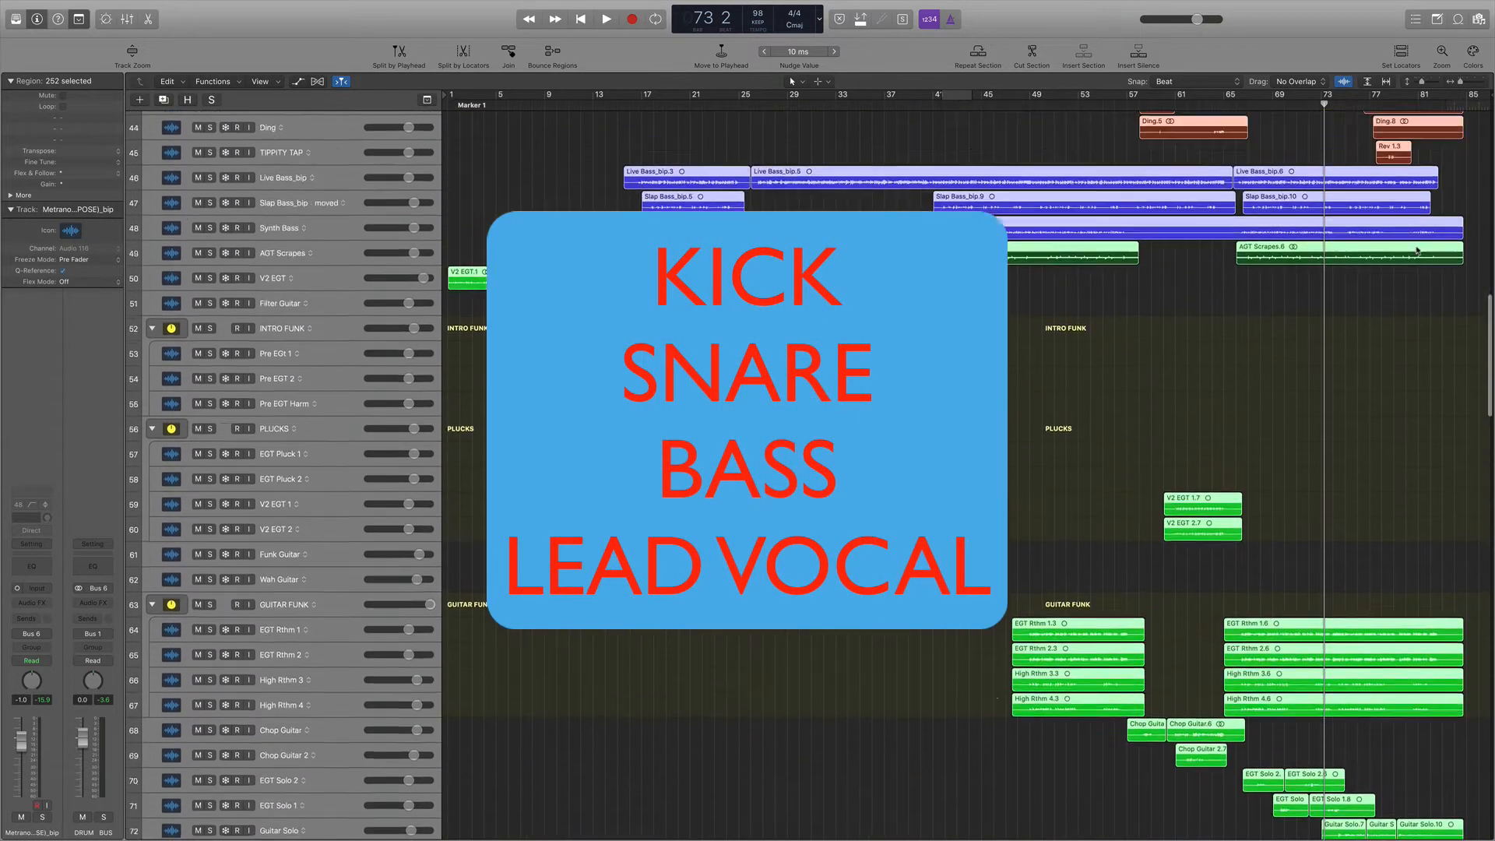
{"action": "scroll", "coordinate": [1417, 250], "scroll_direction": "up", "scroll_amount": 1}
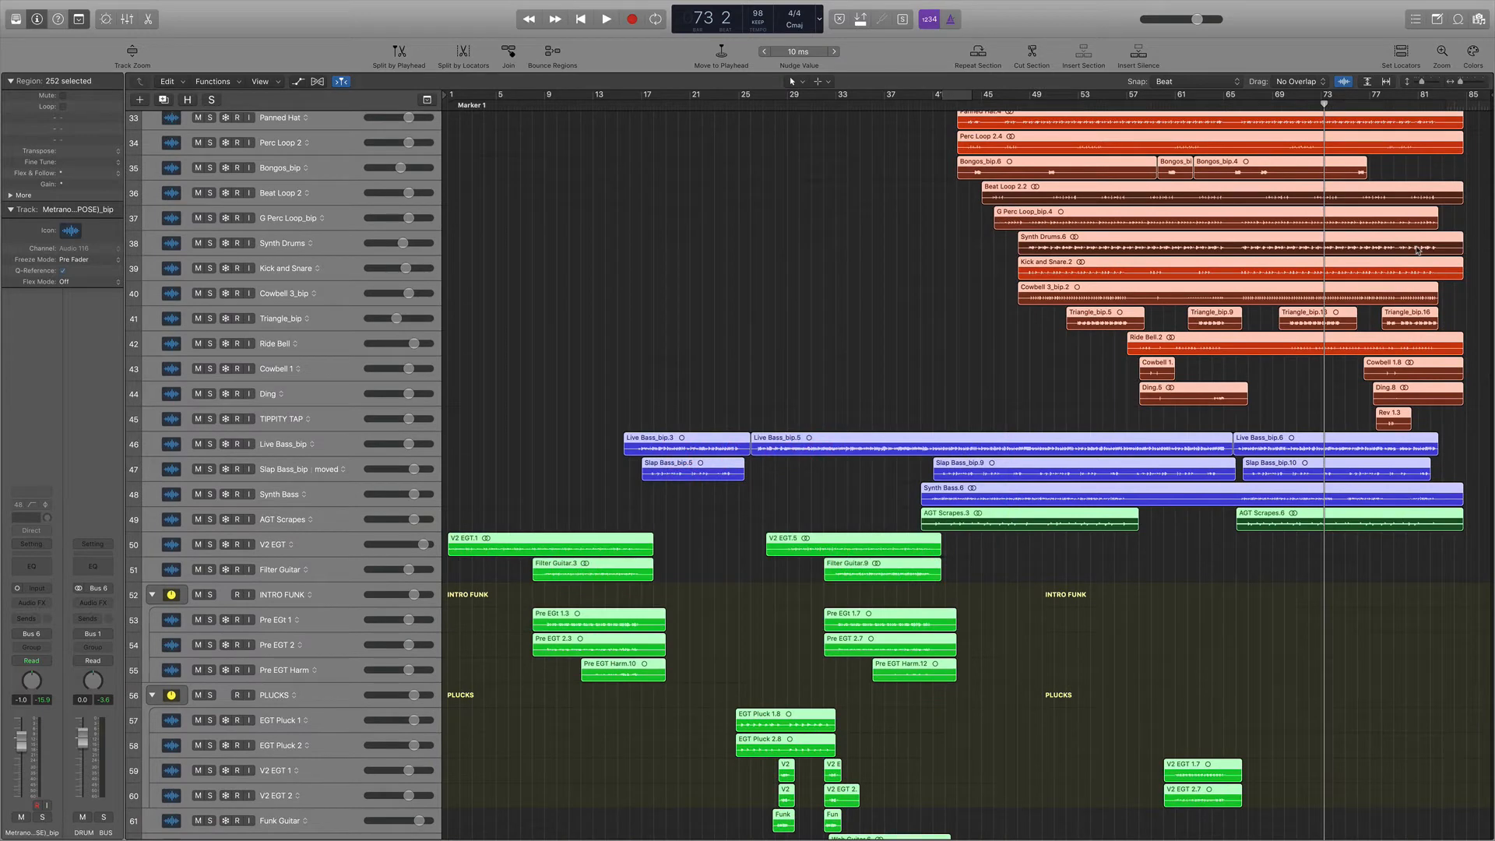
{"action": "scroll", "coordinate": [1035, 593], "scroll_direction": "down", "scroll_amount": 8}
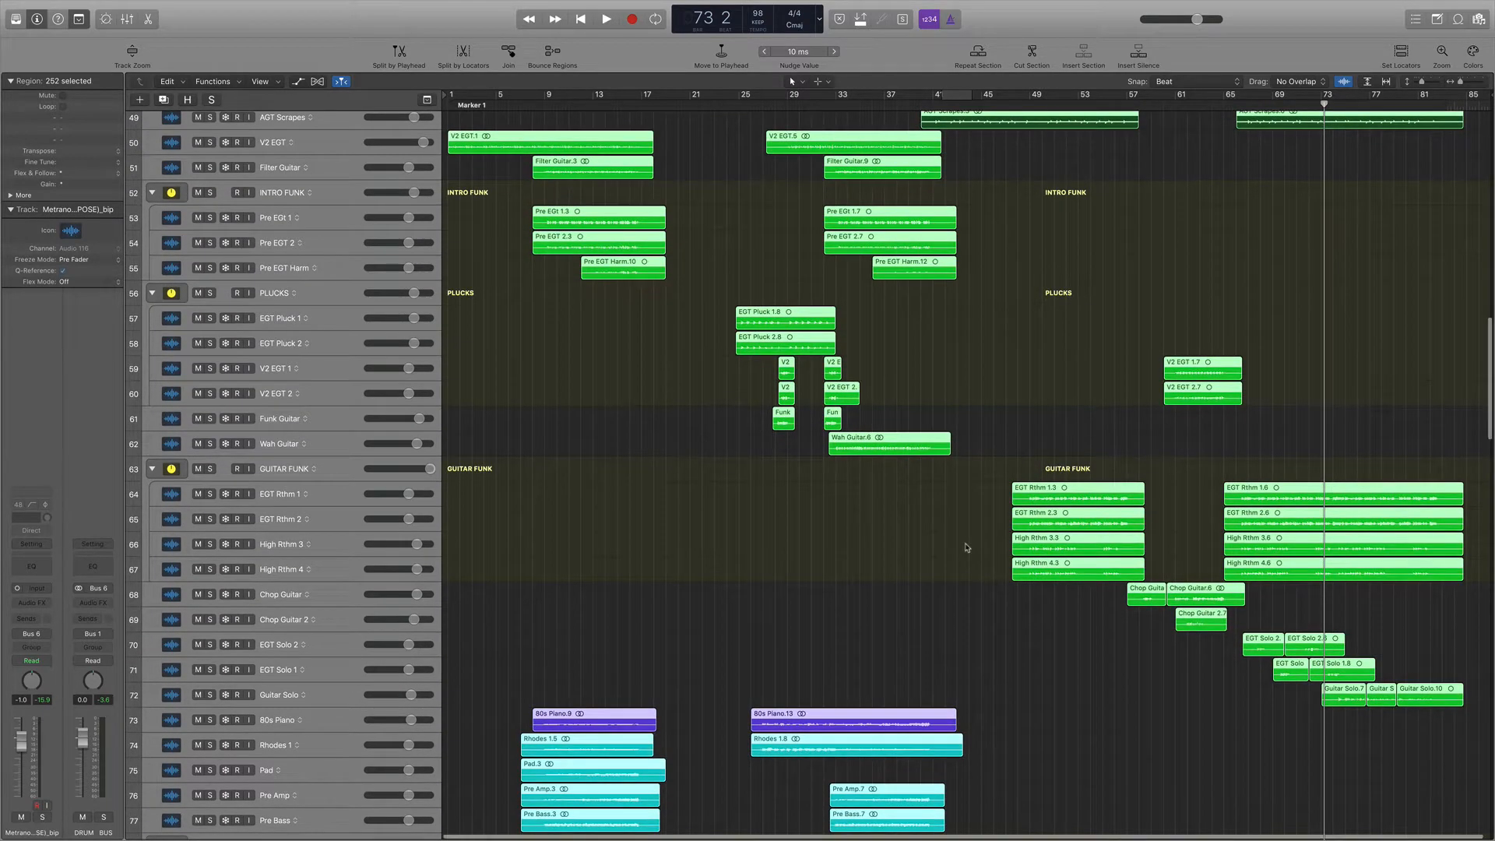
{"action": "scroll", "coordinate": [966, 547], "scroll_direction": "down", "scroll_amount": 11}
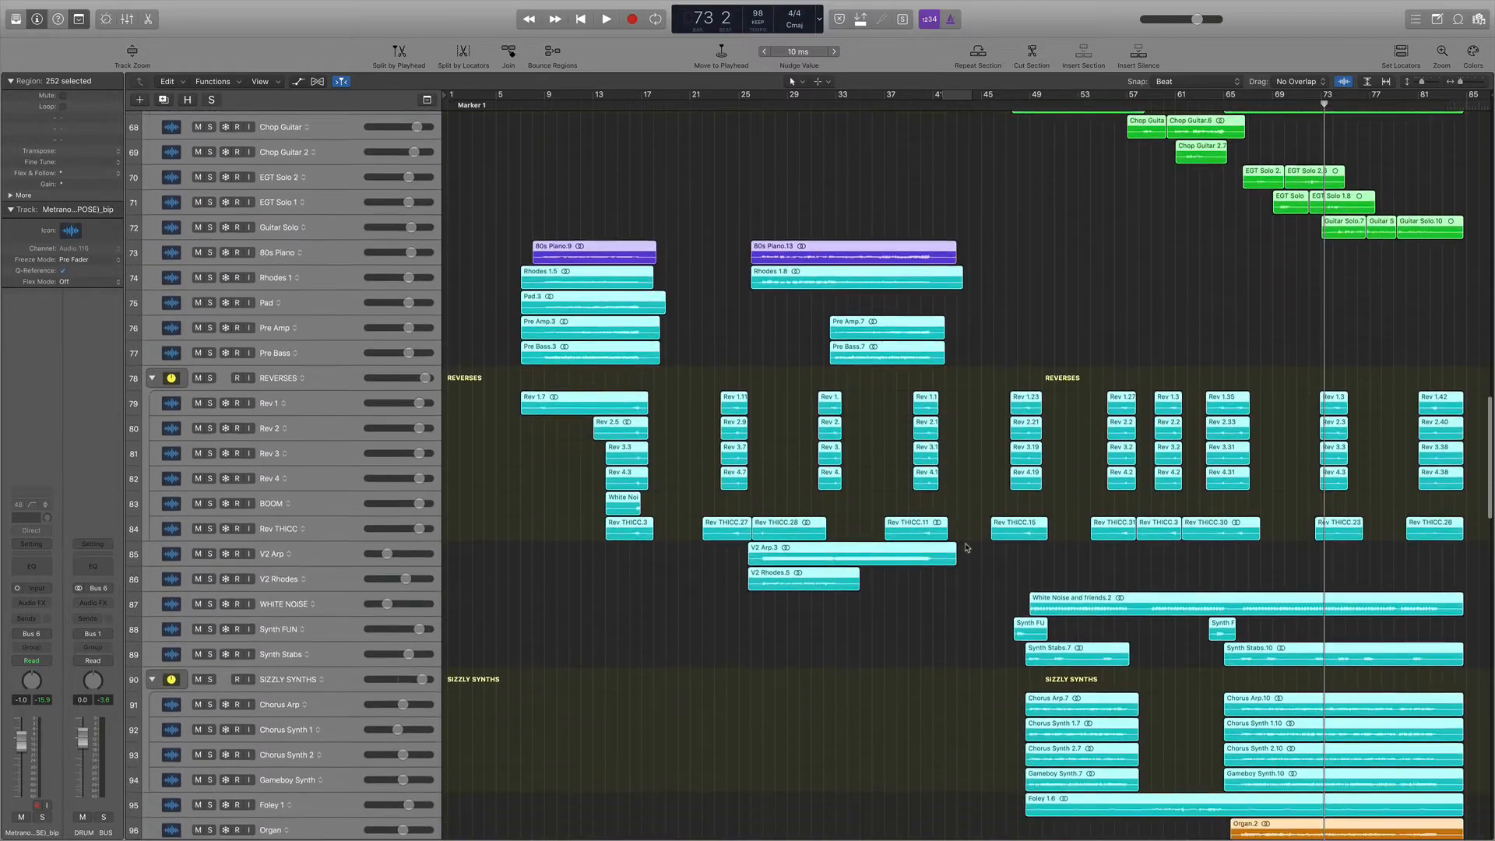
{"action": "scroll", "coordinate": [966, 547], "scroll_direction": "down", "scroll_amount": 1}
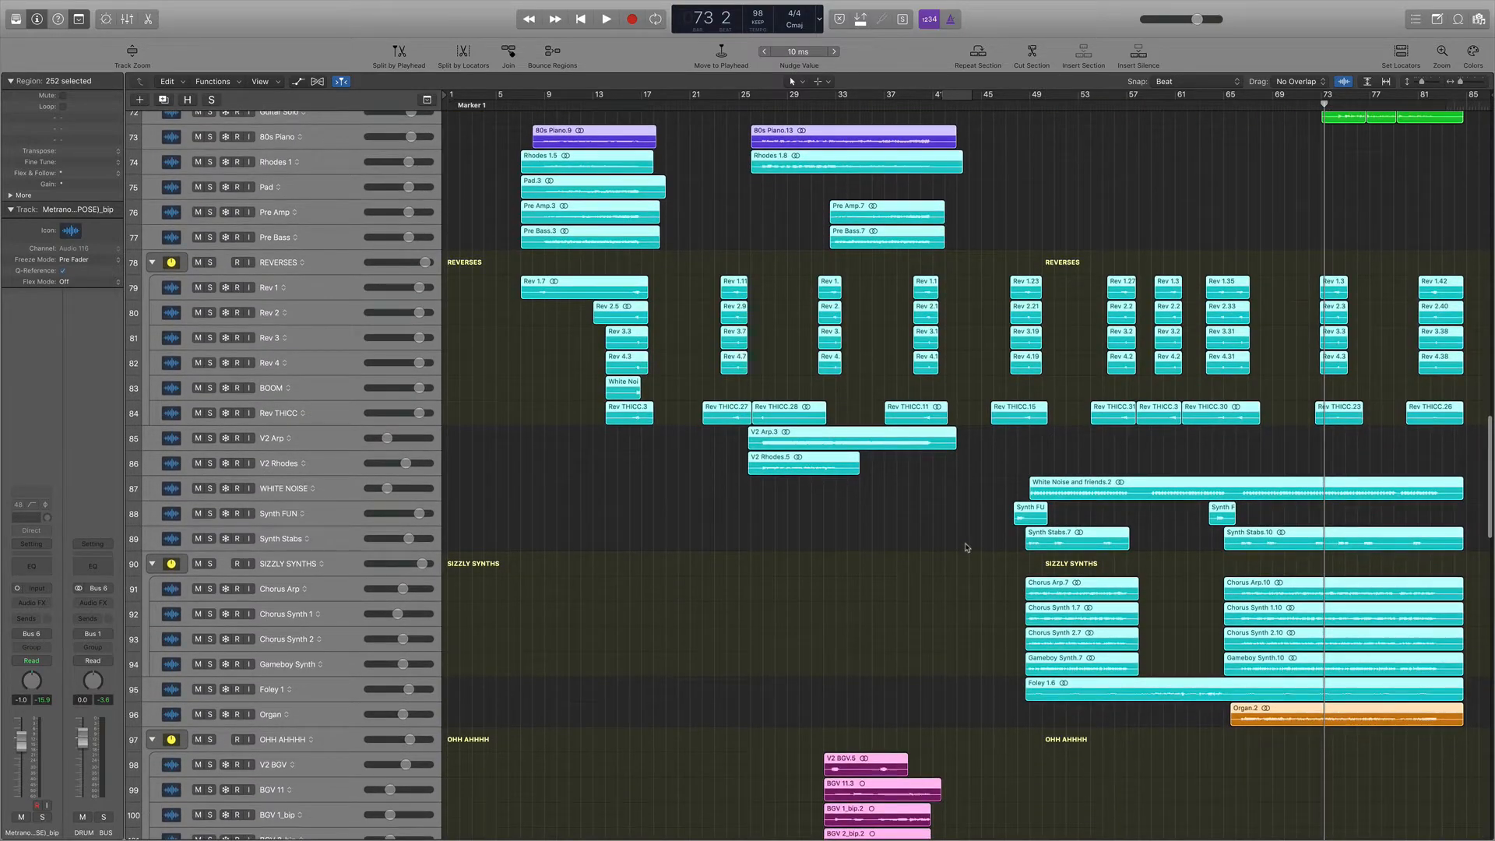
{"action": "scroll", "coordinate": [966, 548], "scroll_direction": "down", "scroll_amount": 5}
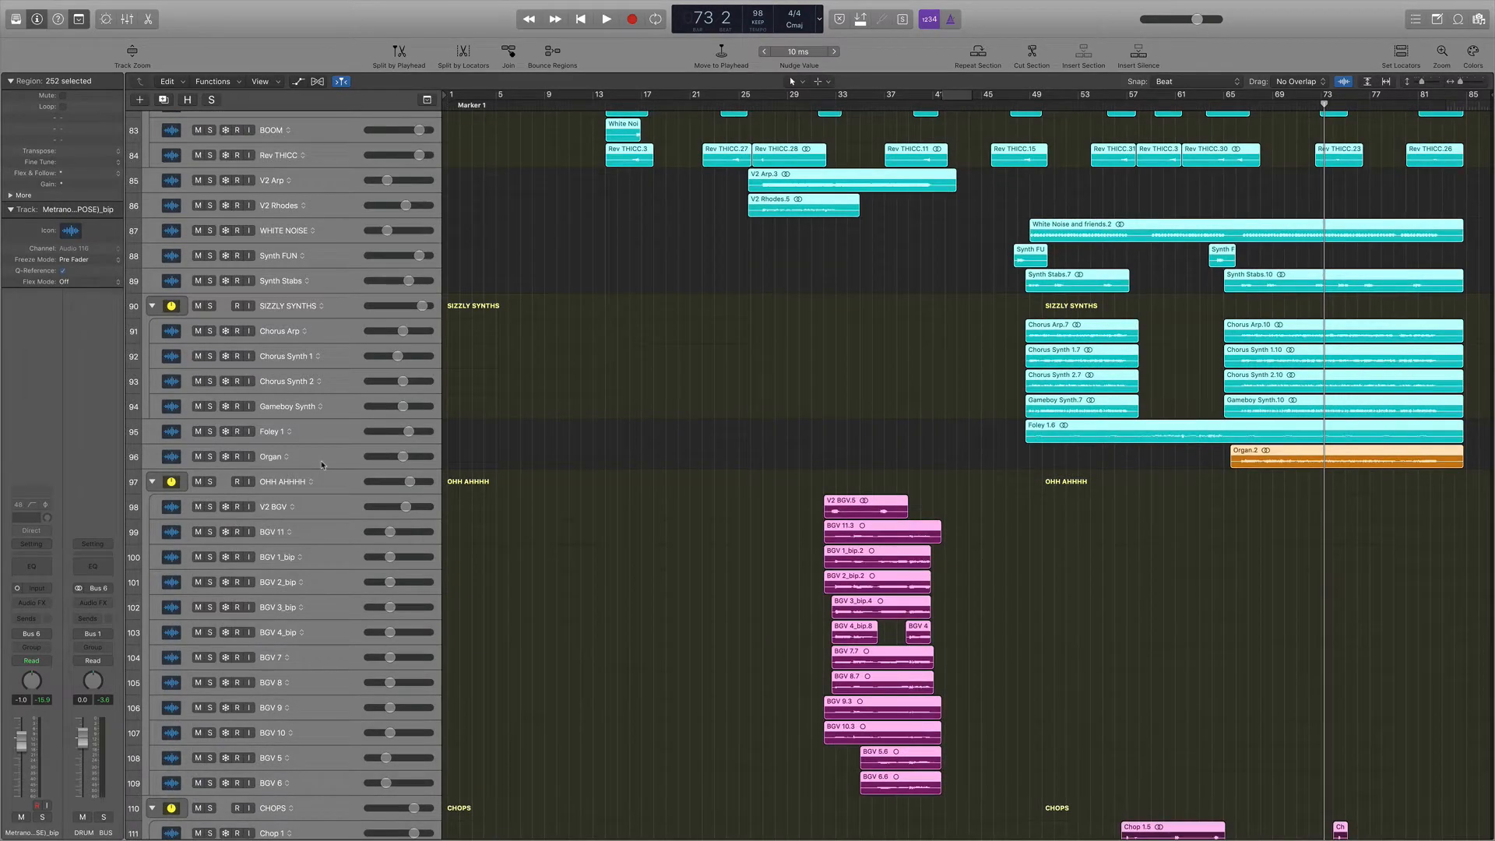
Solo the OHH AHHHH background vocal stack and play it from bar 32.
{"action": "left_click", "coordinate": [328, 483]}
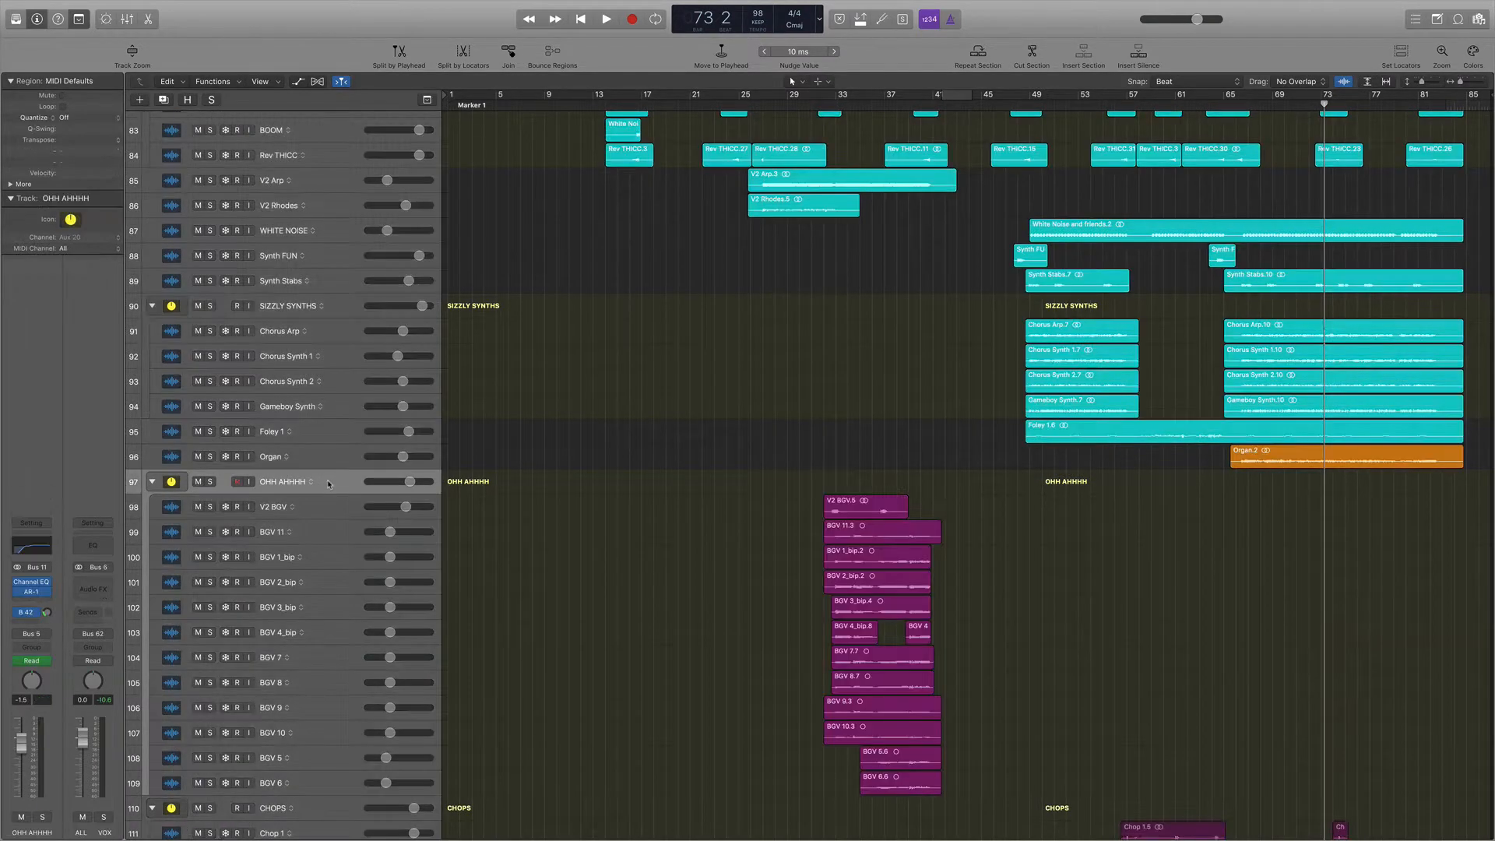
{"action": "scroll", "coordinate": [549, 507], "scroll_direction": "down", "scroll_amount": 5}
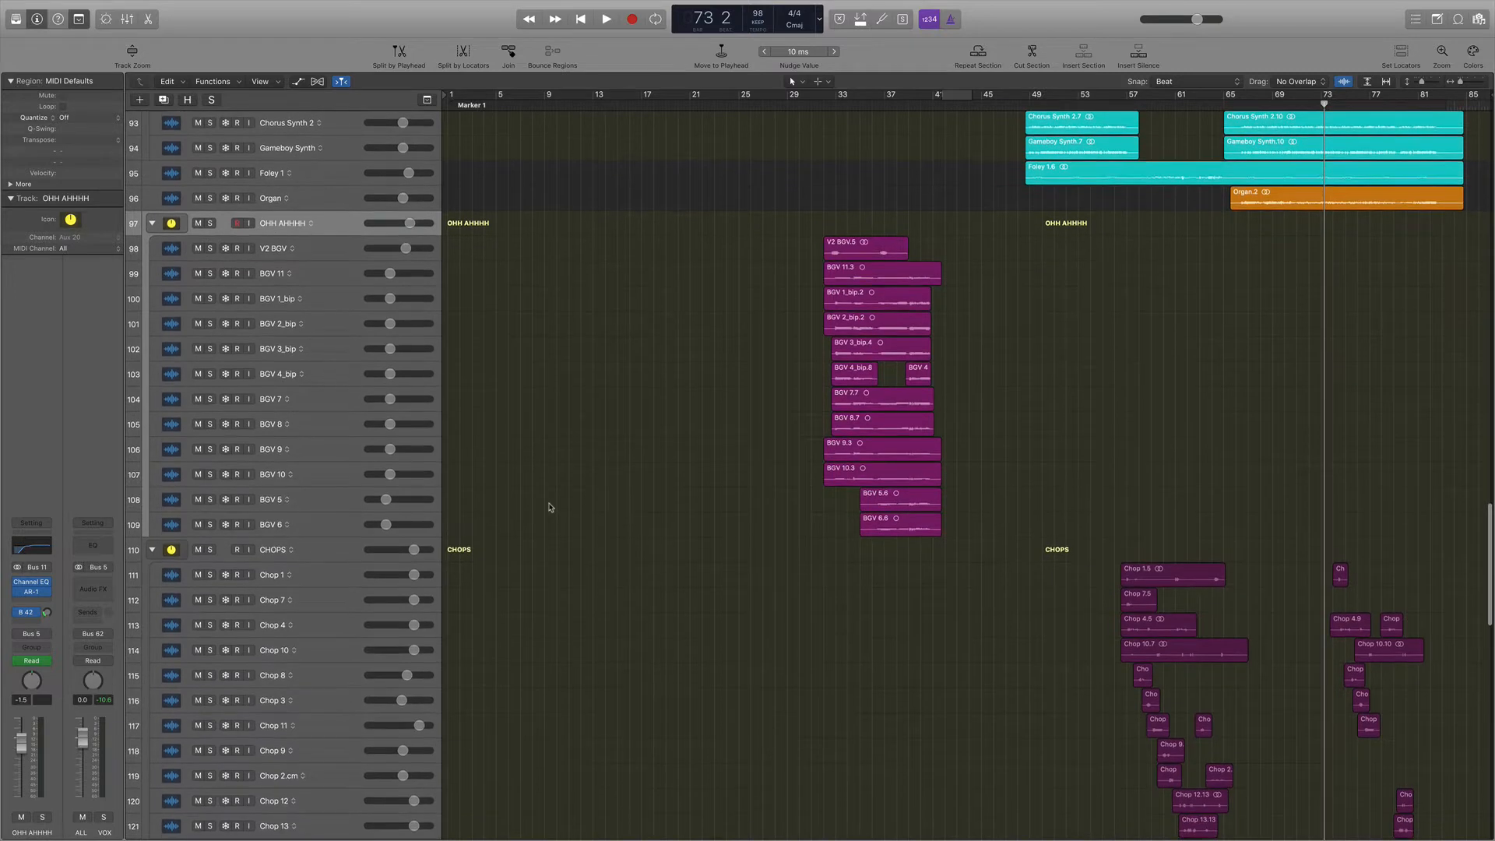
{"action": "left_click", "coordinate": [823, 103]}
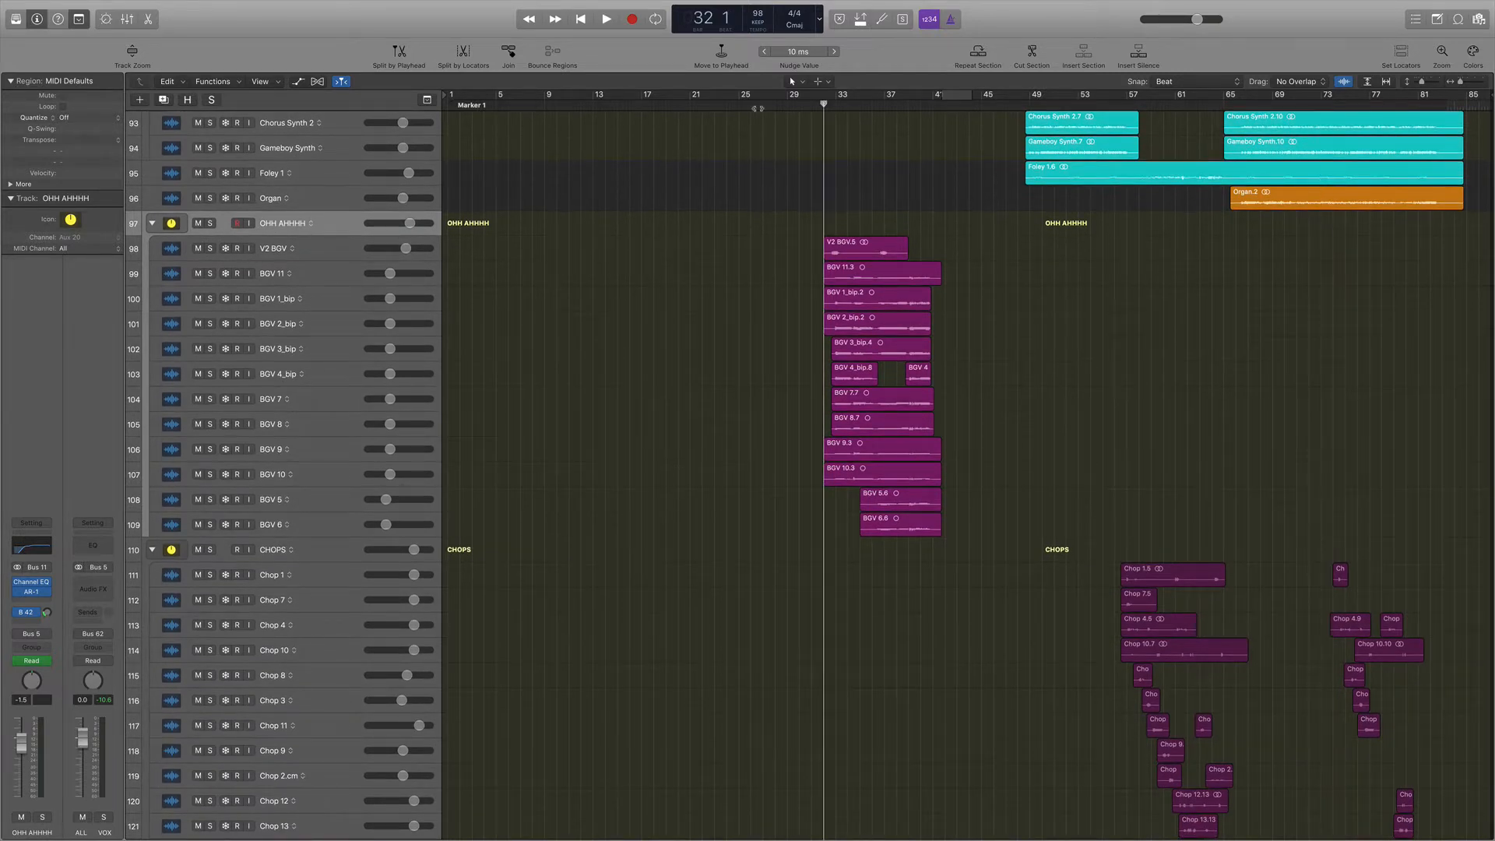
{"action": "left_click", "coordinate": [210, 223]}
{"action": "key", "text": "space"}
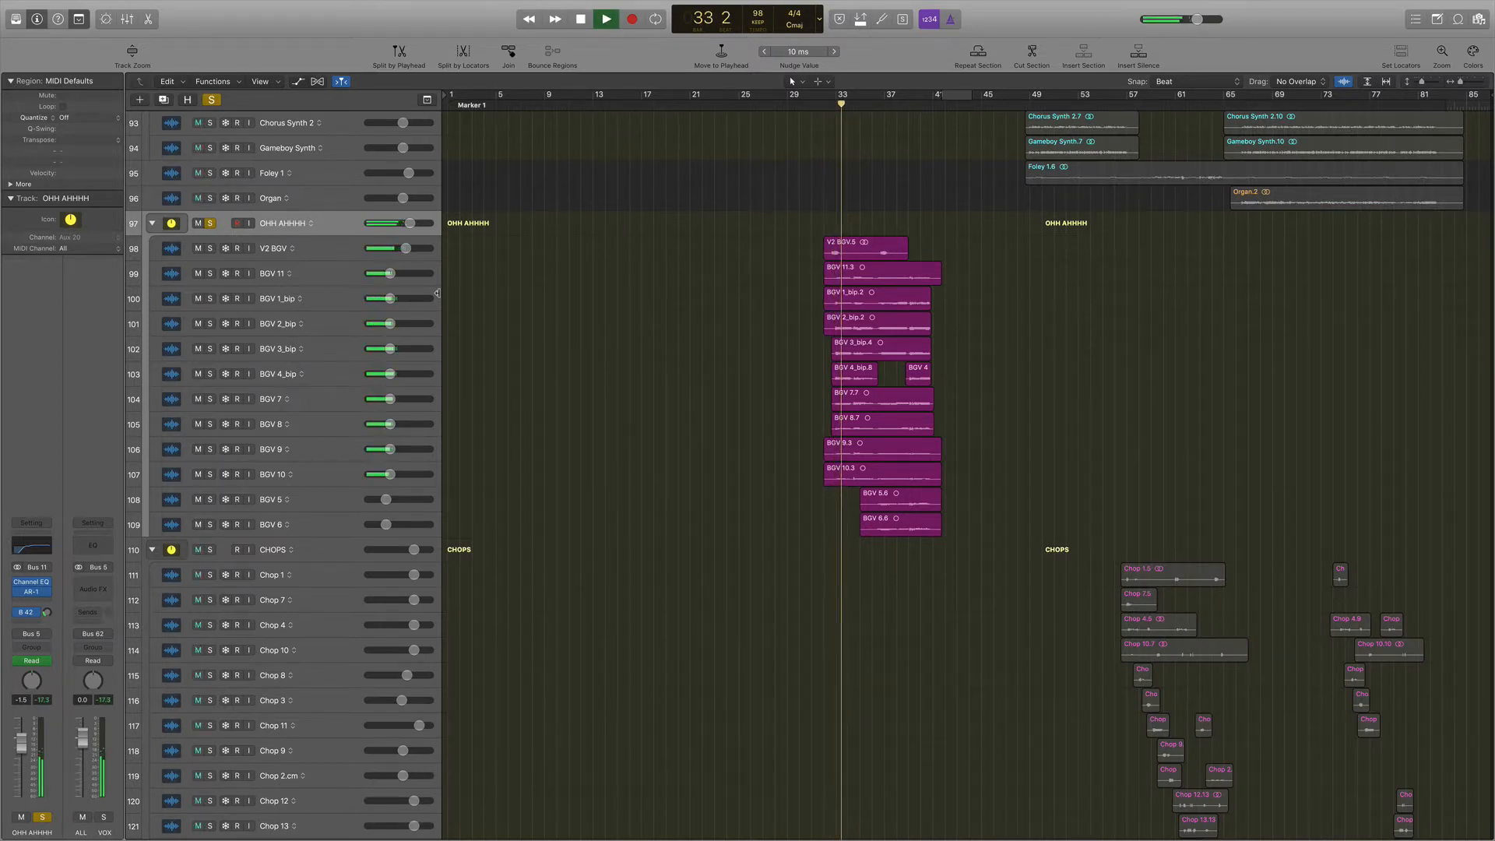
Show the mixer, stop playback at bar 35, and select the background vocal channels from V2 BGV through BGV 6.
{"action": "key", "text": "x"}
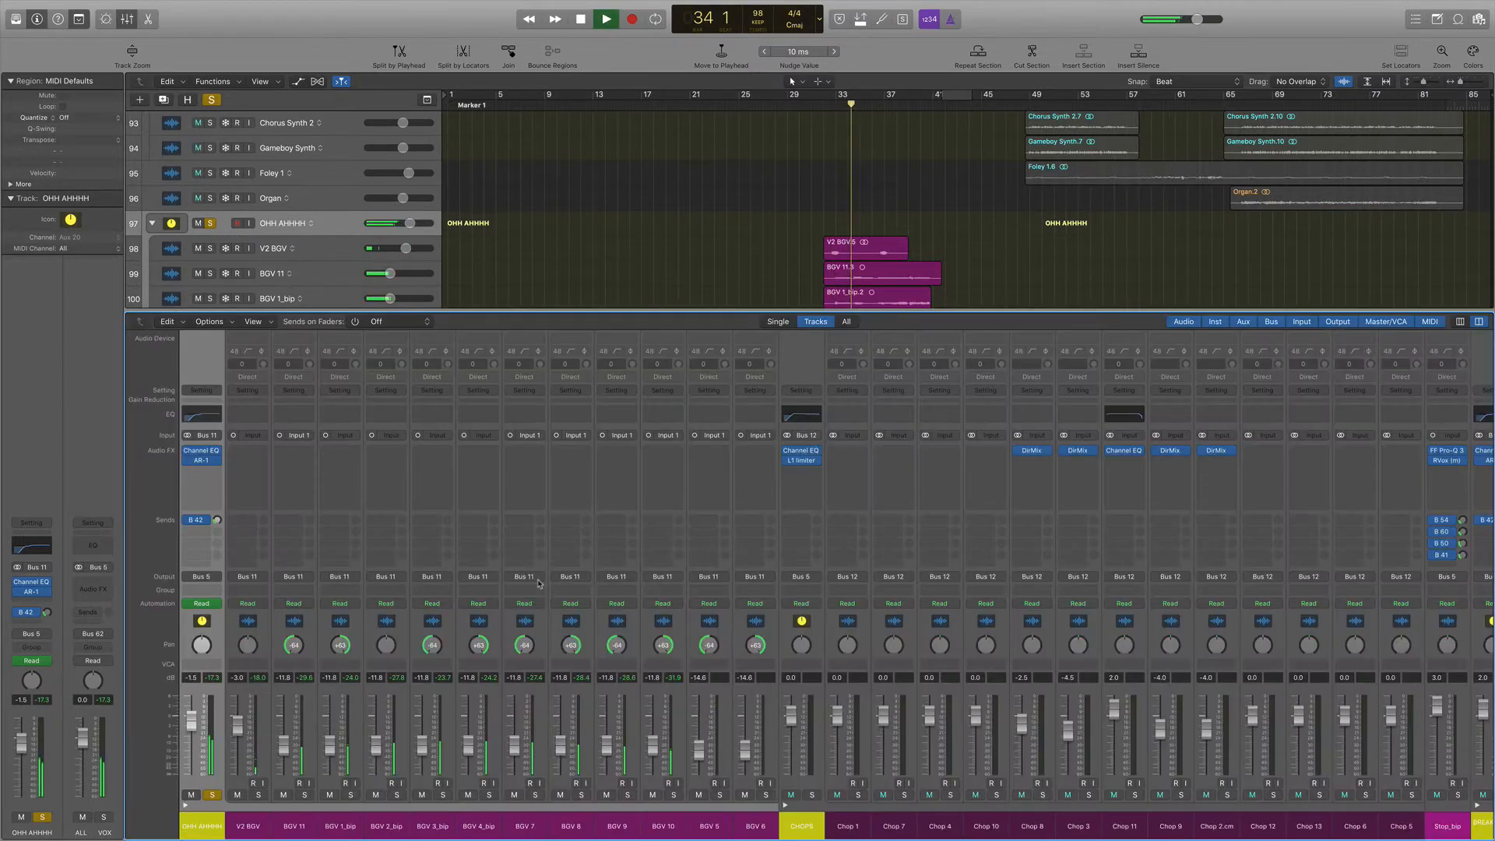
{"action": "scroll", "coordinate": [538, 584], "scroll_direction": "left", "scroll_amount": 10}
{"action": "scroll", "coordinate": [539, 584], "scroll_direction": "right", "scroll_amount": 6}
{"action": "key", "text": "space"}
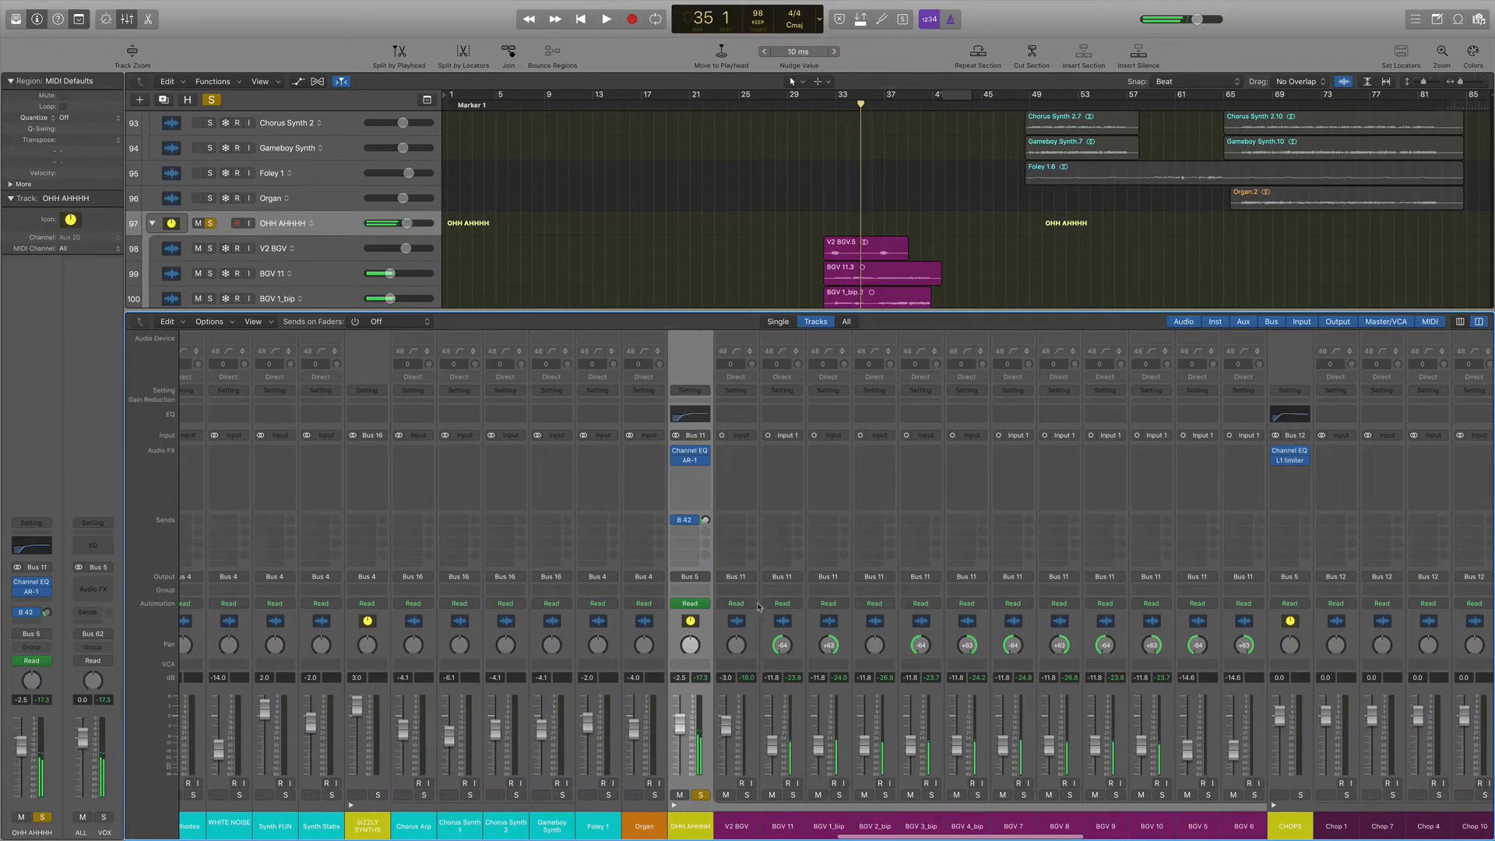
{"action": "left_click_drag", "start_coordinate": [743, 619], "coordinate": [1234, 630]}
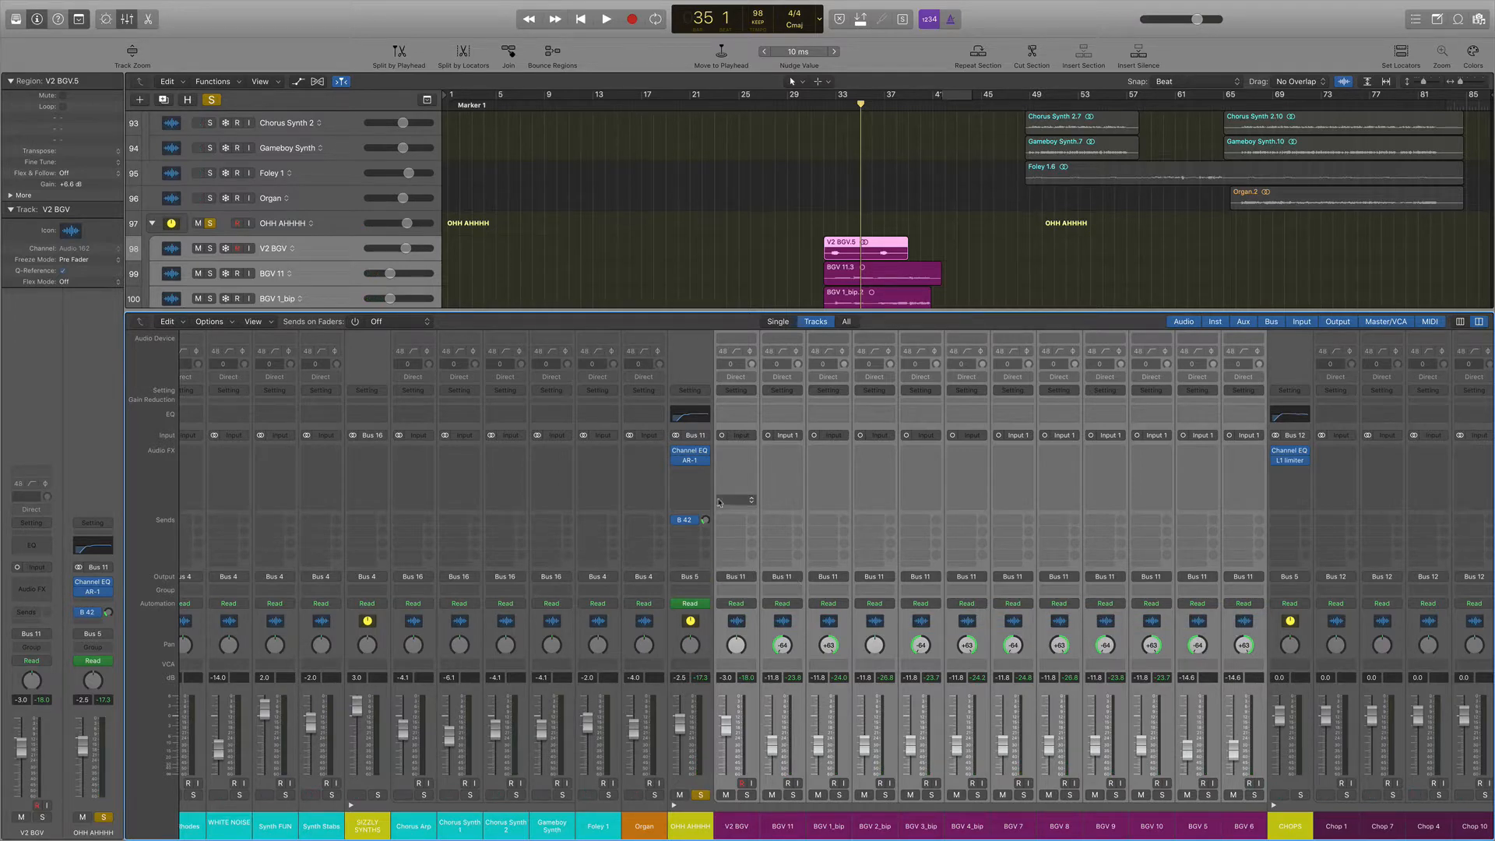
Open the Channel EQ and AR-1 compressor on the OHH AHHHH channel side by side and play the soloed vocals through them.
{"action": "left_click", "coordinate": [700, 620]}
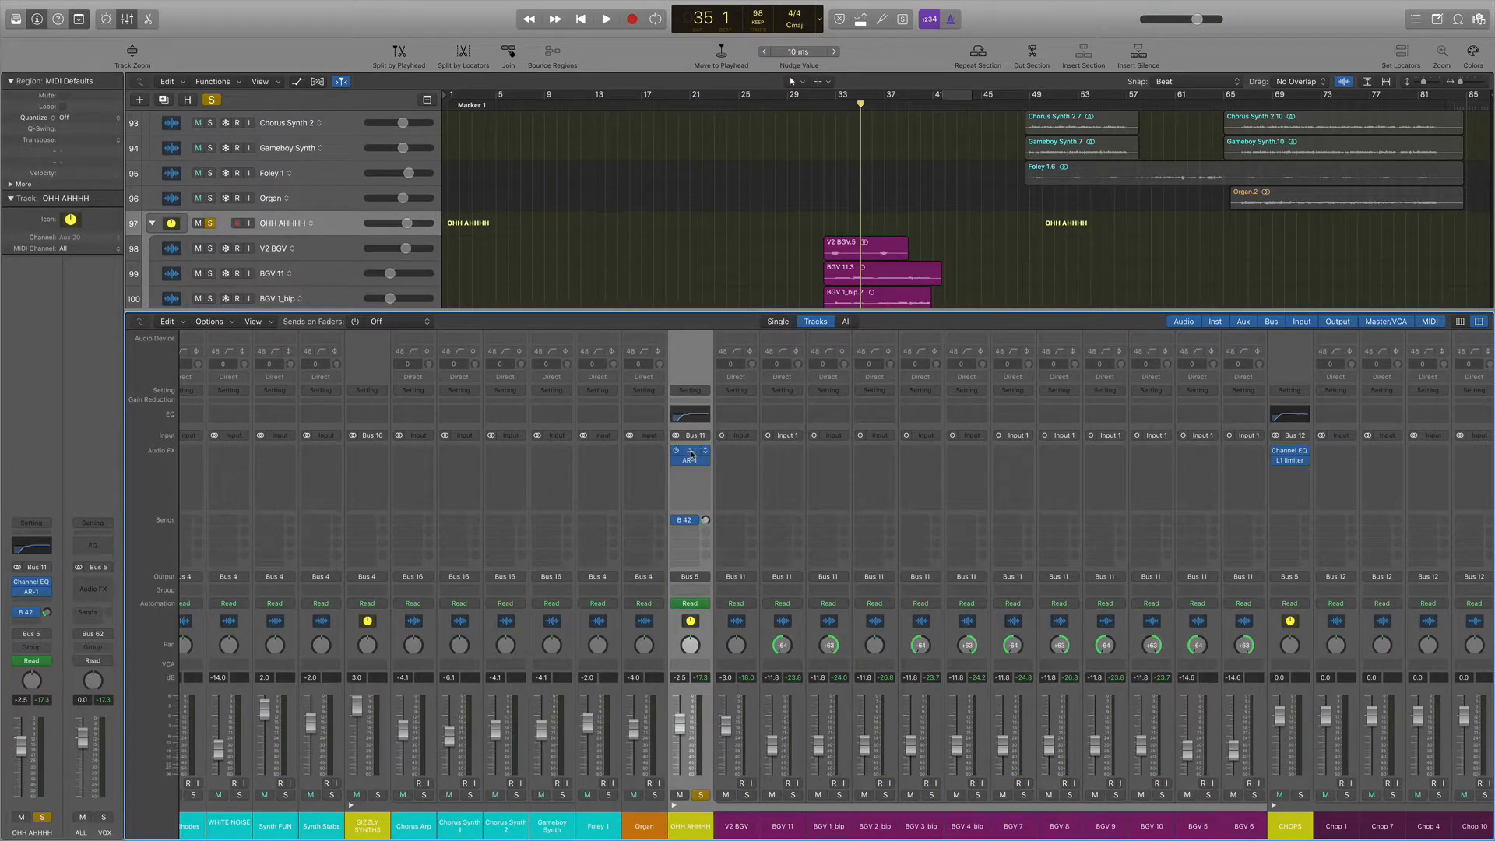
{"action": "left_click", "coordinate": [692, 452]}
{"action": "left_click", "coordinate": [691, 461]}
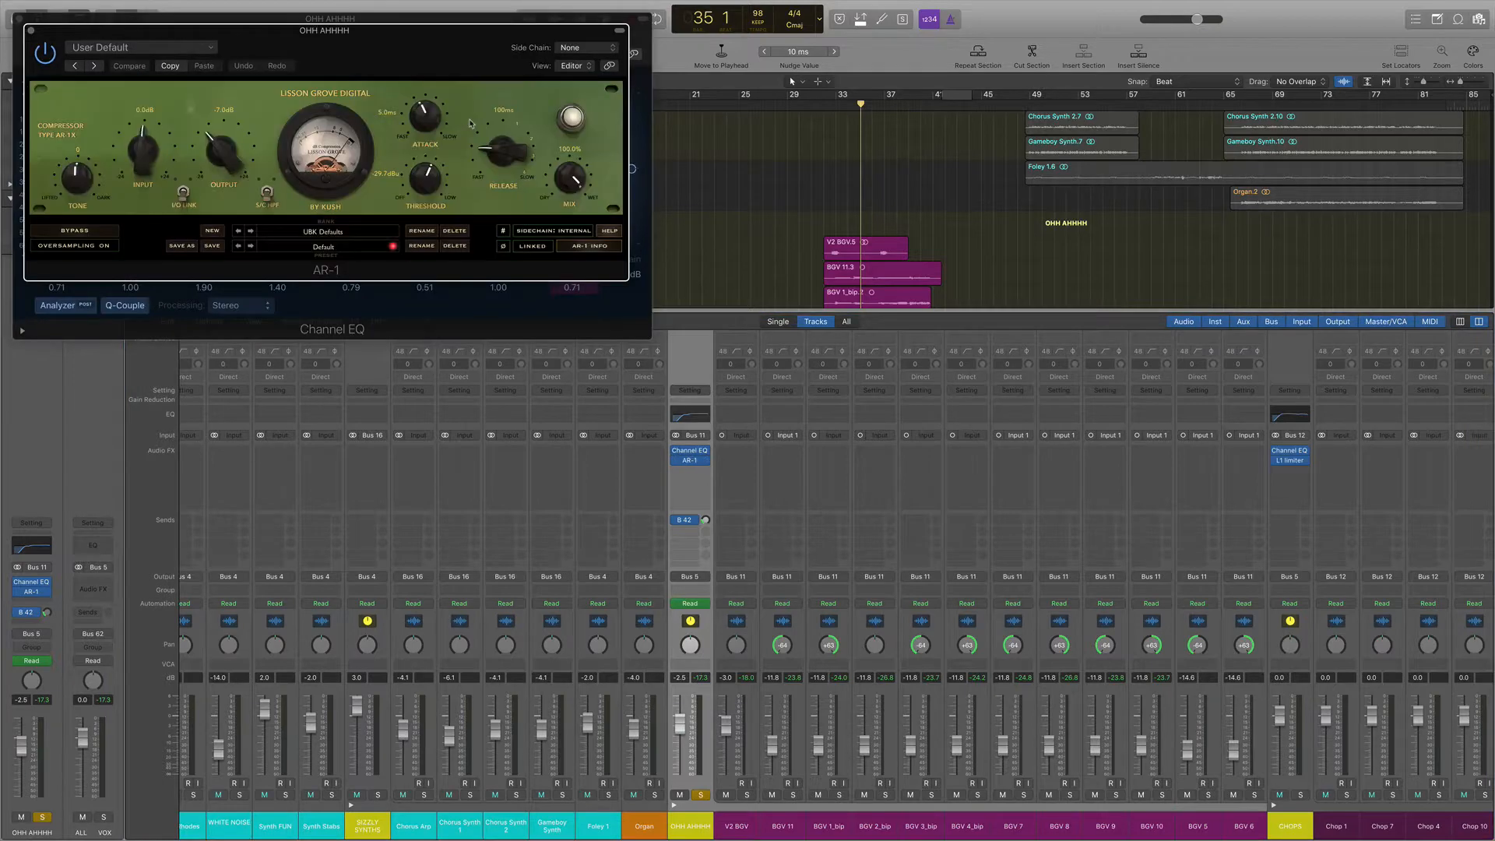
{"action": "left_click_drag", "start_coordinate": [397, 57], "coordinate": [1010, 71]}
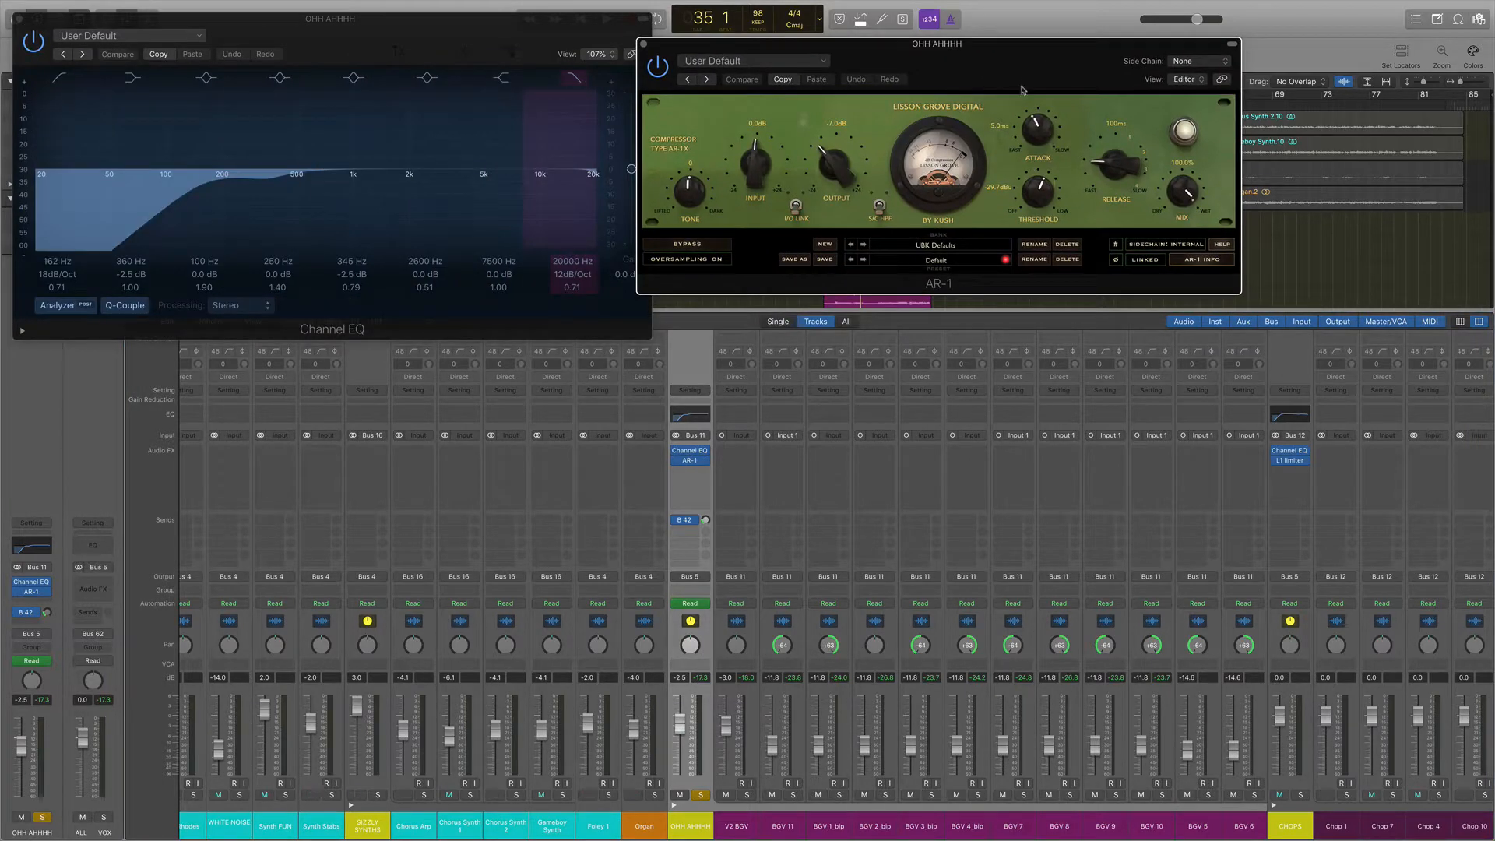
{"action": "key", "text": "space"}
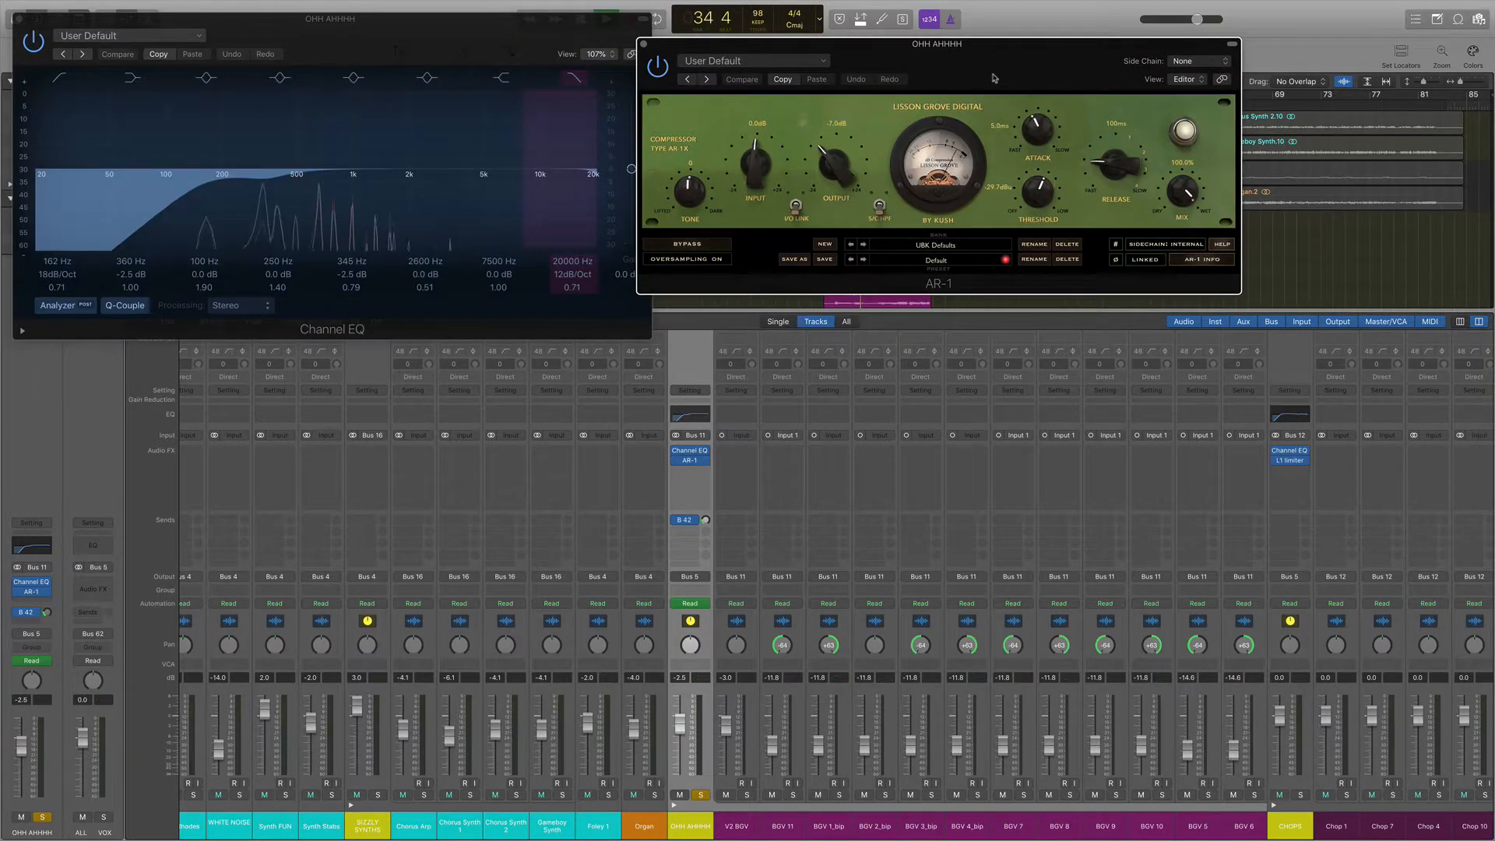
Bypass and re-enable the Channel EQ on the OHH AHHHH channel to compare the background vocals with and without it.
{"action": "left_click", "coordinate": [676, 451]}
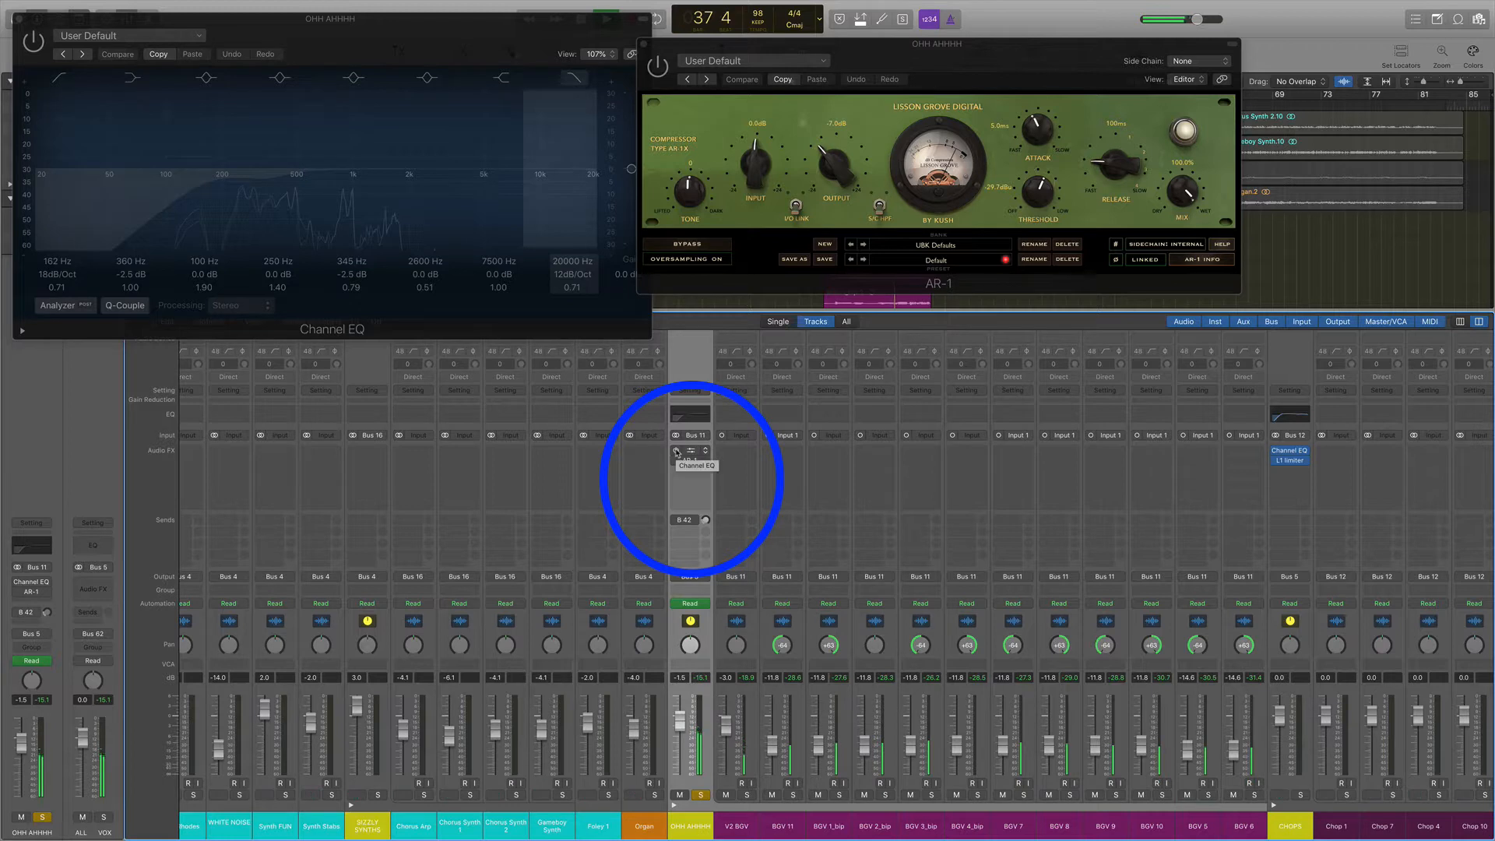
{"action": "left_click", "coordinate": [676, 451]}
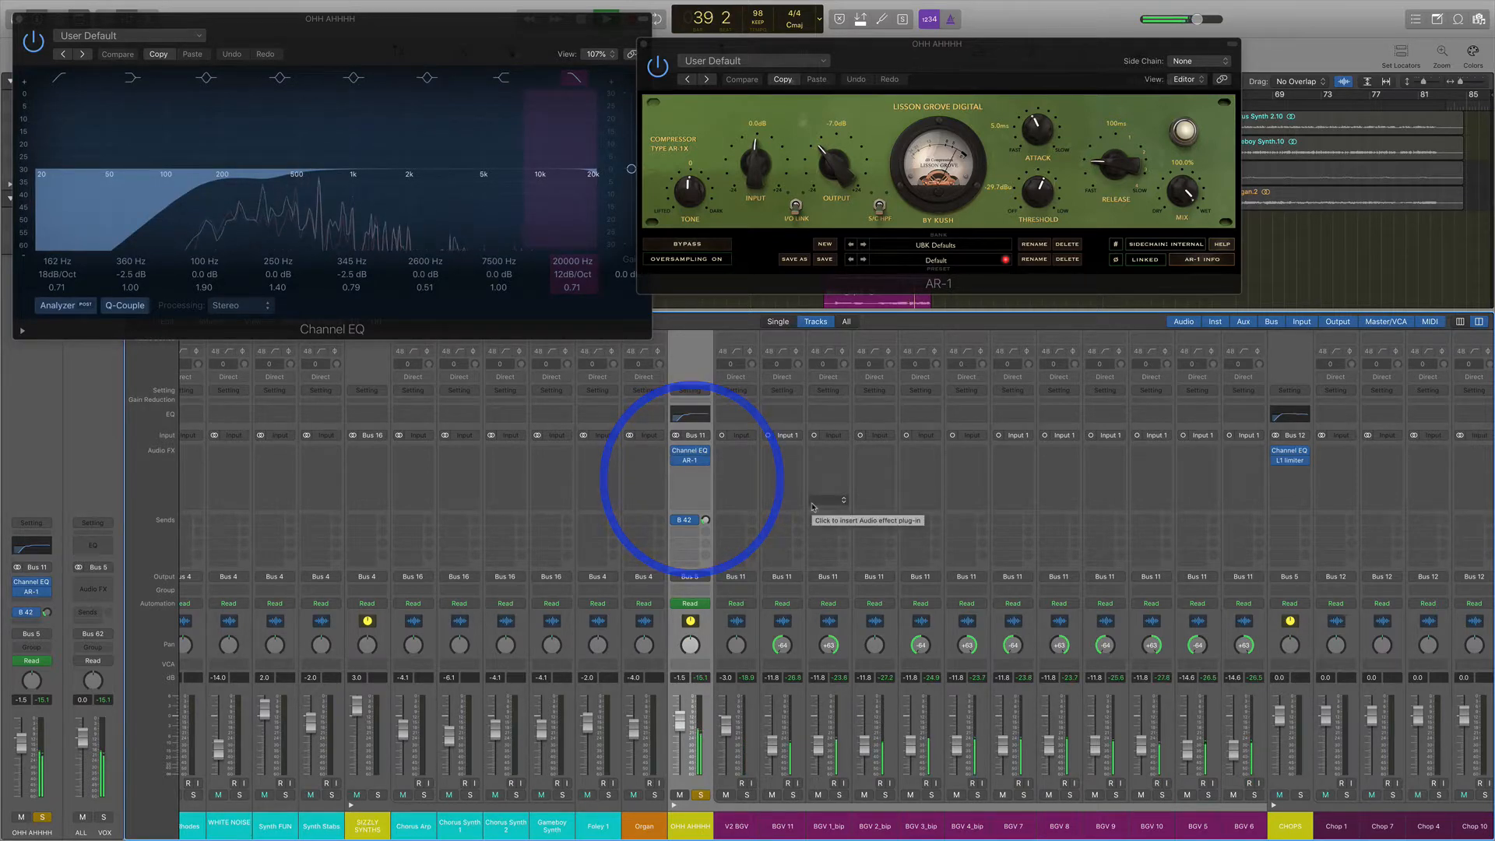
Close the Channel EQ and AR-1 windows and unsolo the OHH AHHHH stack.
{"action": "left_click", "coordinate": [19, 17]}
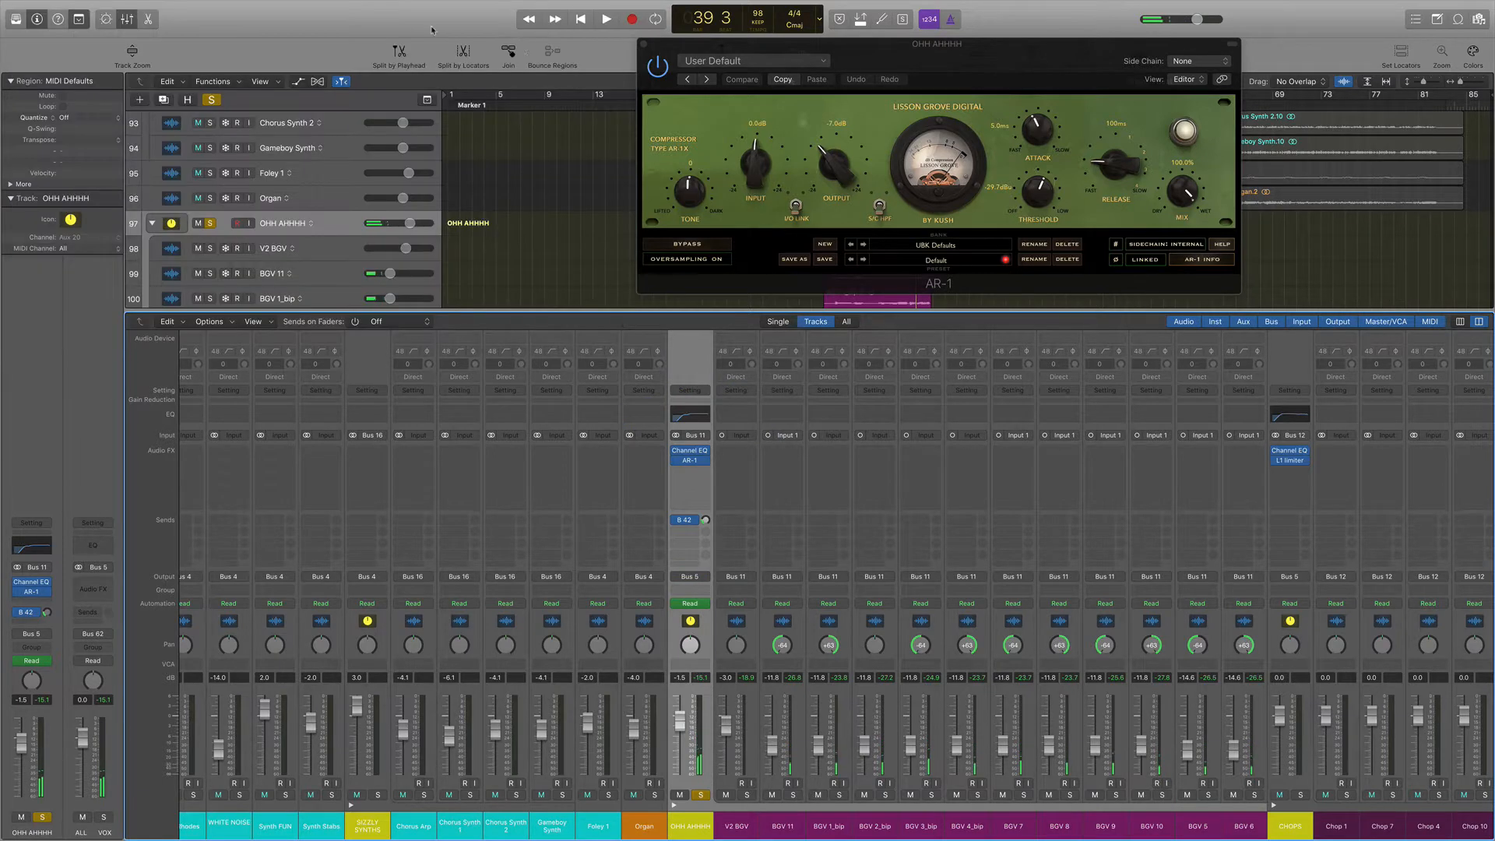
{"action": "left_click", "coordinate": [644, 45]}
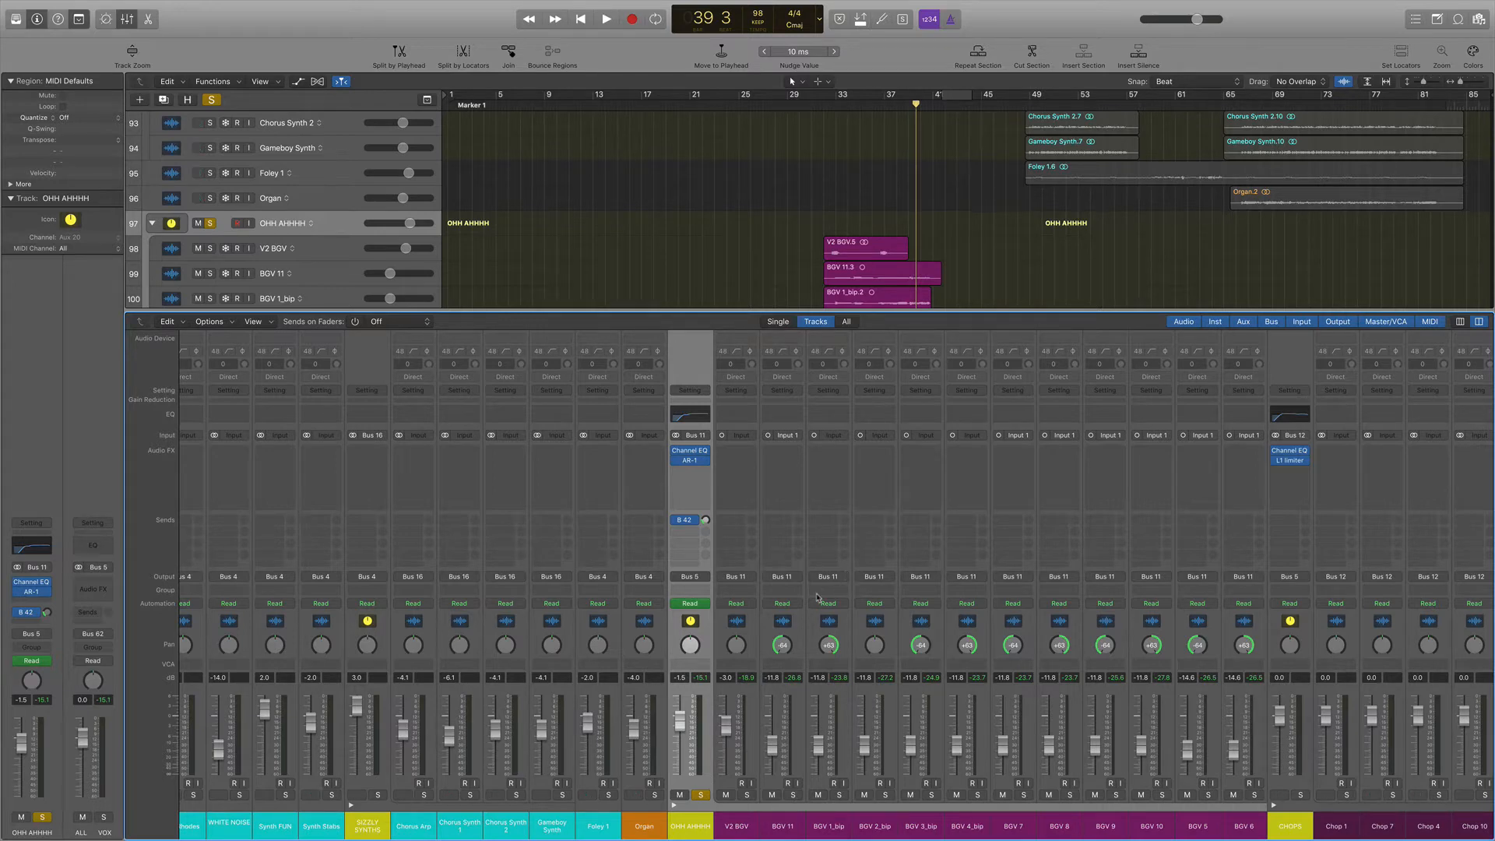
{"action": "left_click", "coordinate": [700, 795]}
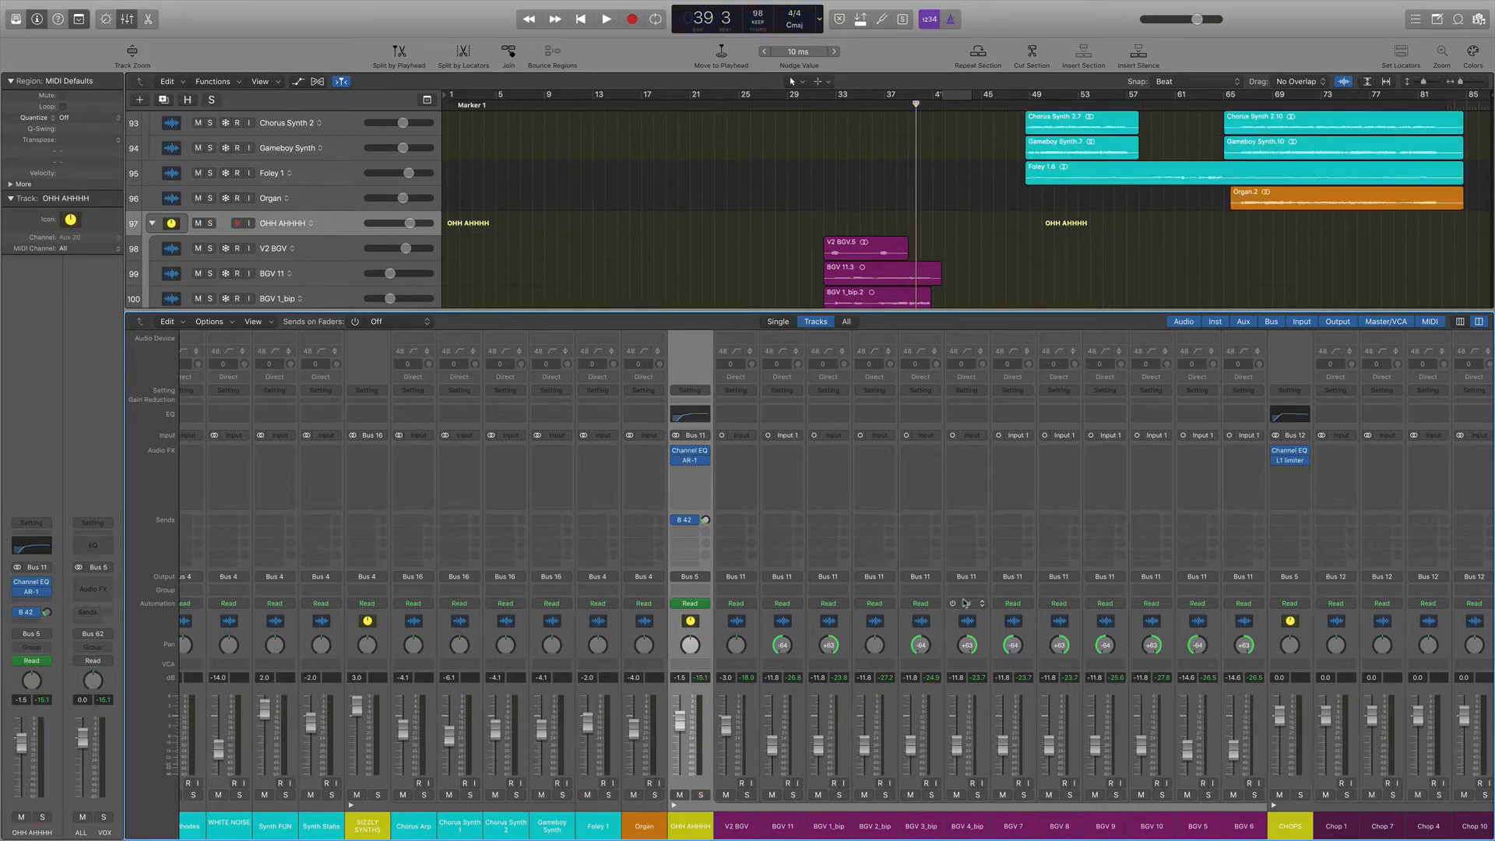
Select all the drum and percussion channels in the mixer, from Snap through TIPPITY TAP.
{"action": "scroll", "coordinate": [966, 603], "scroll_direction": "left", "scroll_amount": 15}
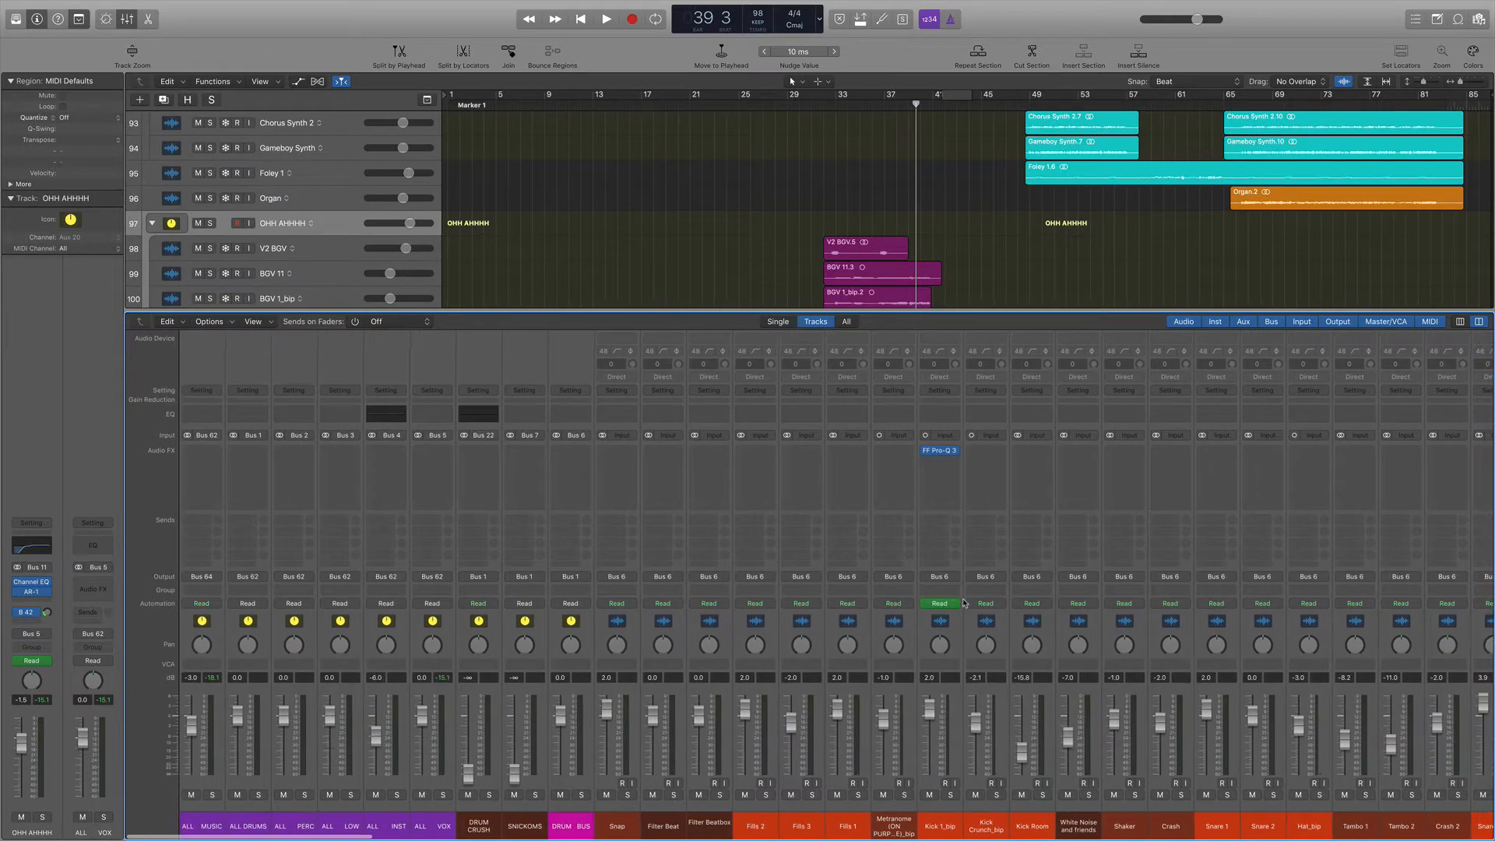
{"action": "left_click", "coordinate": [628, 620]}
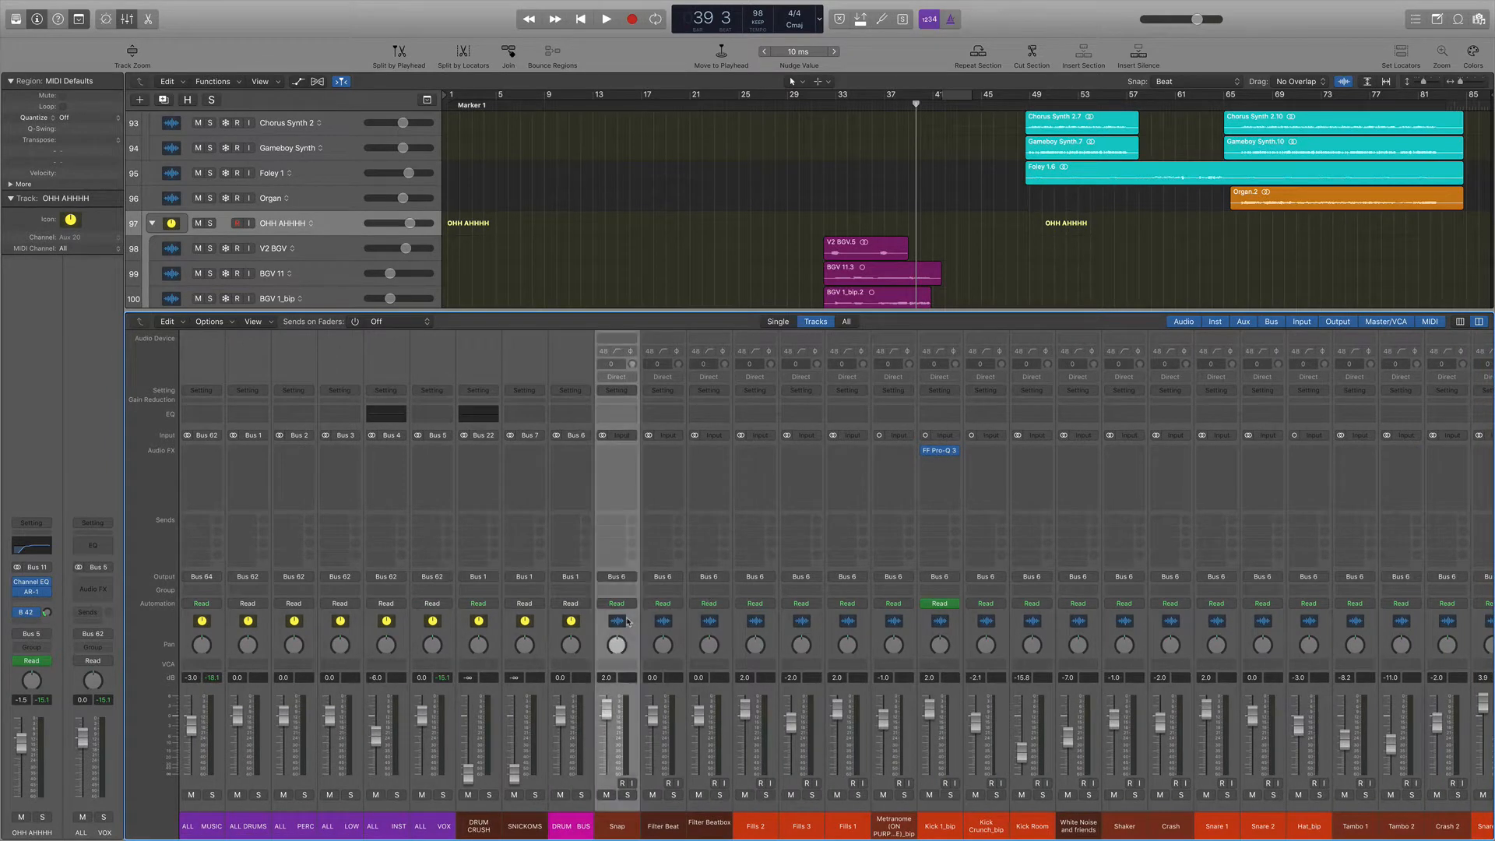
{"action": "scroll", "coordinate": [973, 621], "scroll_direction": "right", "scroll_amount": 15}
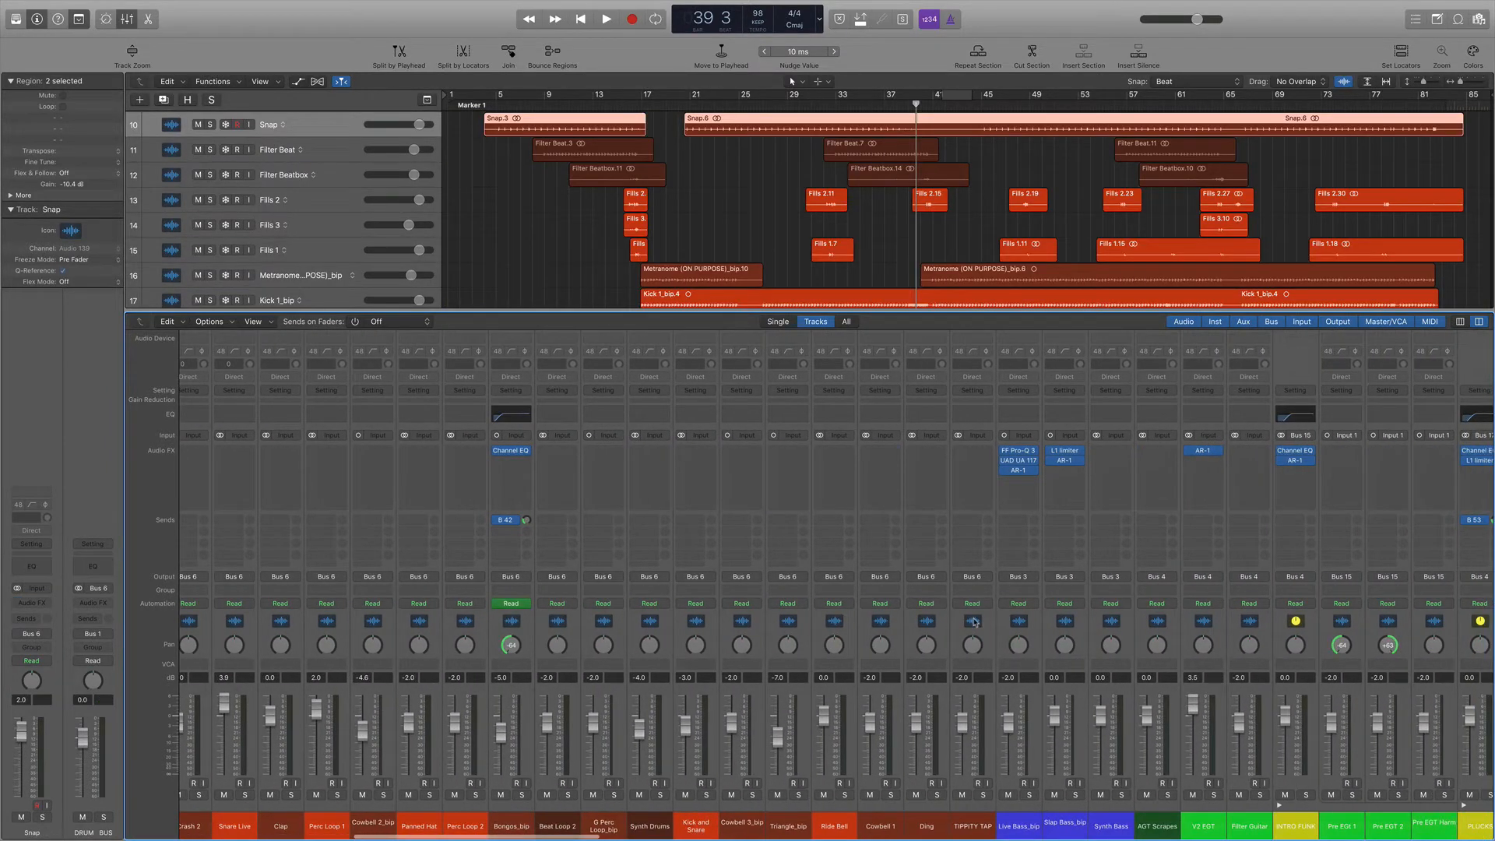
{"action": "left_click", "coordinate": [973, 621], "text": "shift"}
{"action": "scroll", "coordinate": [848, 624], "scroll_direction": "left", "scroll_amount": 15}
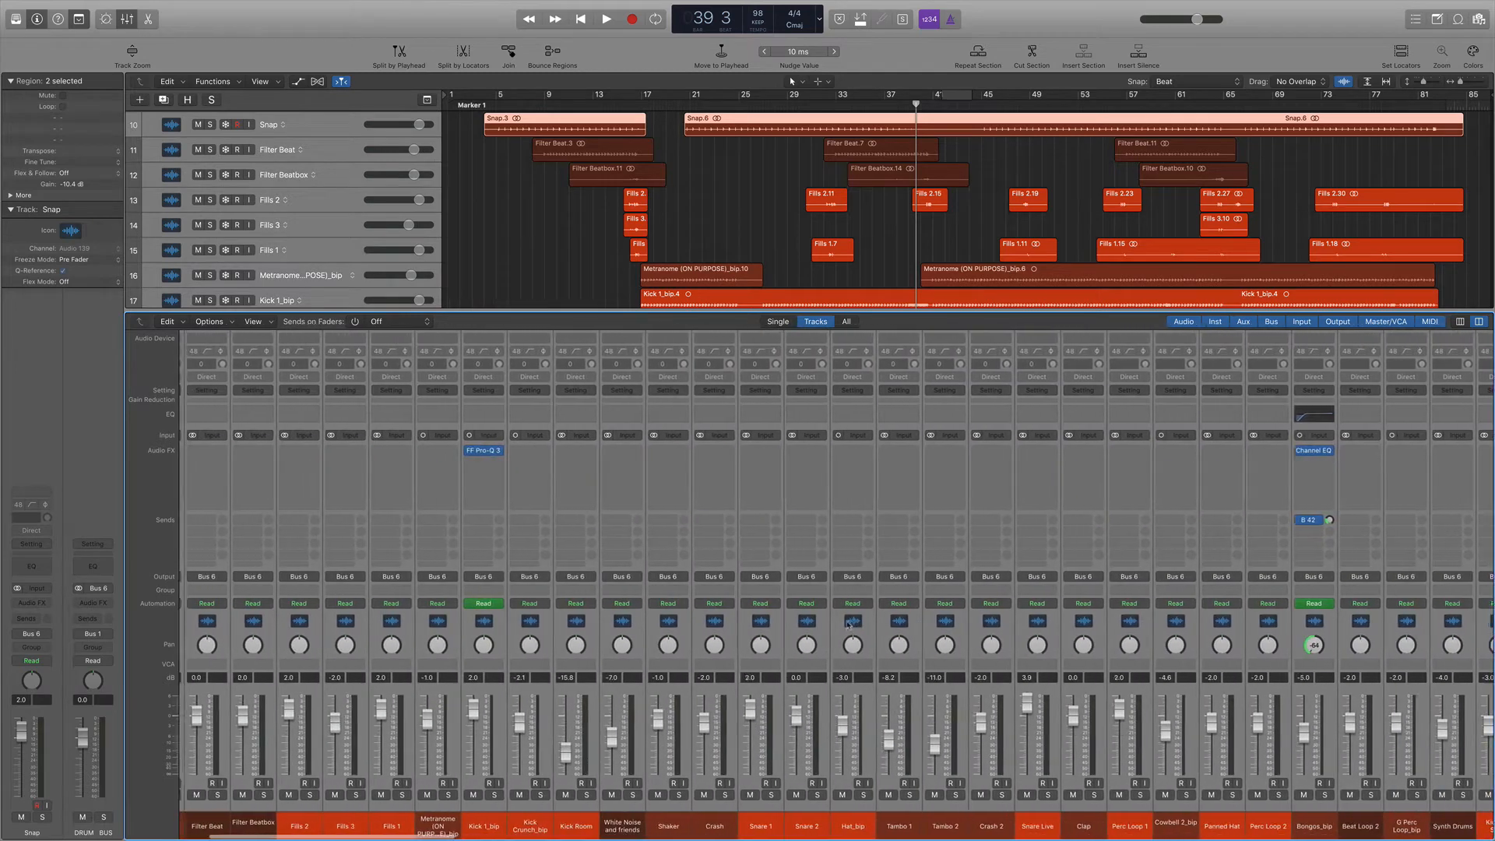
{"action": "scroll", "coordinate": [848, 624], "scroll_direction": "right", "scroll_amount": 5}
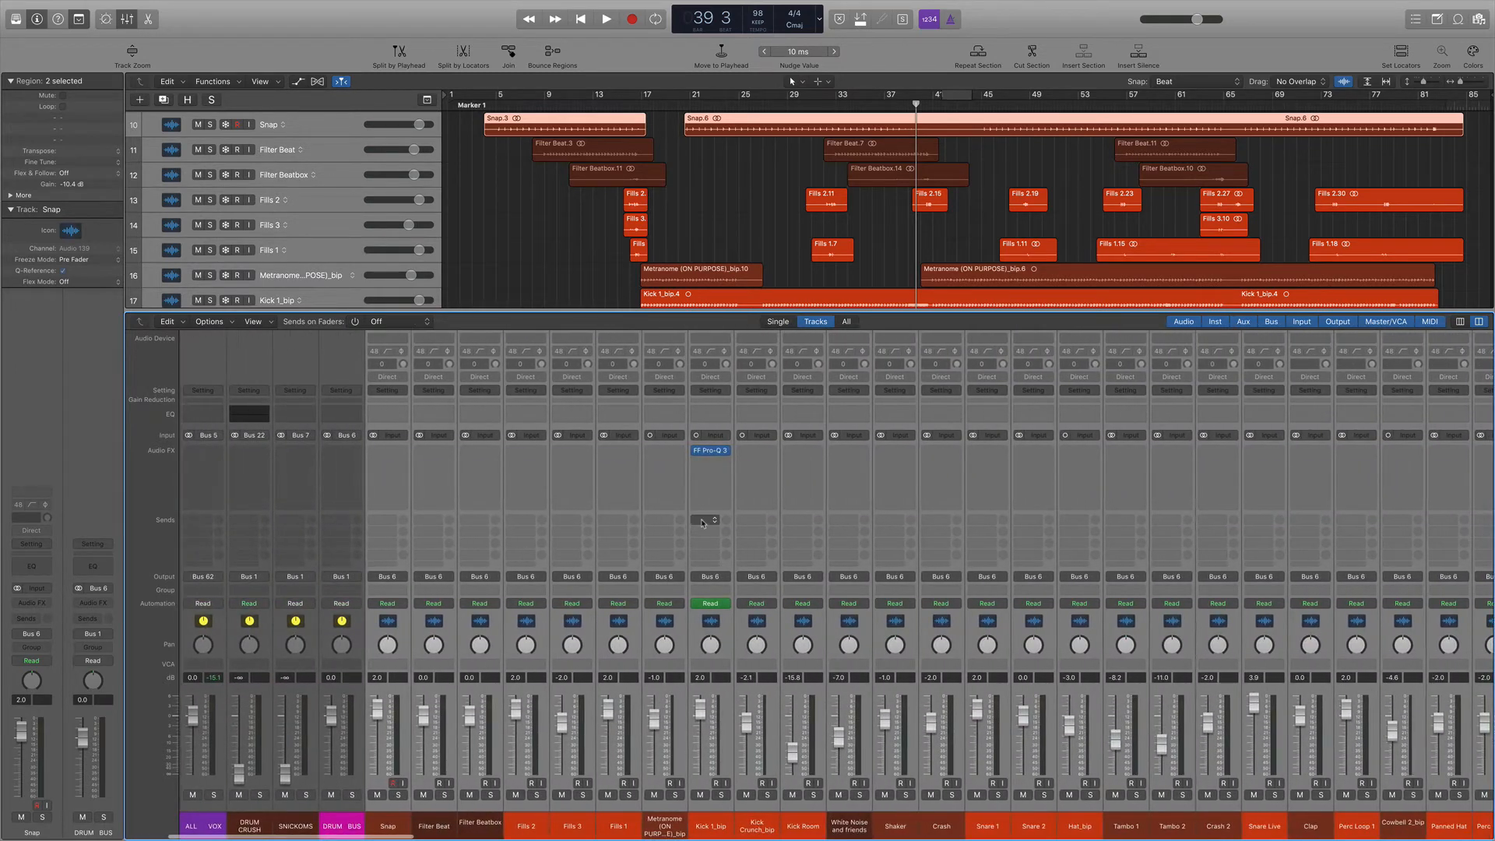
Inspect the low-cut band of the FF Pro-Q 3 on the Kick 1_bip channel, and close the plugin.
{"action": "left_click", "coordinate": [713, 453]}
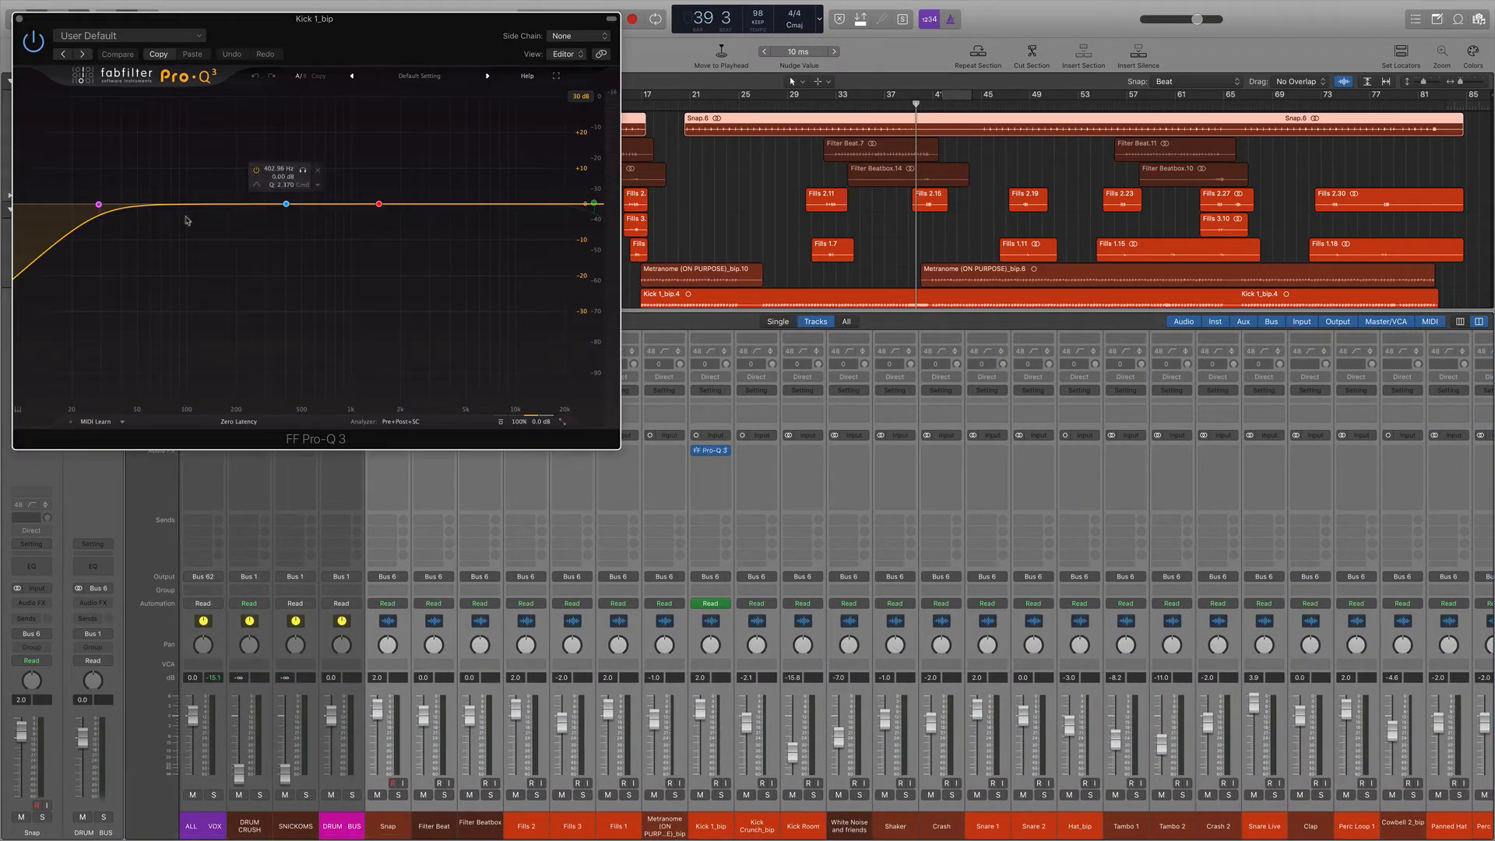
{"action": "mouse_move", "coordinate": [99, 210]}
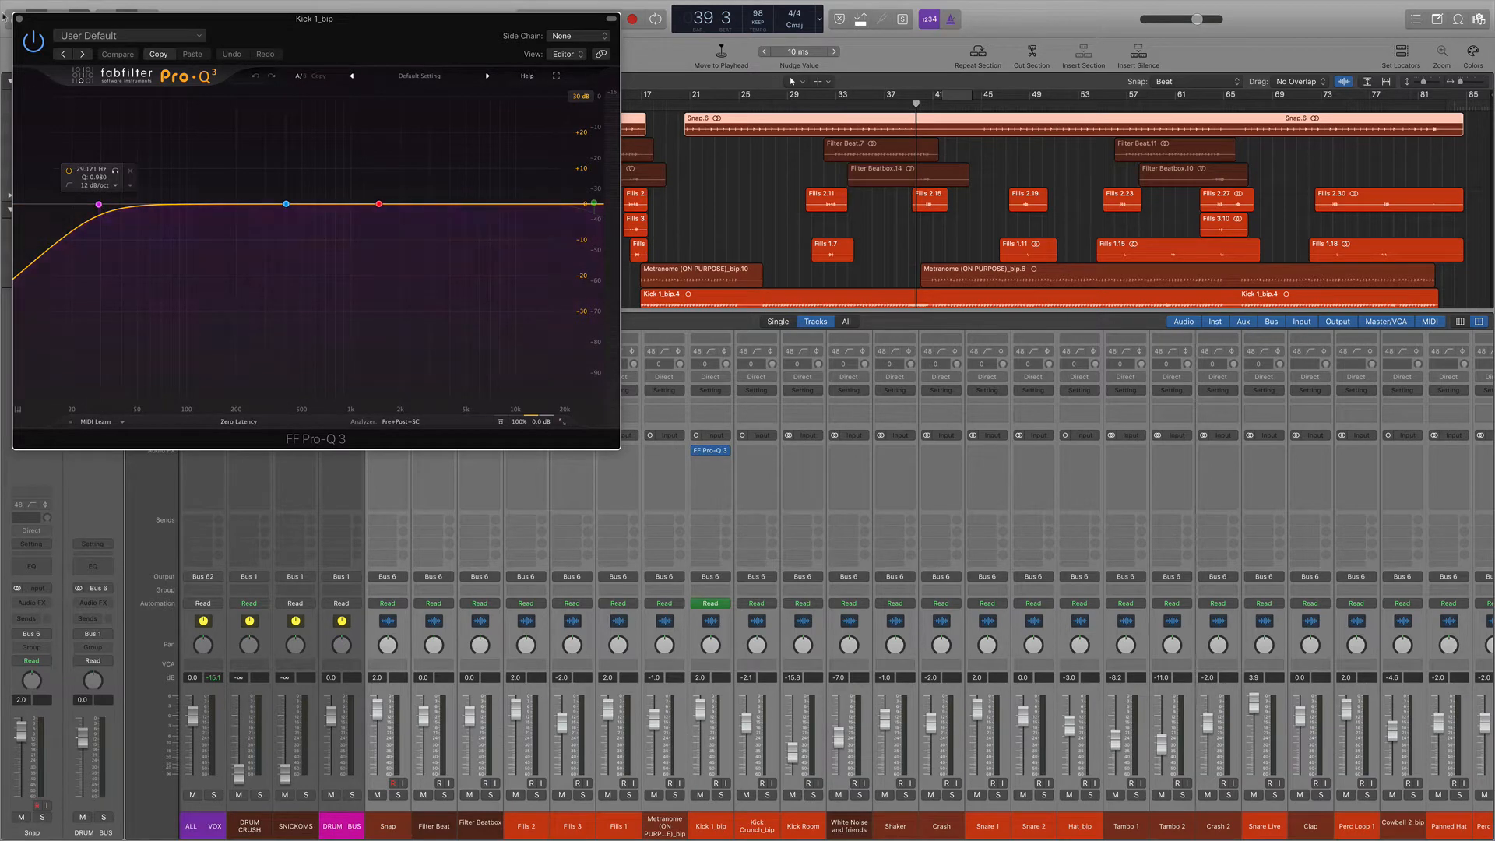
{"action": "left_click", "coordinate": [19, 19]}
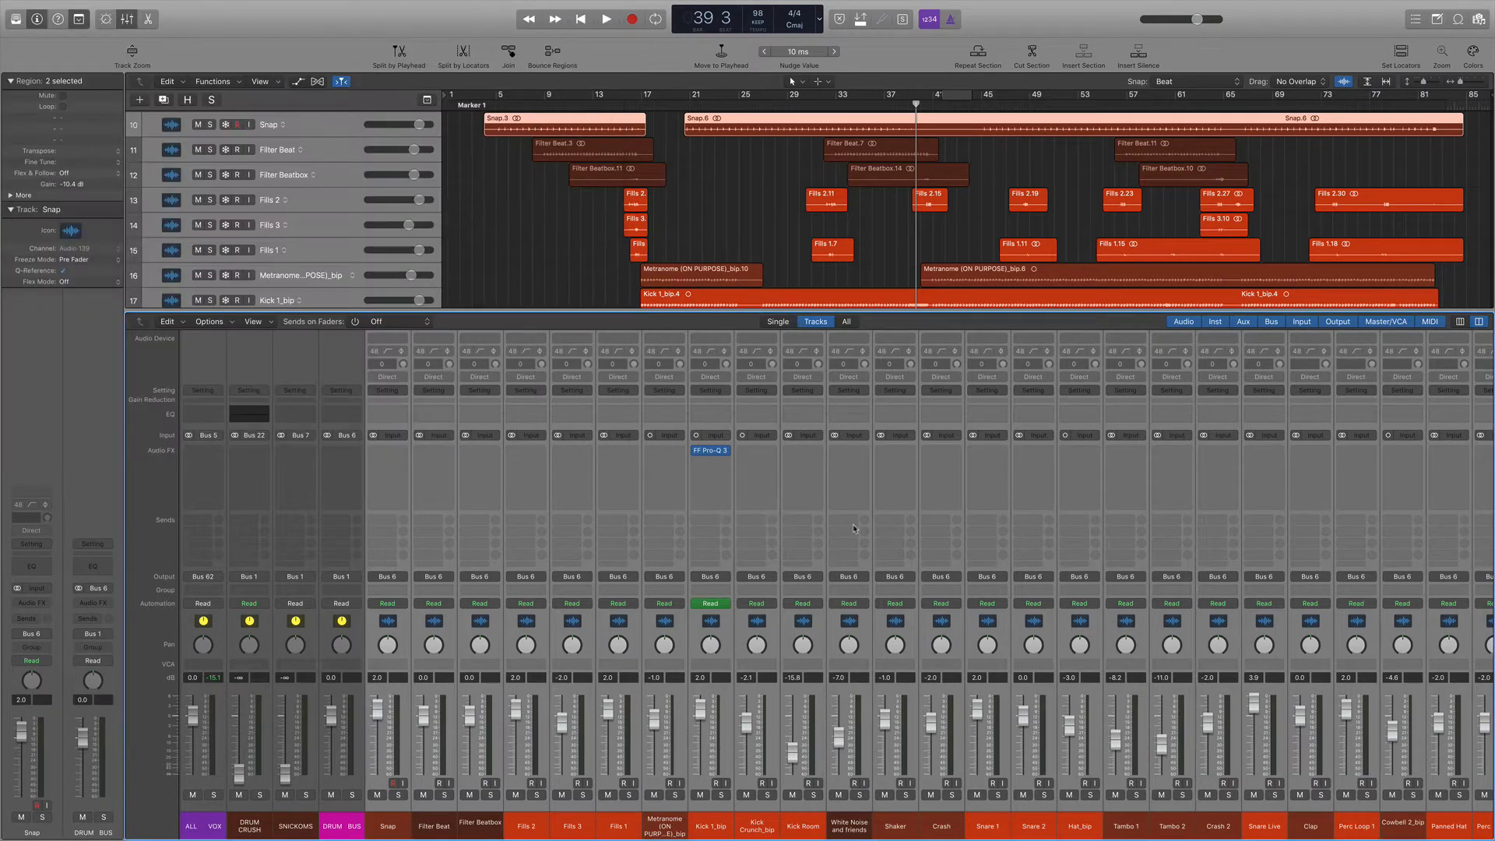
Inspect the Channel EQ on the Bongos_bip channel and close its window.
{"action": "scroll", "coordinate": [855, 529], "scroll_direction": "right", "scroll_amount": 10}
{"action": "scroll", "coordinate": [854, 529], "scroll_direction": "right", "scroll_amount": 2}
{"action": "left_click", "coordinate": [643, 451]}
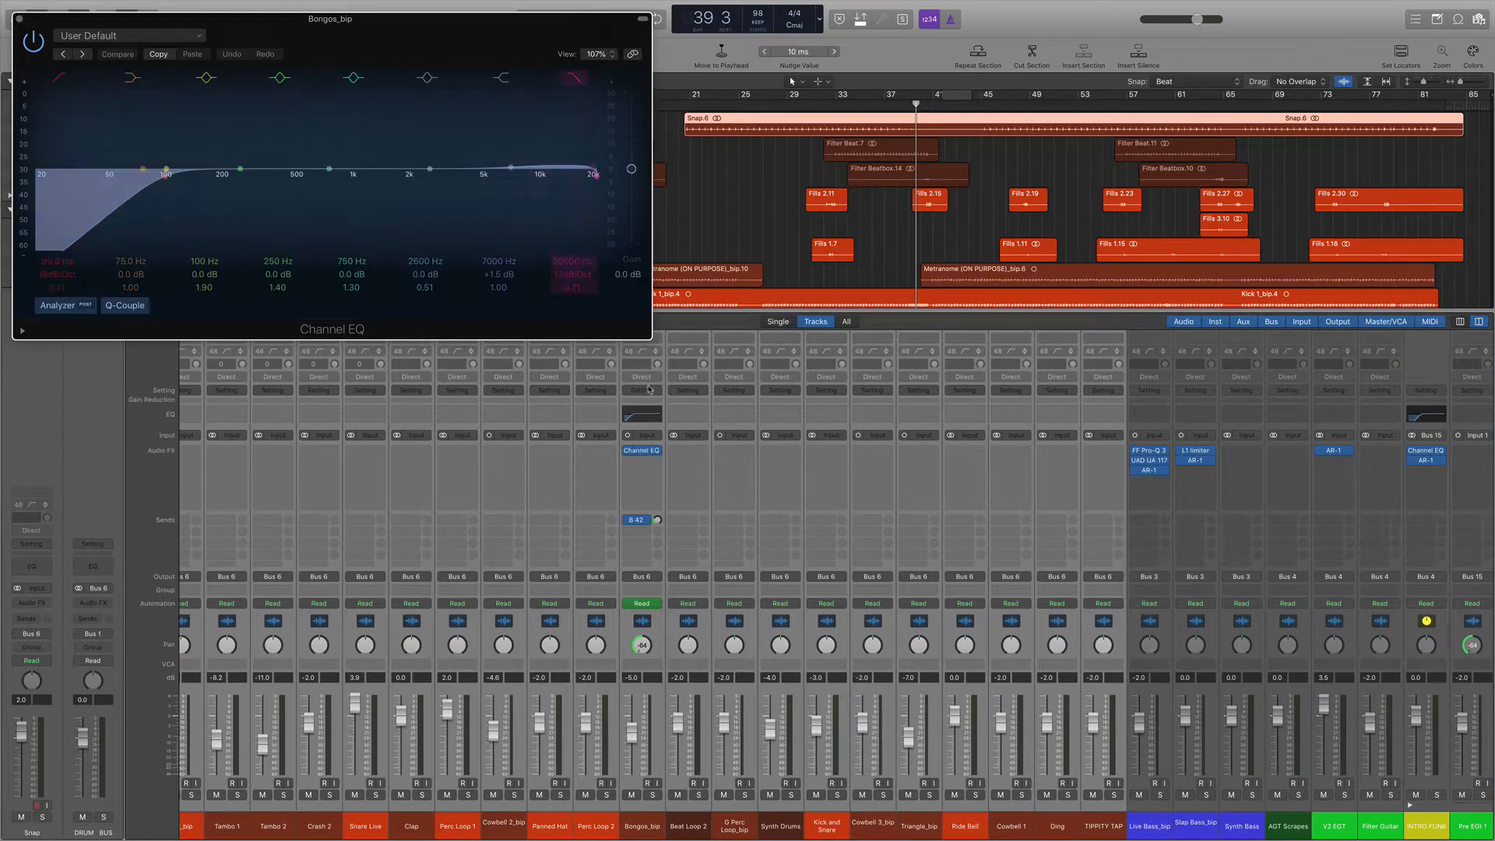
{"action": "left_click", "coordinate": [642, 451]}
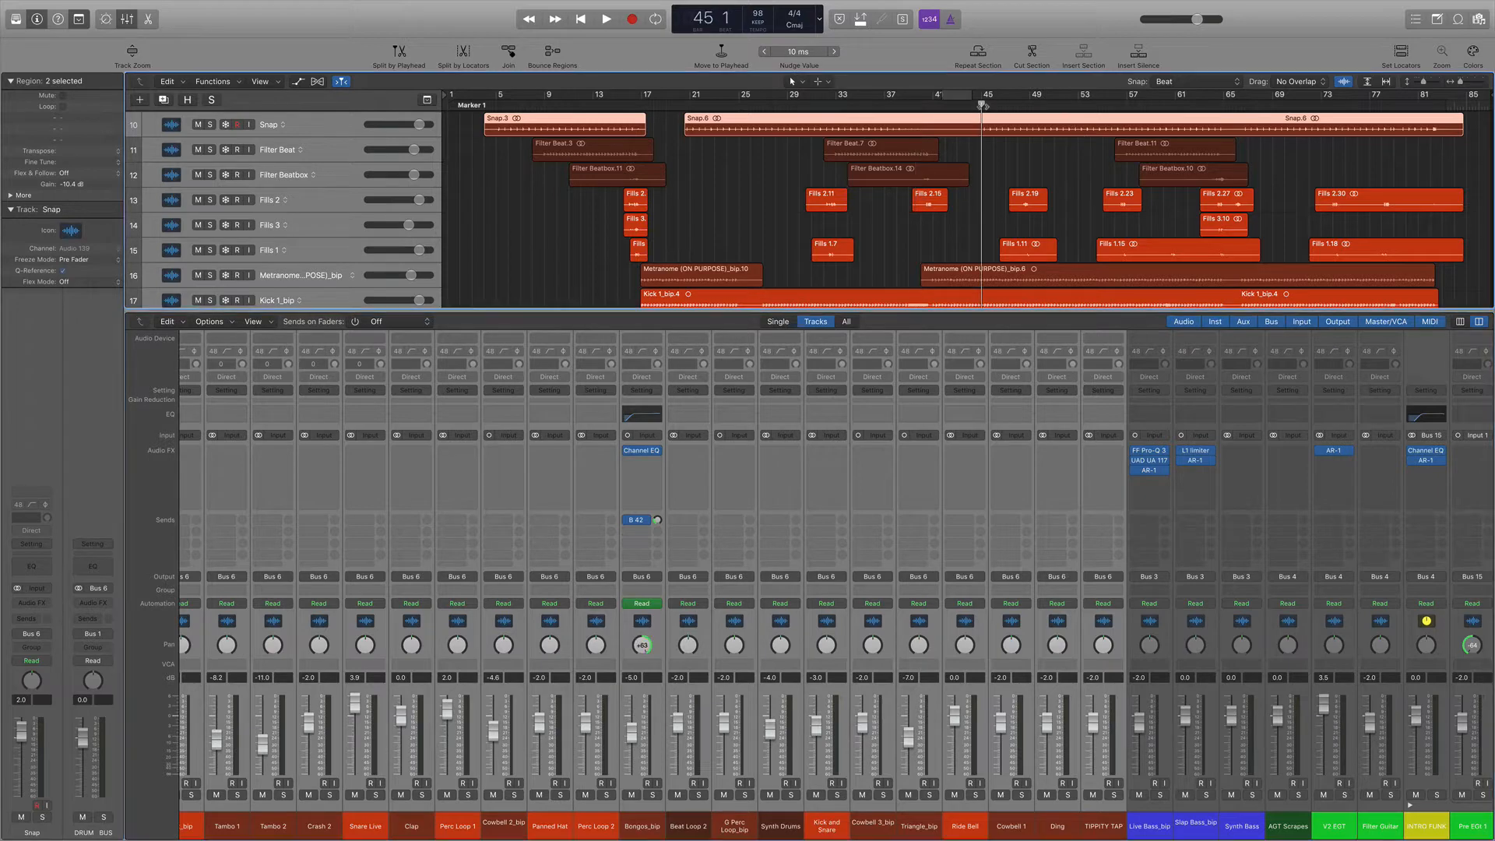
Solo the selected drum channels and play them from bar 45 to bar 54 while viewing their regions and channel strips.
{"action": "key", "text": "space"}
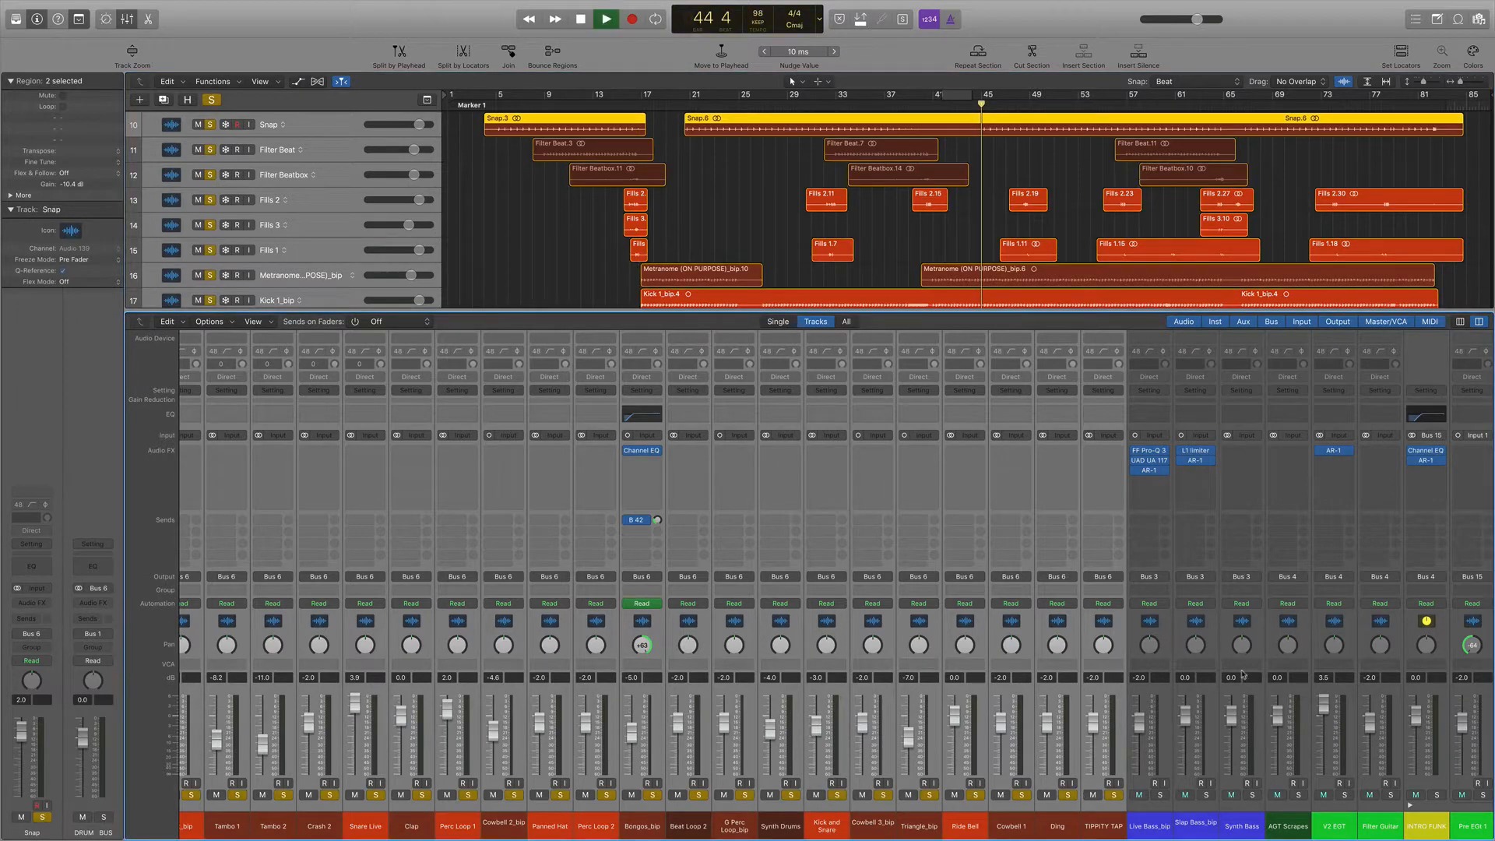
{"action": "key", "text": "x"}
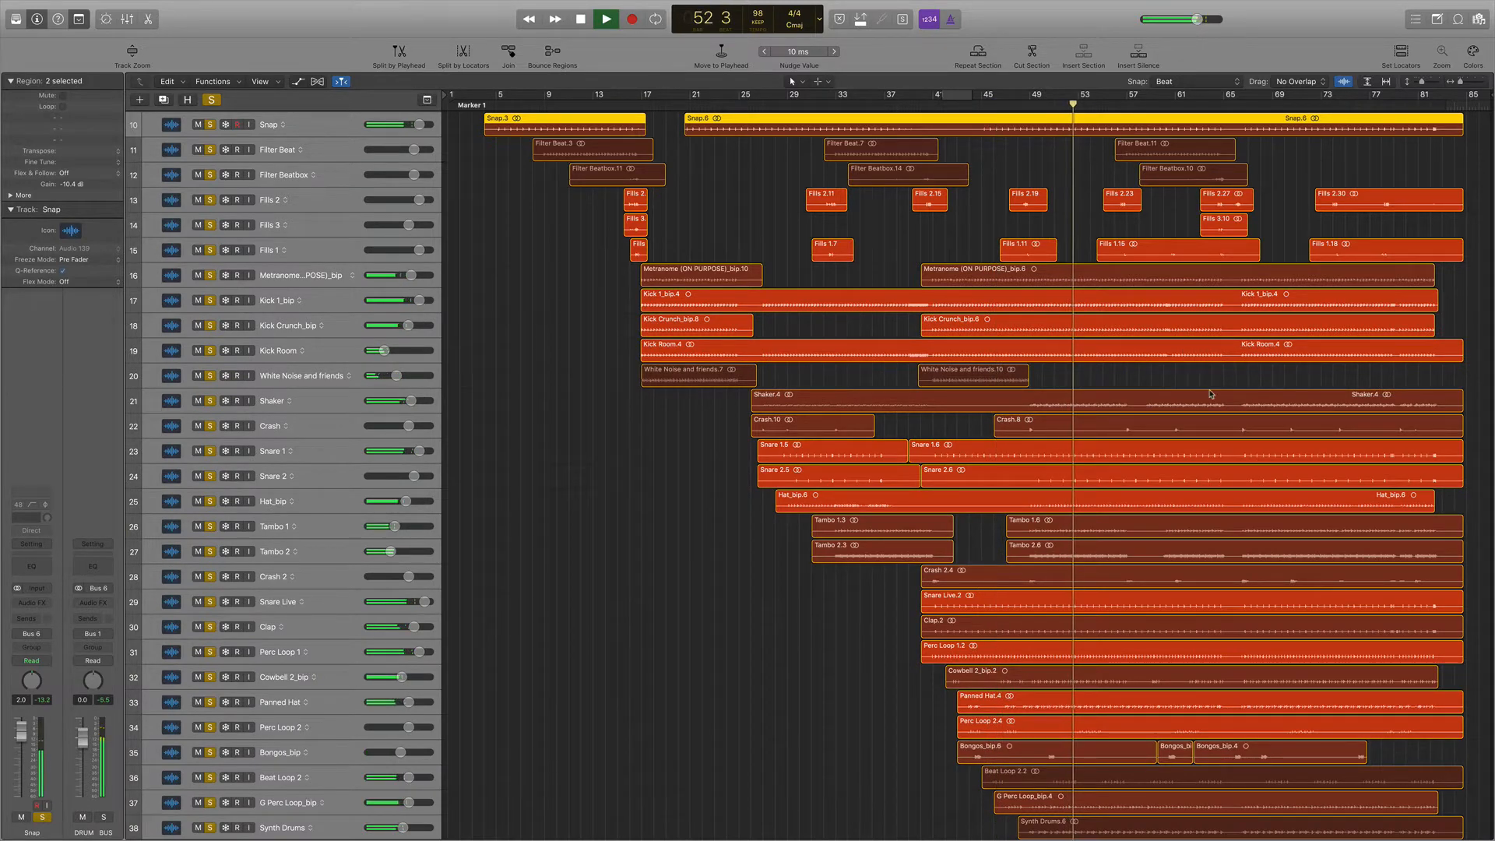
{"action": "key", "text": "x"}
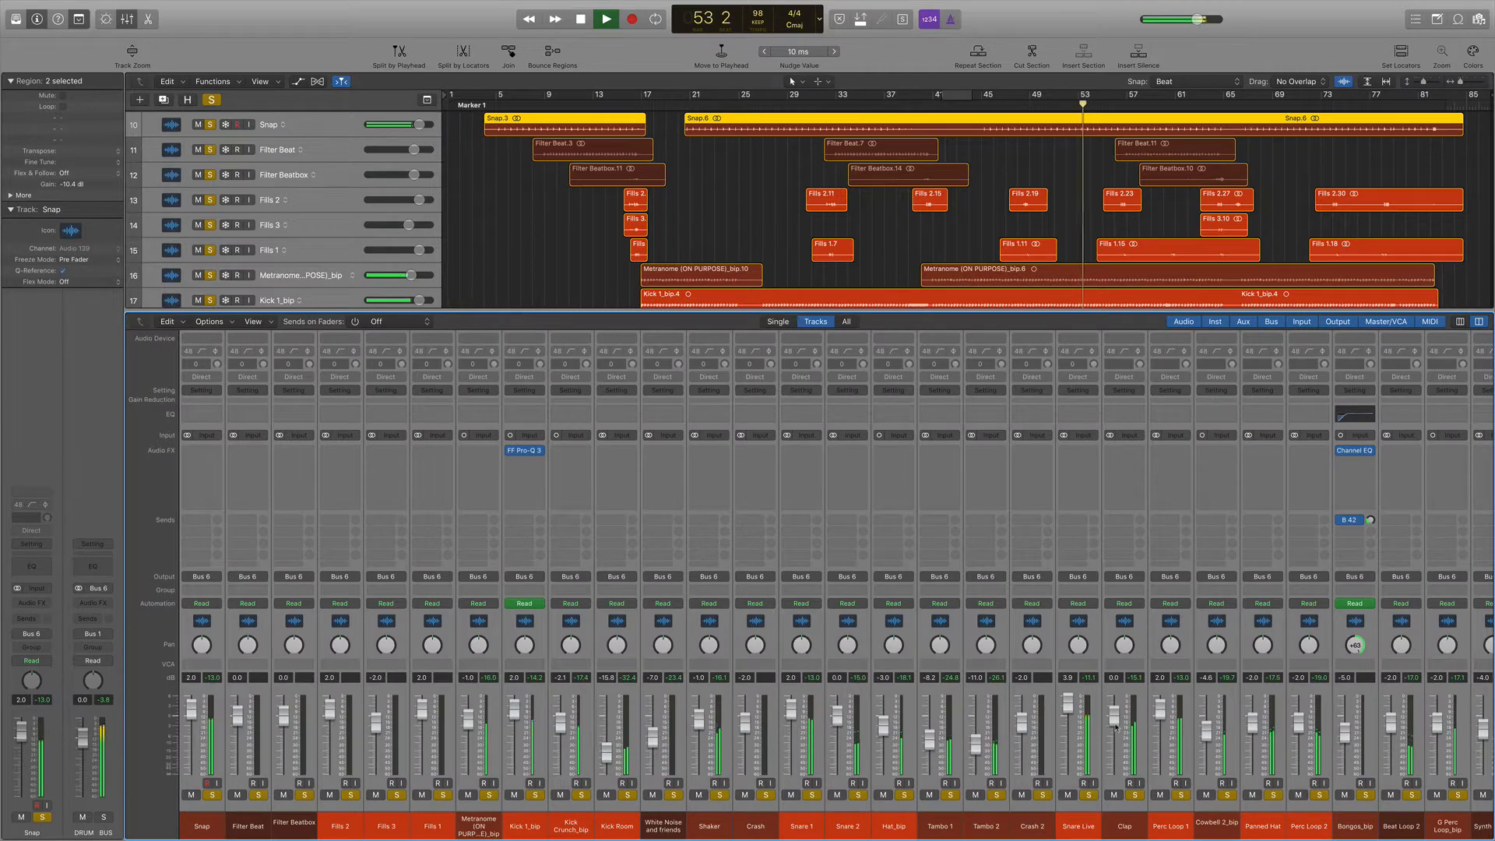
{"action": "scroll", "coordinate": [1025, 660], "scroll_direction": "right", "scroll_amount": 15}
{"action": "scroll", "coordinate": [1024, 660], "scroll_direction": "right", "scroll_amount": 3}
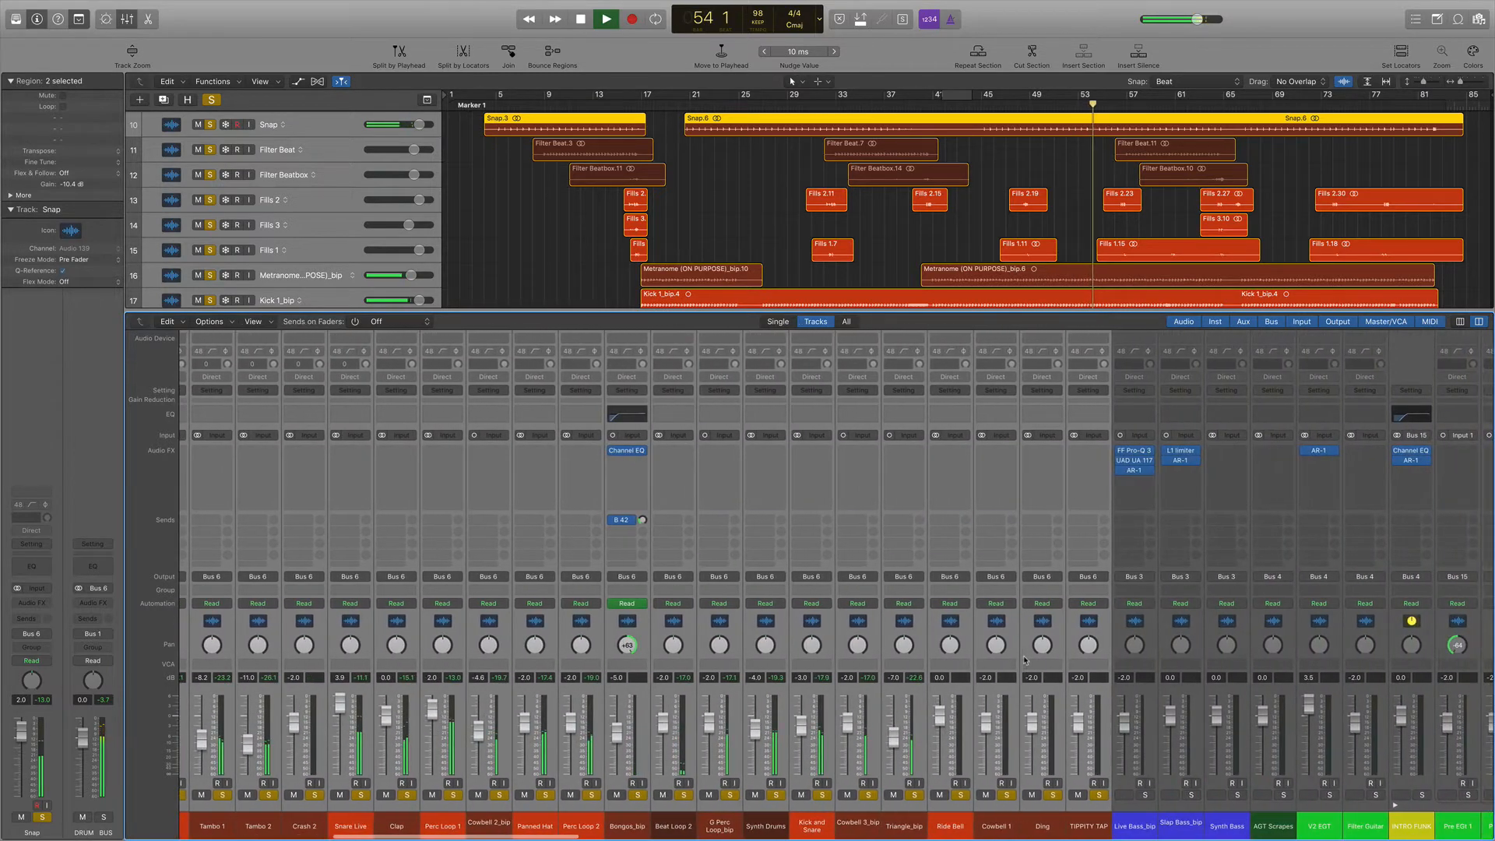
{"action": "key", "text": "space"}
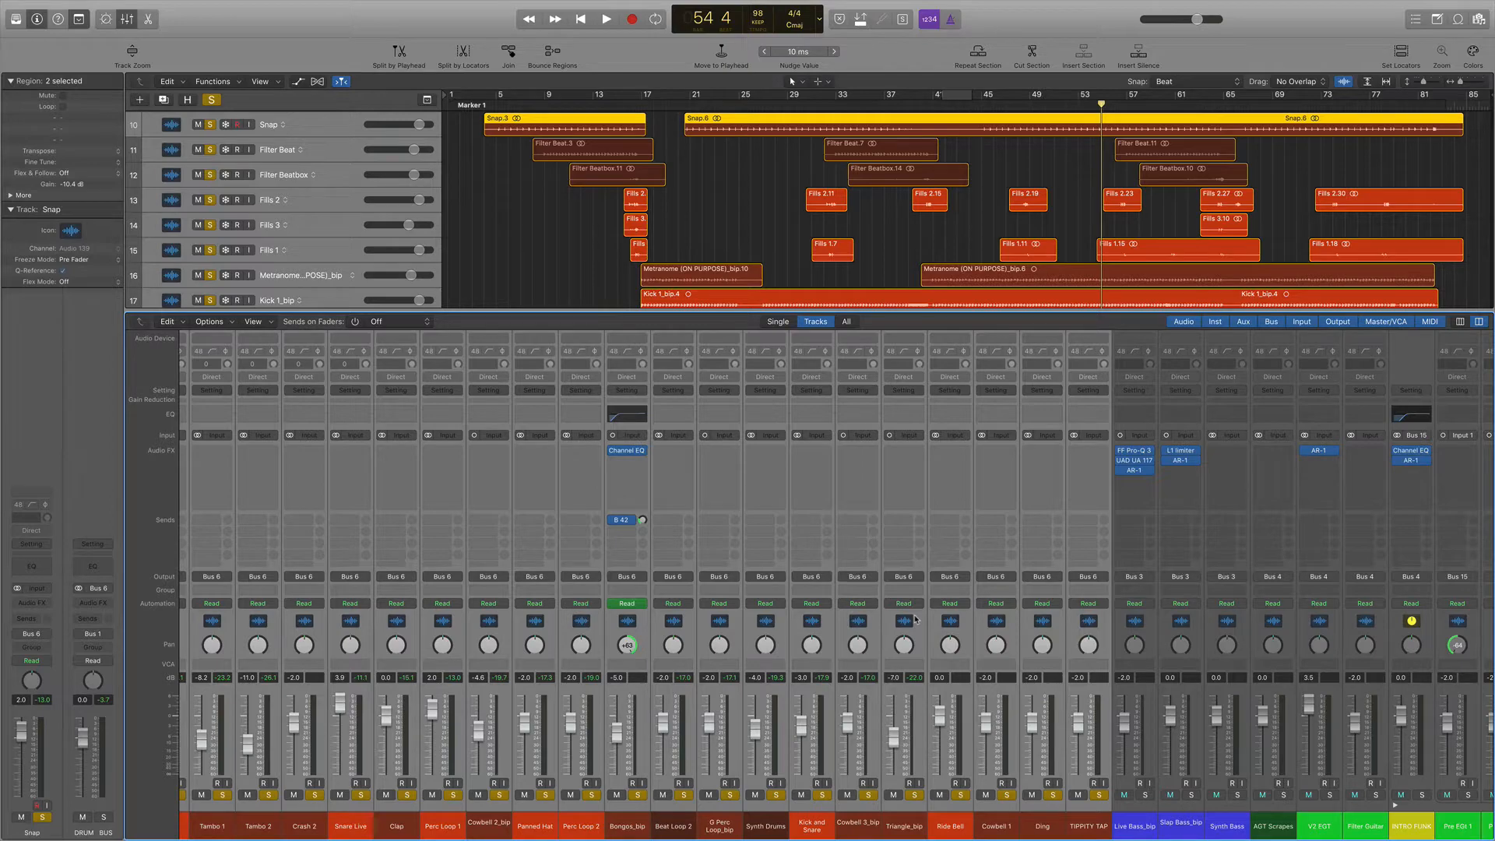
Examine how the drum and percussion regions build up across the arrangement, and return to their mixer channels.
{"action": "key", "text": "x"}
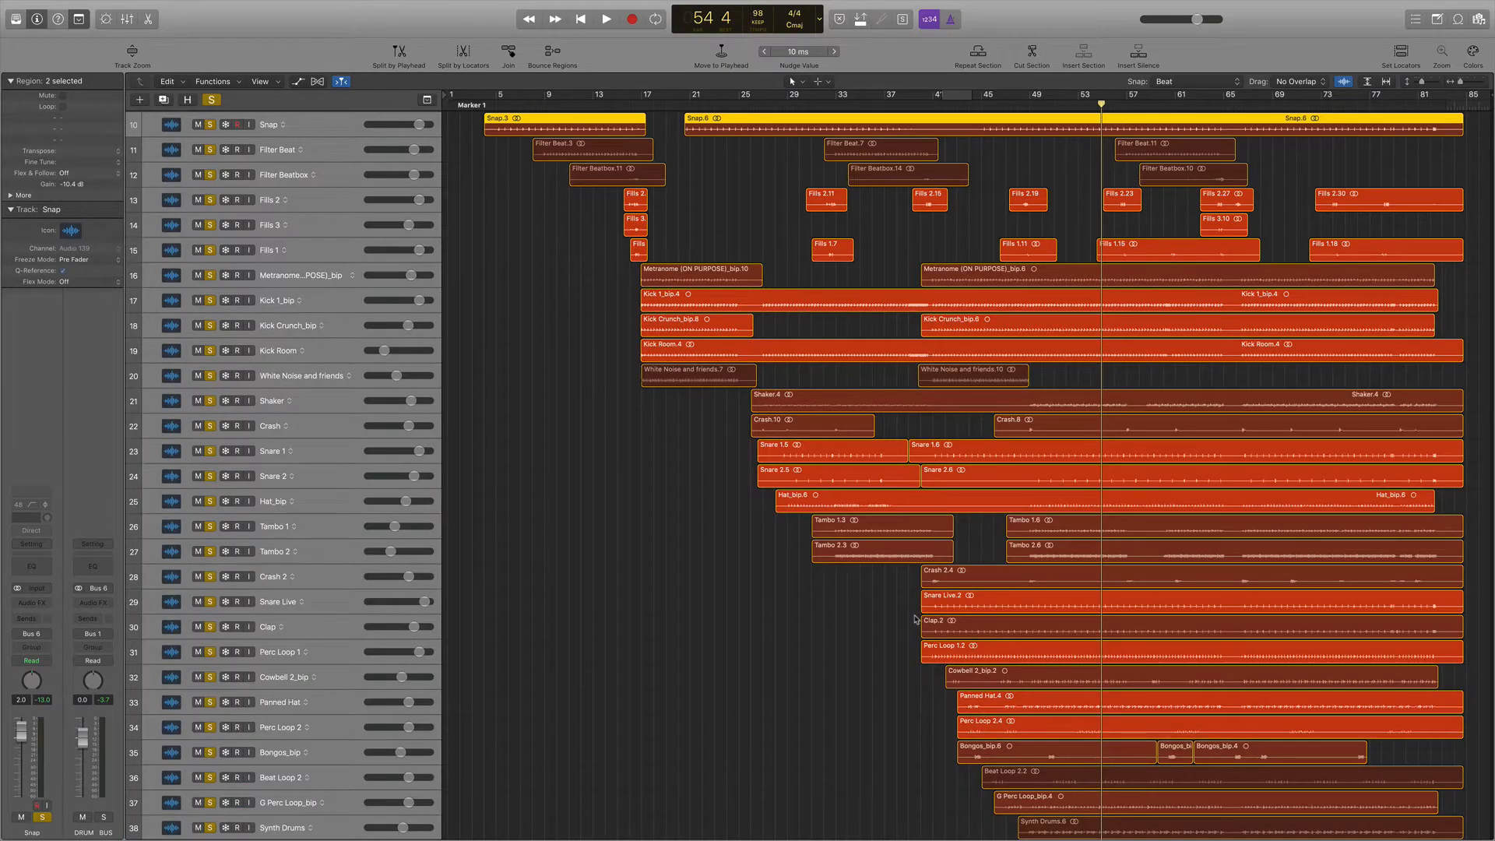
{"action": "scroll", "coordinate": [1019, 594], "scroll_direction": "down", "scroll_amount": 5}
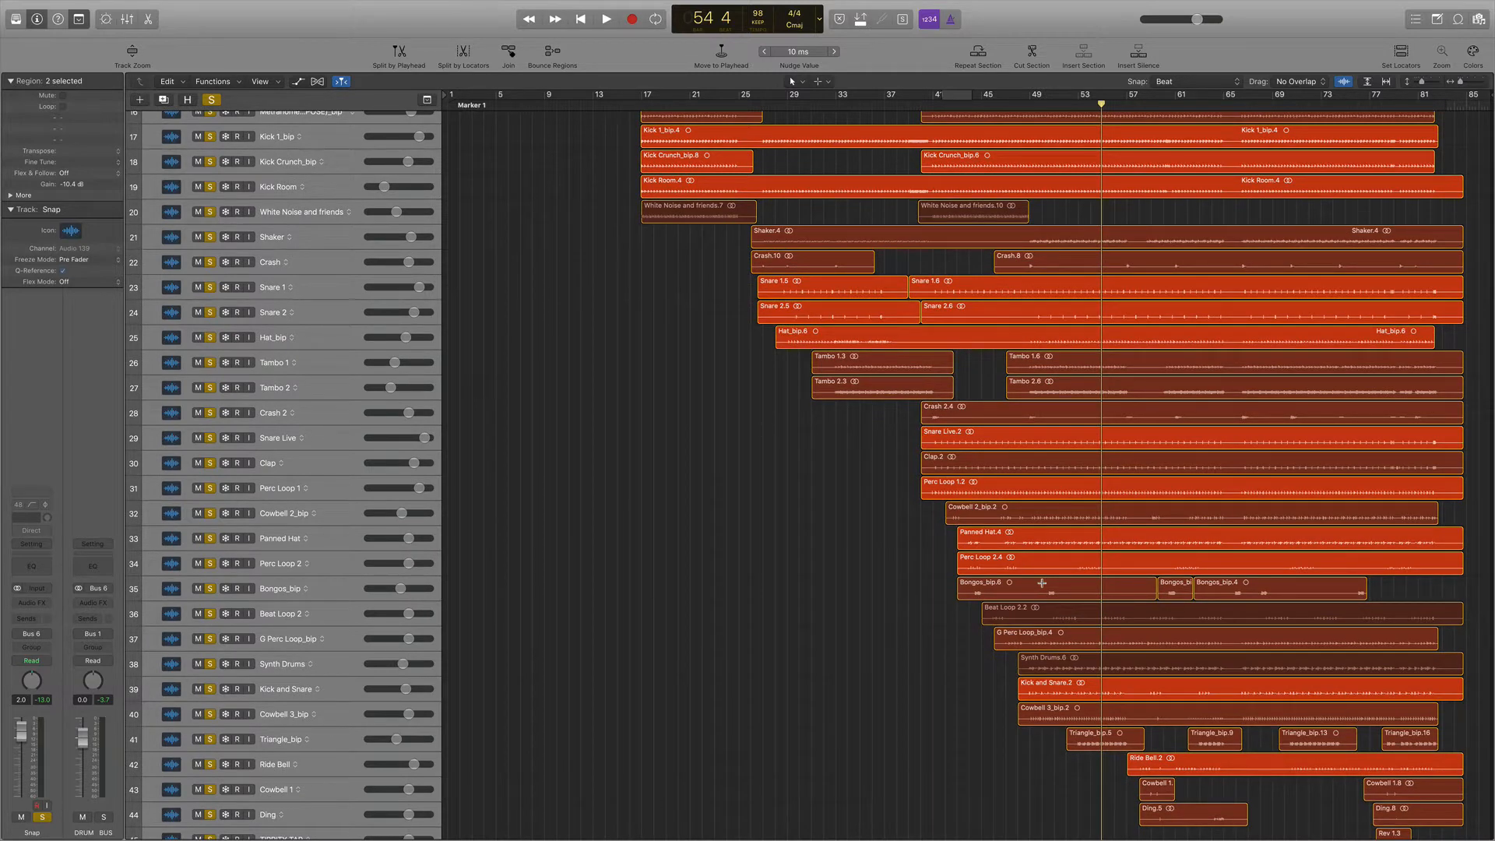
{"action": "key", "text": "x"}
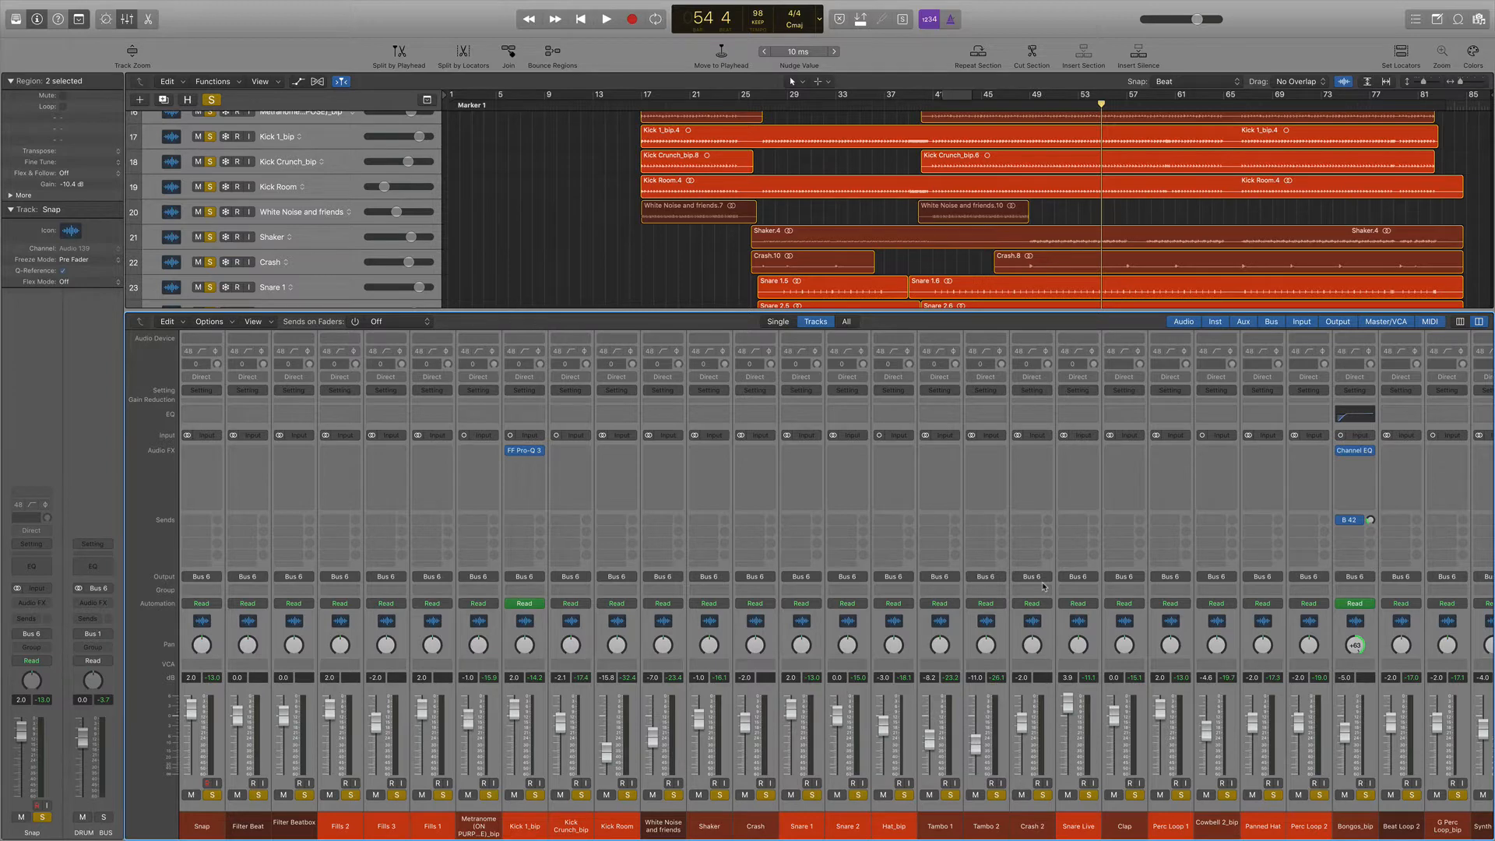
{"action": "scroll", "coordinate": [1043, 587], "scroll_direction": "right", "scroll_amount": 3}
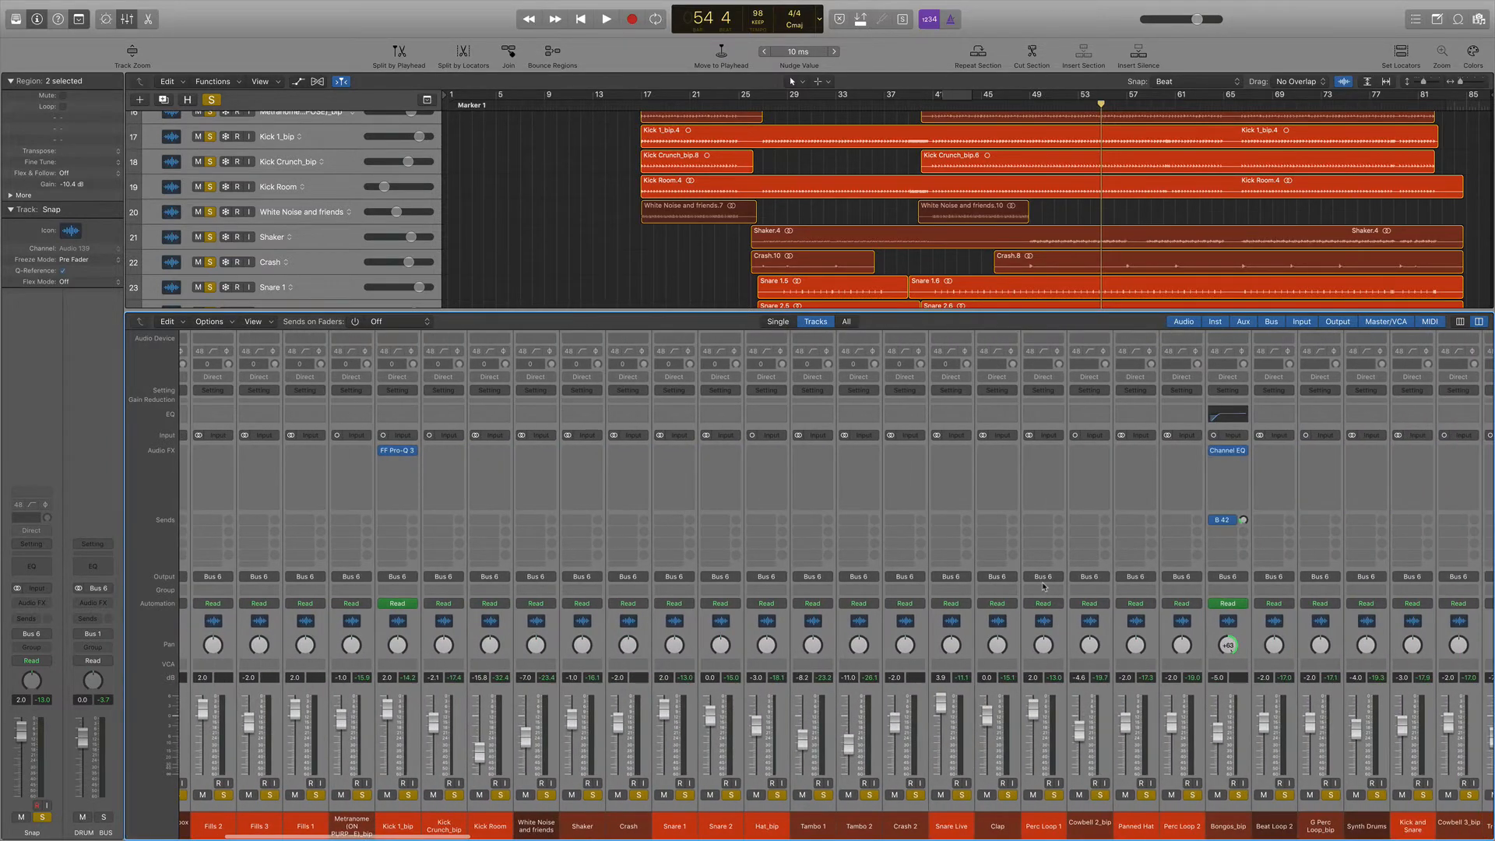
Resume playback of the drums, add the Live Bass_bip, Slap Bass_bip and Synth Bass channels to the solo, and stop at bar 59.
{"action": "key", "text": "space"}
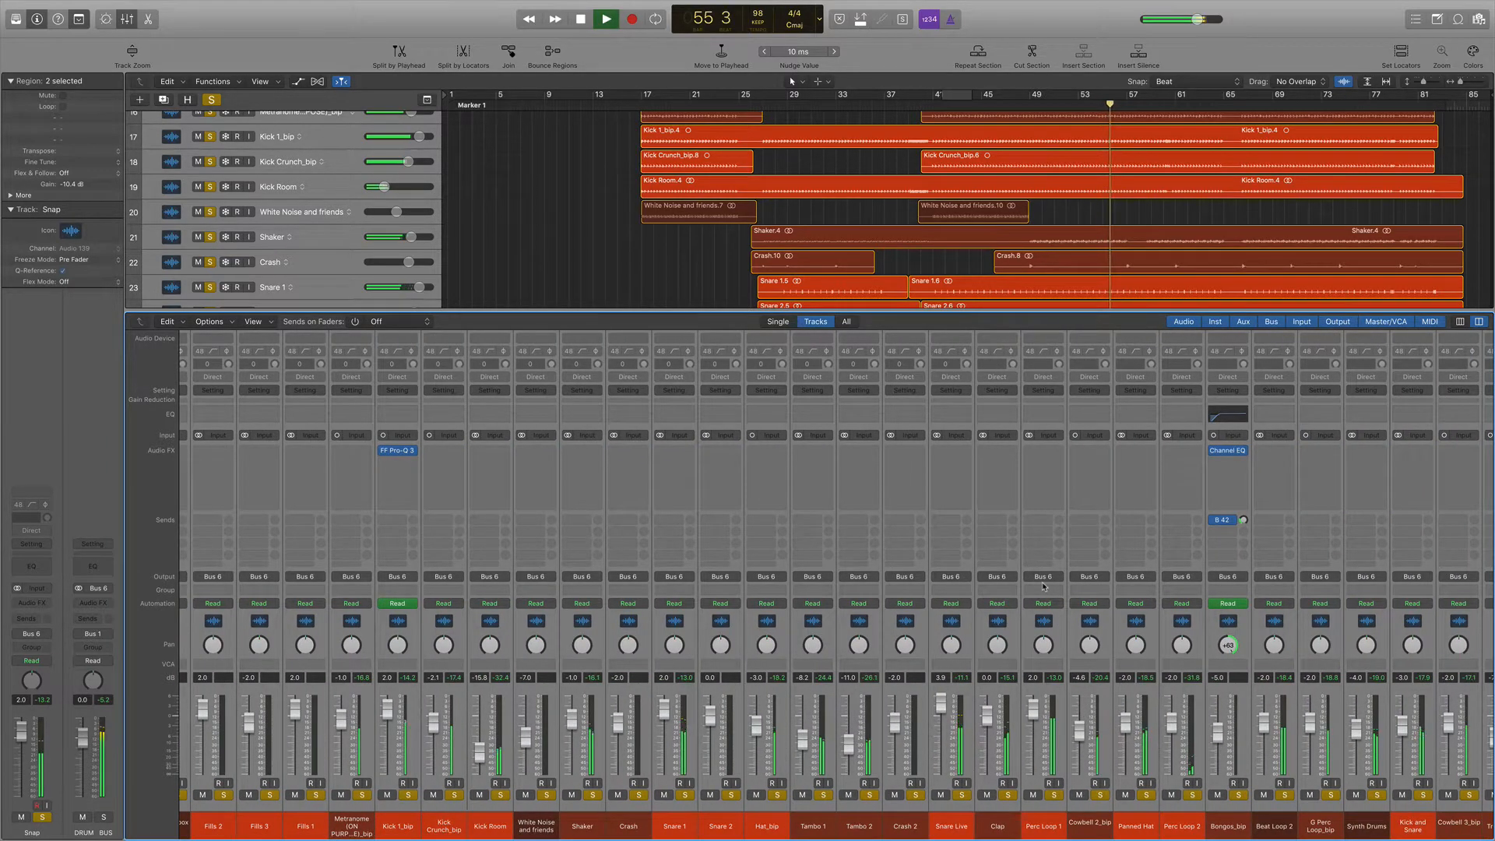
{"action": "scroll", "coordinate": [1043, 587], "scroll_direction": "right", "scroll_amount": 20}
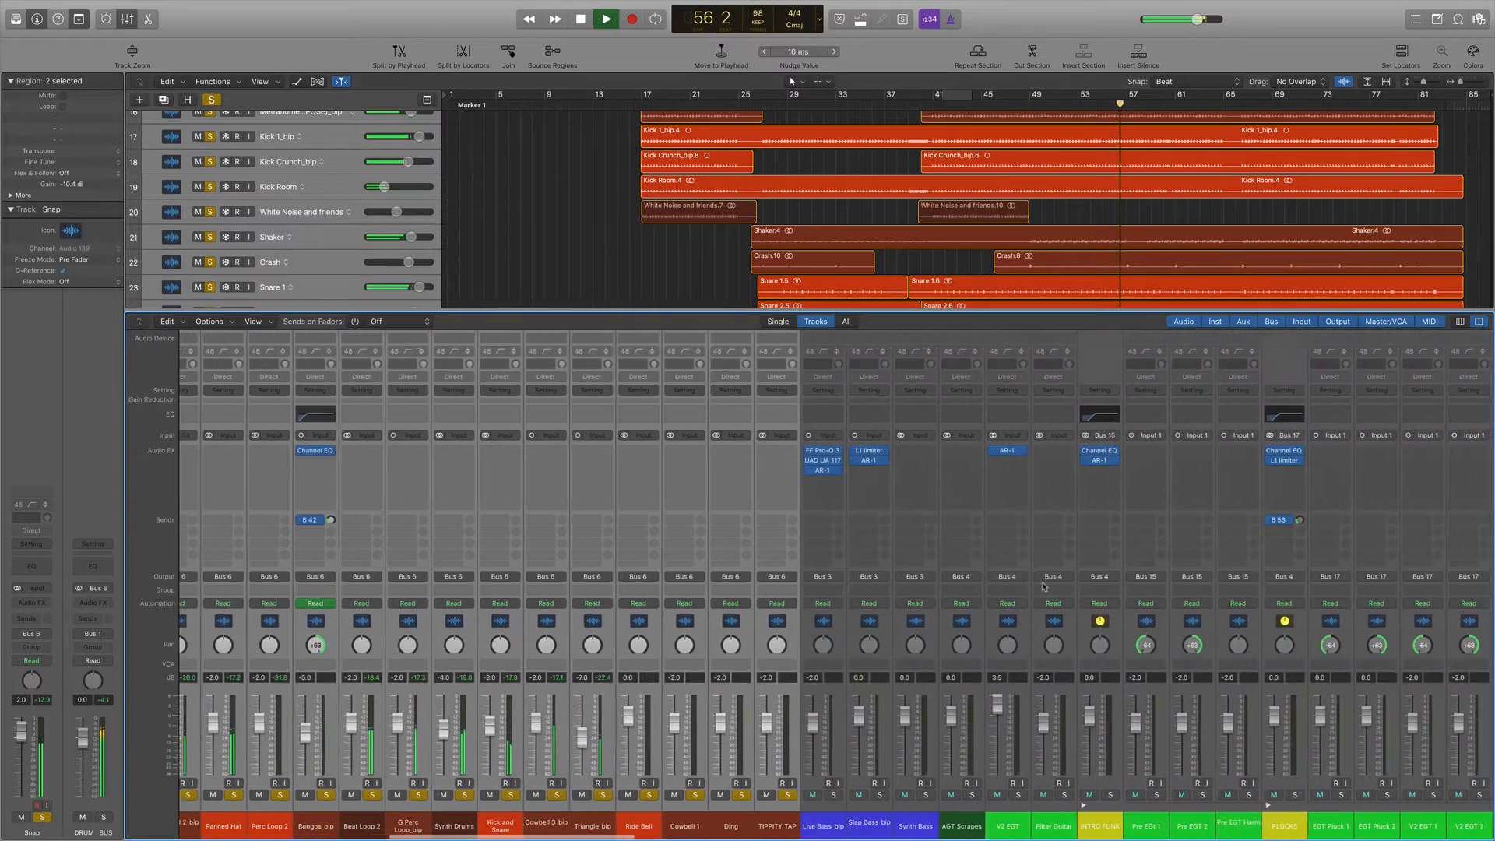
{"action": "scroll", "coordinate": [1043, 586], "scroll_direction": "right", "scroll_amount": 1}
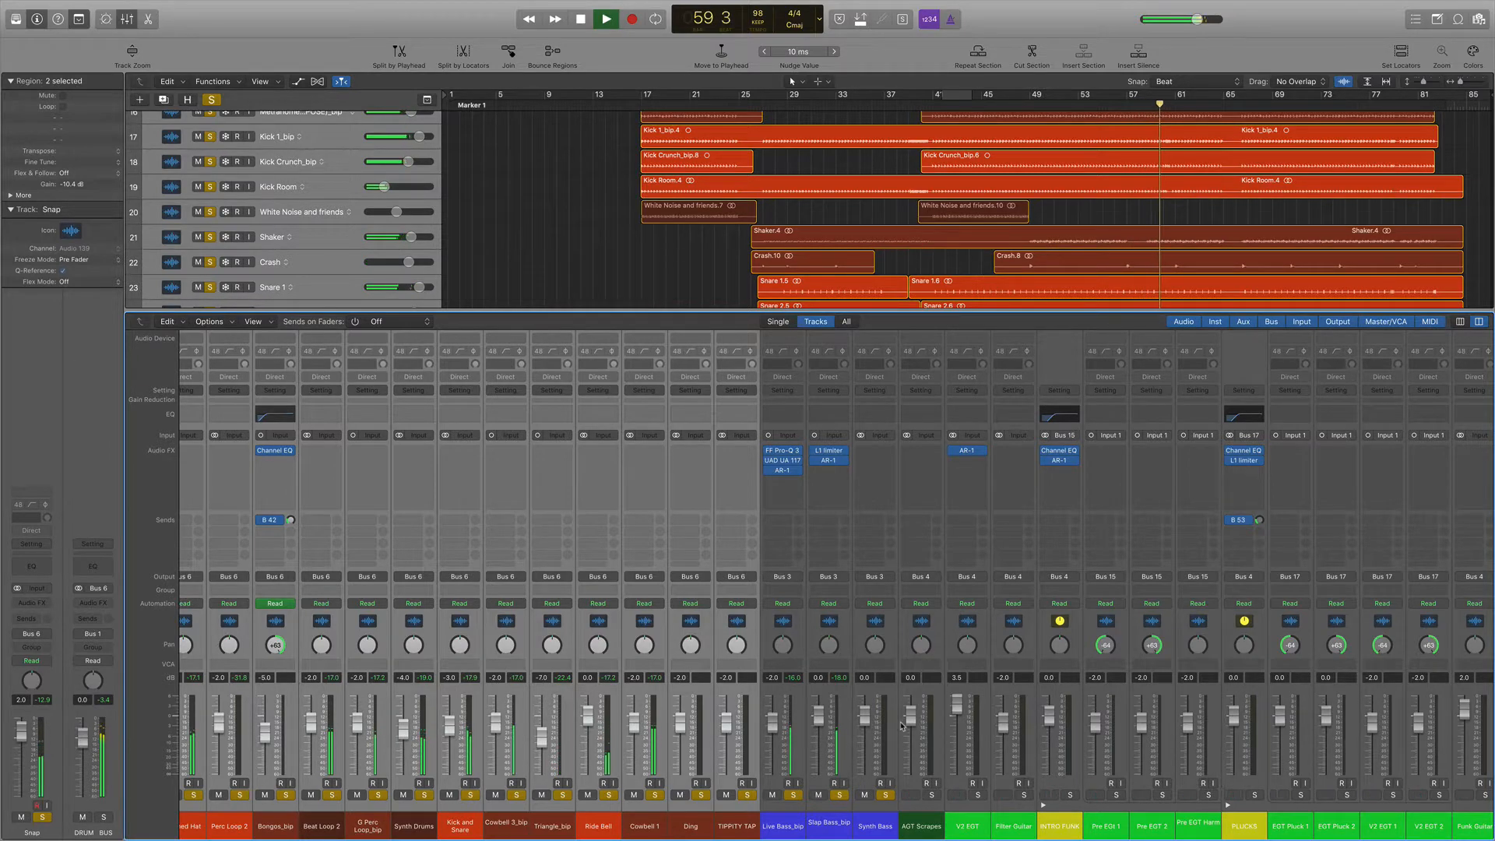
{"action": "key", "text": "space"}
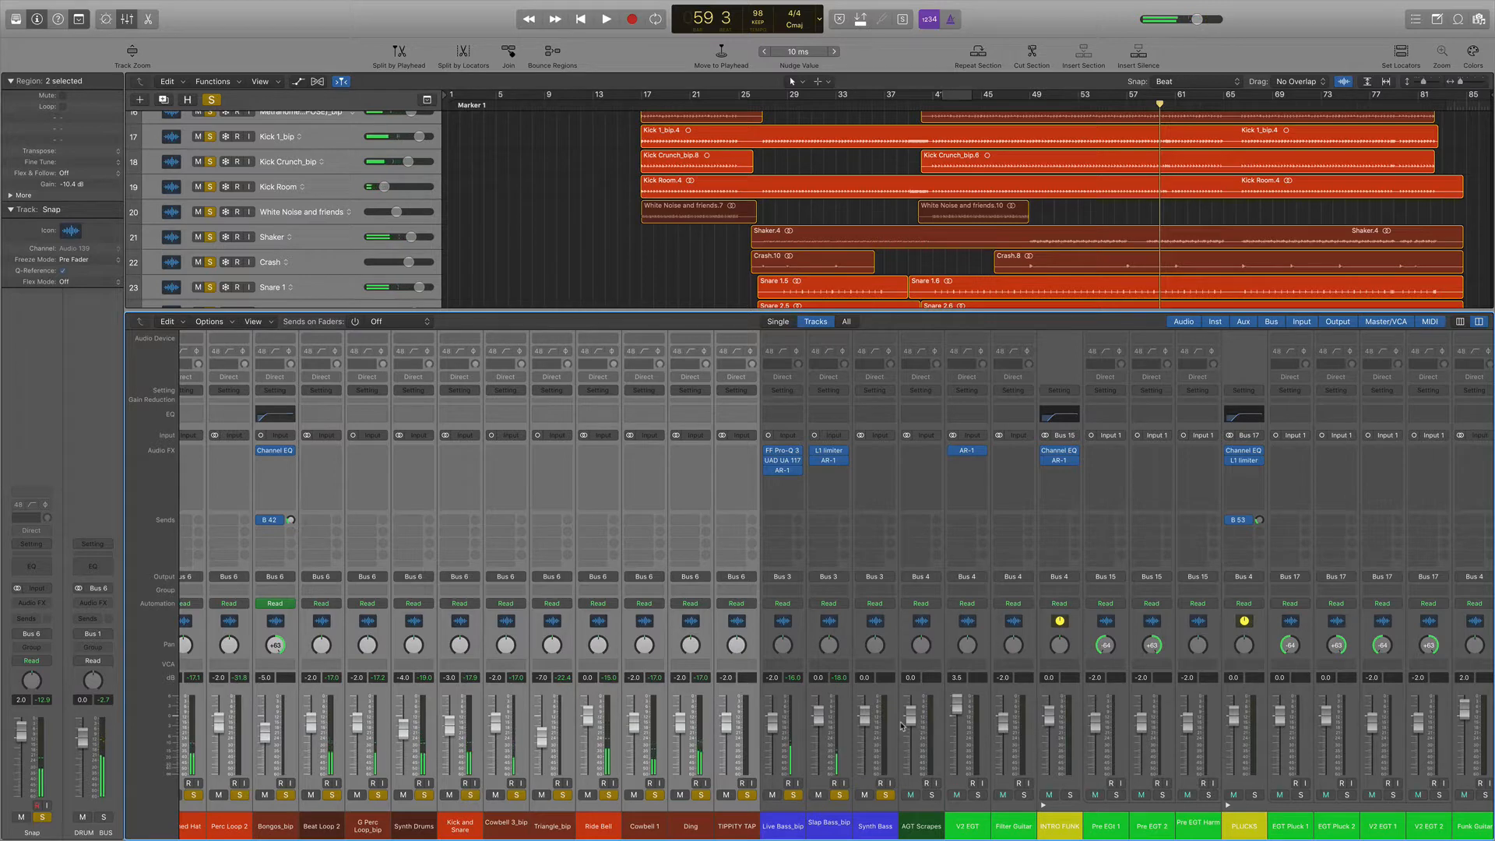
Select the Live Bass_bip and Slap Bass_bip channels and compare their inserts with those on the drum channels.
{"action": "left_click_drag", "start_coordinate": [786, 614], "coordinate": [818, 616]}
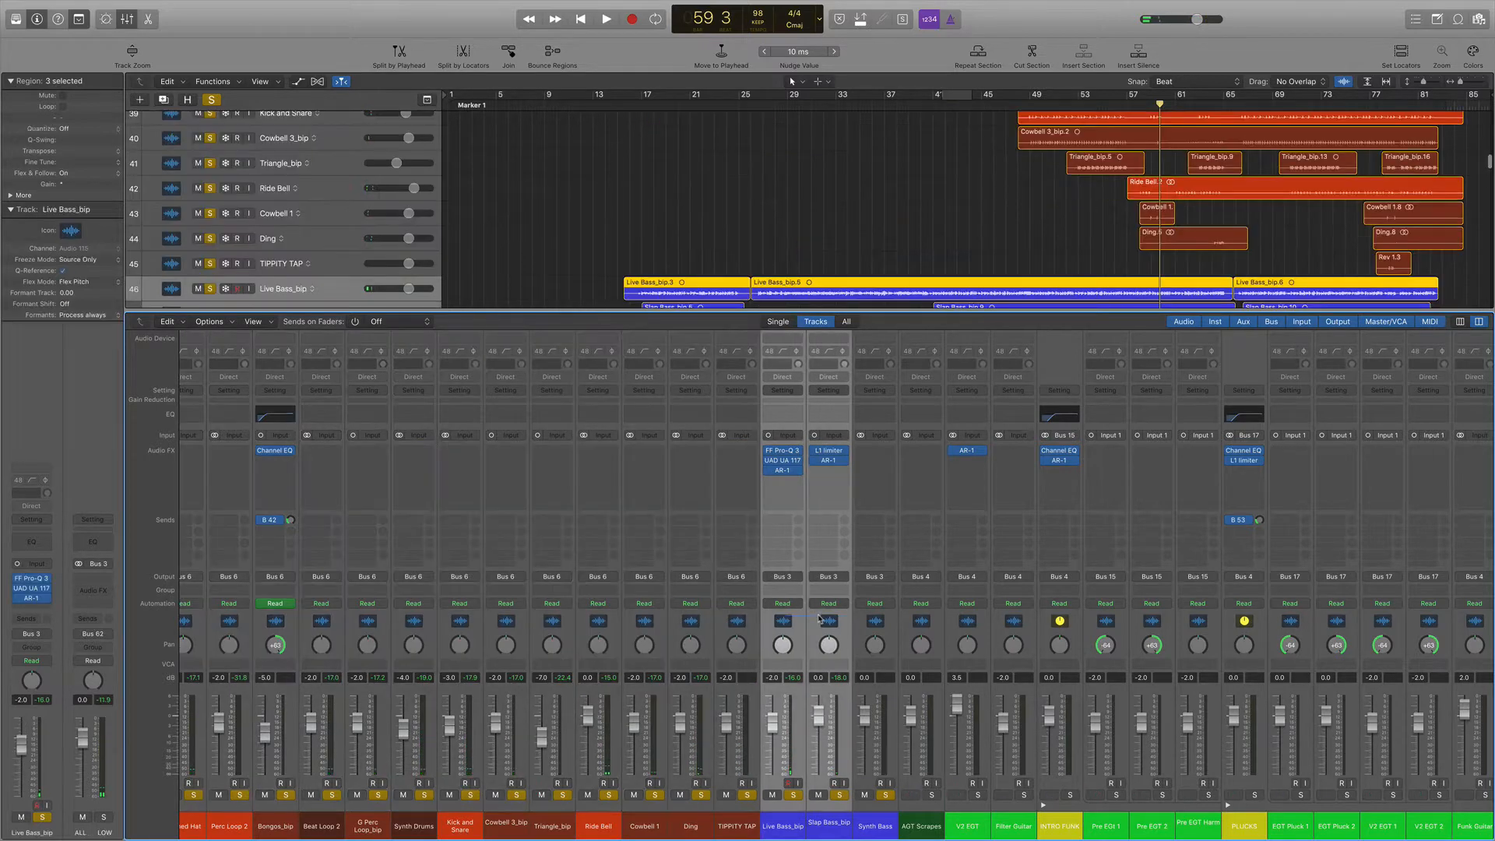
{"action": "scroll", "coordinate": [792, 614], "scroll_direction": "left", "scroll_amount": 10}
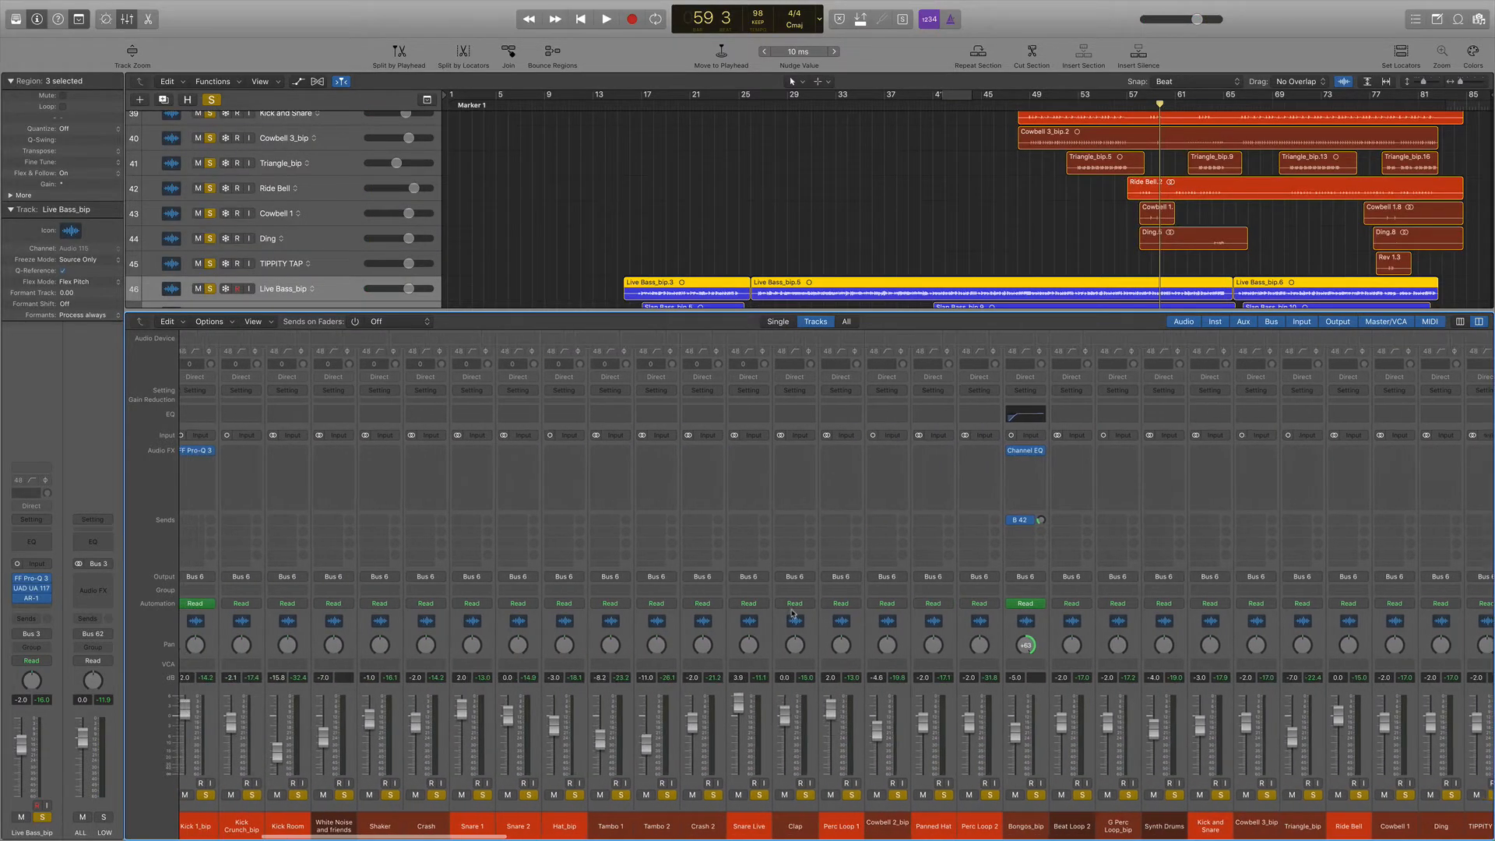
{"action": "scroll", "coordinate": [793, 614], "scroll_direction": "right", "scroll_amount": 12}
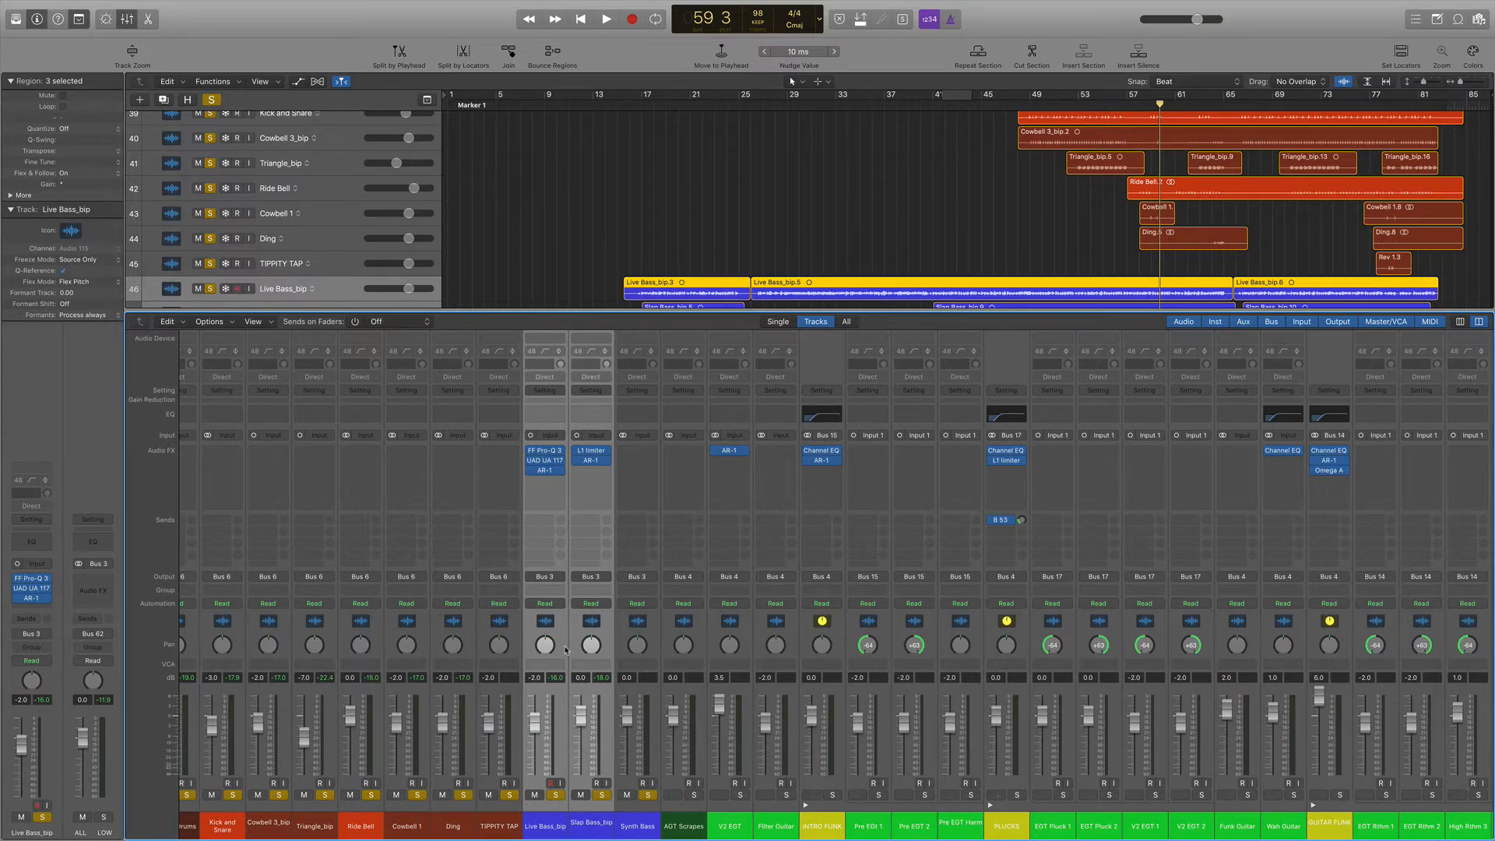
Solo the CHOPS stack in the mixer and clear the solos on the other channels.
{"action": "scroll", "coordinate": [821, 616], "scroll_direction": "right", "scroll_amount": 15}
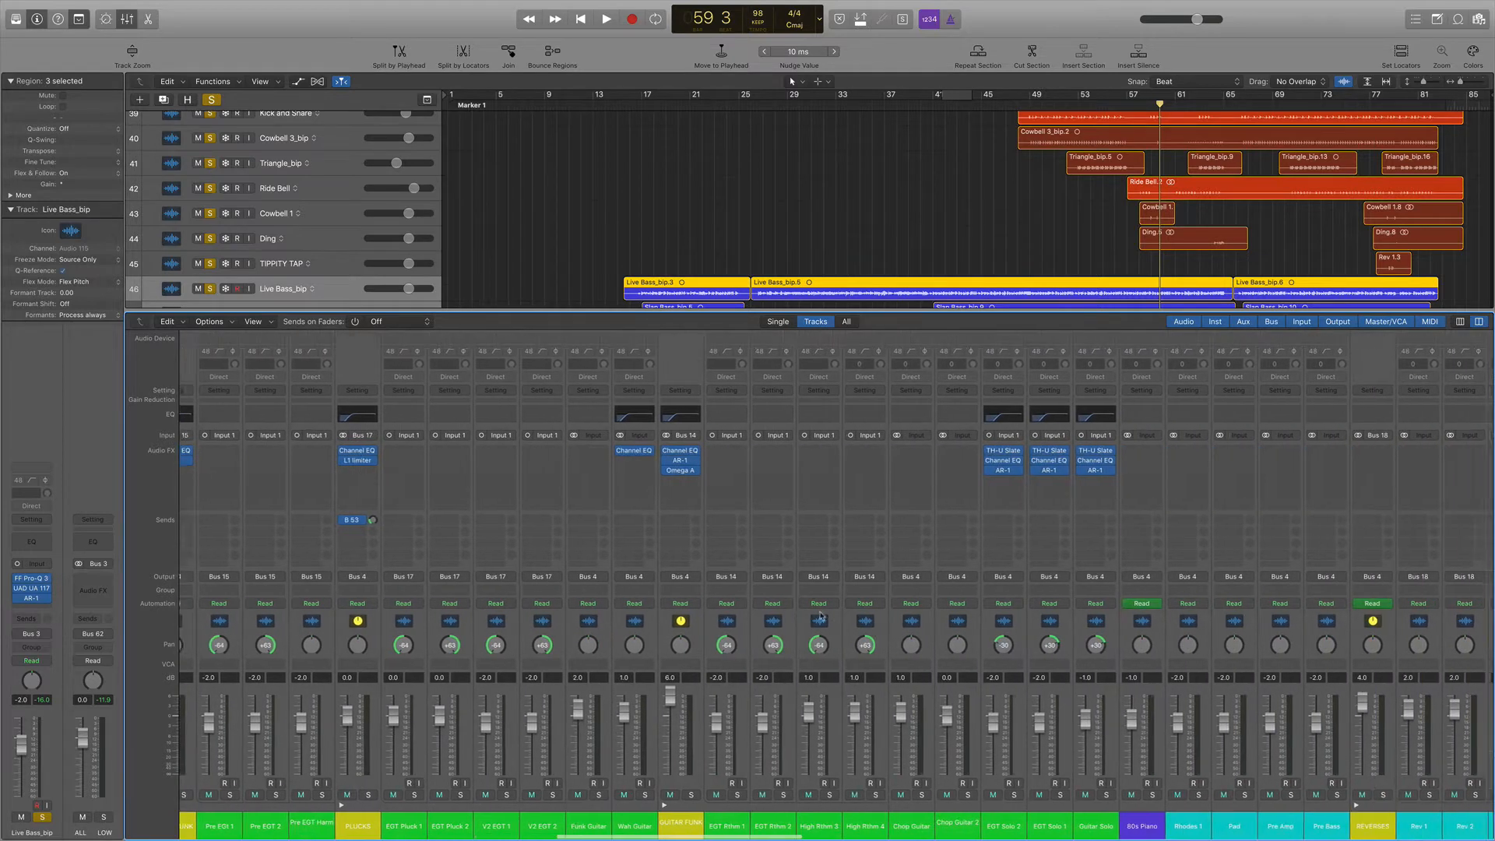
{"action": "scroll", "coordinate": [821, 616], "scroll_direction": "right", "scroll_amount": 20}
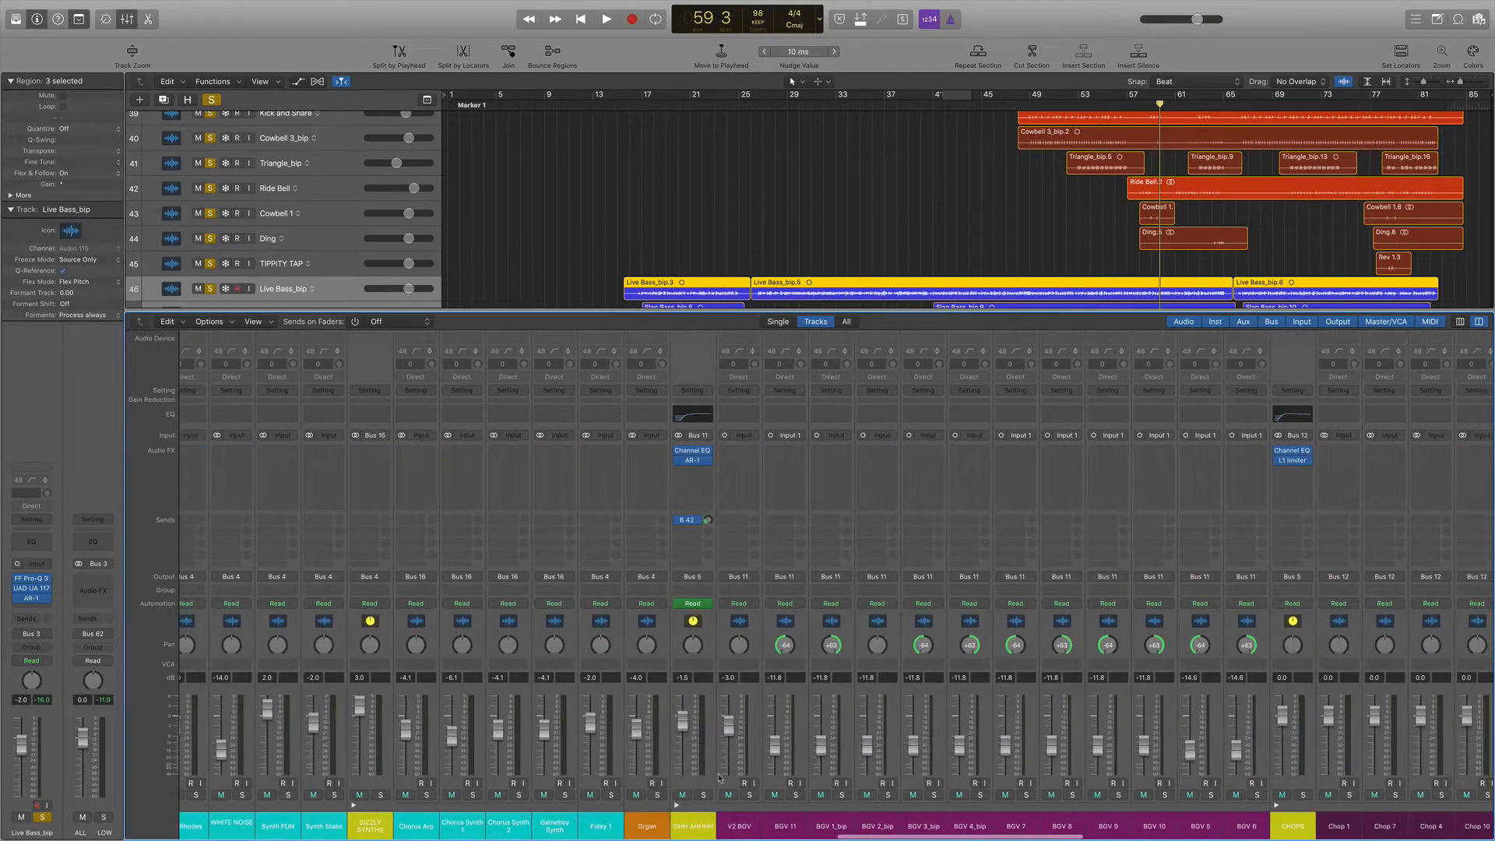
{"action": "scroll", "coordinate": [751, 619], "scroll_direction": "right", "scroll_amount": 10}
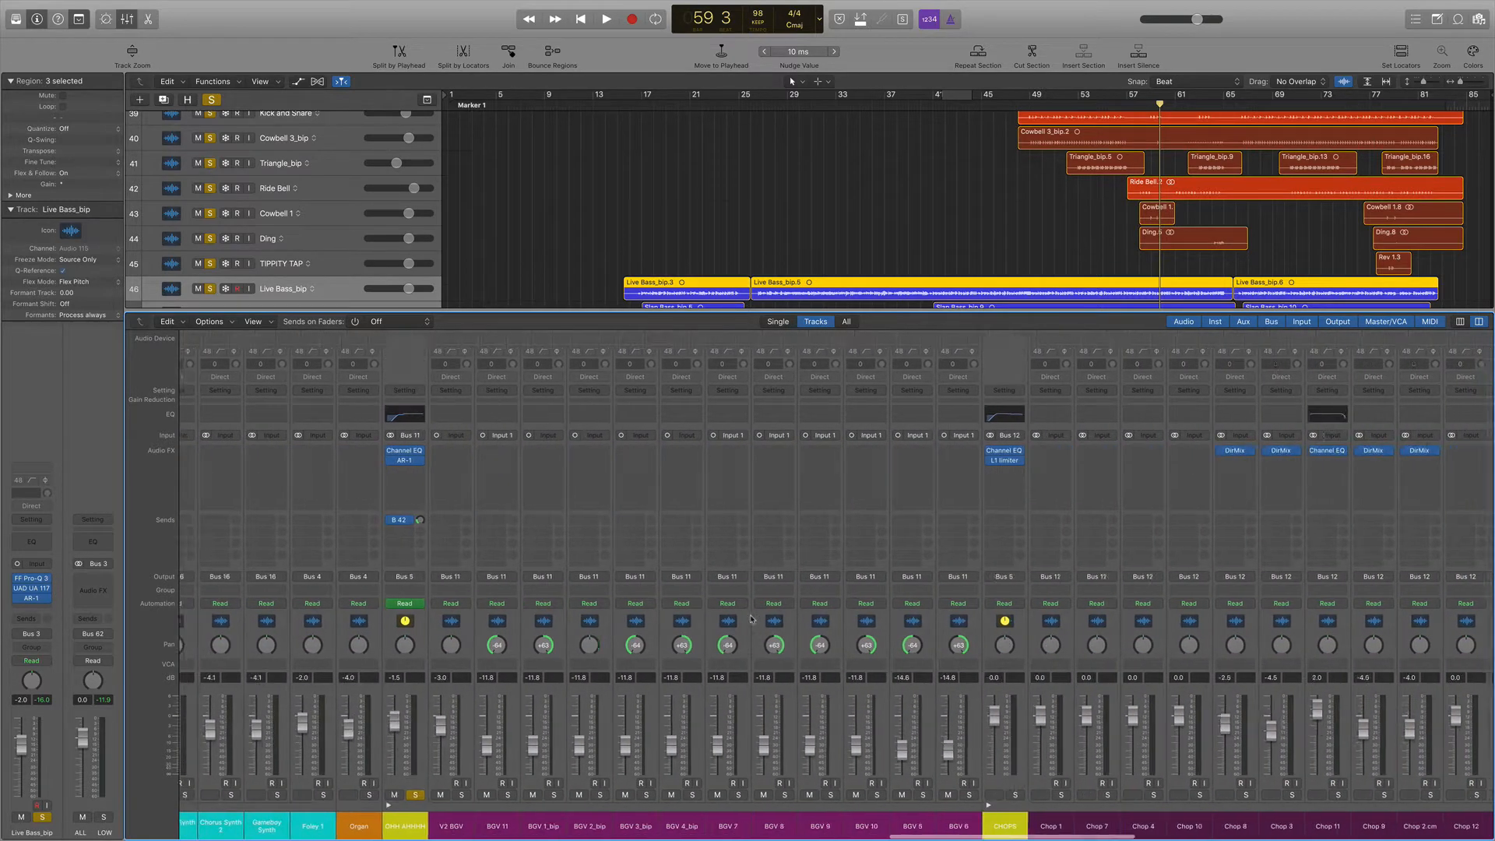
{"action": "left_click", "coordinate": [862, 794]}
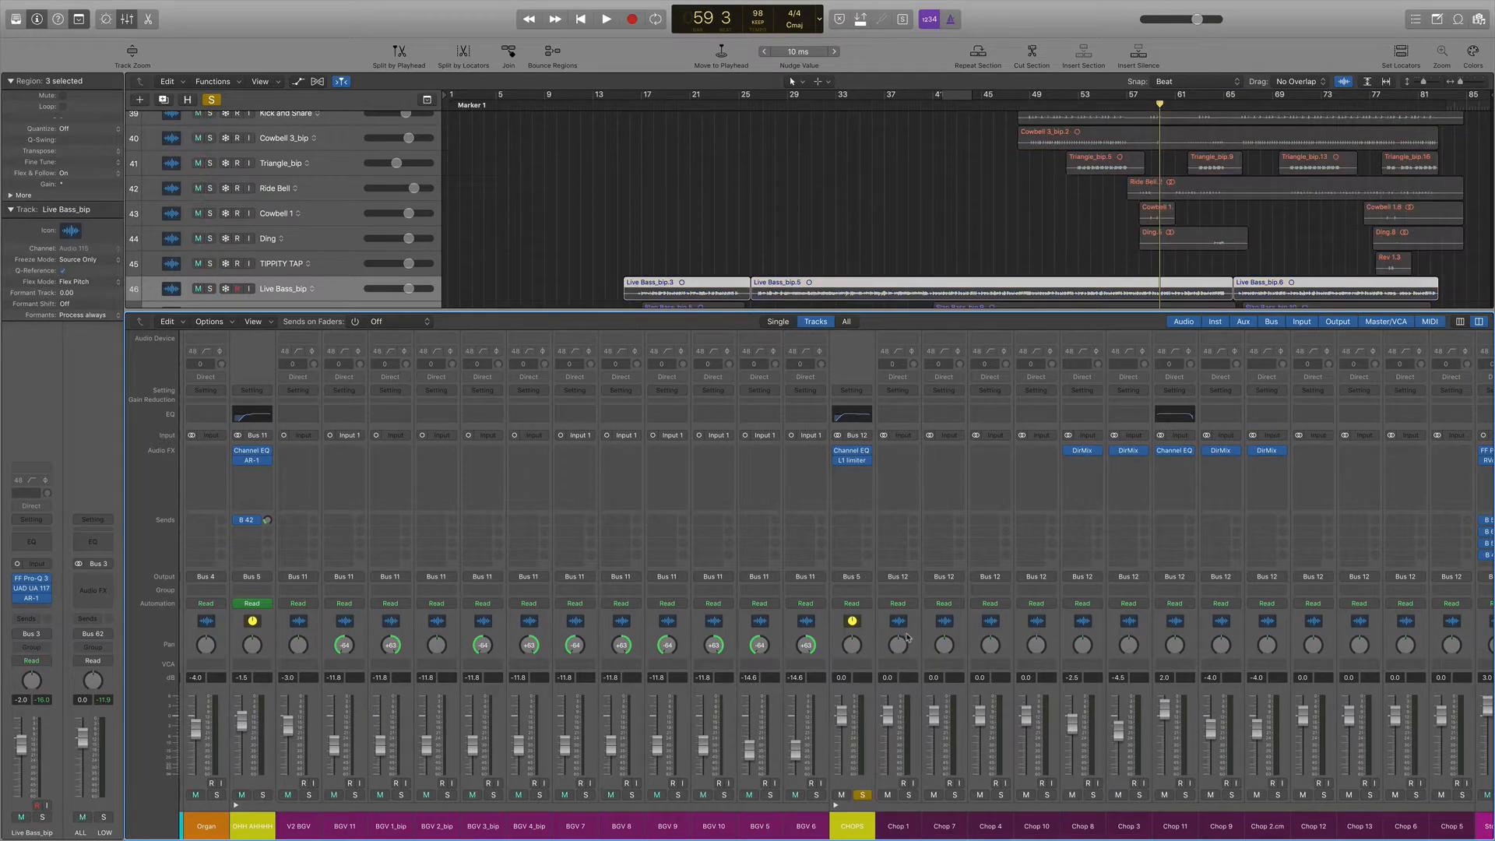
Play the soloed vocal chops from about bar 57, select the Chop 1 through Chop 5 channels, and stop playback.
{"action": "left_click", "coordinate": [901, 623]}
{"action": "scroll", "coordinate": [1207, 226], "scroll_direction": "down", "scroll_amount": 5}
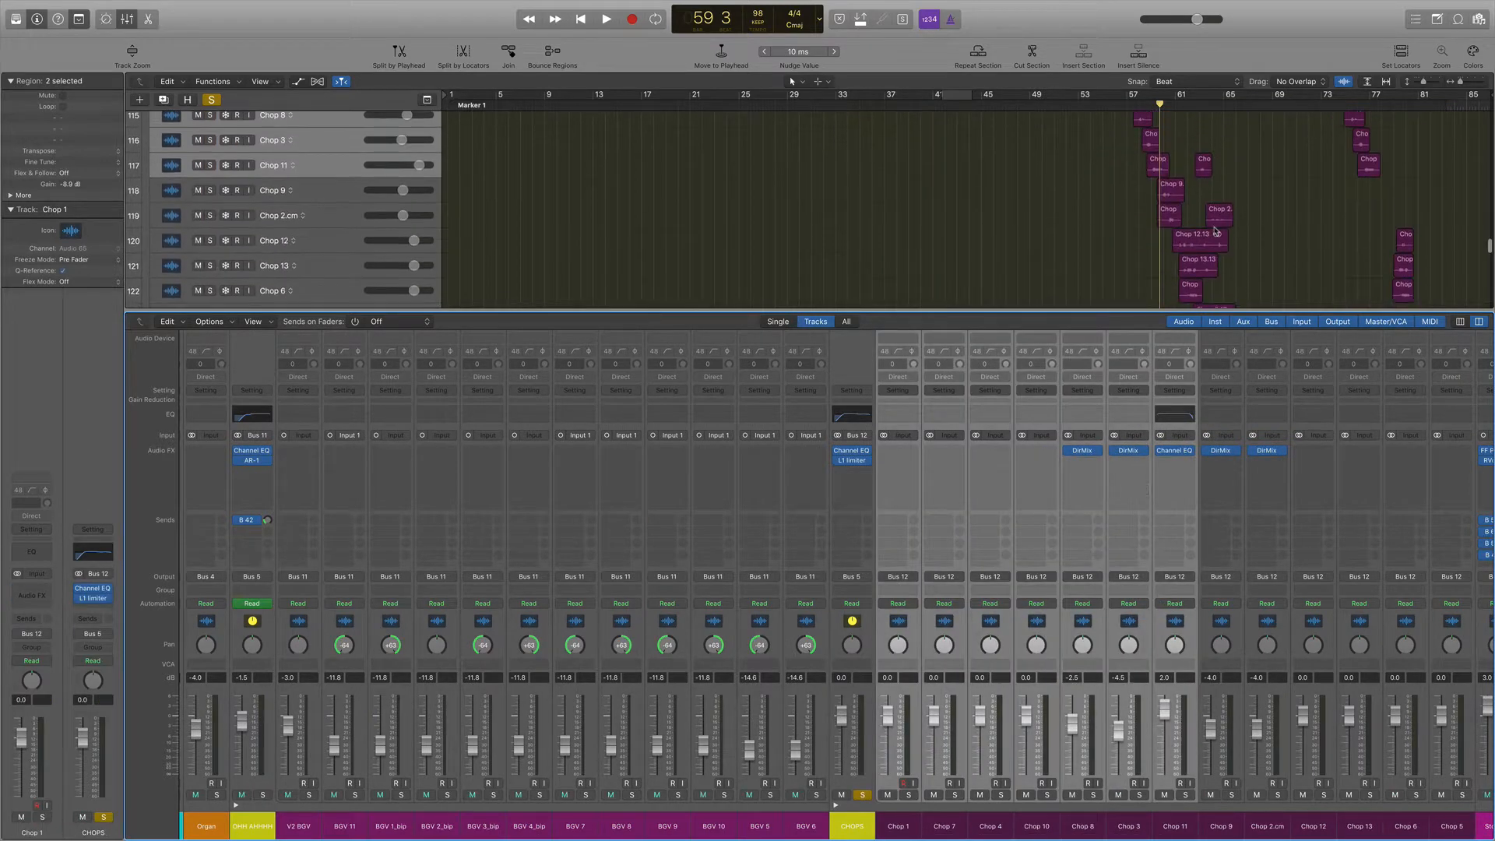
{"action": "key", "text": "space"}
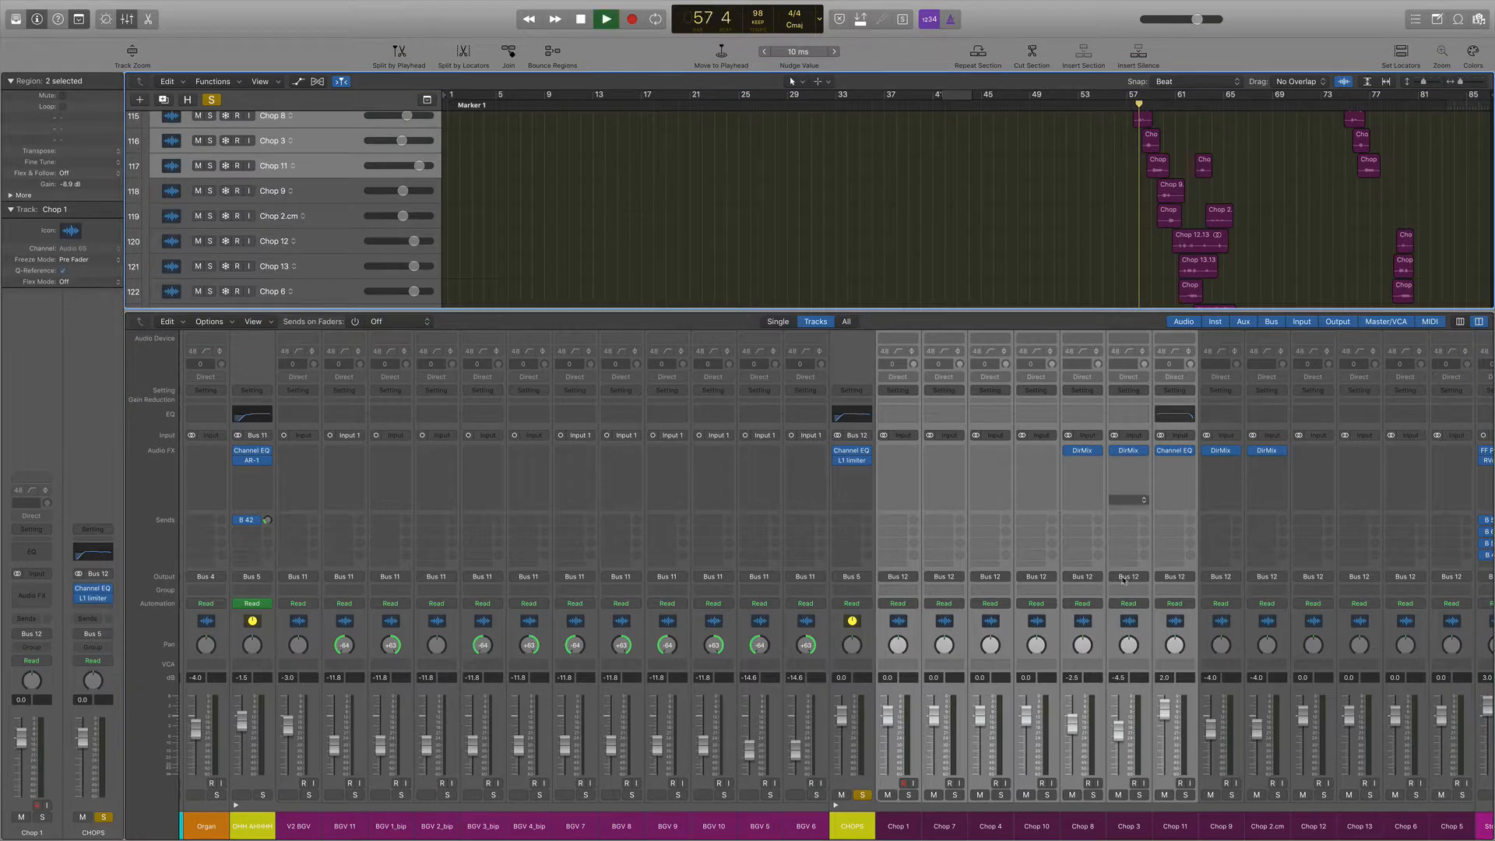
{"action": "scroll", "coordinate": [1071, 612], "scroll_direction": "right", "scroll_amount": 4}
{"action": "scroll", "coordinate": [1071, 611], "scroll_direction": "right", "scroll_amount": 3}
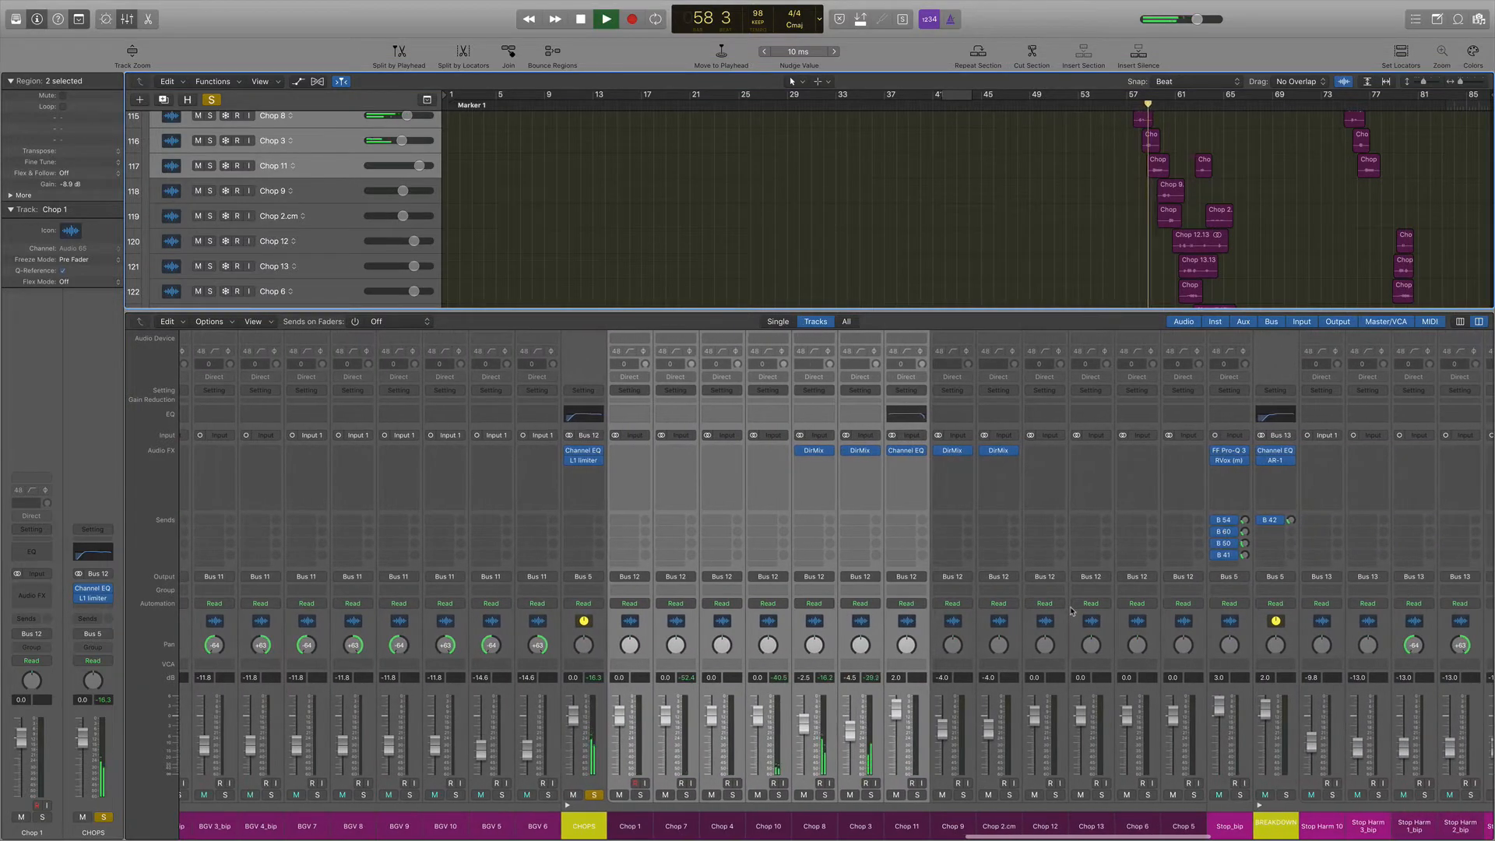
{"action": "left_click", "coordinate": [1181, 623], "text": "shift"}
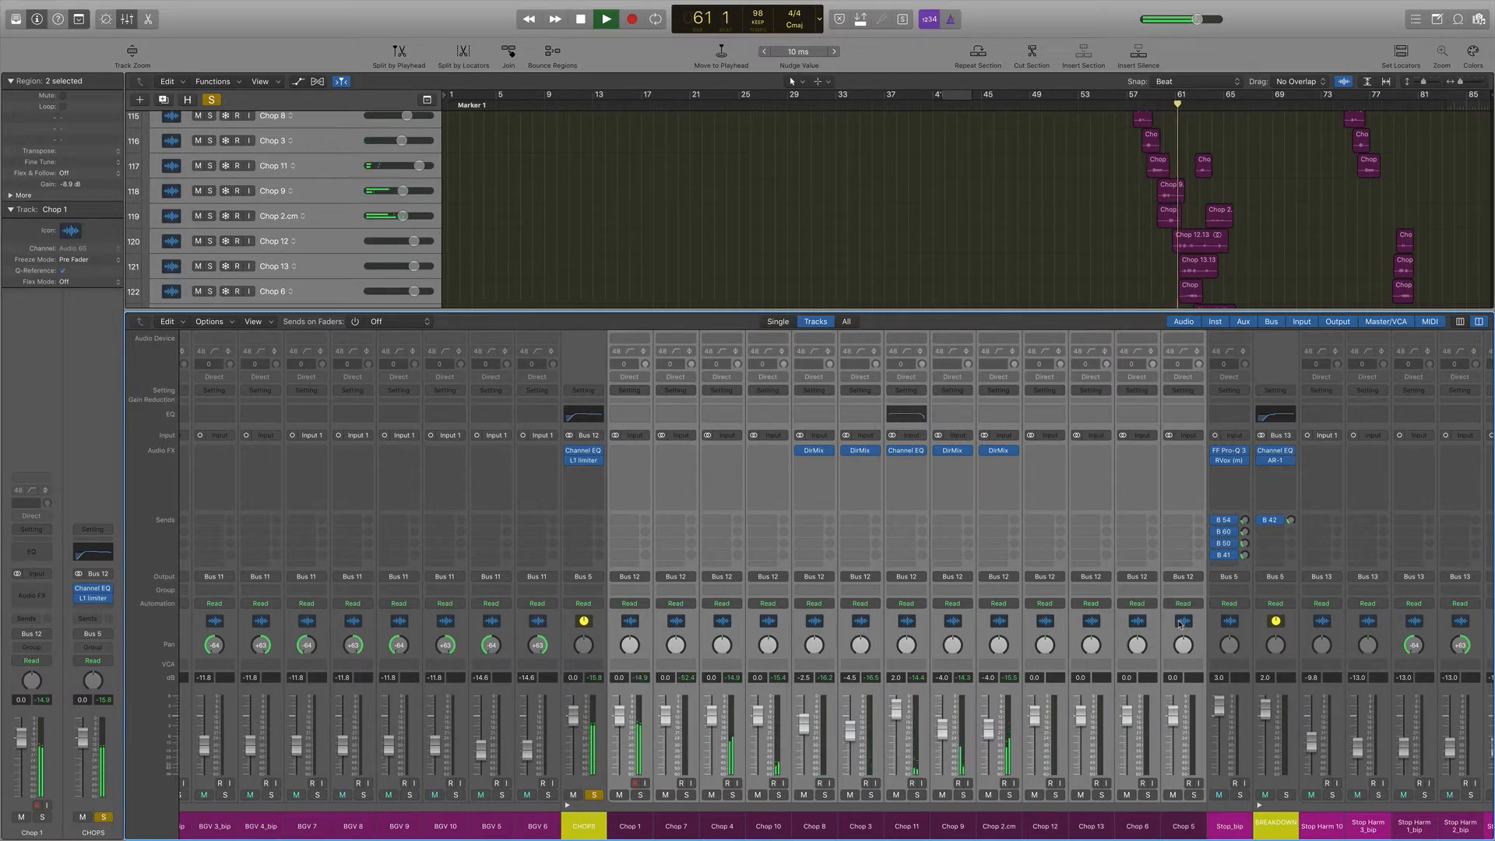
{"action": "key", "text": "space"}
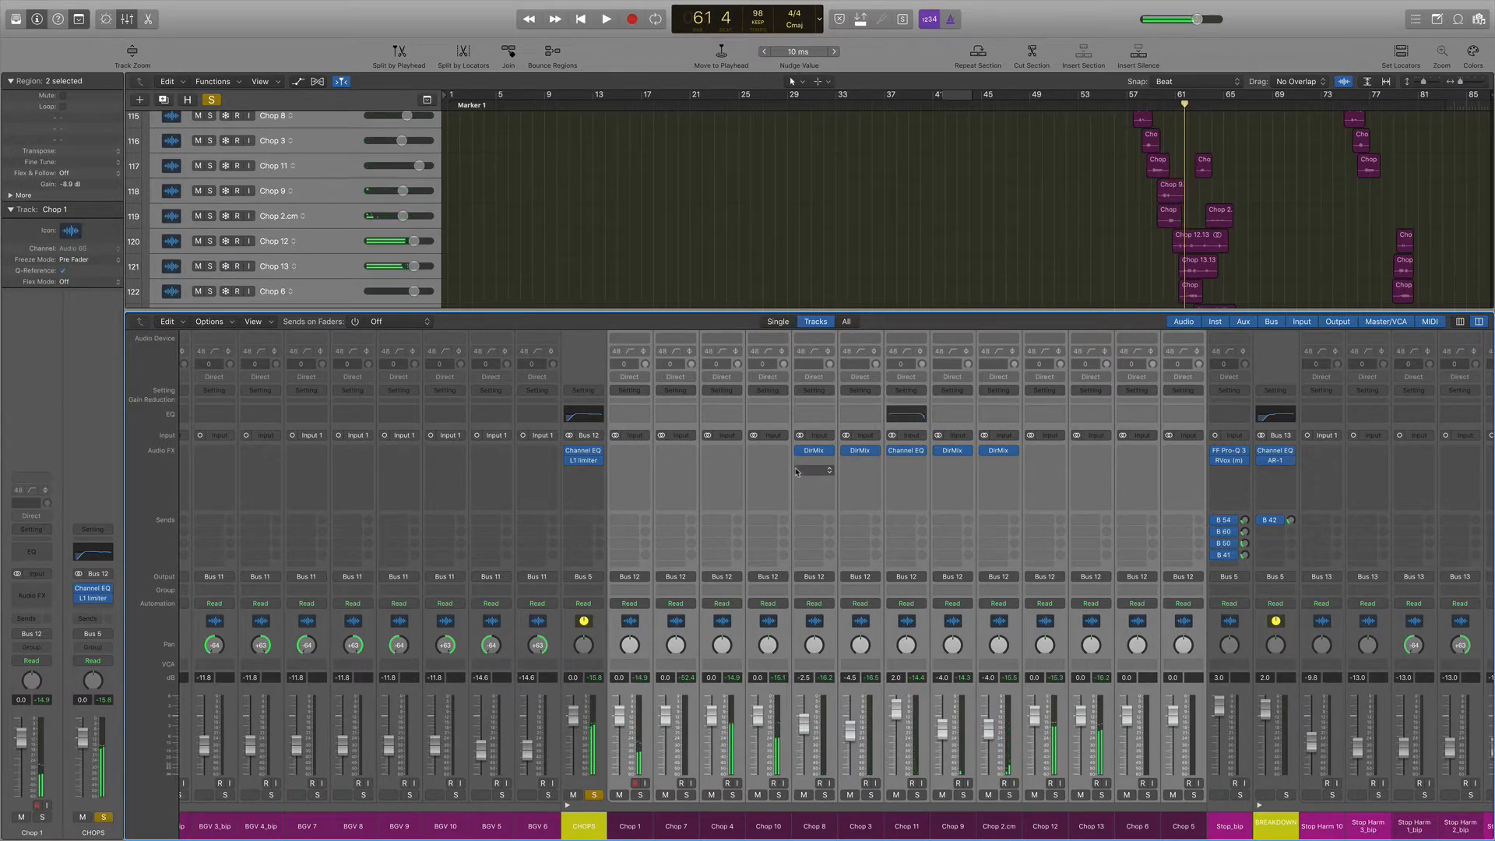
Select the CHOPS stack, examine the curve of its Channel EQ, and close the plug-in.
{"action": "left_click", "coordinate": [584, 621]}
{"action": "left_click", "coordinate": [584, 451]}
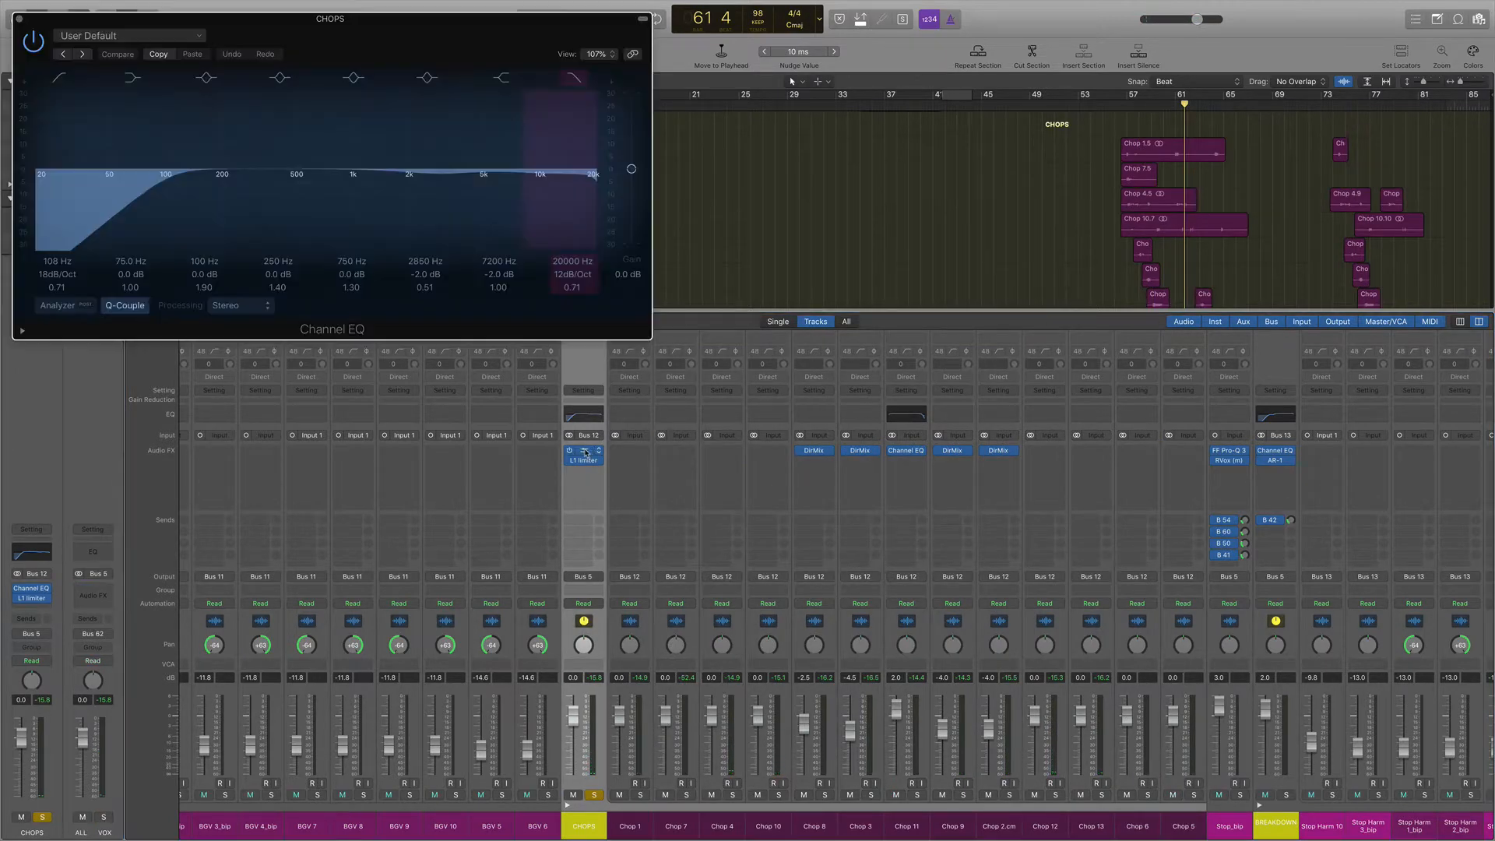
{"action": "left_click", "coordinate": [586, 452]}
{"action": "left_click", "coordinate": [586, 452]}
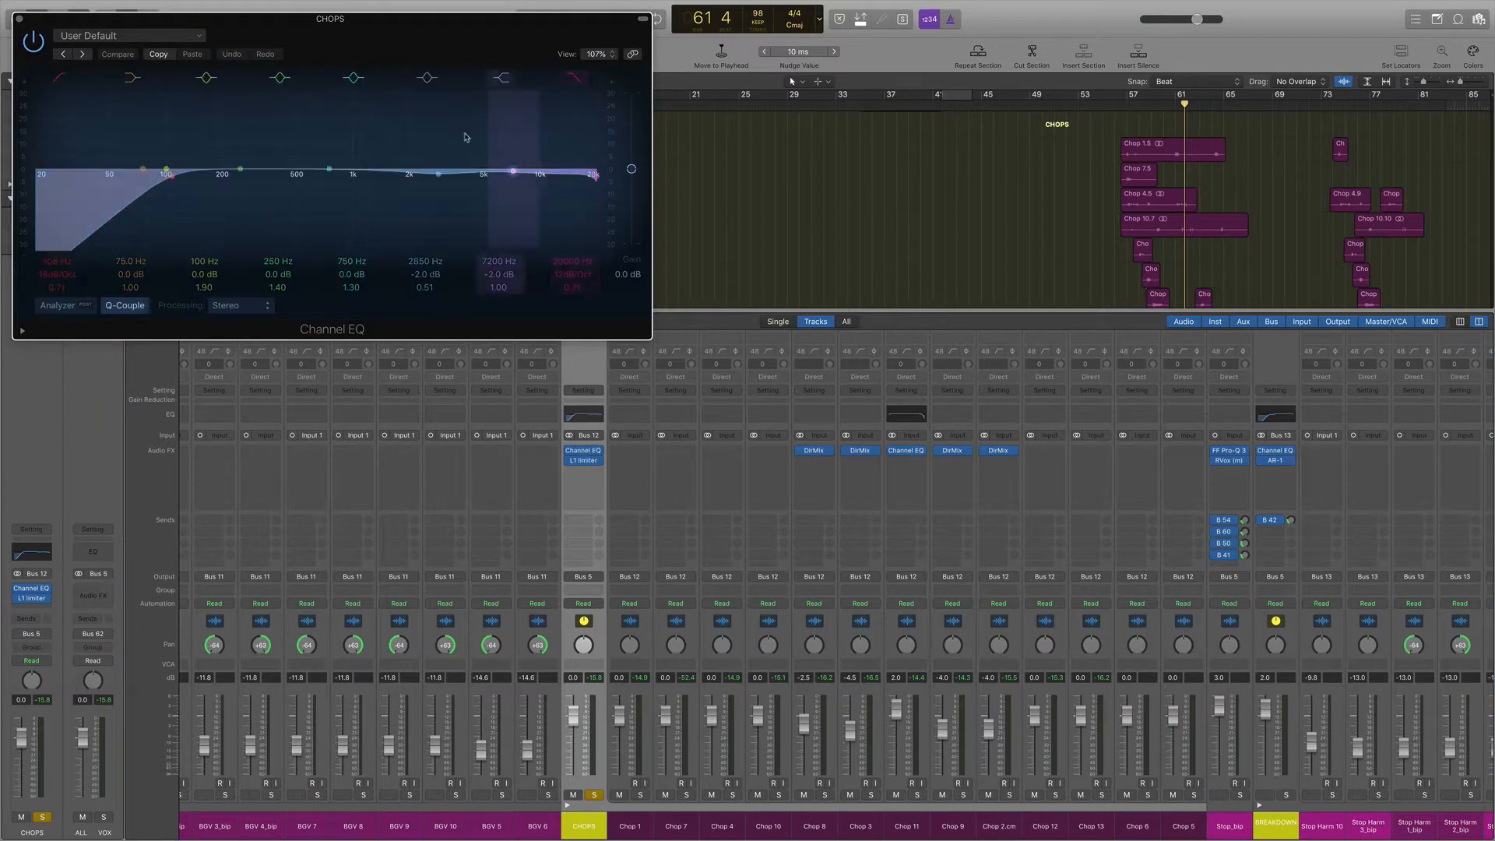
{"action": "left_click", "coordinate": [586, 451]}
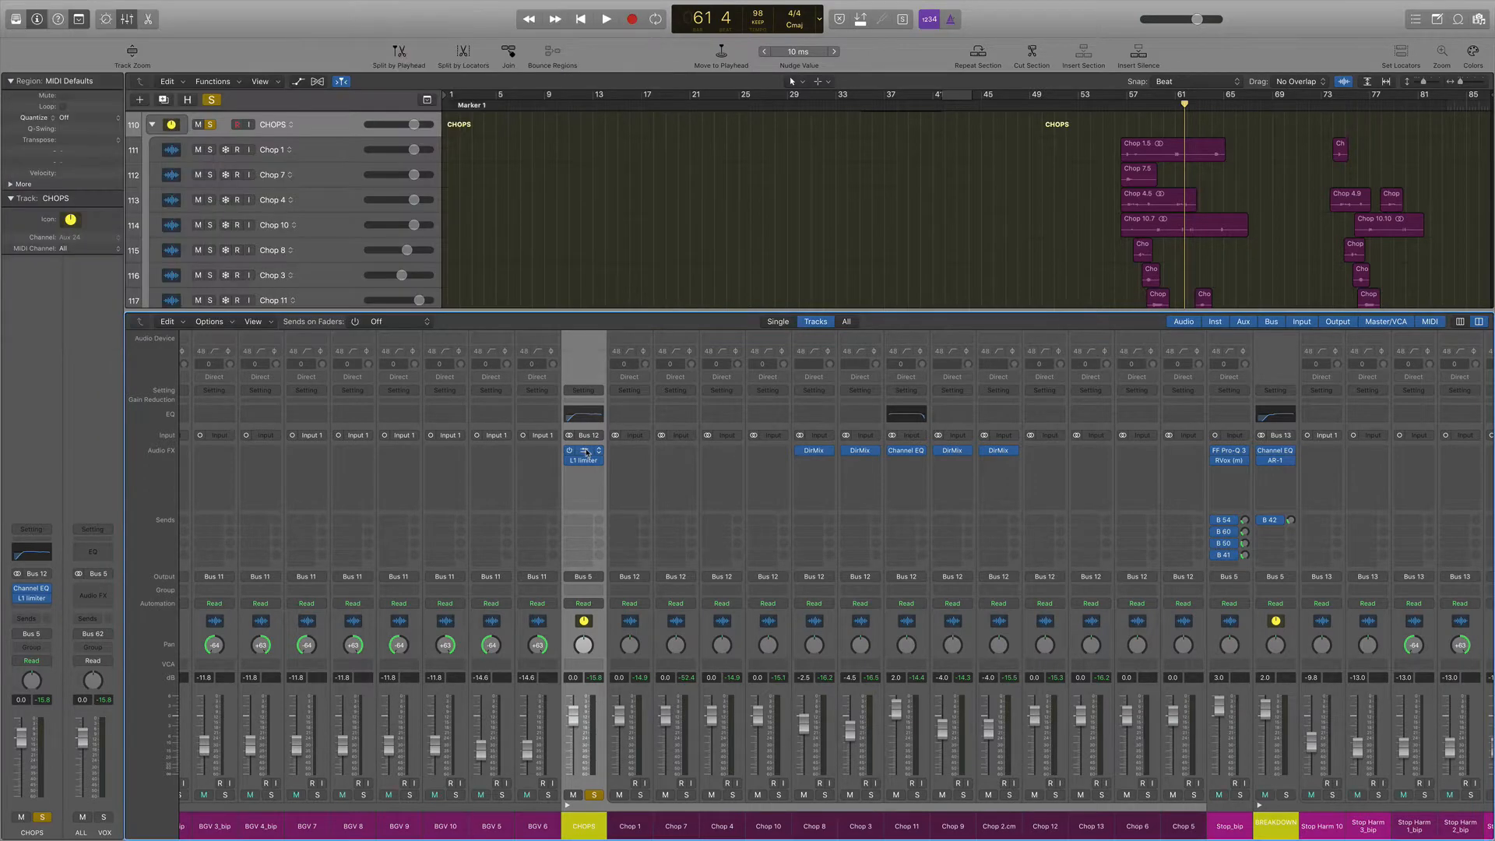
Select the Chop 8 through Chop 2.cm channels and inspect the Chop 11 Channel EQ and the Chop 3 Direction Mixer.
{"action": "left_click_drag", "start_coordinate": [839, 618], "coordinate": [998, 612]}
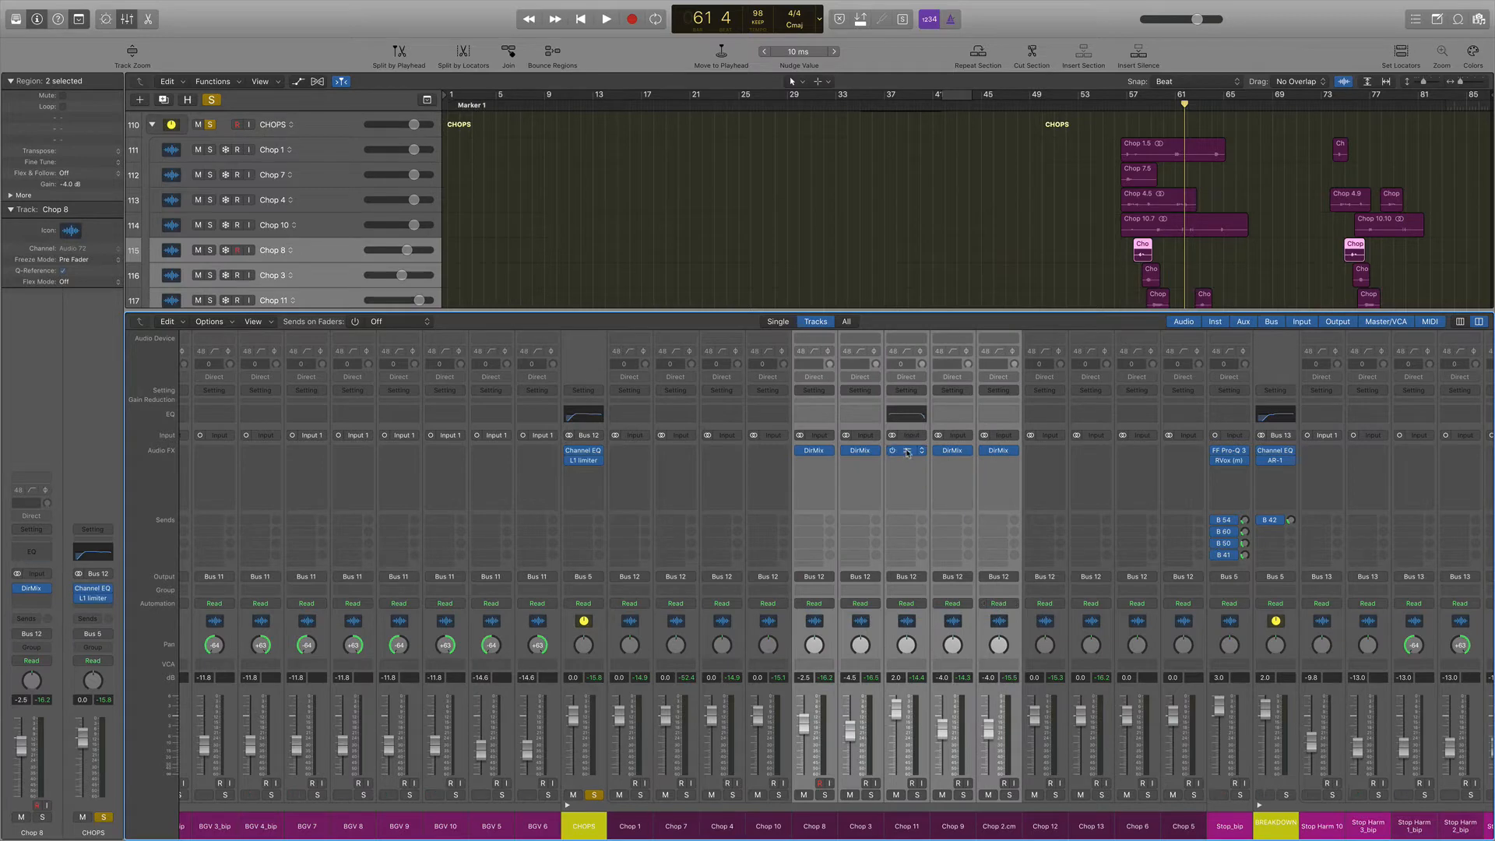
{"action": "left_click", "coordinate": [906, 452]}
{"action": "left_click", "coordinate": [907, 452]}
{"action": "left_click", "coordinate": [860, 451]}
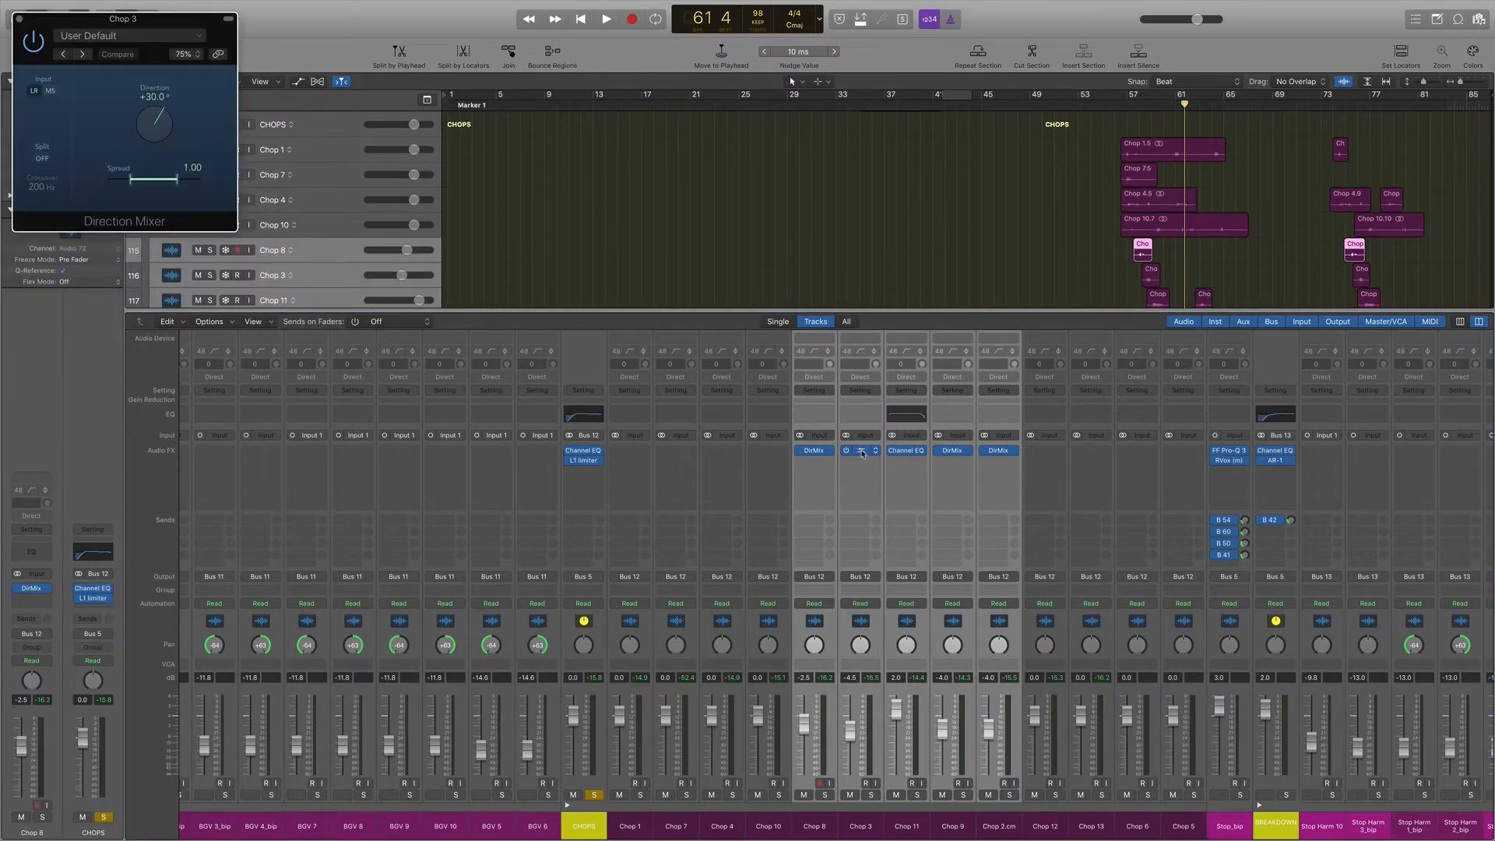
{"action": "left_click", "coordinate": [862, 451]}
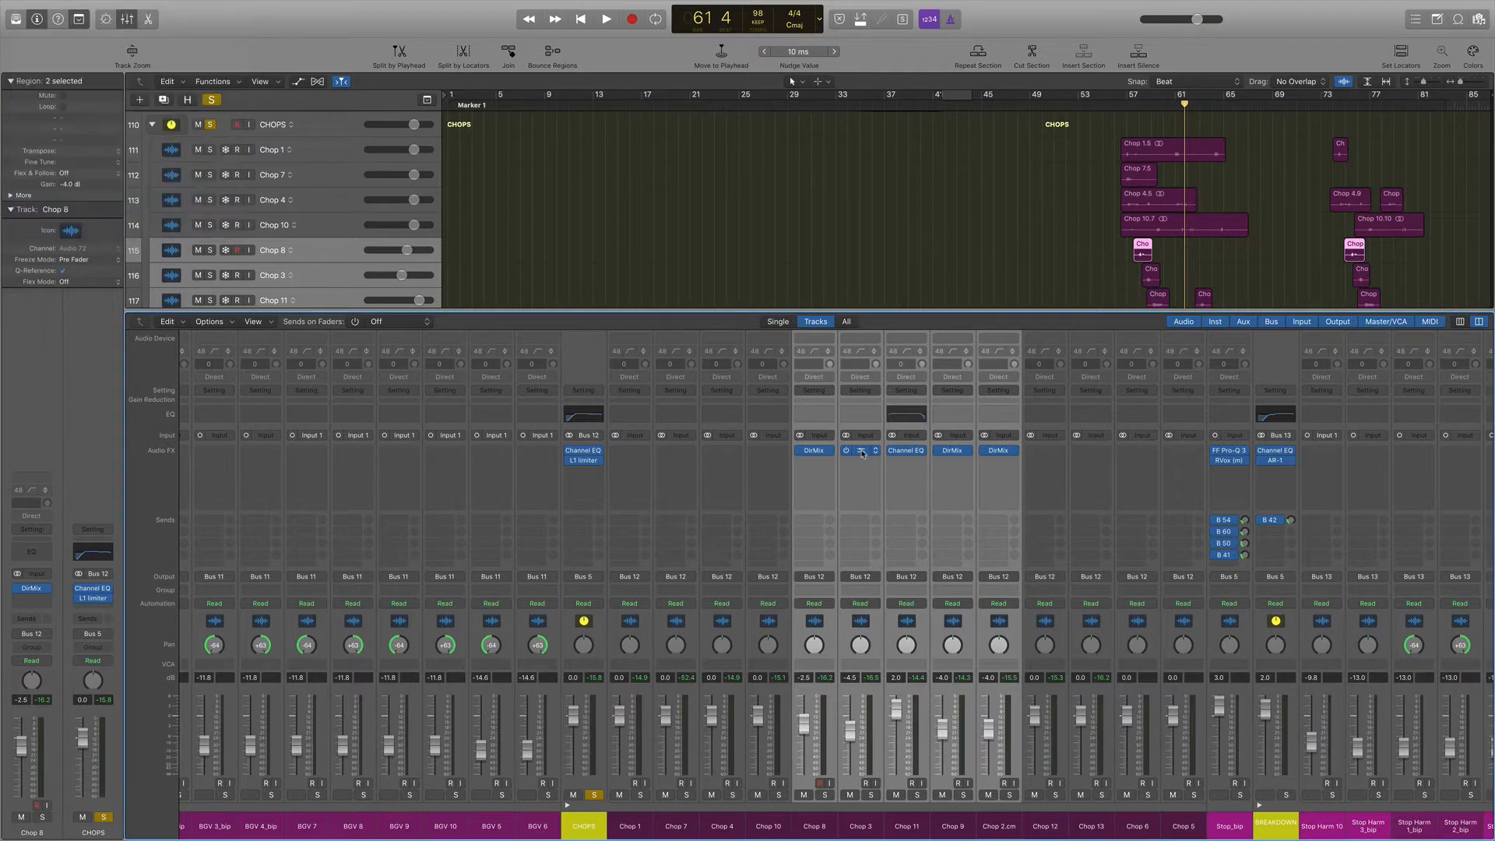
Compare the inserts on the chop channels with those on the background vocal channels, selecting V2 BGV through BGV 5.
{"action": "left_click", "coordinate": [629, 625]}
{"action": "scroll", "coordinate": [730, 623], "scroll_direction": "left", "scroll_amount": 10}
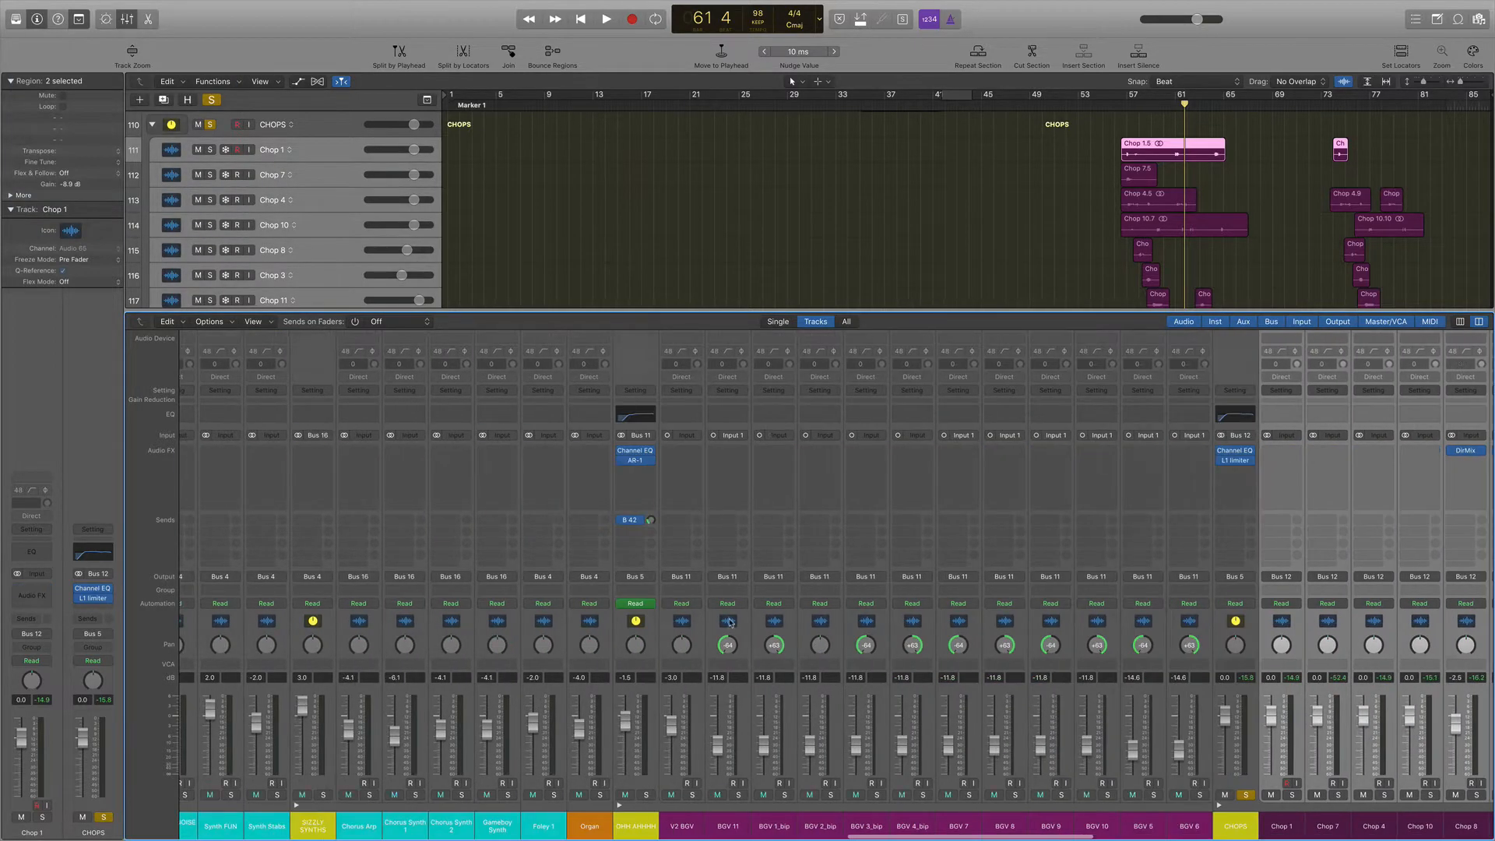
{"action": "left_click_drag", "start_coordinate": [699, 623], "coordinate": [1145, 621]}
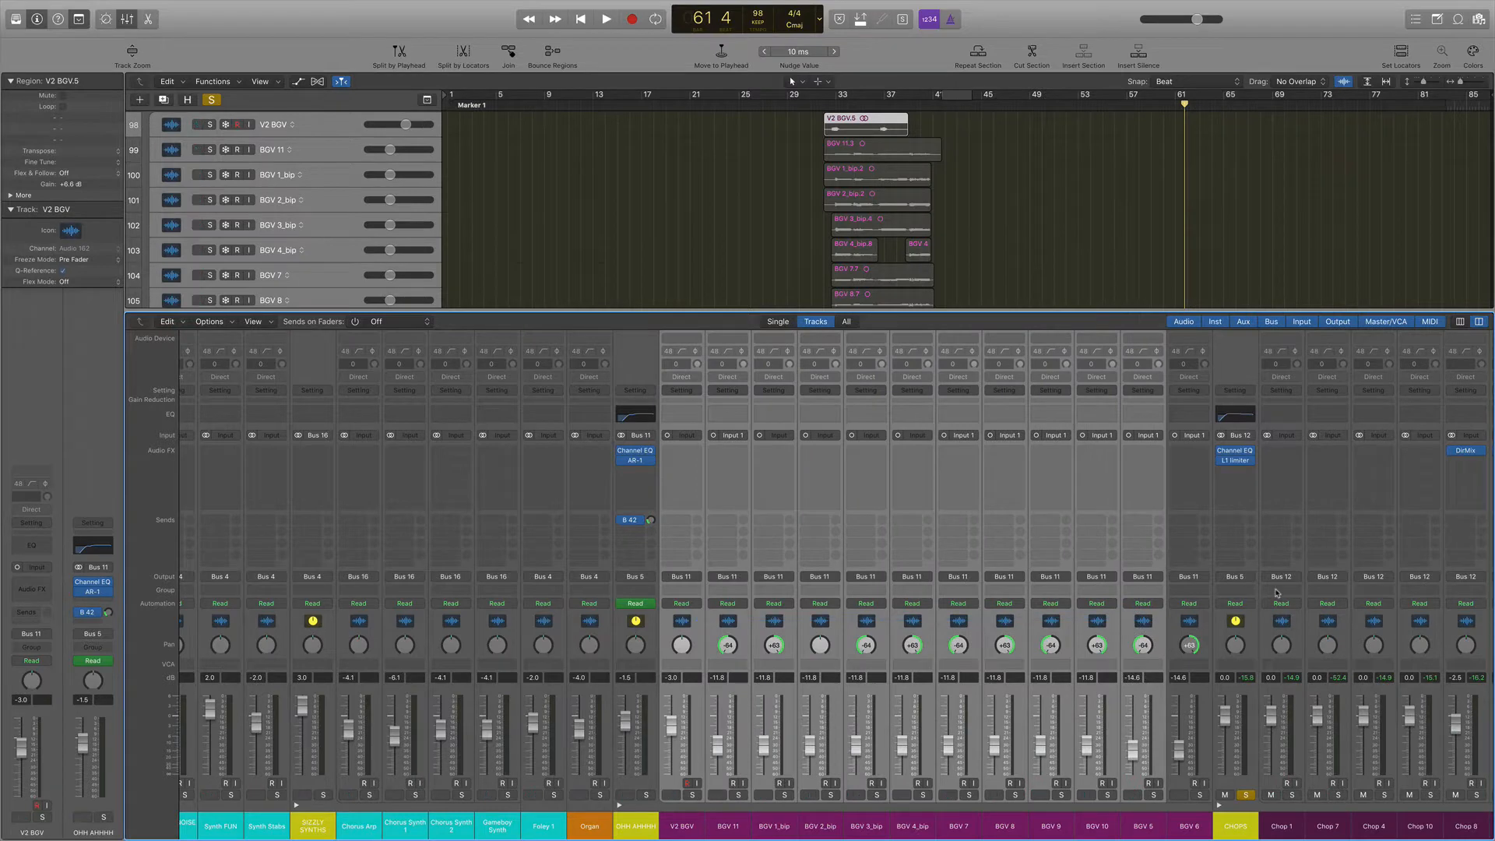
Return to the bass channels, examine the FF Pro-Q 3 curve on Live Bass_bip, and close the plug-in.
{"action": "scroll", "coordinate": [856, 623], "scroll_direction": "left", "scroll_amount": 20}
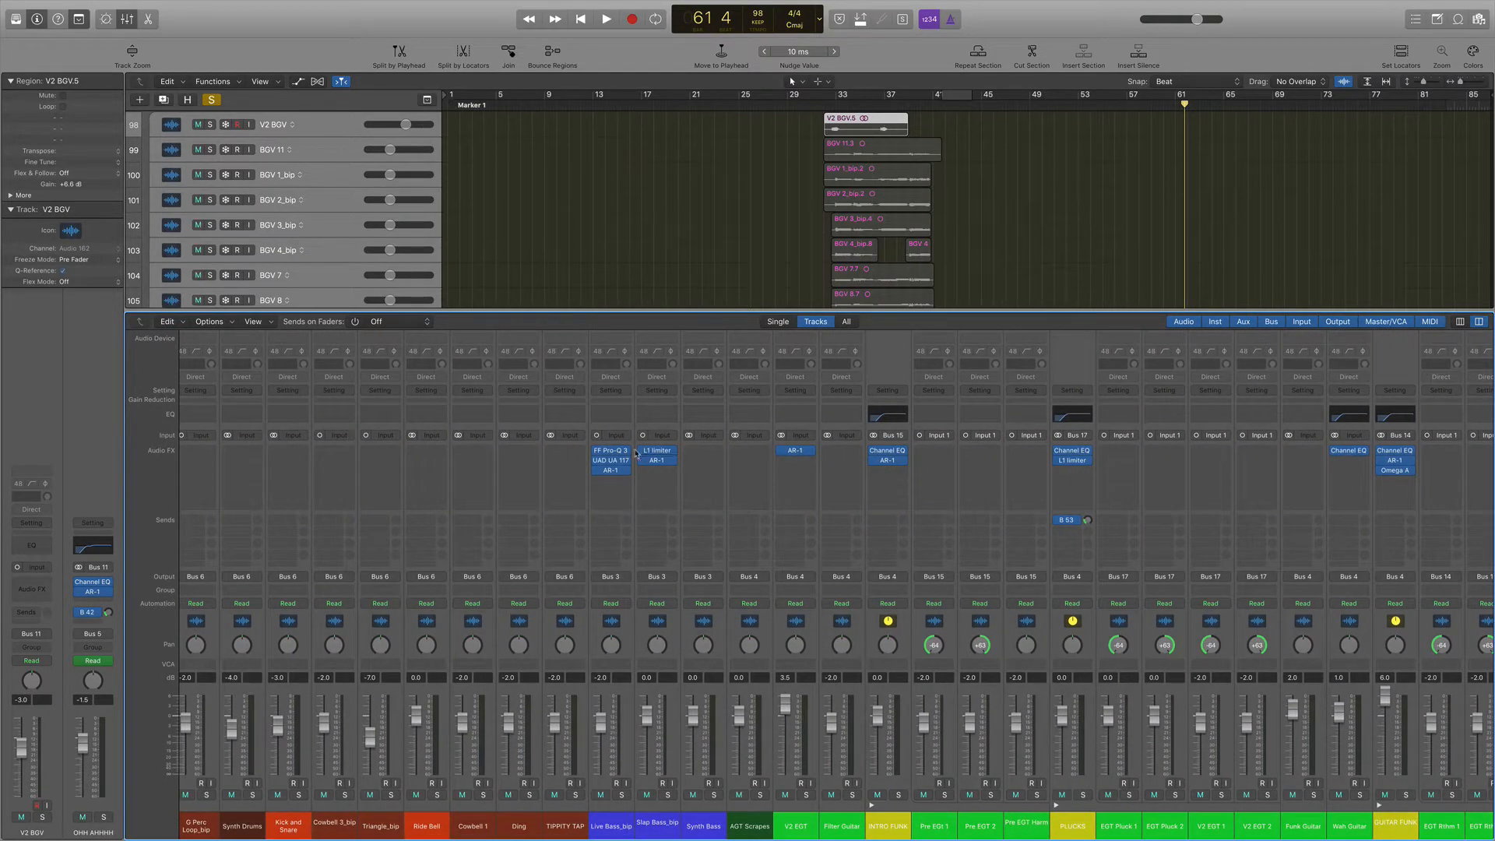
{"action": "left_click", "coordinate": [612, 452]}
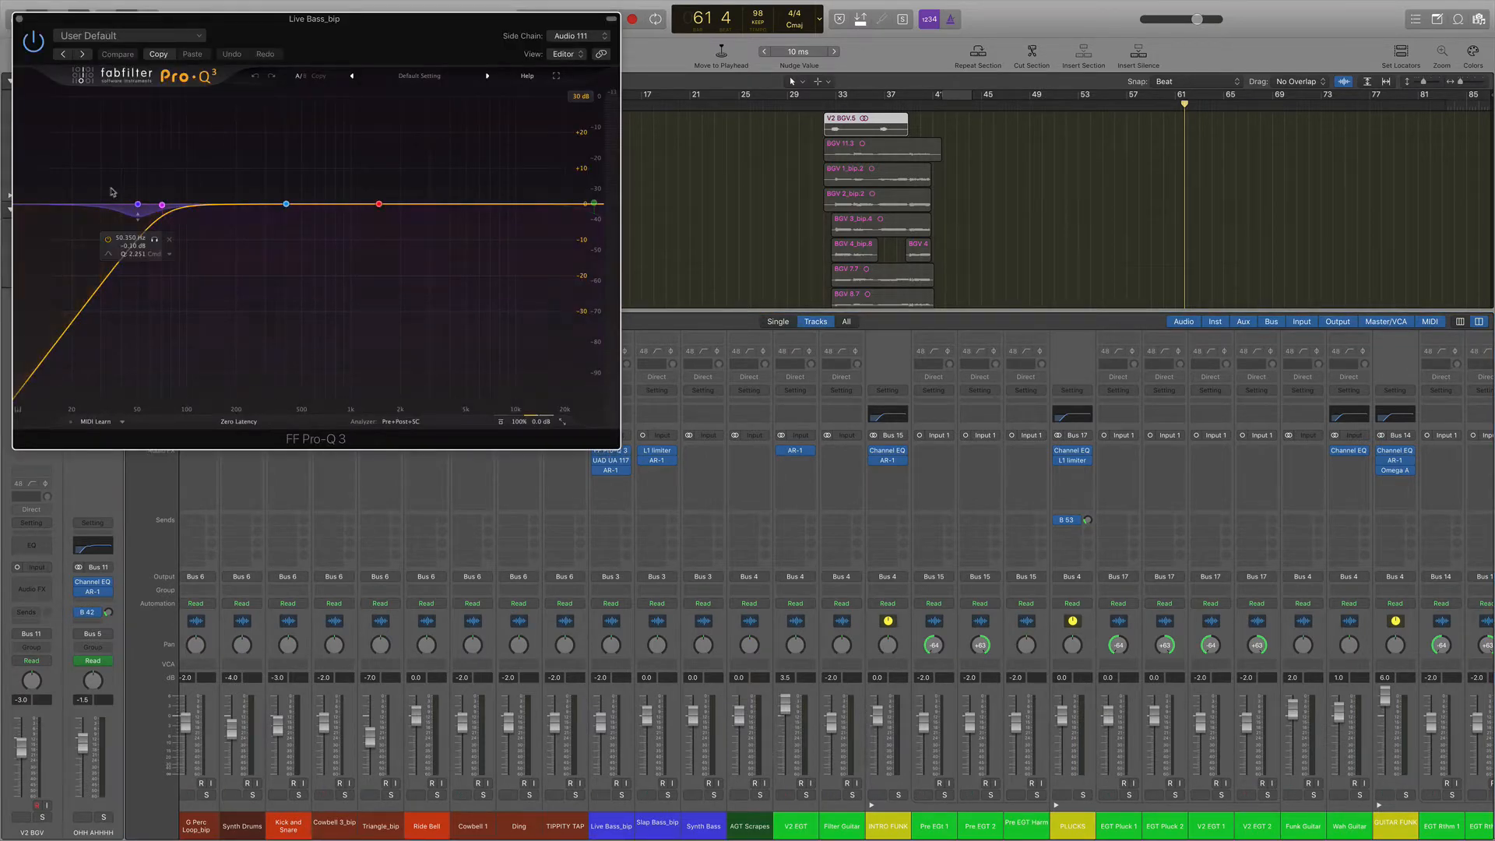
{"action": "left_click", "coordinate": [19, 20]}
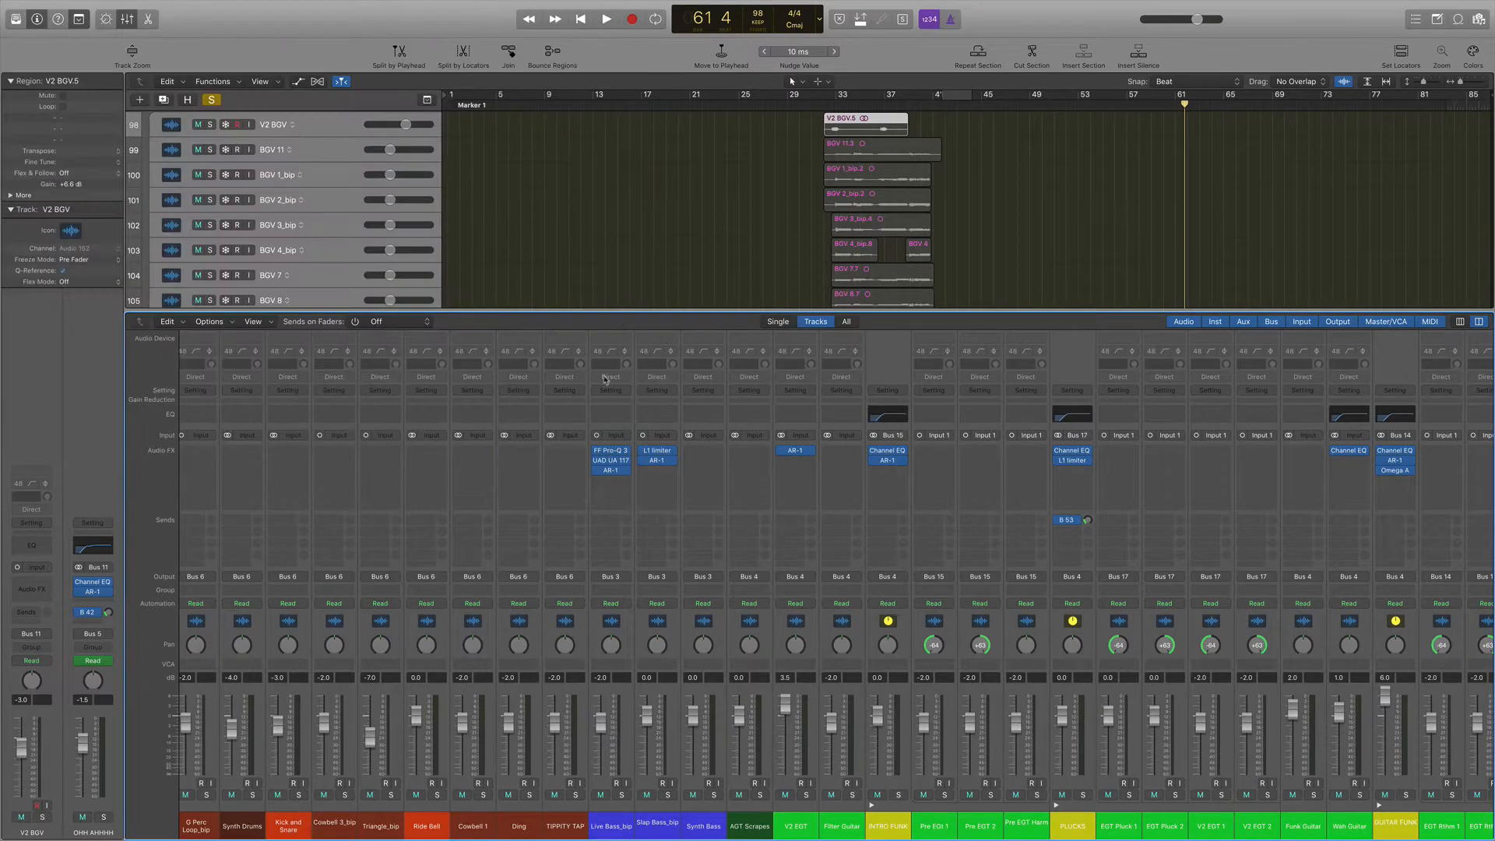
Solo the Live Bass_bip channel in place of CHOPS and start playback from about bar 43.
{"action": "left_click", "coordinate": [629, 627]}
{"action": "left_click", "coordinate": [622, 795]}
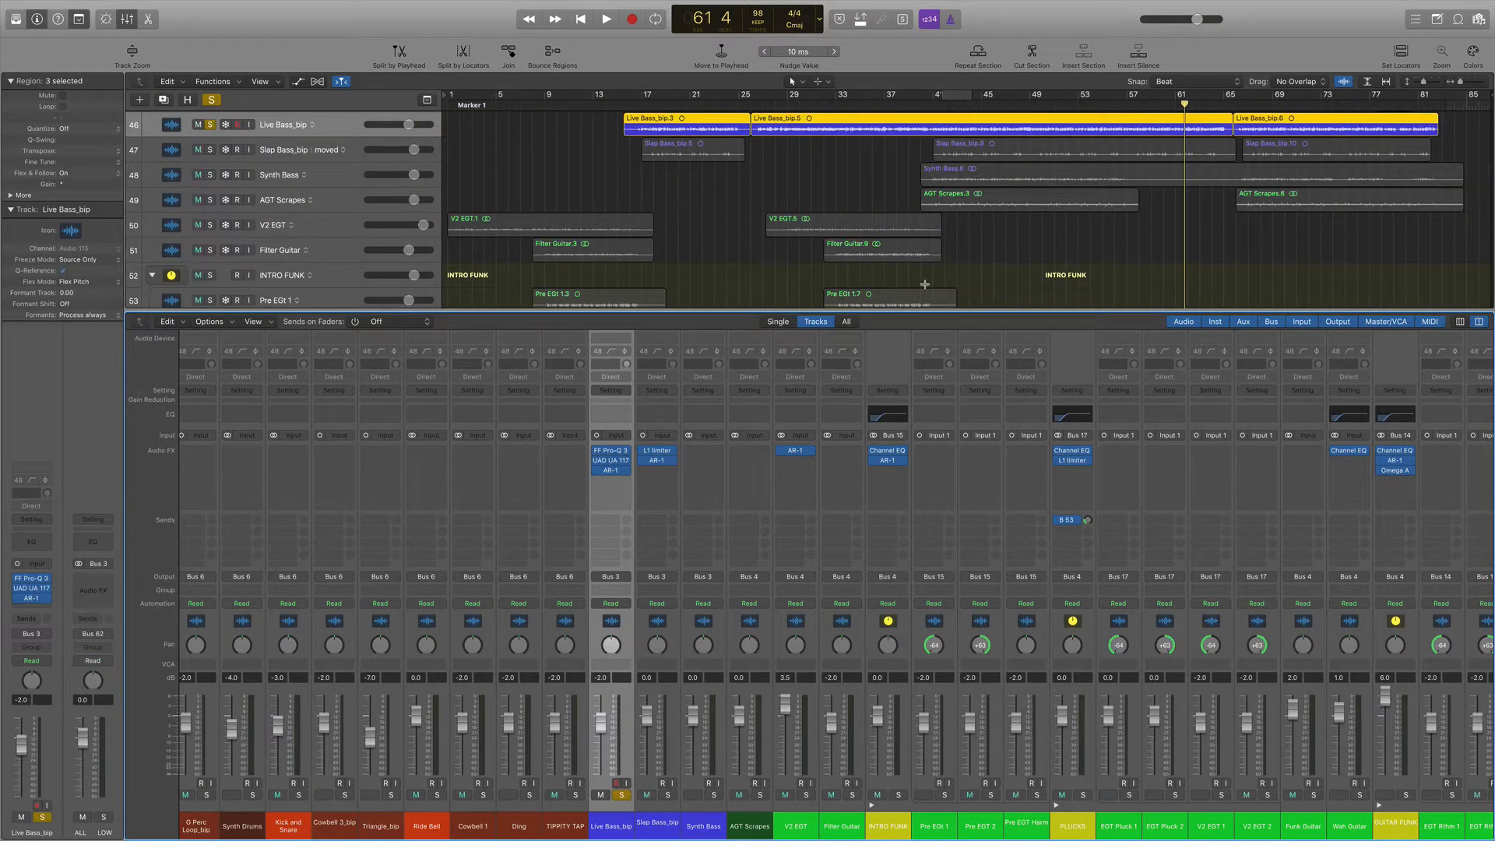
{"action": "key", "text": "space"}
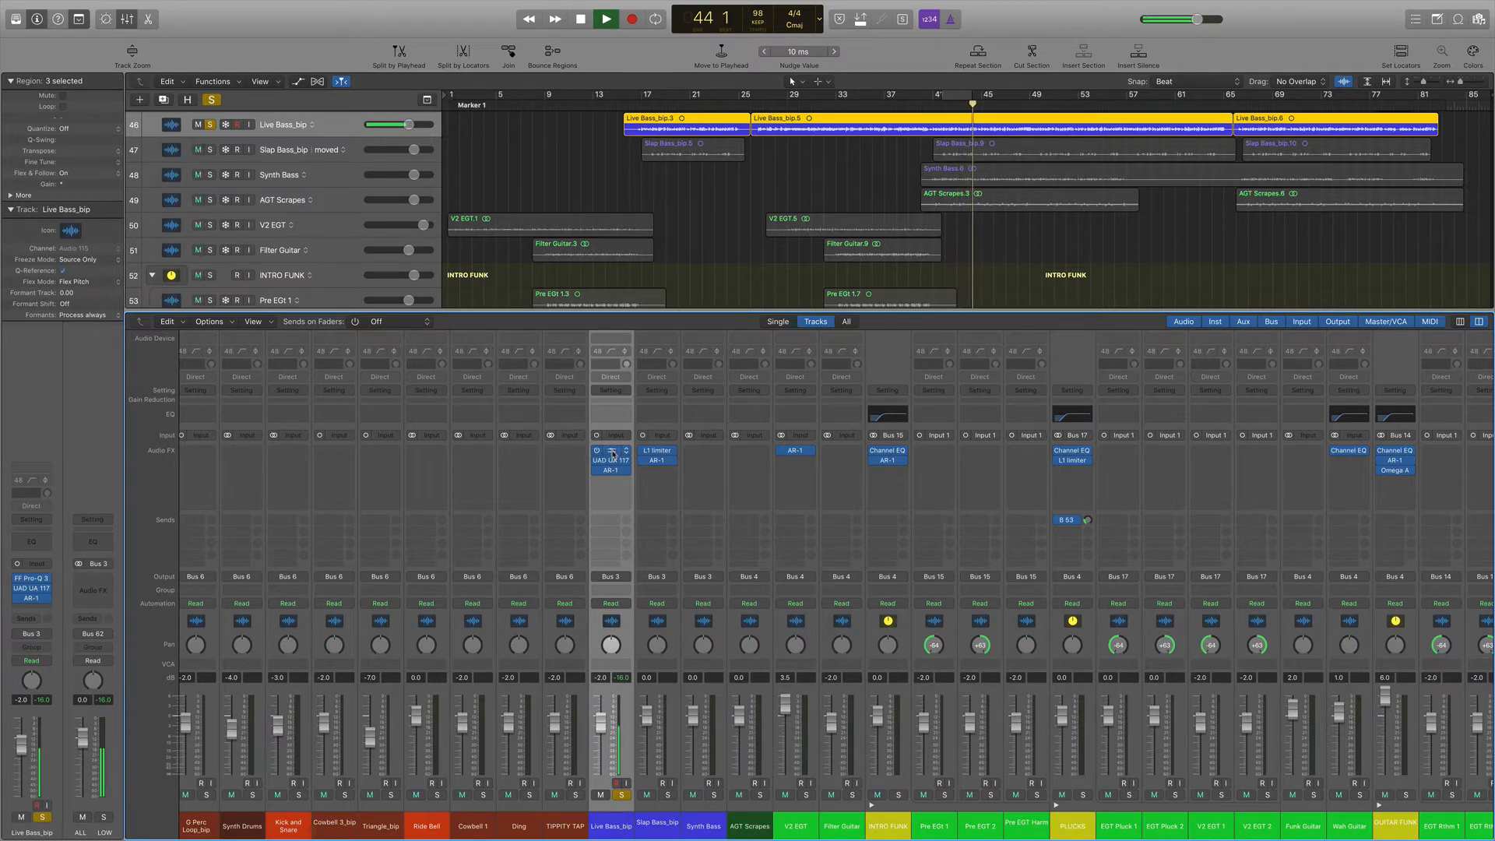
Lay out Live Bass_bip's FF Pro-Q 3, UA 1176LN and AR-1 side by side during playback, then stop and close all three.
{"action": "left_click", "coordinate": [613, 452]}
{"action": "left_click", "coordinate": [610, 461]}
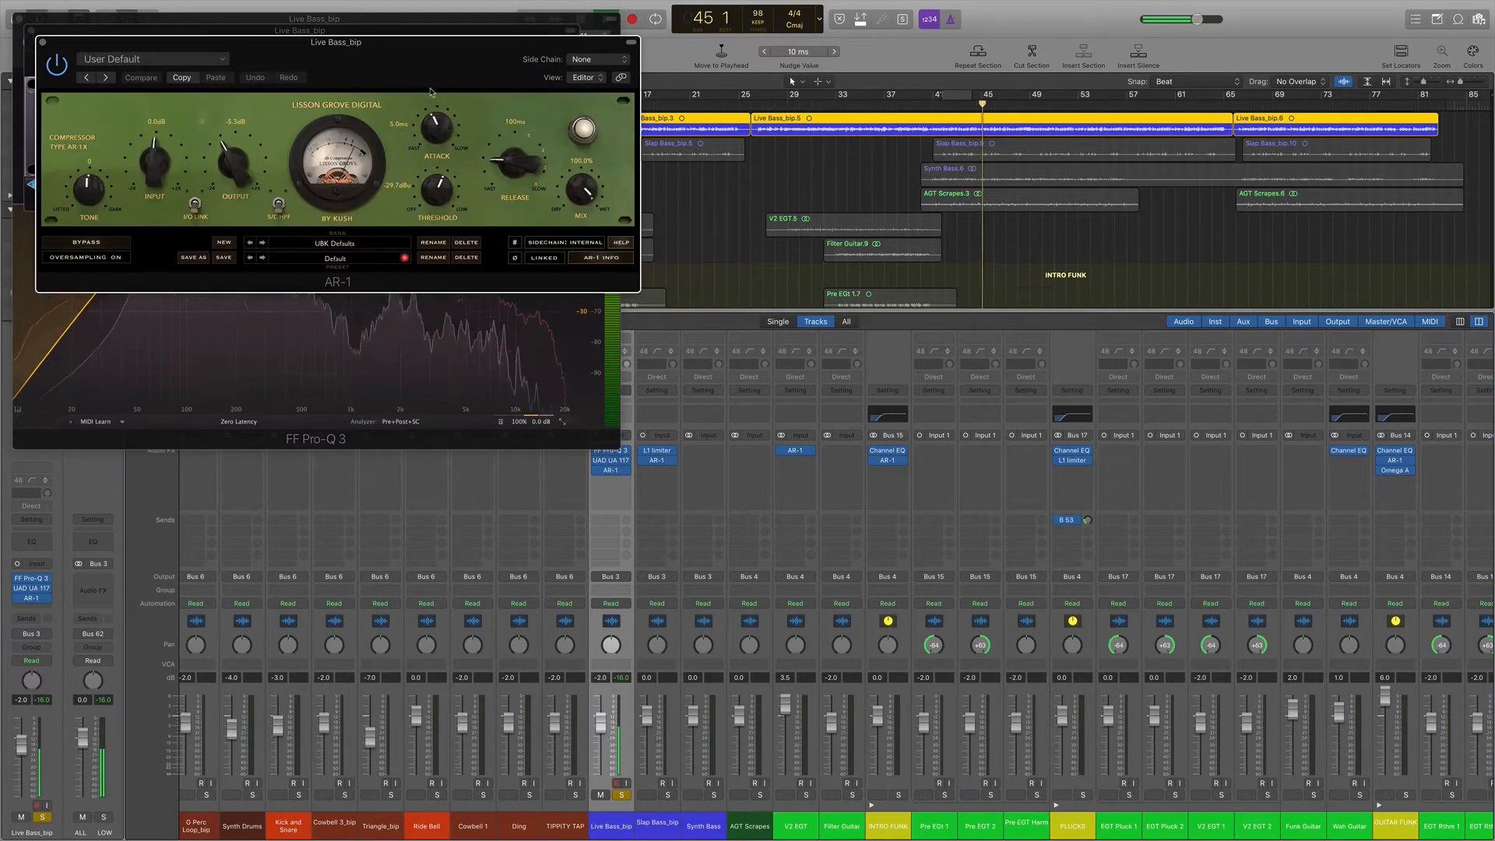
{"action": "left_click_drag", "start_coordinate": [438, 83], "coordinate": [1055, 109]}
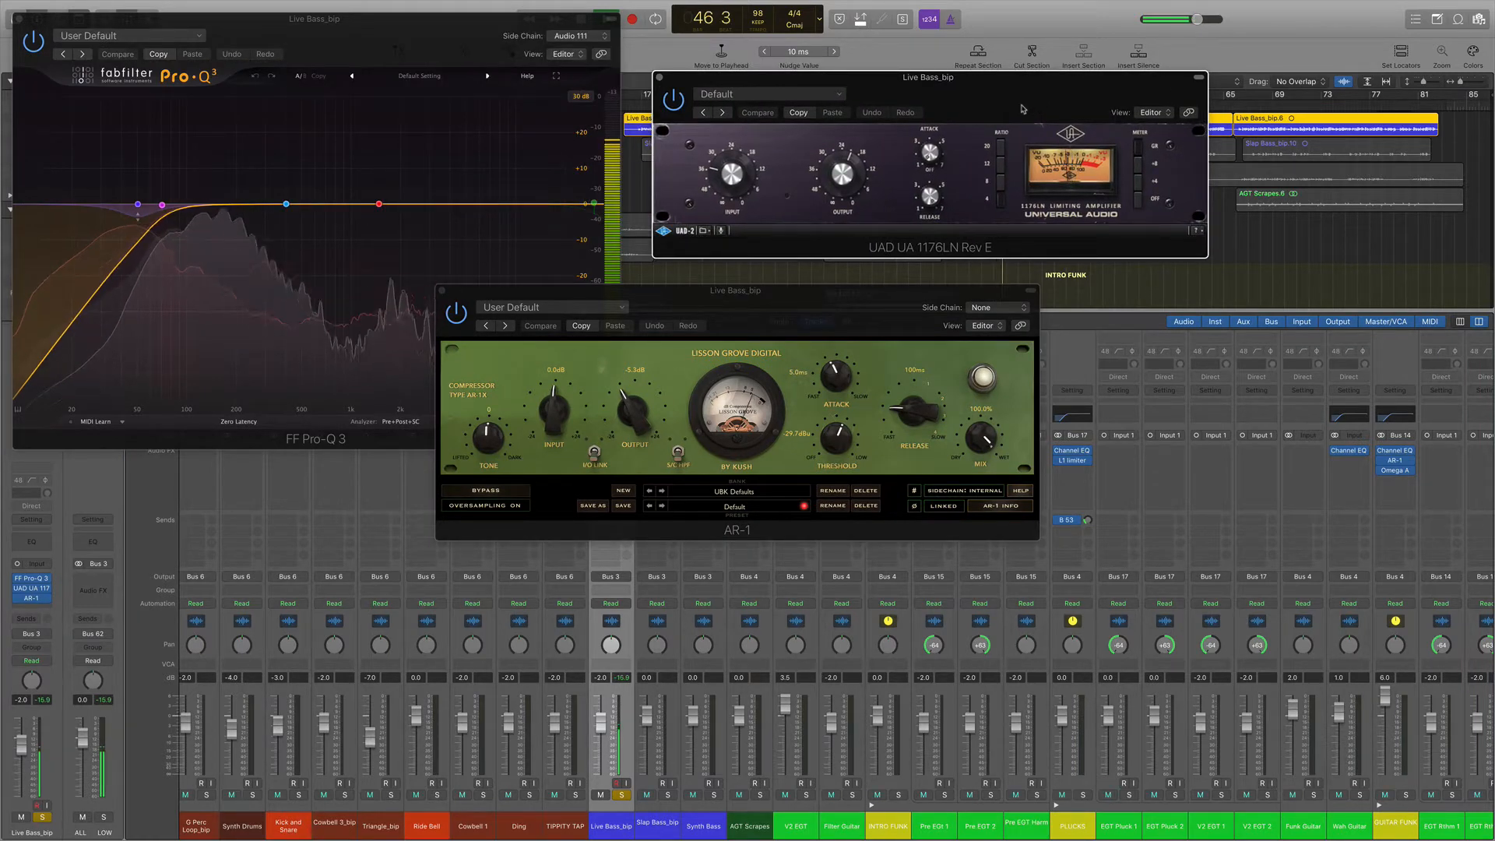
{"action": "key", "text": "space"}
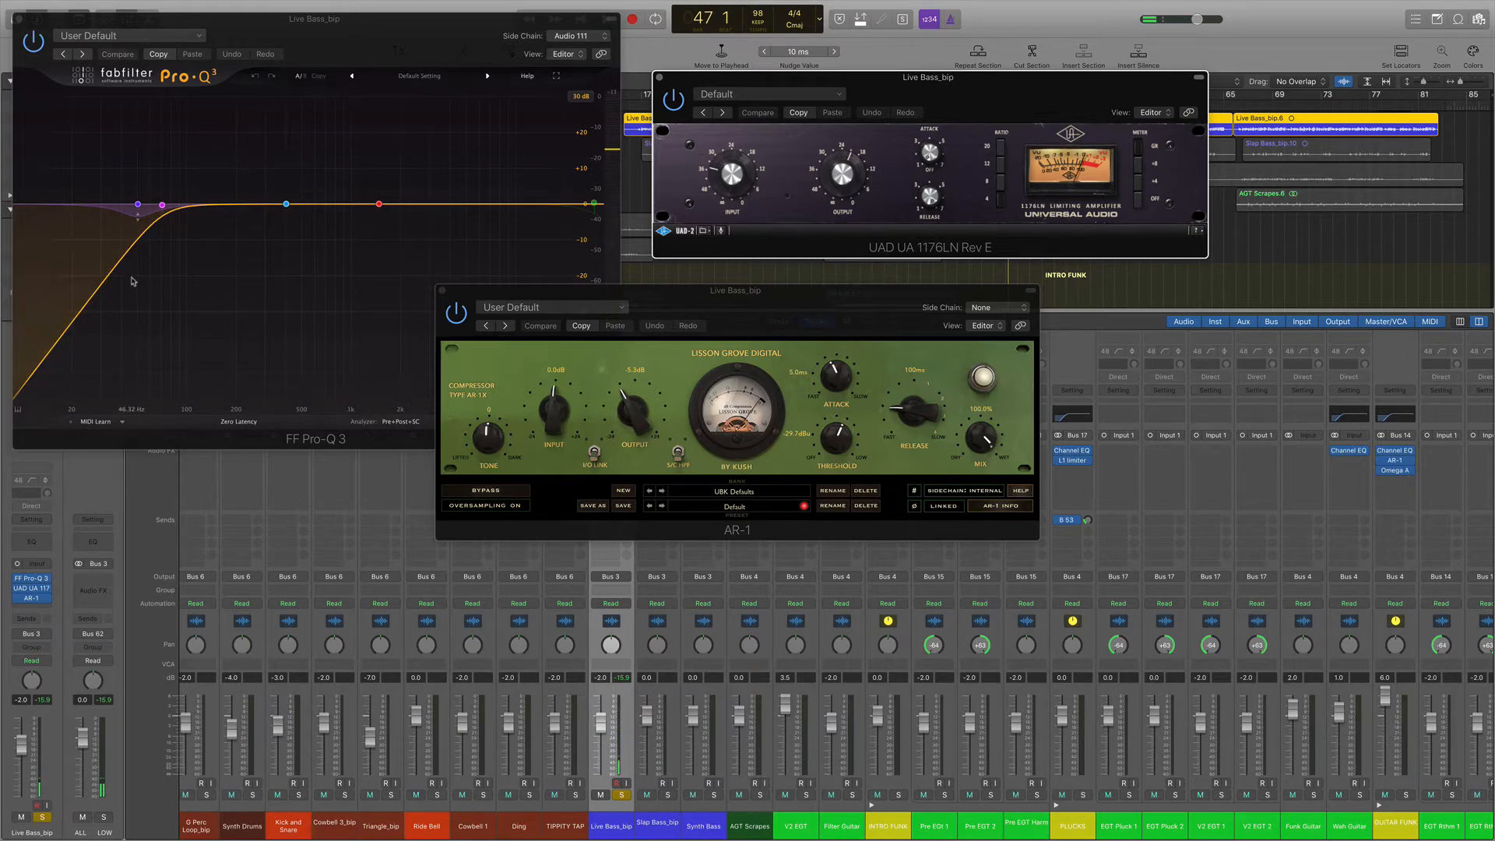
{"action": "left_click", "coordinate": [19, 20]}
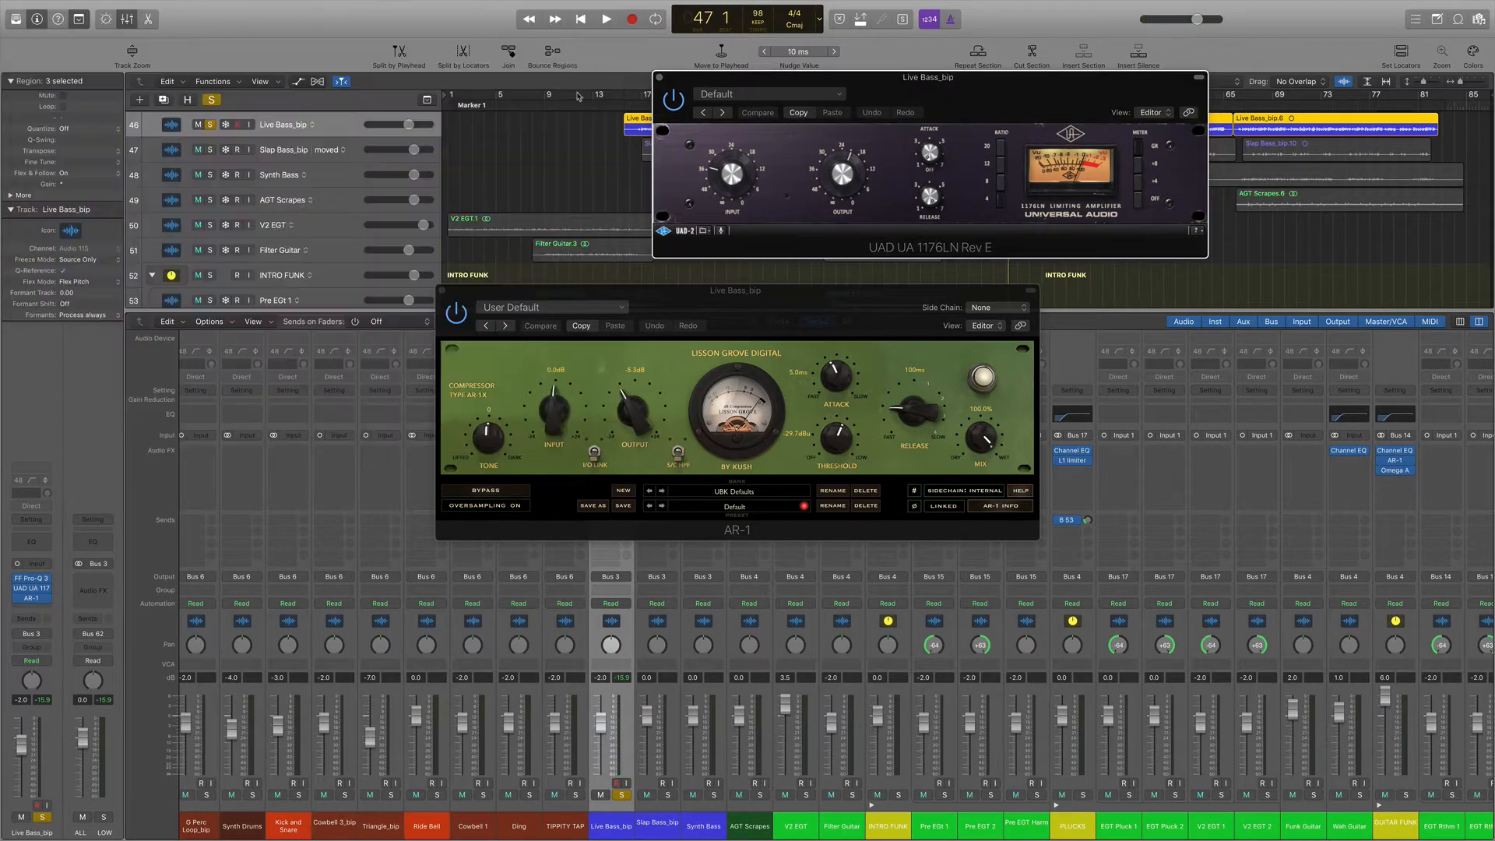
{"action": "left_click", "coordinate": [659, 78]}
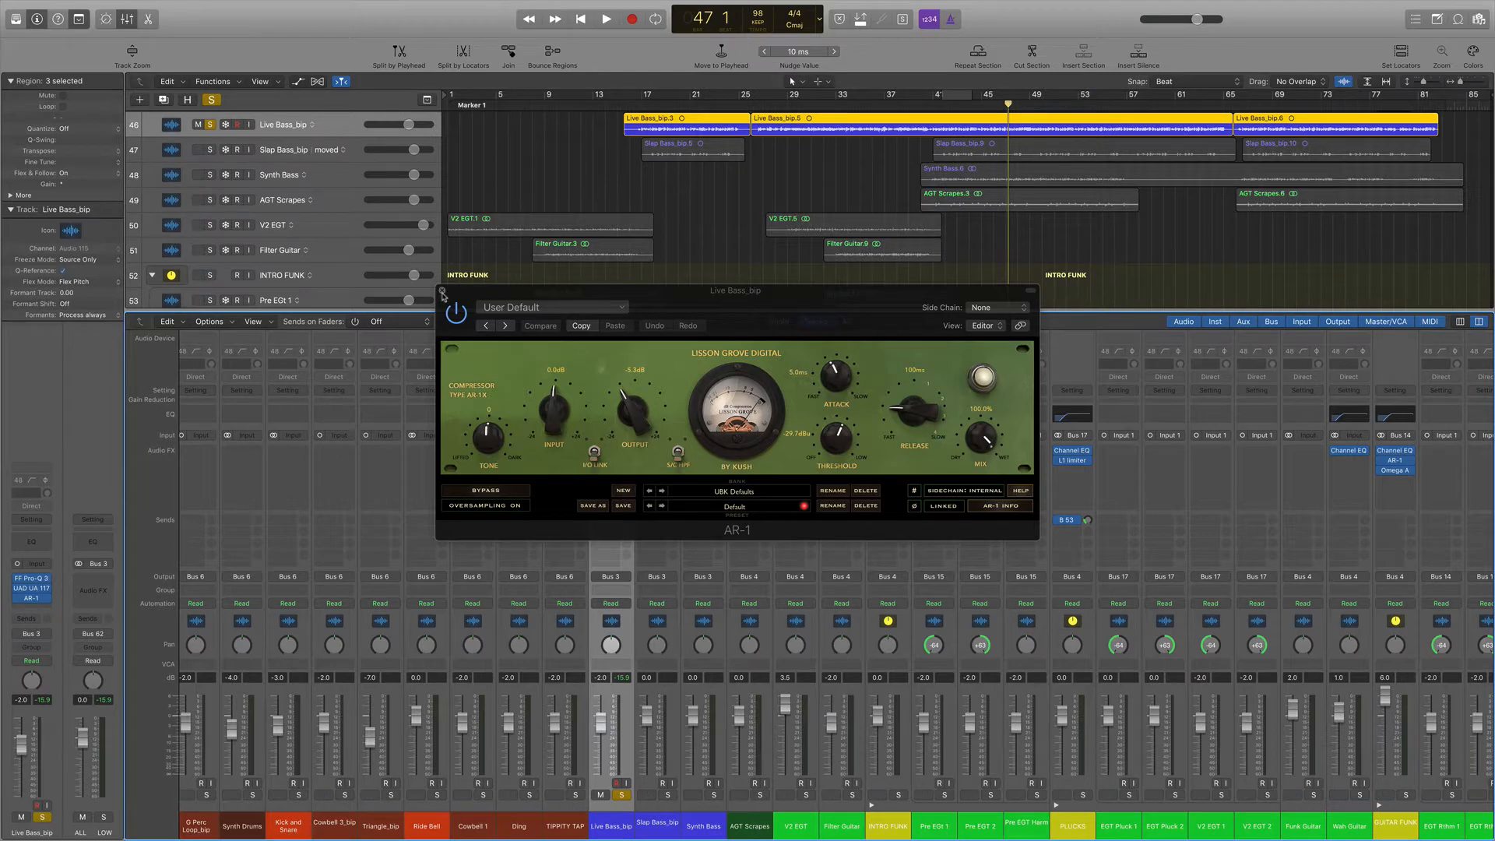
{"action": "left_click", "coordinate": [443, 293]}
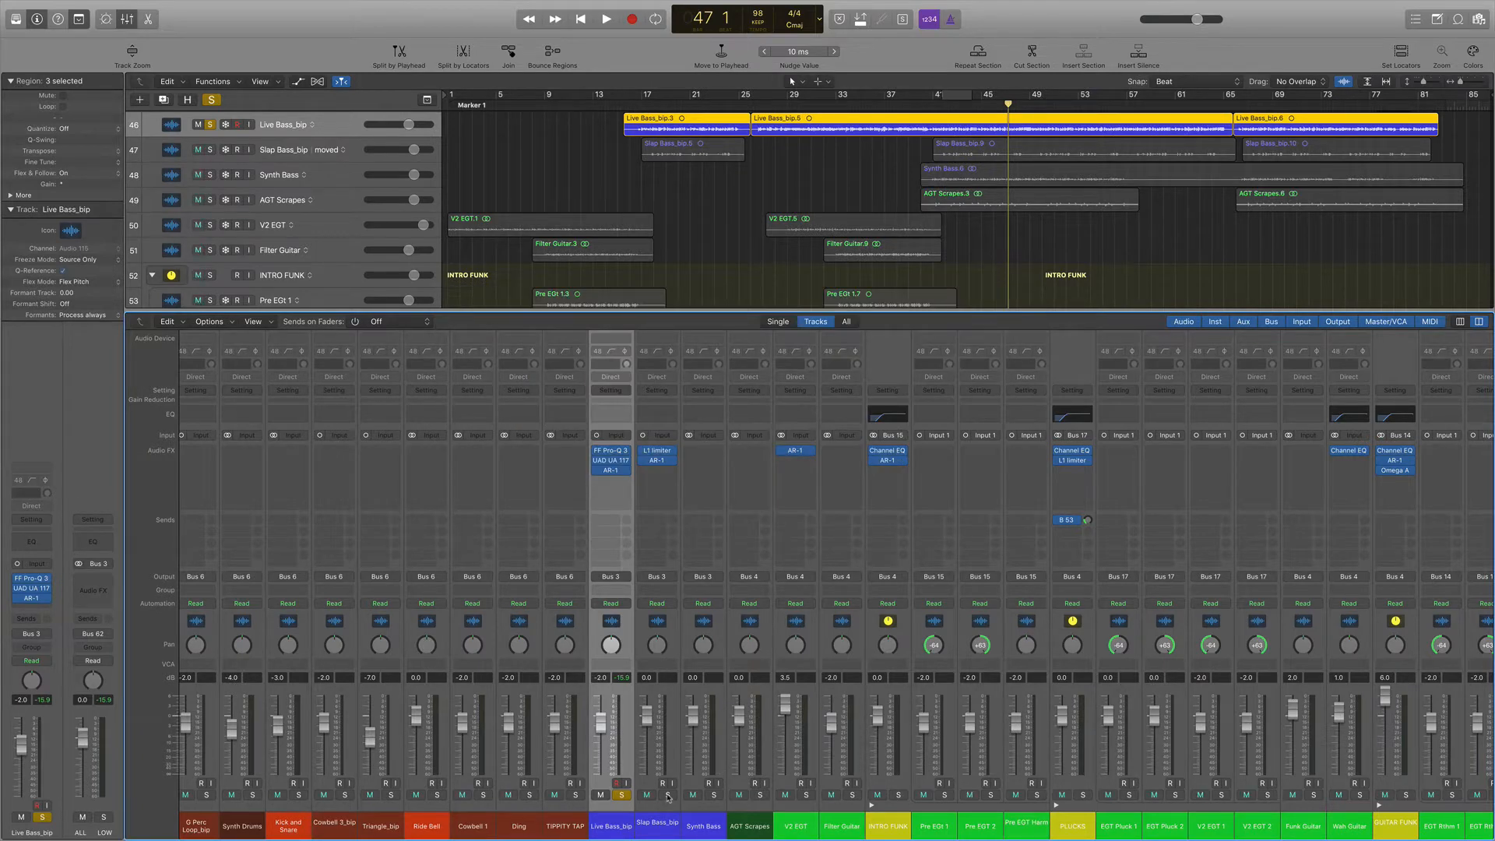
Solo Slap Bass_bip in place of Live Bass_bip, open its L1 limiter, and play from bar 43.
{"action": "left_click", "coordinate": [667, 795]}
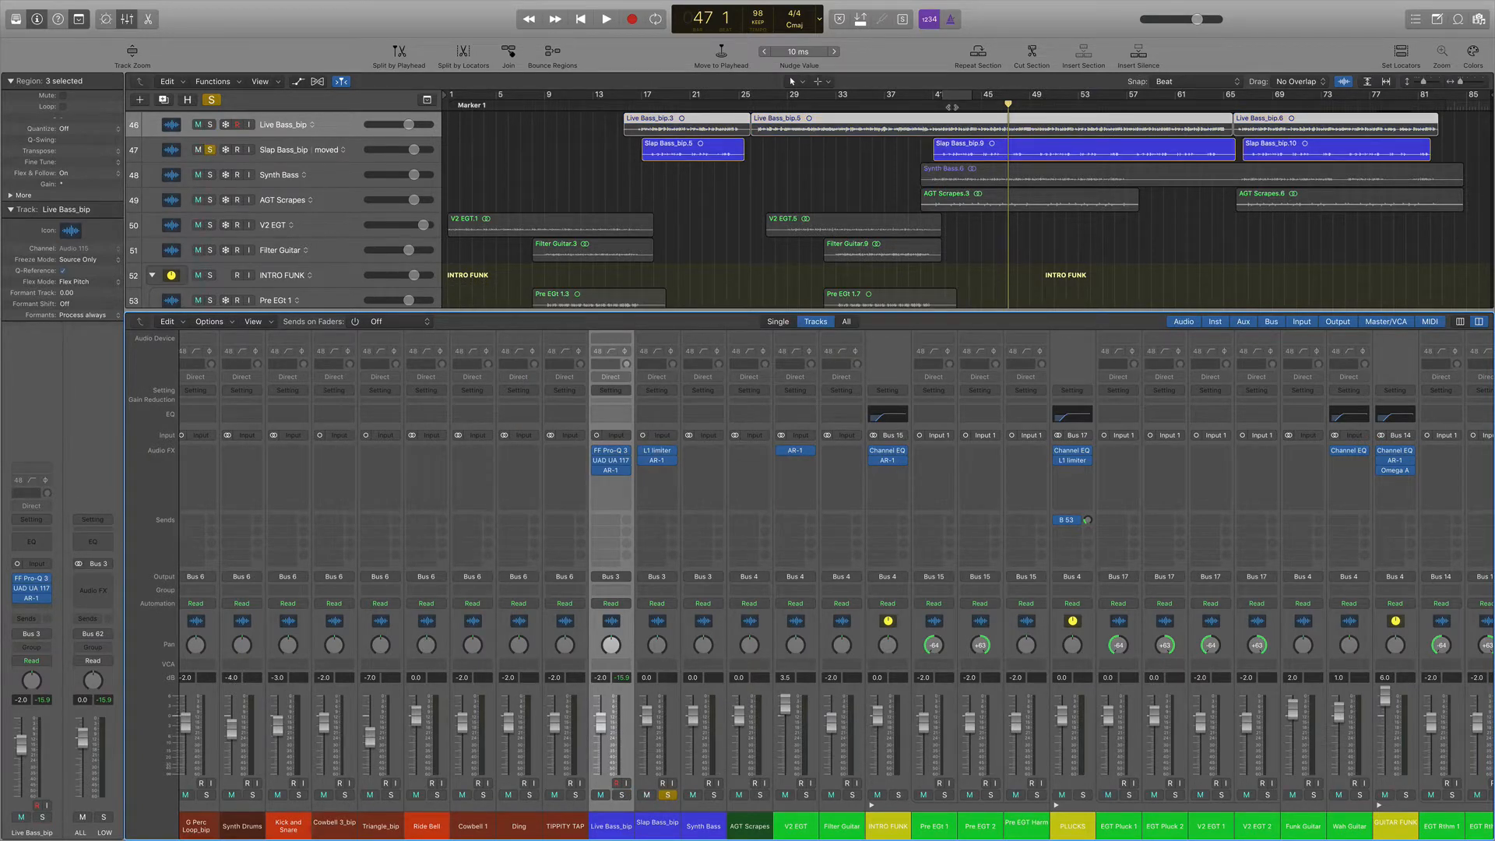
{"action": "left_click", "coordinate": [658, 451]}
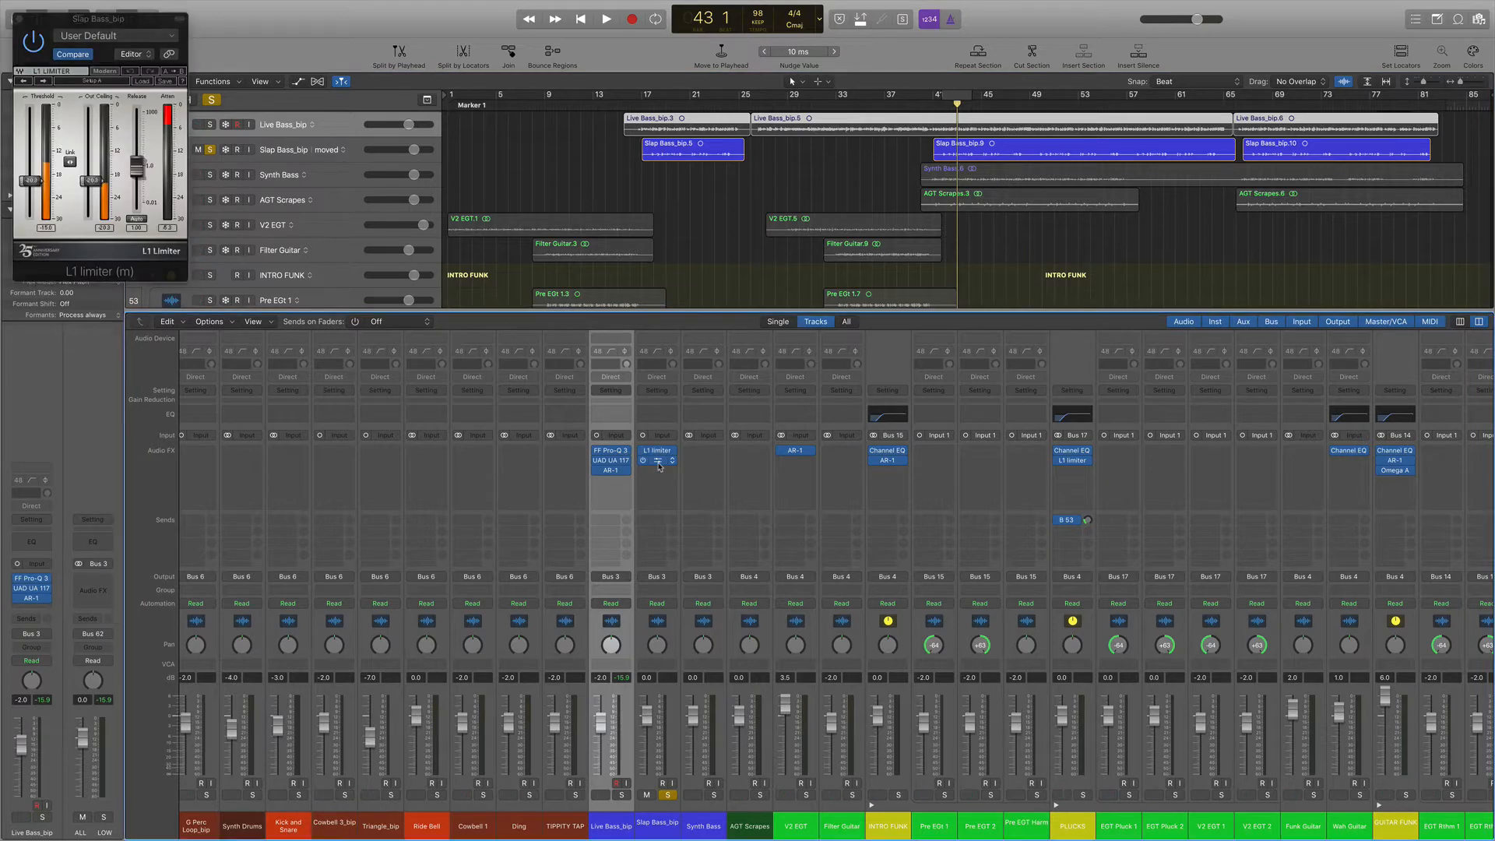
{"action": "left_click", "coordinate": [657, 463]}
{"action": "key", "text": "space"}
View the AR-1 compressor on Slap Bass_bip beside the limiter, then close both plug-ins and stop playback.
{"action": "left_click", "coordinate": [655, 463]}
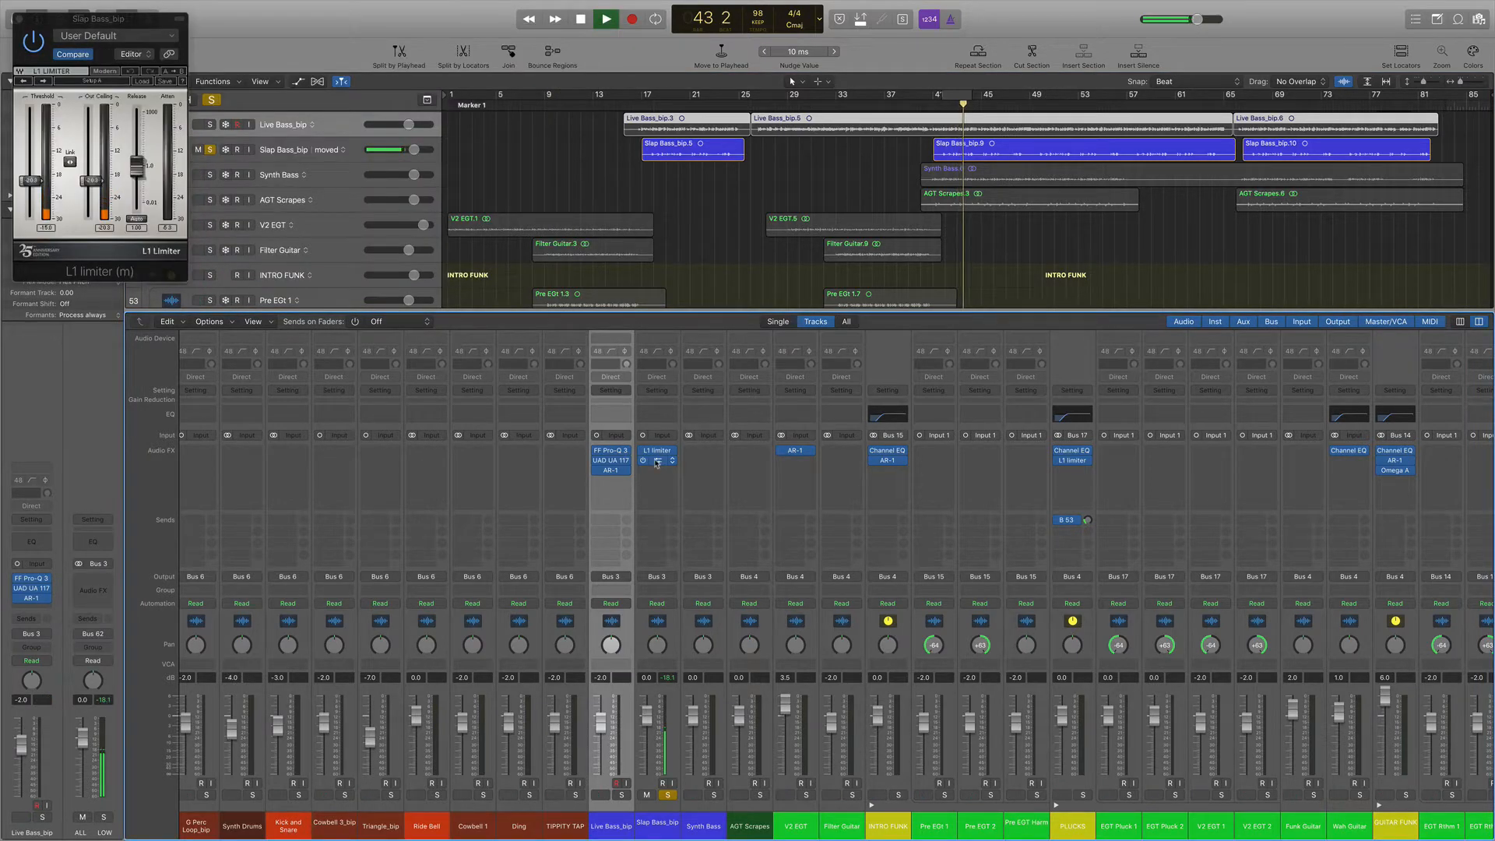
{"action": "left_click", "coordinate": [656, 462]}
{"action": "left_click_drag", "start_coordinate": [347, 40], "coordinate": [560, 47]}
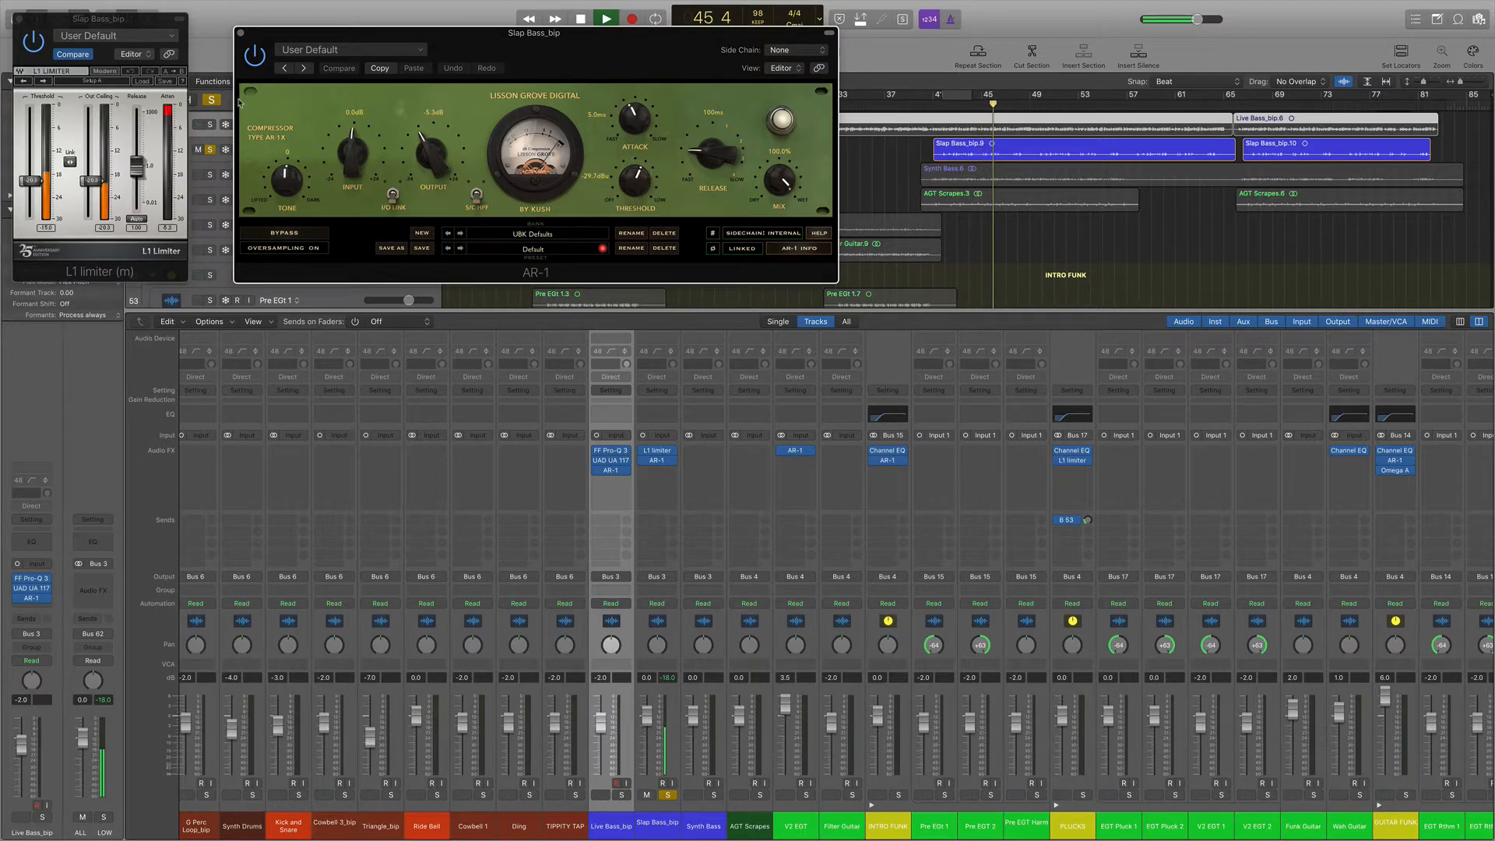
{"action": "left_click", "coordinate": [239, 35]}
{"action": "left_click", "coordinate": [19, 18]}
{"action": "key", "text": "space"}
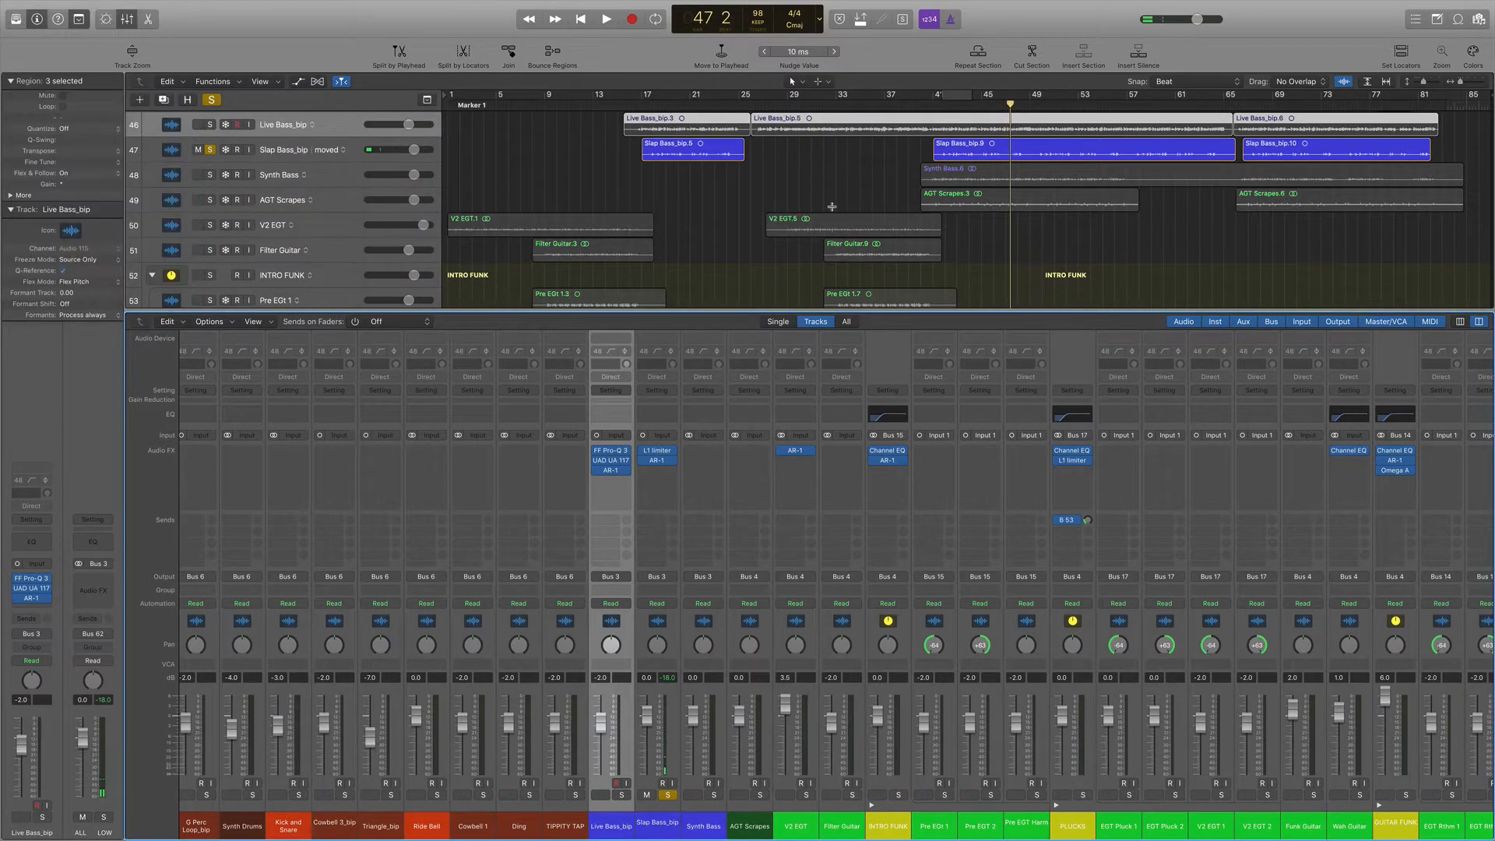
Turn on the existing cycle range near bar 42 and loop the Synth Bass soloed in place of Slap Bass_bip.
{"action": "left_click", "coordinate": [956, 98]}
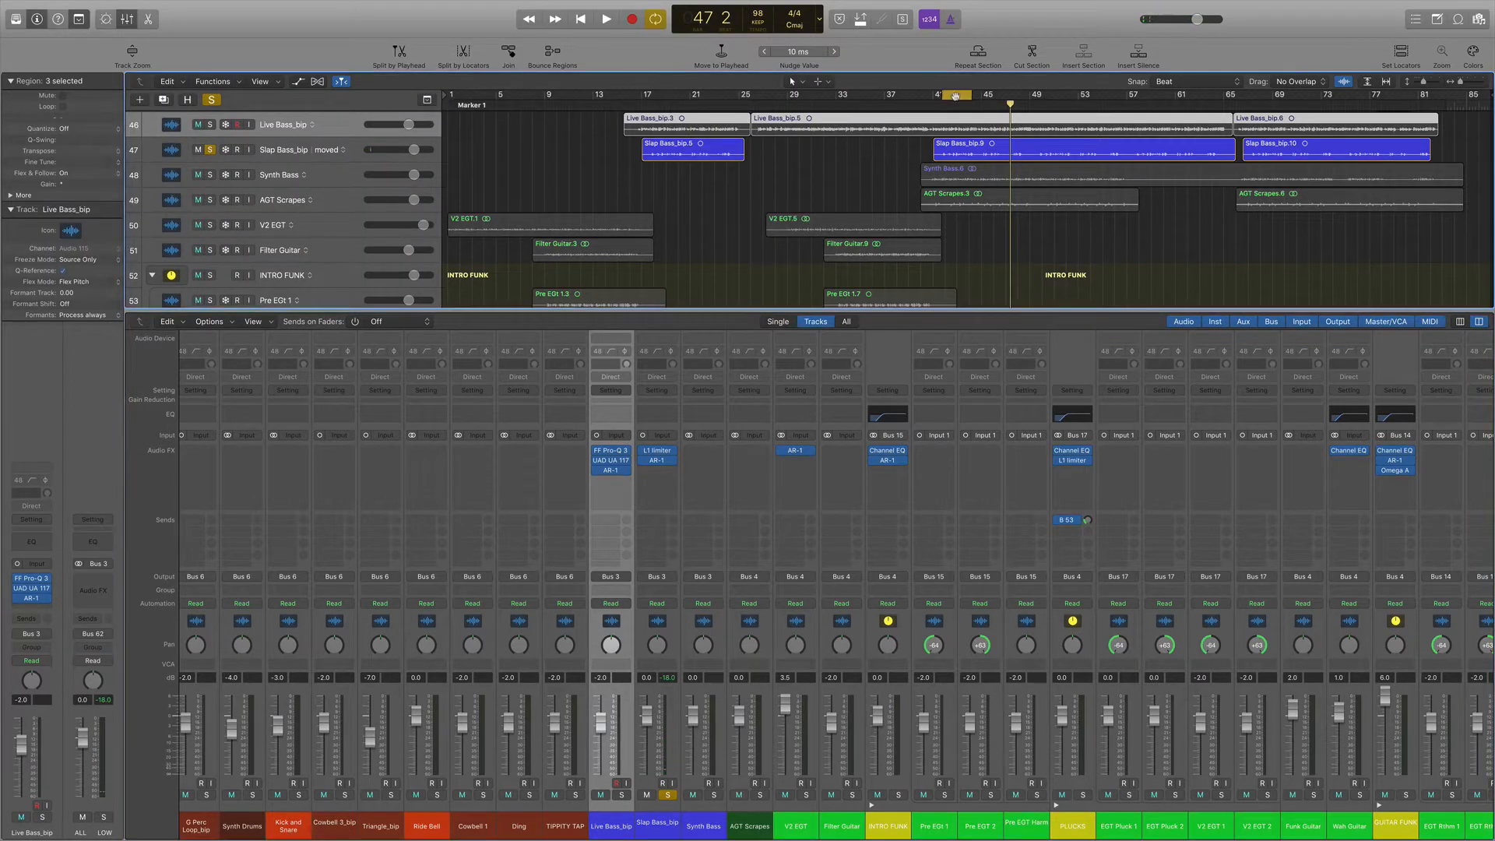
{"action": "left_click", "coordinate": [714, 795]}
{"action": "key", "text": "space"}
{"action": "left_click", "coordinate": [667, 795]}
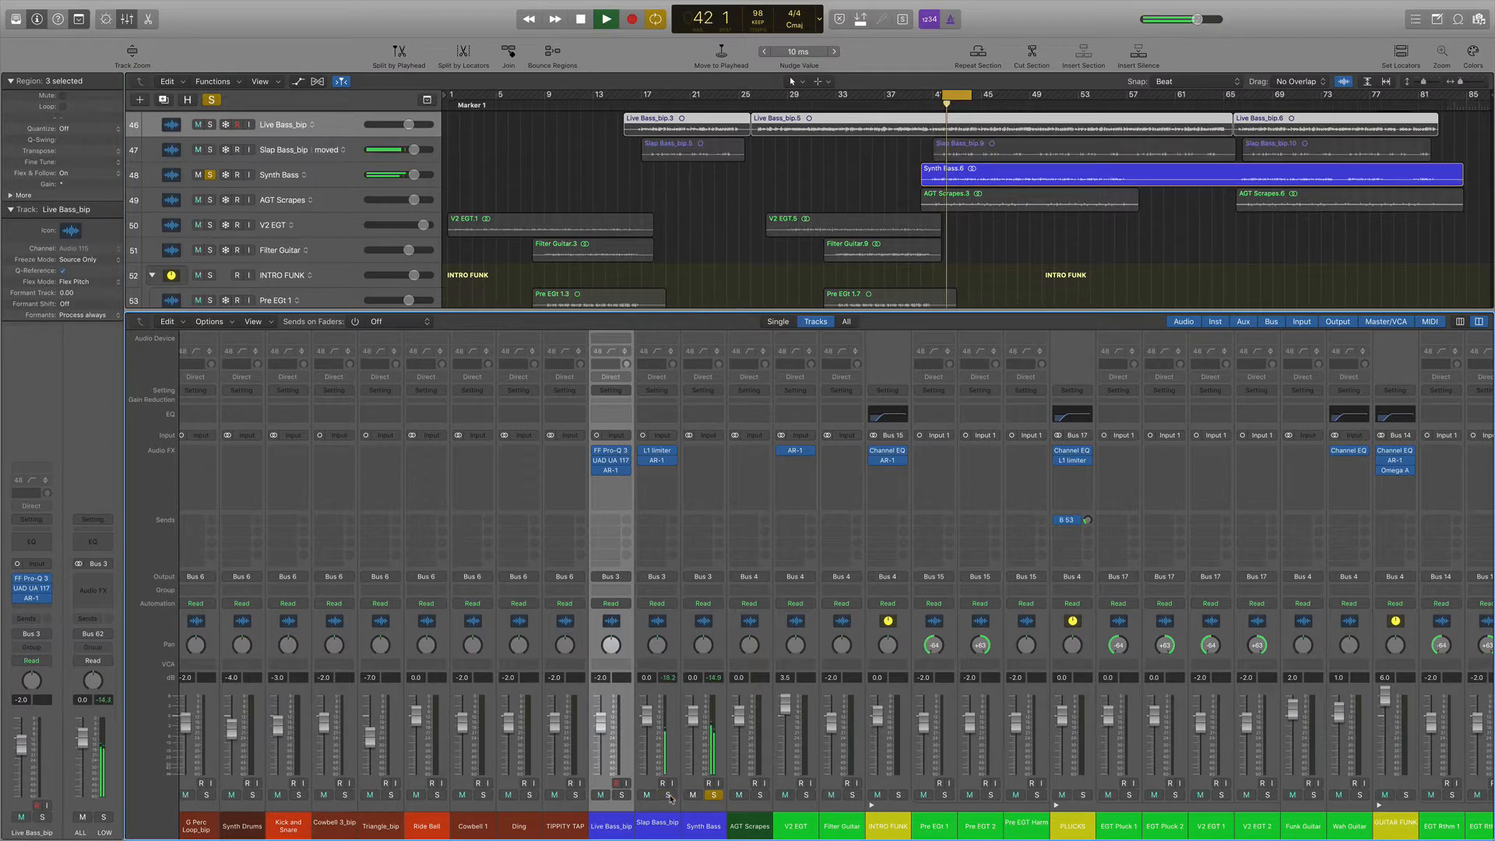
Add Slap Bass_bip and Live Bass_bip to the Synth Bass solo to hear all three basses together, then stop playback.
{"action": "left_click", "coordinate": [667, 795]}
{"action": "left_click", "coordinate": [621, 795]}
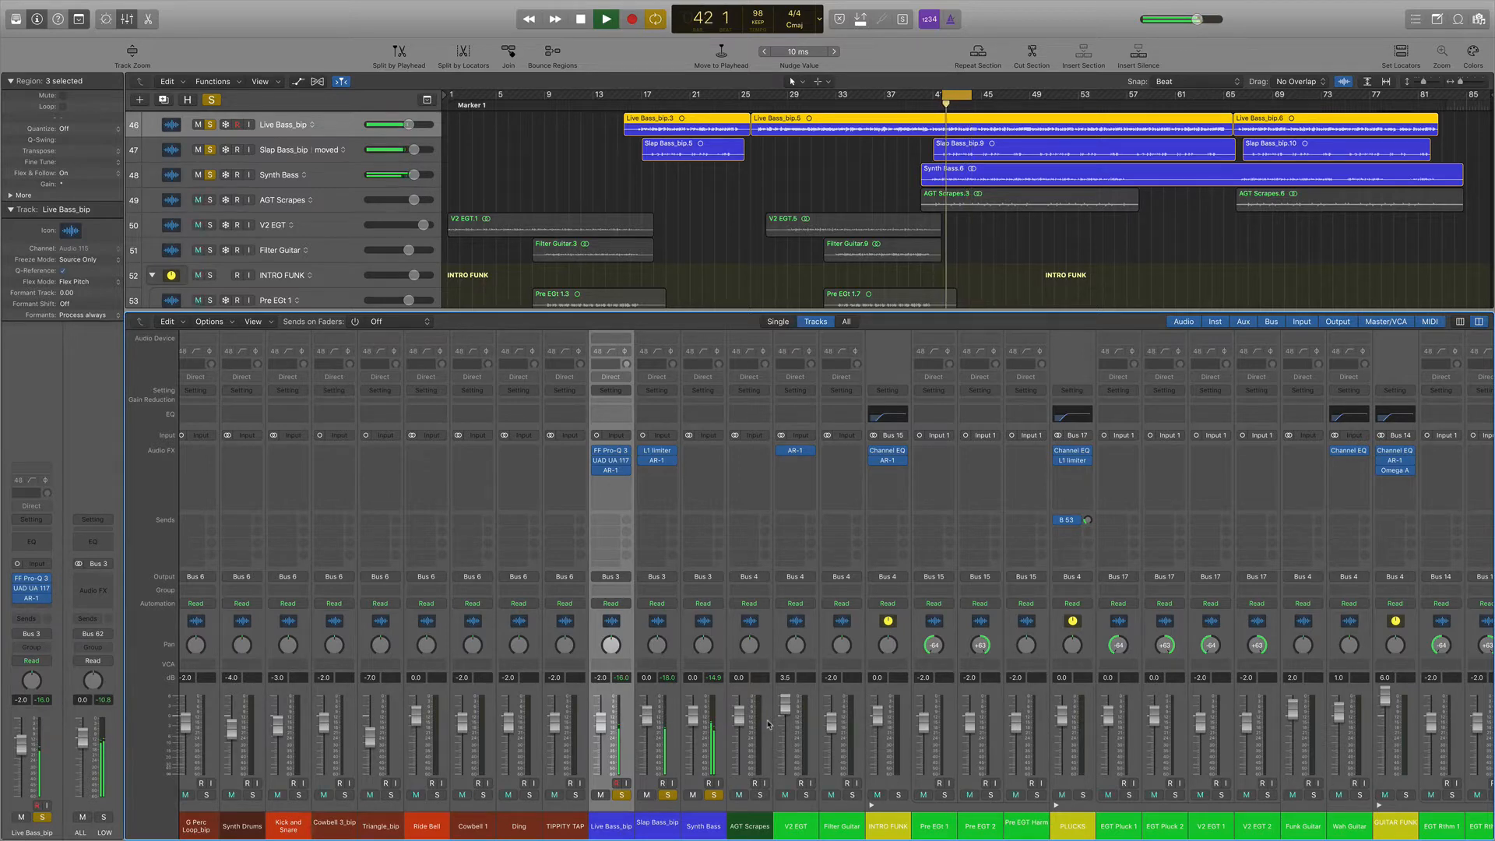
{"action": "key", "text": "space"}
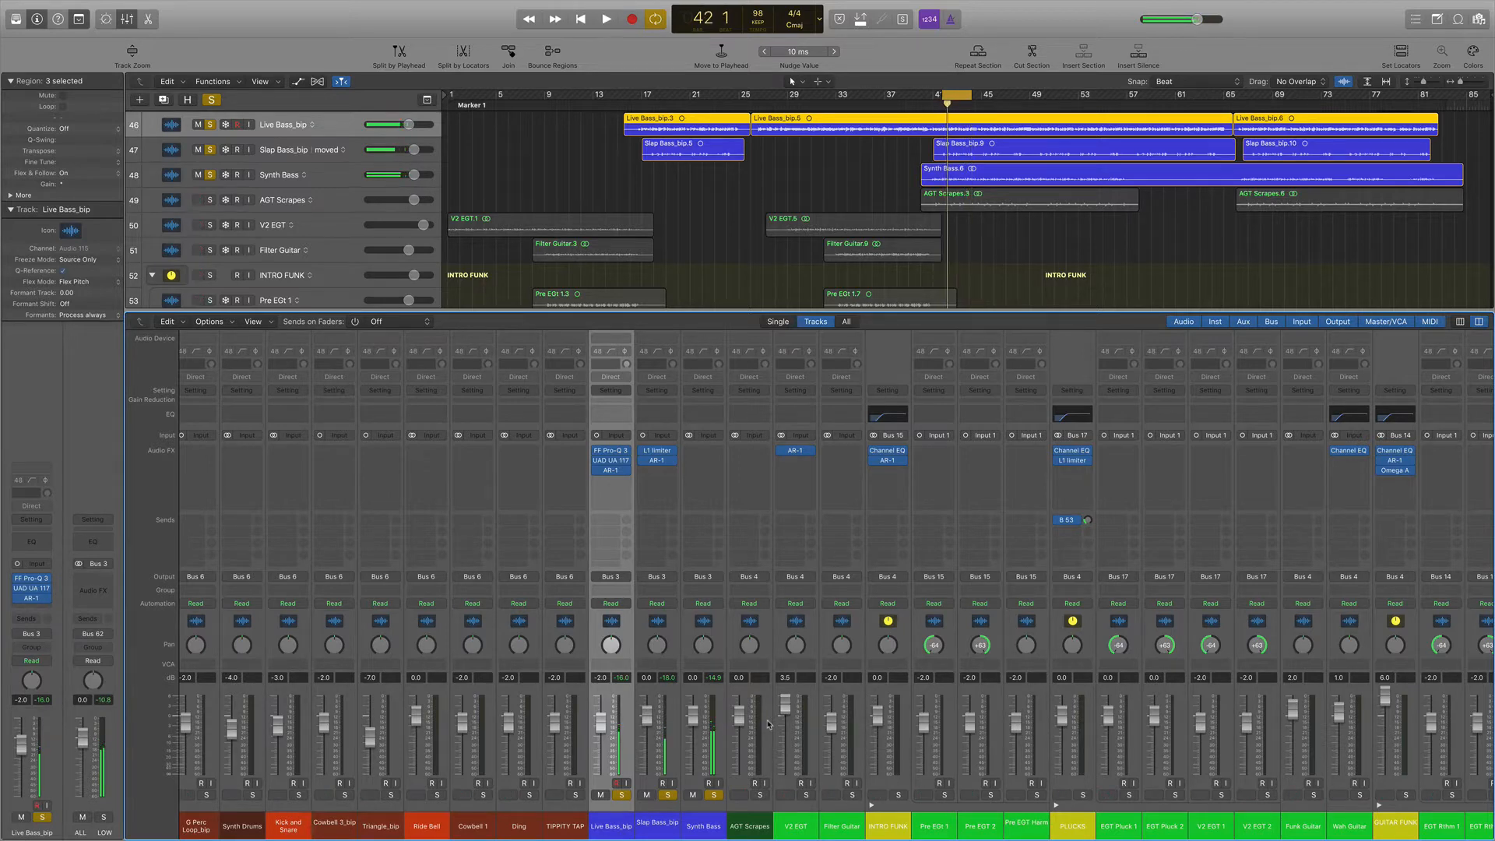
Clear the solos on all three bass channels and turn off cycle mode.
{"action": "left_click", "coordinate": [623, 794]}
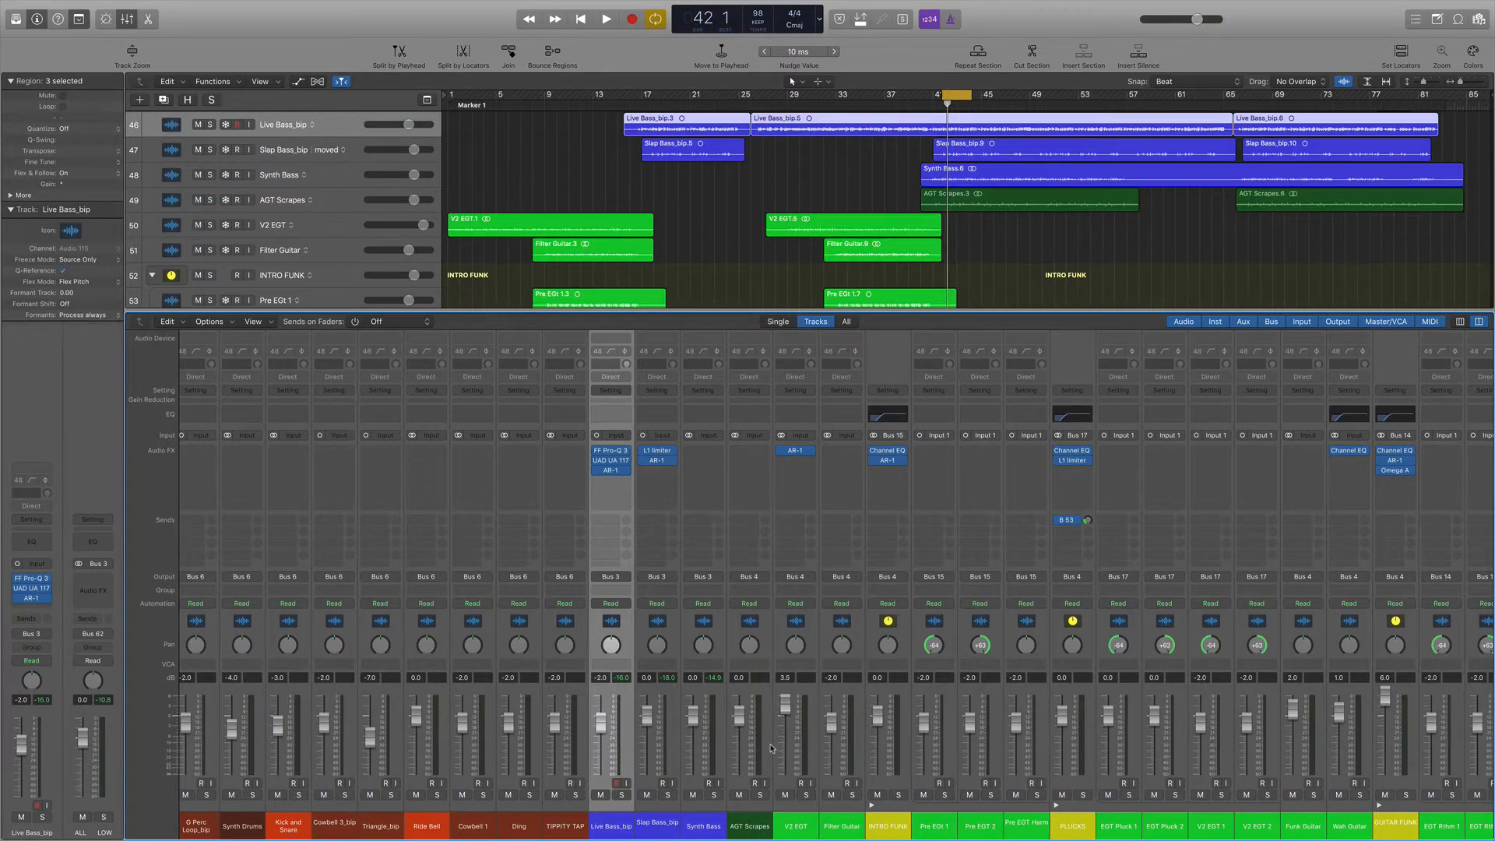
{"action": "key", "text": "c"}
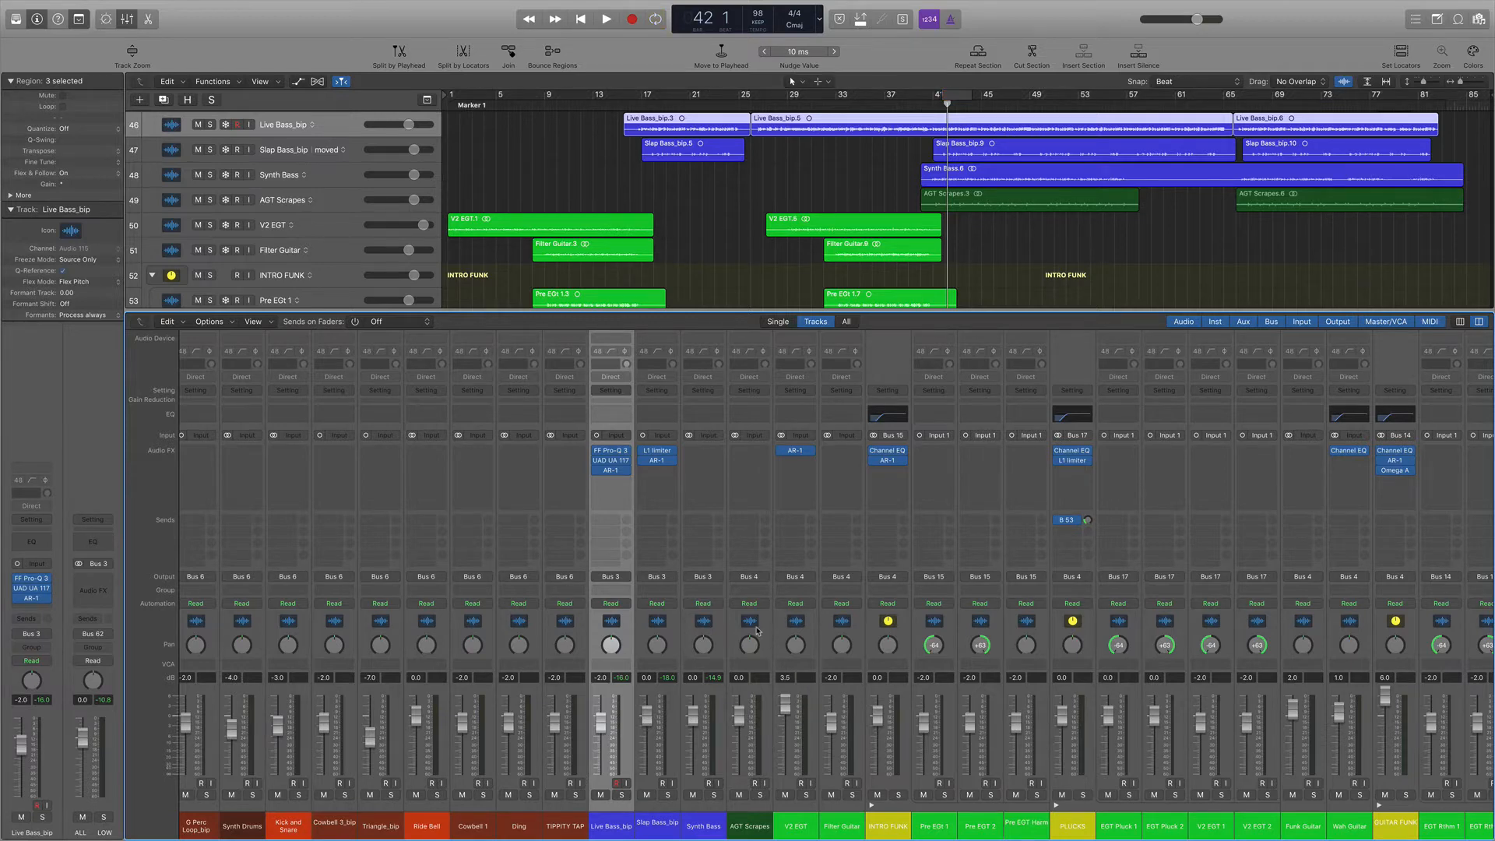
Play the song from bar 42 with the vocal channels muted, unmute them to hear the full arrangement, then stop playback.
{"action": "left_click", "coordinate": [757, 630]}
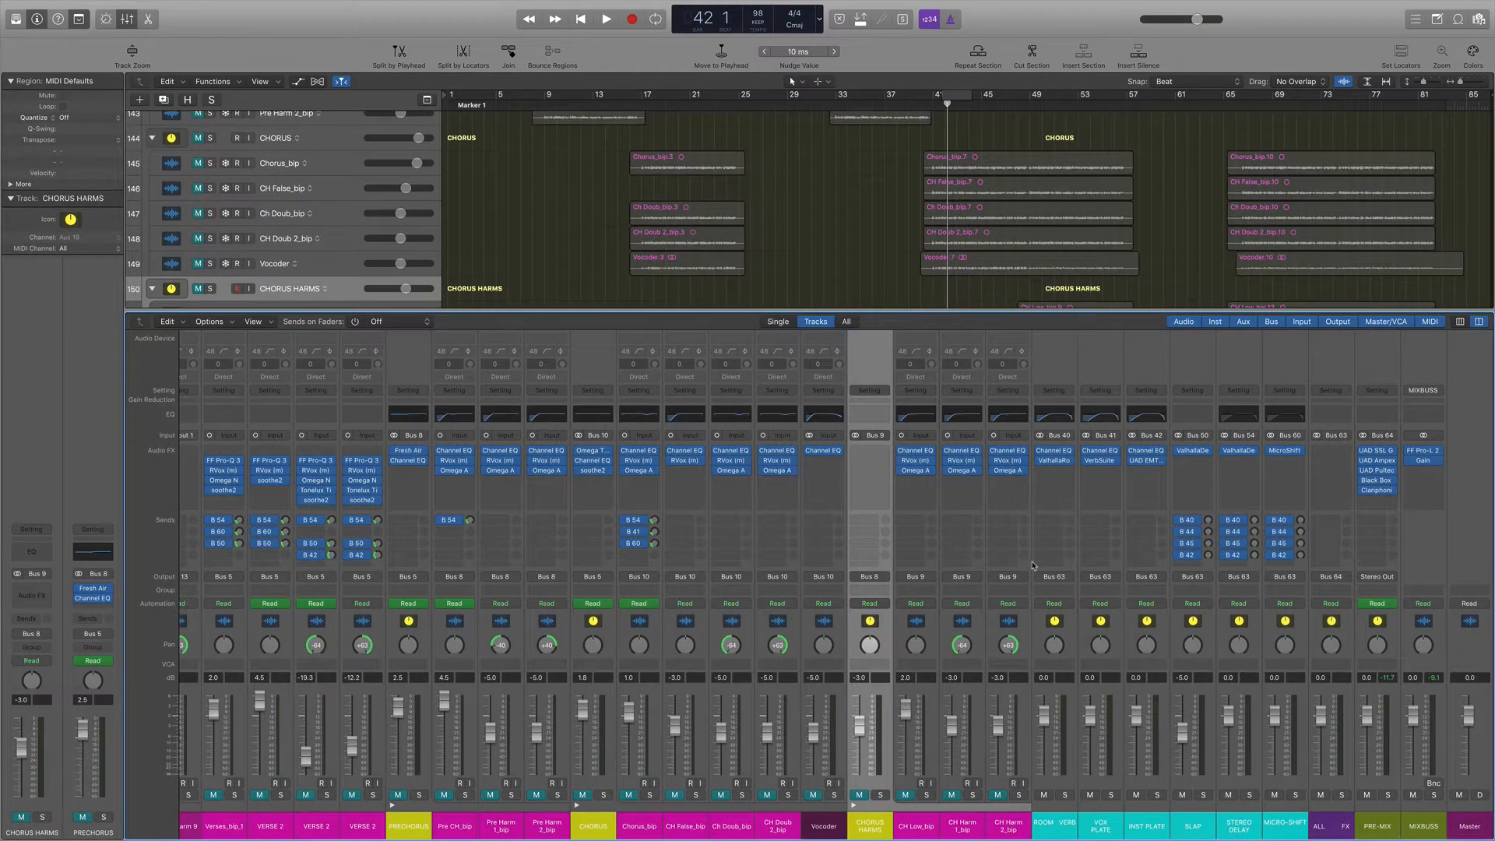
{"action": "key", "text": "space"}
{"action": "key", "text": "x"}
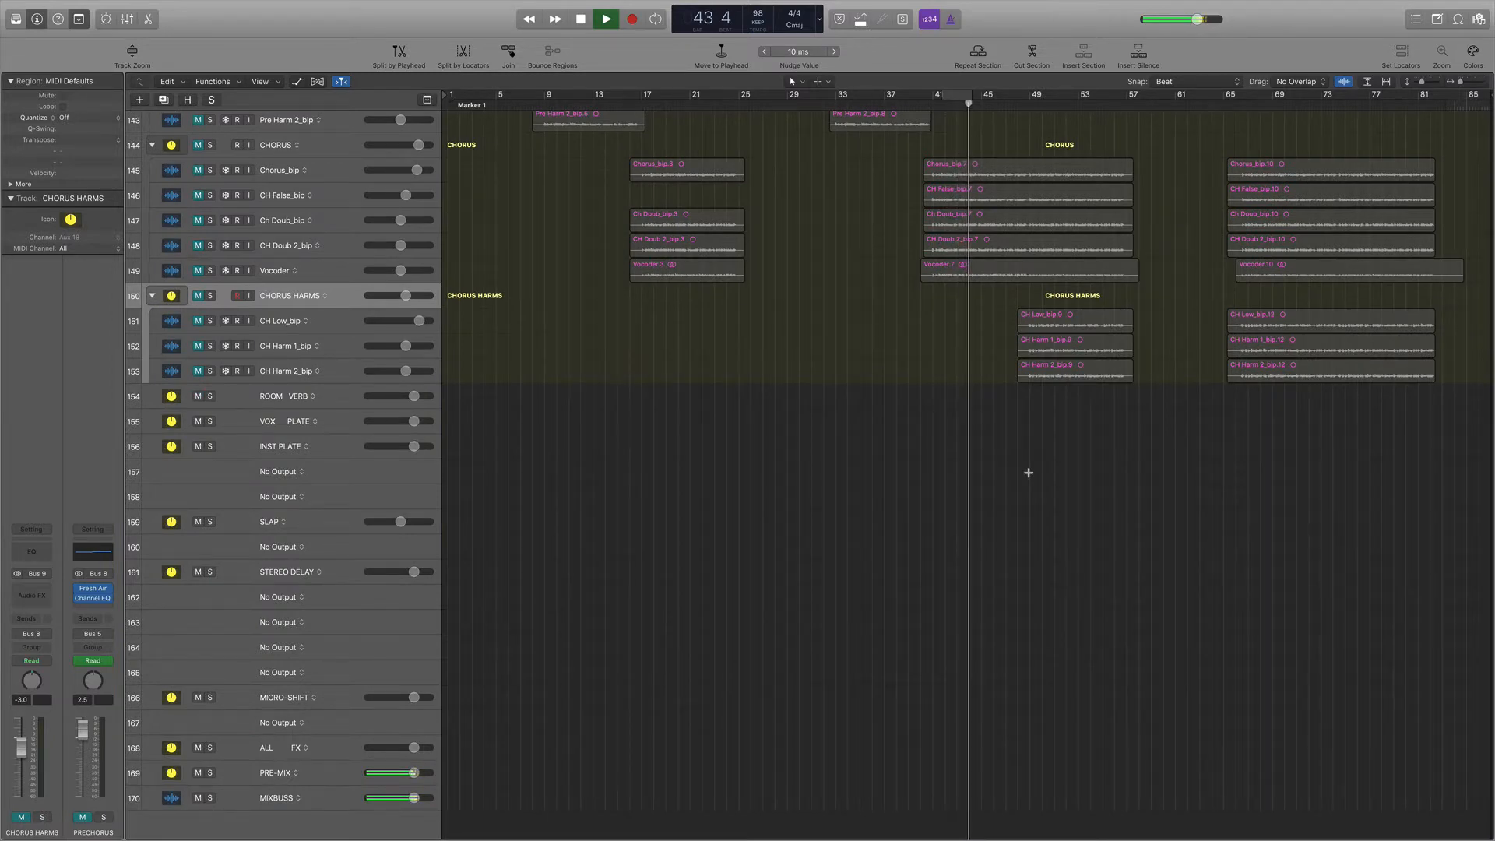
{"action": "key", "text": "x"}
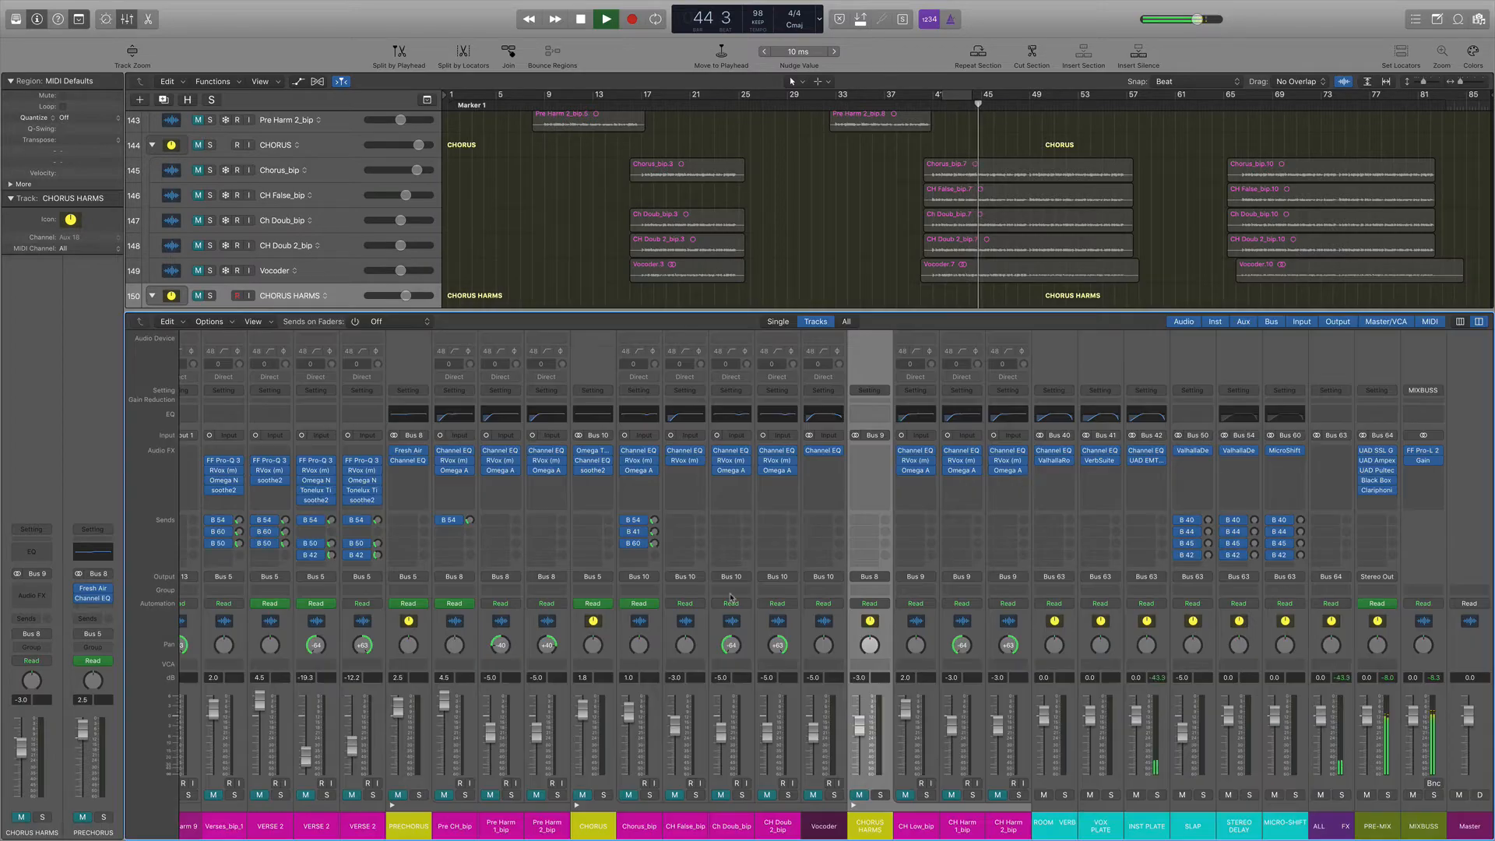
{"action": "scroll", "coordinate": [730, 596], "scroll_direction": "left", "scroll_amount": 15}
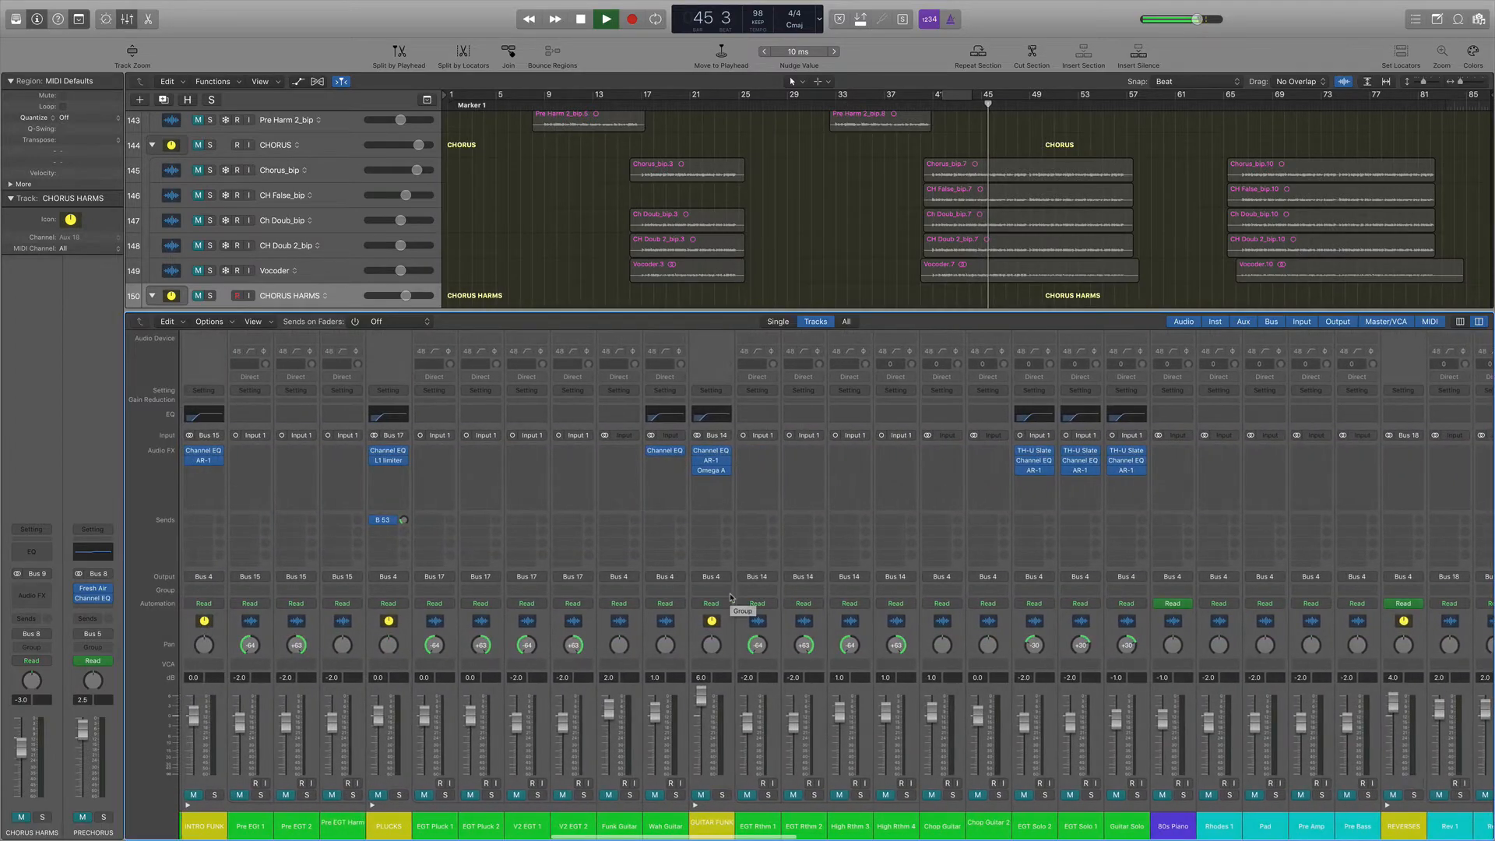
{"action": "scroll", "coordinate": [953, 779], "scroll_direction": "right", "scroll_amount": 15}
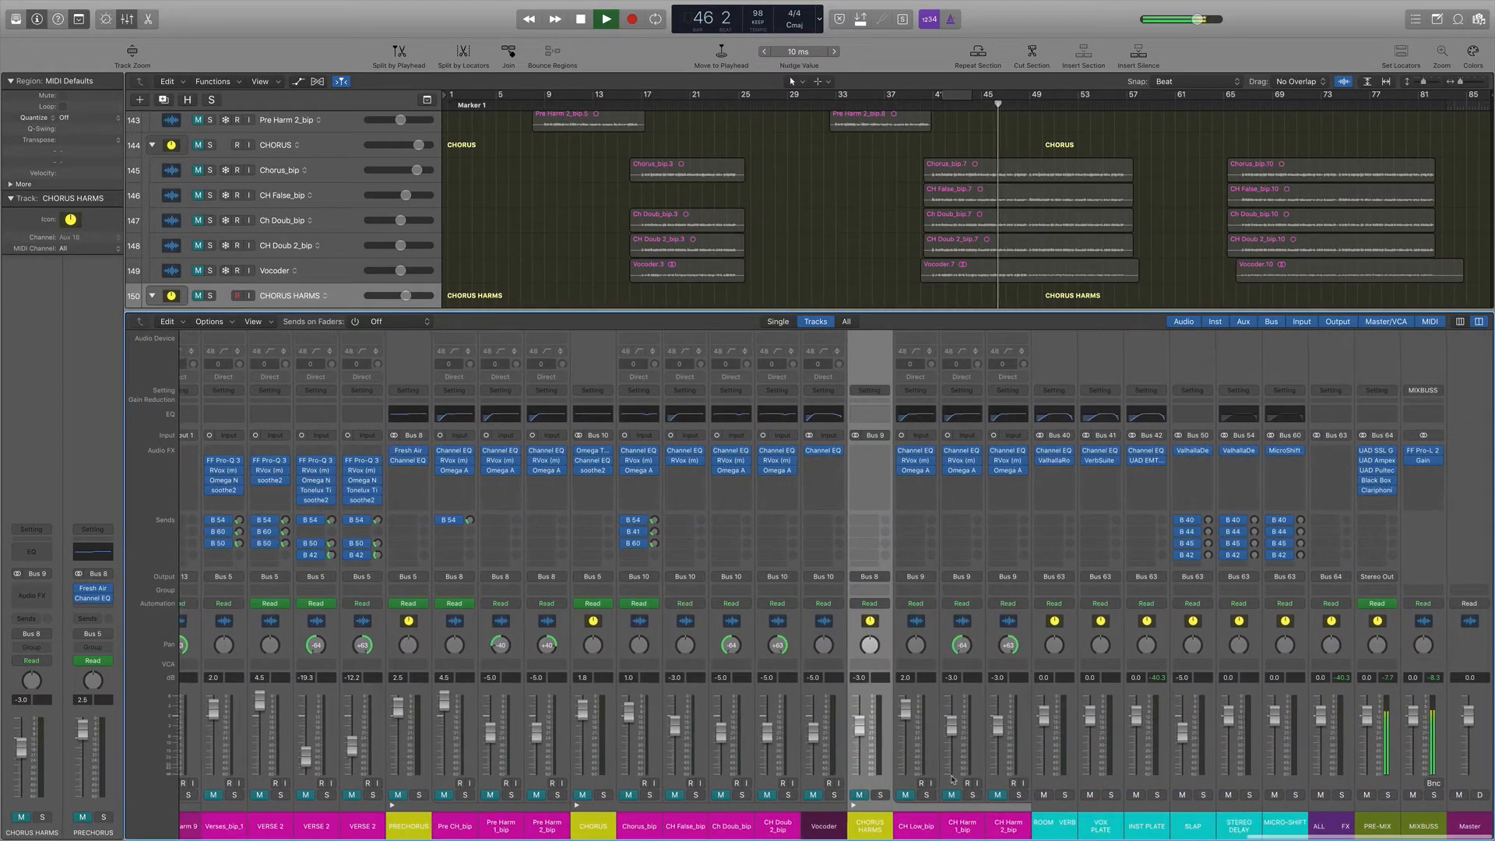
{"action": "left_click", "coordinate": [1000, 795]}
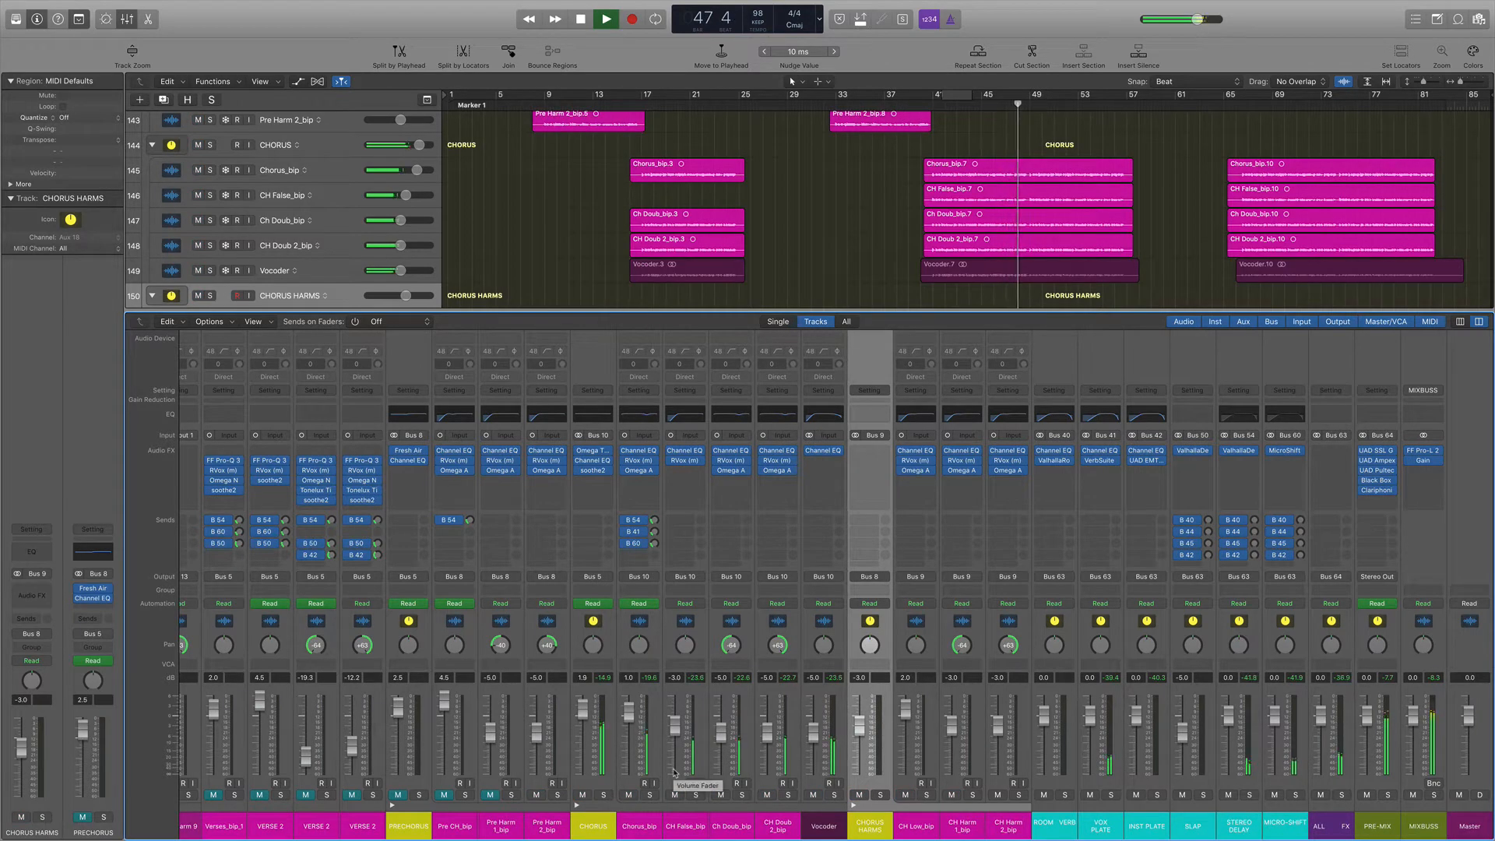
{"action": "key", "text": "space"}
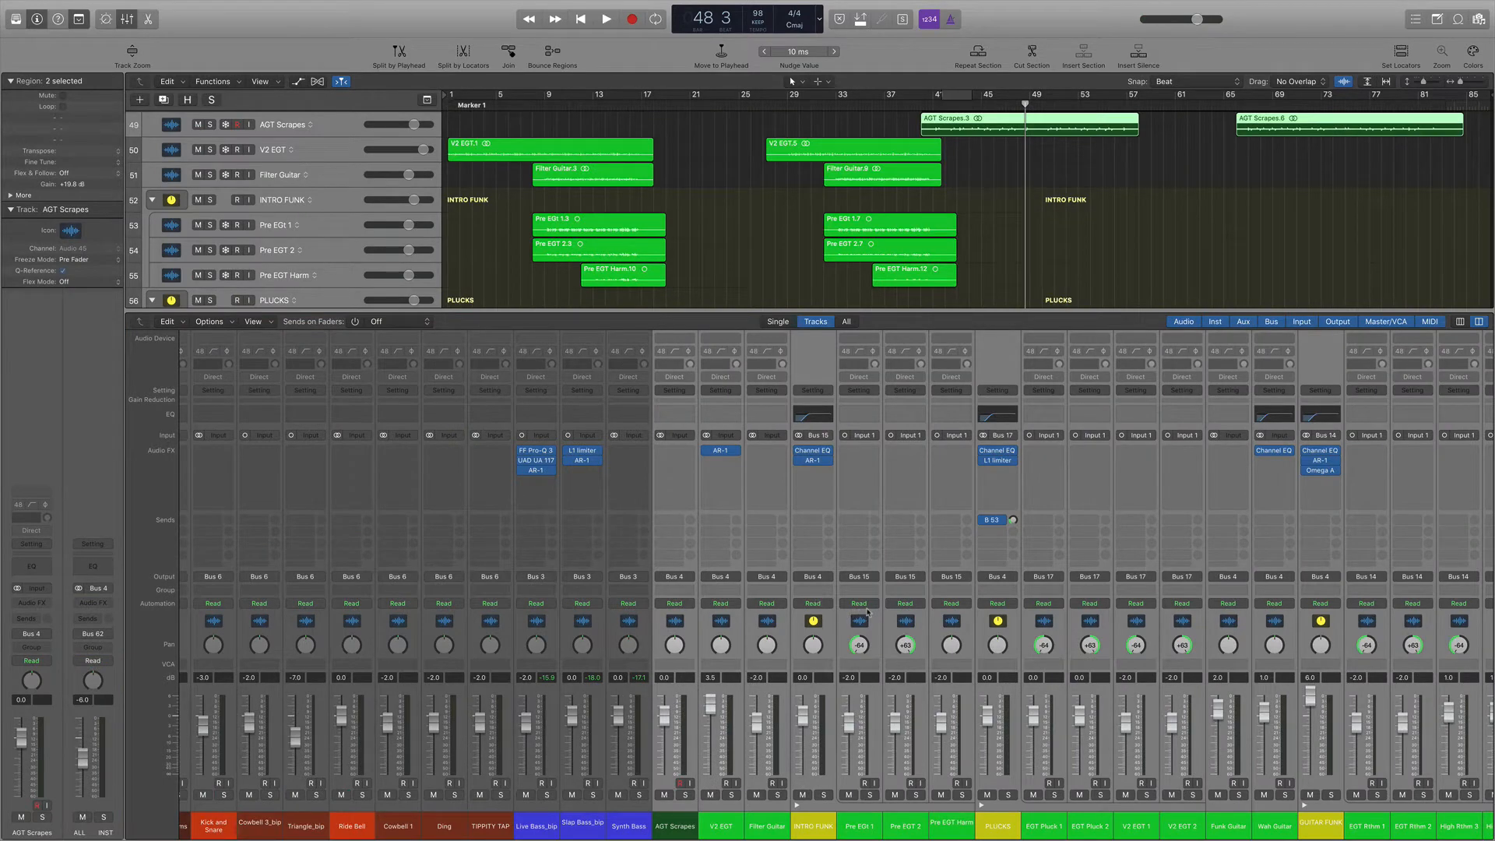
Look over the guitar and synth channels, and view the Channel EQ settings on Wah Guitar and EGT Solo 2.
{"action": "scroll", "coordinate": [868, 612], "scroll_direction": "right", "scroll_amount": 14}
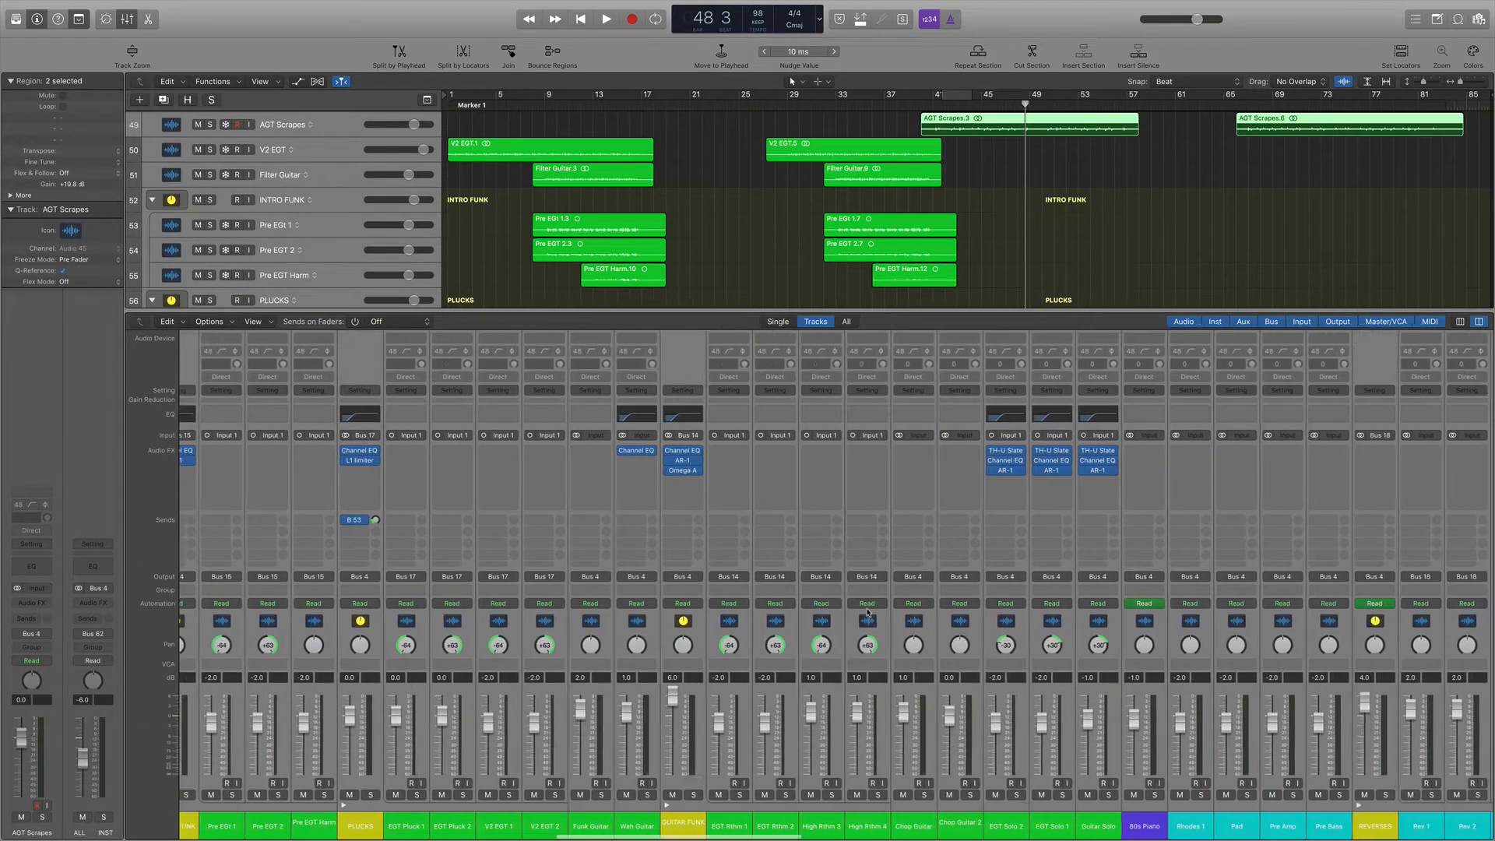
{"action": "scroll", "coordinate": [868, 612], "scroll_direction": "right", "scroll_amount": 20}
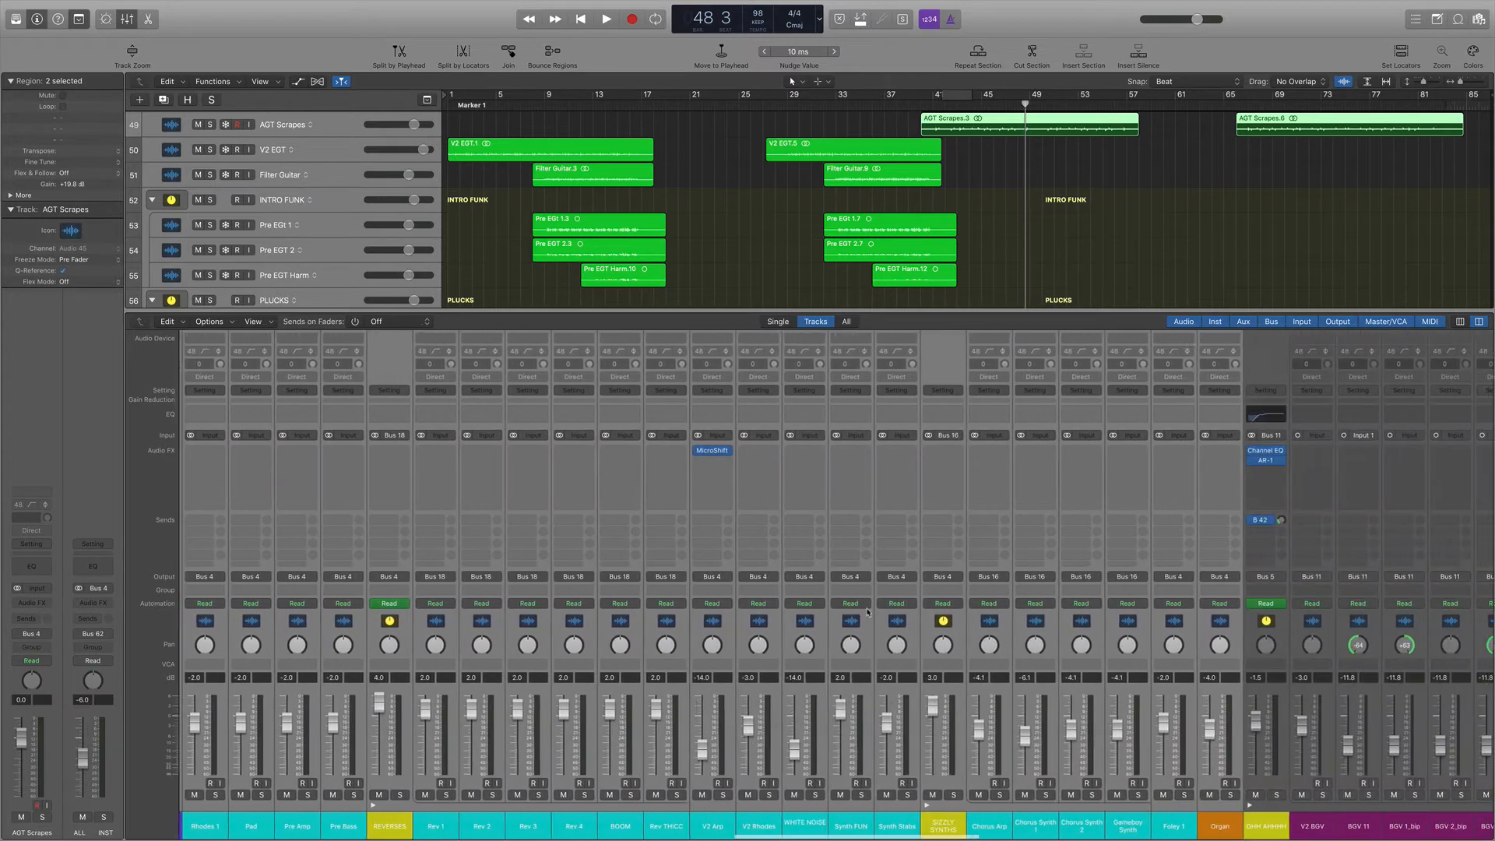
{"action": "scroll", "coordinate": [868, 613], "scroll_direction": "left", "scroll_amount": 19}
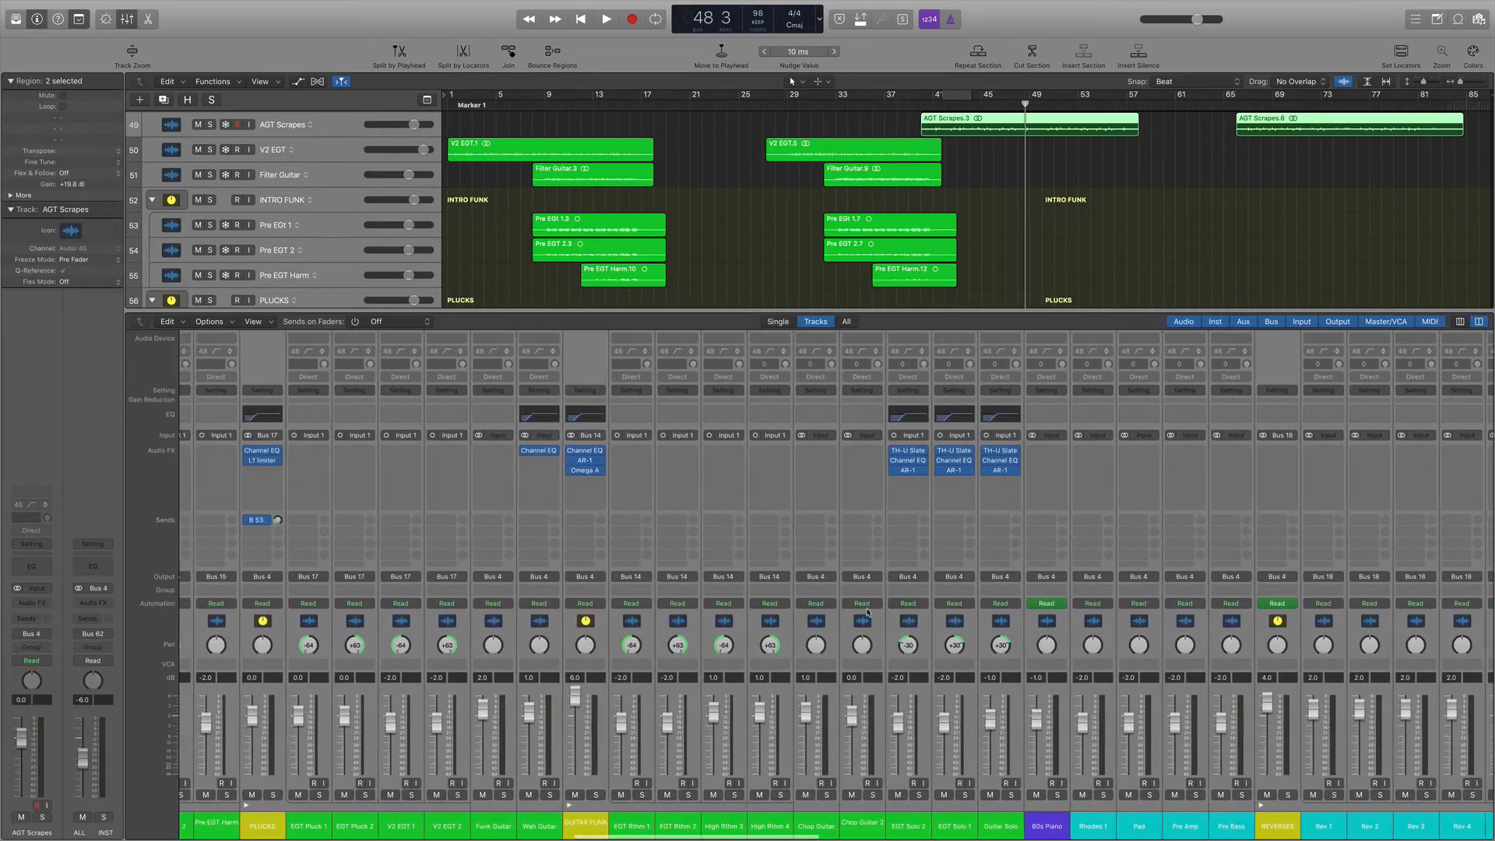
{"action": "scroll", "coordinate": [868, 613], "scroll_direction": "left", "scroll_amount": 11}
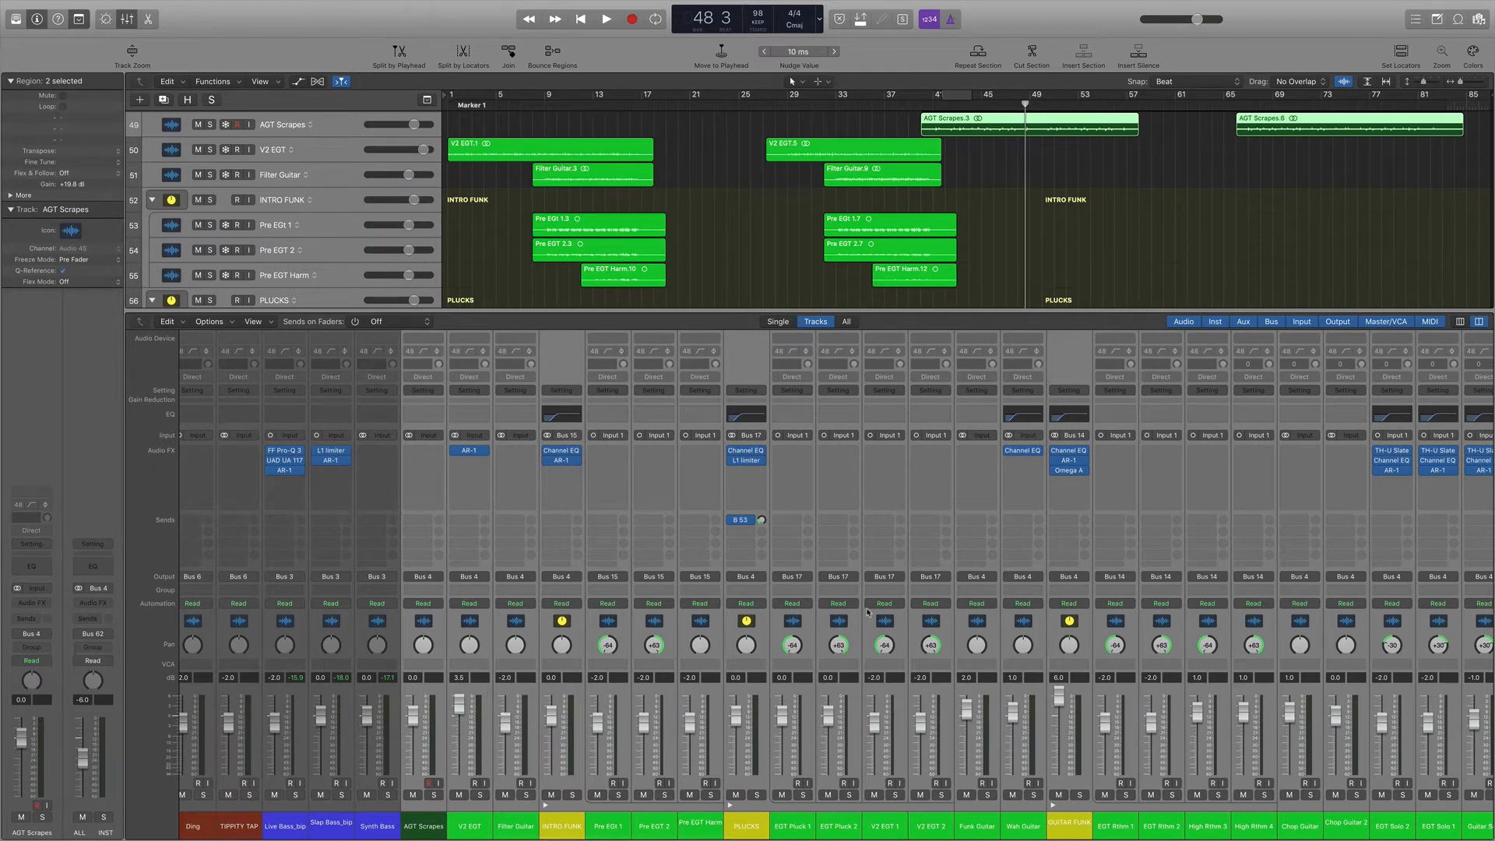
{"action": "scroll", "coordinate": [868, 612], "scroll_direction": "right", "scroll_amount": 6}
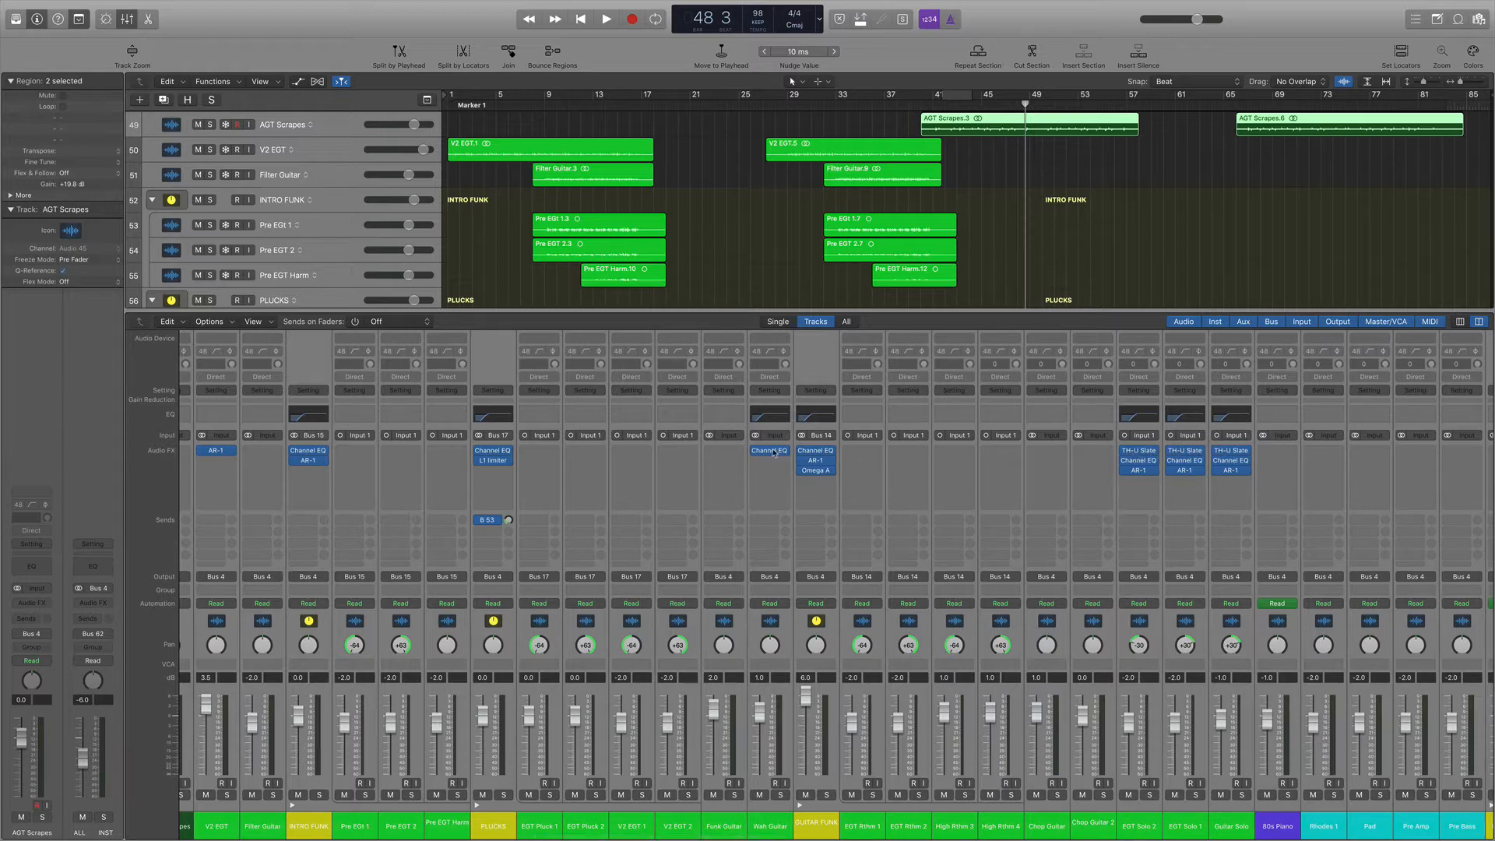
{"action": "left_click", "coordinate": [770, 452]}
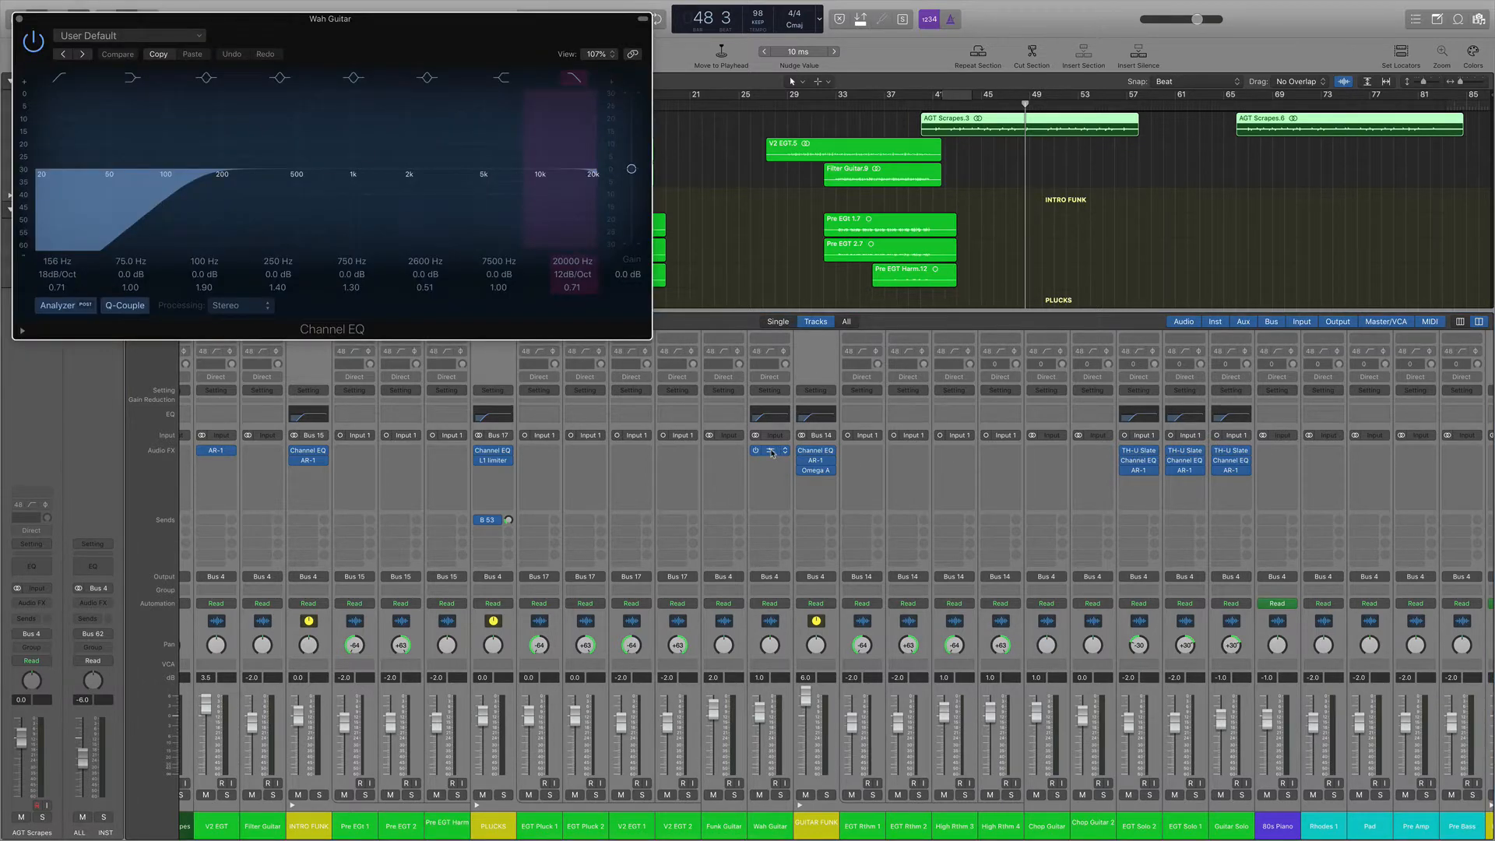
{"action": "left_click", "coordinate": [771, 451]}
{"action": "left_click", "coordinate": [503, 451]}
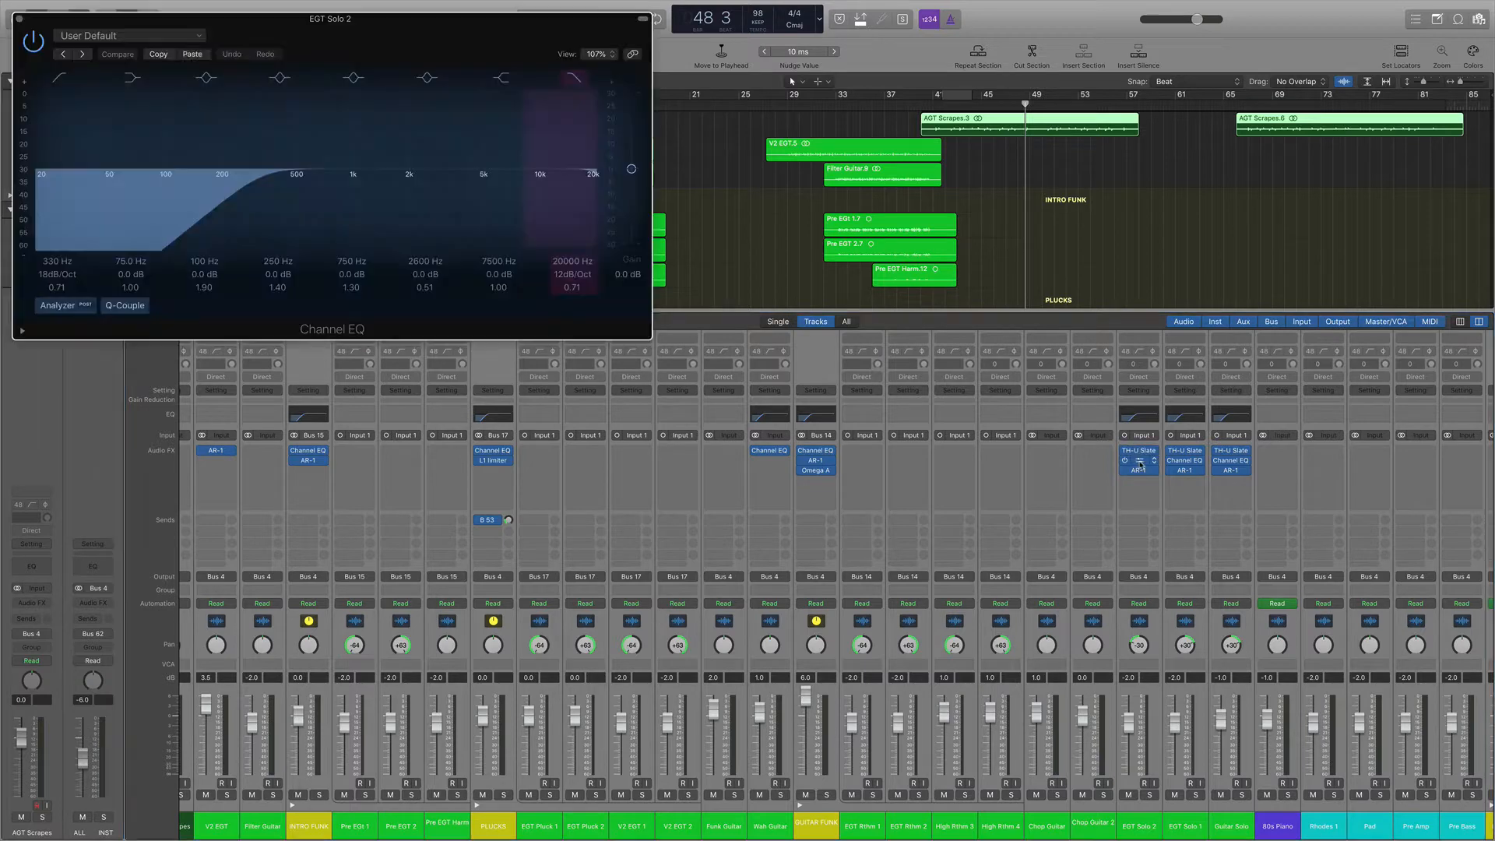
{"action": "left_click", "coordinate": [502, 451]}
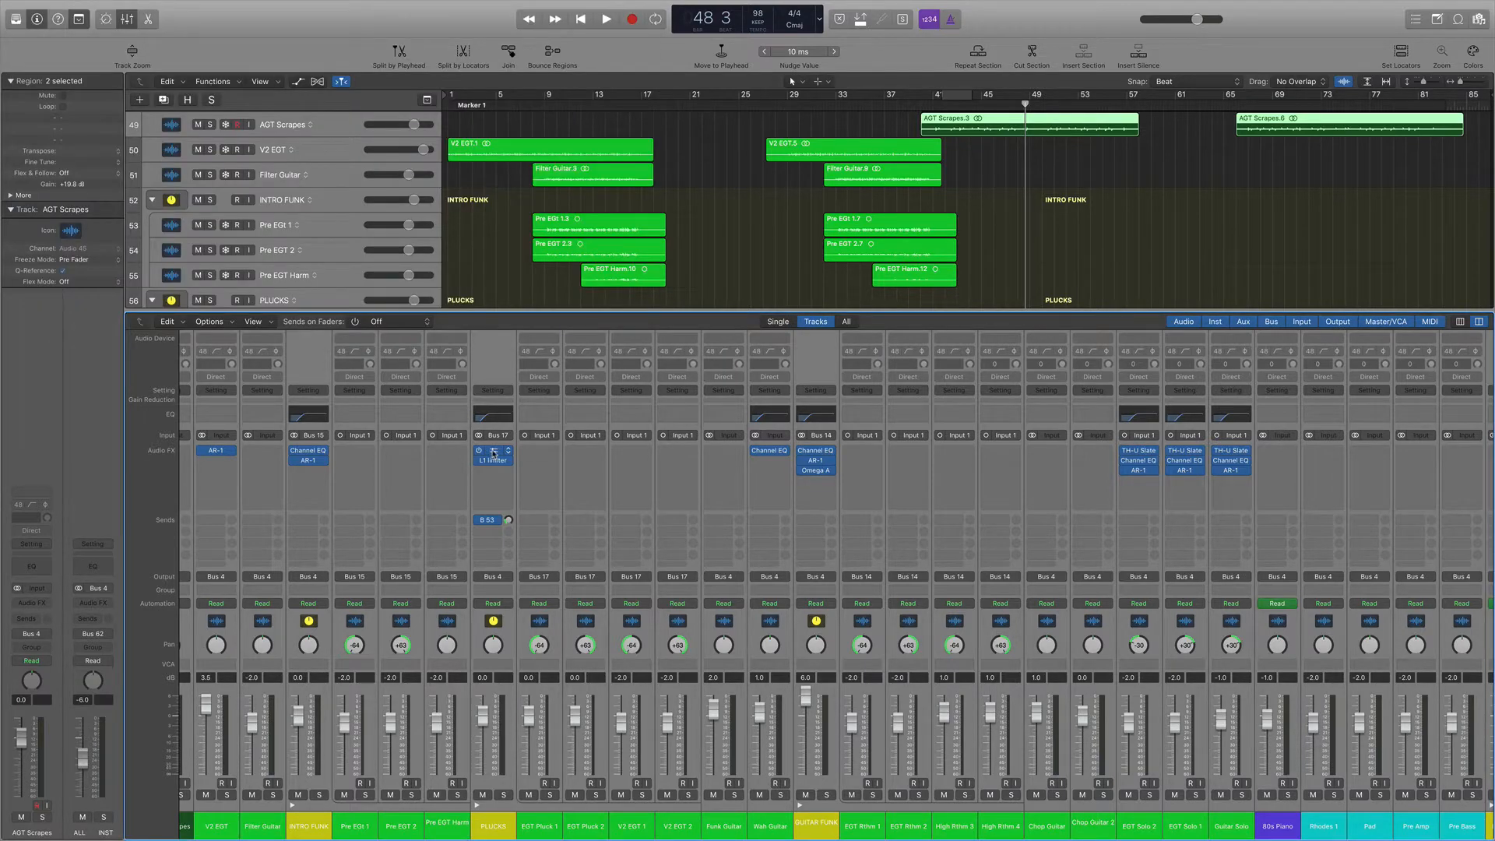
View the Channel EQs on the PLUCKS and INTRO FUNK stacks, then the AR-1 compressor on V2 EGT, closing each plug-in.
{"action": "left_click", "coordinate": [493, 452]}
{"action": "left_click", "coordinate": [493, 451]}
{"action": "scroll", "coordinate": [390, 462], "scroll_direction": "left", "scroll_amount": 6}
{"action": "scroll", "coordinate": [390, 462], "scroll_direction": "left", "scroll_amount": 1}
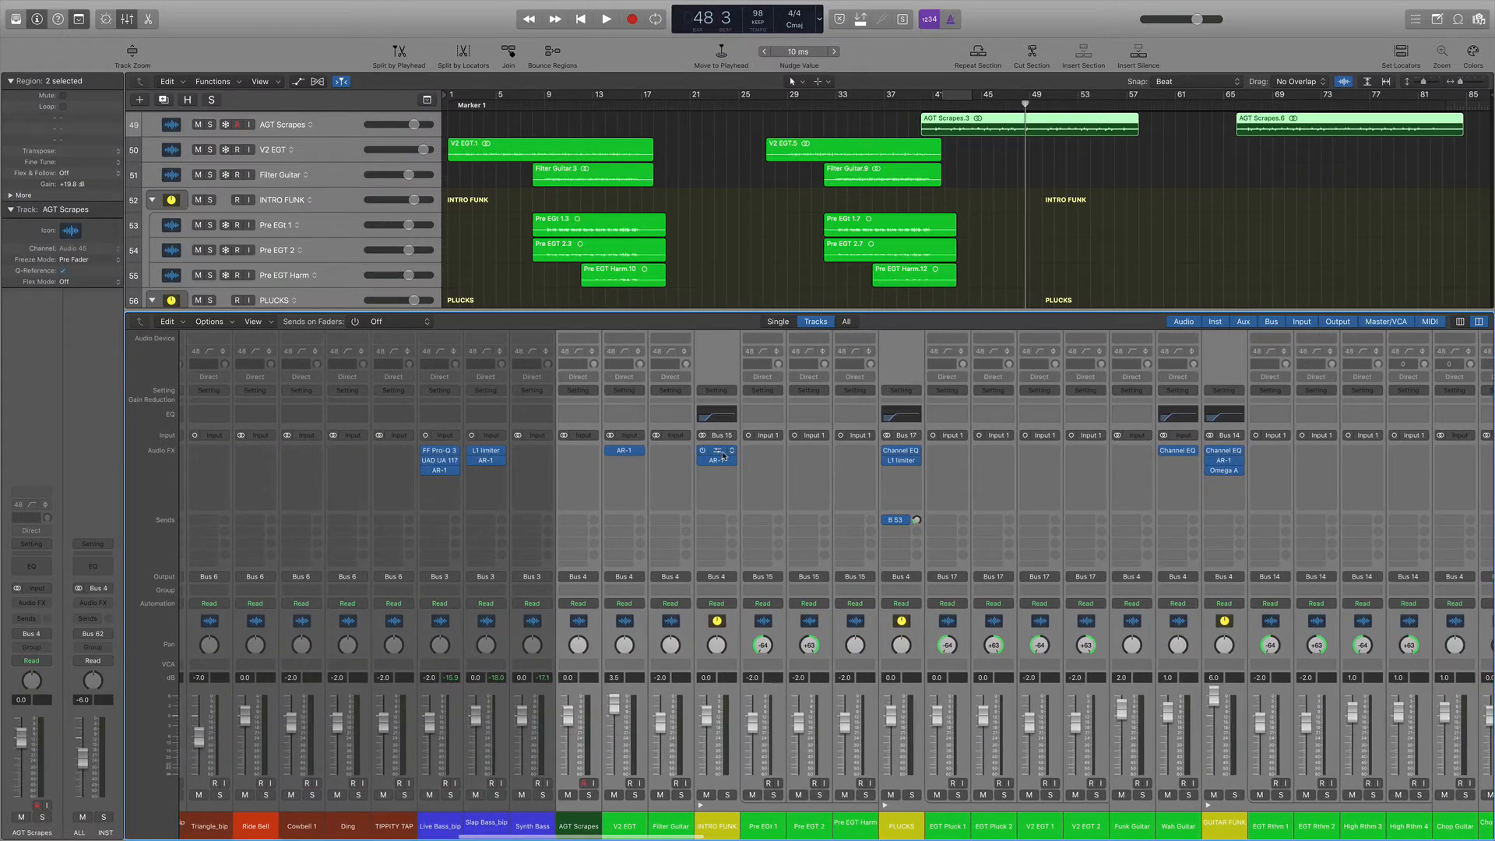
{"action": "left_click", "coordinate": [718, 456]}
{"action": "left_click", "coordinate": [718, 455]}
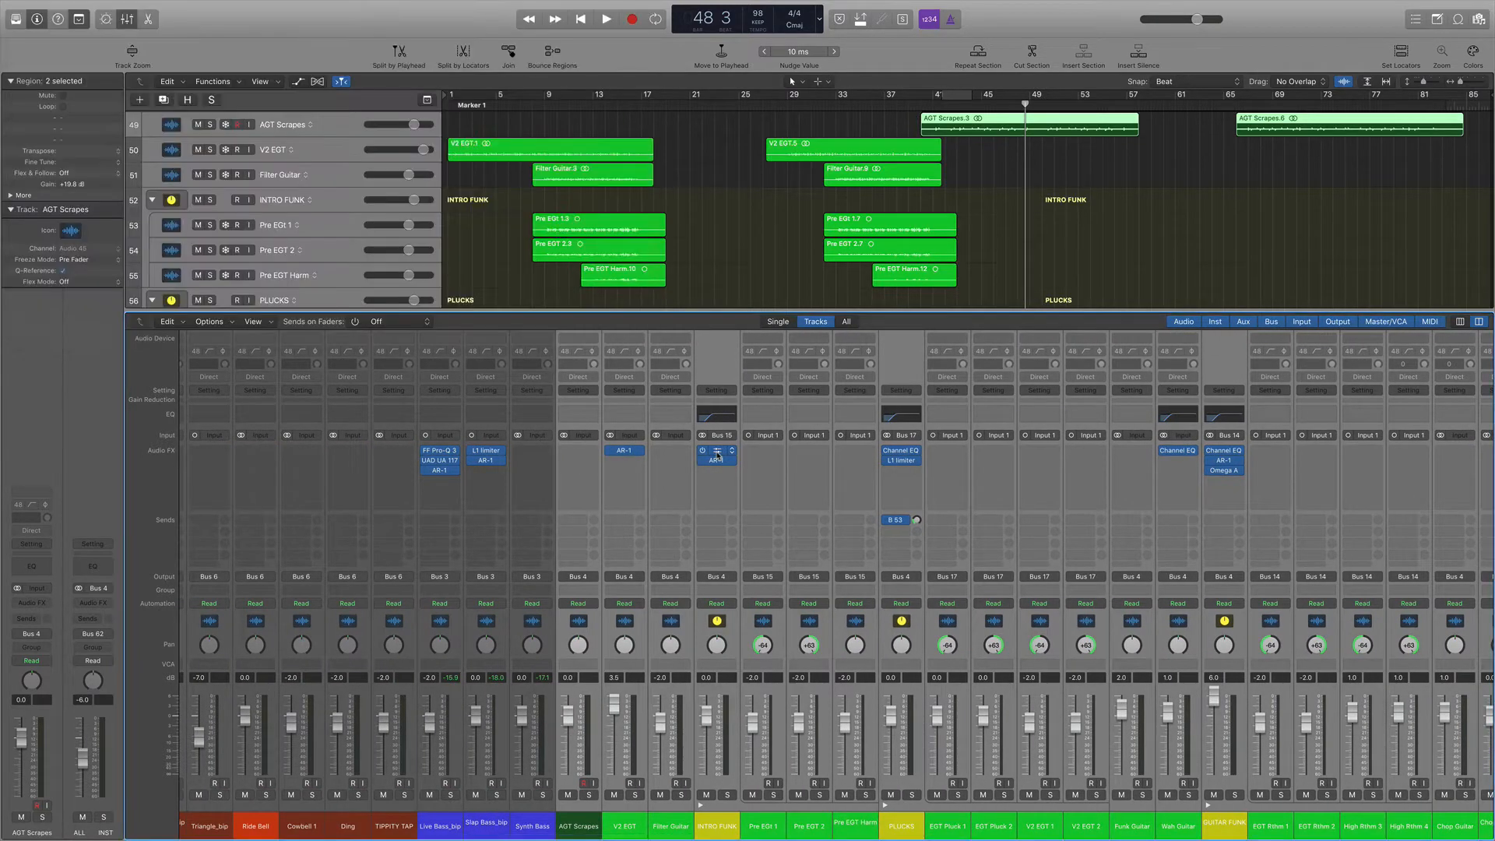
{"action": "left_click", "coordinate": [625, 452]}
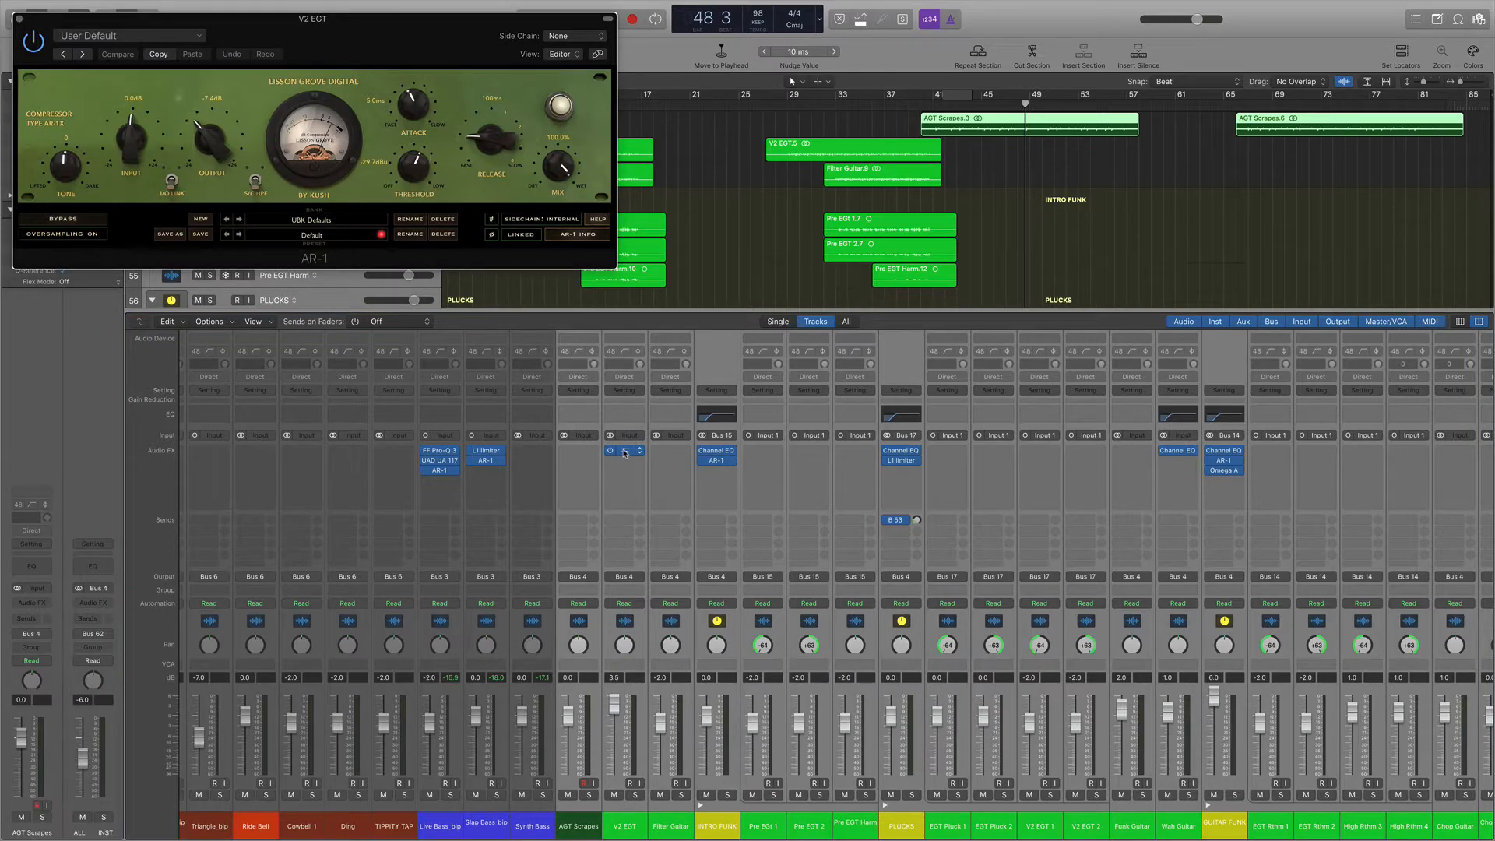
{"action": "left_click", "coordinate": [625, 452]}
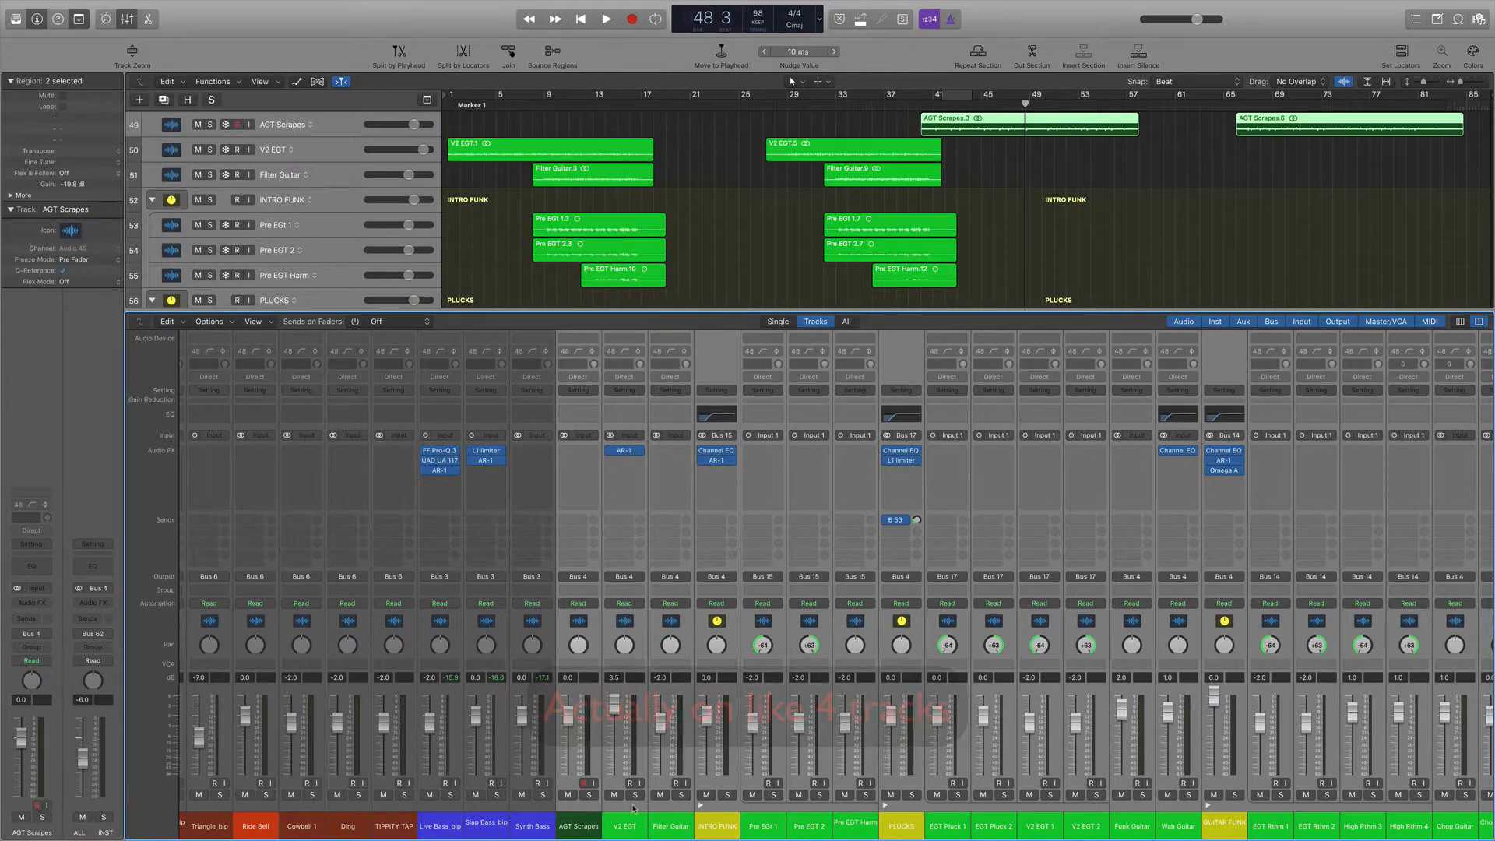
Solo the selected instrument channels from AGT Scrapes through Organ, play them from bar 48, then stop and clear the solos.
{"action": "left_click", "coordinate": [589, 795]}
{"action": "key", "text": "space"}
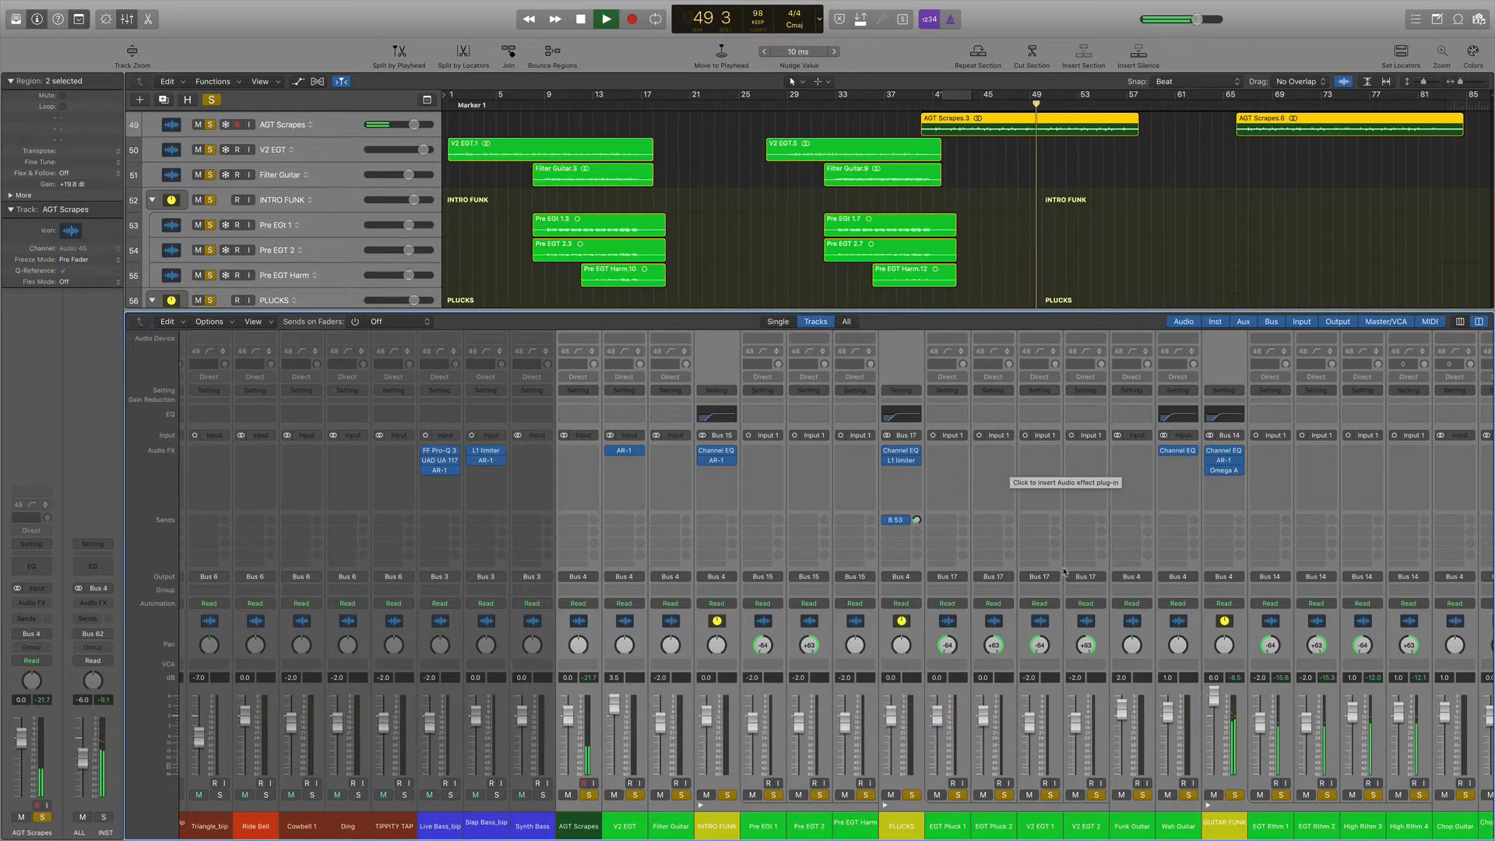
{"action": "scroll", "coordinate": [1044, 529], "scroll_direction": "right", "scroll_amount": 10}
{"action": "scroll", "coordinate": [1066, 580], "scroll_direction": "right", "scroll_amount": 15}
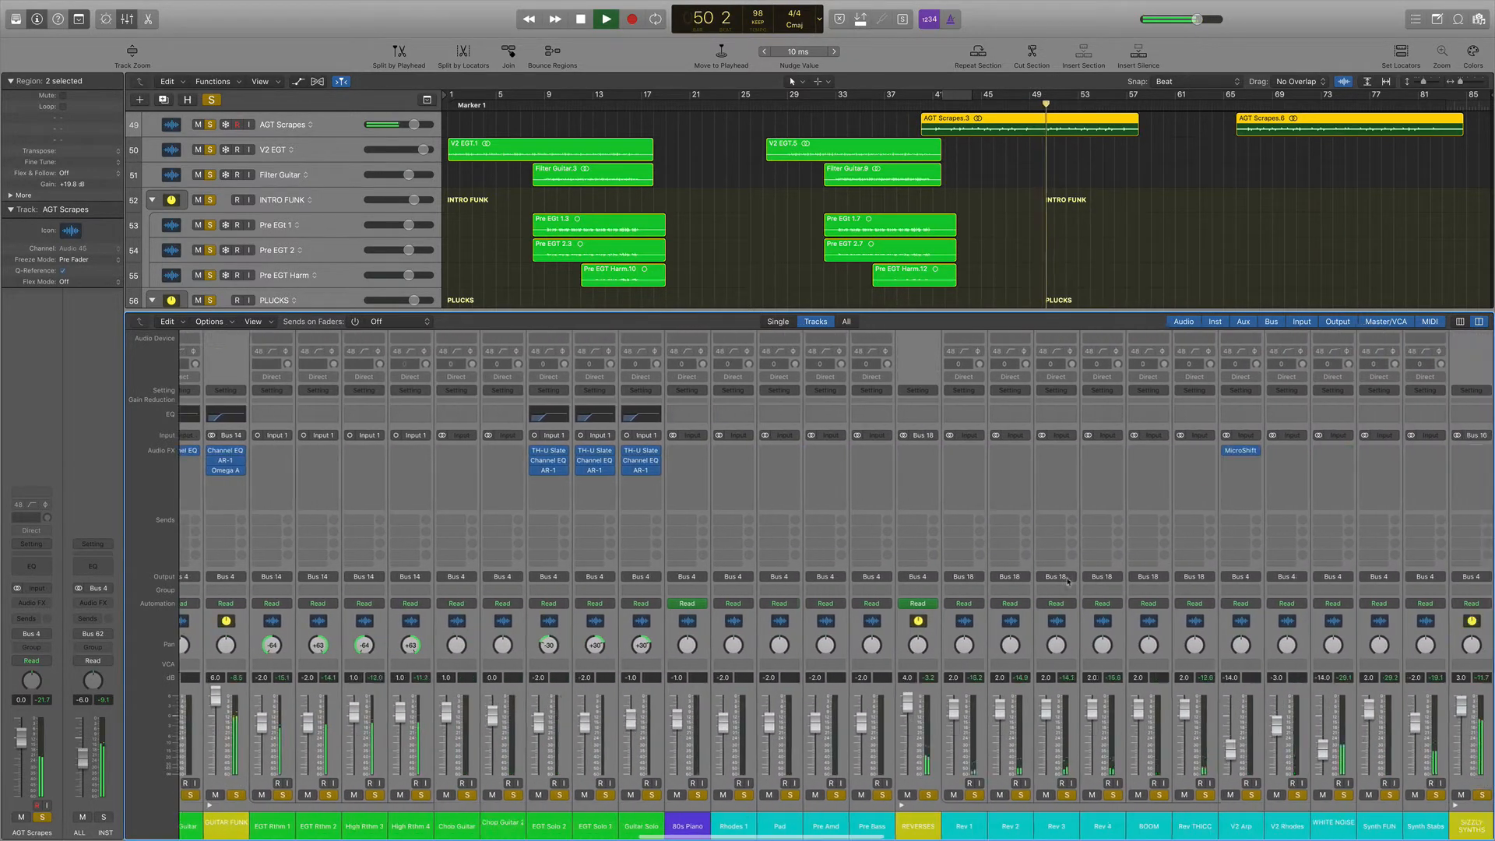
{"action": "scroll", "coordinate": [1066, 580], "scroll_direction": "right", "scroll_amount": 3}
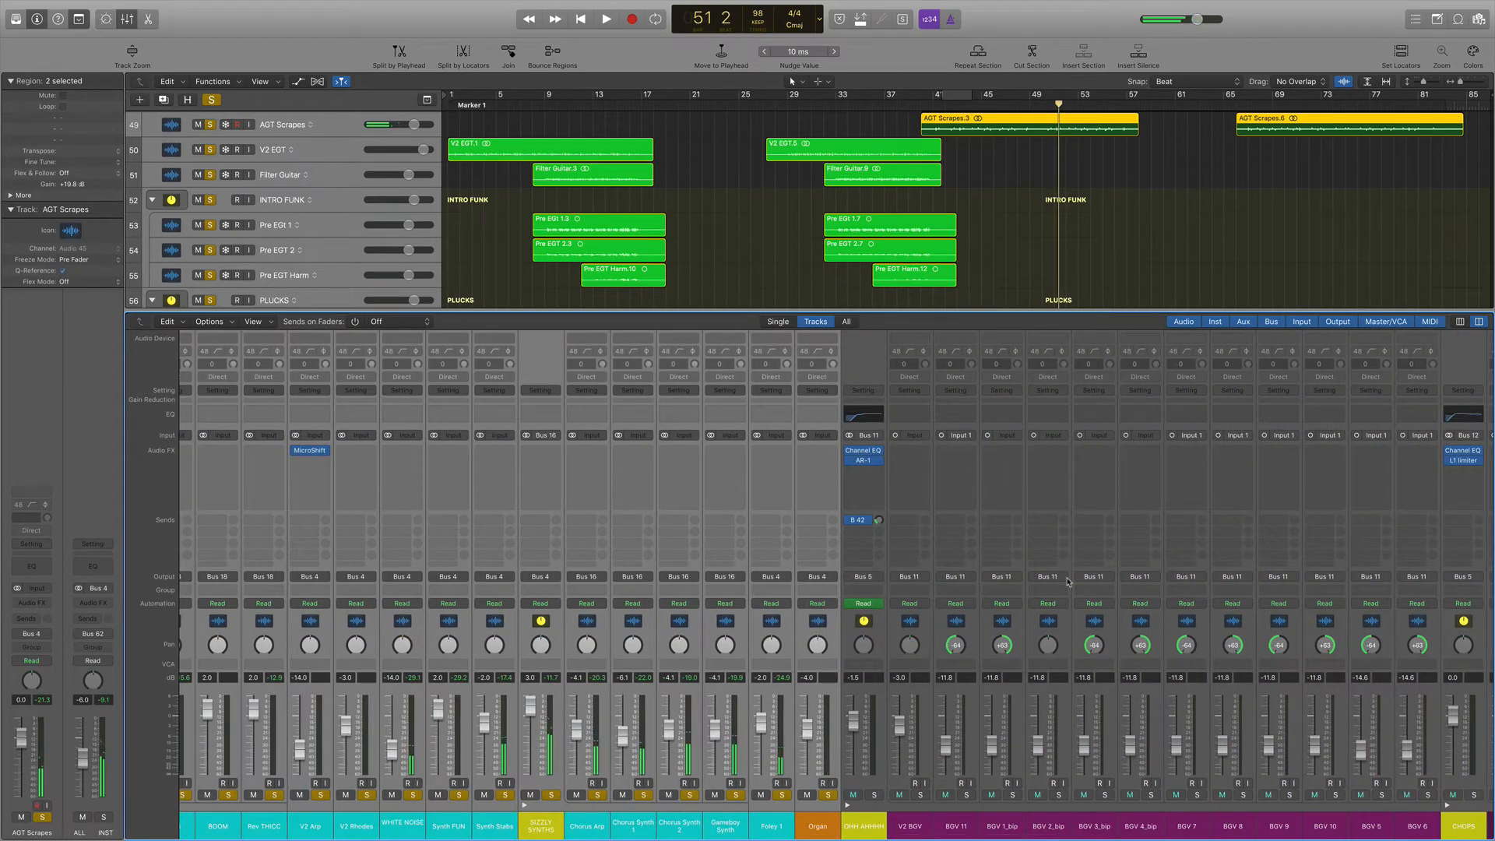
{"action": "scroll", "coordinate": [1067, 580], "scroll_direction": "left", "scroll_amount": 6}
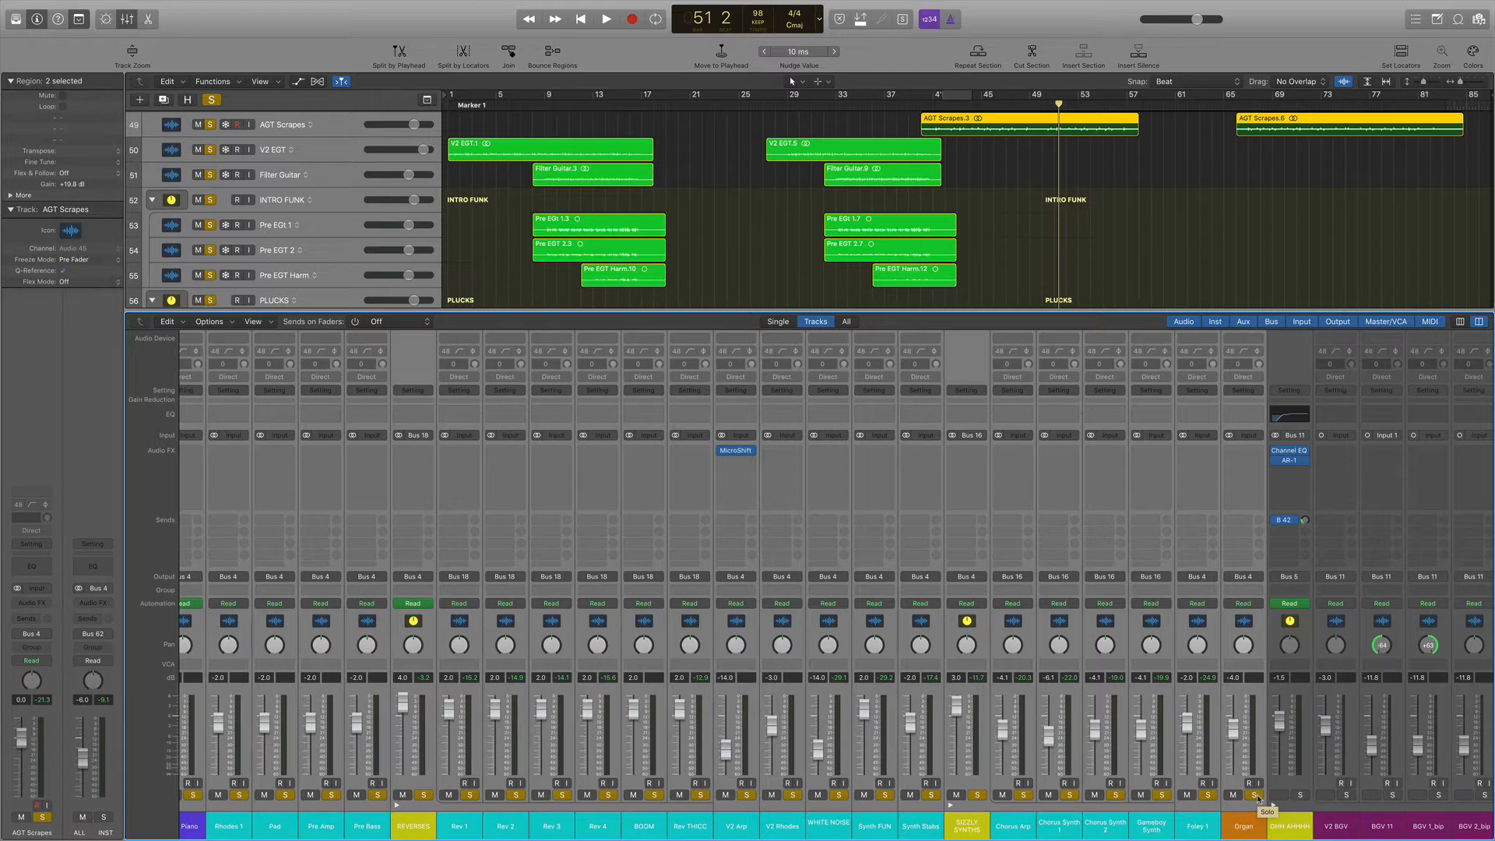
{"action": "left_click", "coordinate": [1256, 795], "text": "alt"}
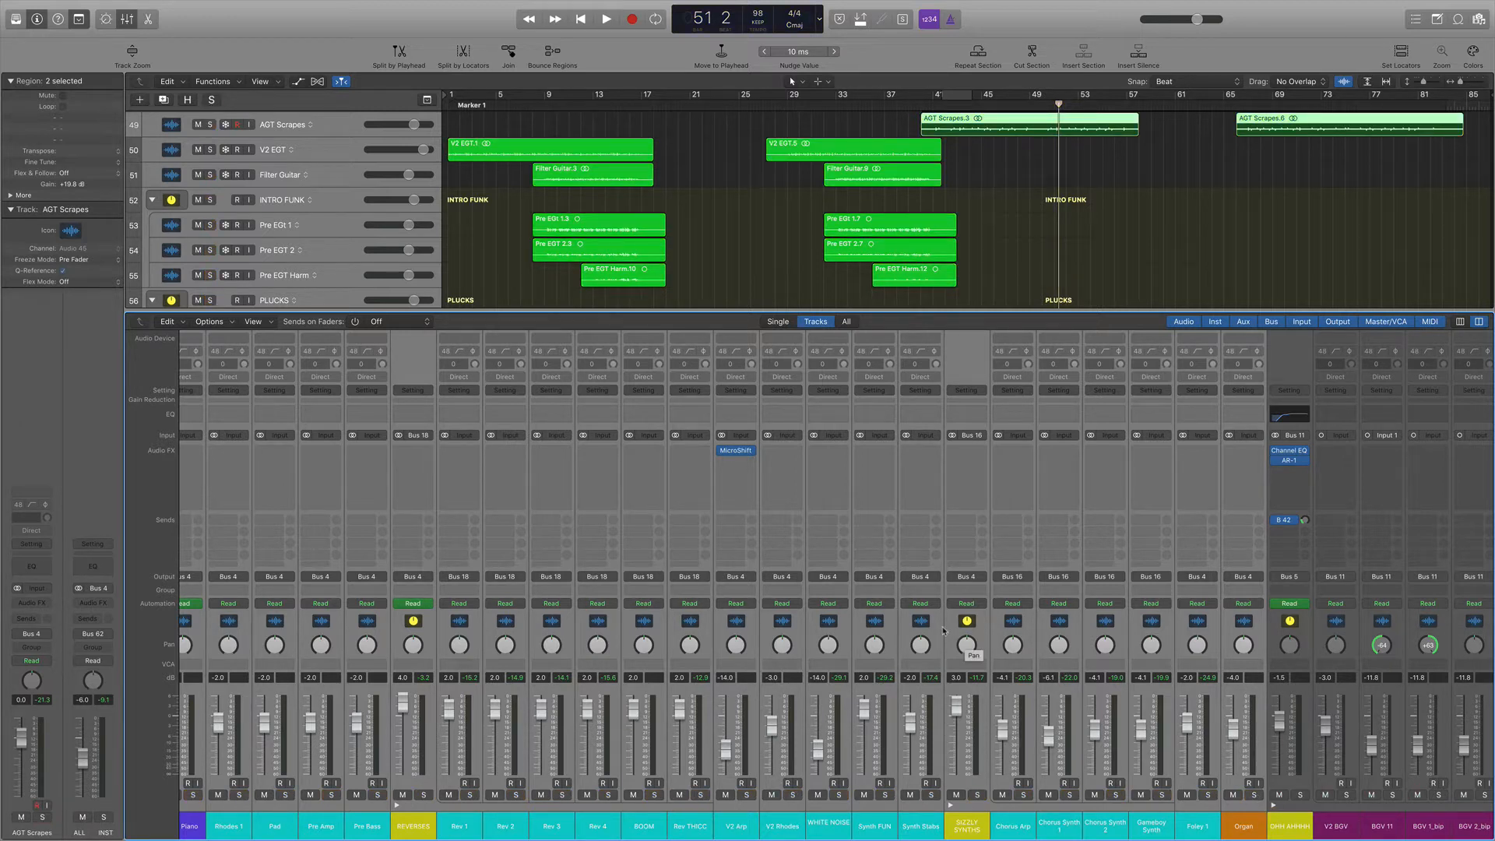
{"action": "scroll", "coordinate": [944, 631], "scroll_direction": "left", "scroll_amount": 10}
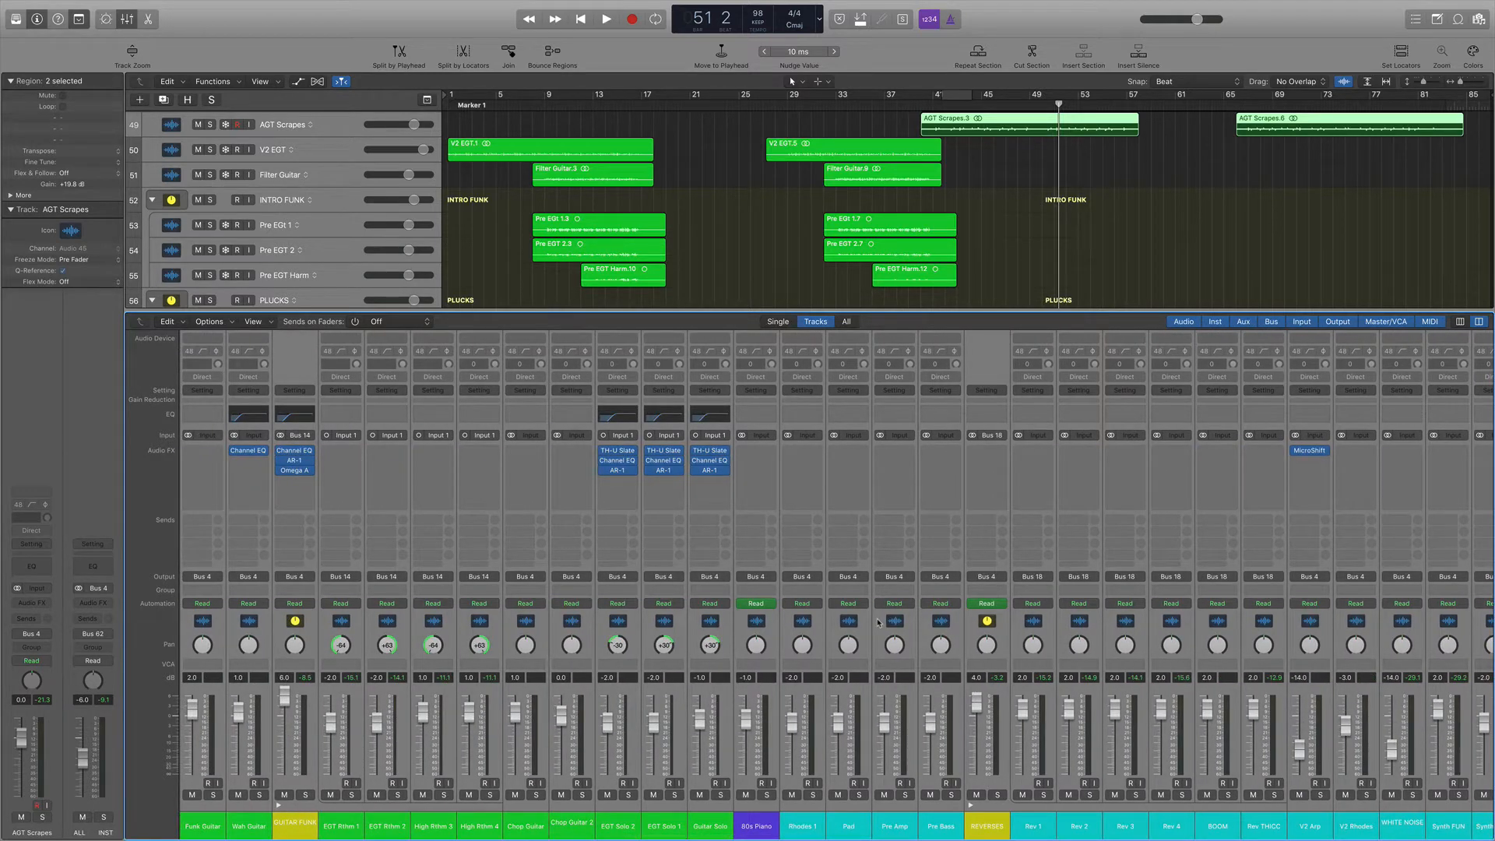
{"action": "scroll", "coordinate": [878, 621], "scroll_direction": "left", "scroll_amount": 7}
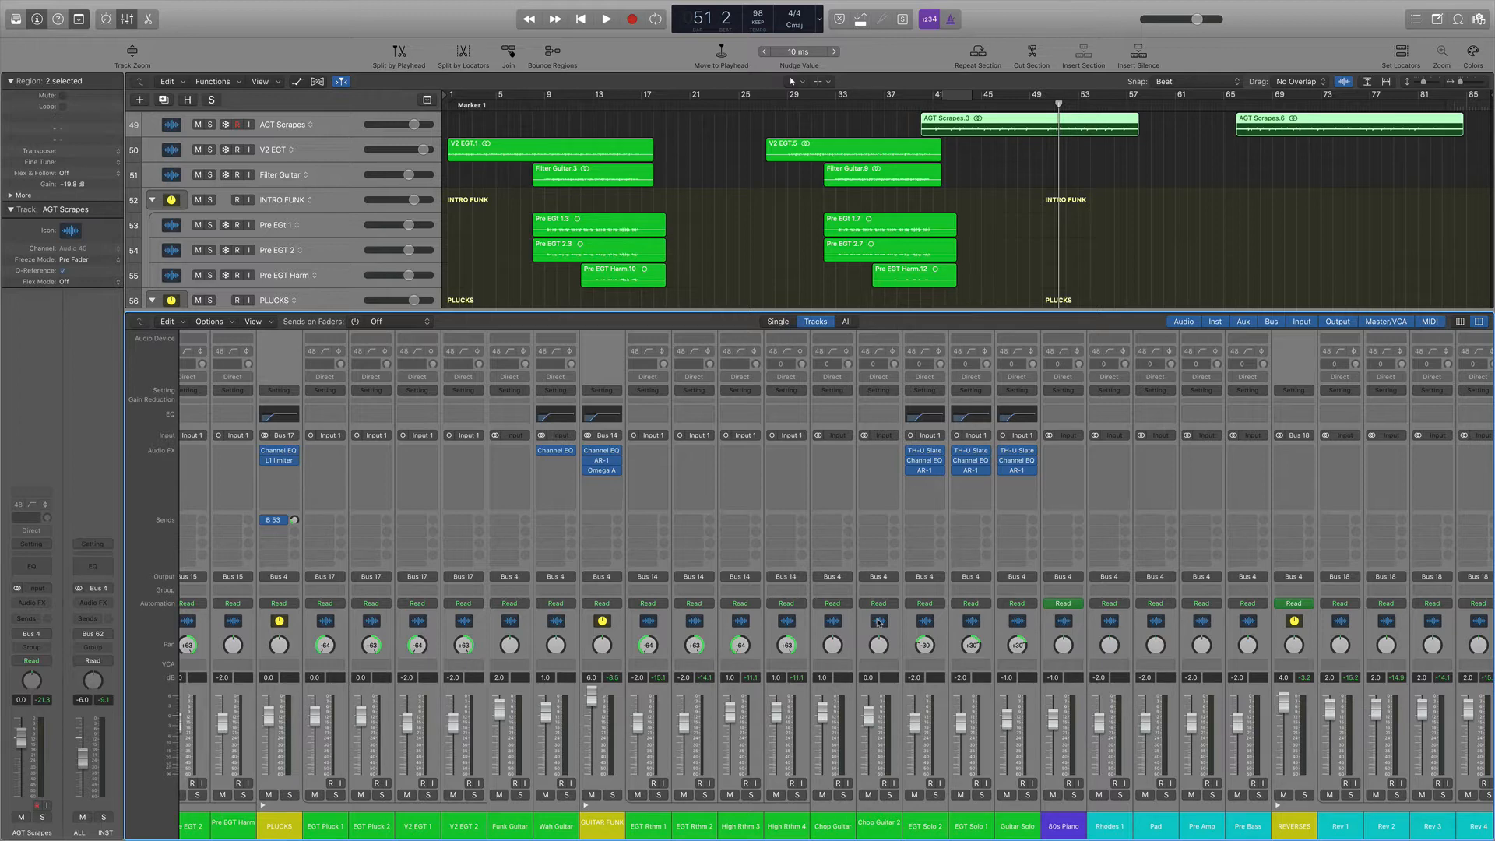
{"action": "scroll", "coordinate": [878, 622], "scroll_direction": "left", "scroll_amount": 10}
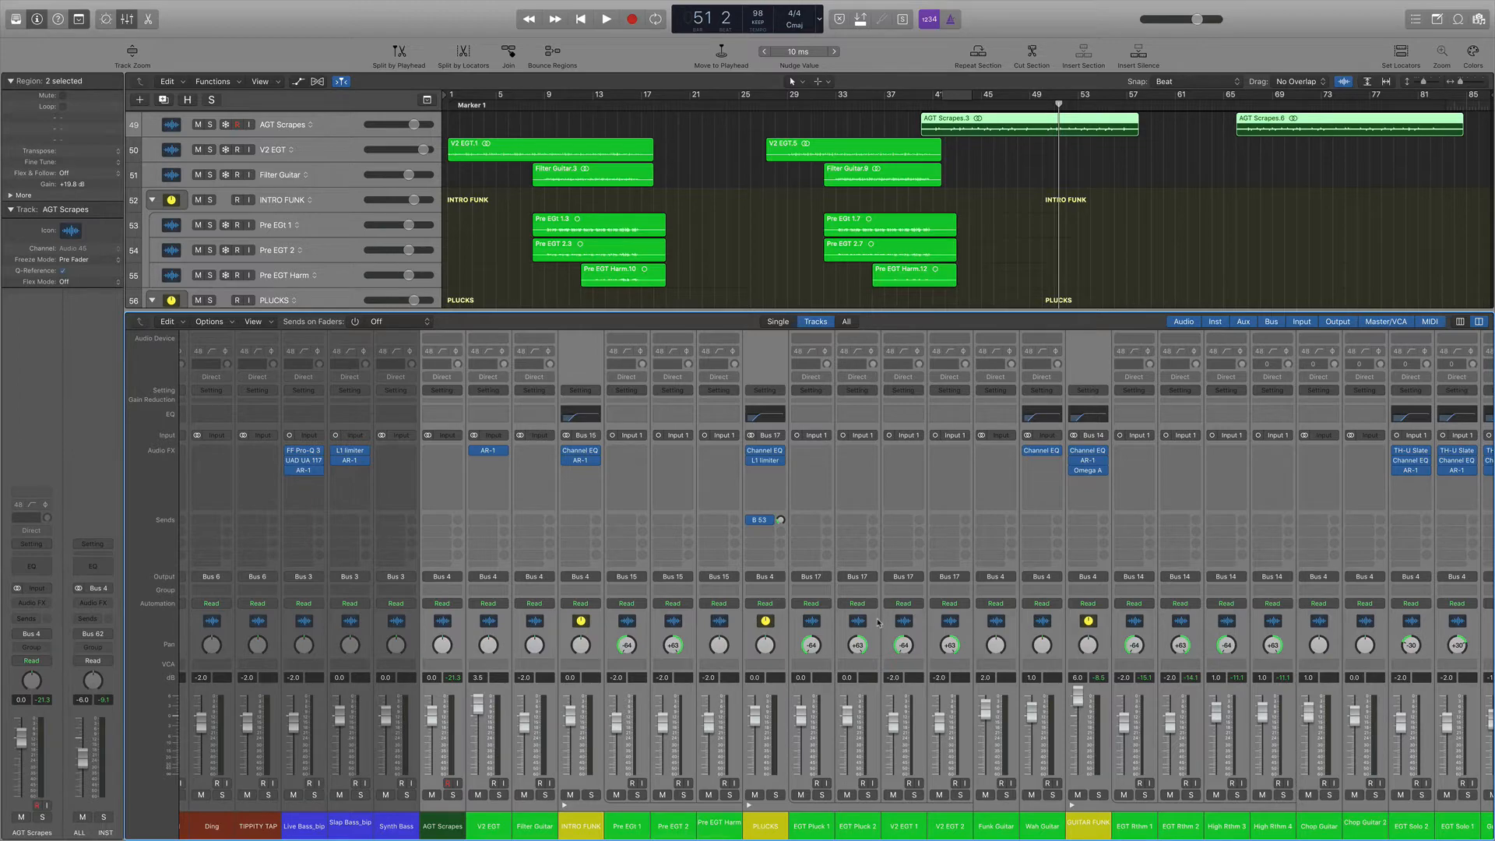
Play from bar 65 with the vocal channels muted, looking over the synth, guitar and drum channels in the mixer, then stop playback.
{"action": "scroll", "coordinate": [878, 622], "scroll_direction": "right", "scroll_amount": 15}
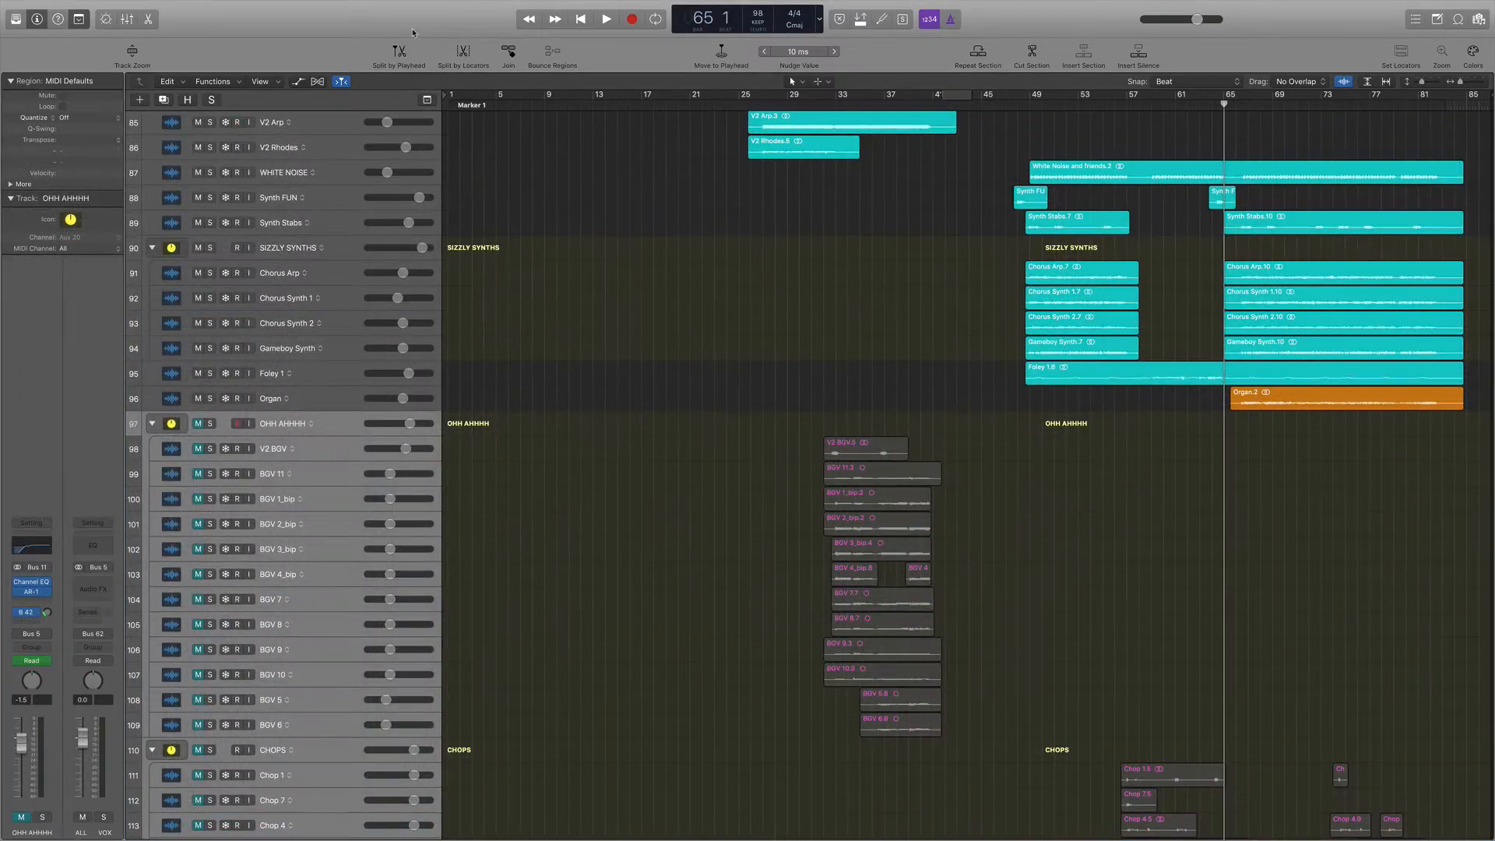
{"action": "key", "text": "space"}
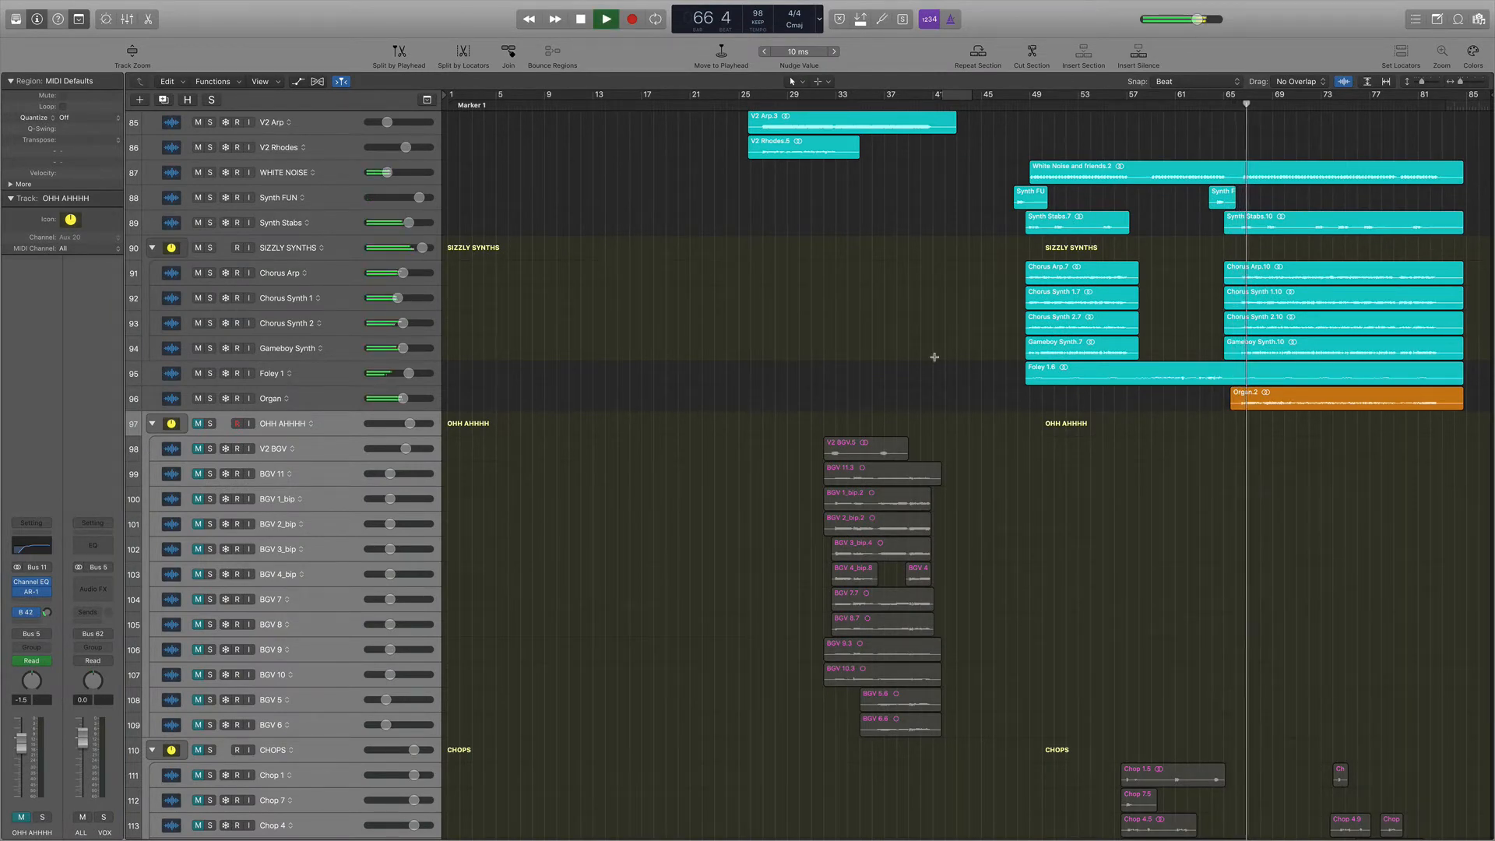
{"action": "key", "text": "x"}
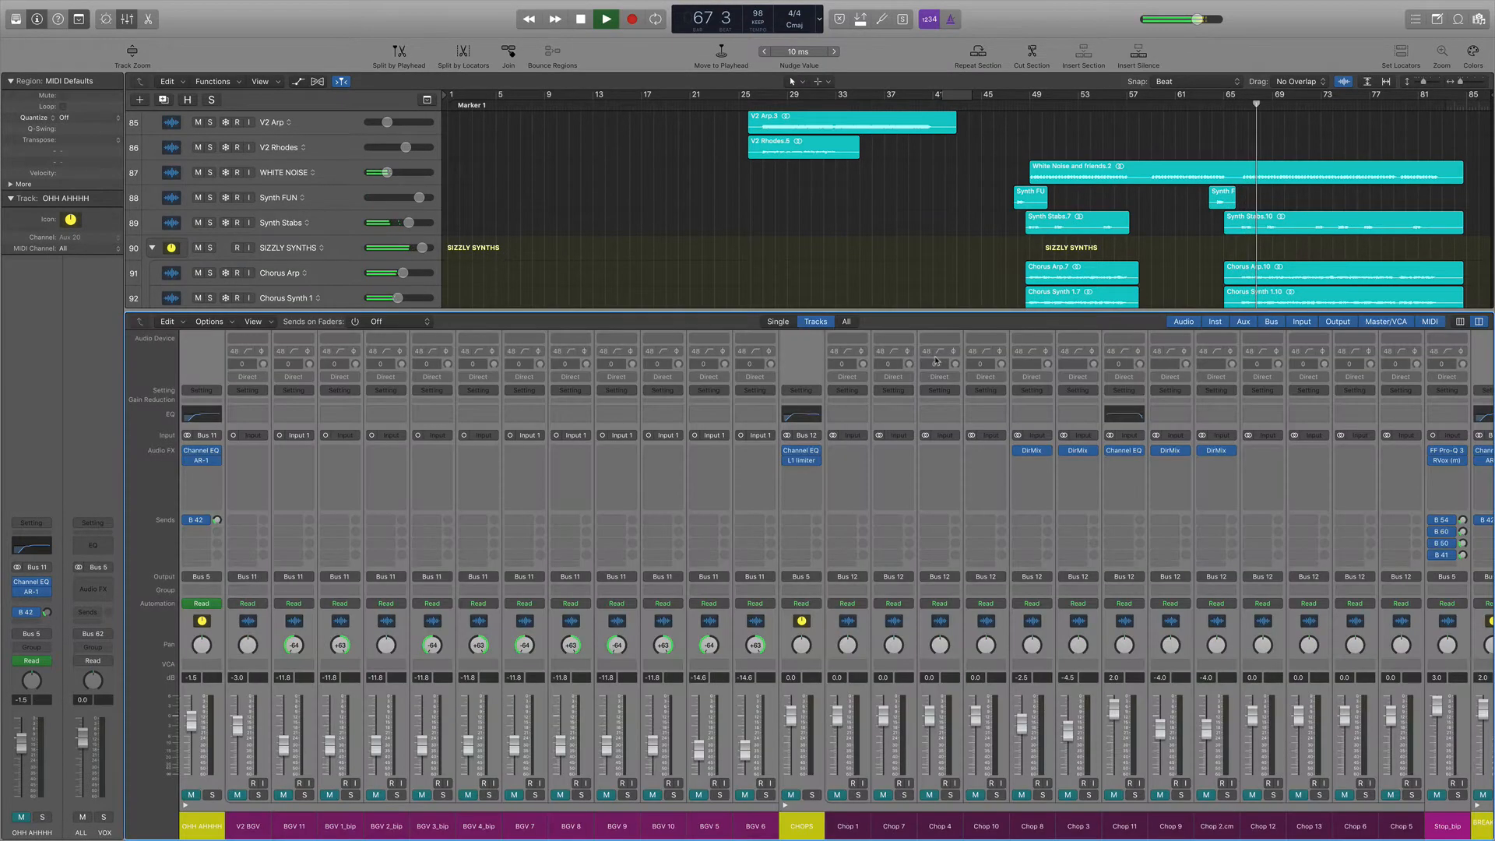
{"action": "scroll", "coordinate": [946, 576], "scroll_direction": "left", "scroll_amount": 10}
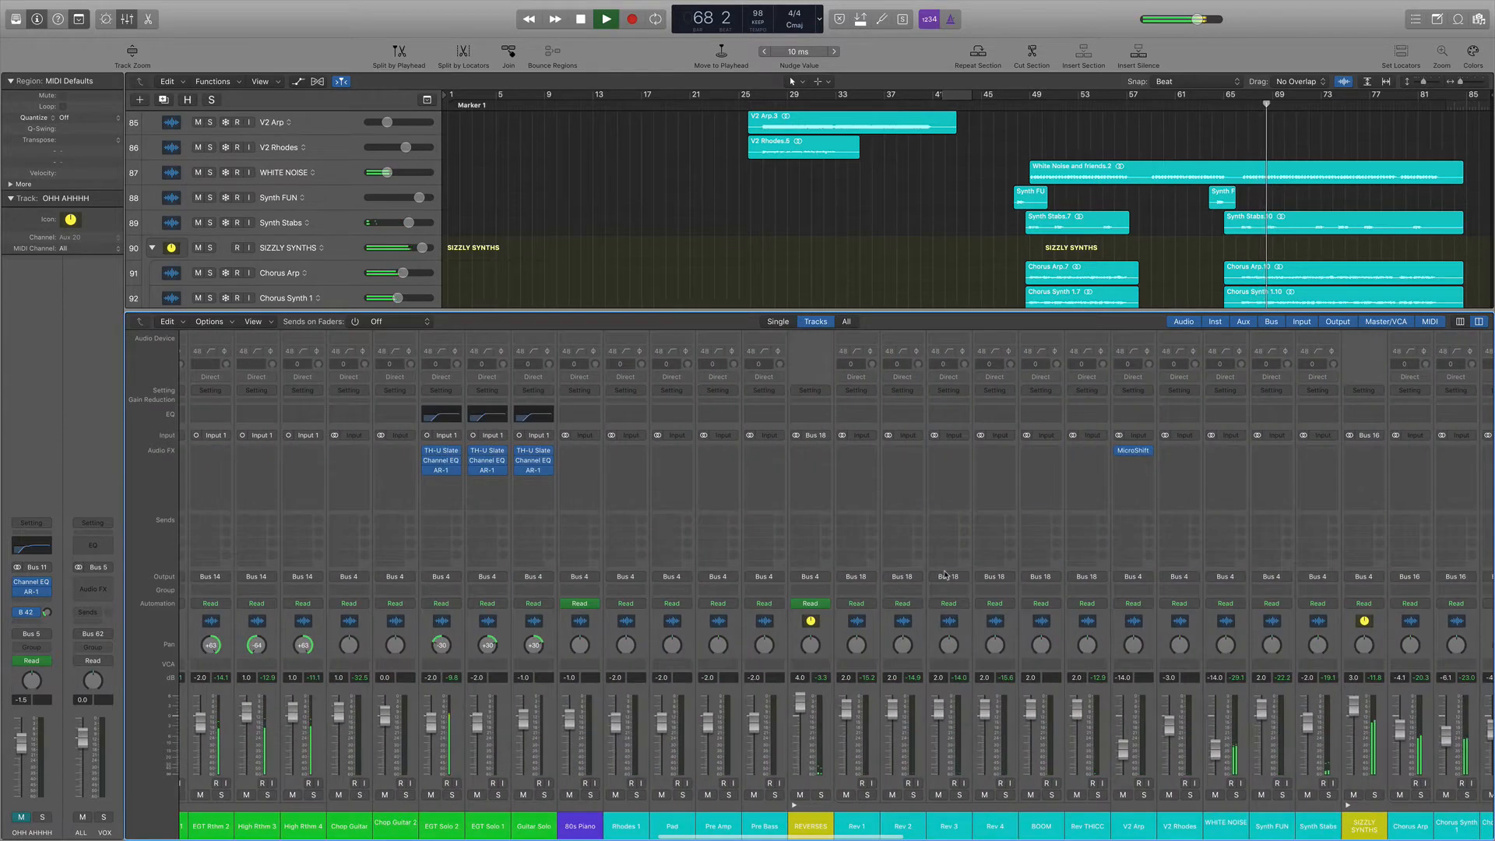
{"action": "scroll", "coordinate": [946, 576], "scroll_direction": "left", "scroll_amount": 15}
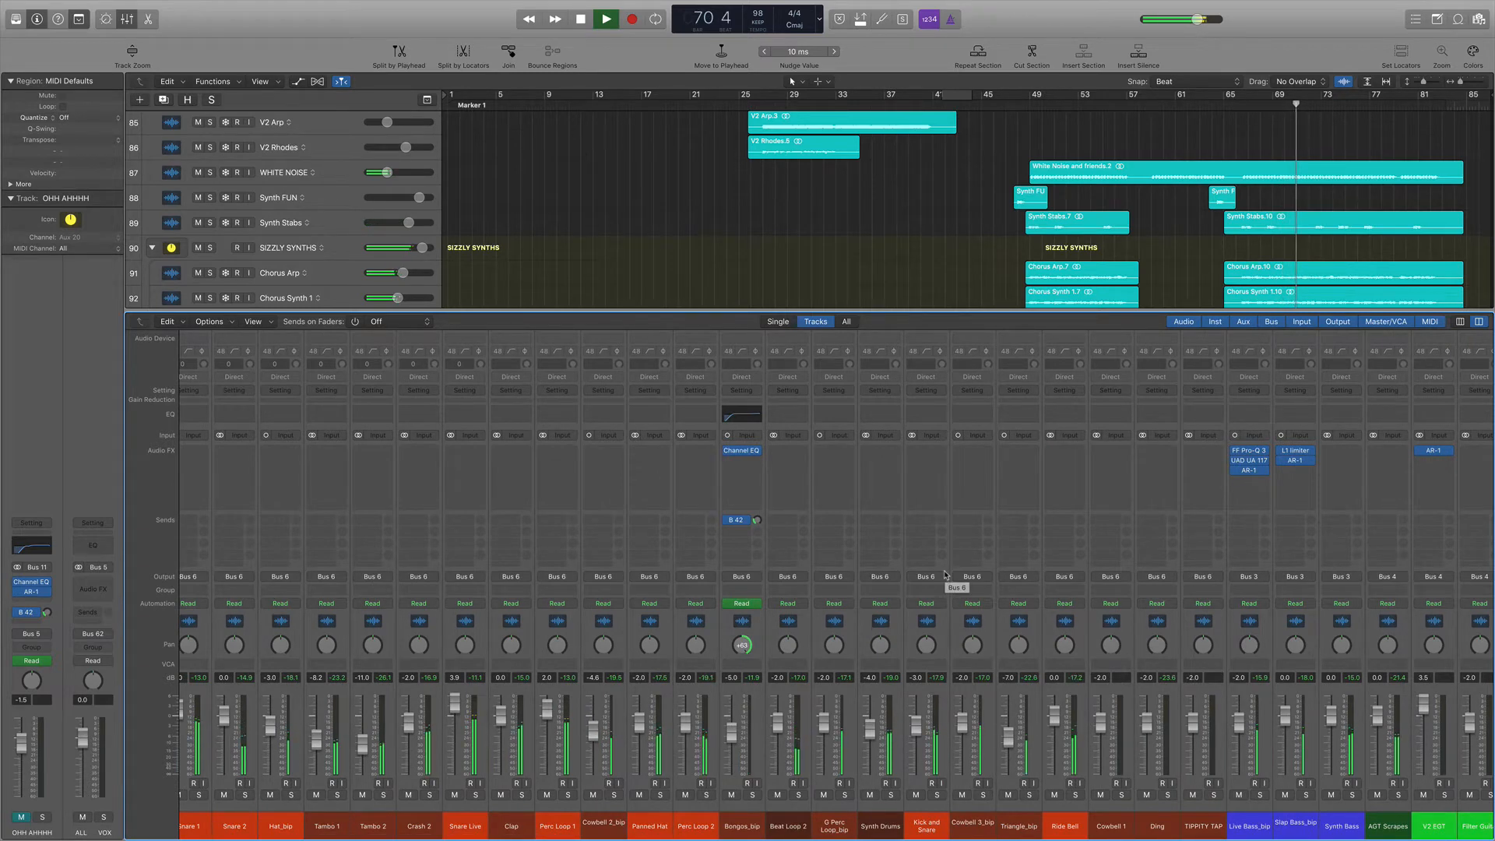
{"action": "key", "text": "space"}
View the SSL G Bus Compressor on the PRE-MIX channel, close it, and open the UAD Ampex ATR-102 tape plug-in.
{"action": "scroll", "coordinate": [944, 575], "scroll_direction": "right", "scroll_amount": 20}
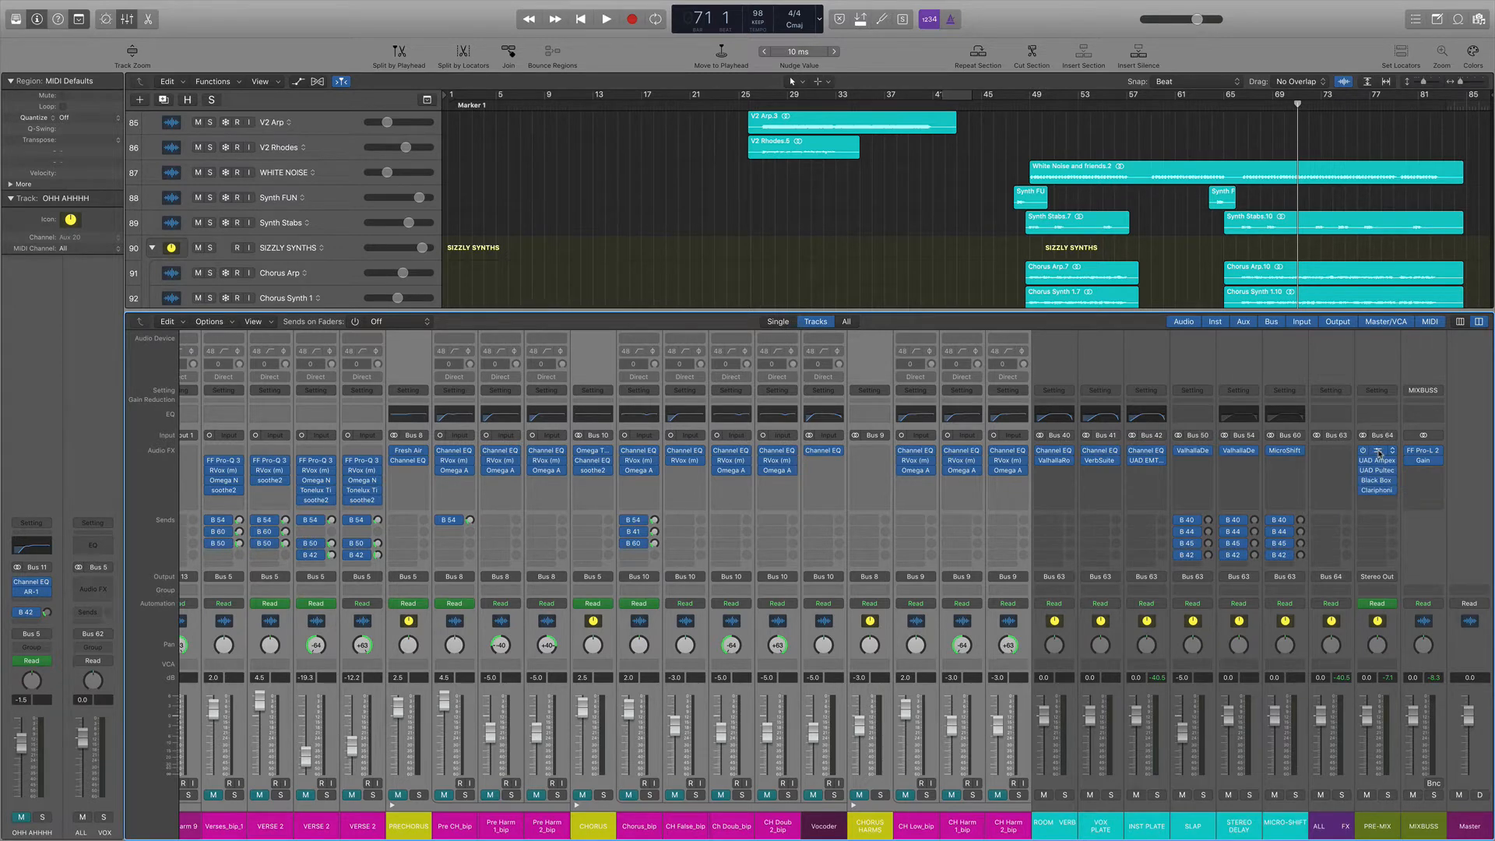
{"action": "left_click", "coordinate": [1379, 453]}
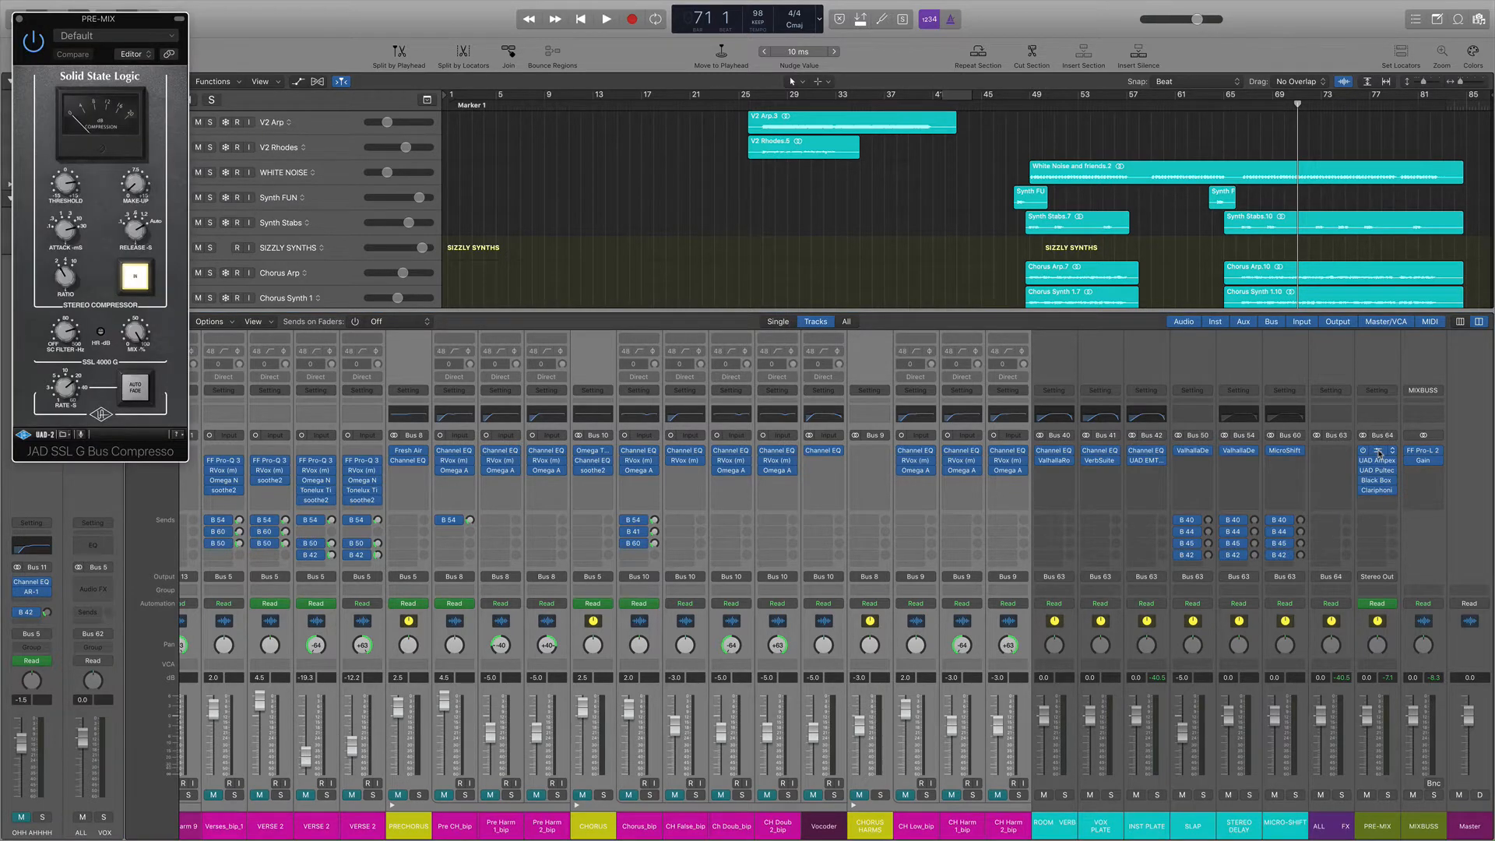
{"action": "left_click", "coordinate": [1379, 453]}
{"action": "left_click", "coordinate": [1379, 461]}
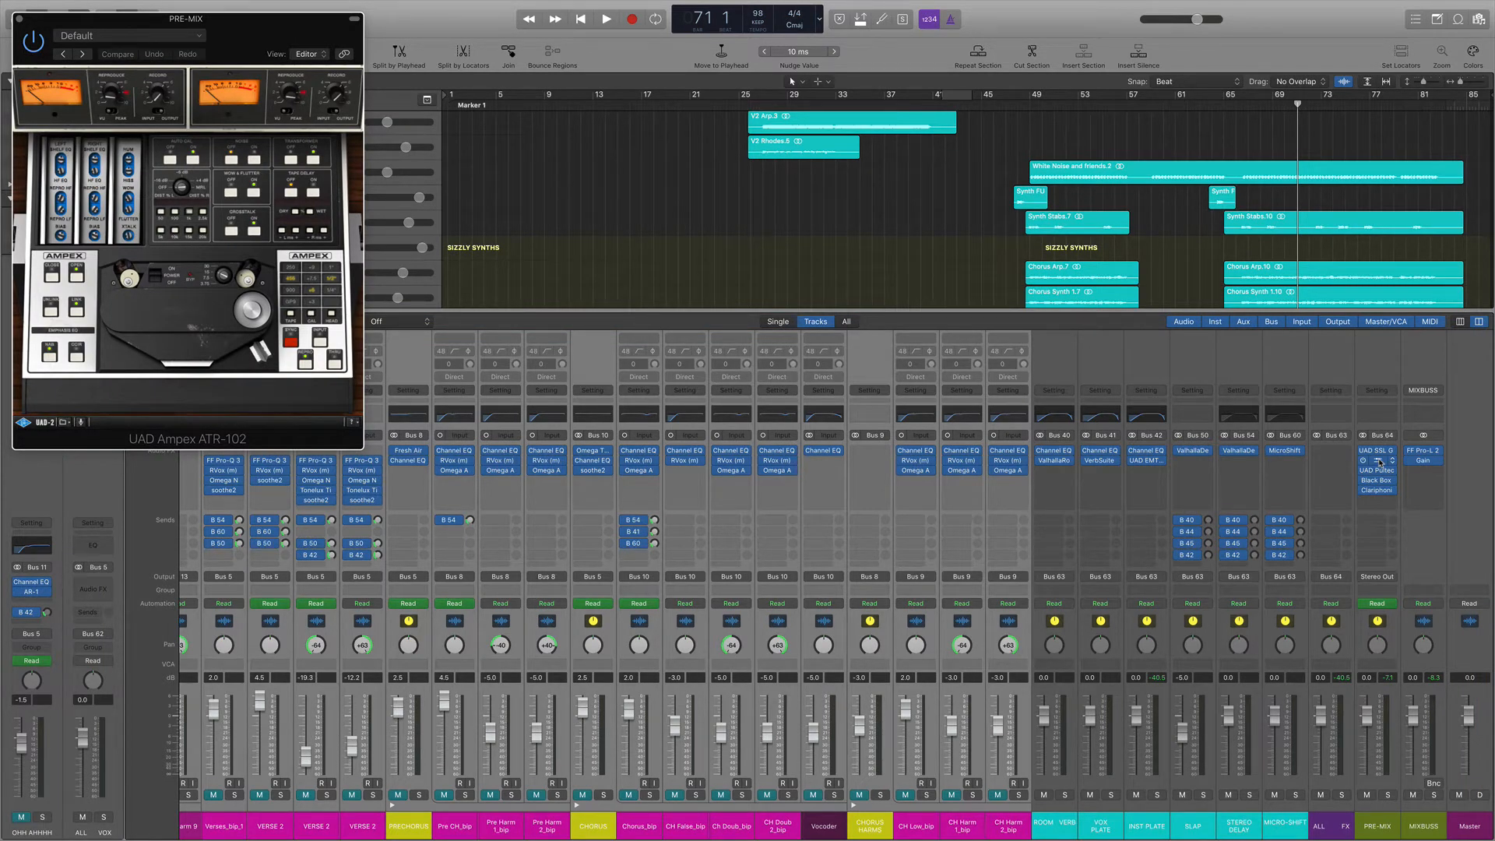
Close the tape plug-in, then view the UAD Pultec EQP-1A and Black Box HG-2 on the PRE-MIX channel, closing each one.
{"action": "left_click", "coordinate": [1379, 461]}
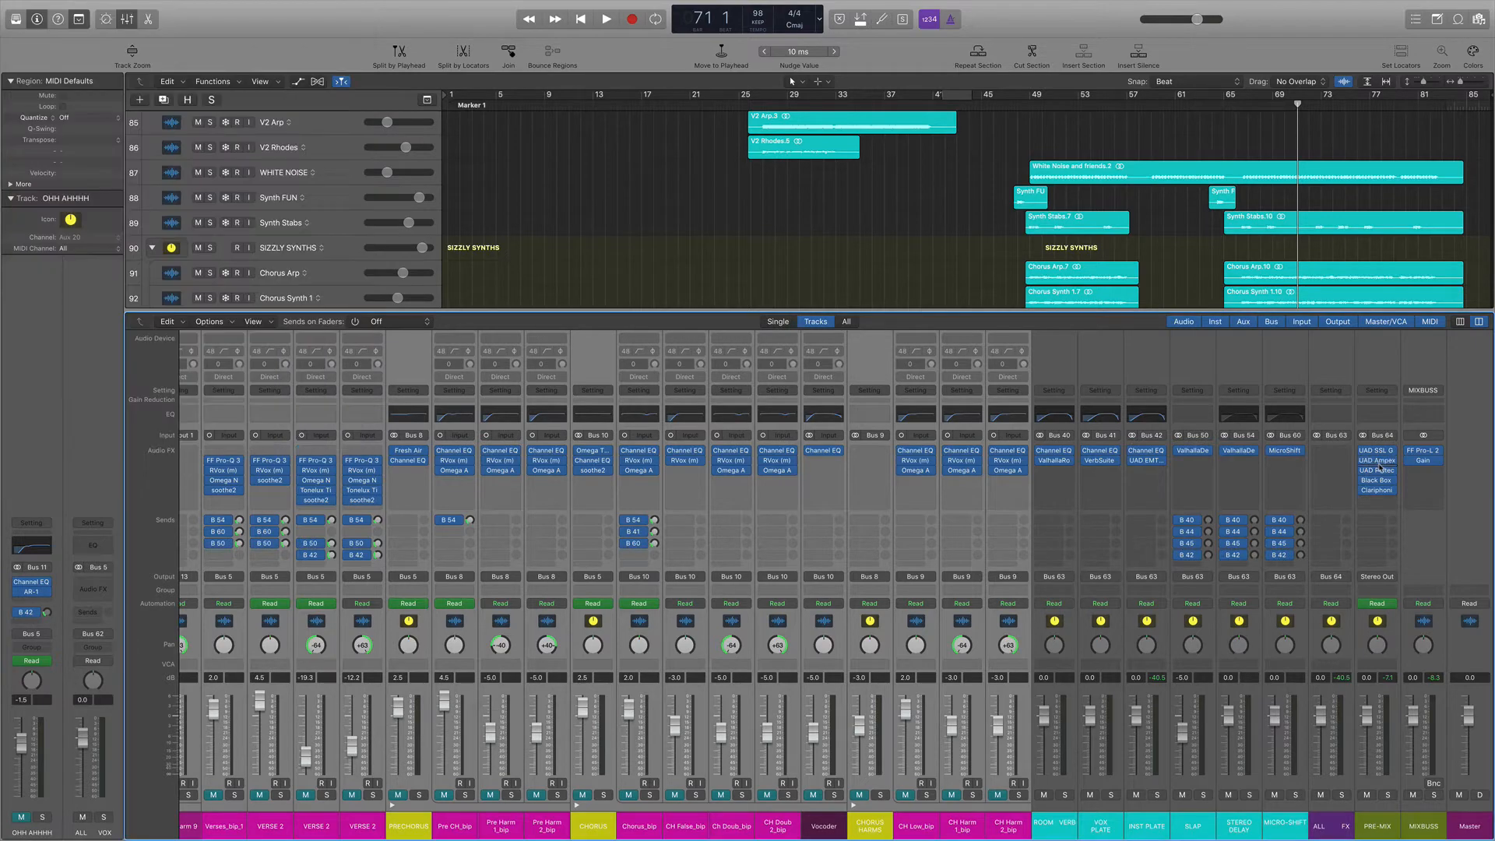
{"action": "left_click", "coordinate": [1379, 471]}
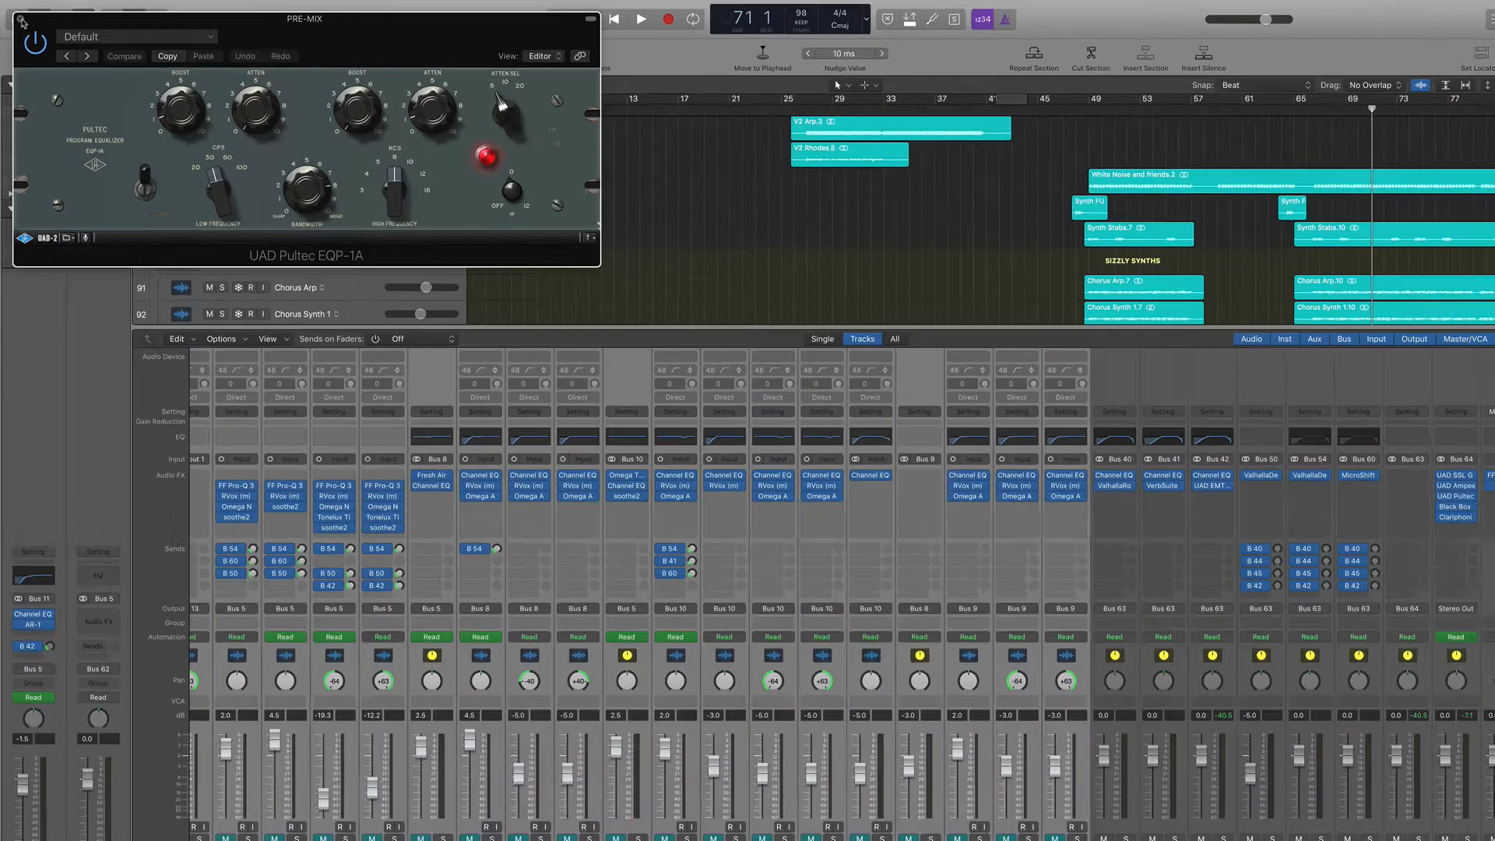
{"action": "left_click", "coordinate": [21, 21]}
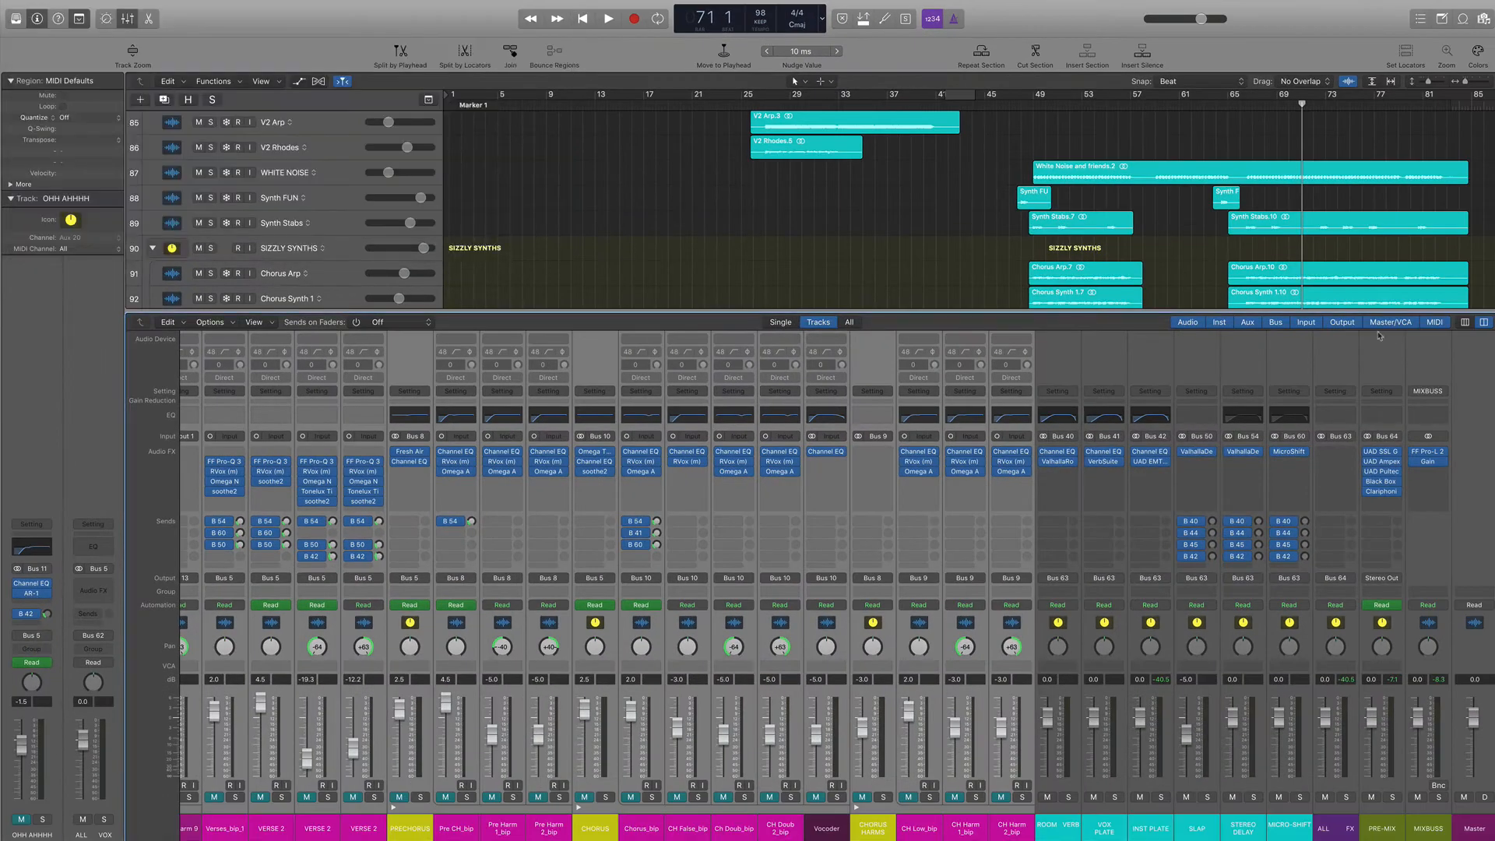
{"action": "left_click", "coordinate": [1382, 482]}
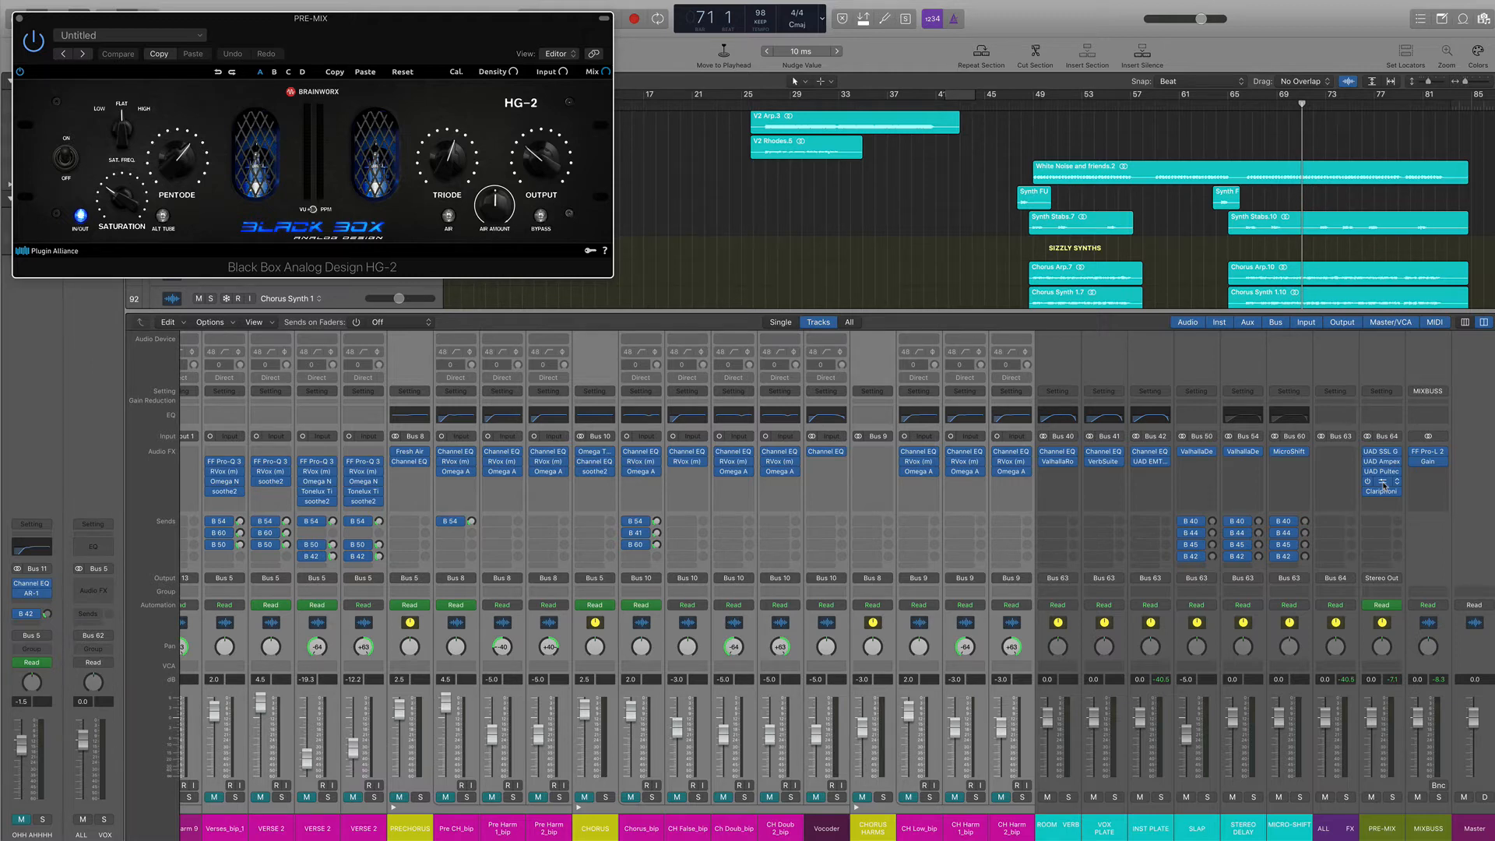
{"action": "left_click", "coordinate": [1383, 483]}
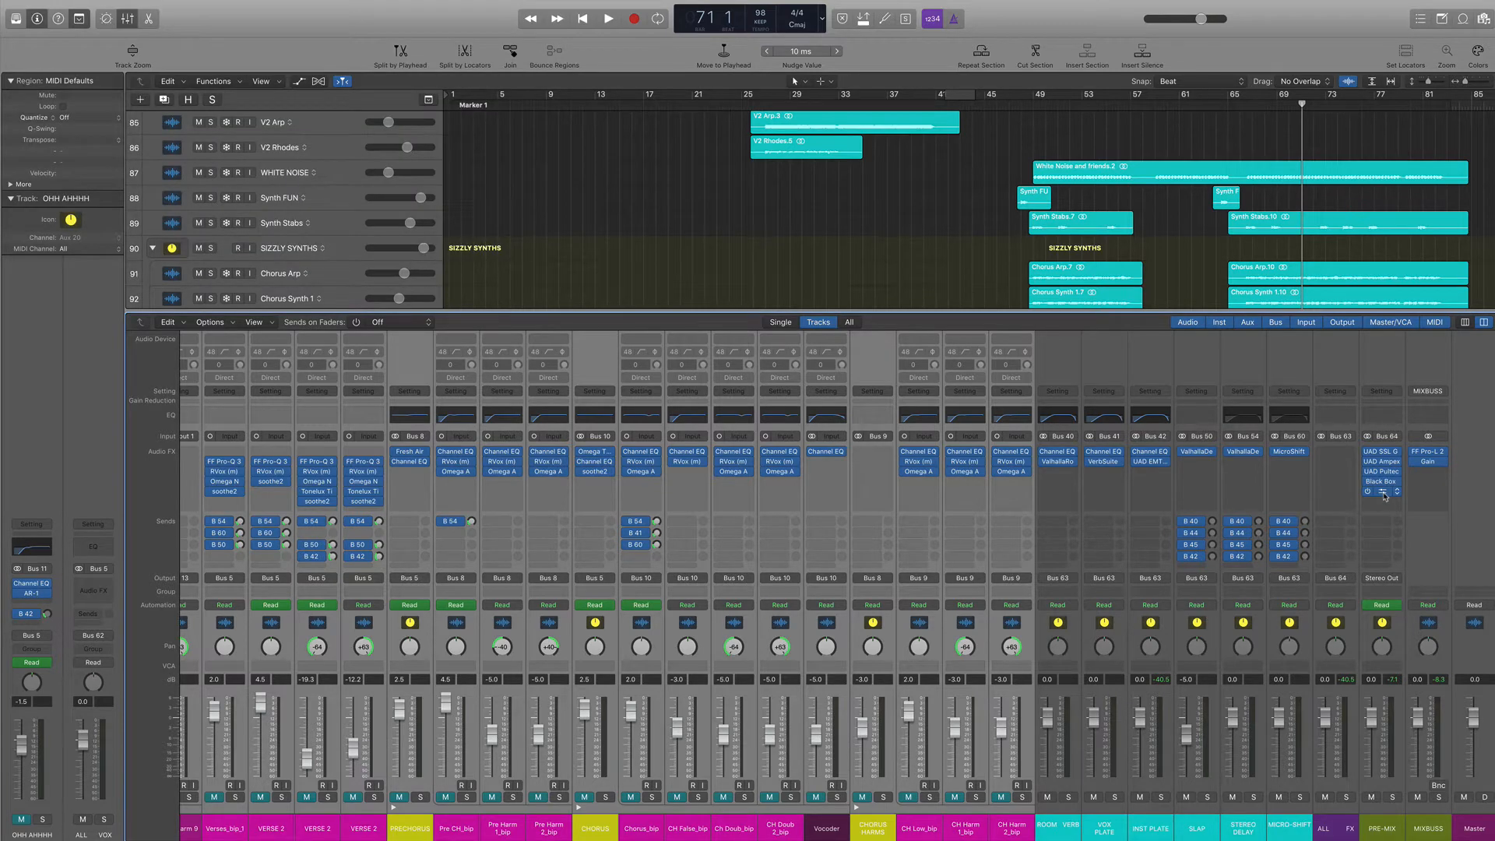
Open the Clariphonic DSP MKII on the PRE-MIX channel, toggle its bypass during playback to compare the sound, and close it.
{"action": "left_click", "coordinate": [1383, 492]}
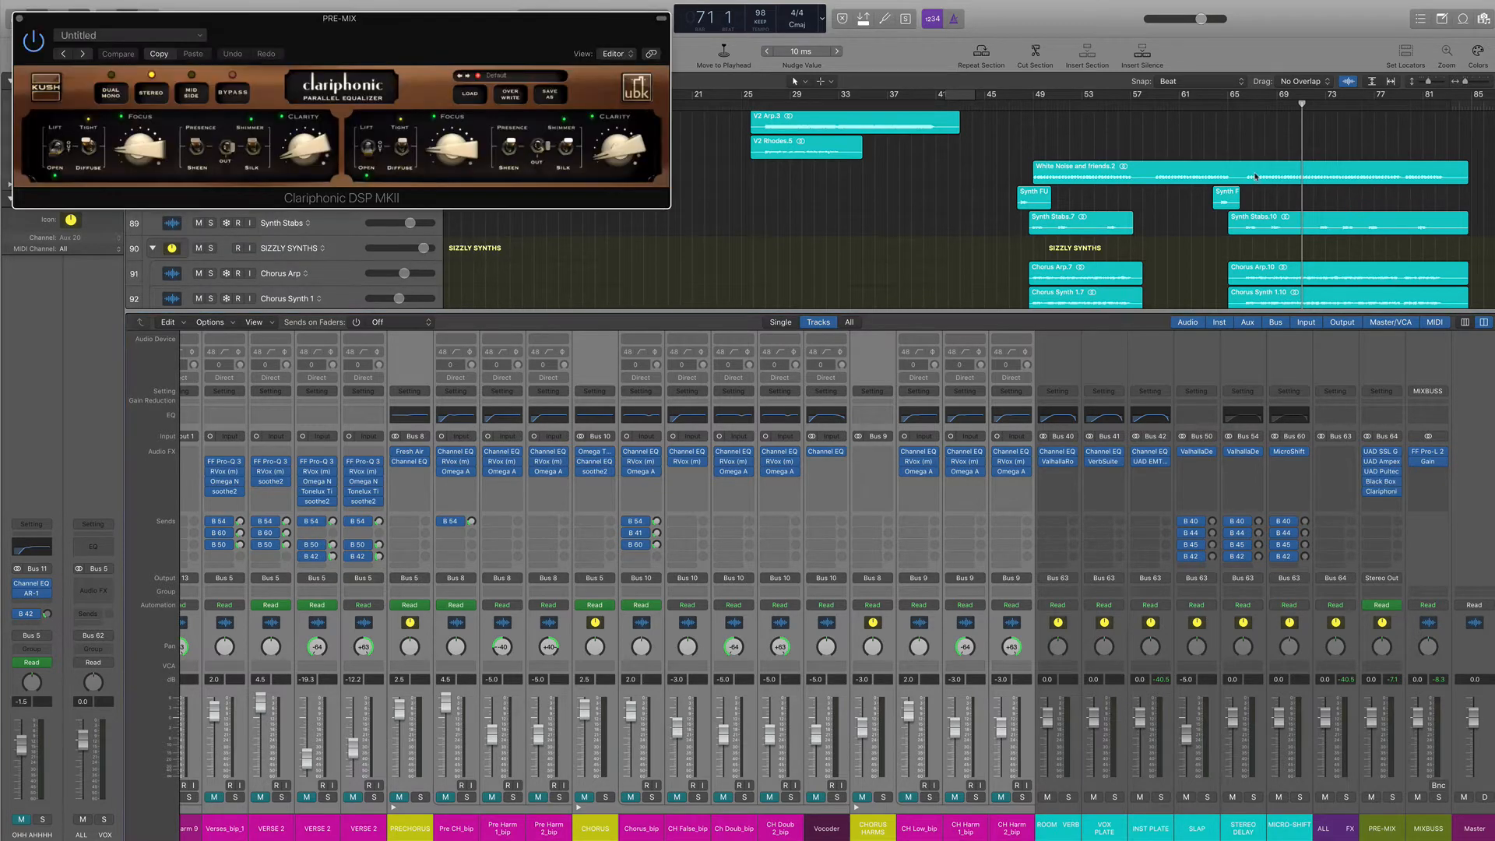
{"action": "left_click", "coordinate": [1244, 107]}
{"action": "left_click_drag", "start_coordinate": [450, 39], "coordinate": [821, 233]}
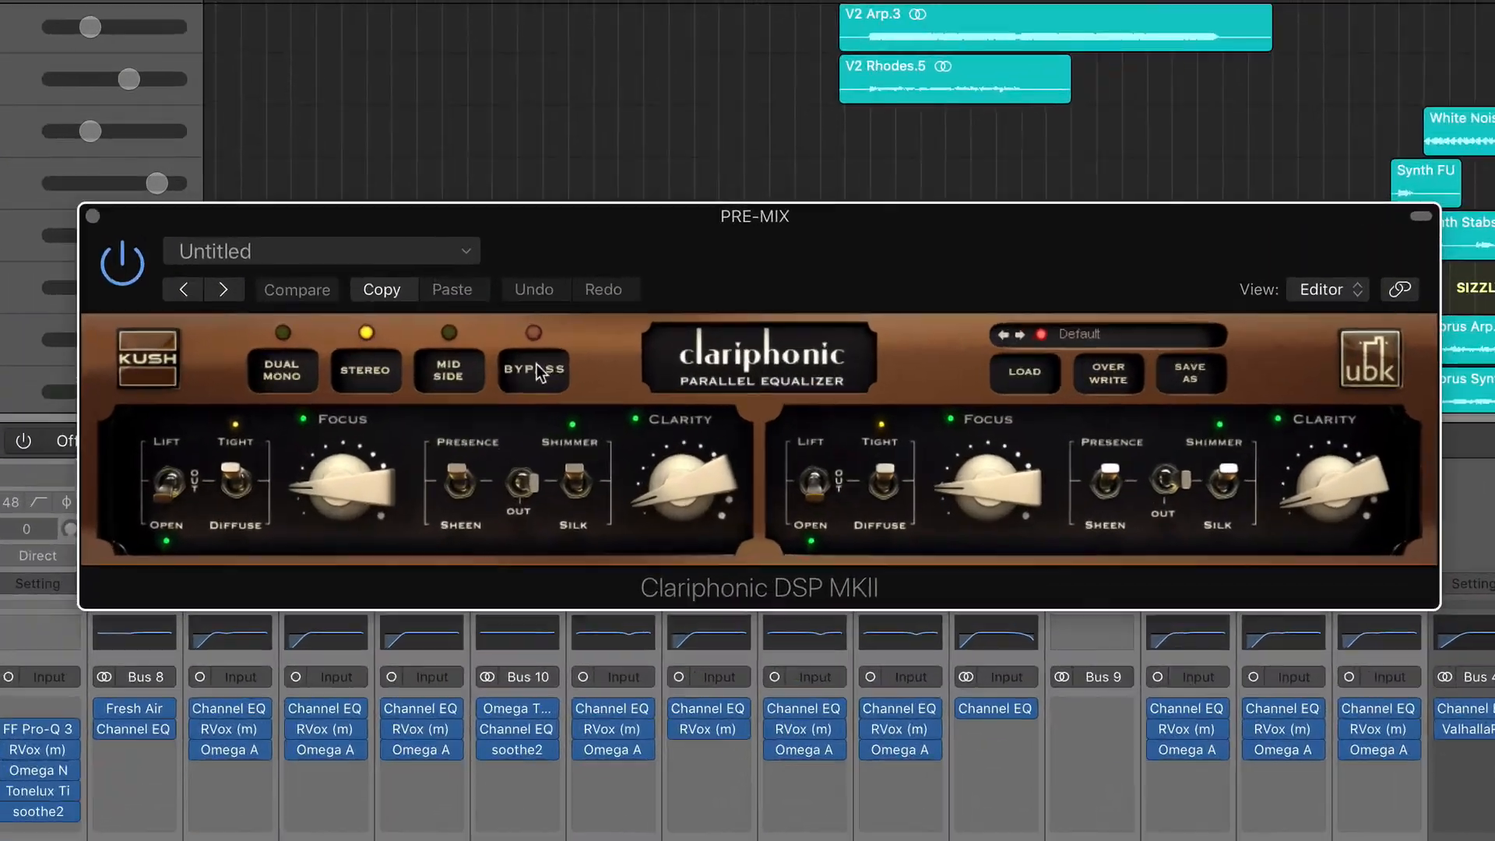
{"action": "key", "text": "space"}
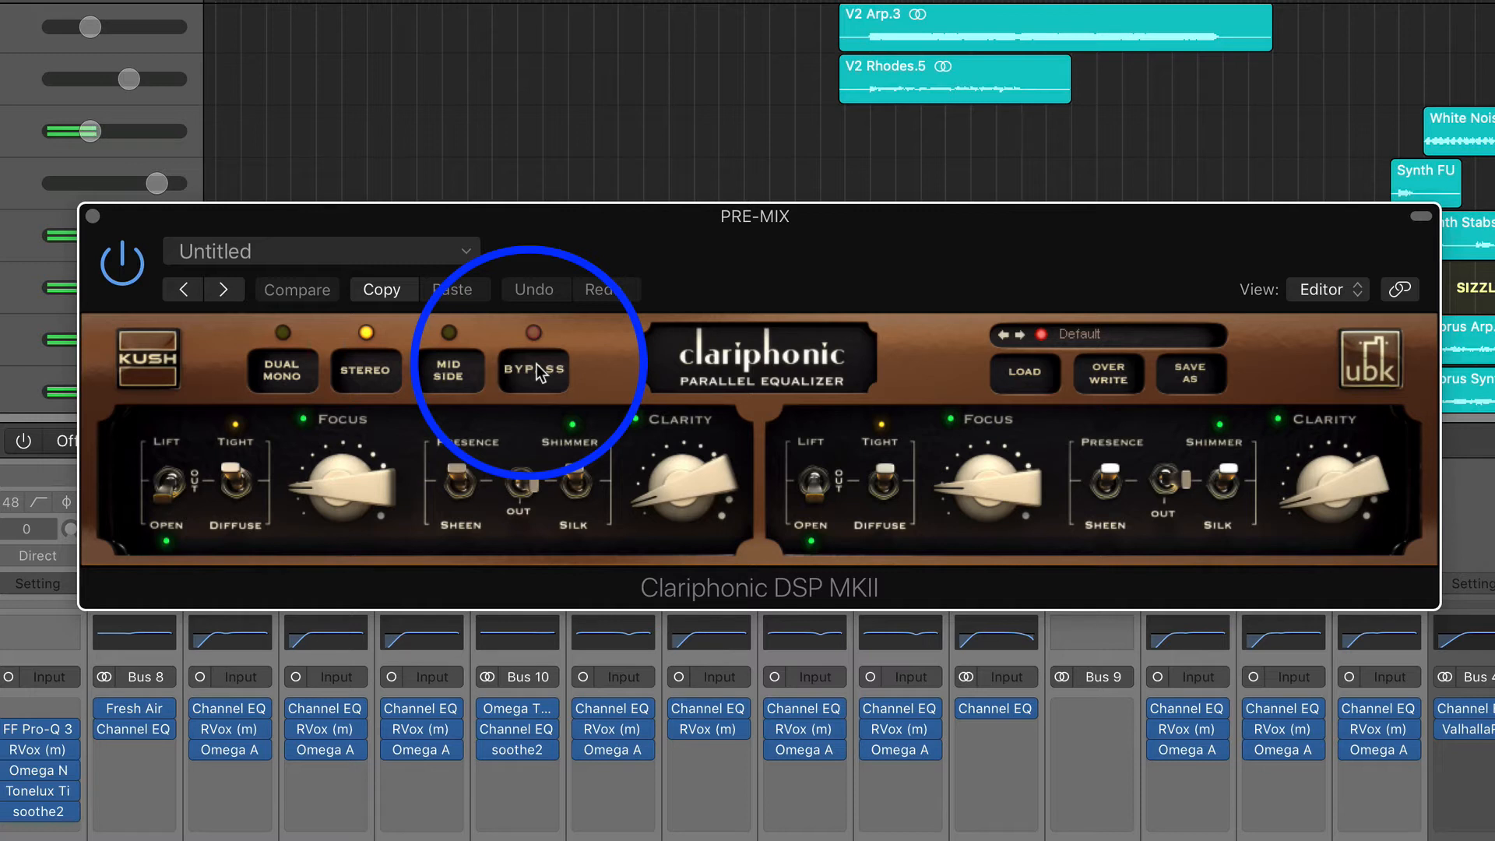
{"action": "left_click", "coordinate": [535, 362]}
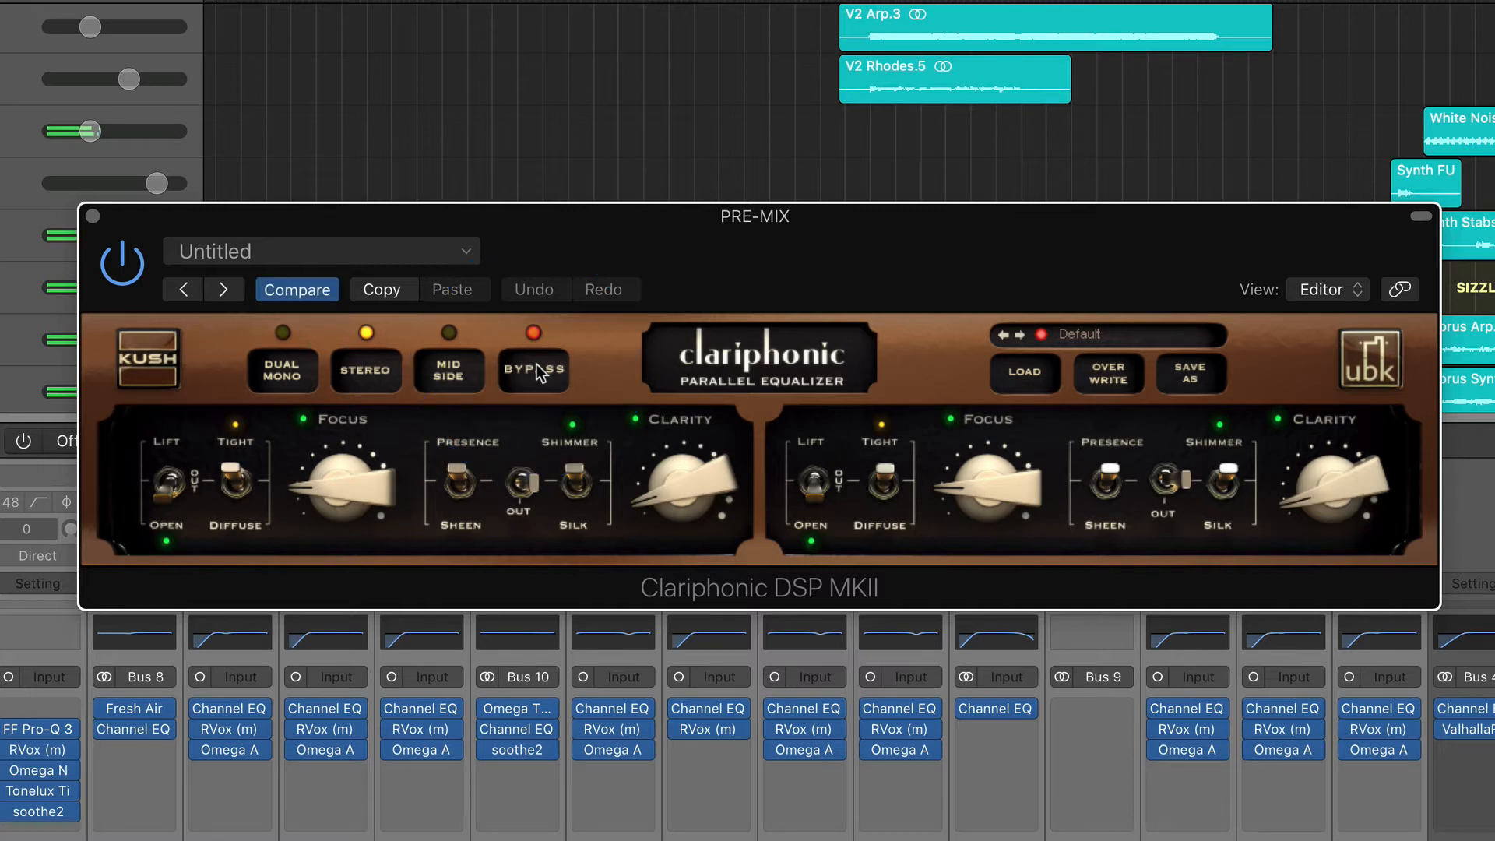
{"action": "left_click", "coordinate": [536, 362]}
{"action": "left_click", "coordinate": [536, 363]}
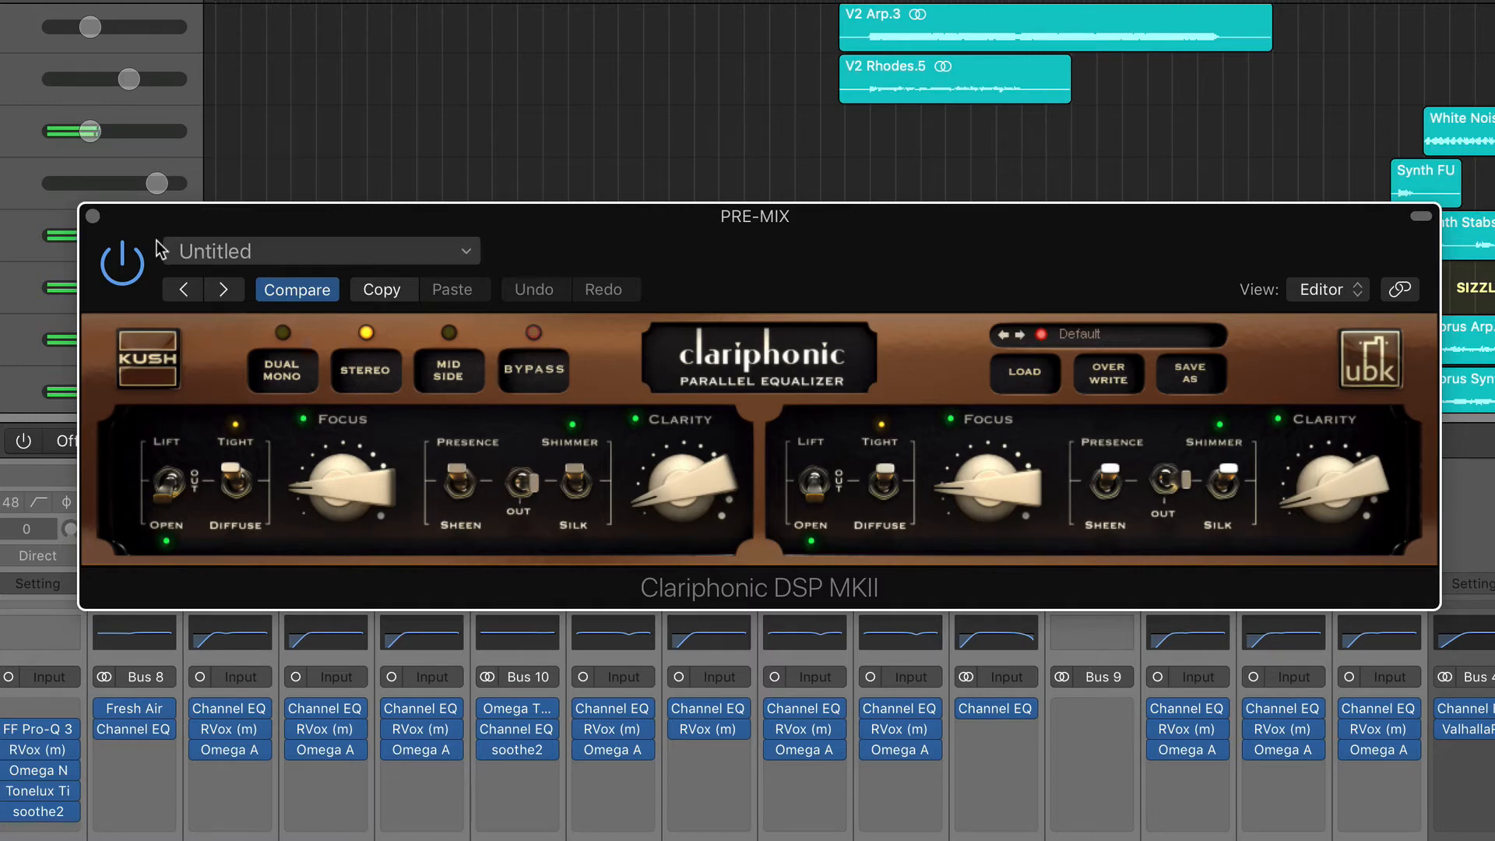
{"action": "left_click", "coordinate": [94, 218]}
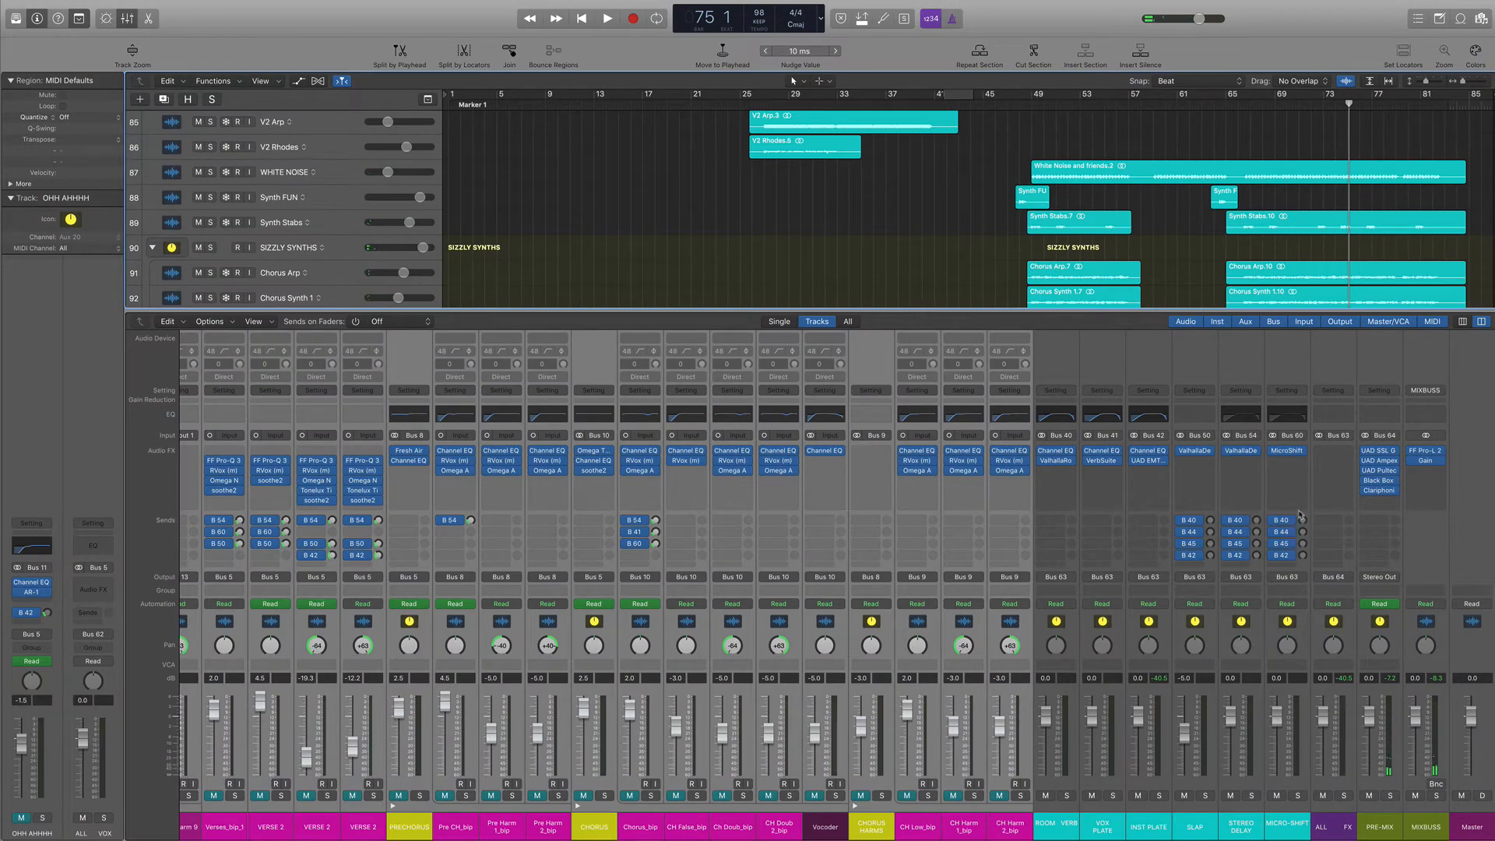
Reopen the Clariphonic DSP MKII on the PRE-MIX channel, reposition its window to view the settings, and close it again.
{"action": "mouse_move", "coordinate": [1395, 463]}
{"action": "left_click", "coordinate": [1381, 492]}
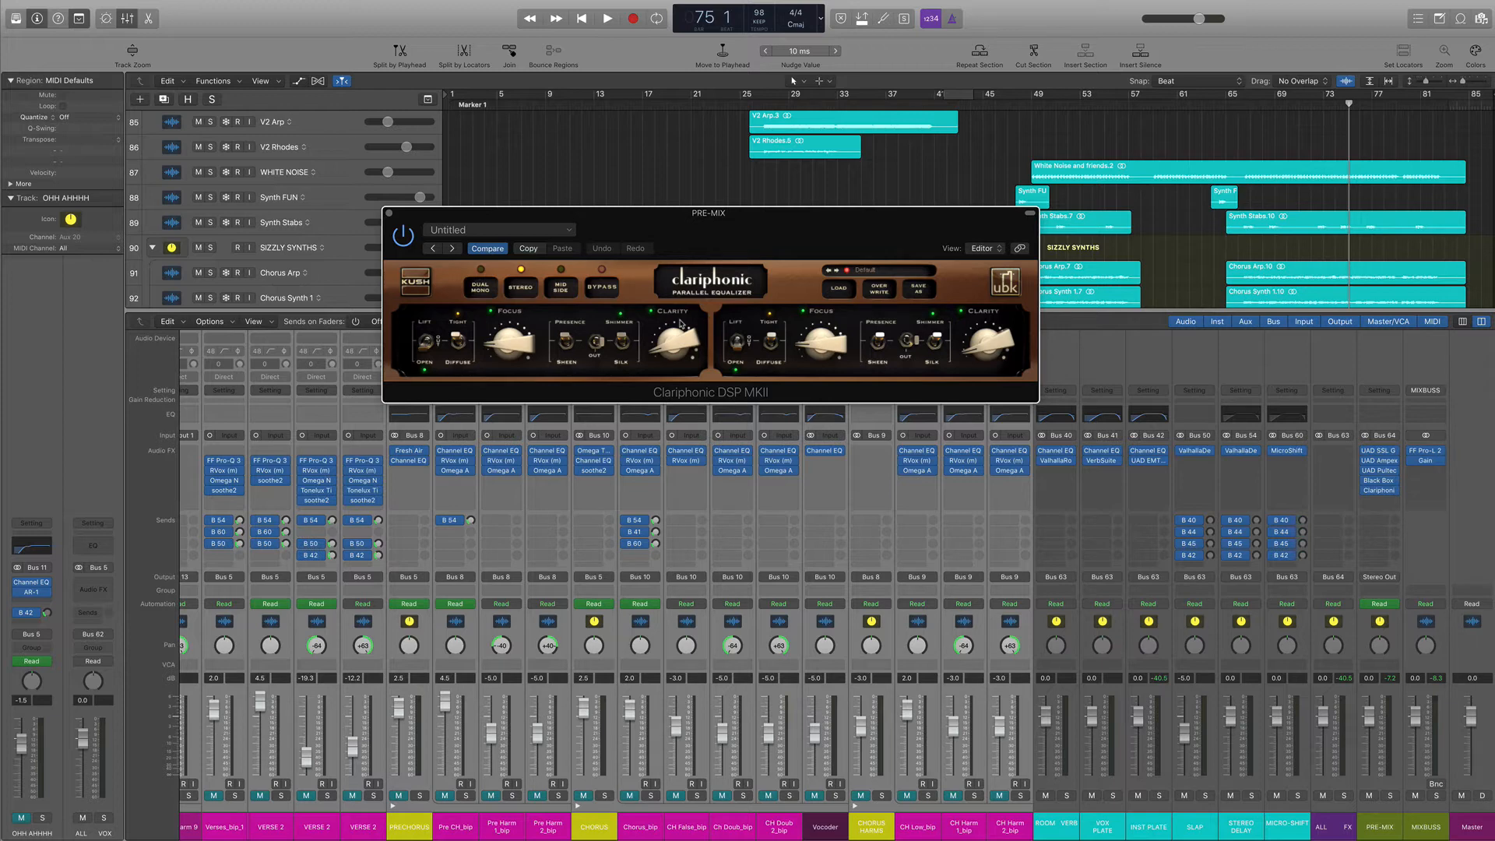
{"action": "left_click_drag", "start_coordinate": [762, 239], "coordinate": [763, 204]}
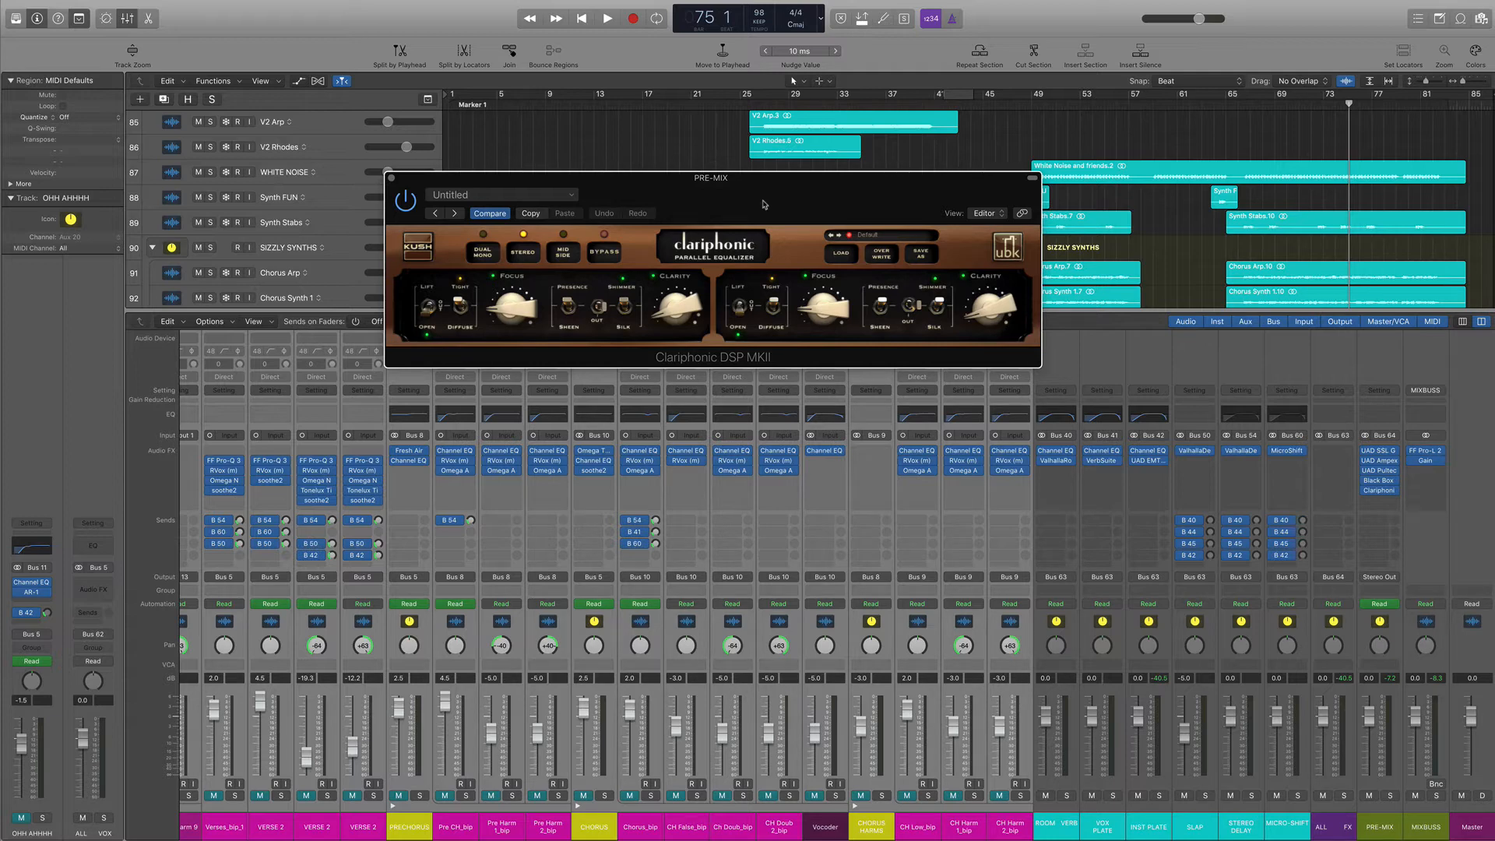
{"action": "left_click_drag", "start_coordinate": [764, 204], "coordinate": [763, 182]}
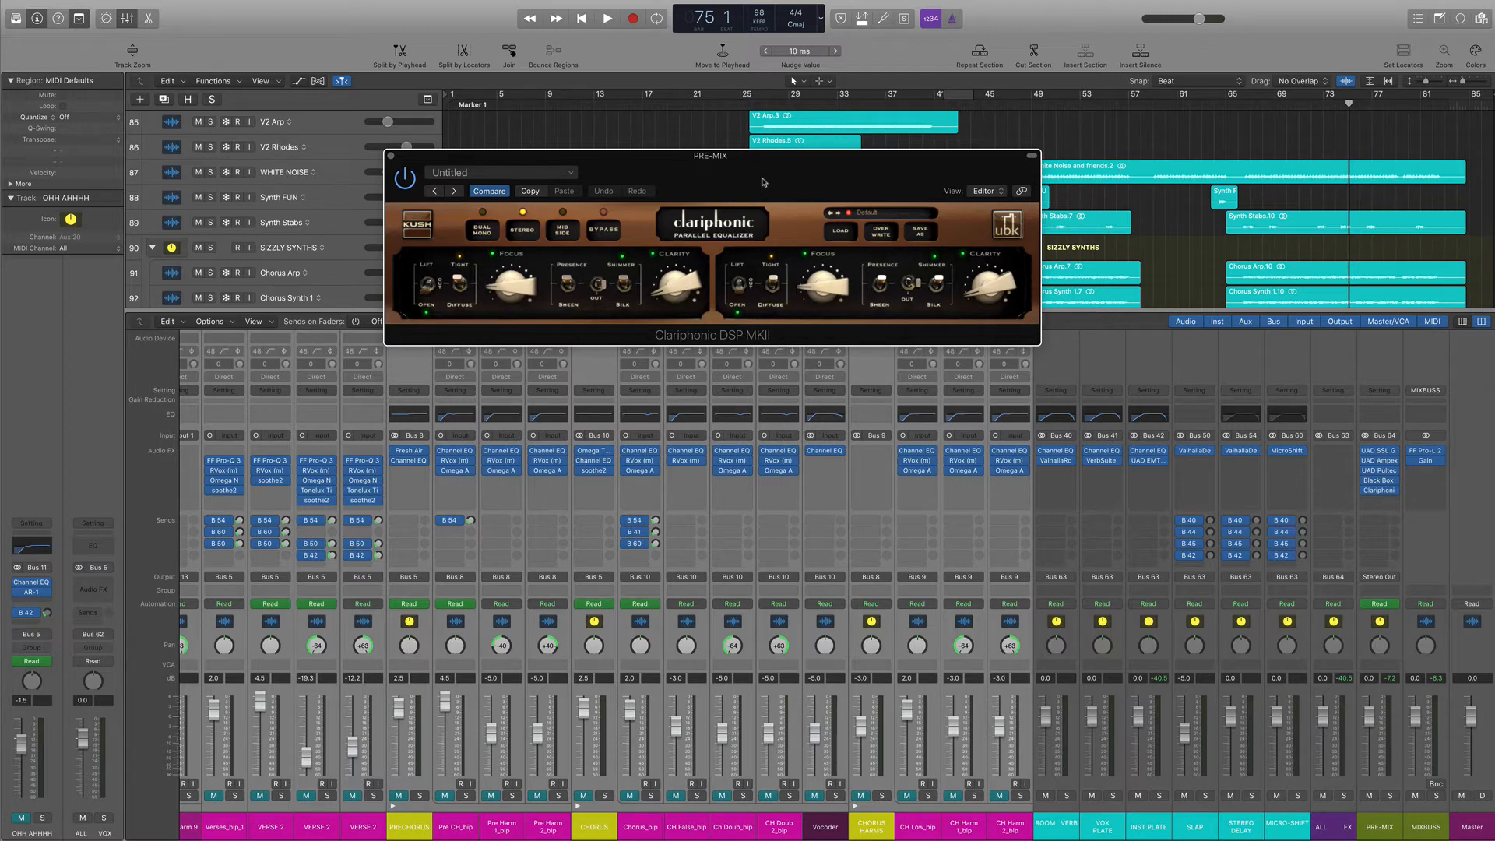
{"action": "mouse_move", "coordinate": [763, 182]}
{"action": "left_mouse_down"}
{"action": "mouse_move", "coordinate": [769, 229]}
{"action": "mouse_move", "coordinate": [767, 194]}
{"action": "left_mouse_up"}
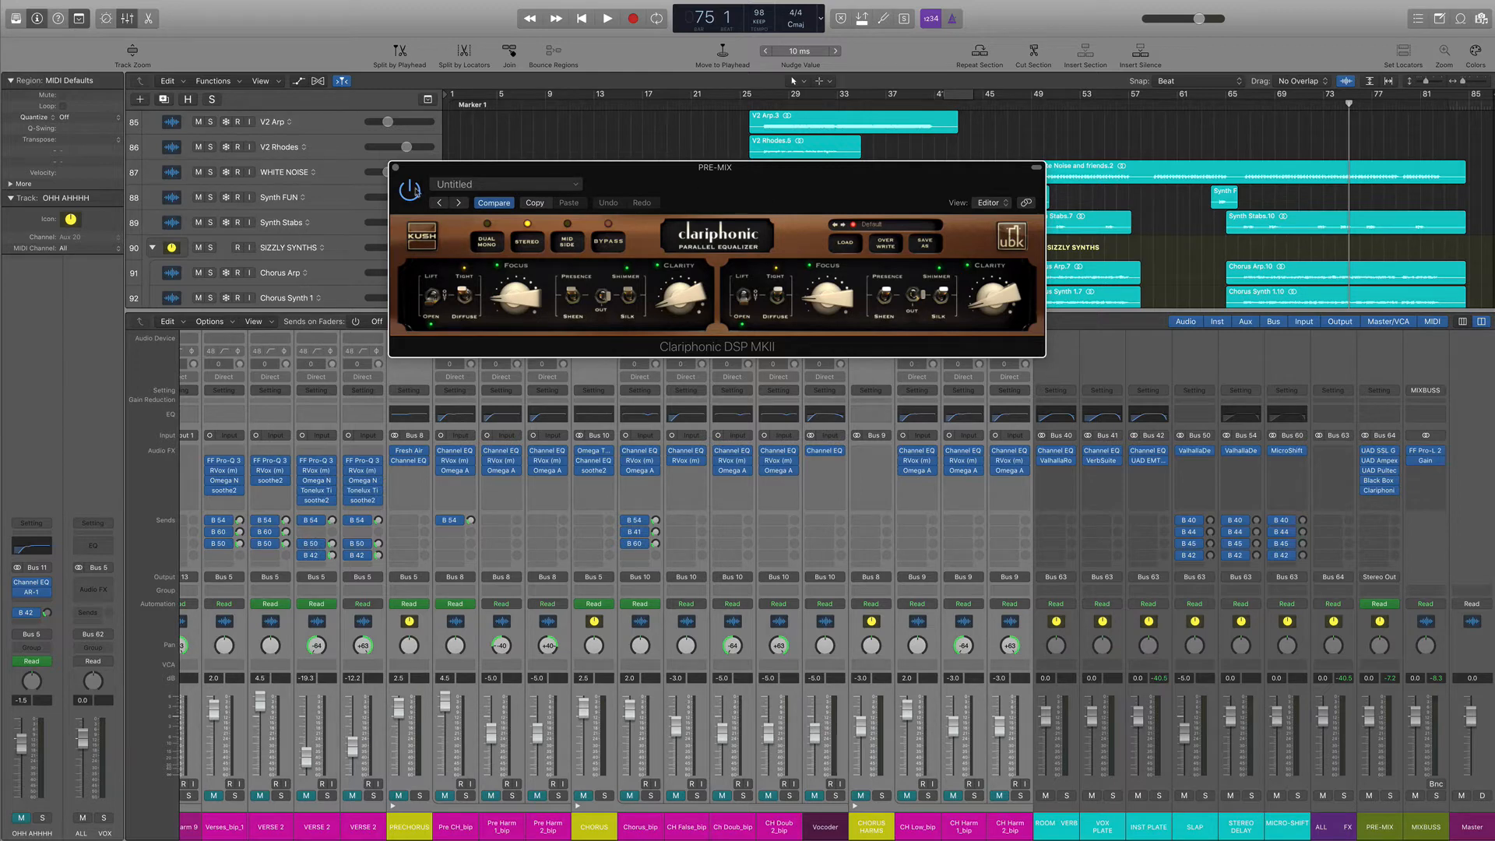
{"action": "left_click", "coordinate": [395, 170]}
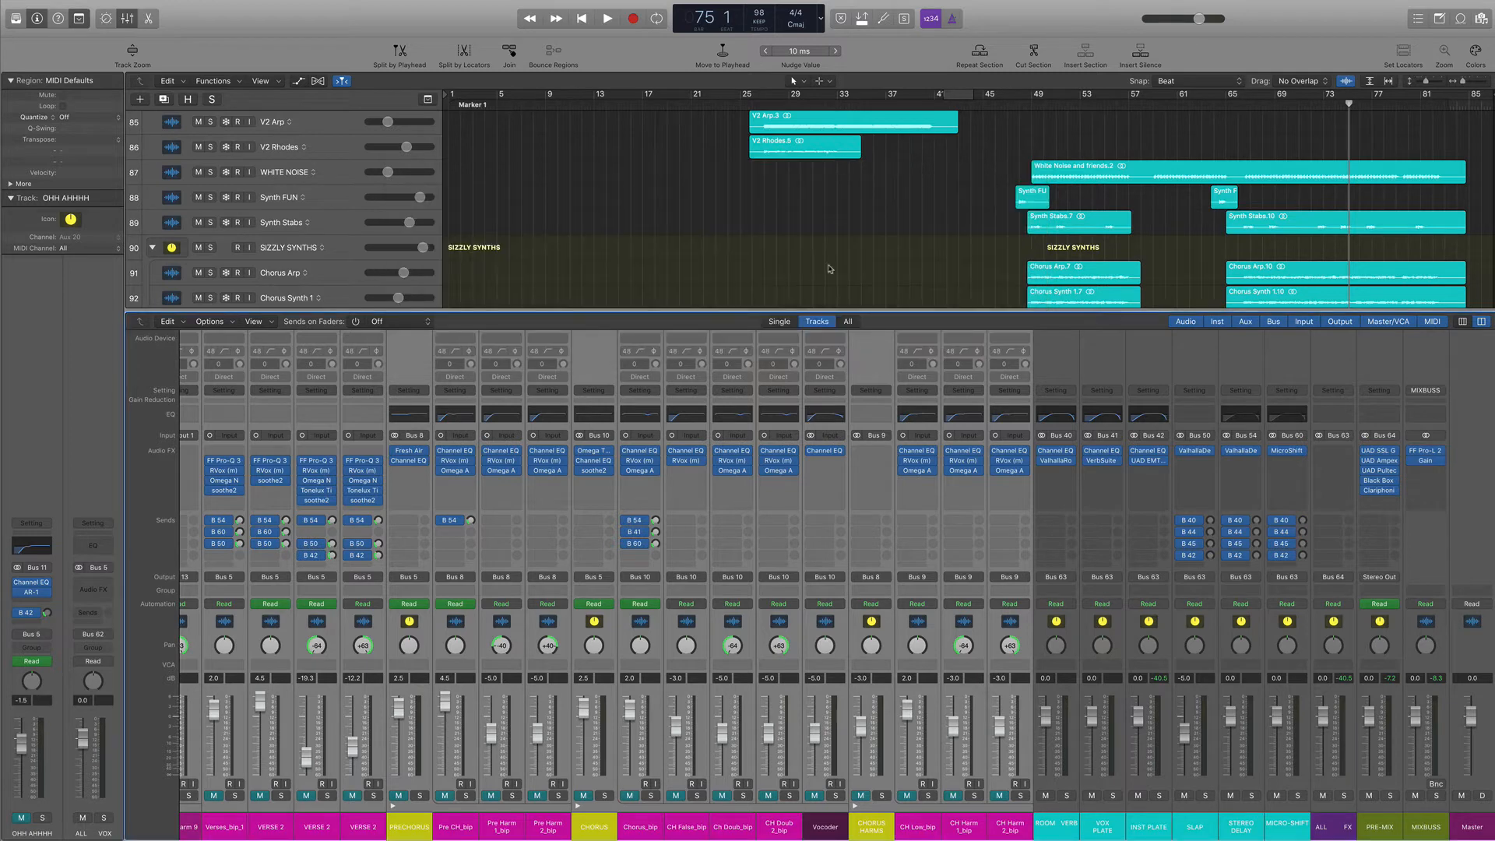
Select the Verses_bip_1 channel in the mixer and unmute the vocal tracks from Verses_bip_1 through CH Harm 1_bip in the track list.
{"action": "left_click", "coordinate": [1386, 629]}
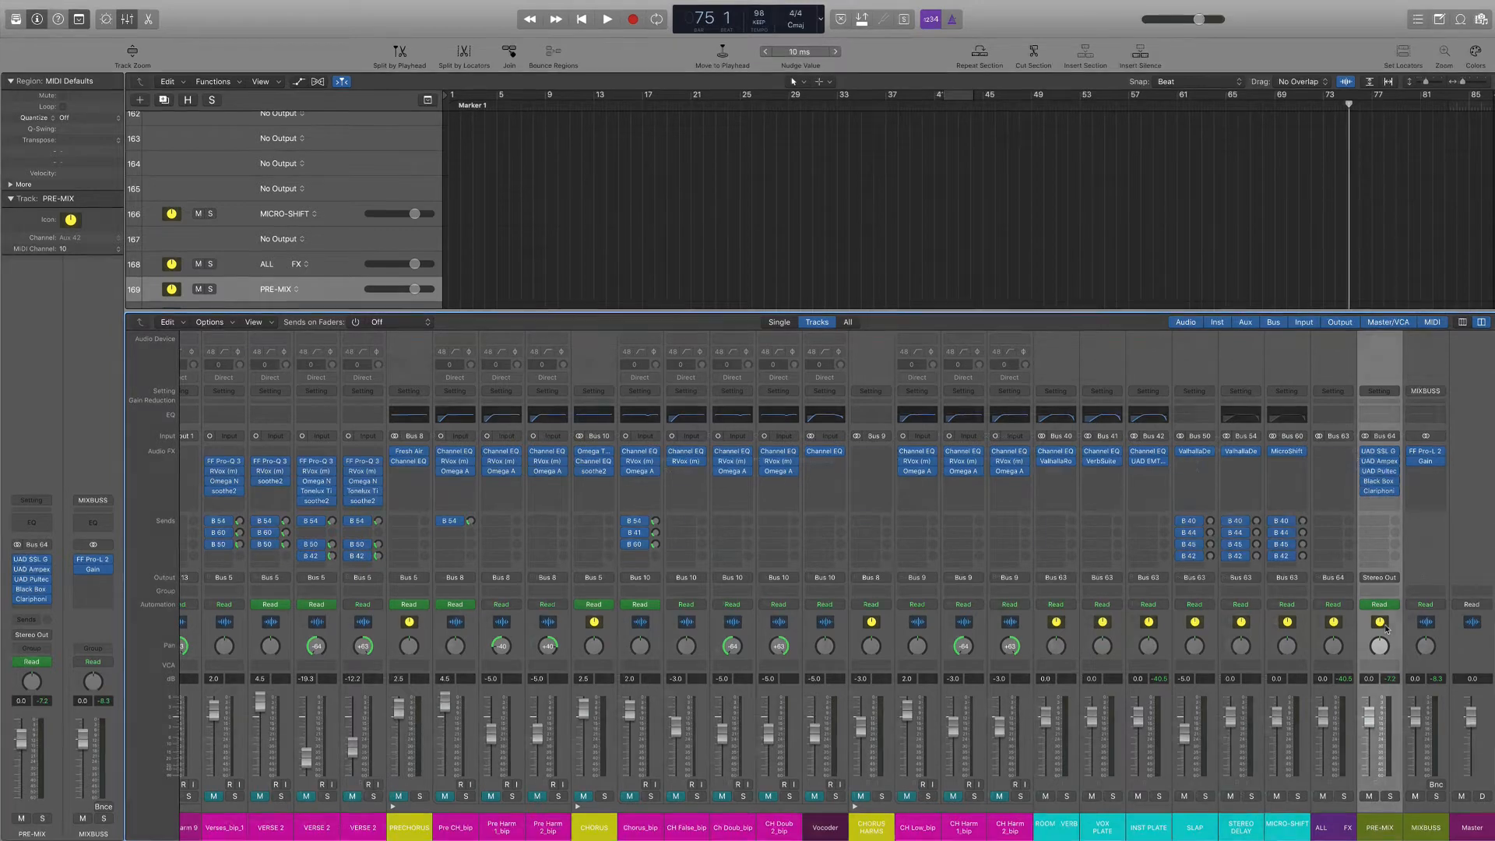
{"action": "scroll", "coordinate": [624, 638], "scroll_direction": "left", "scroll_amount": 9}
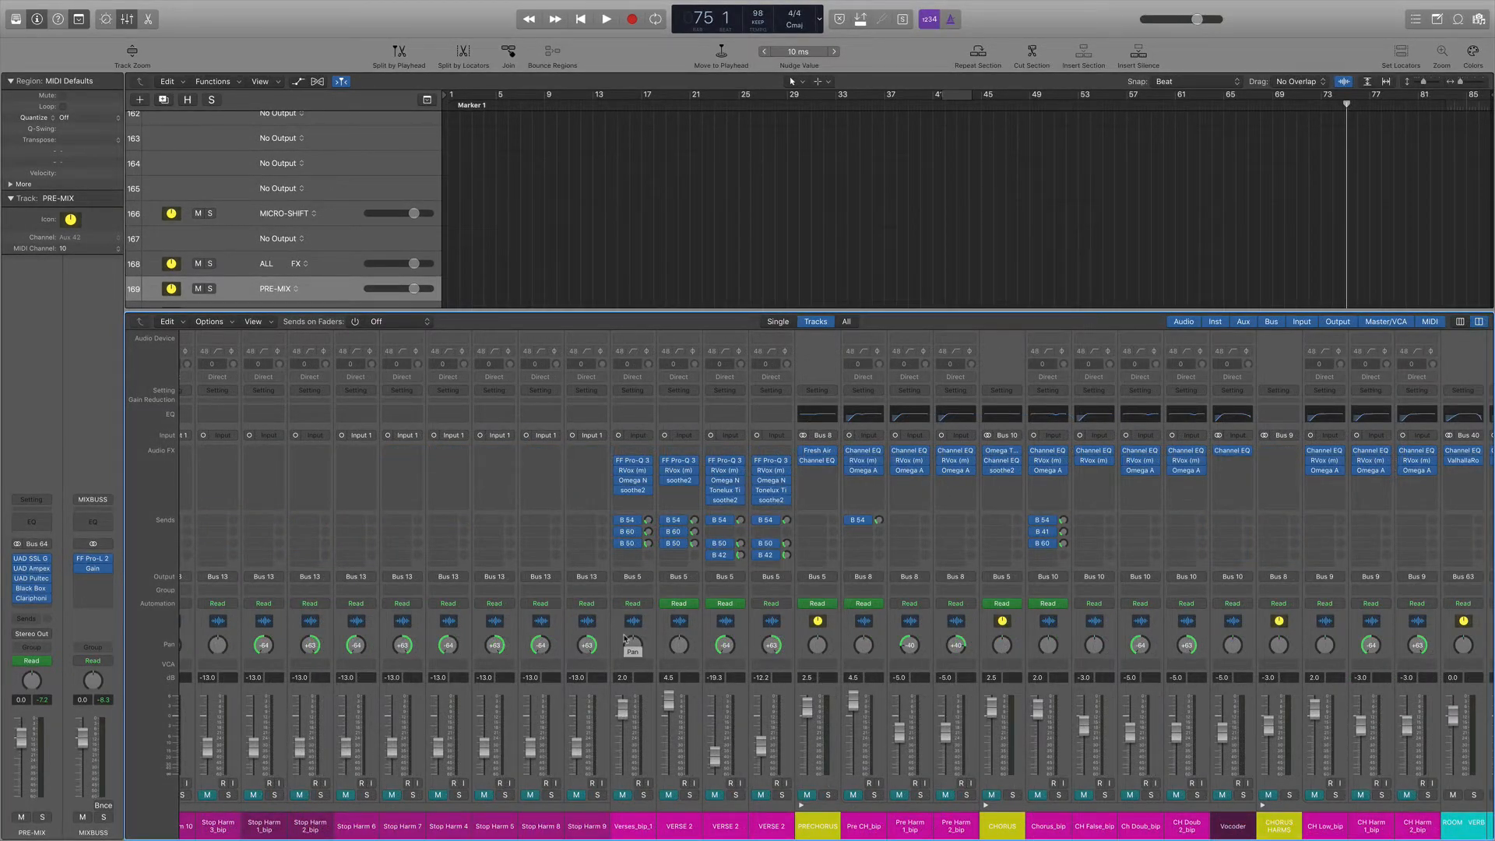
{"action": "scroll", "coordinate": [646, 629], "scroll_direction": "left", "scroll_amount": 1}
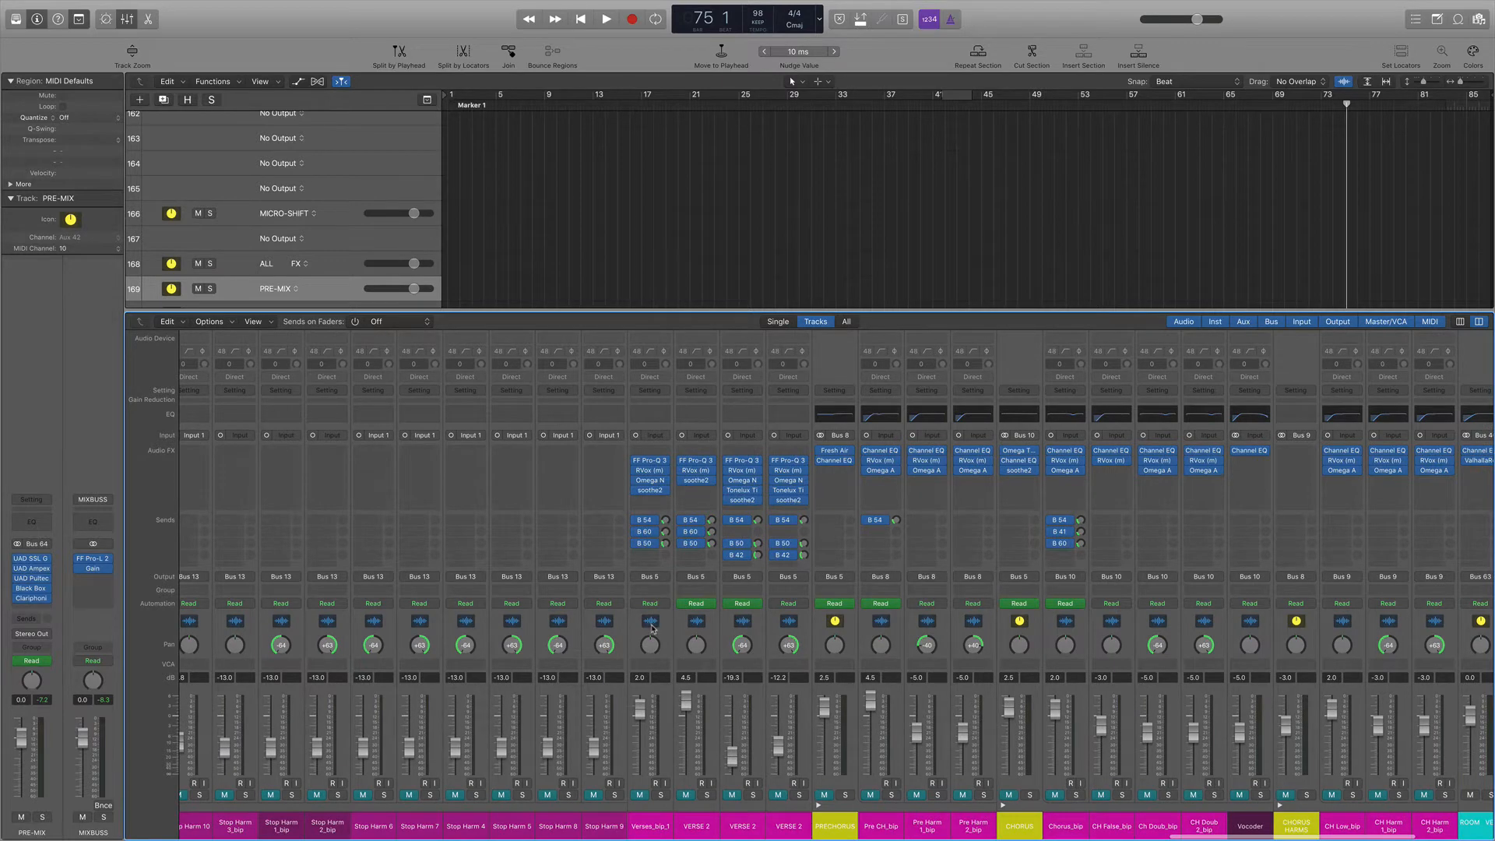
{"action": "left_click", "coordinate": [650, 629]}
{"action": "scroll", "coordinate": [676, 627], "scroll_direction": "right", "scroll_amount": 5}
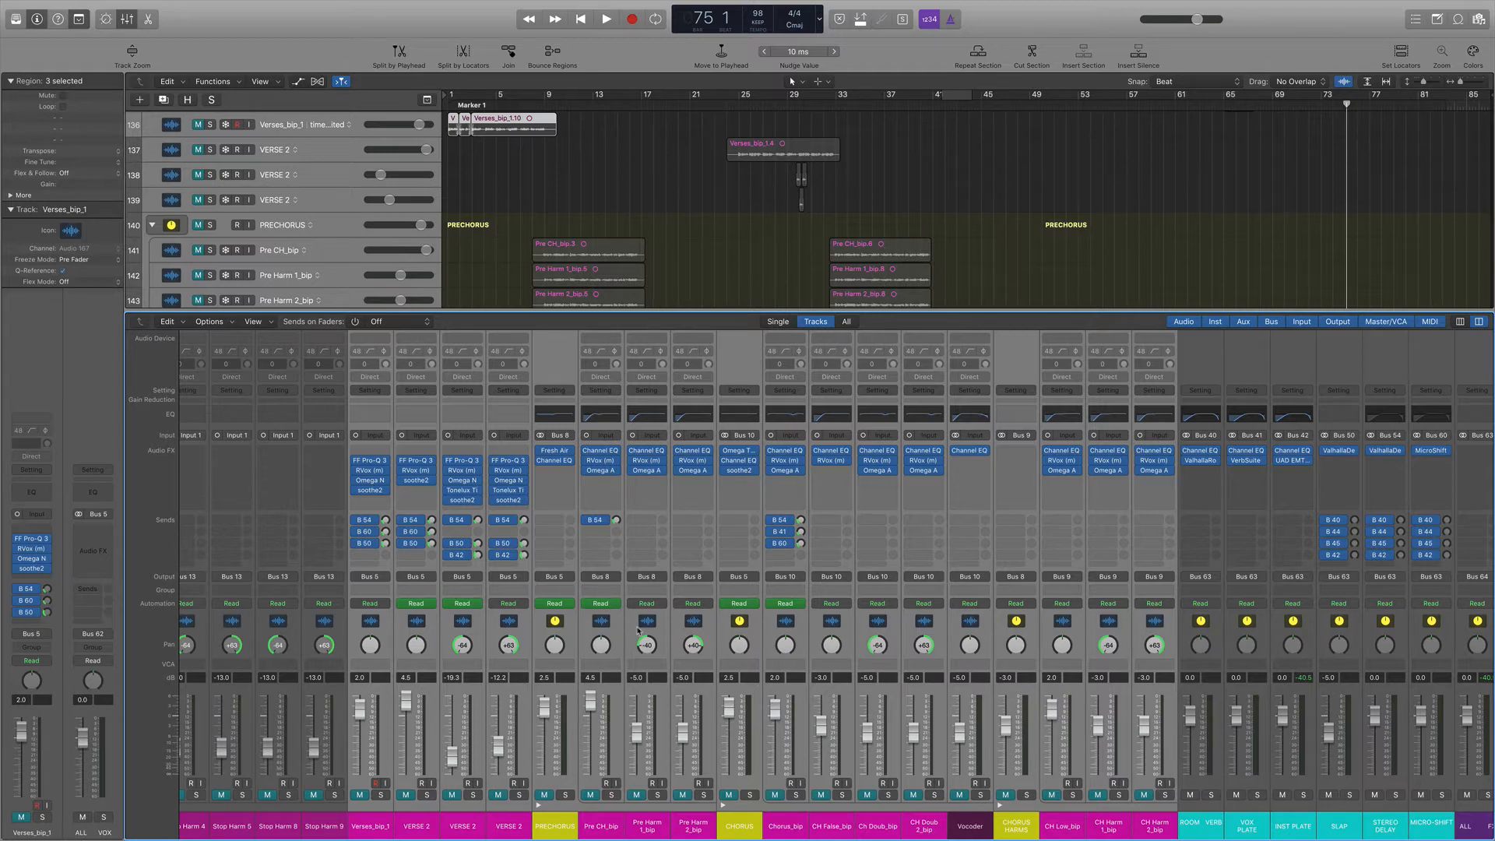
{"action": "left_click", "coordinate": [384, 623]}
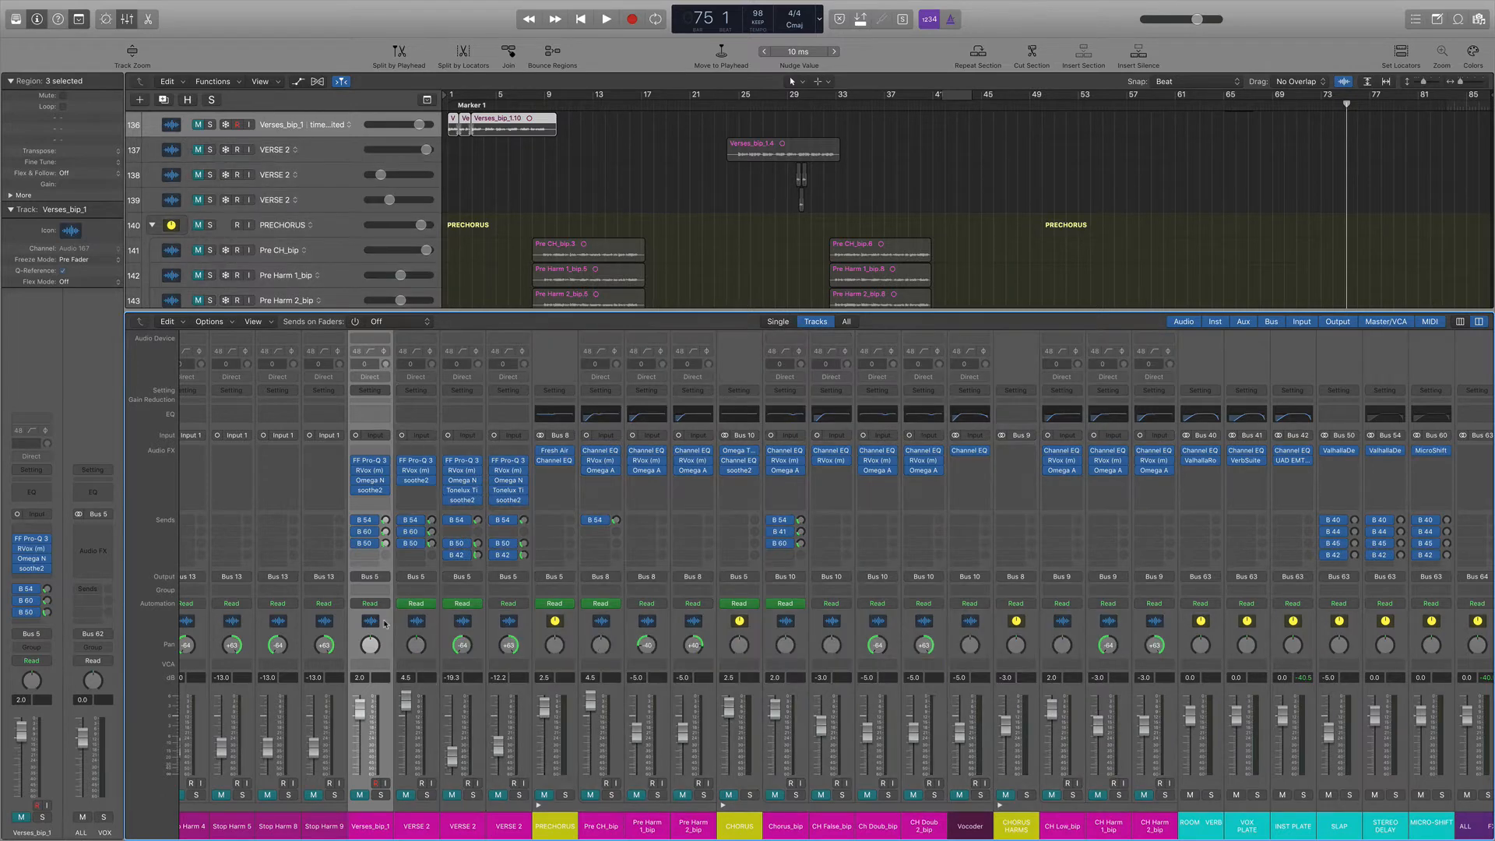
{"action": "key", "text": "x"}
{"action": "scroll", "coordinate": [595, 602], "scroll_direction": "up", "scroll_amount": 5}
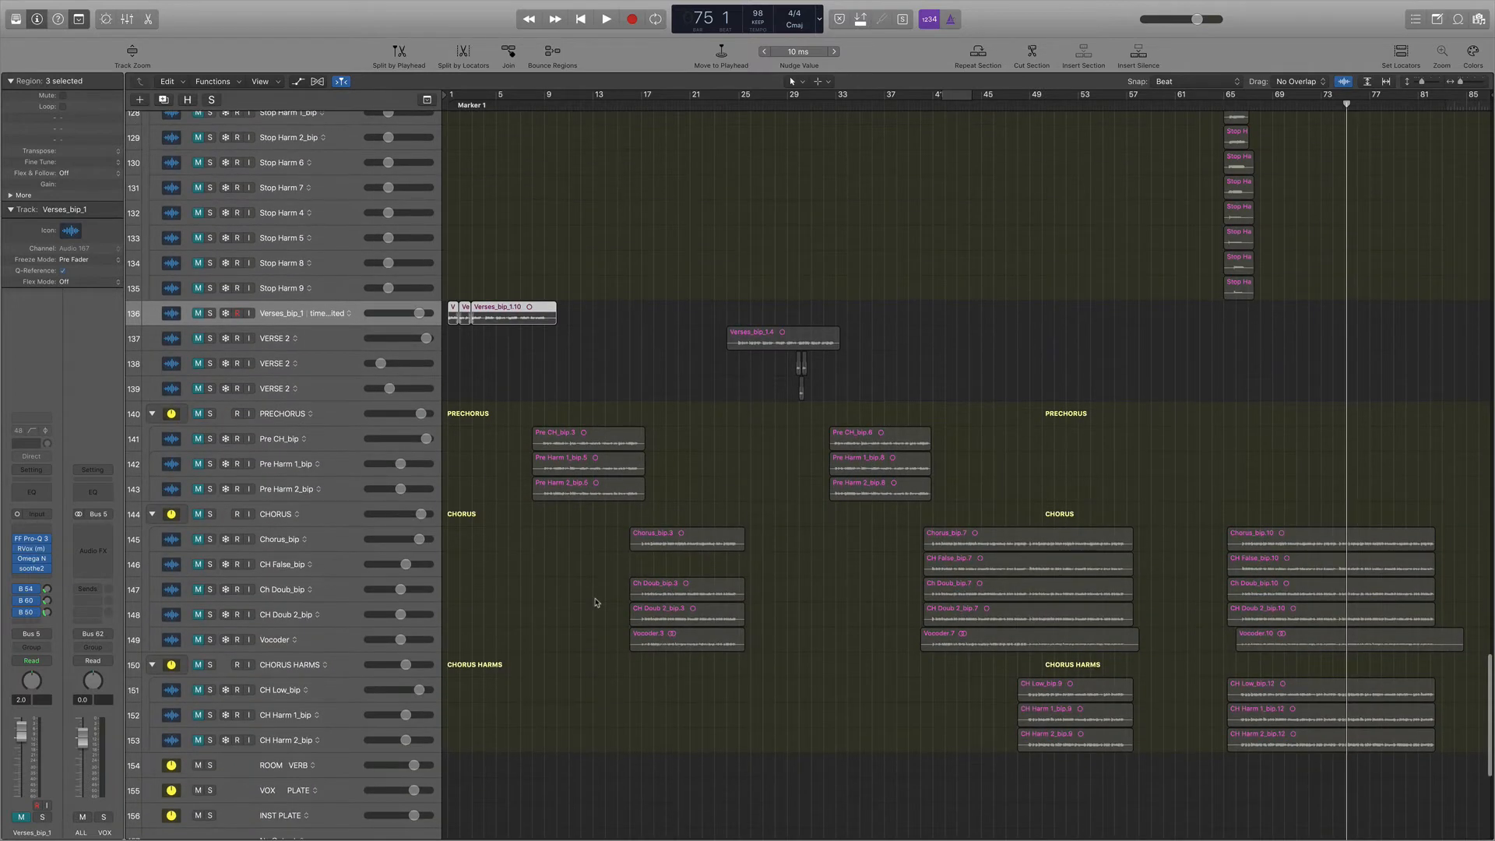
{"action": "left_click_drag", "start_coordinate": [198, 313], "coordinate": [200, 715]}
Enlarge the track heights and look over the verse, pre-chorus, chorus and chorus harmony vocal regions.
{"action": "key", "text": "super+Down"}
{"action": "key", "text": "super+Down"}
{"action": "key", "text": "super+Down"}
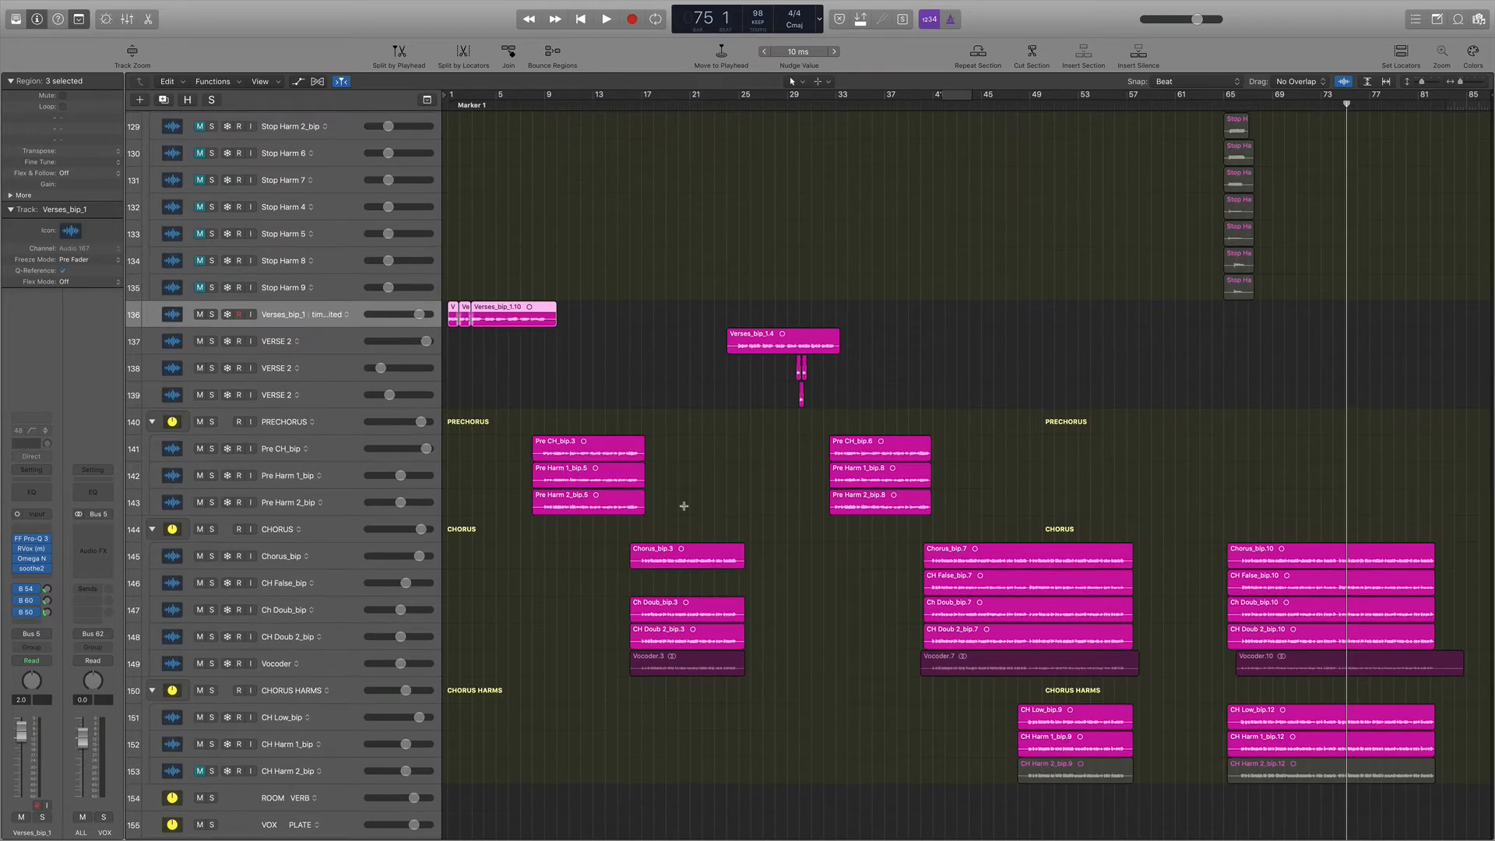
{"action": "key", "text": "super+Down"}
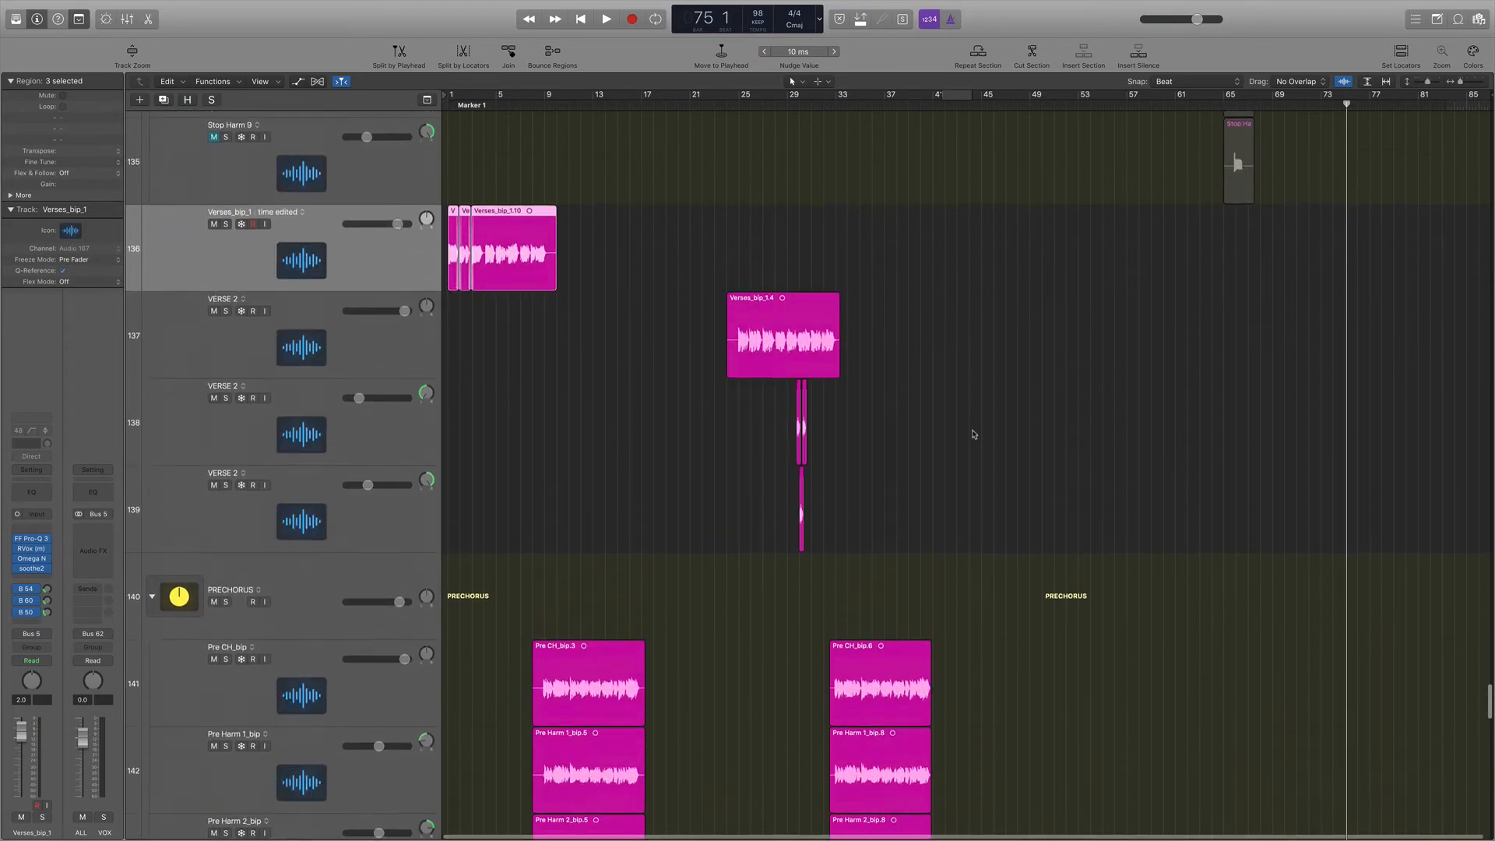
{"action": "scroll", "coordinate": [971, 431], "scroll_direction": "down", "scroll_amount": 8}
{"action": "scroll", "coordinate": [973, 434], "scroll_direction": "down", "scroll_amount": 5}
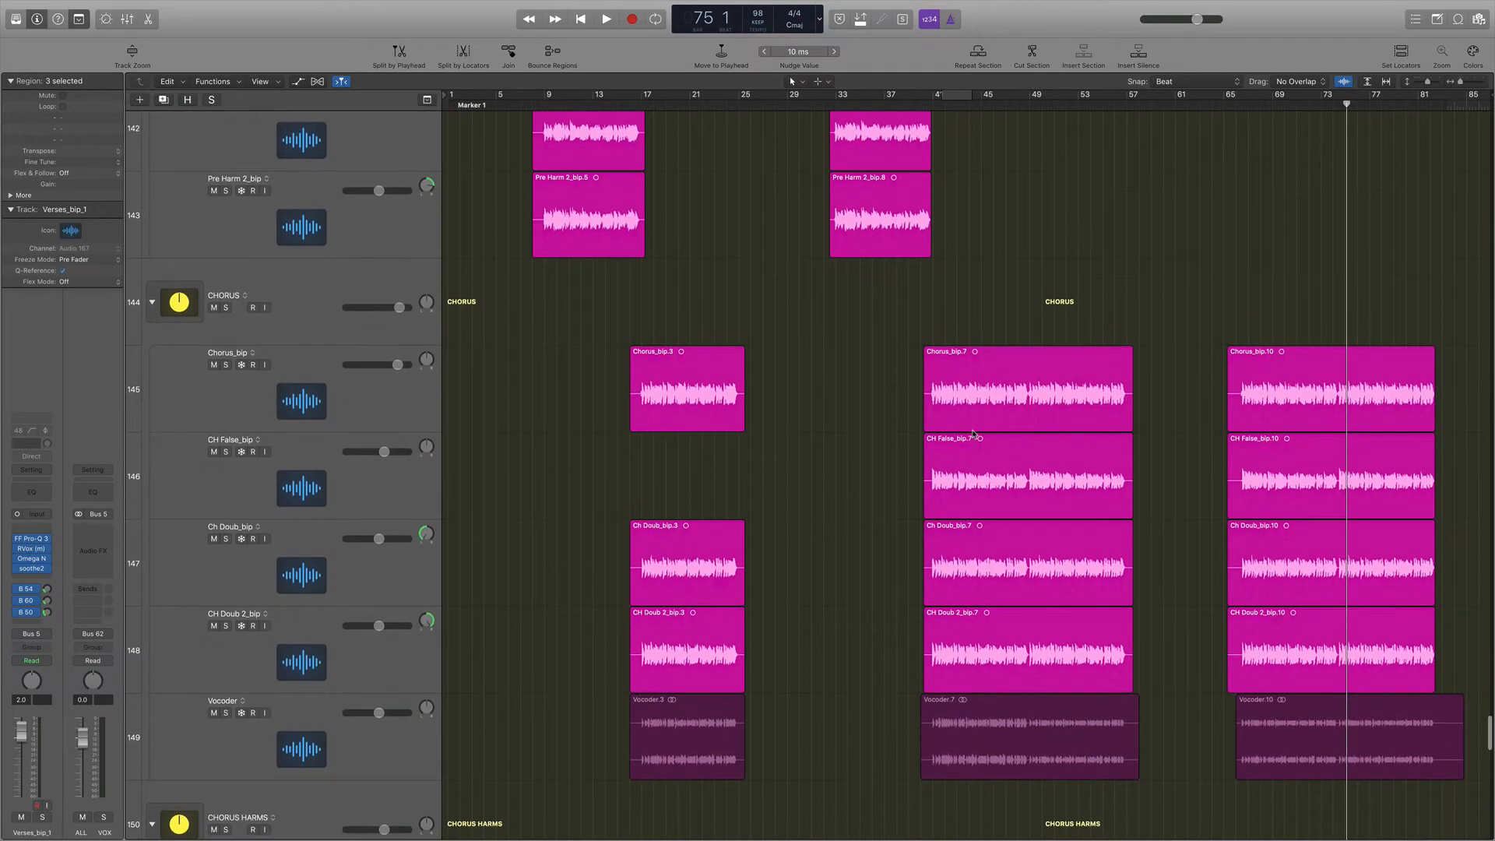
{"action": "scroll", "coordinate": [972, 434], "scroll_direction": "down", "scroll_amount": 3}
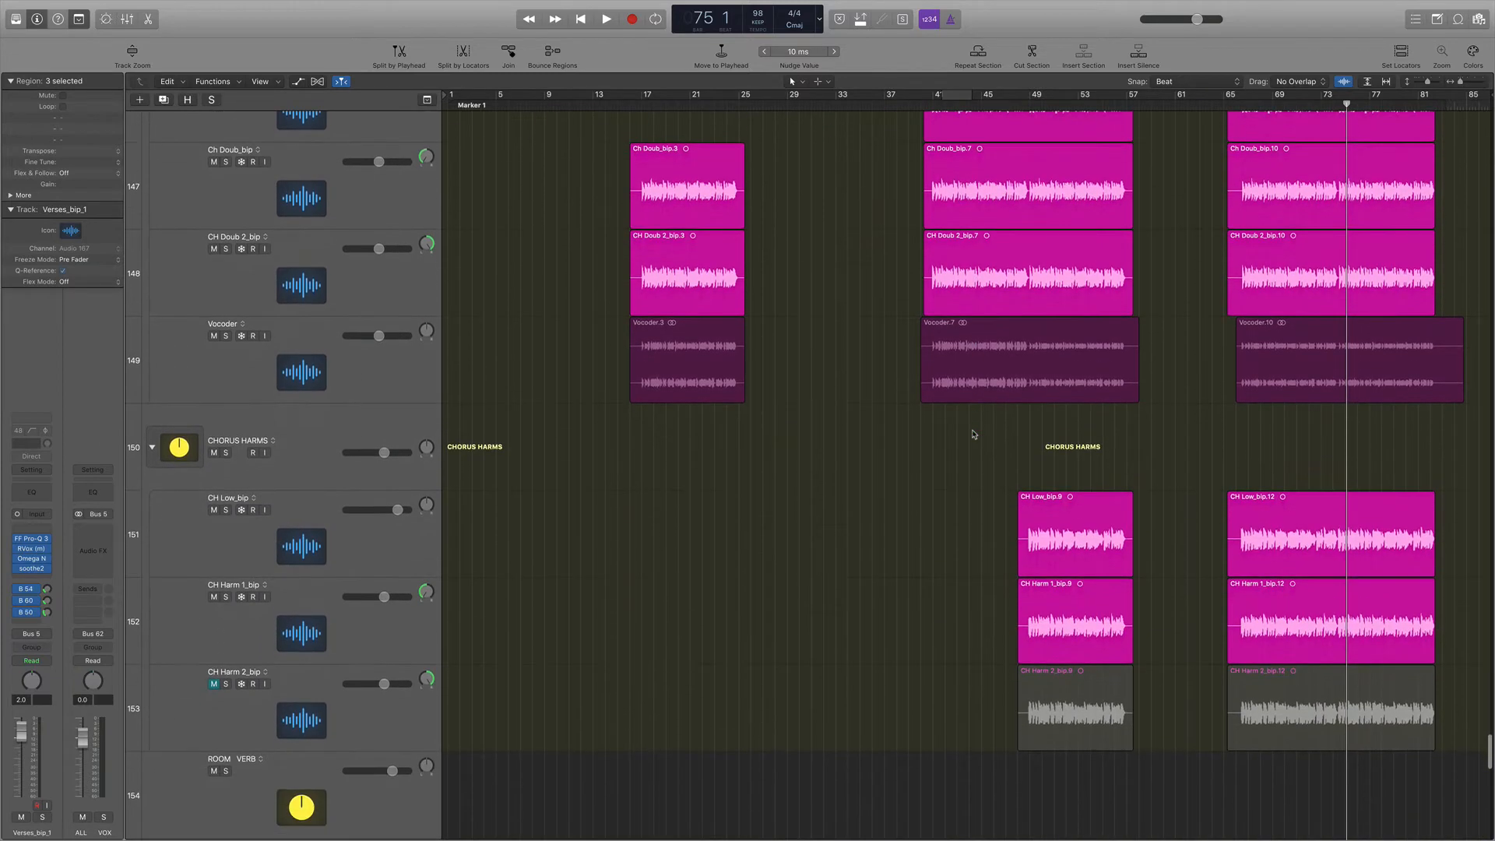
{"action": "scroll", "coordinate": [972, 434], "scroll_direction": "up", "scroll_amount": 10}
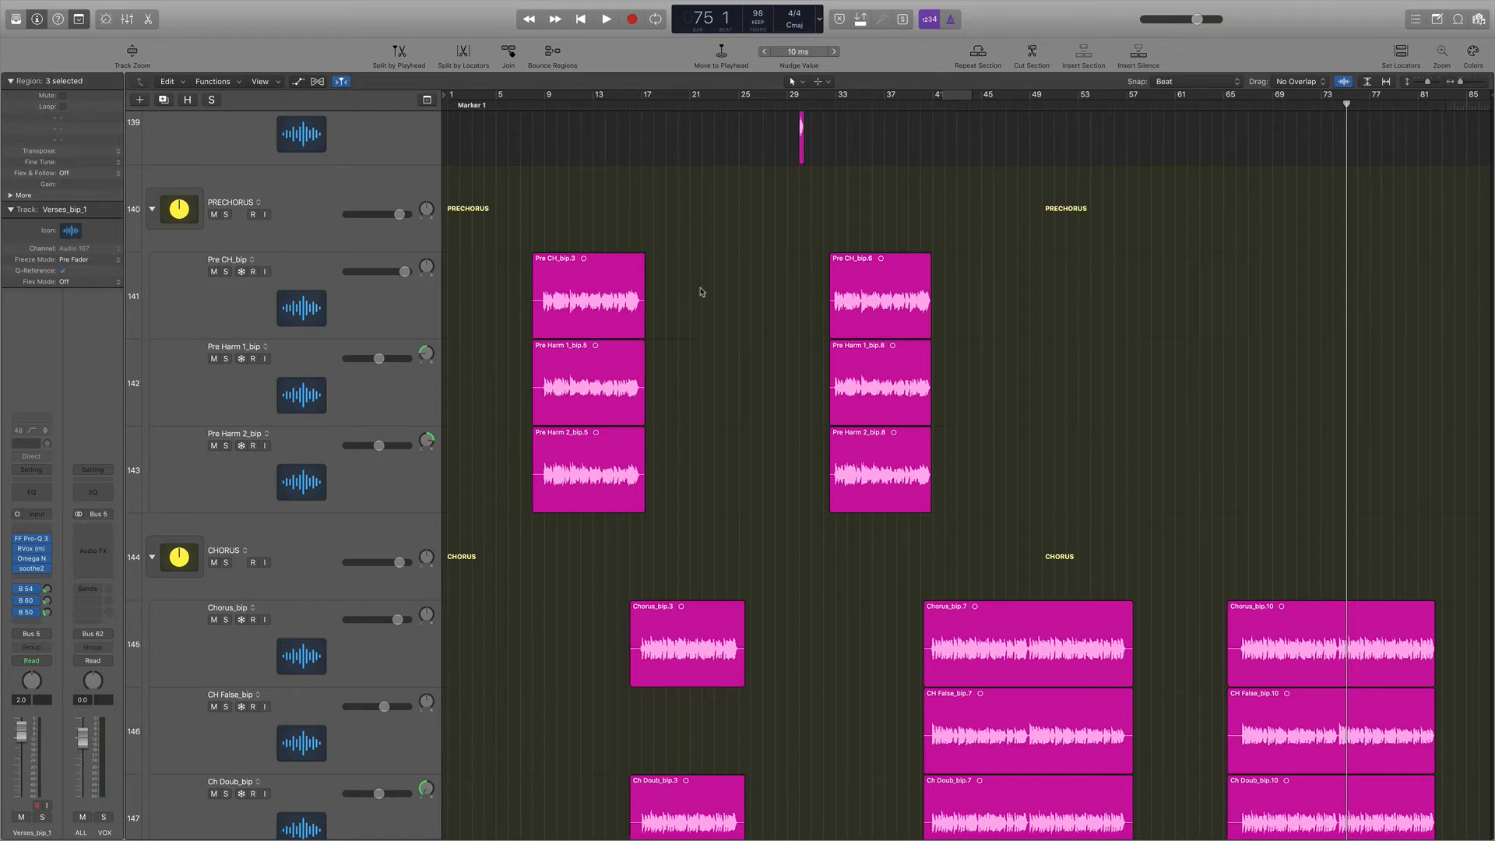
Set a cycle range over the first pre-chorus from bar 9 and solo the PRECHORUS track stack.
{"action": "left_click", "coordinate": [544, 94]}
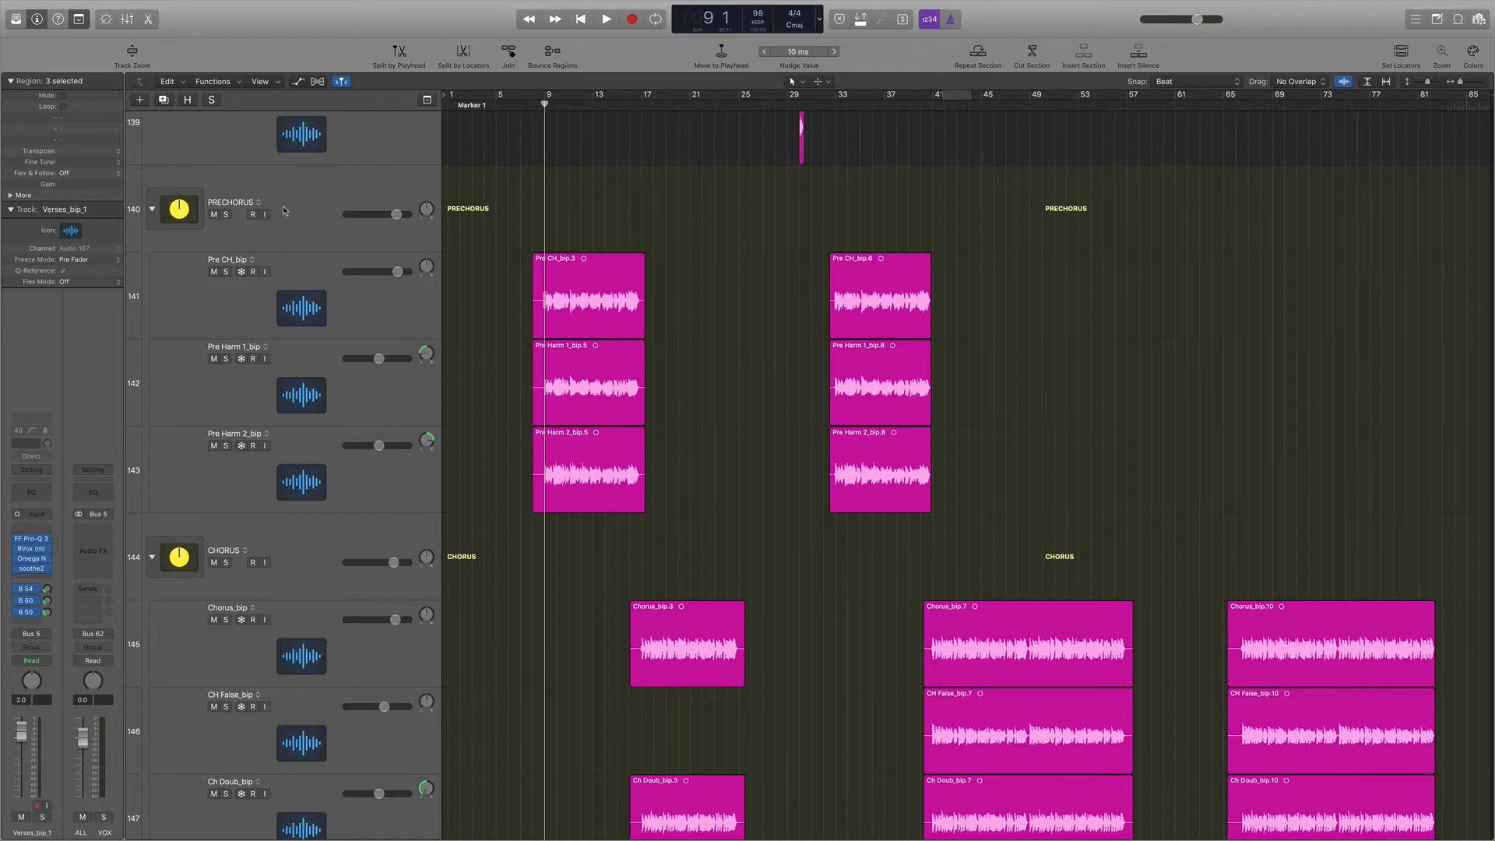
{"action": "left_click", "coordinate": [311, 191]}
{"action": "scroll", "coordinate": [551, 200], "scroll_direction": "up", "scroll_amount": 10}
{"action": "scroll", "coordinate": [550, 200], "scroll_direction": "down", "scroll_amount": 8}
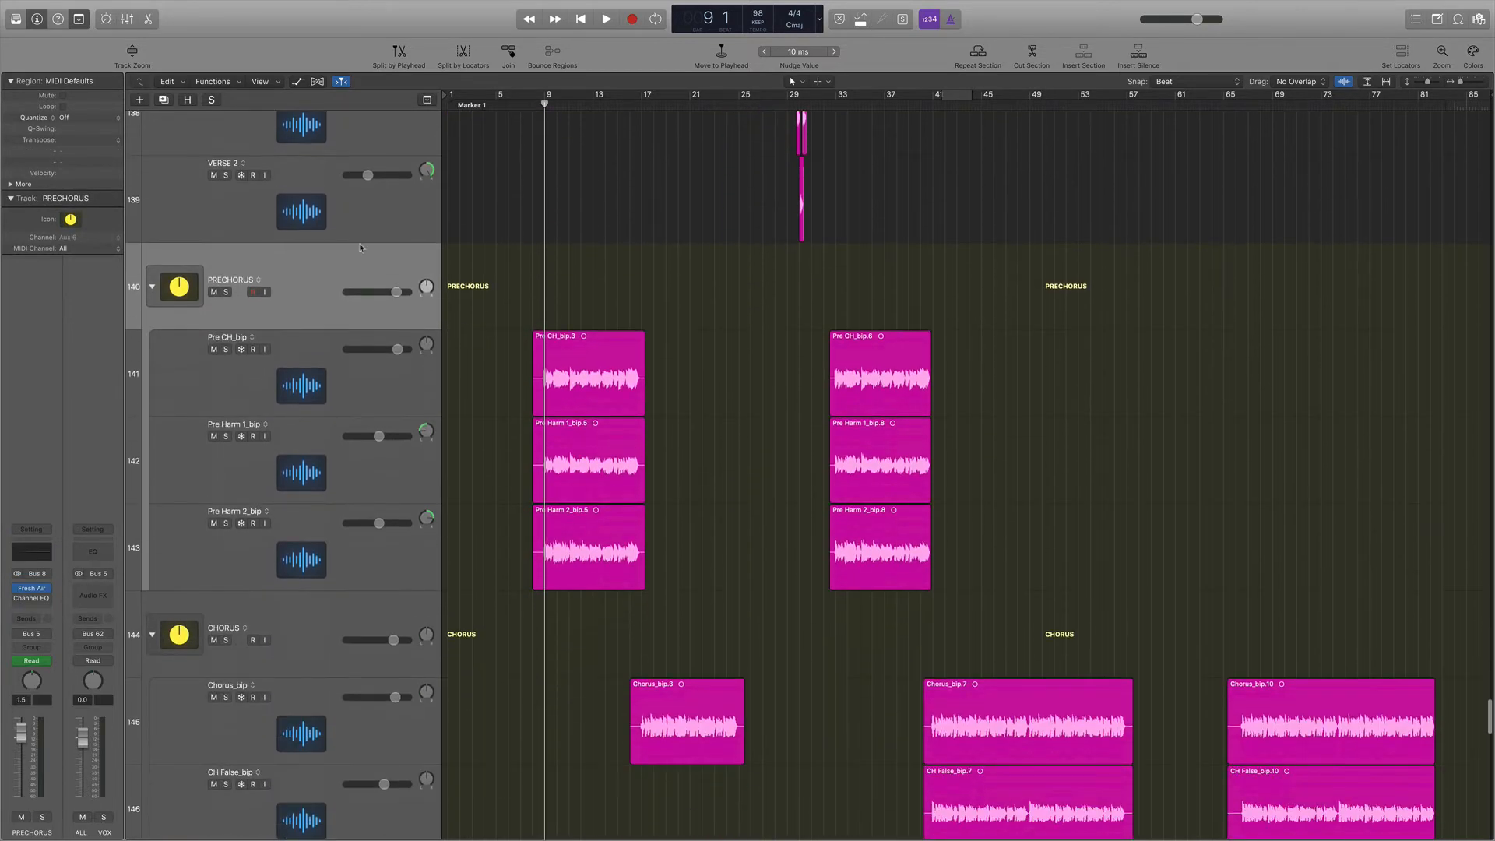
{"action": "left_click_drag", "start_coordinate": [554, 97], "coordinate": [635, 97]}
{"action": "left_click", "coordinate": [226, 292]}
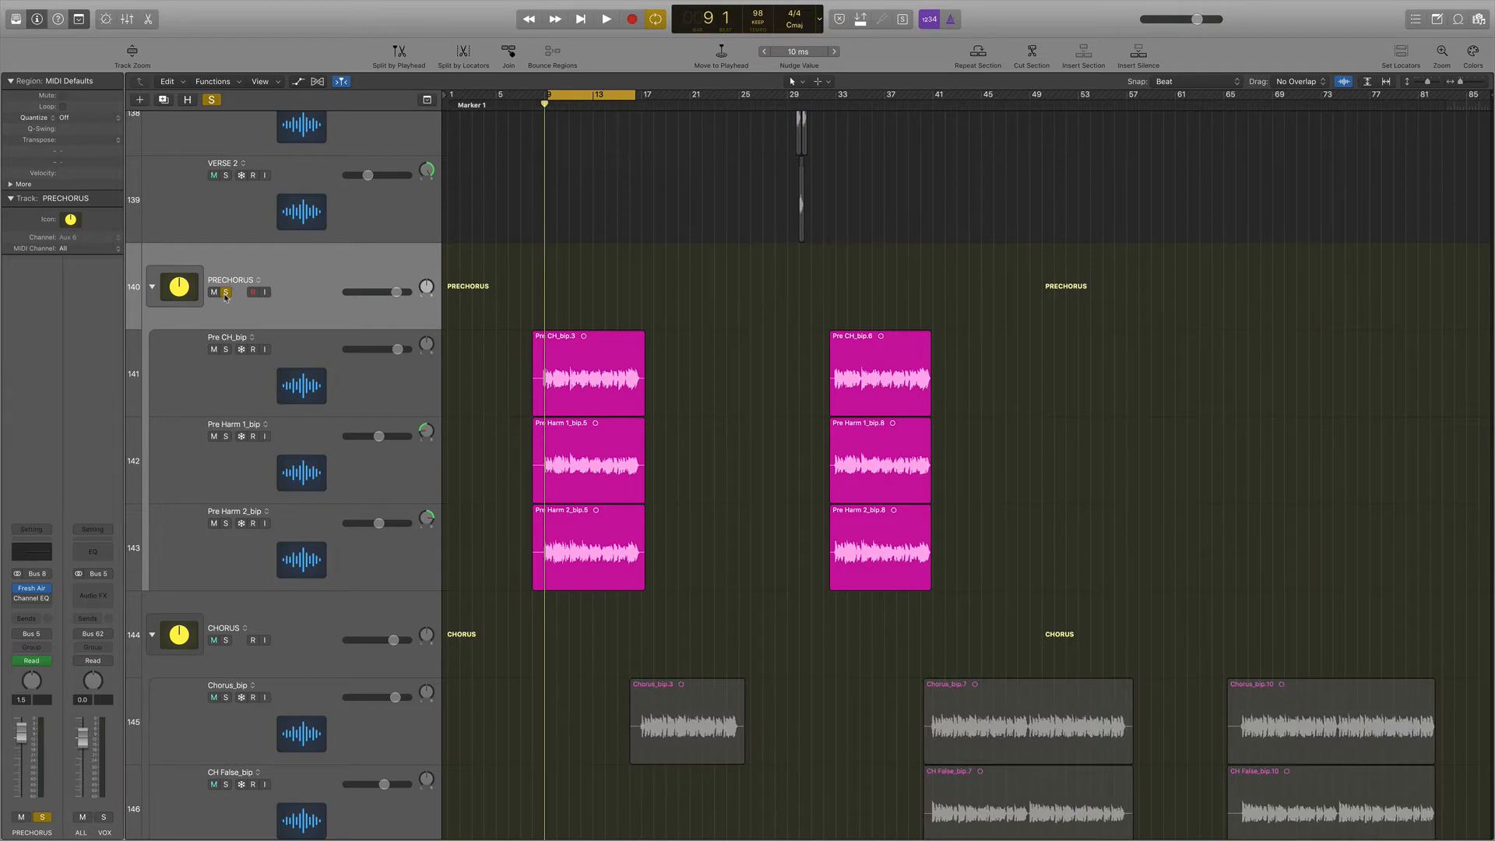
Bypass the plug-ins and send on the PRECHORUS through Pre Harm 2_bip channels, then play the soloed pre-chorus vocals dry and stop.
{"action": "key", "text": "x"}
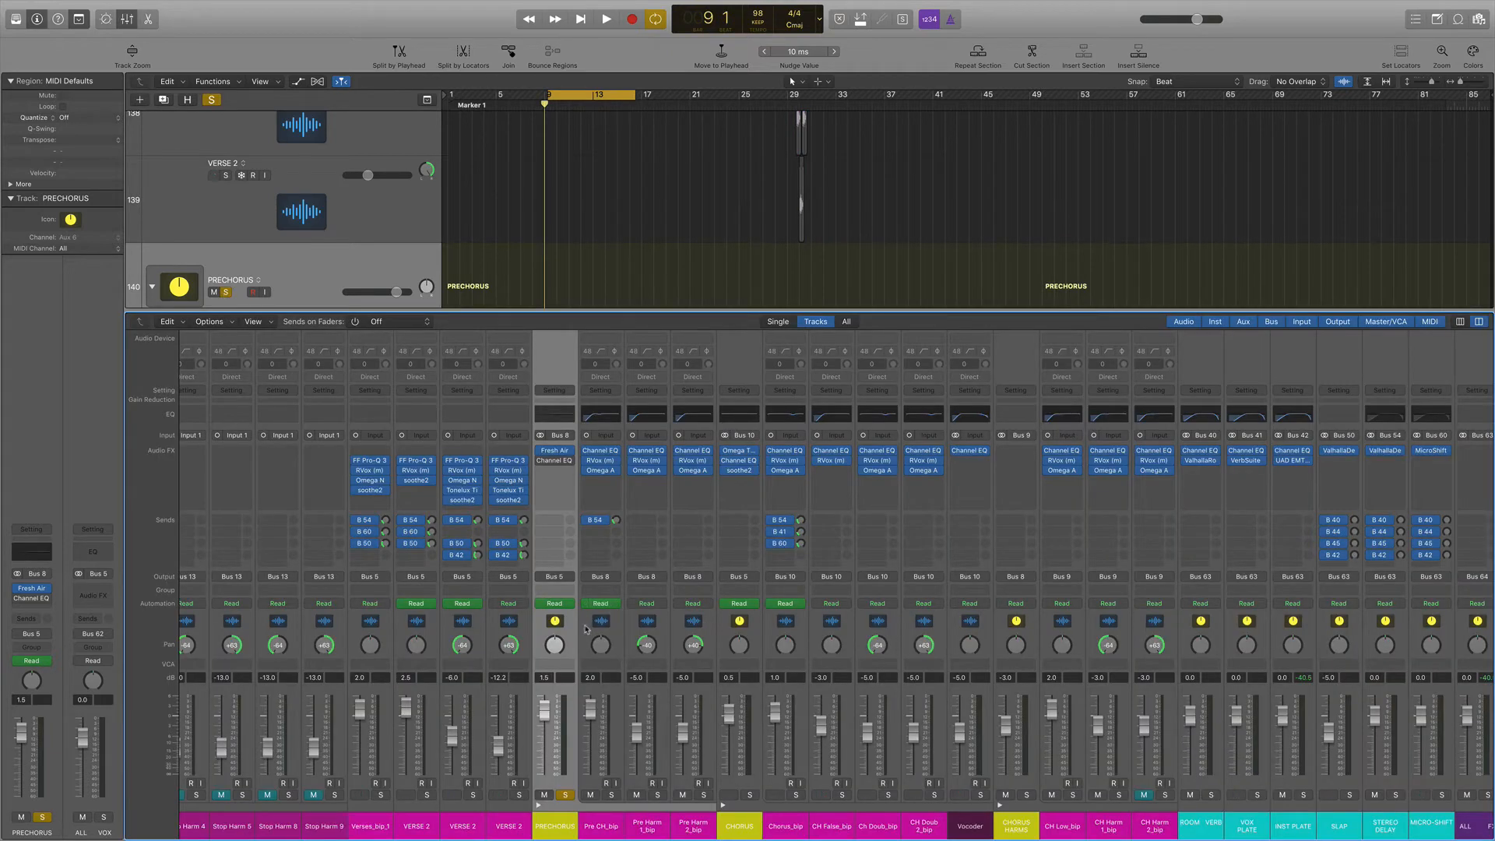
{"action": "left_click_drag", "start_coordinate": [571, 622], "coordinate": [682, 618]}
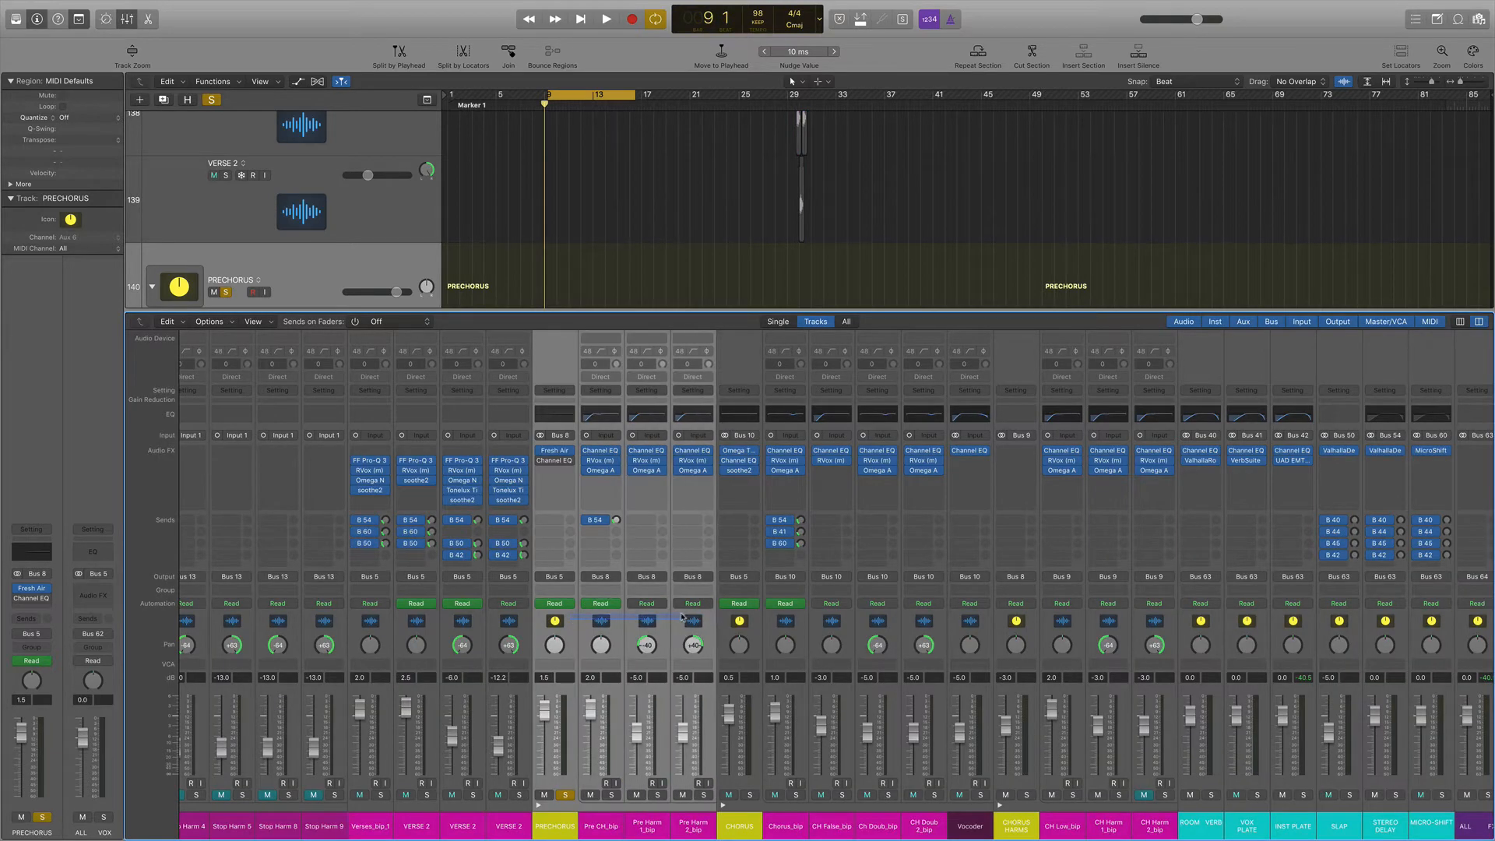
{"action": "left_click", "coordinate": [679, 452], "text": "alt"}
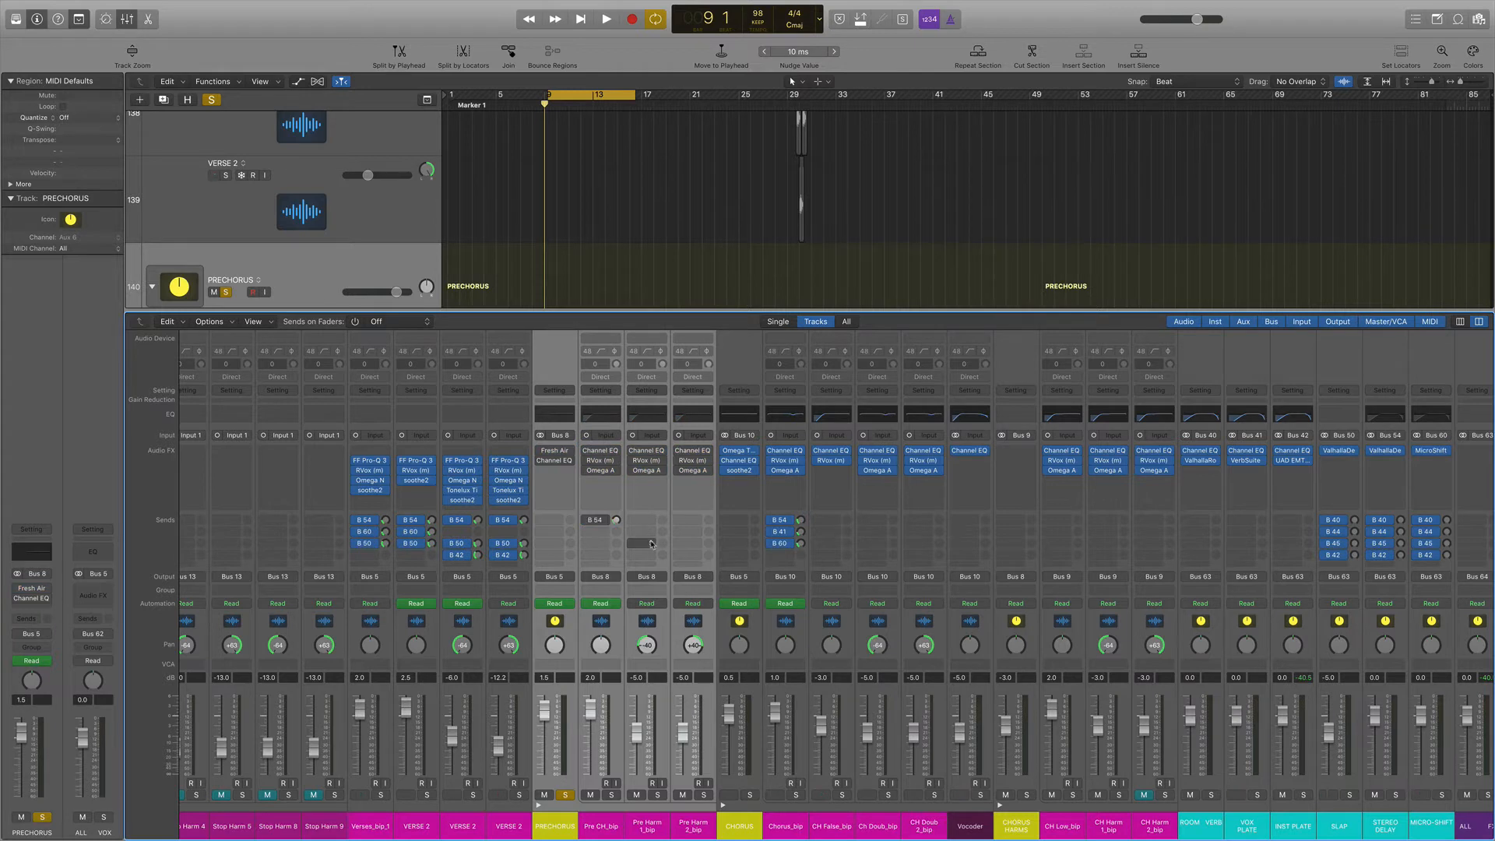
{"action": "key", "text": "space"}
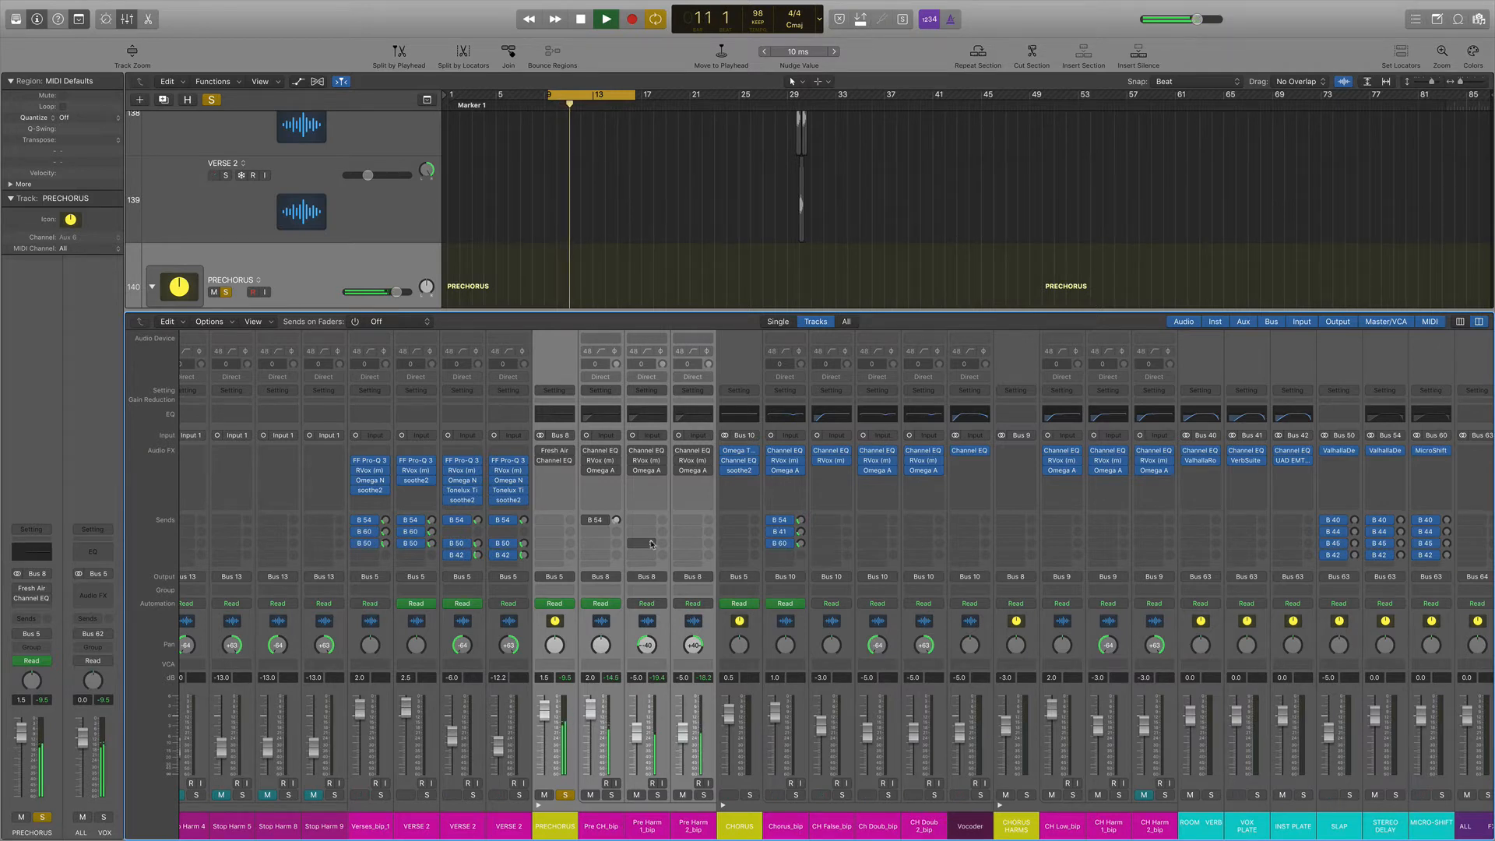
{"action": "key", "text": "space"}
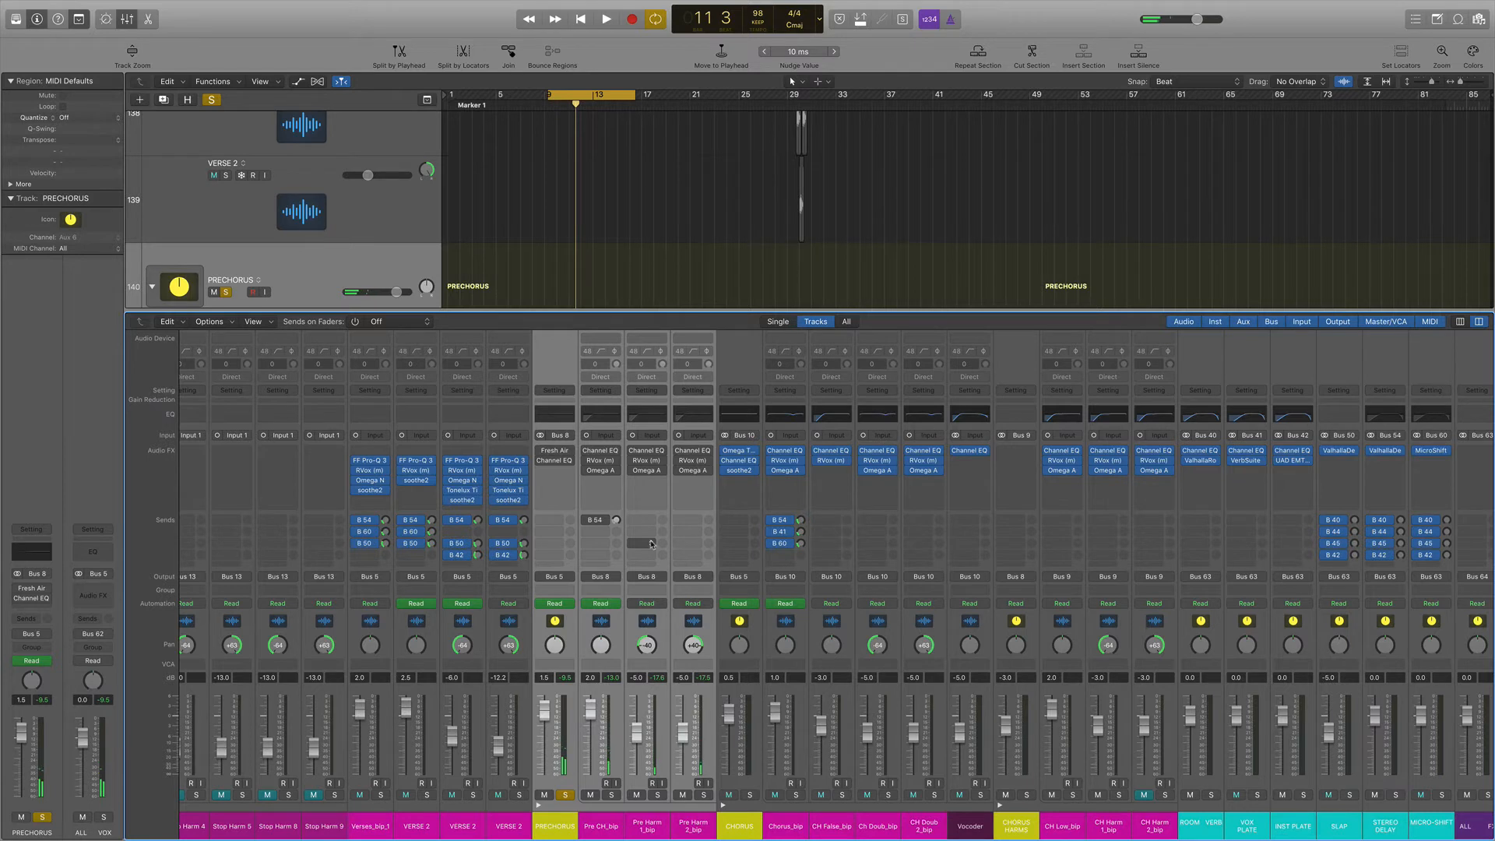
Unsolo the PRECHORUS stack and play the cycled pre-chorus in the full mix, comparing its vocals with plug-ins bypassed and active.
{"action": "left_click", "coordinate": [566, 794]}
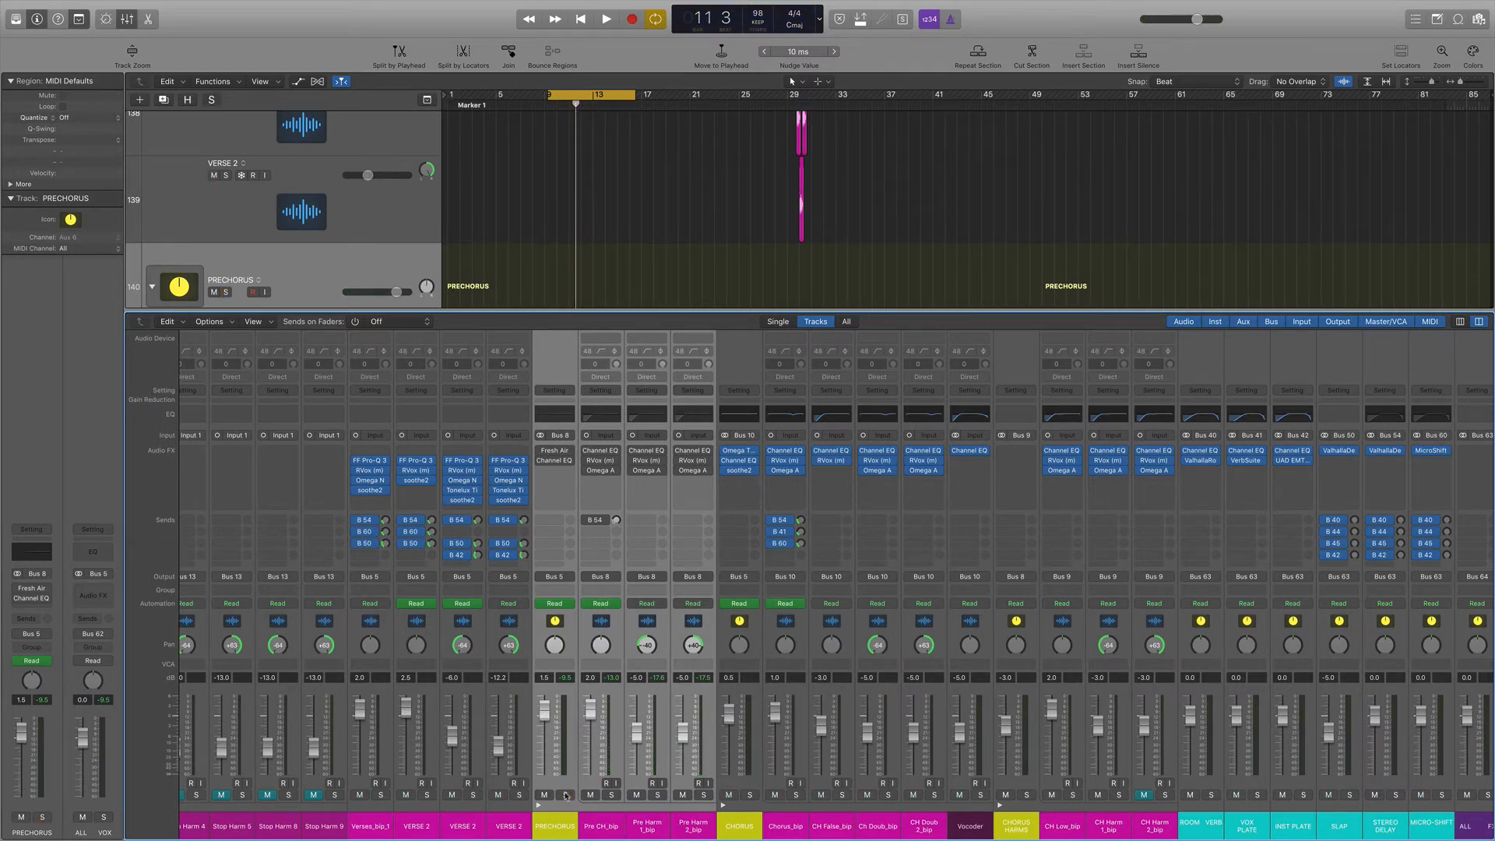
{"action": "key", "text": "space"}
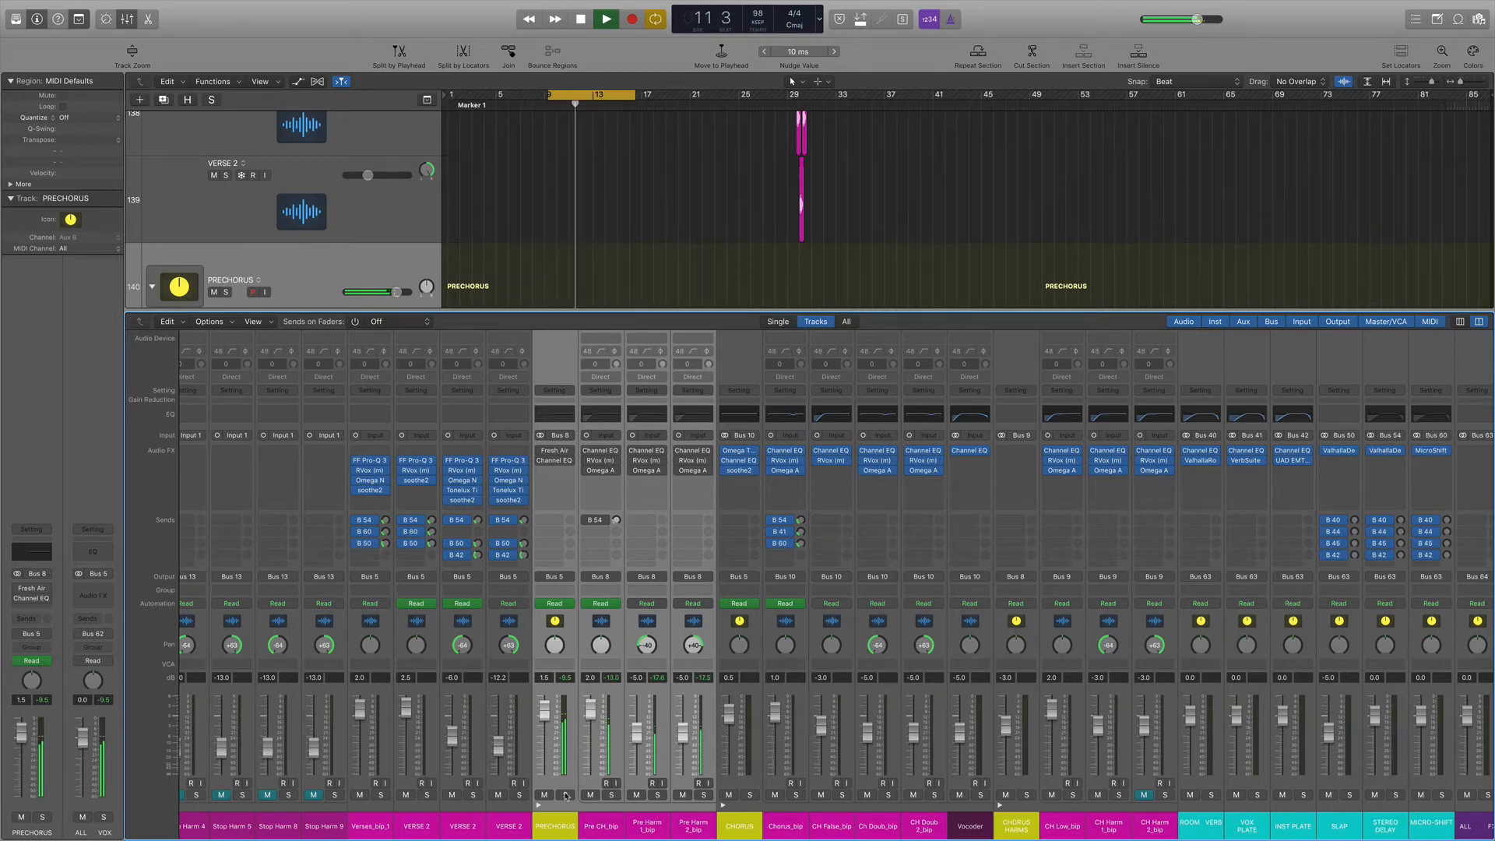
{"action": "key", "text": "space"}
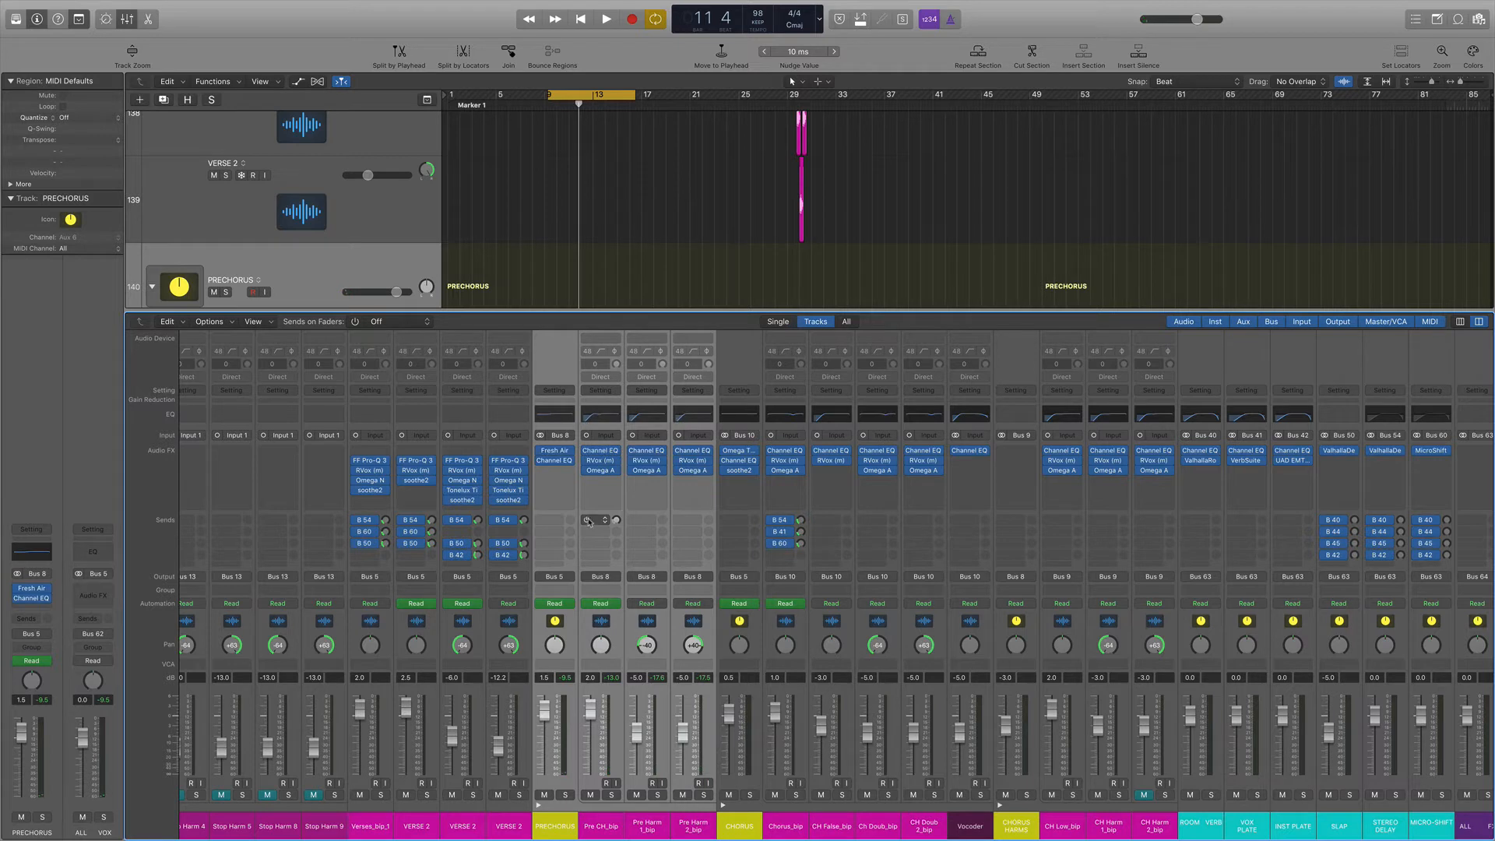
{"action": "key", "text": "space"}
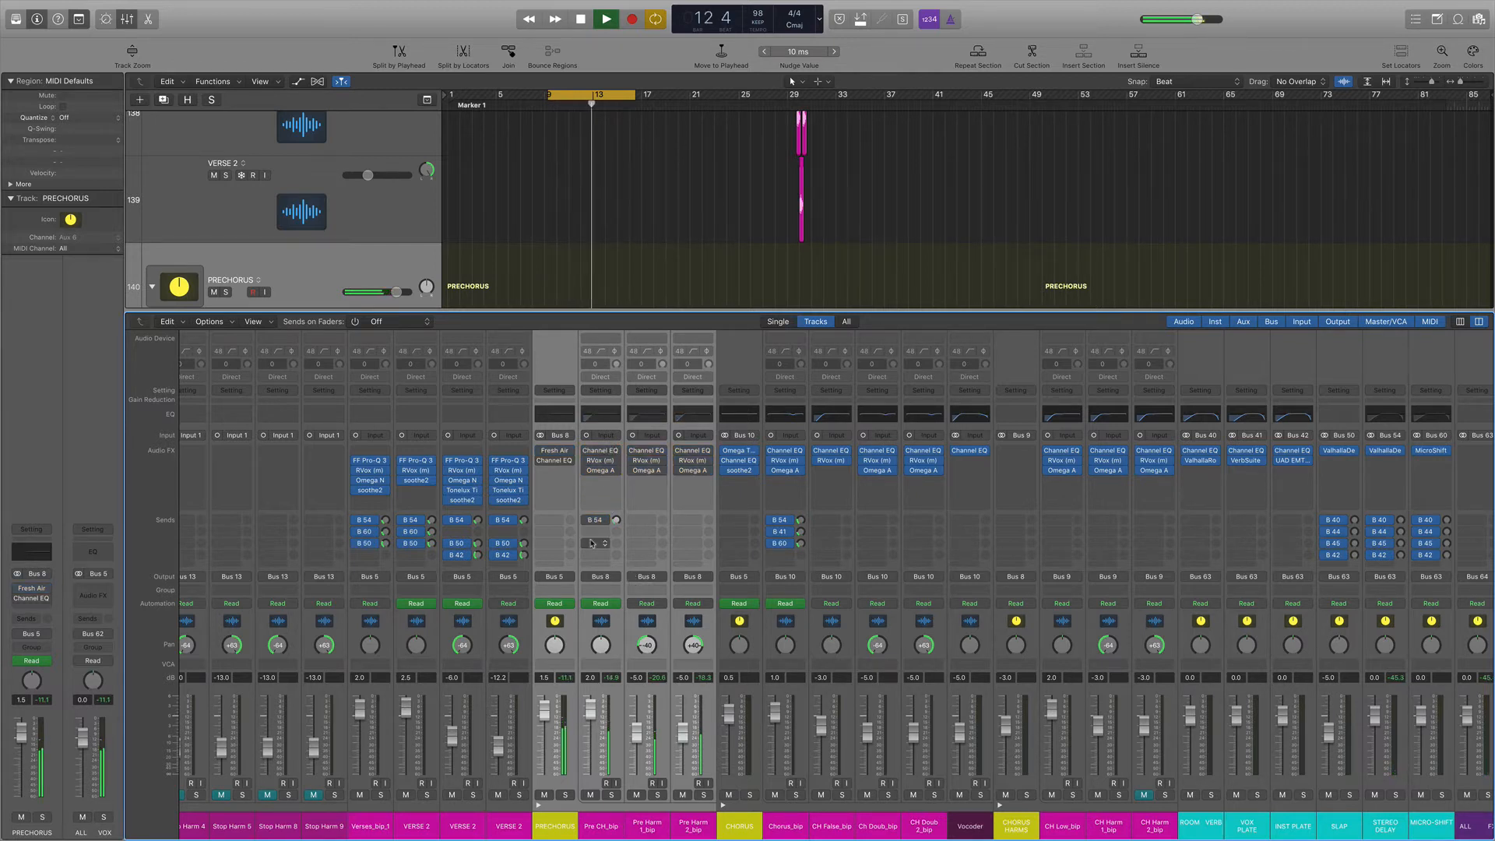
{"action": "key", "text": "space"}
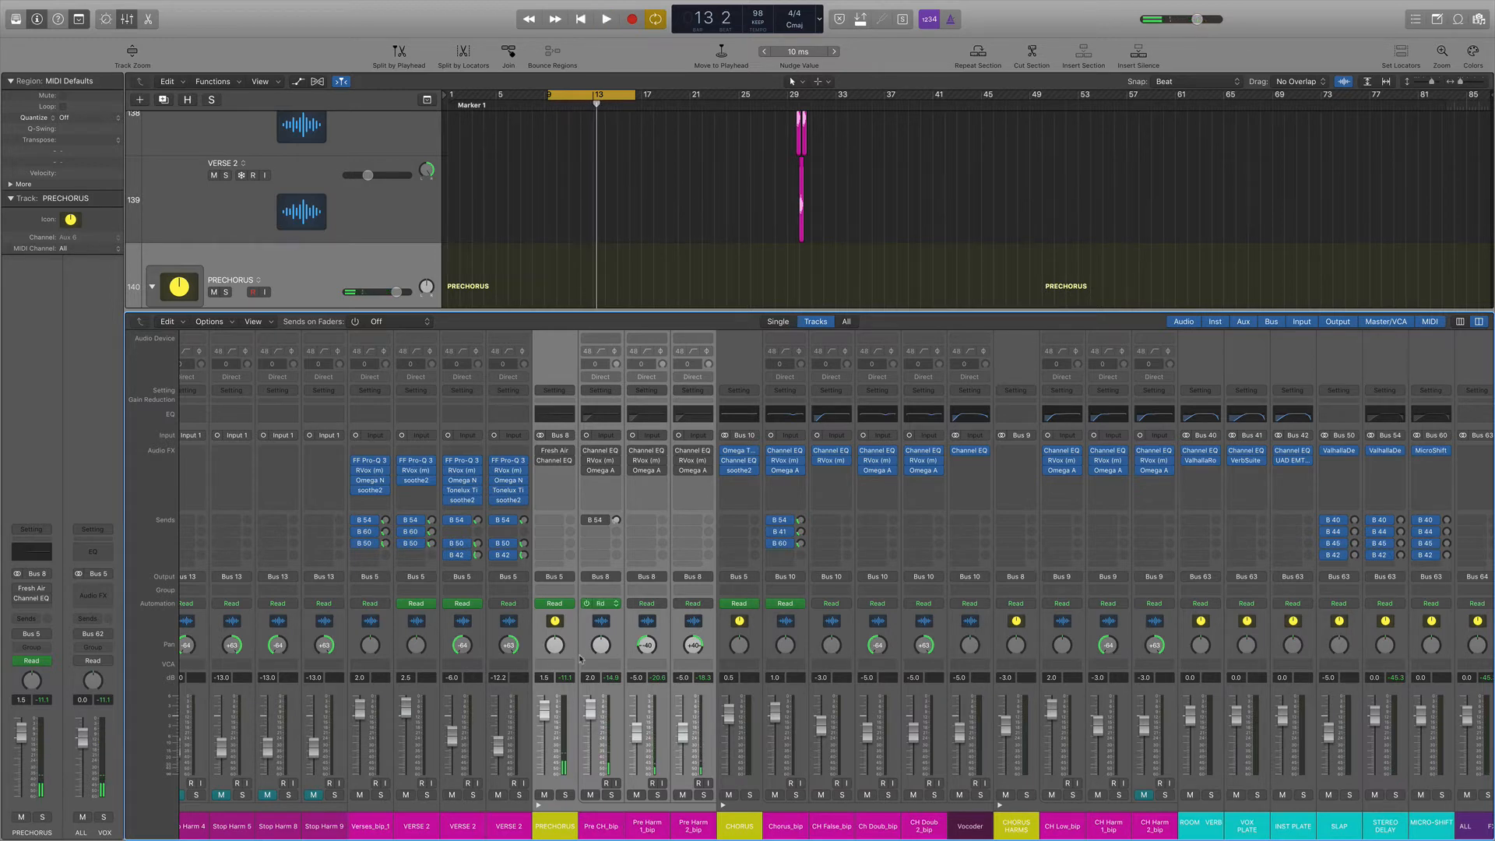
Play the PRECHORUS vocals with their plug-ins active, first soloed and then in the full mix without cycling, and stop playback.
{"action": "left_click", "coordinate": [566, 795]}
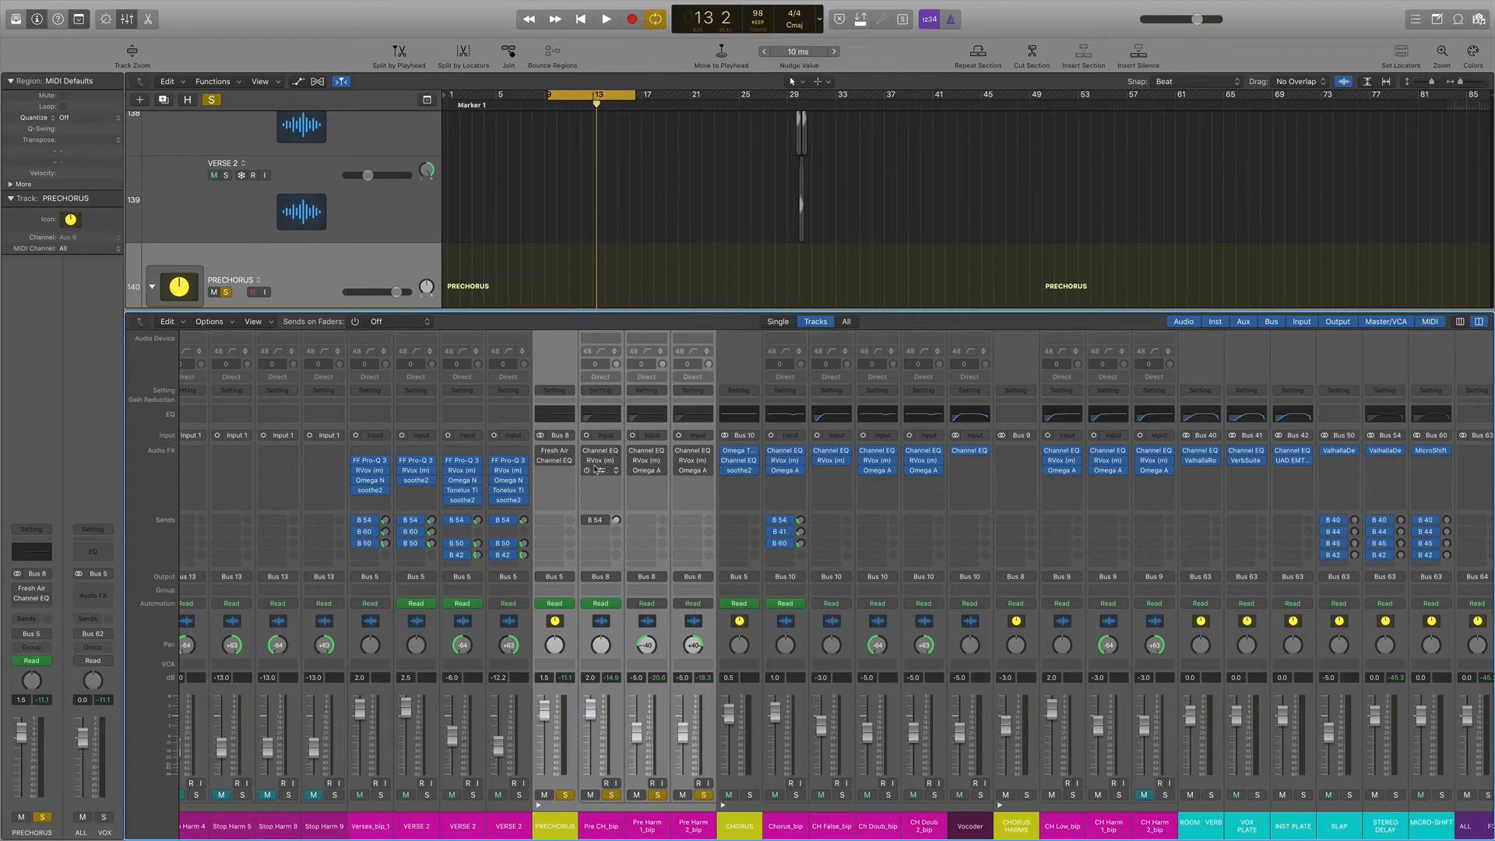
{"action": "key", "text": "space"}
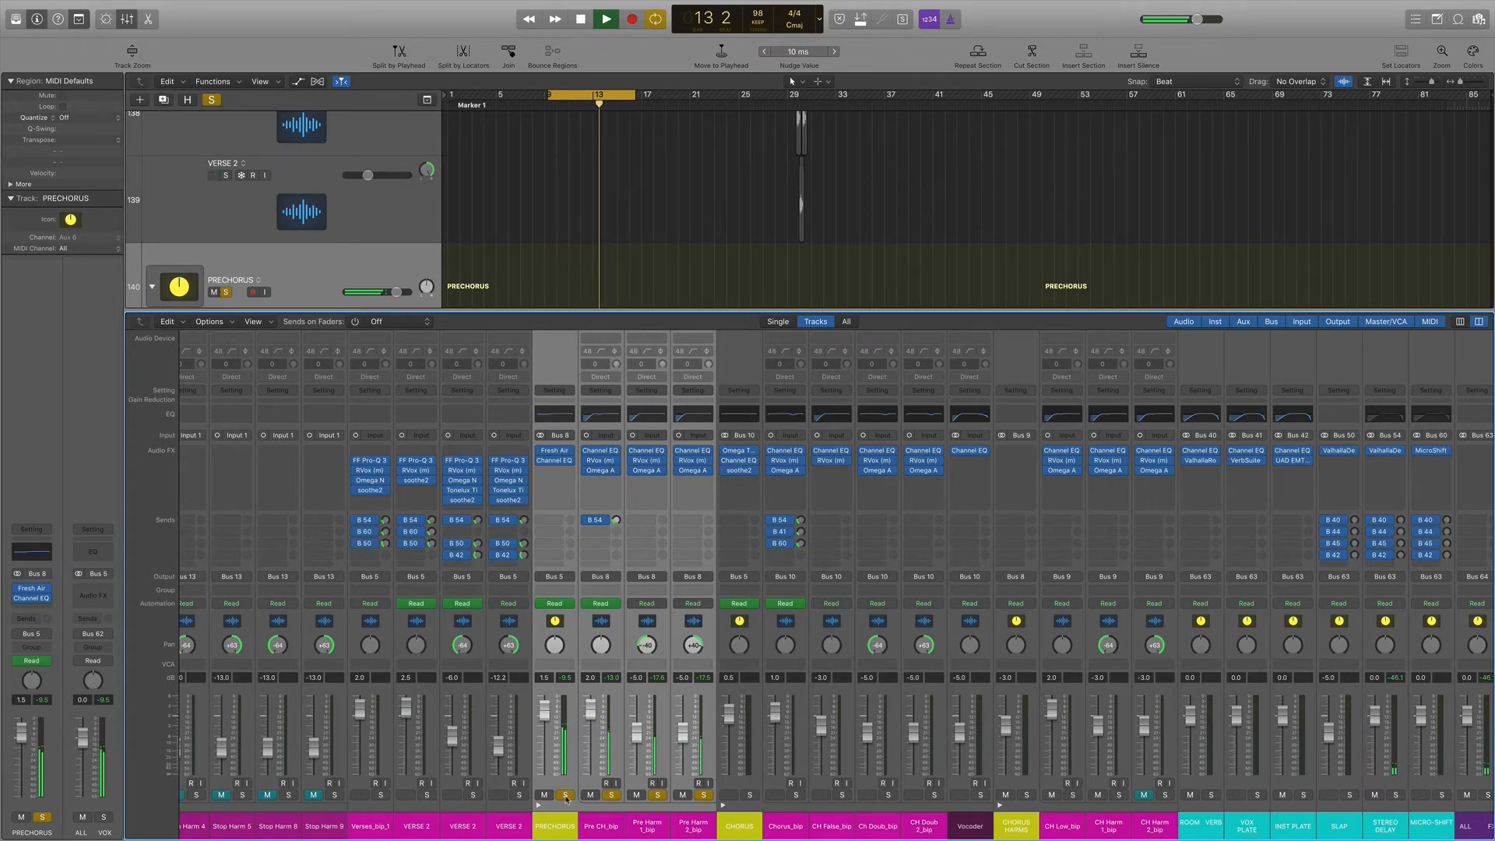
{"action": "left_click", "coordinate": [565, 794]}
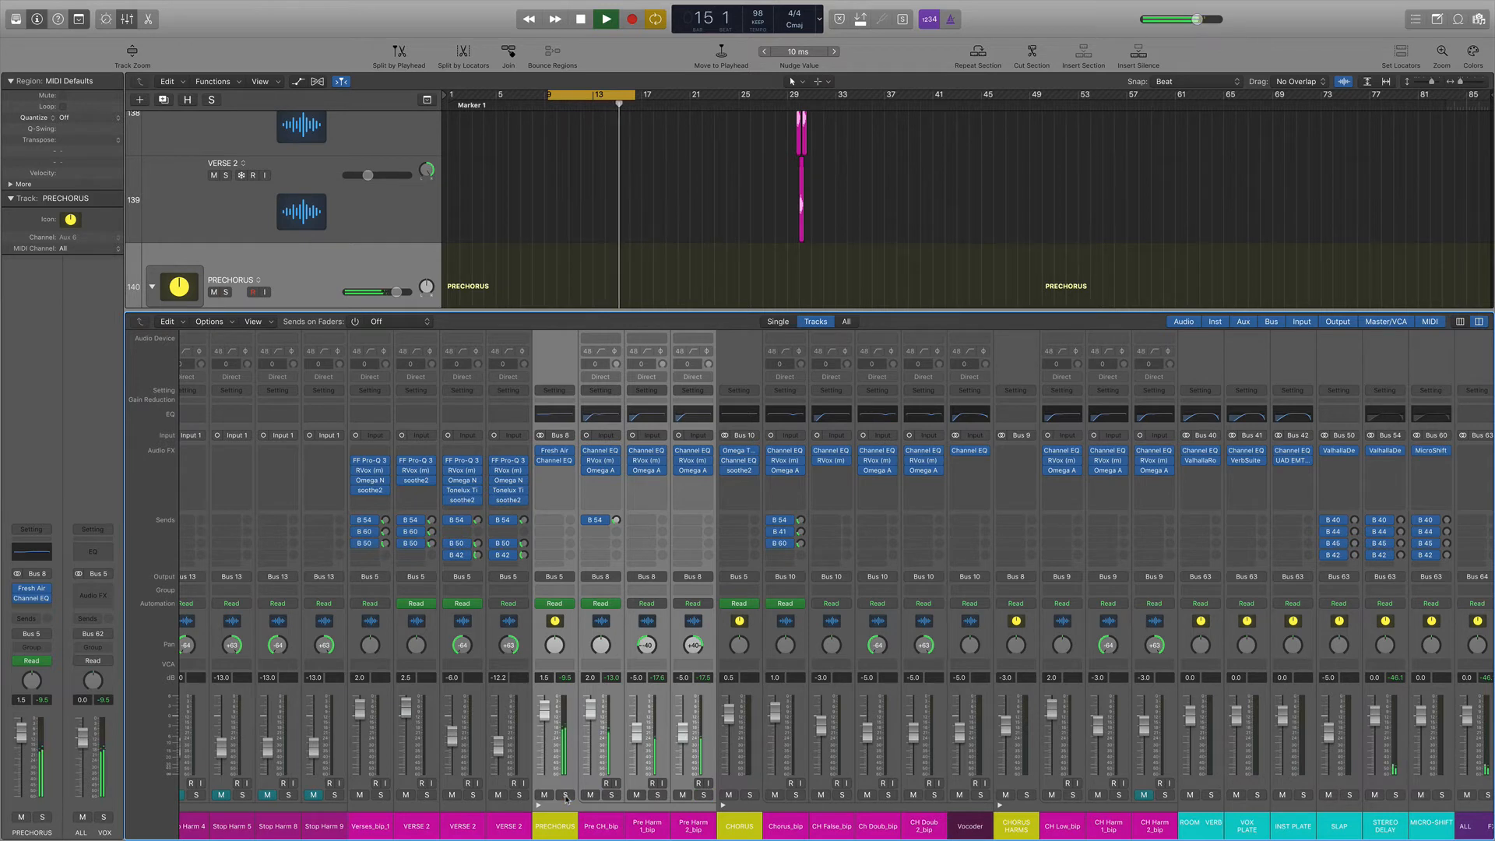
{"action": "key", "text": "c"}
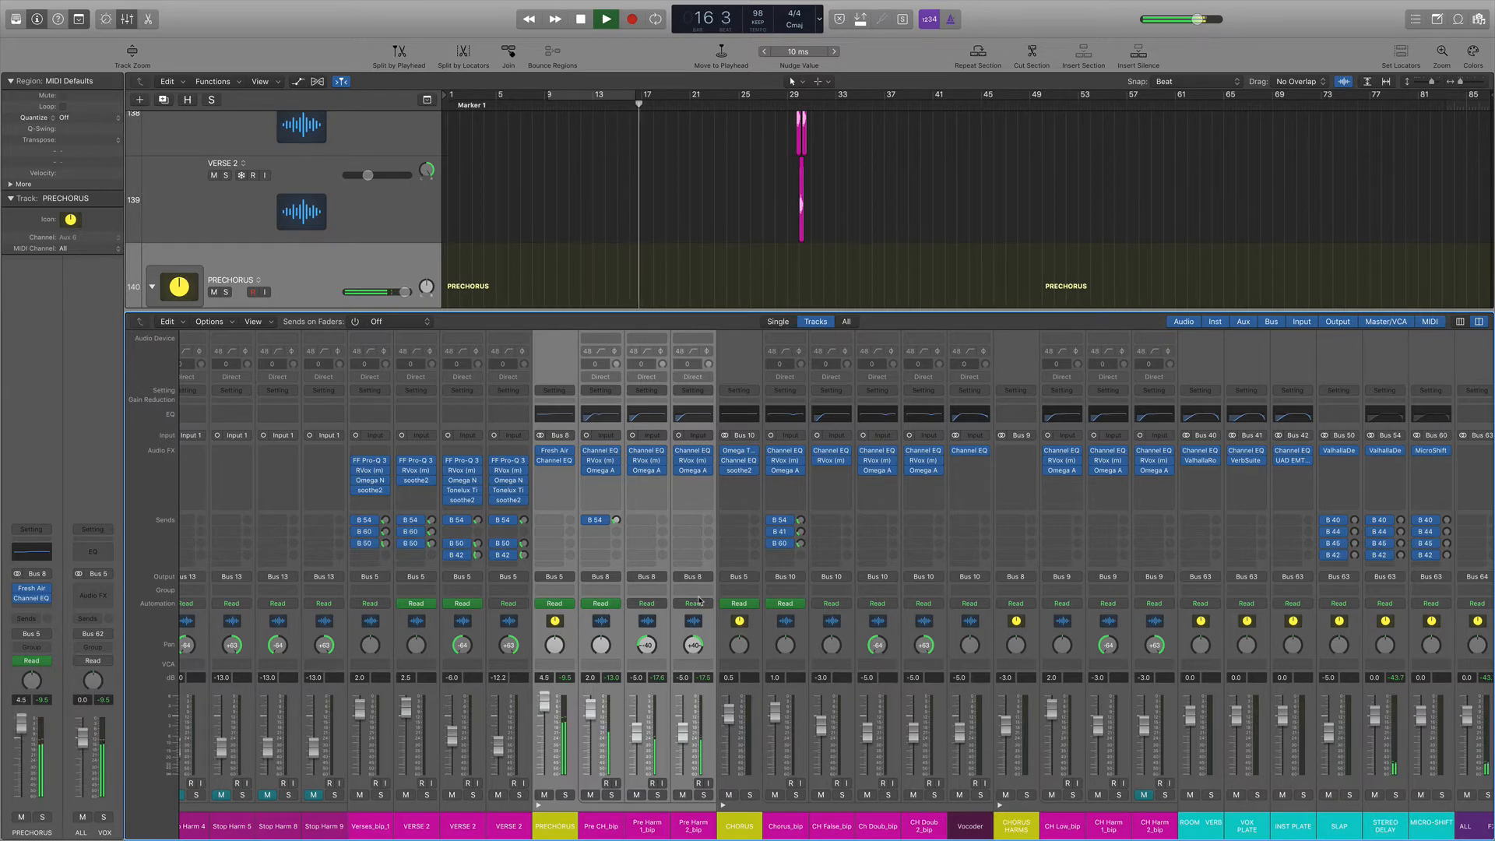
{"action": "key", "text": "space"}
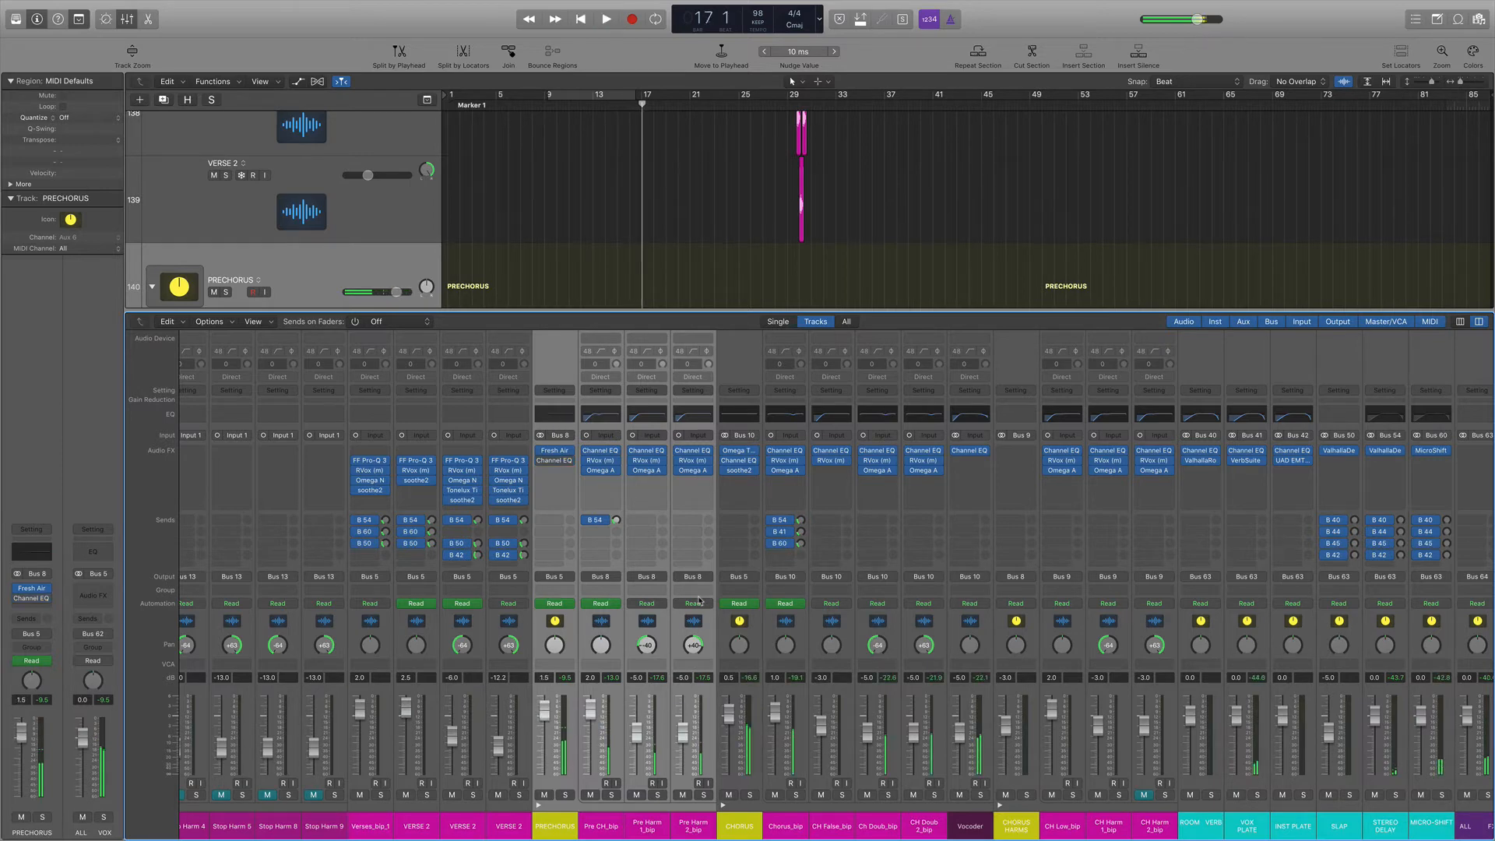
Solo only the Pre CH_bip channel and turn the pre-chorus cycle range back on, starting at bar 9.
{"action": "left_click", "coordinate": [606, 616]}
{"action": "left_click", "coordinate": [612, 795]}
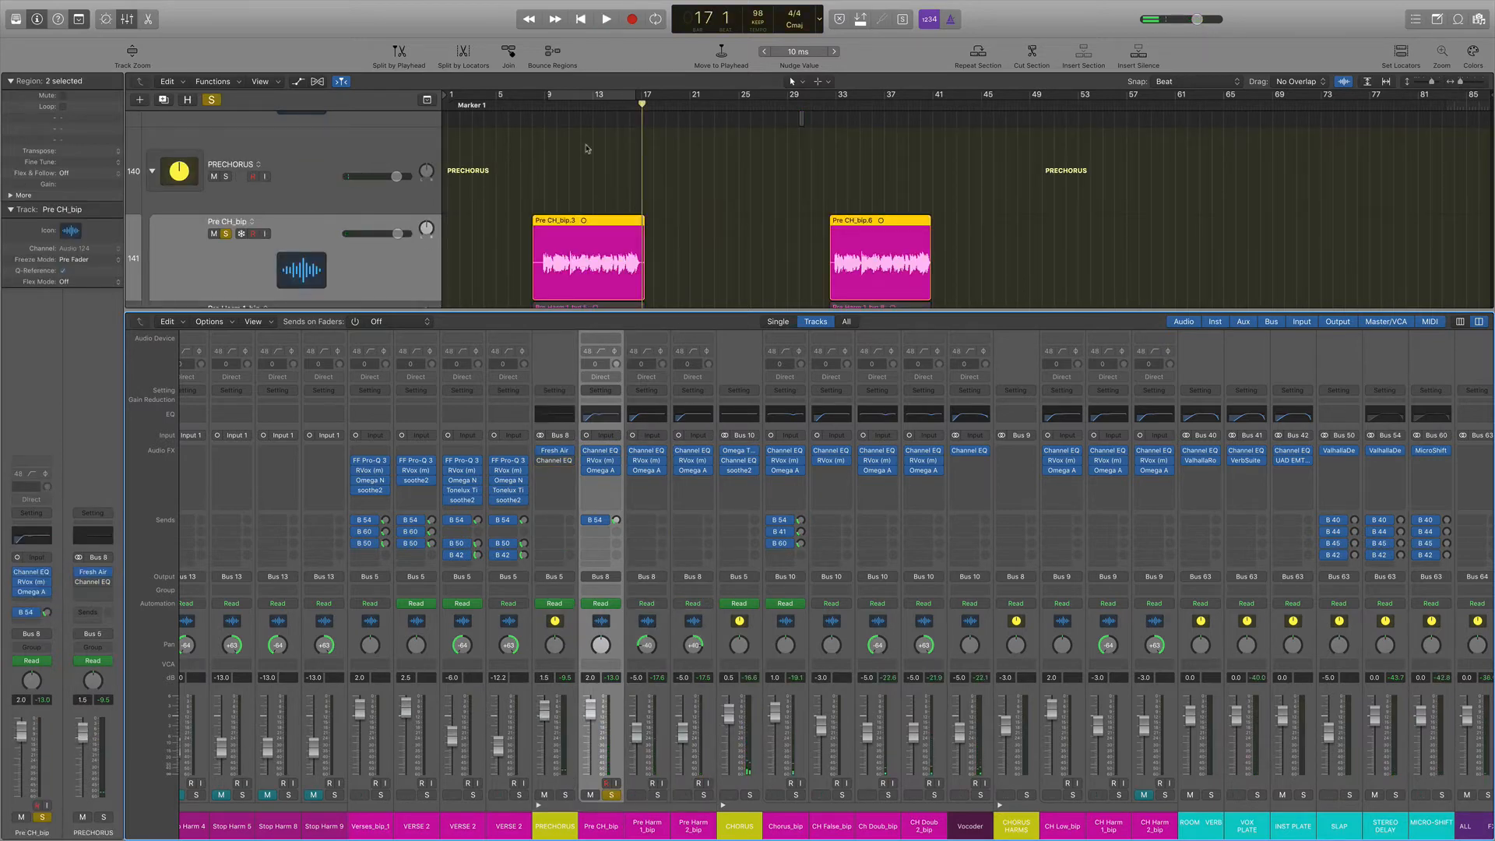
{"action": "left_click", "coordinate": [558, 97]}
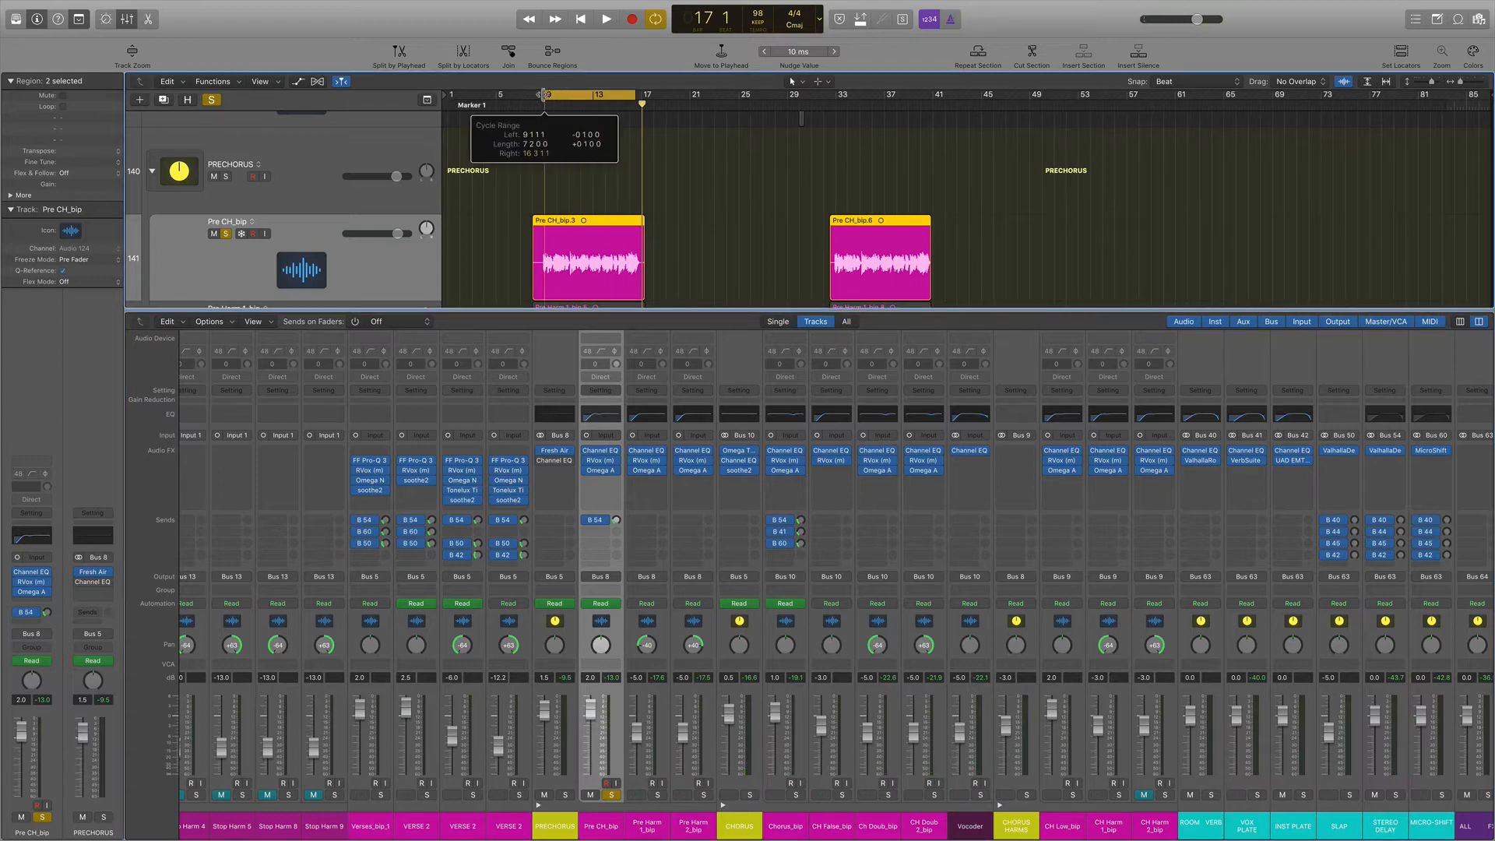
Open the Channel EQ, RVox and Omega A plug-ins on Pre CH_bip and arrange their windows so all three can be seen.
{"action": "left_click", "coordinate": [604, 452]}
{"action": "left_click", "coordinate": [600, 460]}
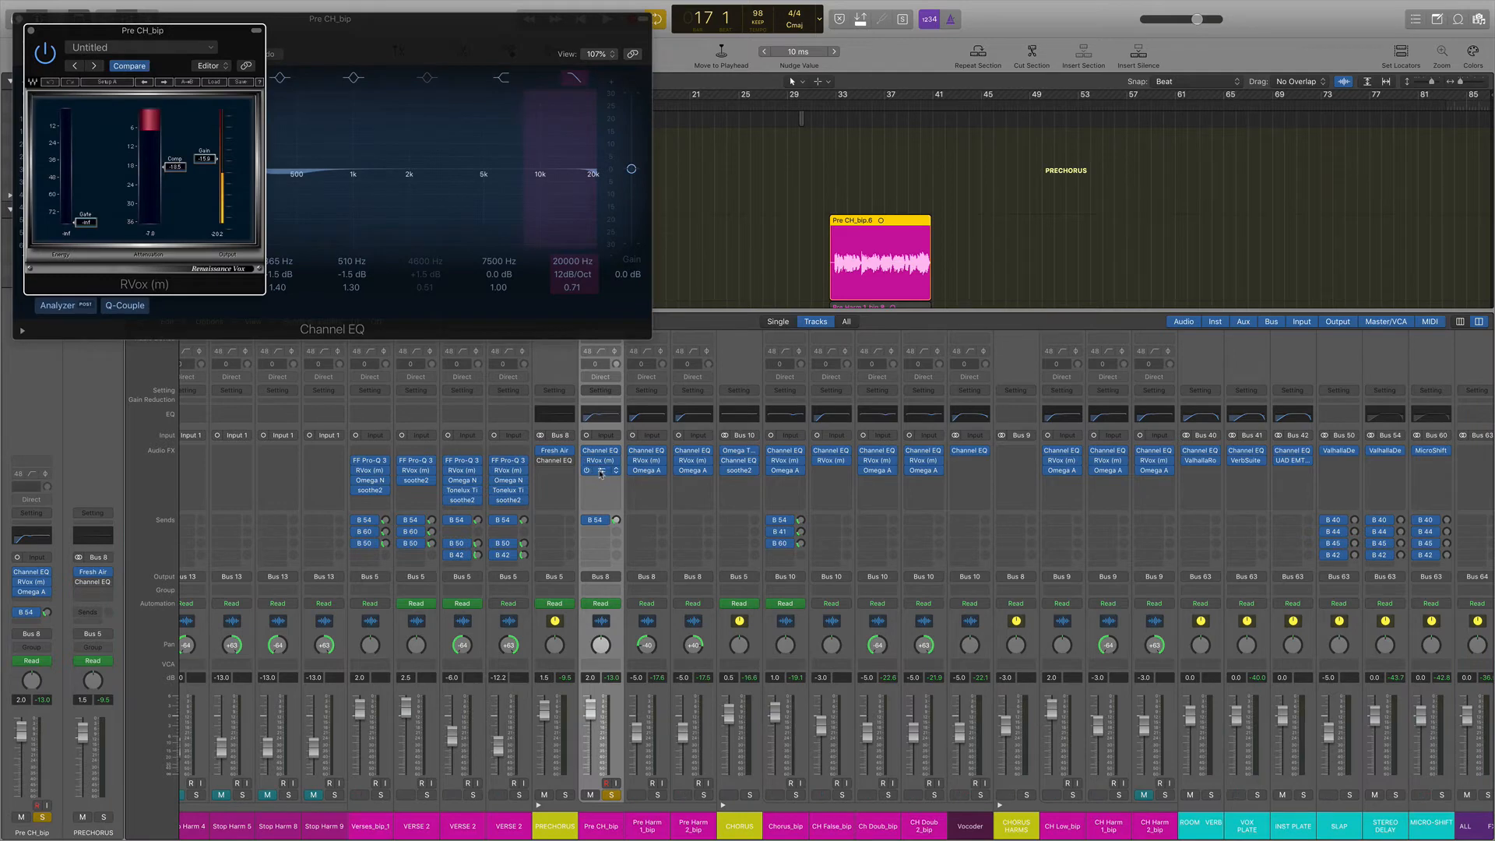
{"action": "left_click", "coordinate": [601, 470]}
{"action": "left_click_drag", "start_coordinate": [279, 68], "coordinate": [944, 126]}
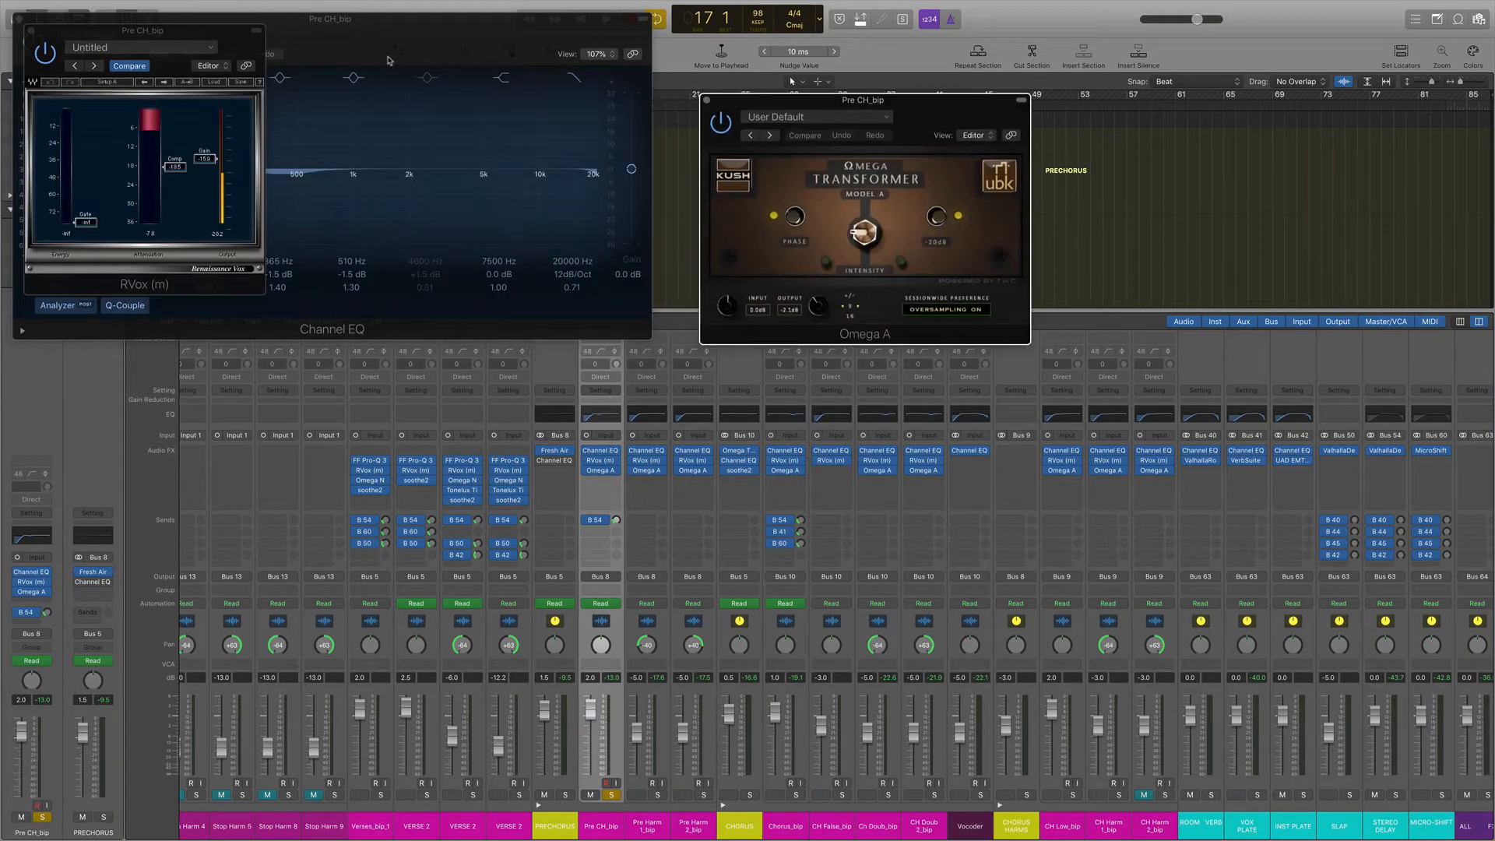
{"action": "left_click_drag", "start_coordinate": [239, 39], "coordinate": [616, 327]}
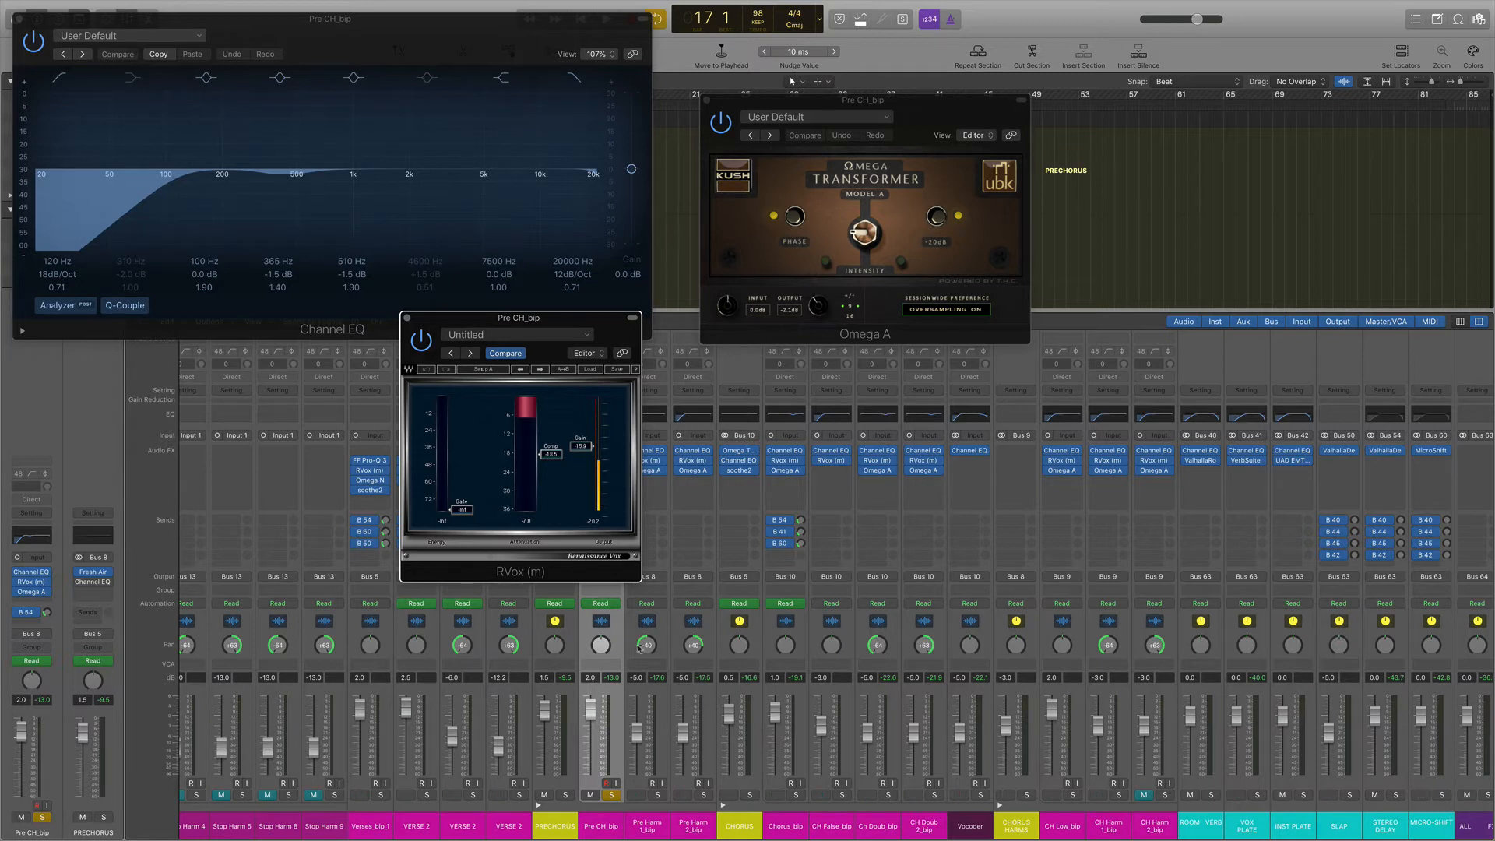
{"action": "left_click_drag", "start_coordinate": [616, 343], "coordinate": [430, 440]}
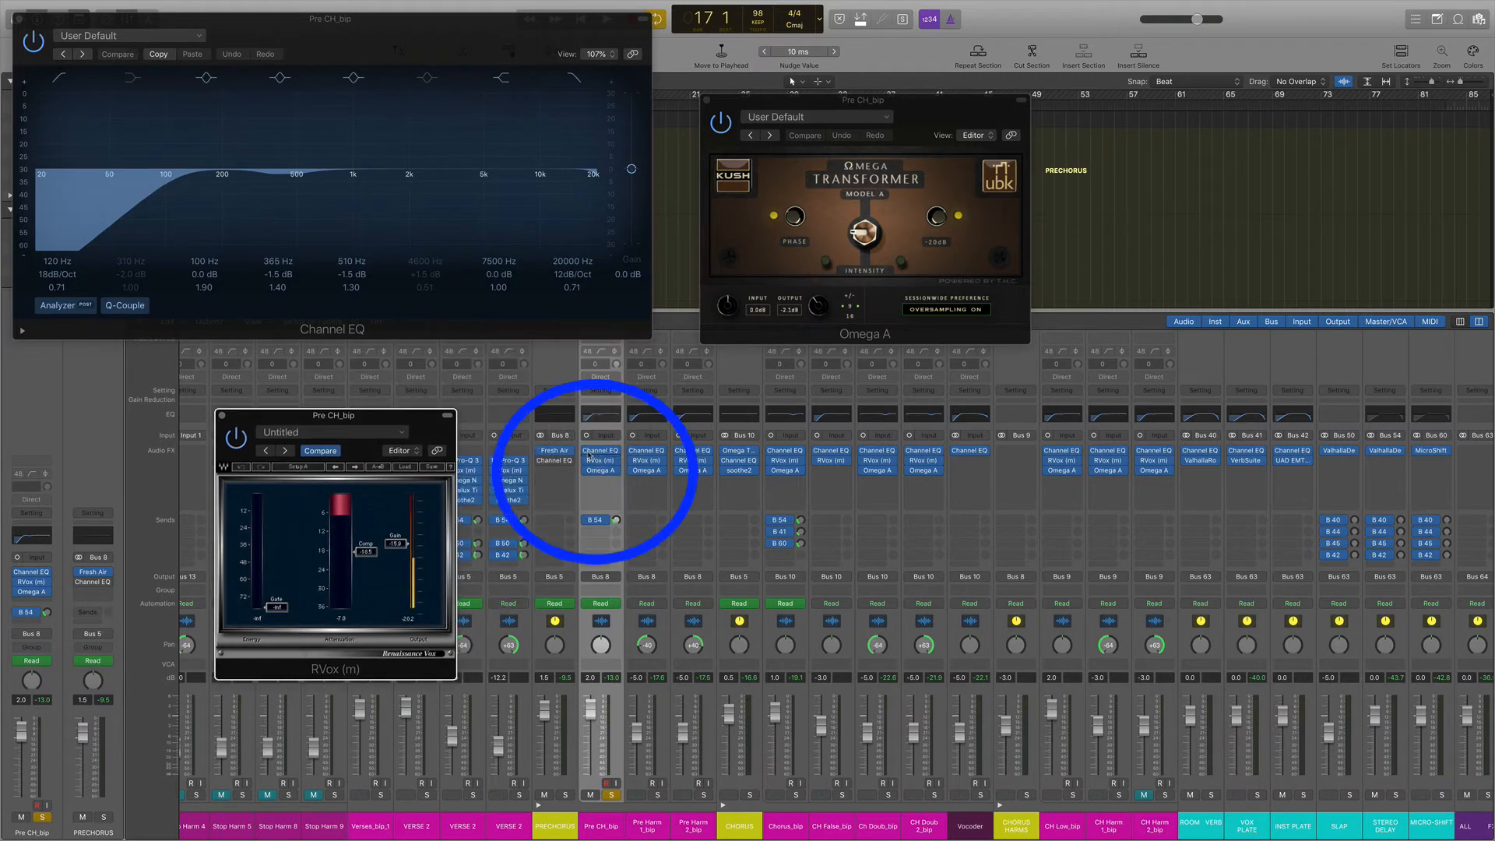
Play the soloed Pre CH_bip vocal while switching its Channel EQ, RVox and Omega A bypass on and off to compare each plug-in's effect.
{"action": "left_click", "coordinate": [586, 450]}
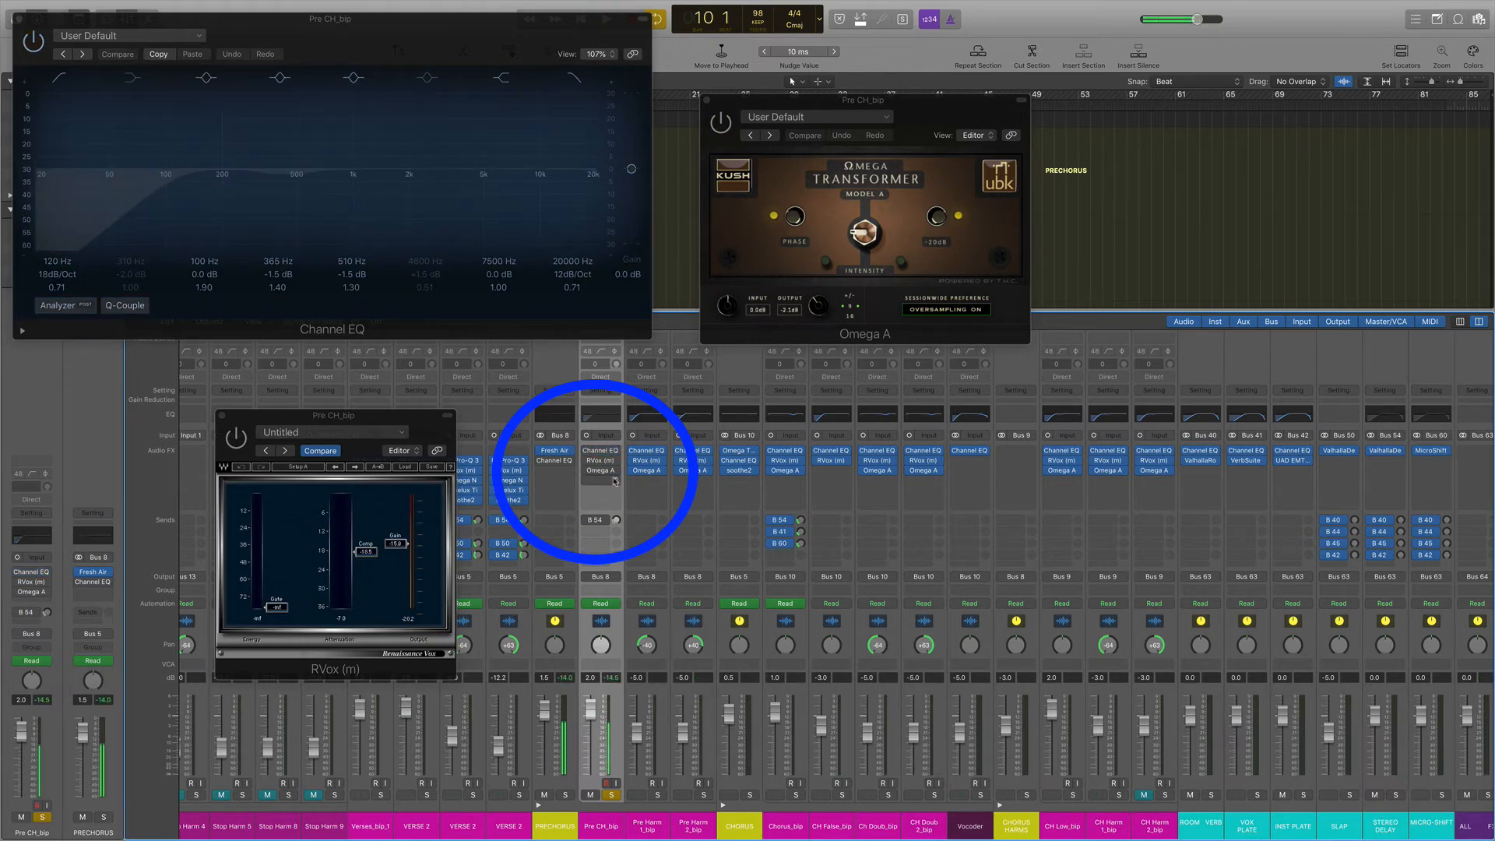
{"action": "mouse_move", "coordinate": [586, 453]}
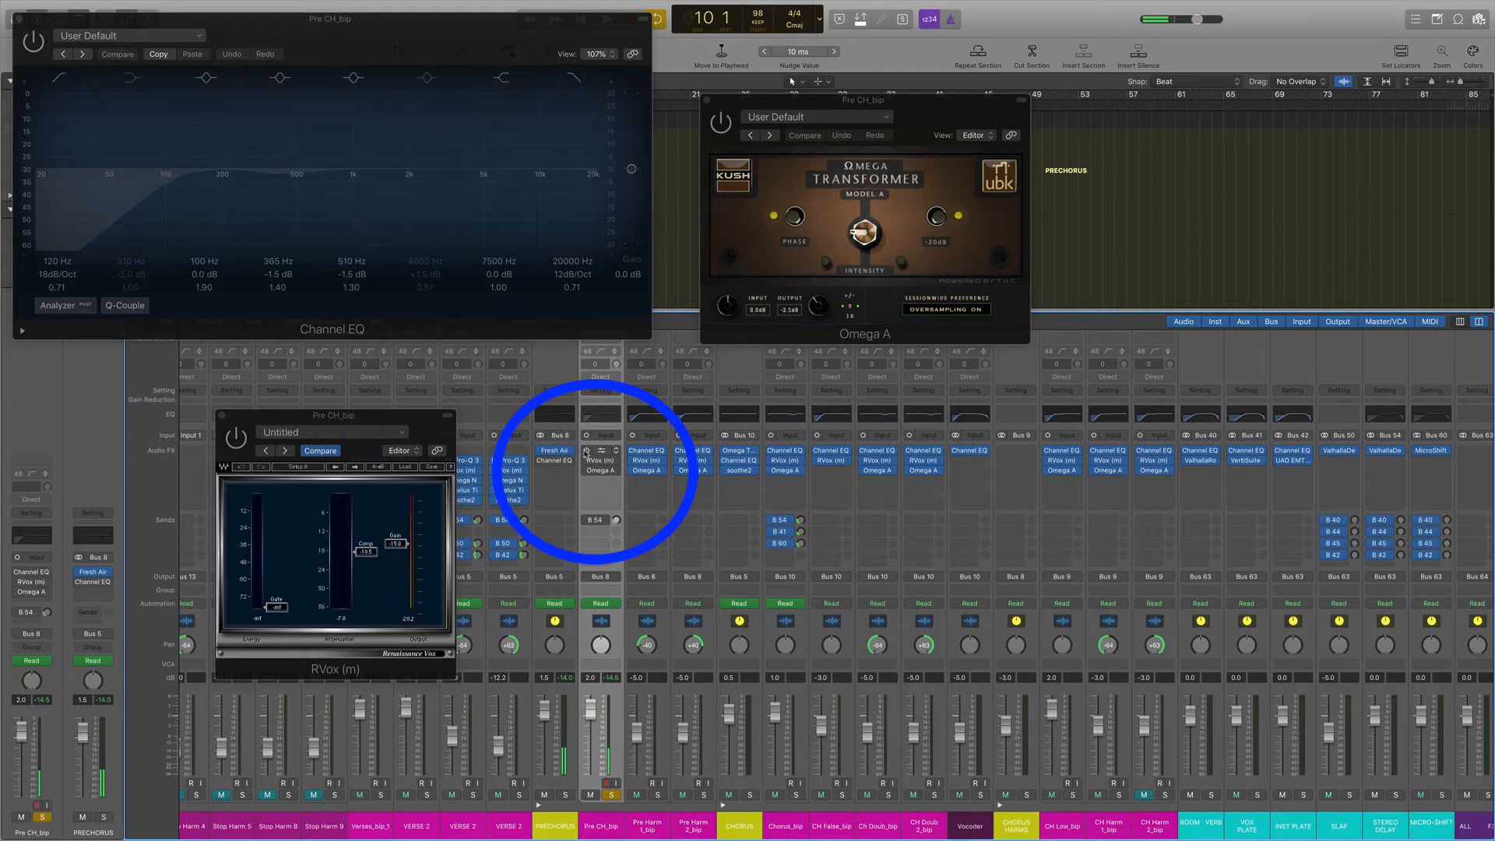
{"action": "left_click", "coordinate": [586, 451]}
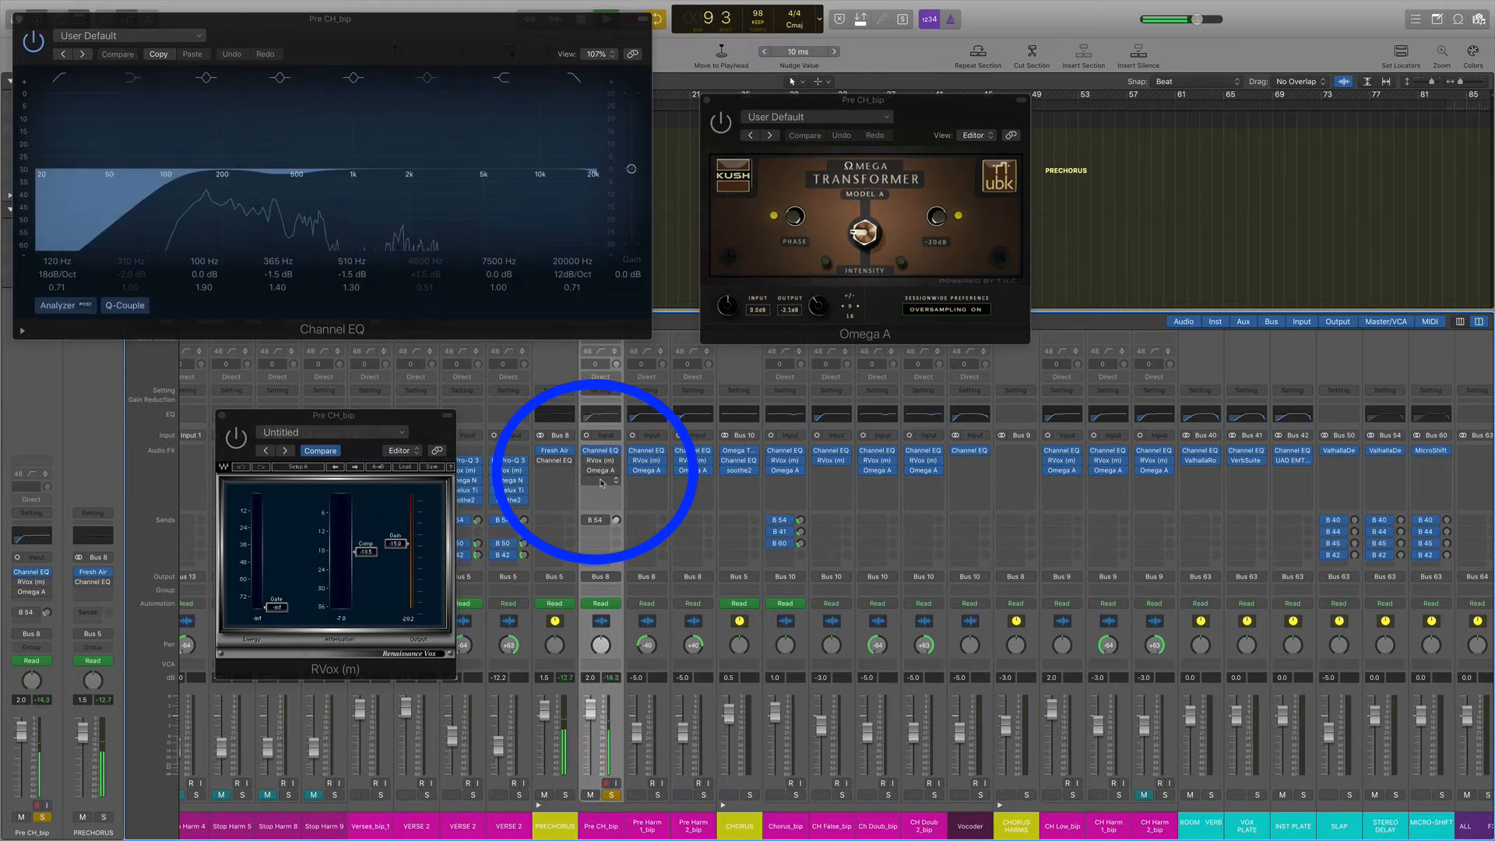
{"action": "mouse_move", "coordinate": [588, 462]}
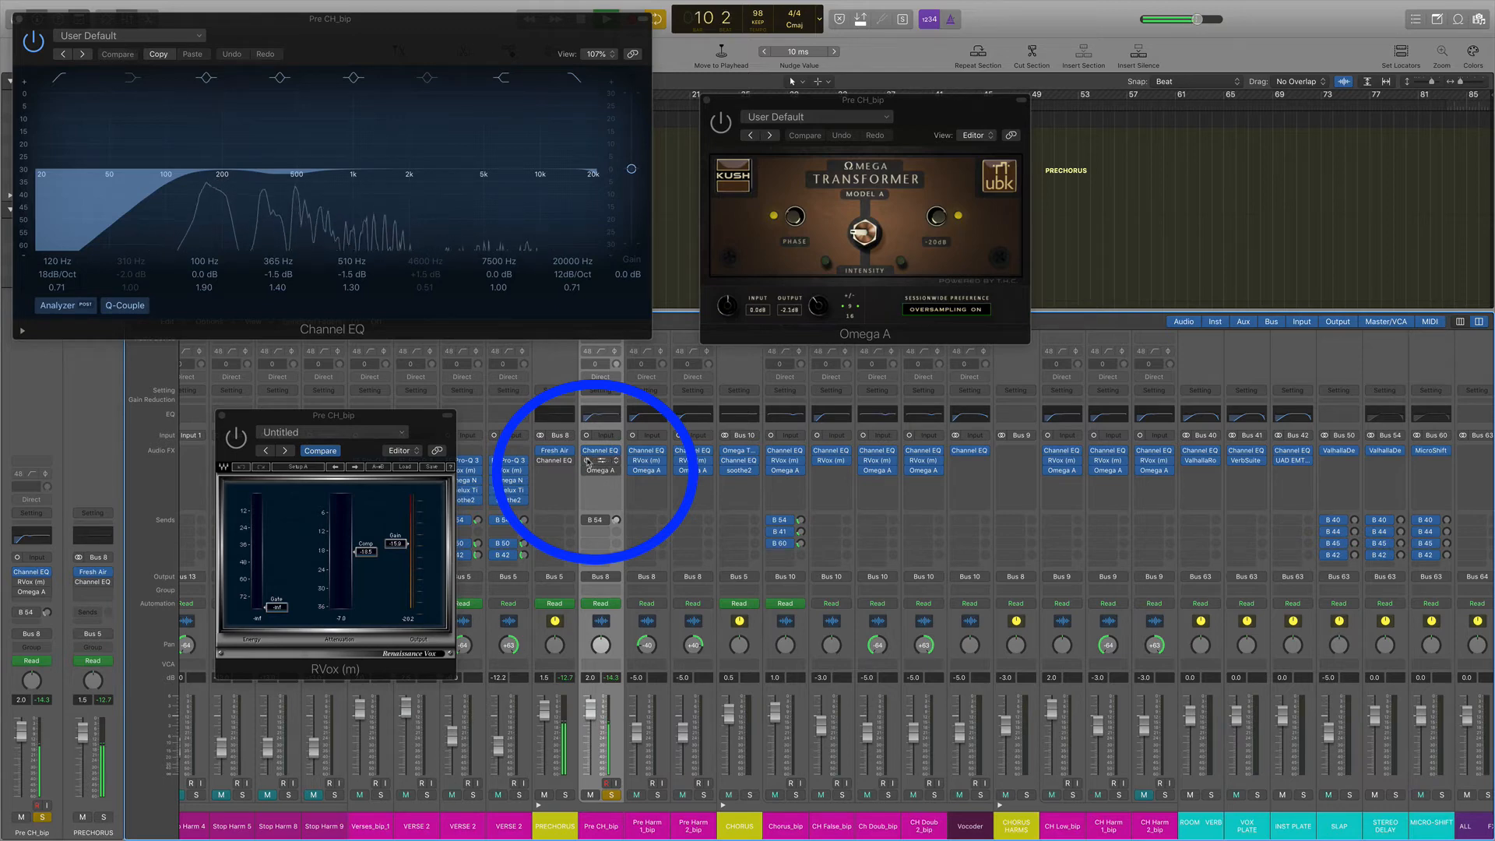
{"action": "left_click", "coordinate": [587, 461]}
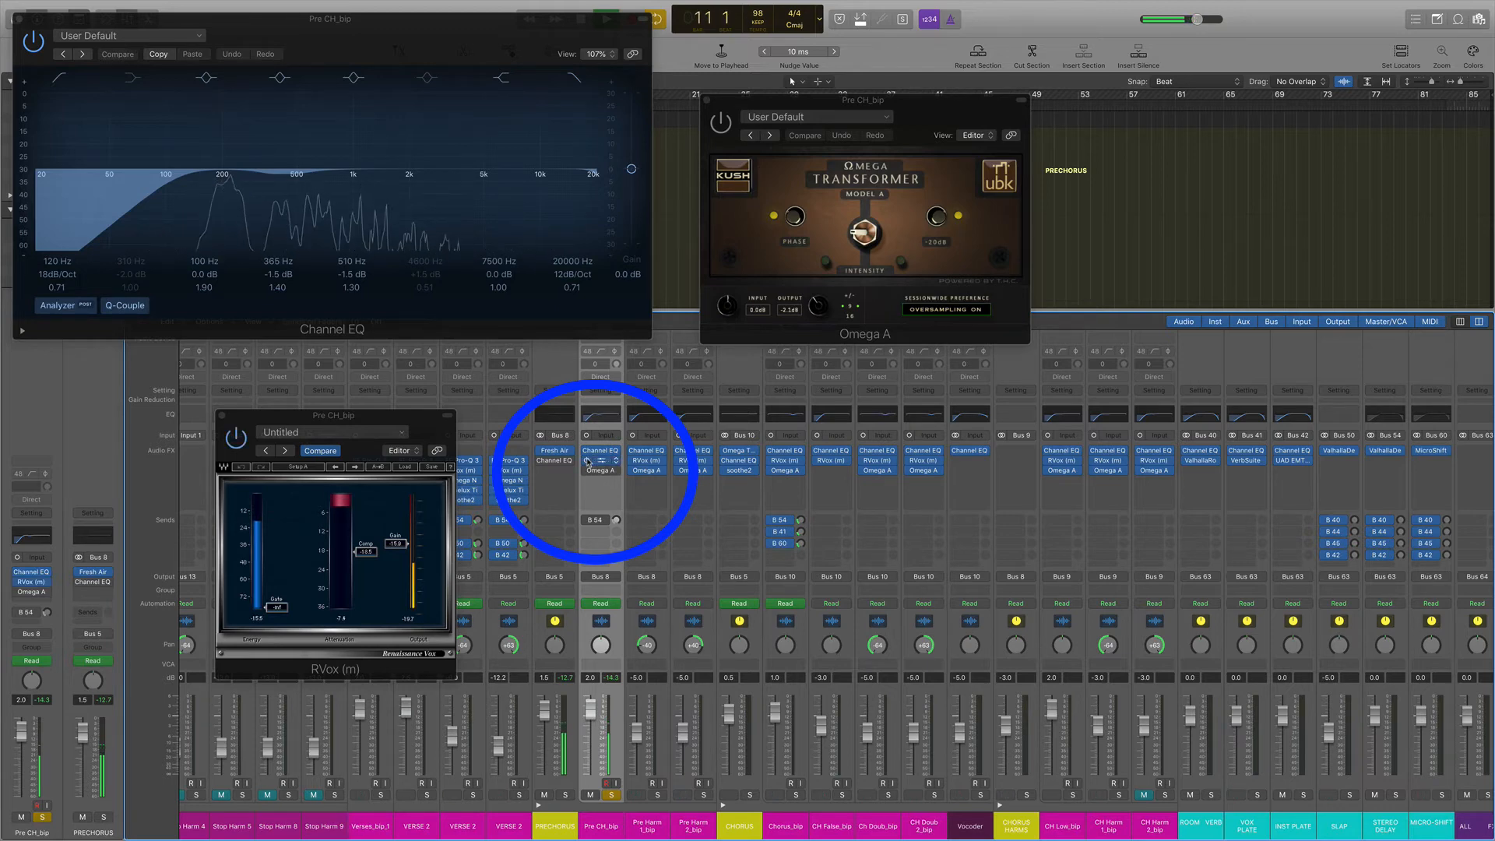
{"action": "mouse_move", "coordinate": [587, 473]}
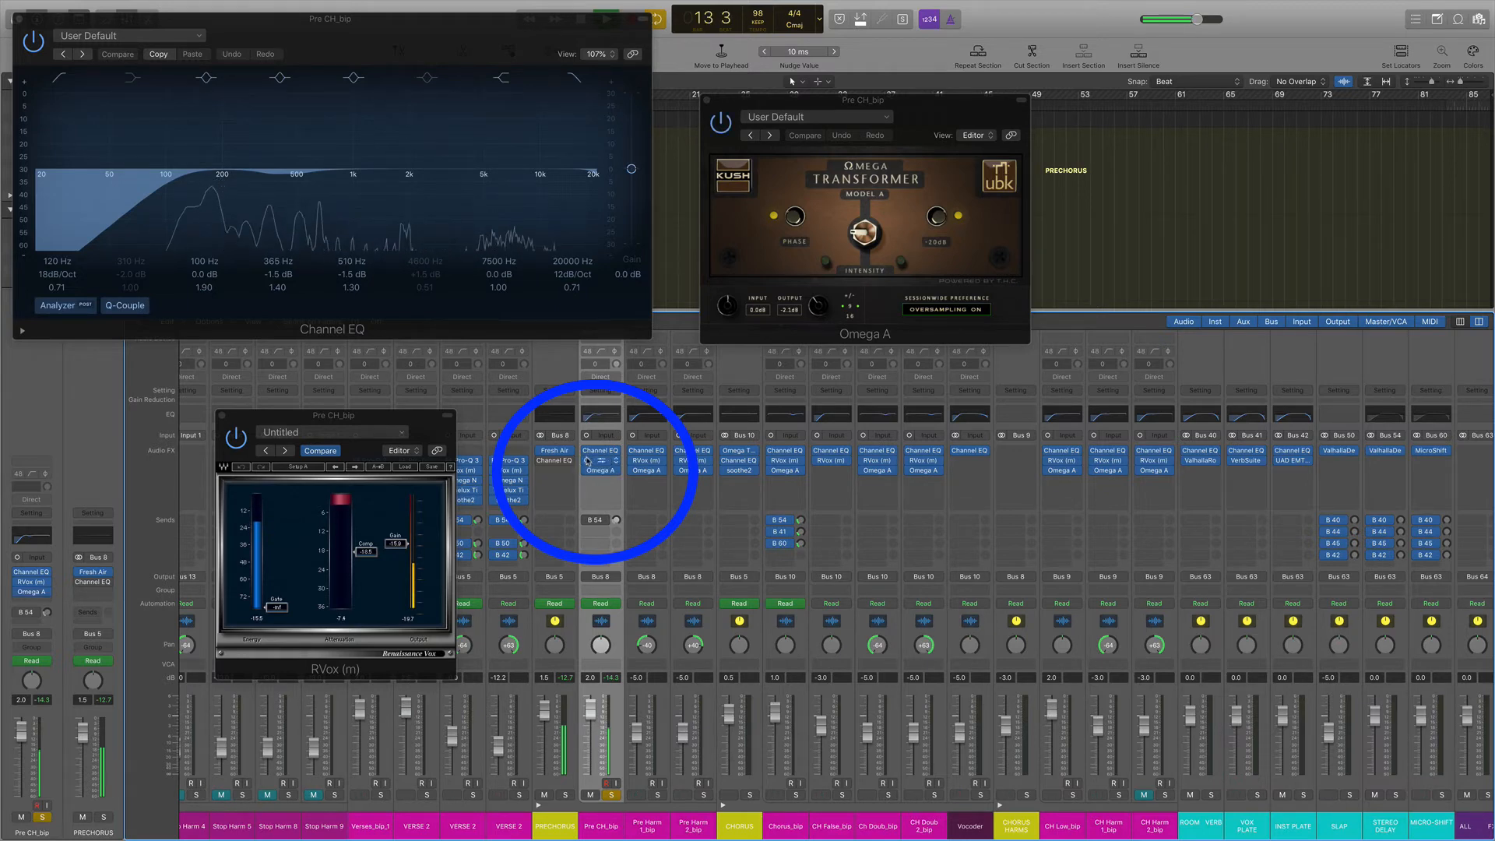
{"action": "left_click", "coordinate": [588, 451]}
{"action": "left_click", "coordinate": [587, 469]}
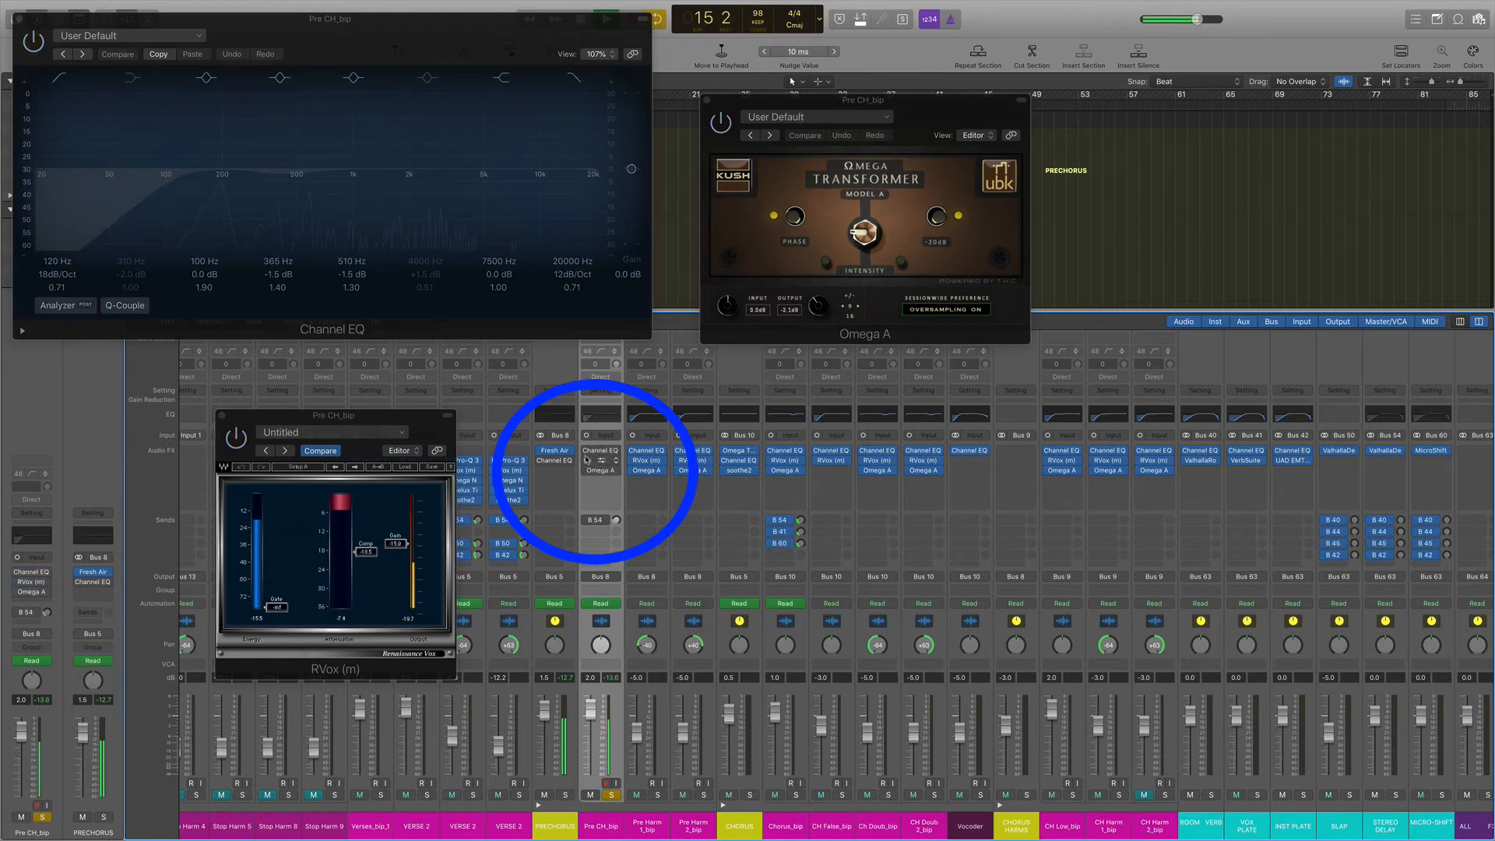
{"action": "left_click_drag", "start_coordinate": [588, 451], "coordinate": [590, 489]}
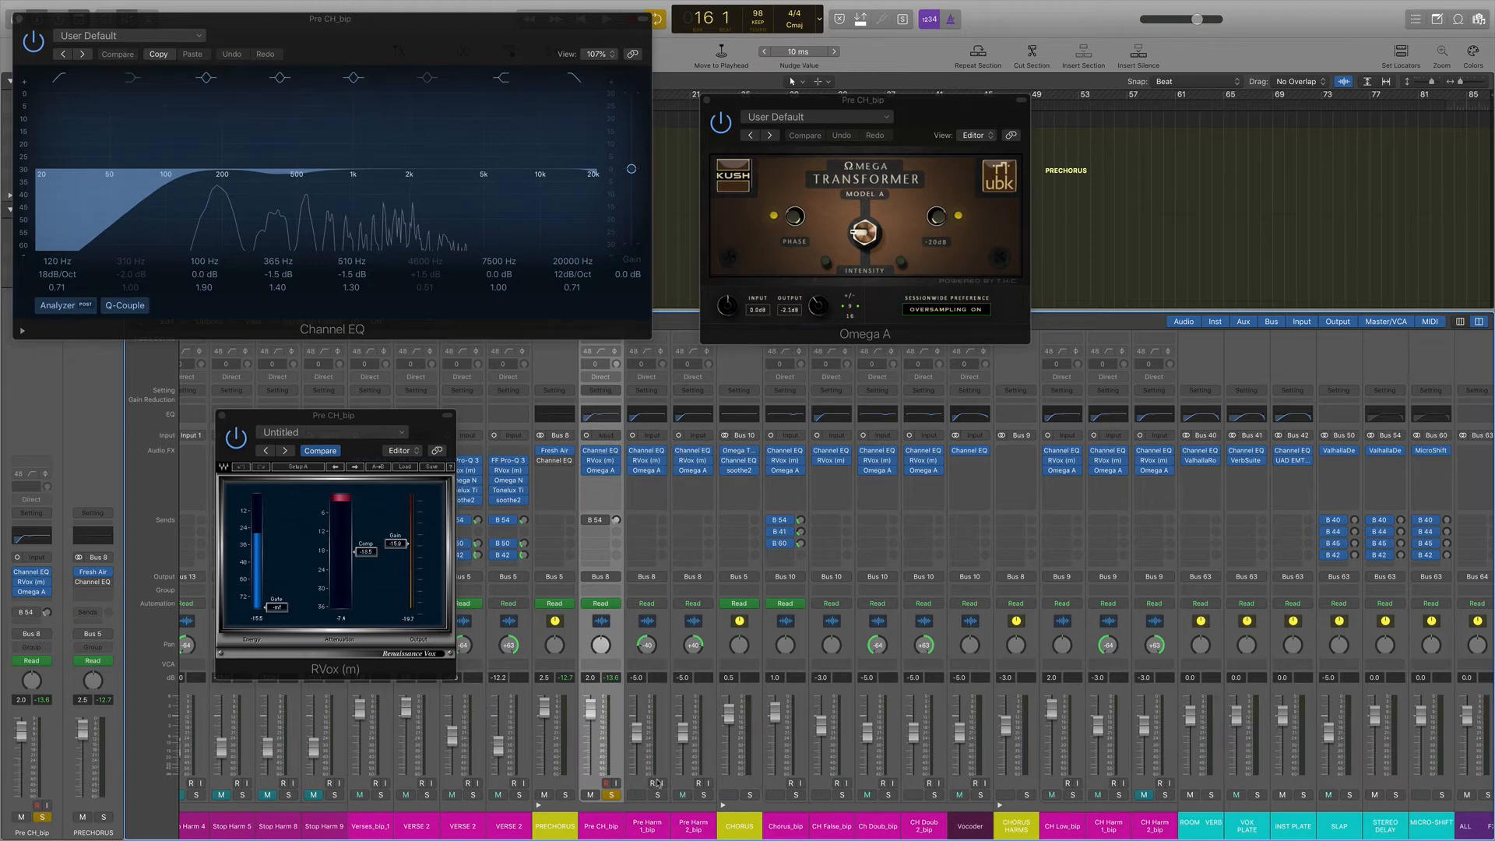
Play Pre Harm 1_bip and Pre Harm 2_bip soloed together with Pre CH_bip, then solo the PRECHORUS stack instead.
{"action": "left_click_drag", "start_coordinate": [658, 795], "coordinate": [705, 795]}
{"action": "key", "text": "space"}
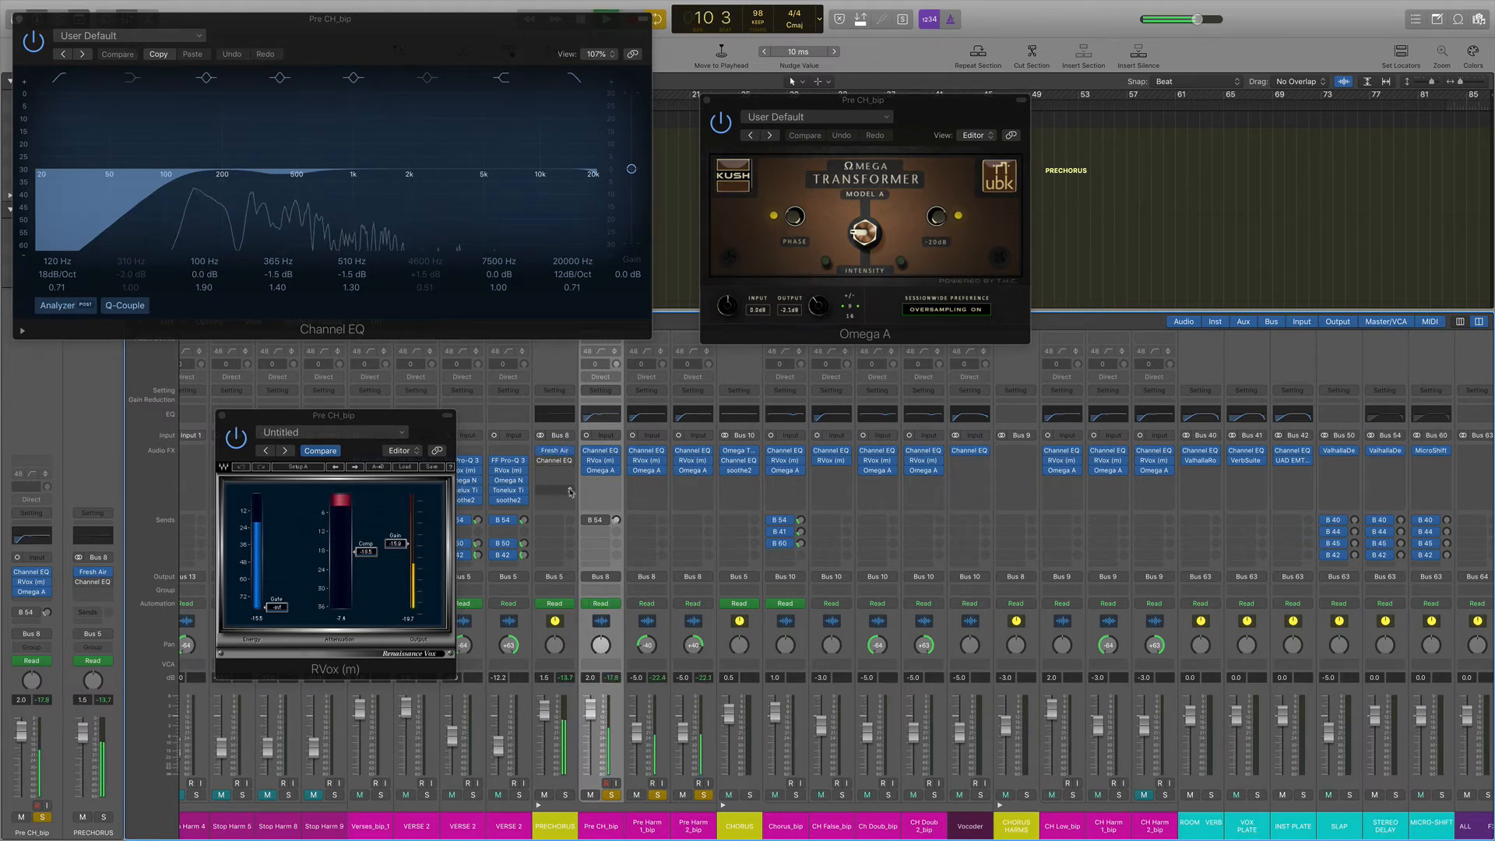
{"action": "left_click", "coordinate": [558, 630]}
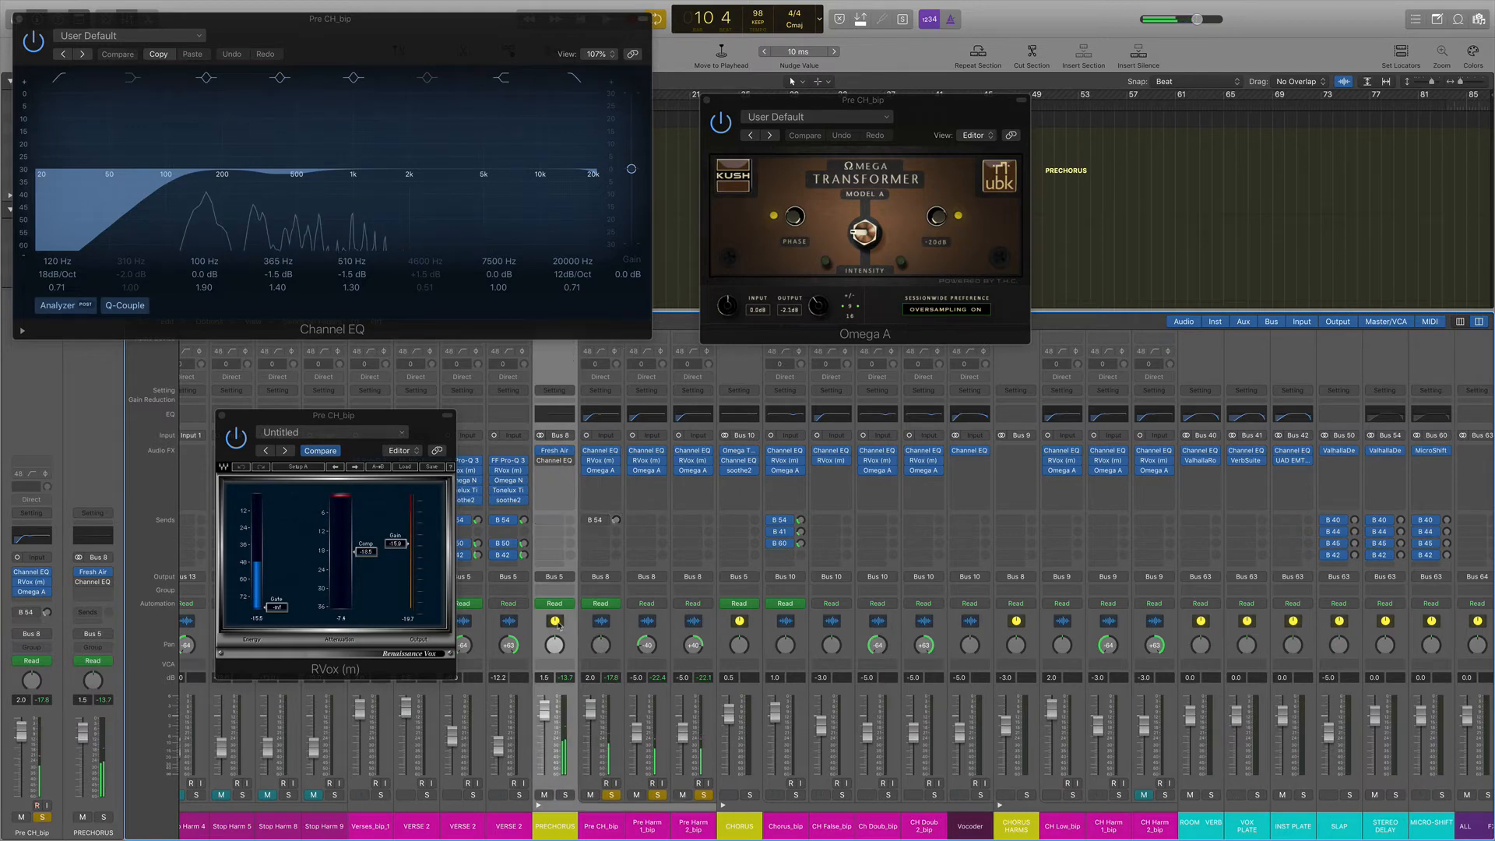
{"action": "left_click", "coordinate": [566, 795]}
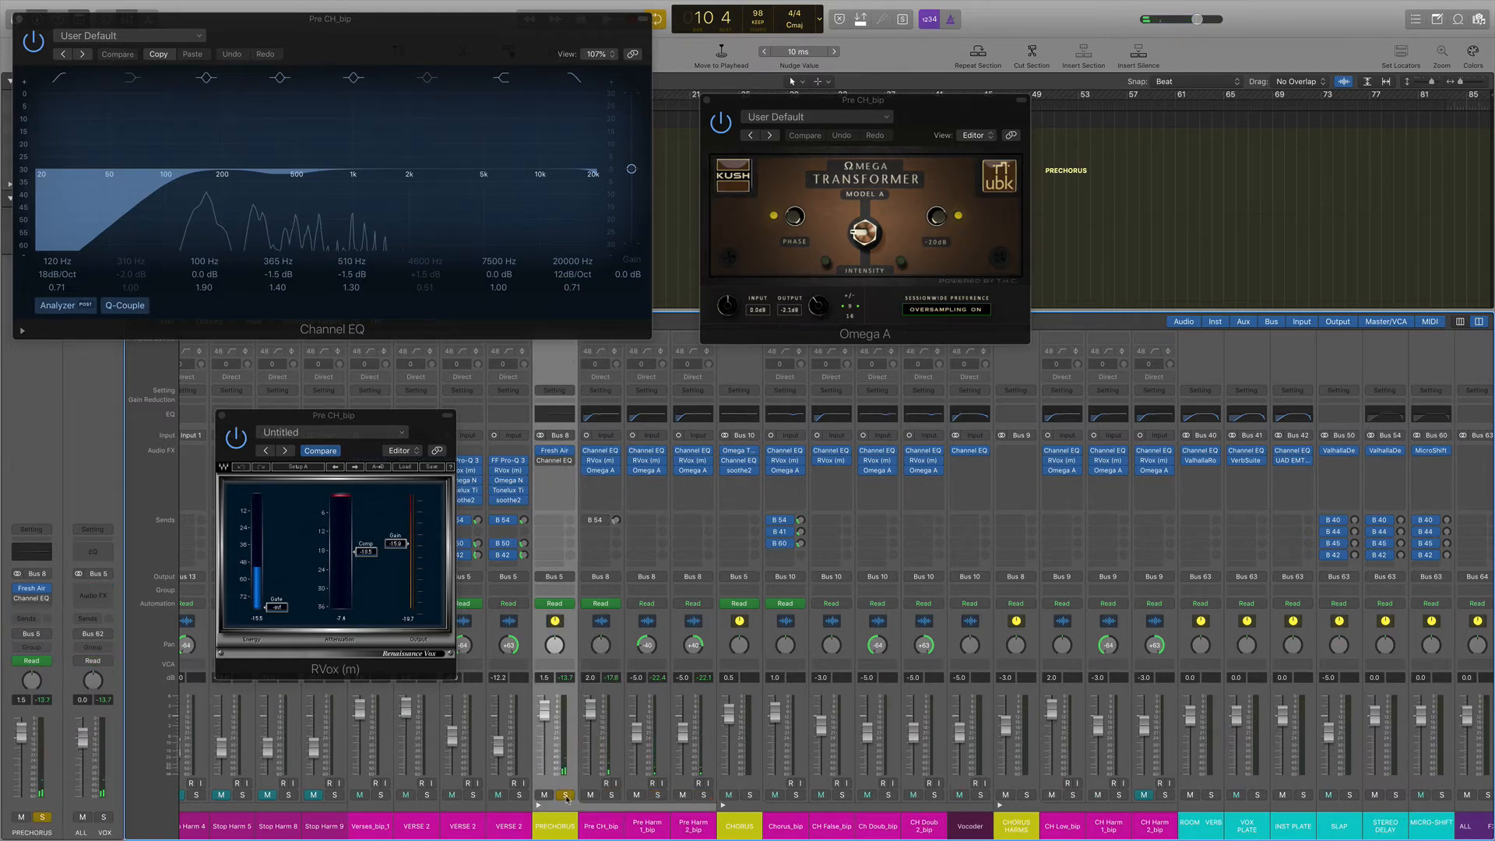
Open the Fresh Air plug-in on the PRECHORUS stack and toggle its processing bypass during playback to compare the sound.
{"action": "left_click", "coordinate": [554, 451]}
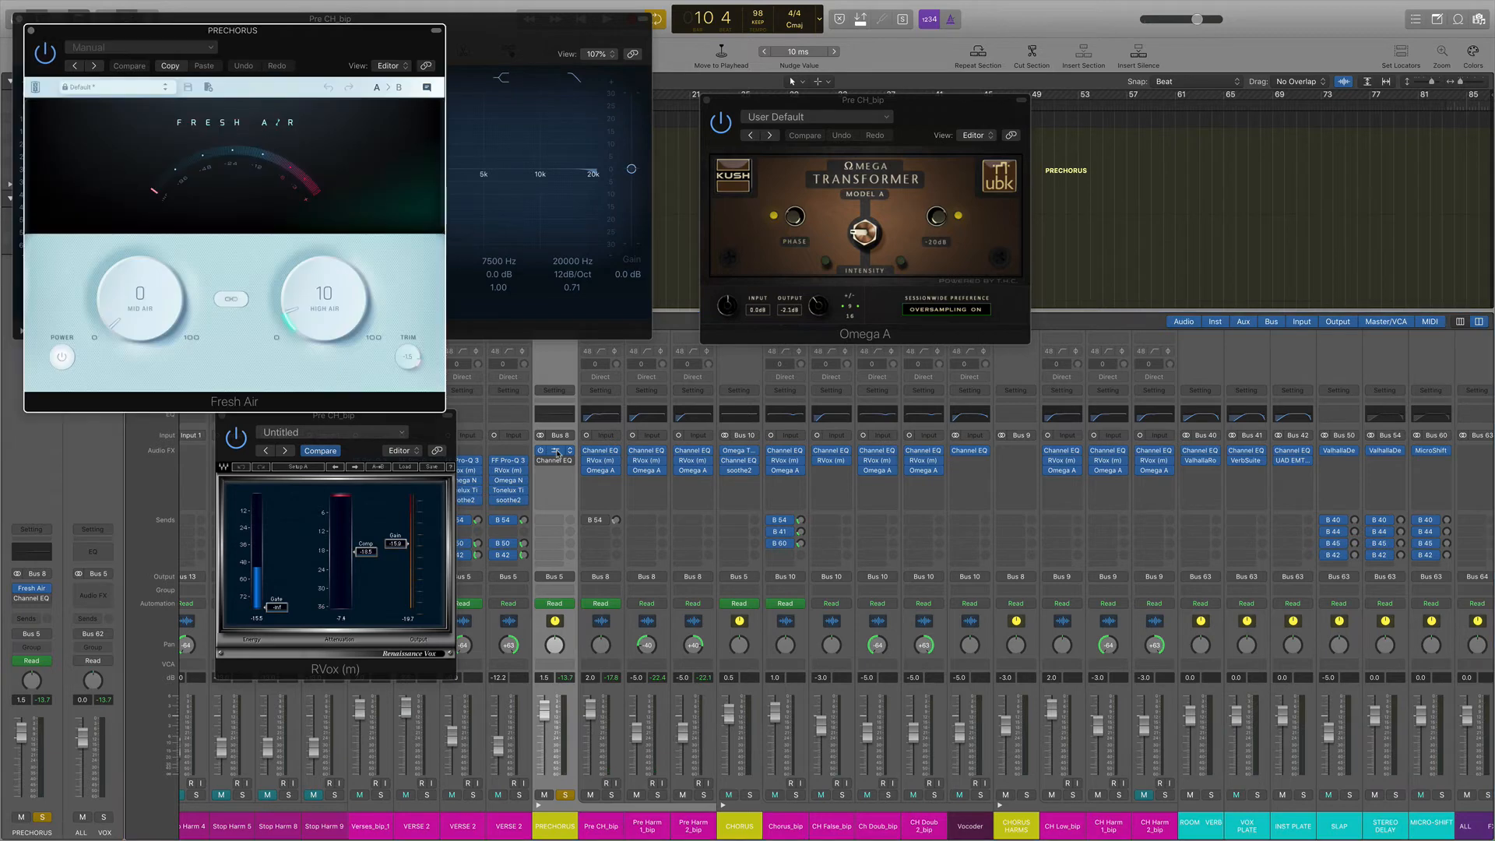
{"action": "left_click_drag", "start_coordinate": [333, 35], "coordinate": [773, 177]}
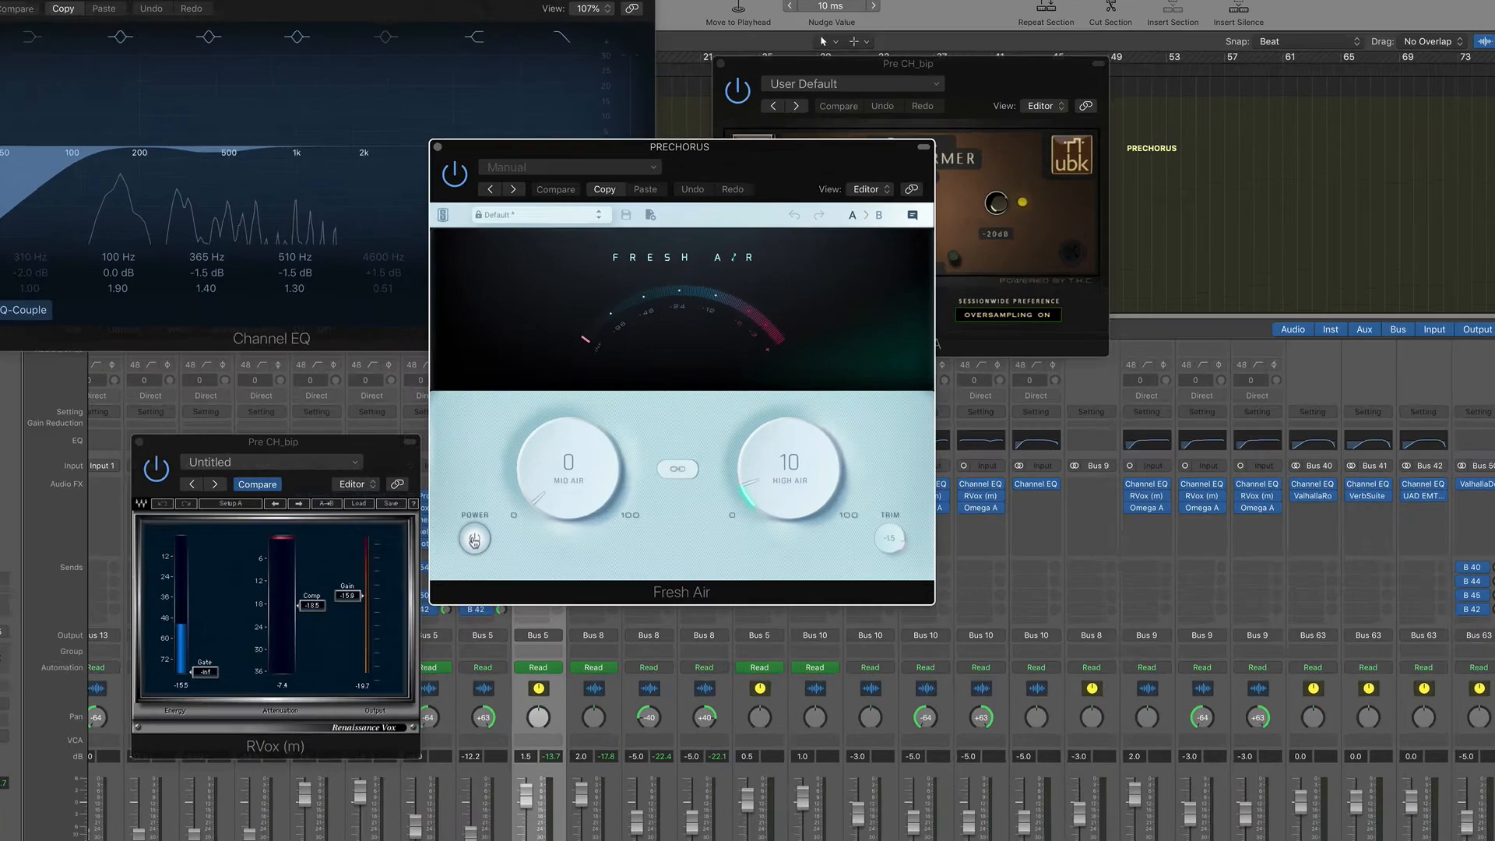
{"action": "left_click", "coordinate": [501, 495]}
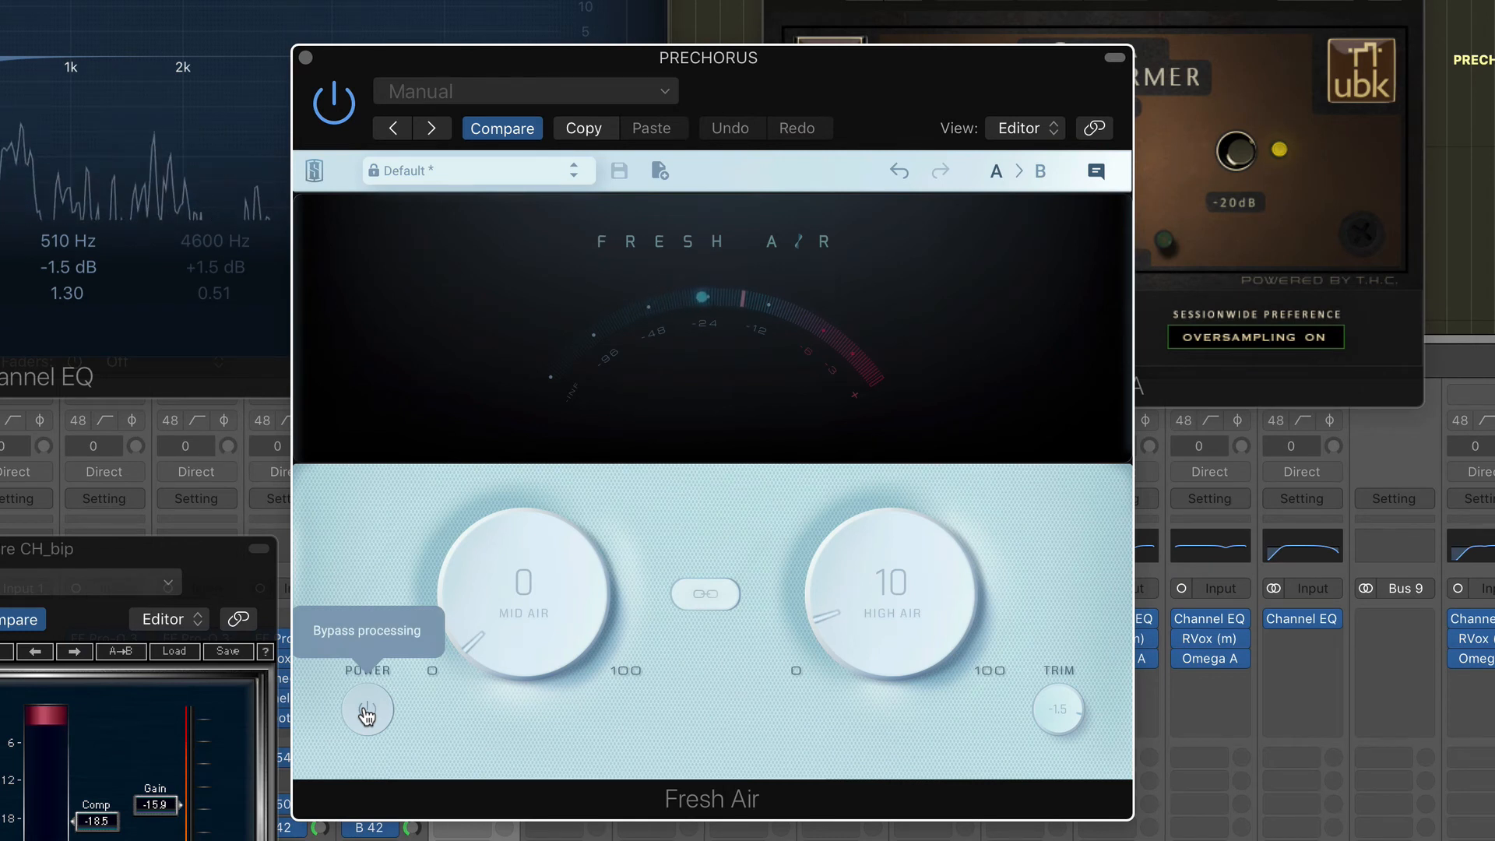
{"action": "left_click", "coordinate": [367, 711]}
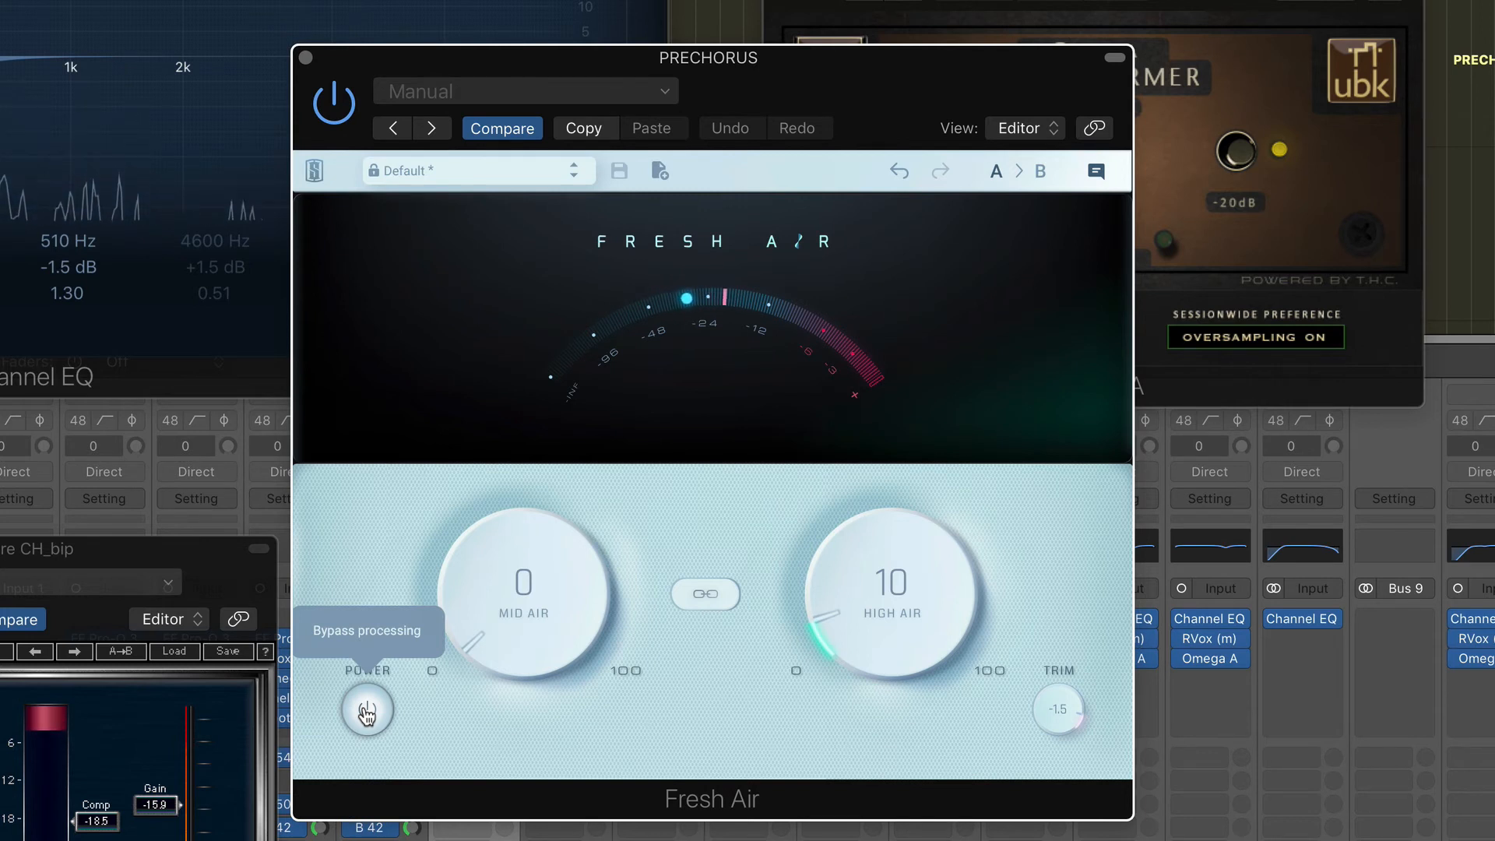
{"action": "left_click", "coordinate": [367, 711]}
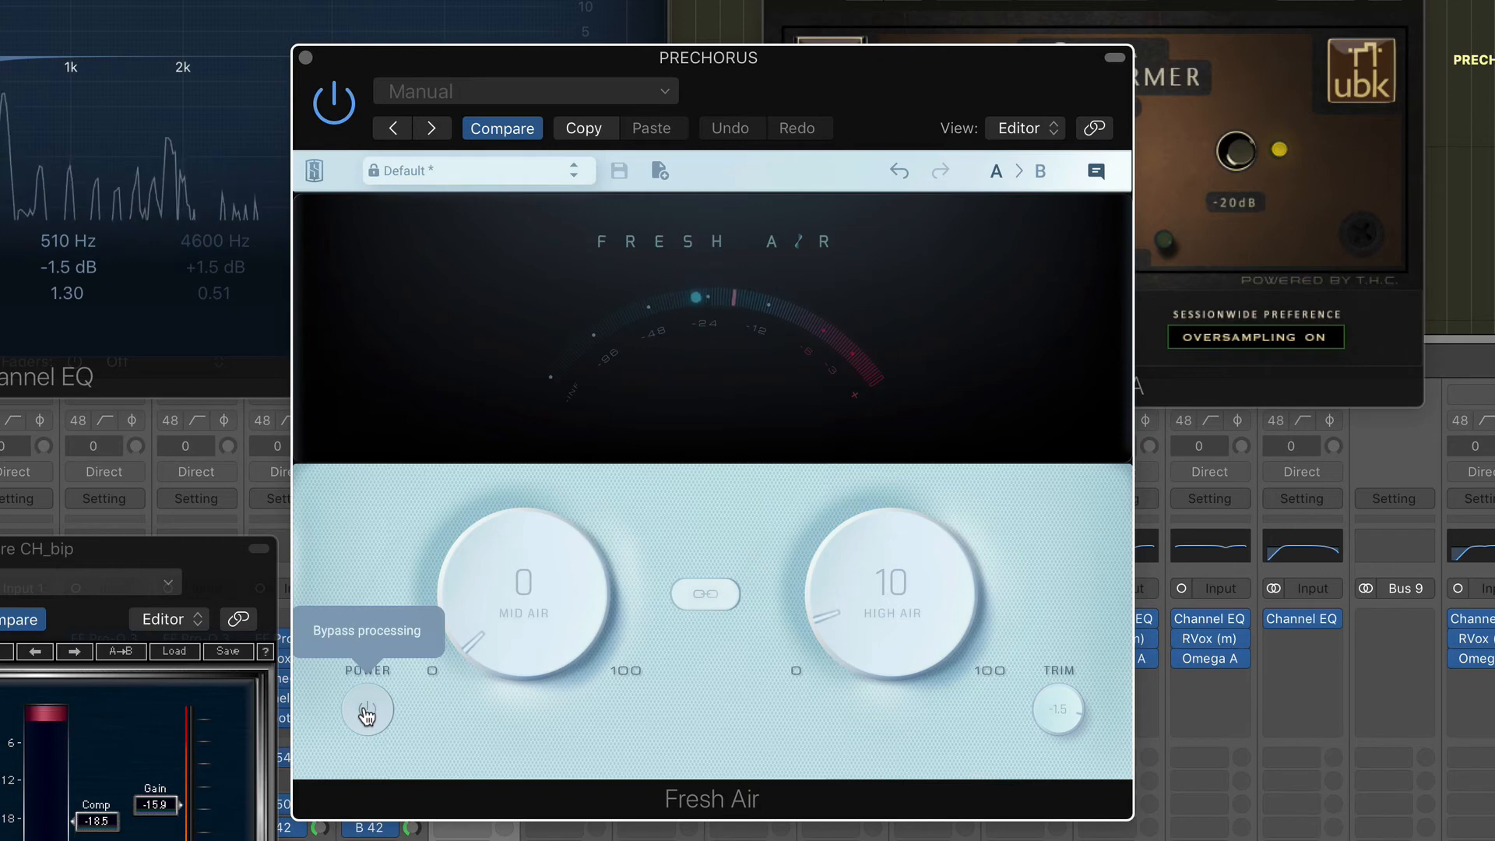
{"action": "left_click", "coordinate": [366, 711]}
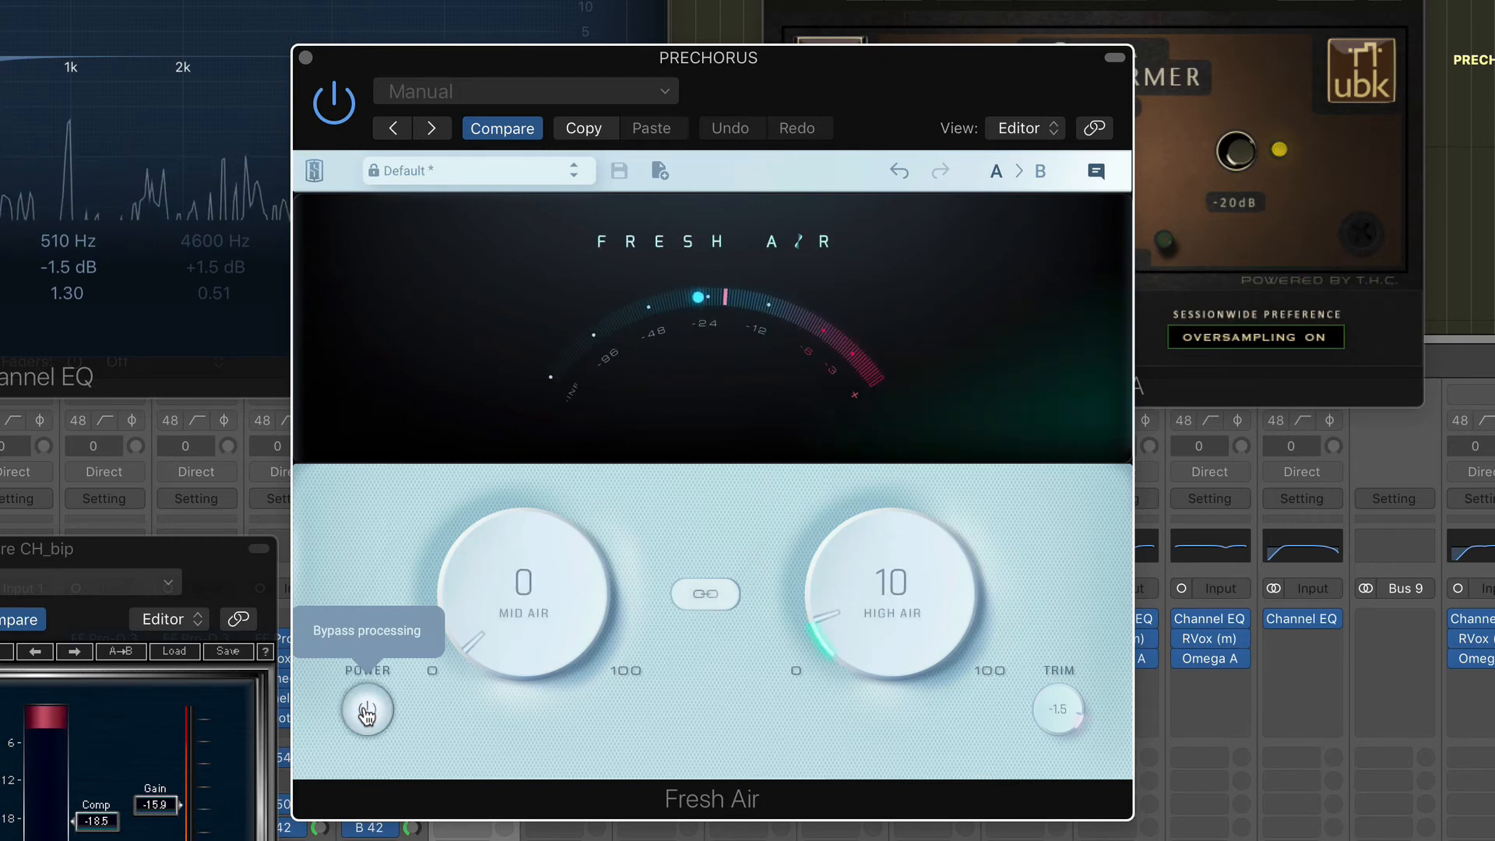
Close the Fresh Air window on PRECHORUS and the RVox, Channel EQ and Omega A windows of Pre CH_bip.
{"action": "left_click", "coordinate": [305, 57]}
{"action": "key", "text": "super+w"}
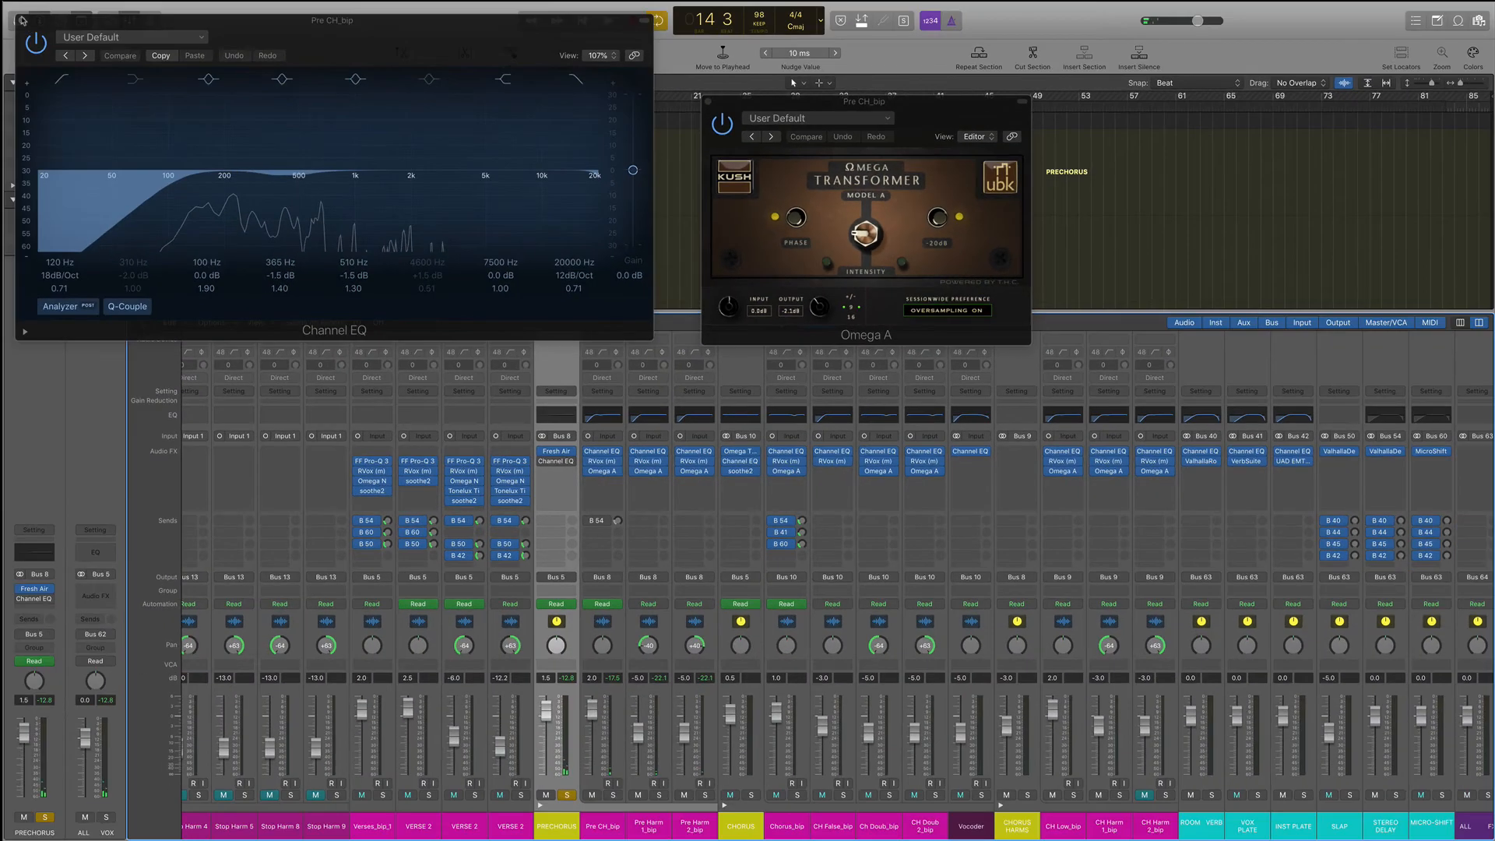
{"action": "key", "text": "super+w"}
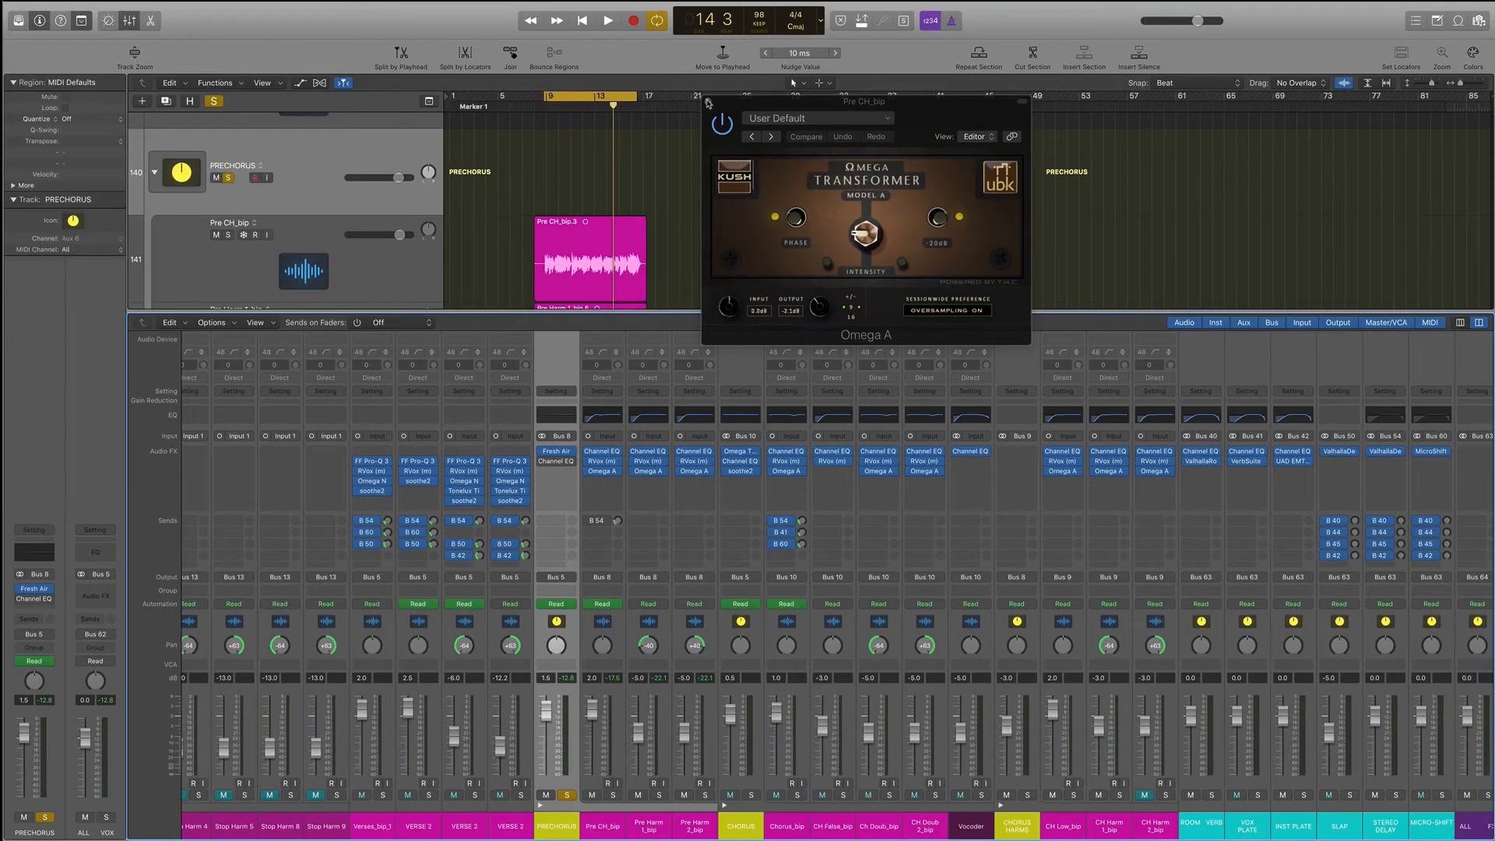
{"action": "left_click", "coordinate": [708, 103]}
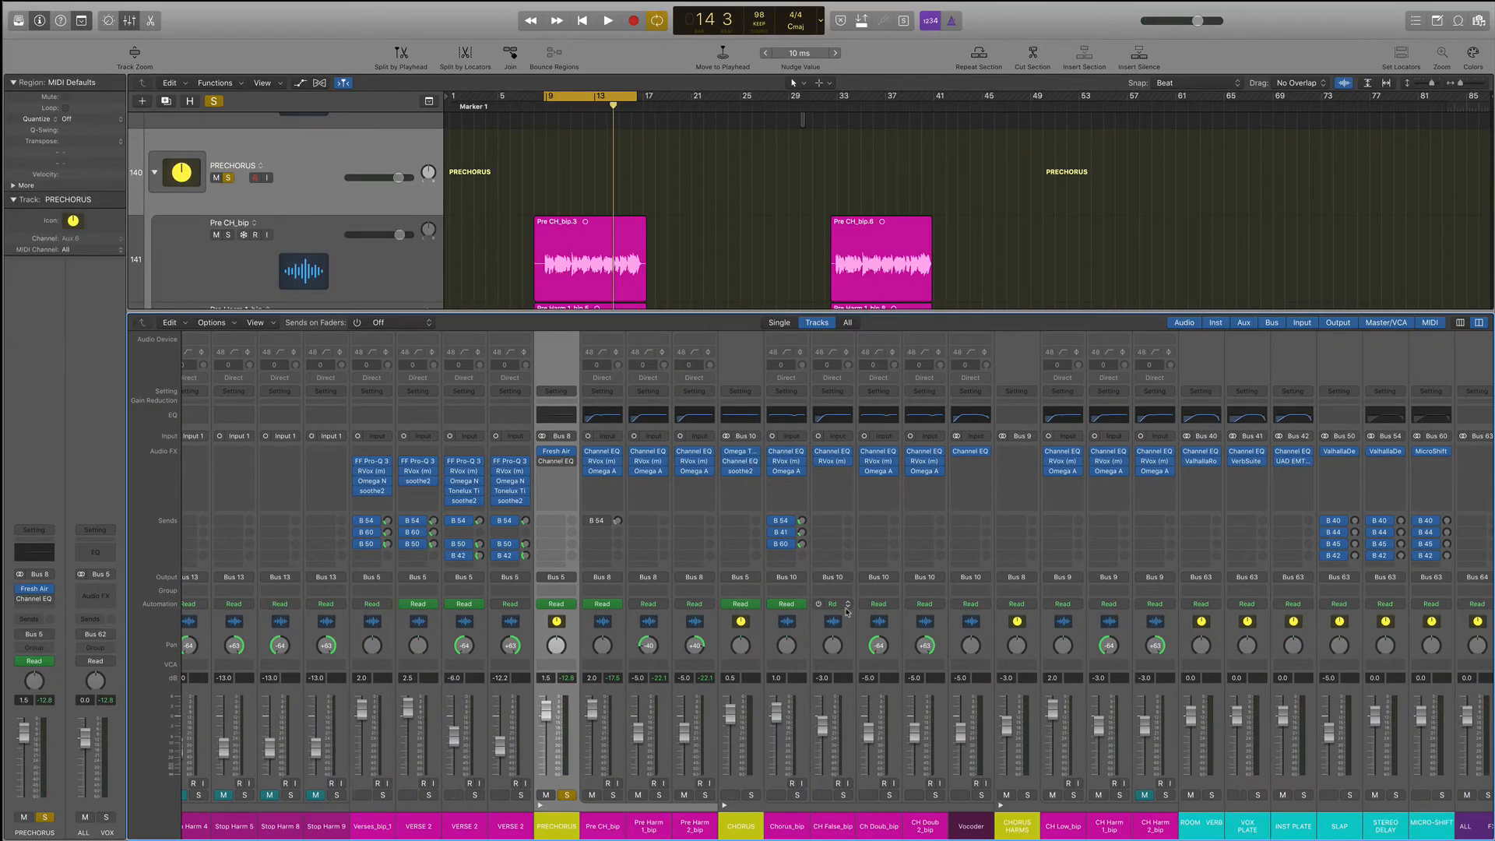
Open the Channel EQ, RVox and Omega A plug-ins on CH Low_bip to view their settings, and close them again.
{"action": "scroll", "coordinate": [847, 611], "scroll_direction": "right", "scroll_amount": 3}
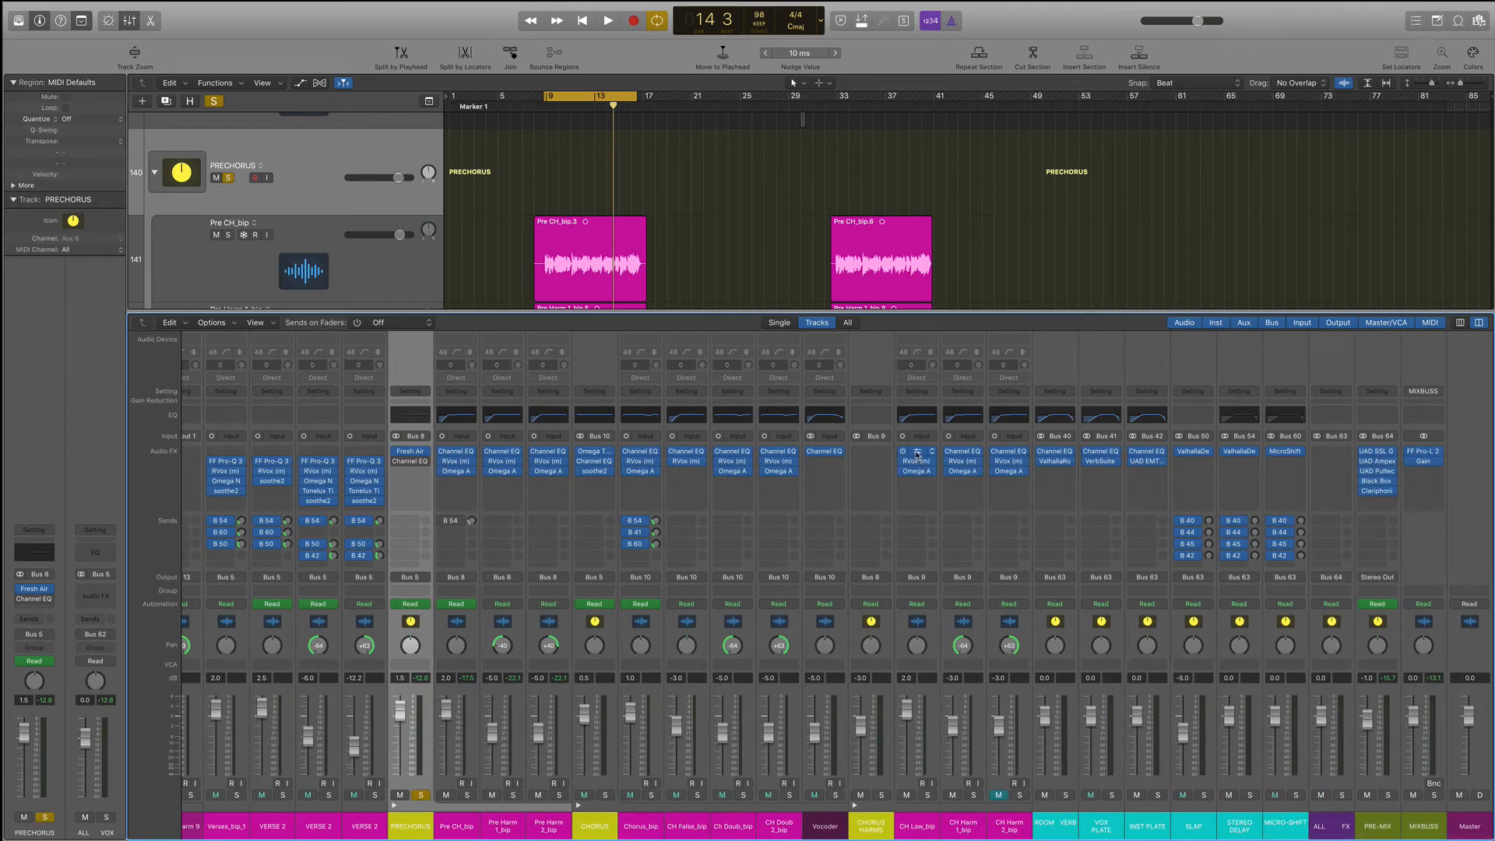
{"action": "left_click", "coordinate": [917, 454]}
{"action": "left_click", "coordinate": [916, 461]}
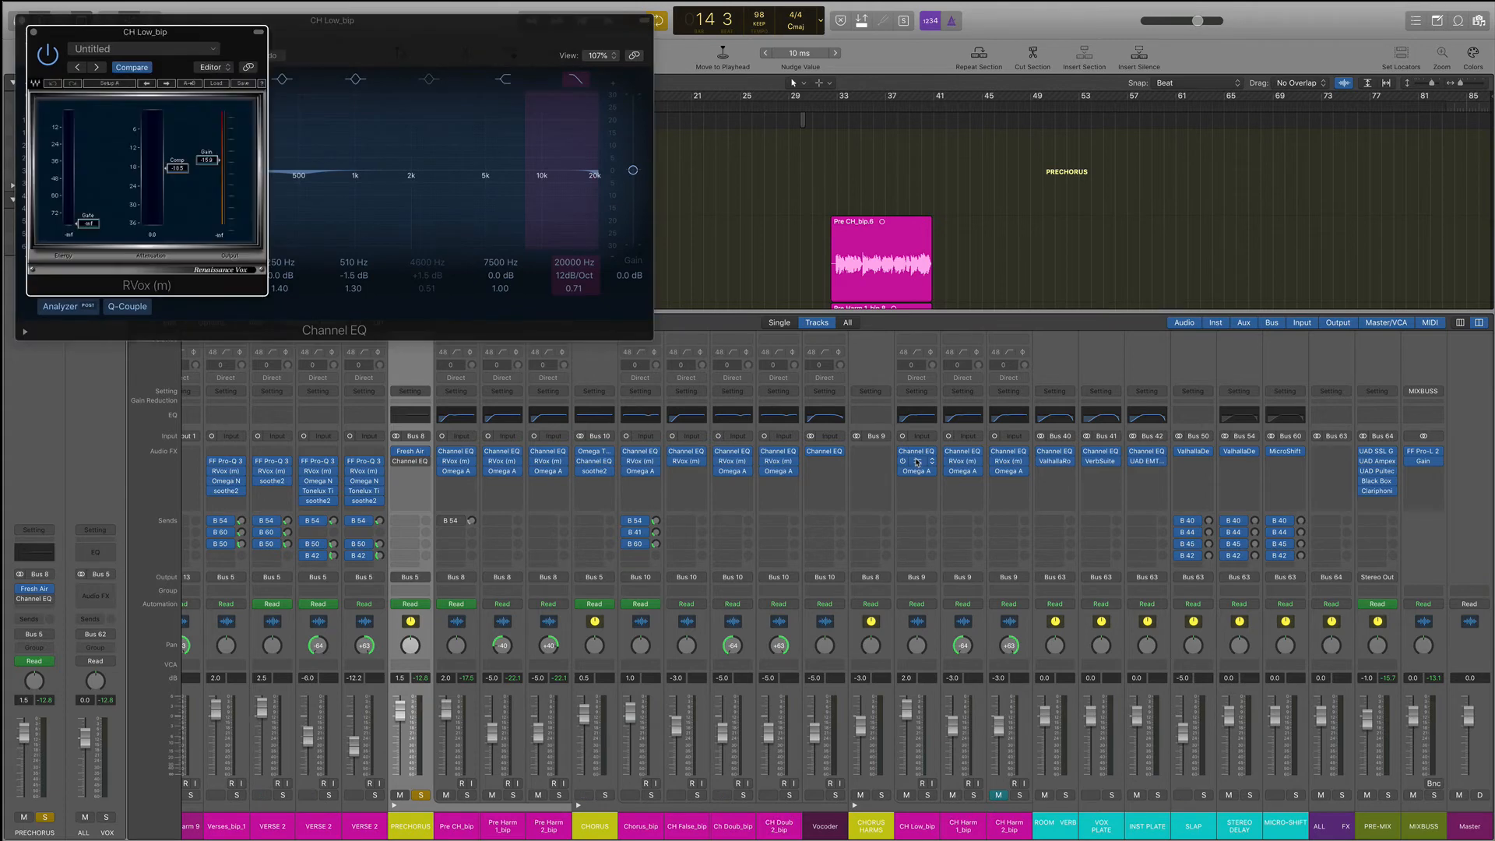
{"action": "left_click", "coordinate": [916, 472]}
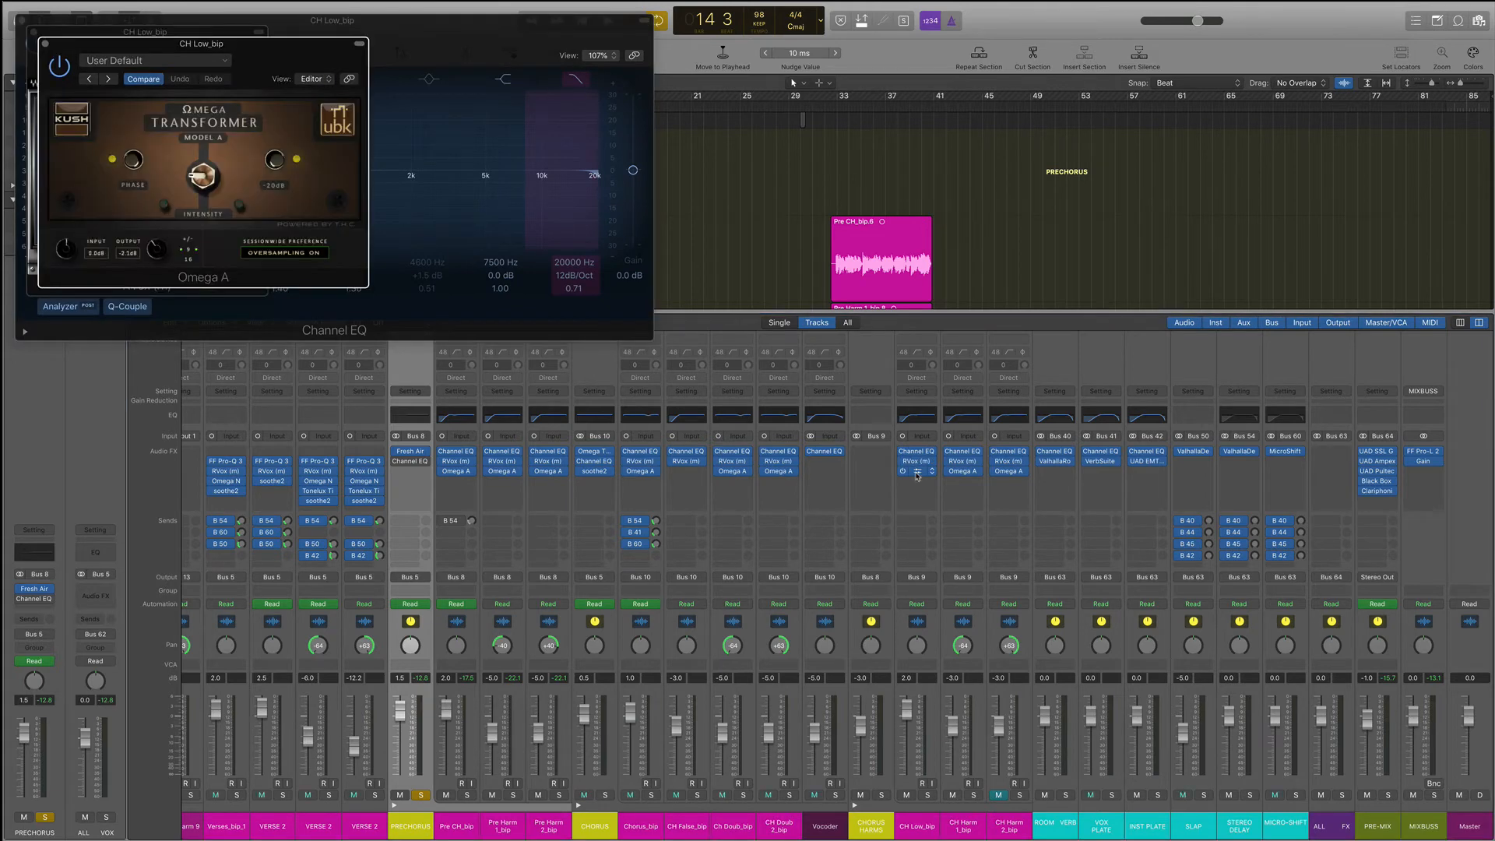
{"action": "left_click", "coordinate": [917, 462]}
{"action": "left_click", "coordinate": [918, 463]}
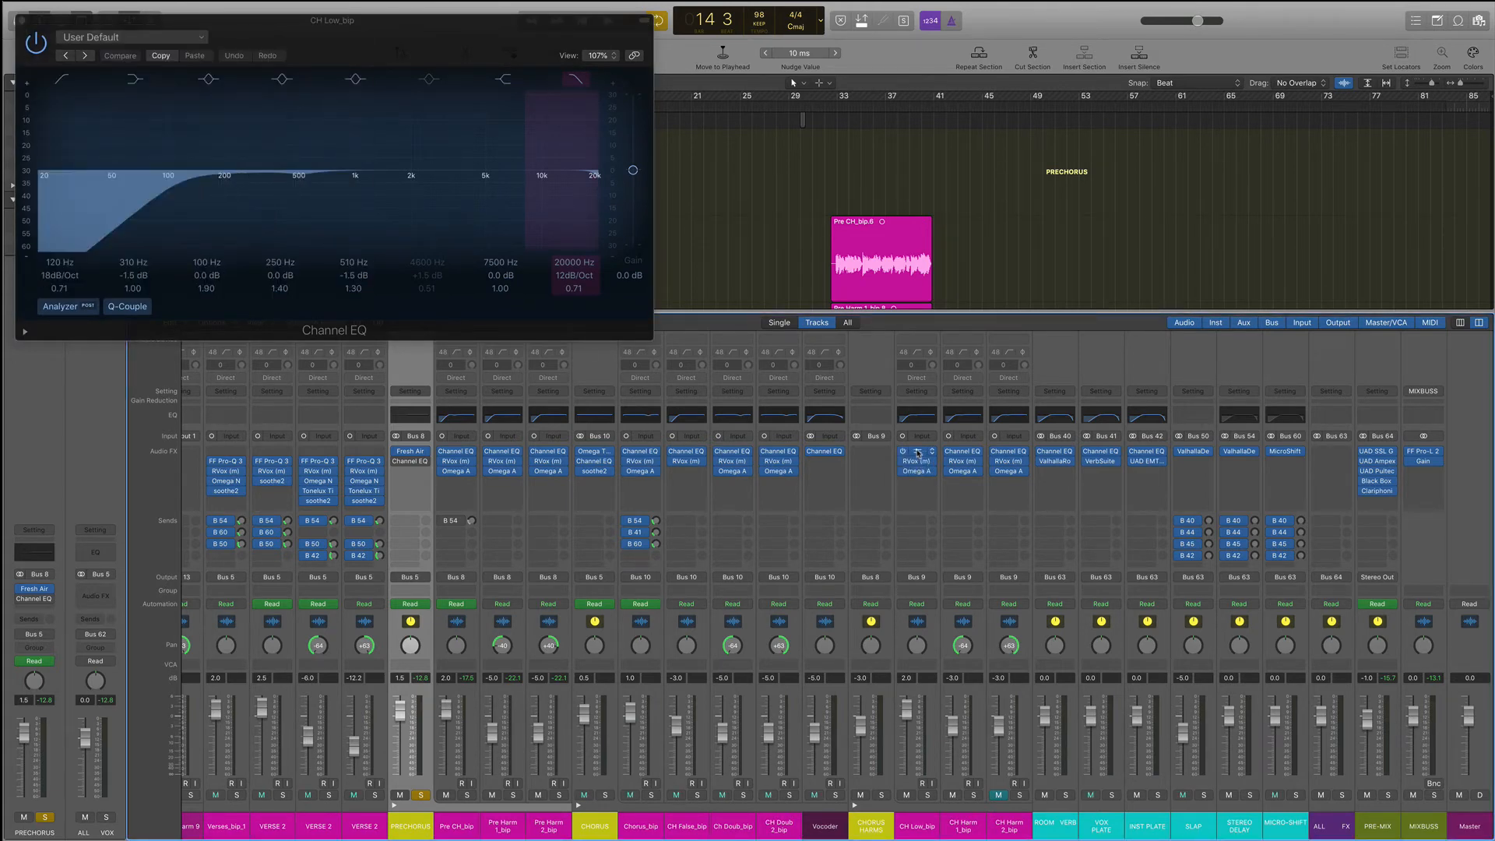
{"action": "left_click", "coordinate": [917, 452]}
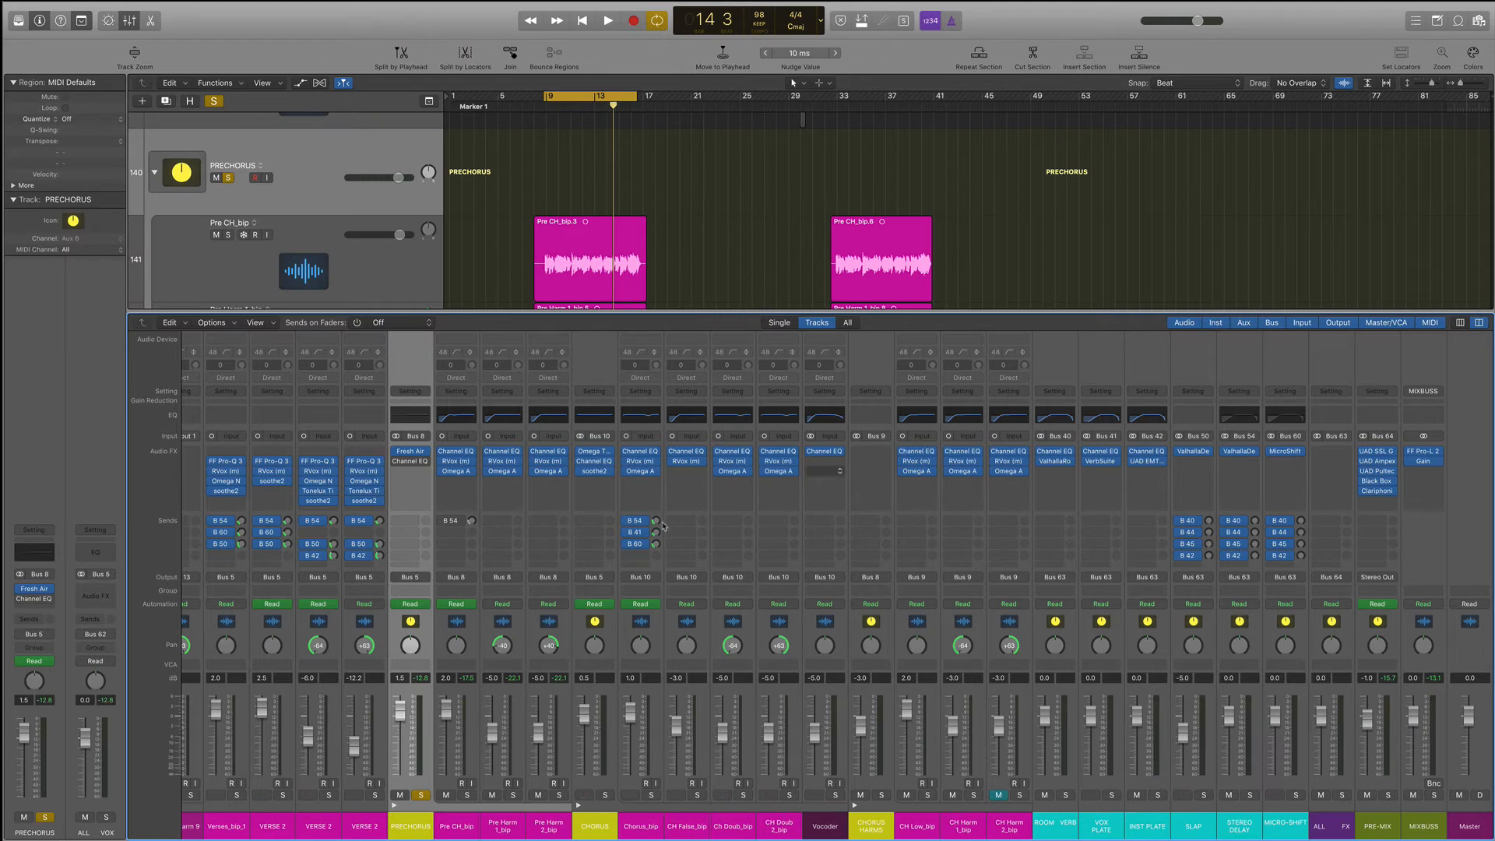
Play the soloed CHORUS stack from the start of the first chorus, and stop playback.
{"action": "scroll", "coordinate": [542, 562], "scroll_direction": "left", "scroll_amount": 2}
{"action": "scroll", "coordinate": [542, 562], "scroll_direction": "left", "scroll_amount": 5}
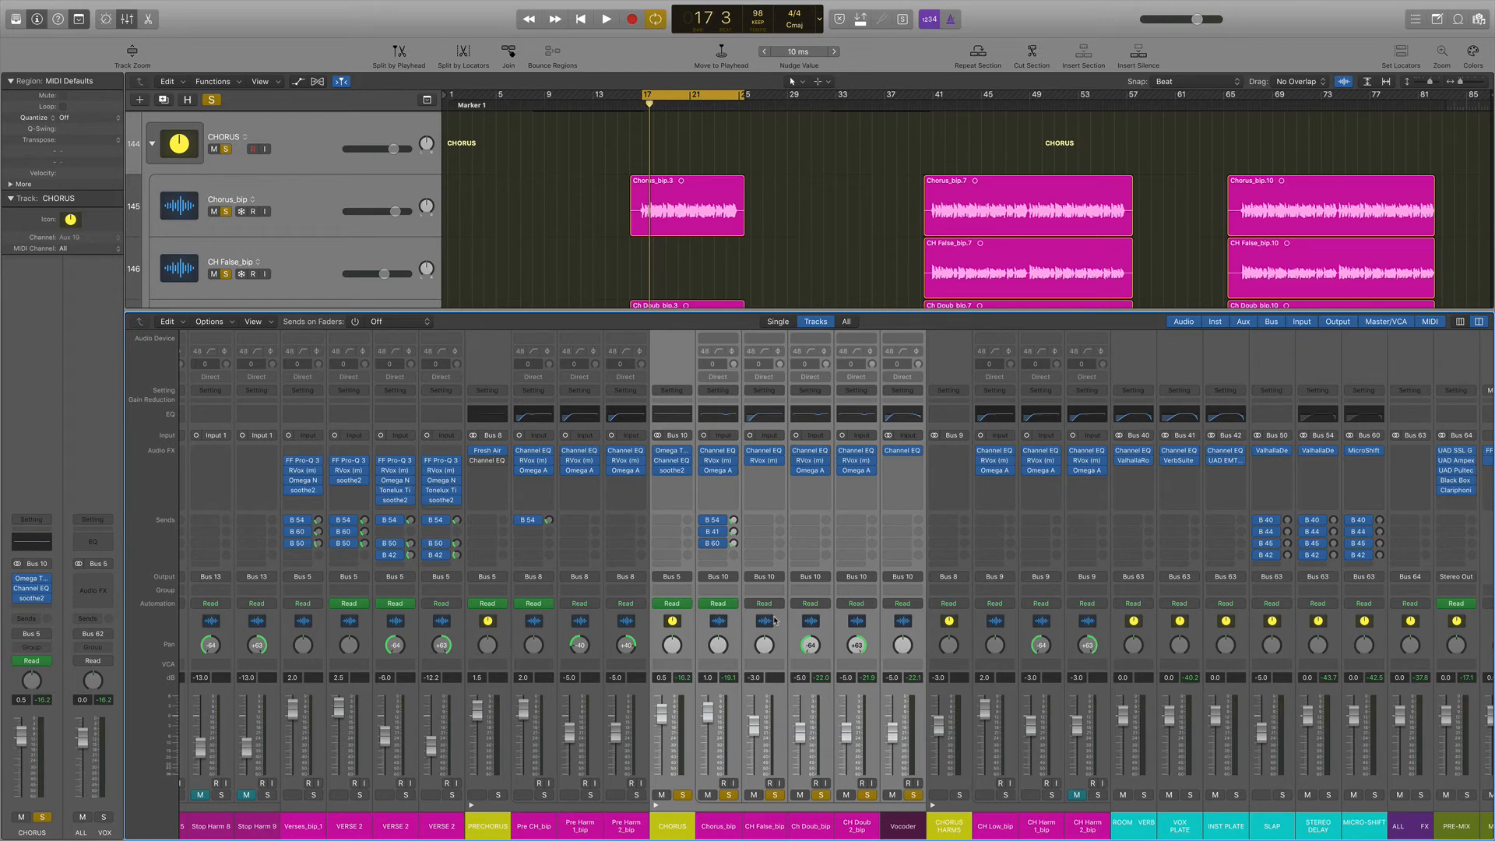
{"action": "key", "text": "space"}
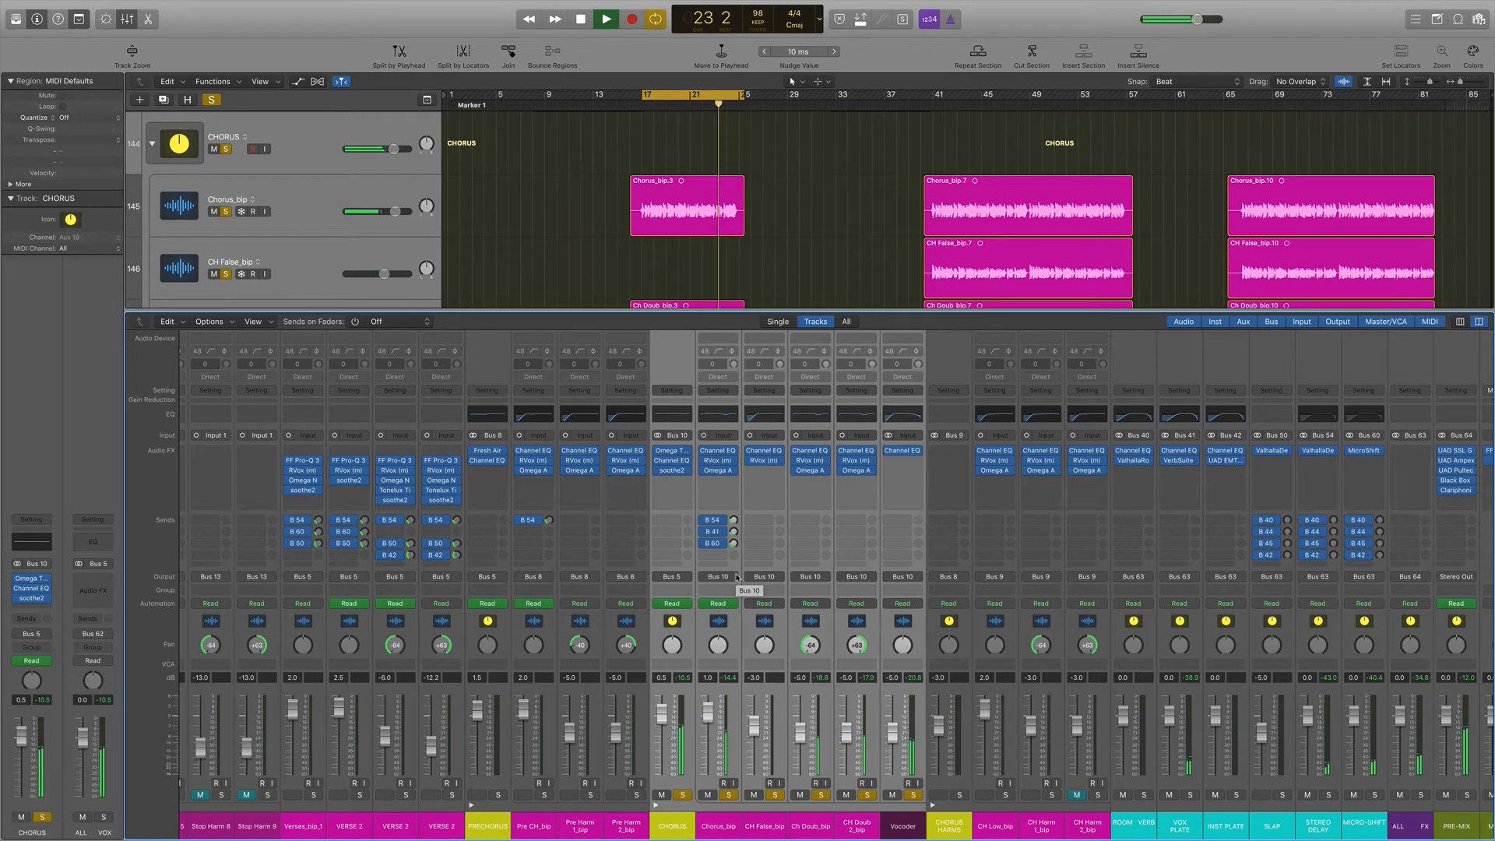
{"action": "key", "text": "space"}
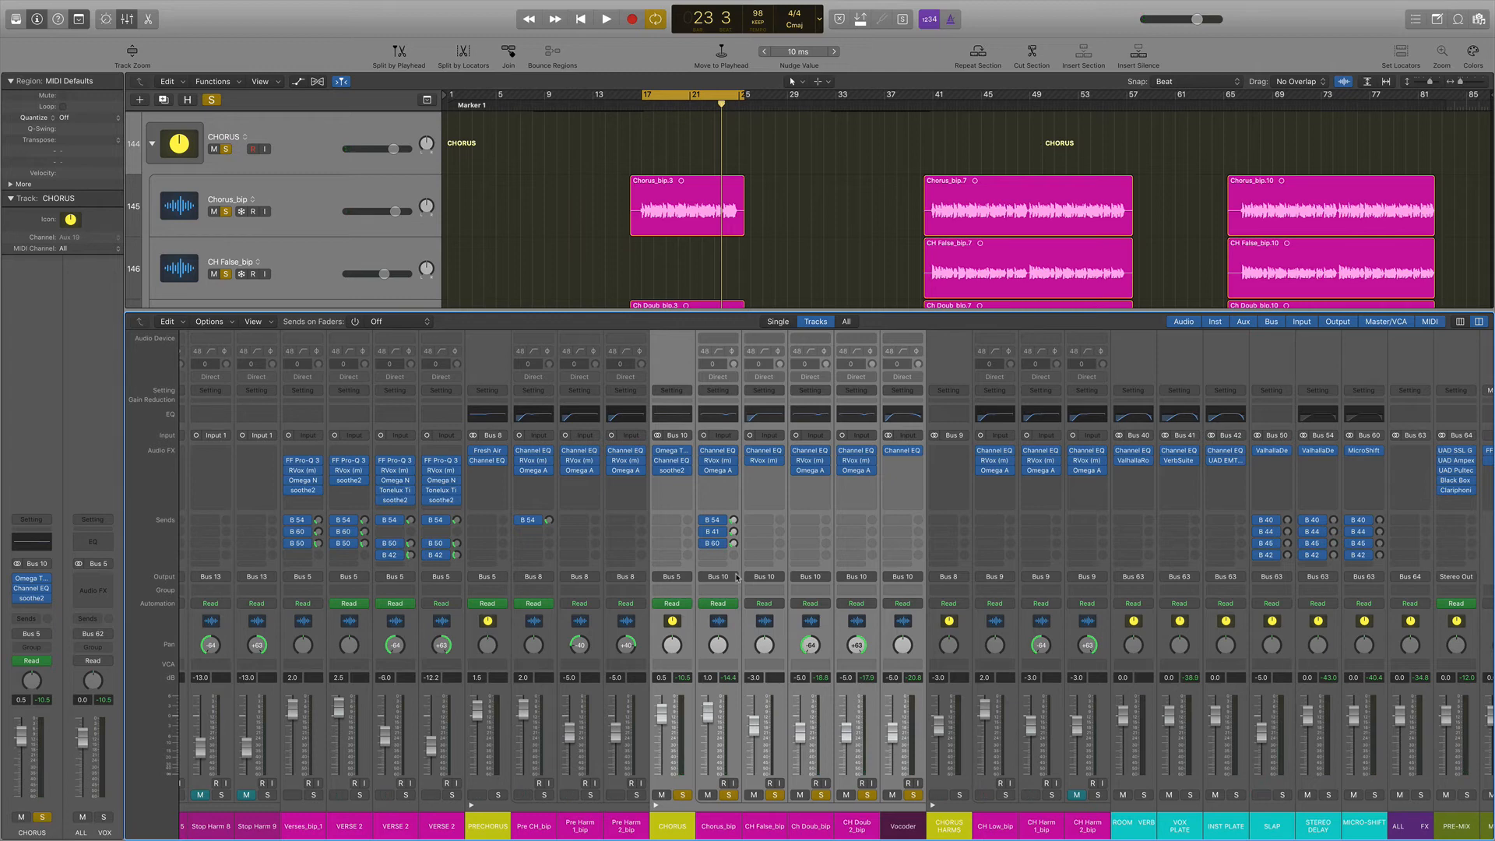
Unsolo the CHORUS tracks and play the full mix while bypassing and re-enabling all the chorus vocals' plug-ins and sends.
{"action": "left_click", "coordinate": [683, 795]}
{"action": "key", "text": "space"}
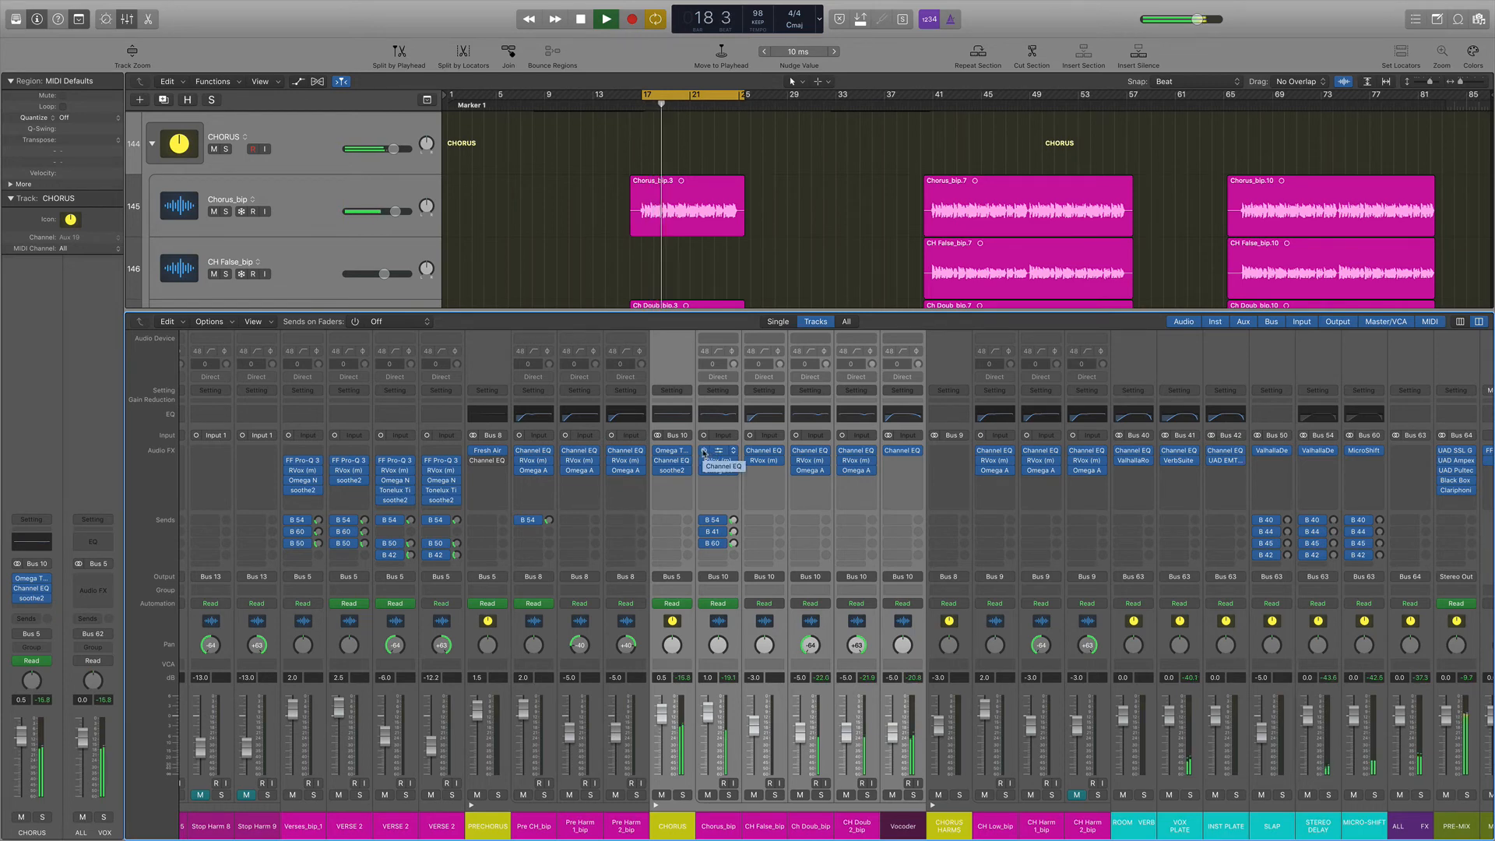
{"action": "left_click_drag", "start_coordinate": [704, 451], "coordinate": [709, 559]}
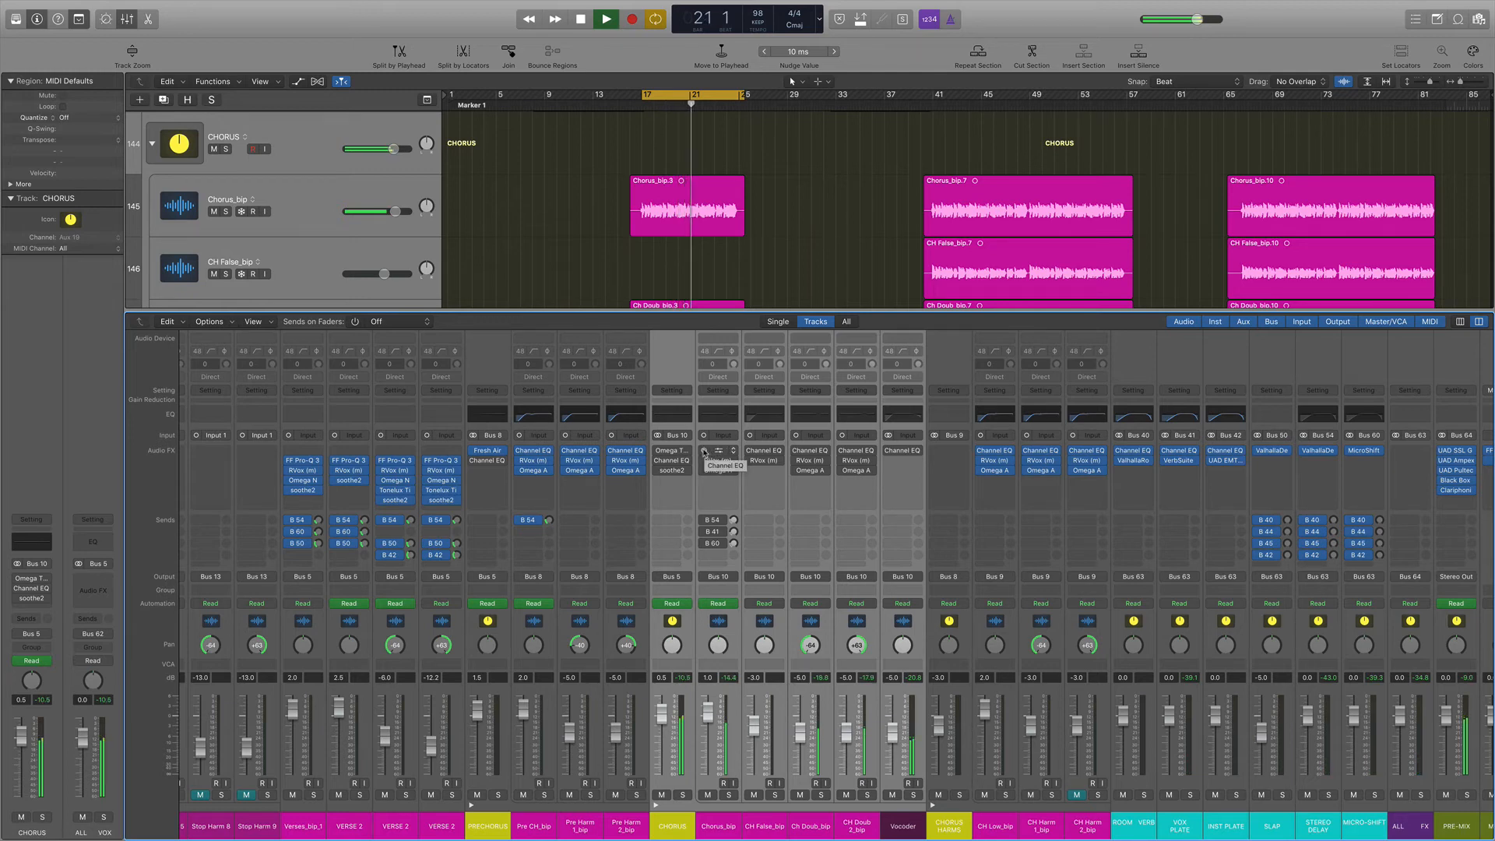
{"action": "mouse_move", "coordinate": [703, 451]}
{"action": "left_mouse_down"}
{"action": "mouse_move", "coordinate": [705, 557]}
{"action": "mouse_move", "coordinate": [721, 568]}
{"action": "left_mouse_up"}
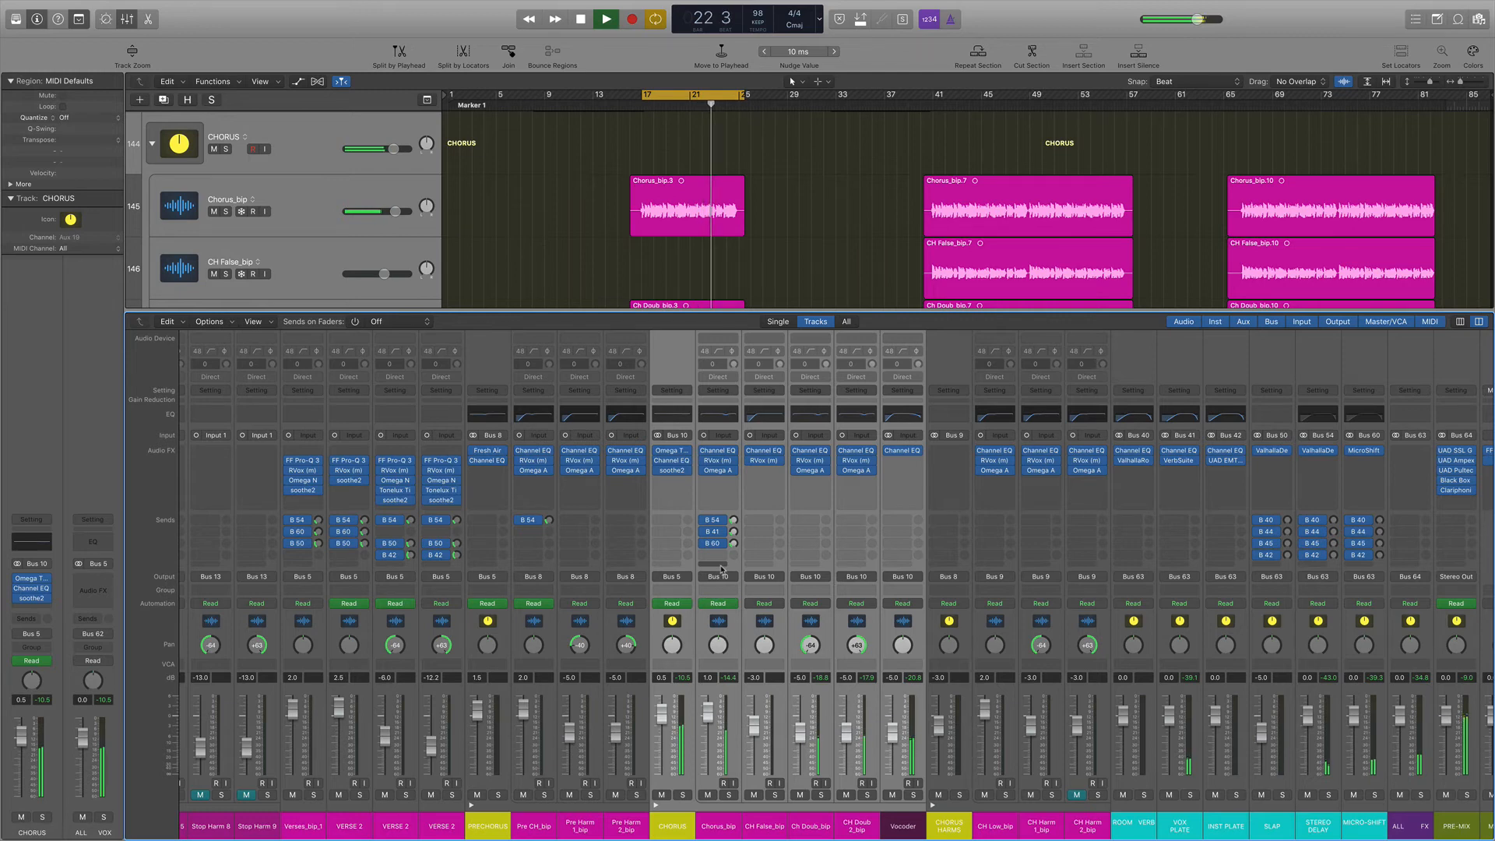
{"action": "key", "text": "space"}
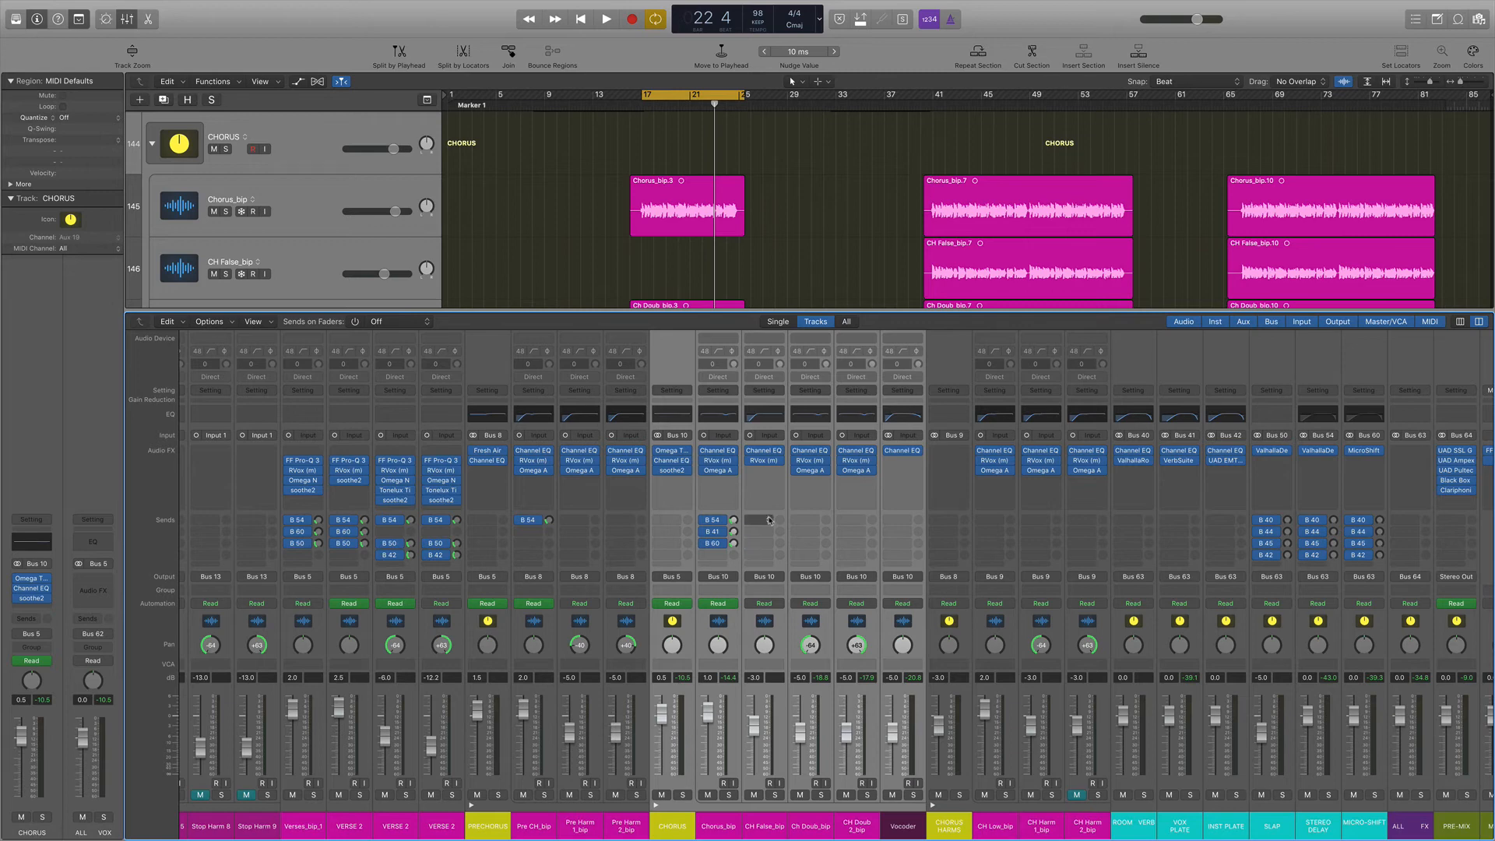
Open the Channel EQ on Chorus_bip and compare its 2750 Hz cut off and on while that track plays soloed, then close it.
{"action": "left_click", "coordinate": [718, 451]}
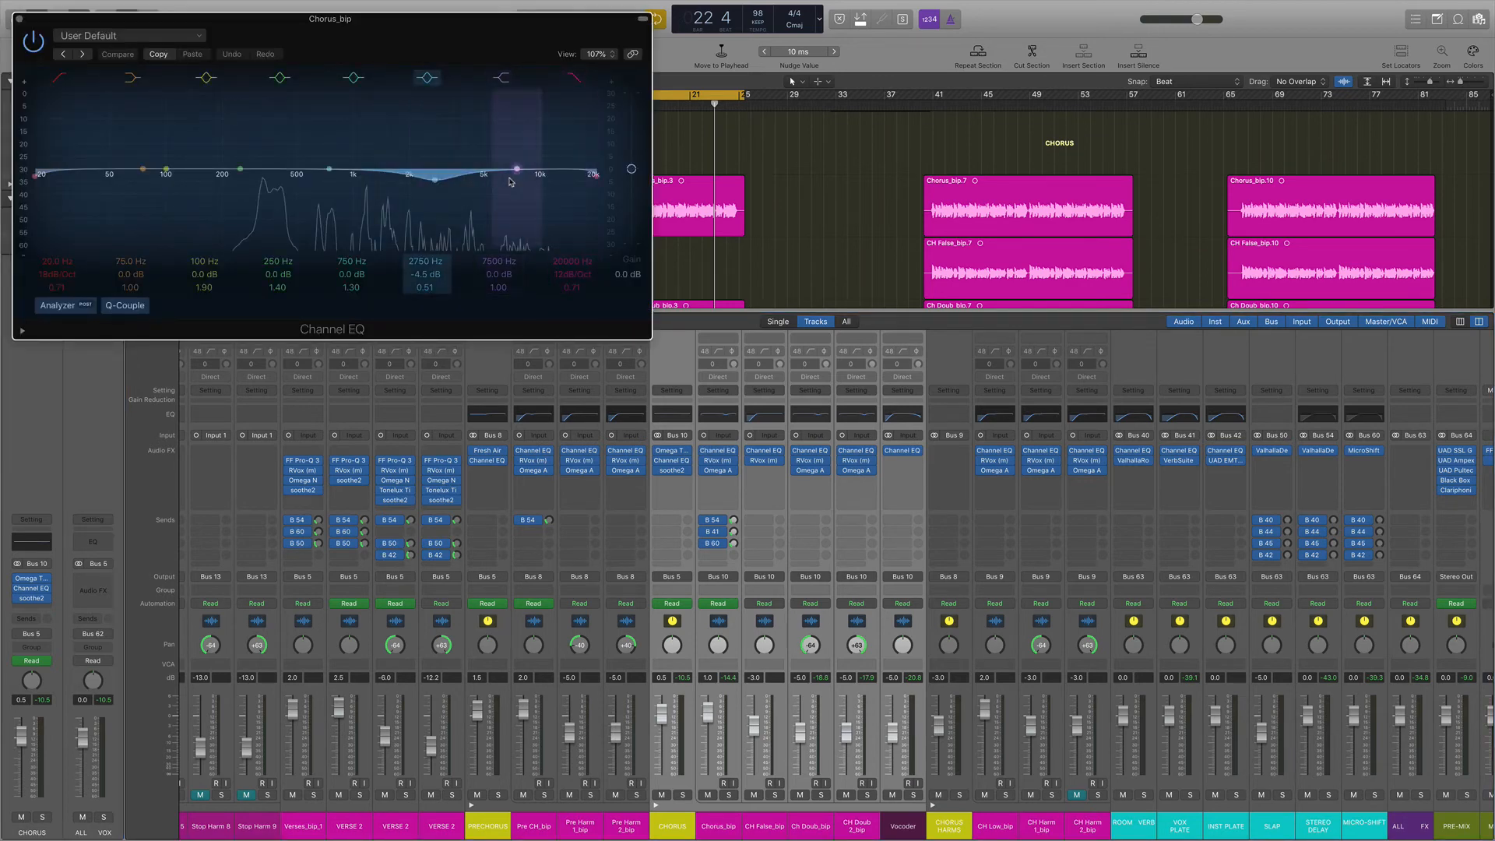
{"action": "left_click", "coordinate": [740, 771]}
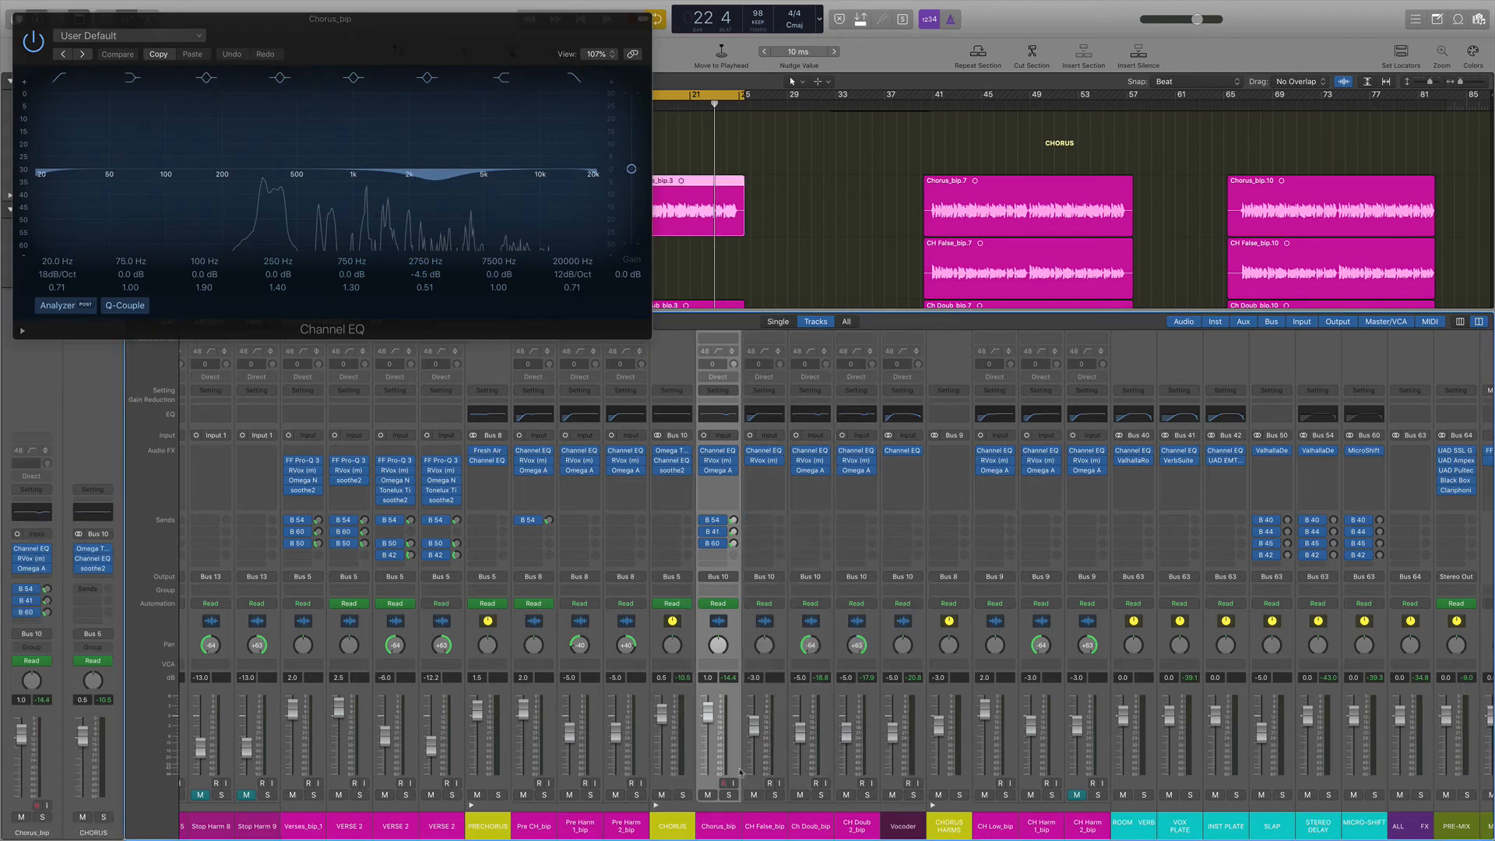
{"action": "left_click", "coordinate": [736, 795]}
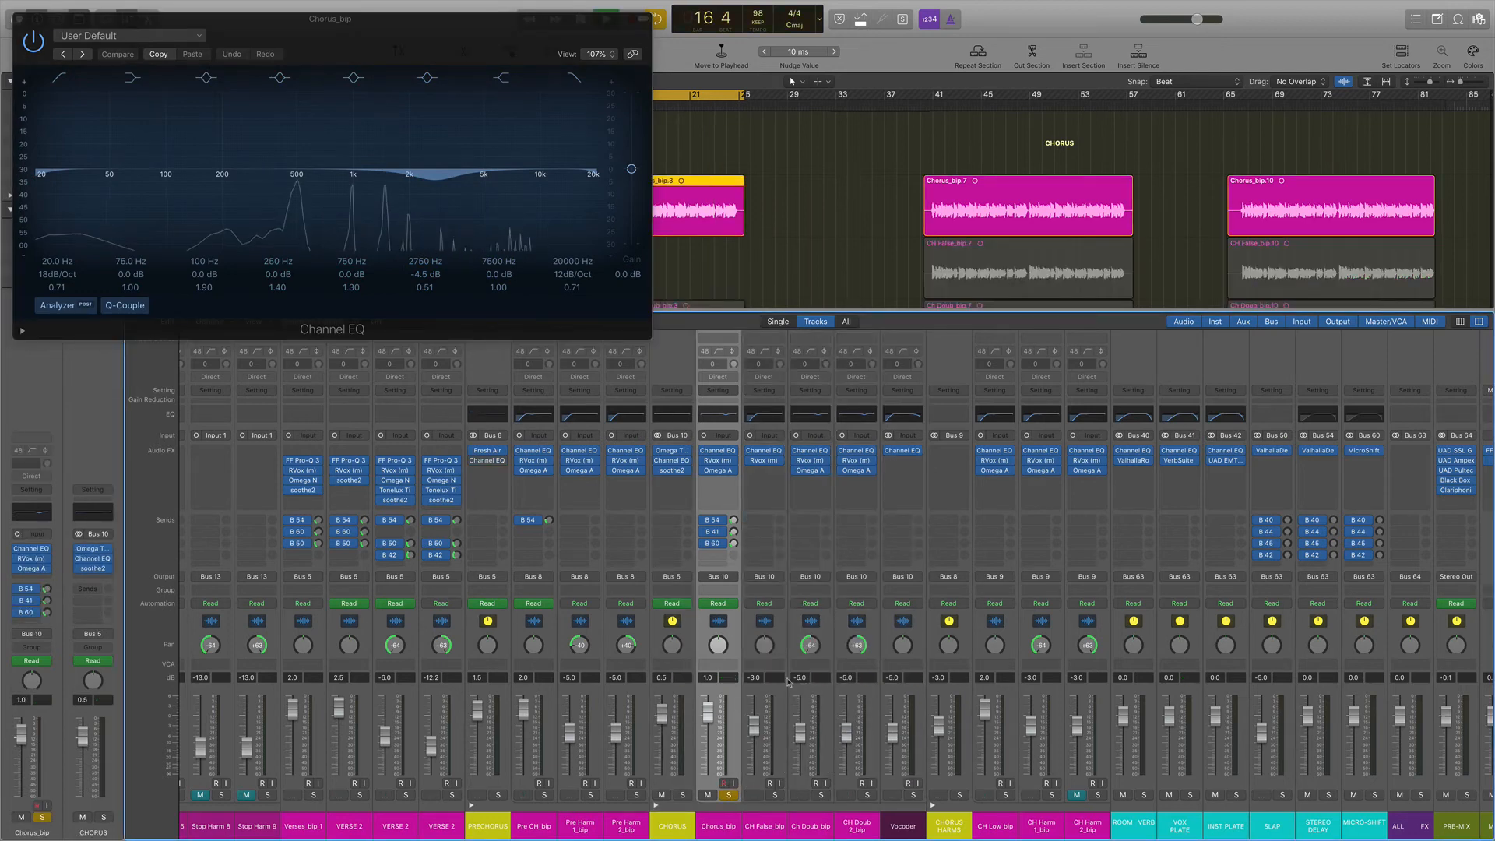
{"action": "left_click", "coordinate": [428, 77]}
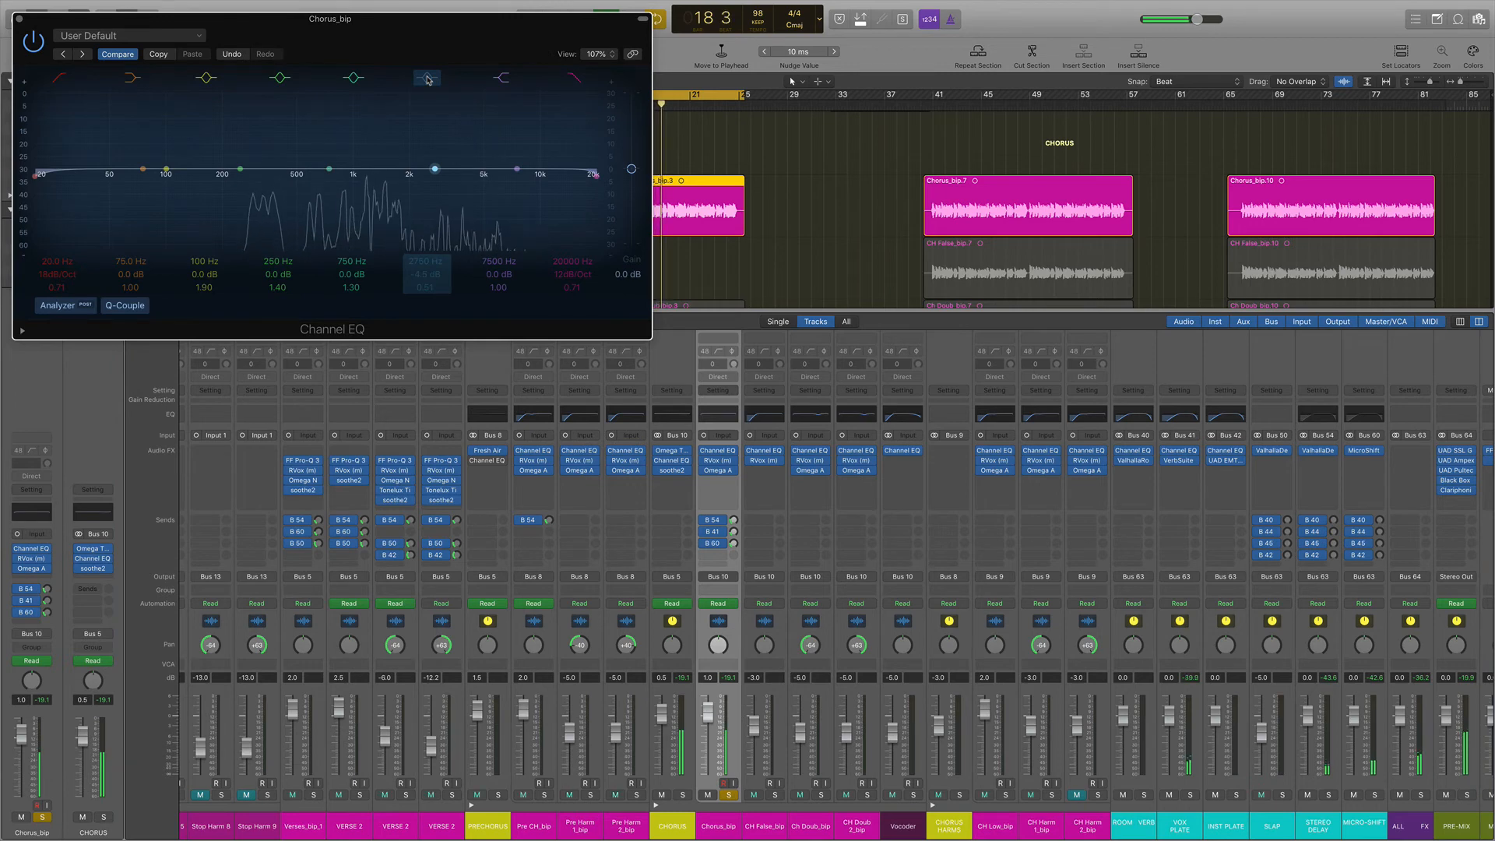
{"action": "left_click", "coordinate": [427, 77]}
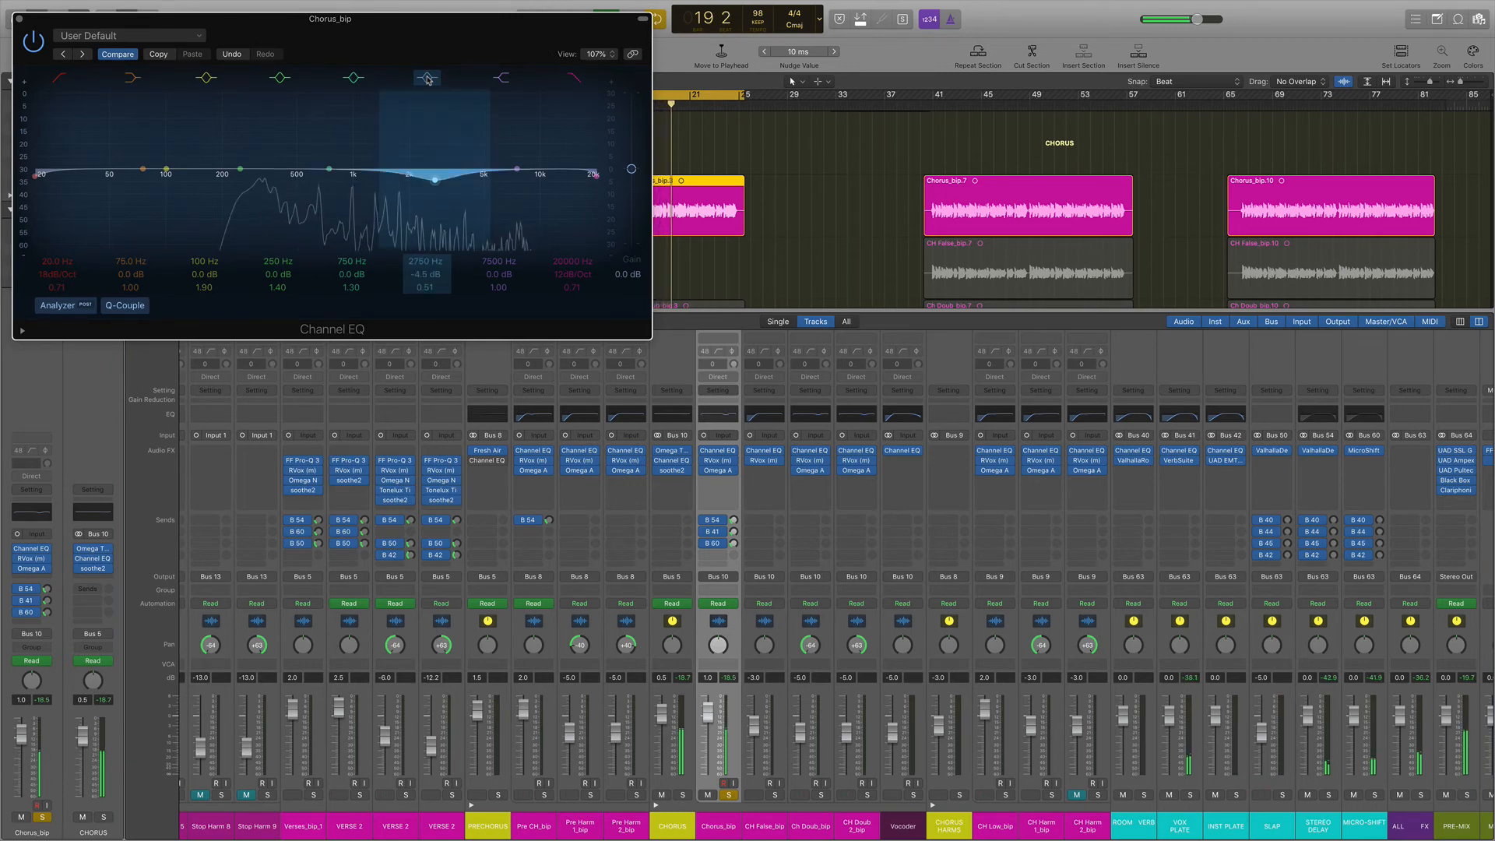
{"action": "left_click", "coordinate": [20, 18]}
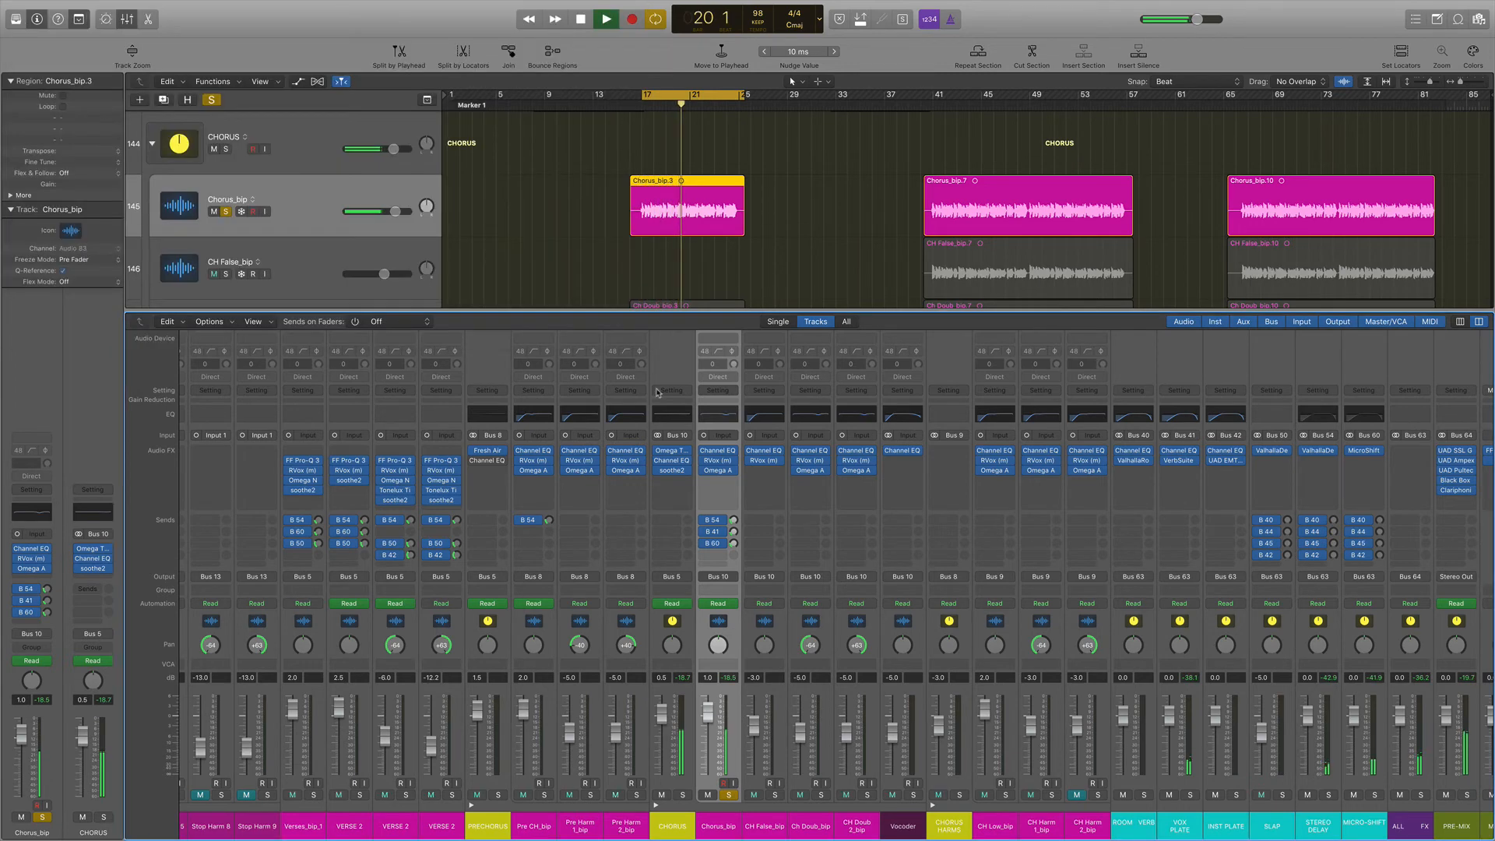
Open the RVox and Omega A plug-ins on Chorus_bip and place their windows side by side.
{"action": "left_click", "coordinate": [718, 465]}
{"action": "key", "text": "space"}
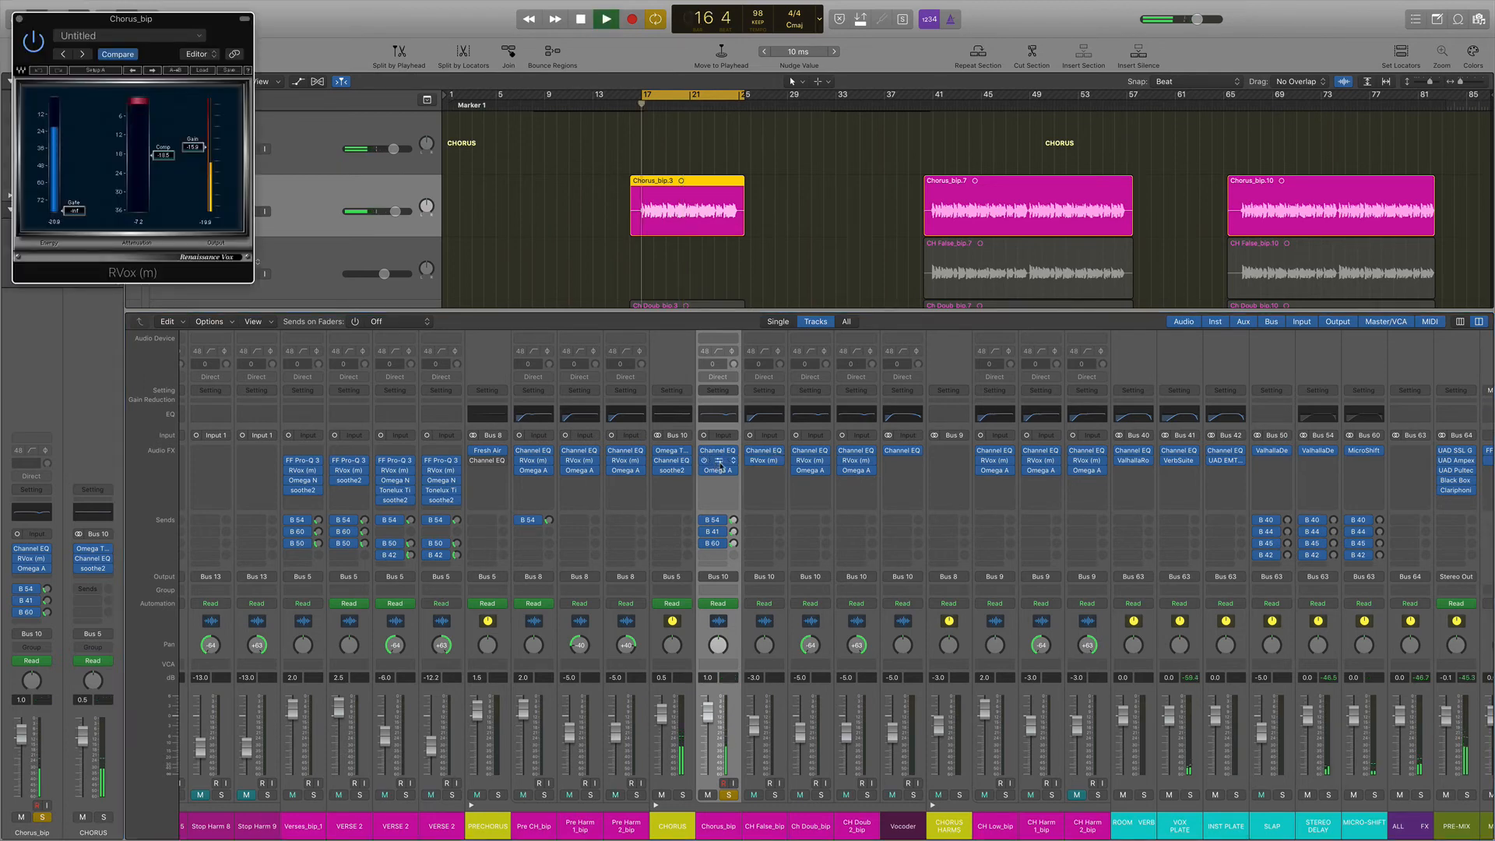
{"action": "left_click", "coordinate": [719, 472]}
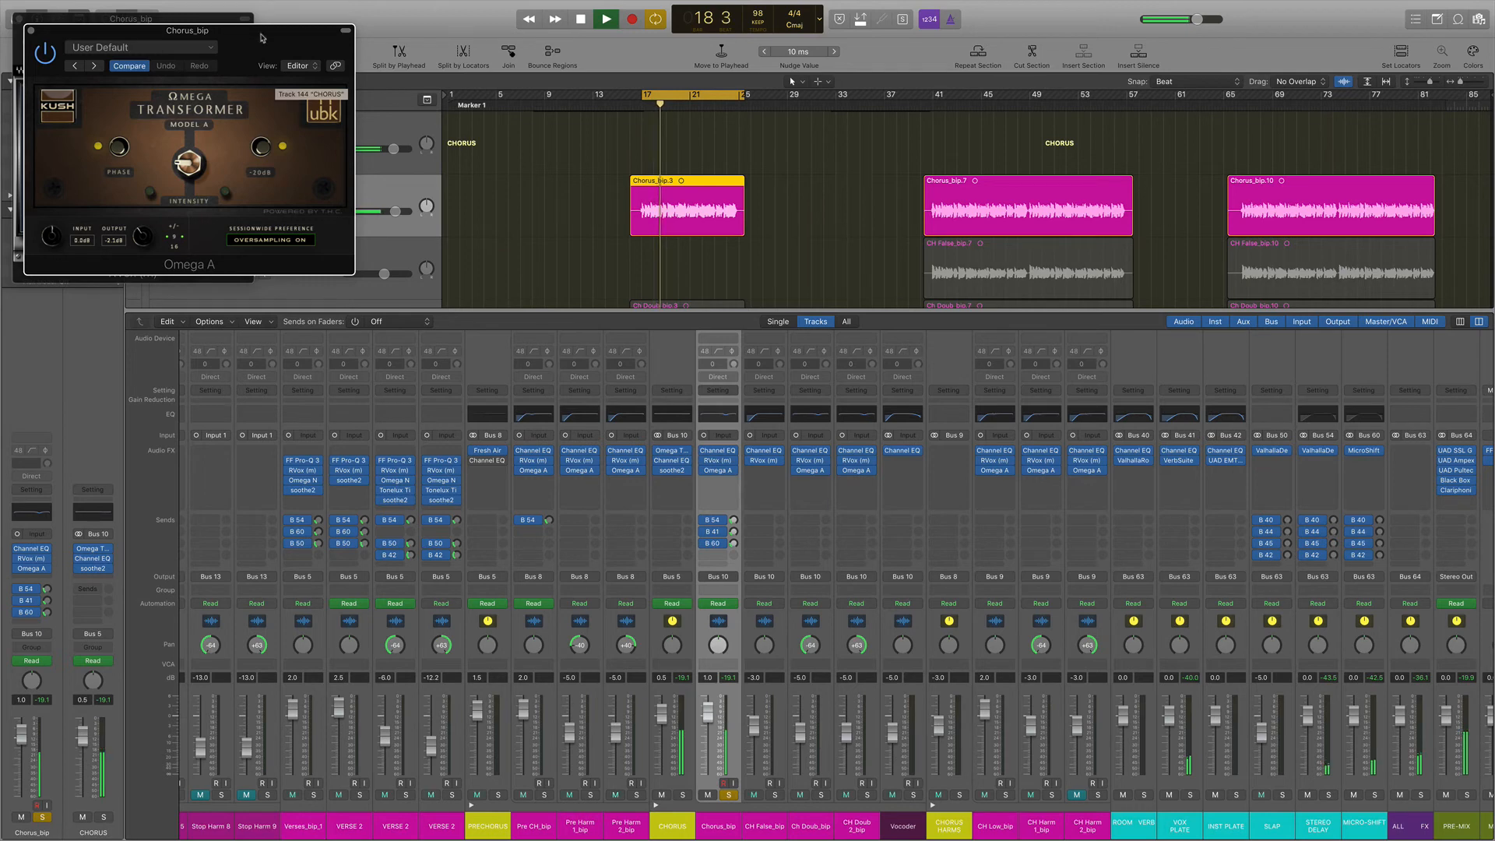
{"action": "left_click_drag", "start_coordinate": [261, 33], "coordinate": [542, 72]}
{"action": "key", "text": "space"}
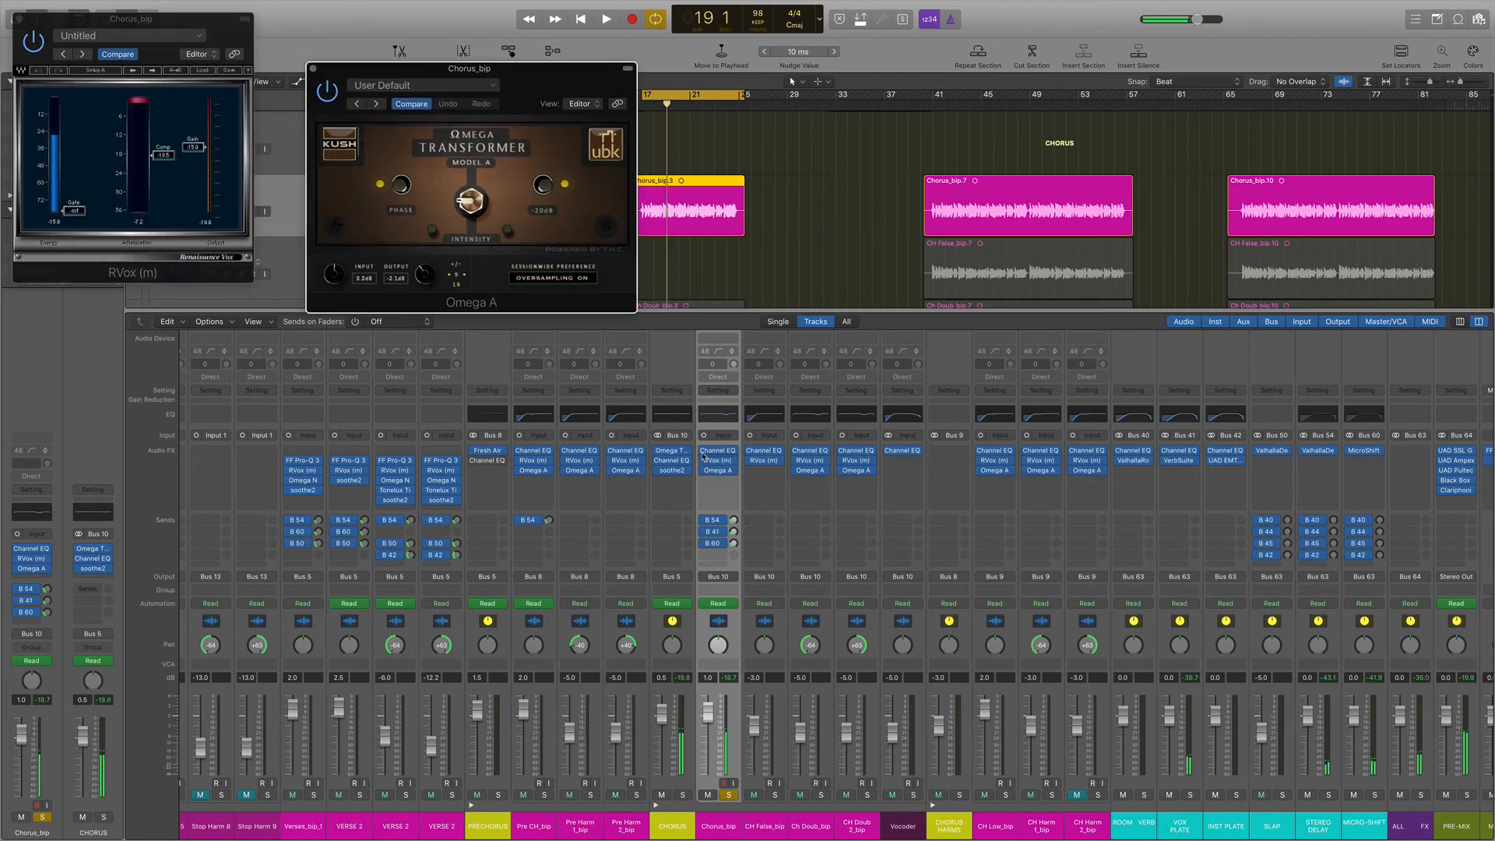
Play the soloed Chorus_bip vocal with all its plug-ins and sends bypassed, then with them switched back on.
{"action": "left_click_drag", "start_coordinate": [704, 460], "coordinate": [707, 574]}
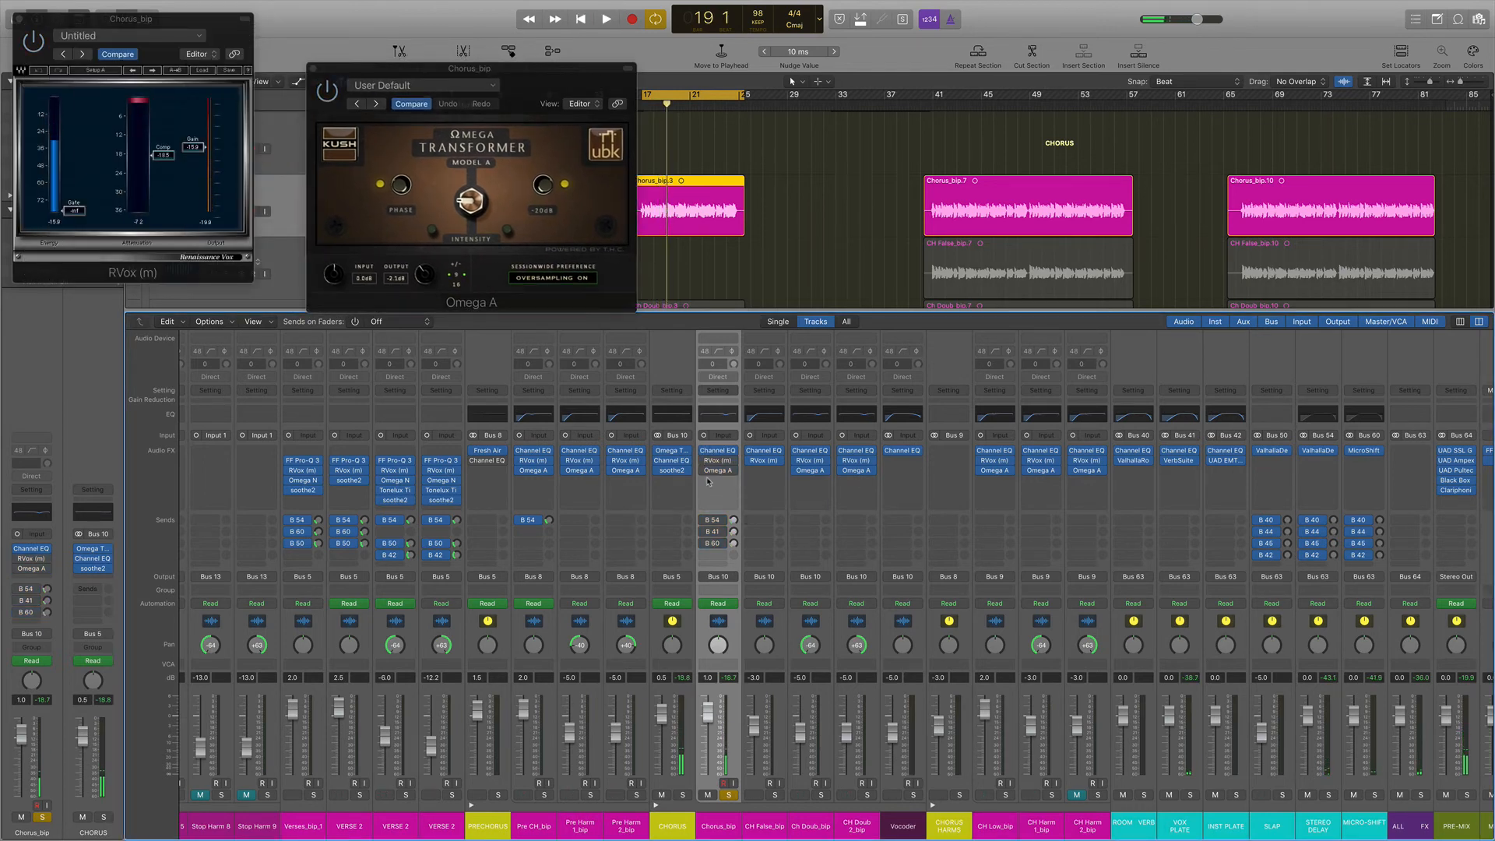
{"action": "key", "text": "space"}
{"action": "left_click", "coordinate": [704, 452]}
{"action": "left_click", "coordinate": [703, 452]}
{"action": "left_click", "coordinate": [703, 451]}
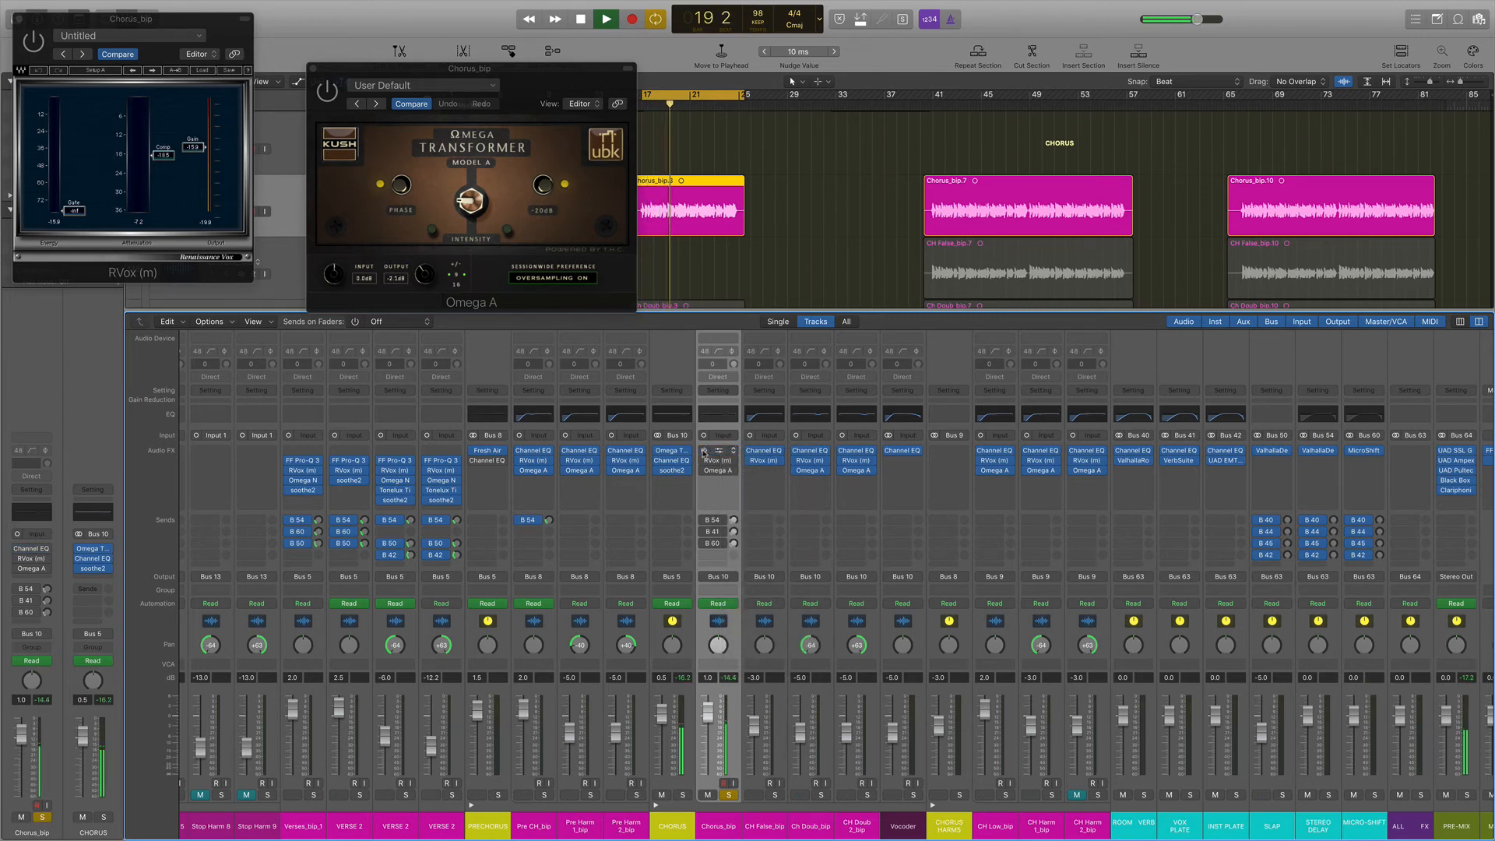
{"action": "left_click", "coordinate": [704, 451]}
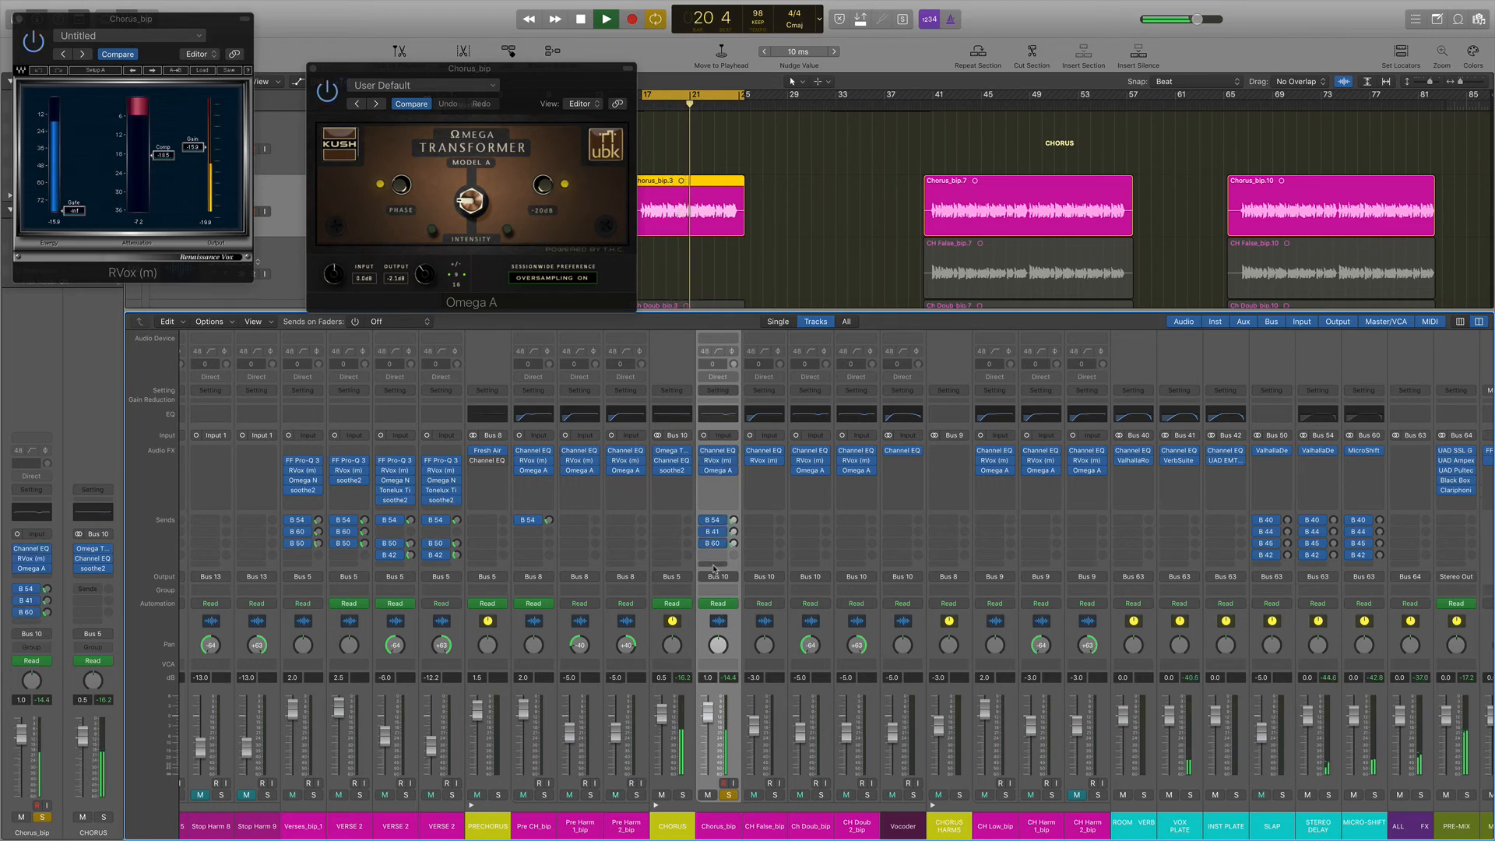
Replay the soloed Chorus_bip vocal while switching its B 54, B 41 and B 60 sends off and on.
{"action": "key", "text": "space"}
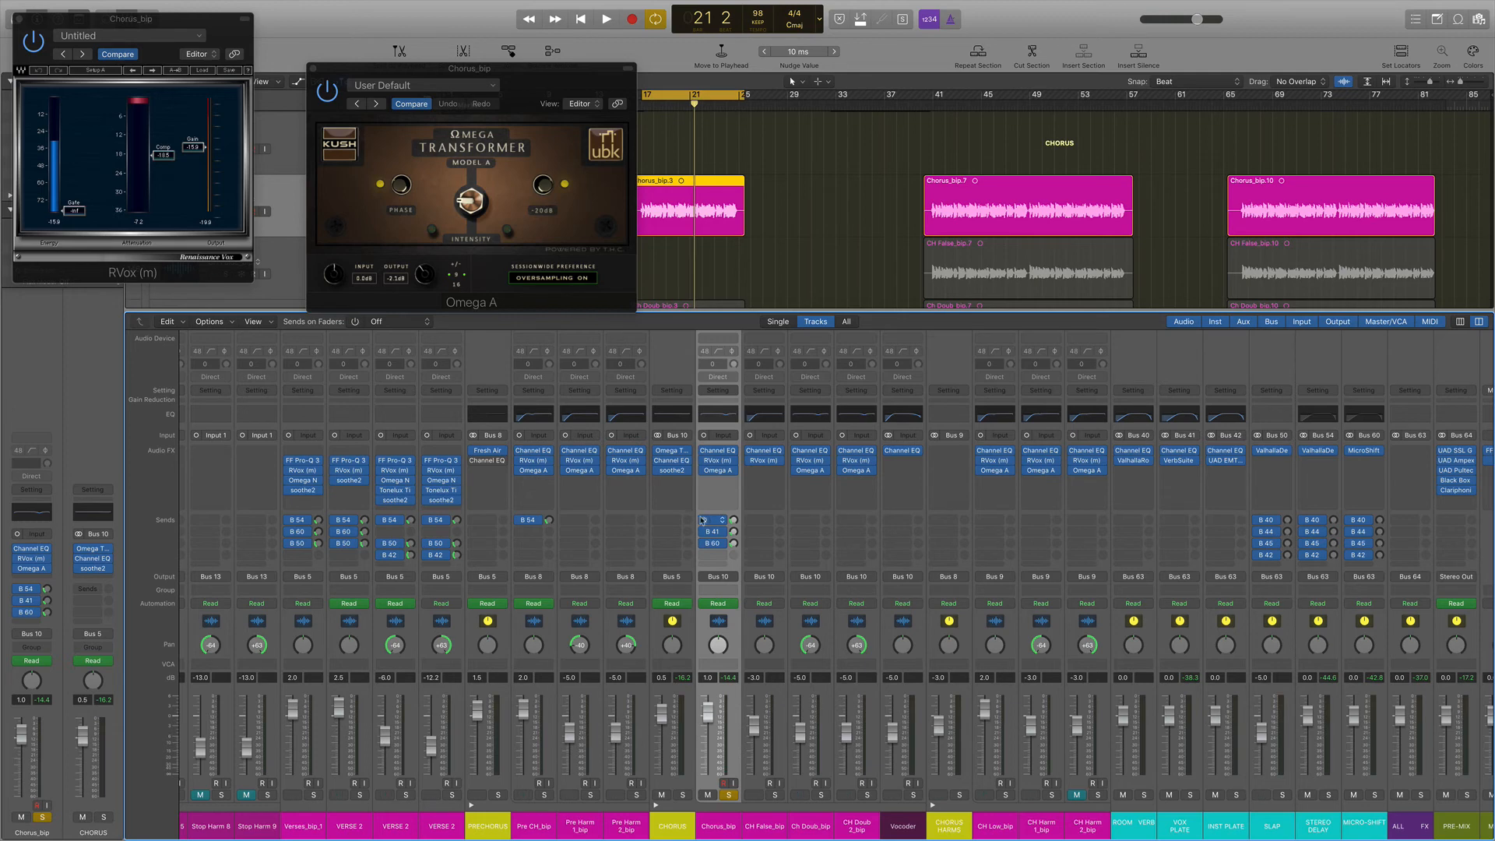
{"action": "key", "text": "space"}
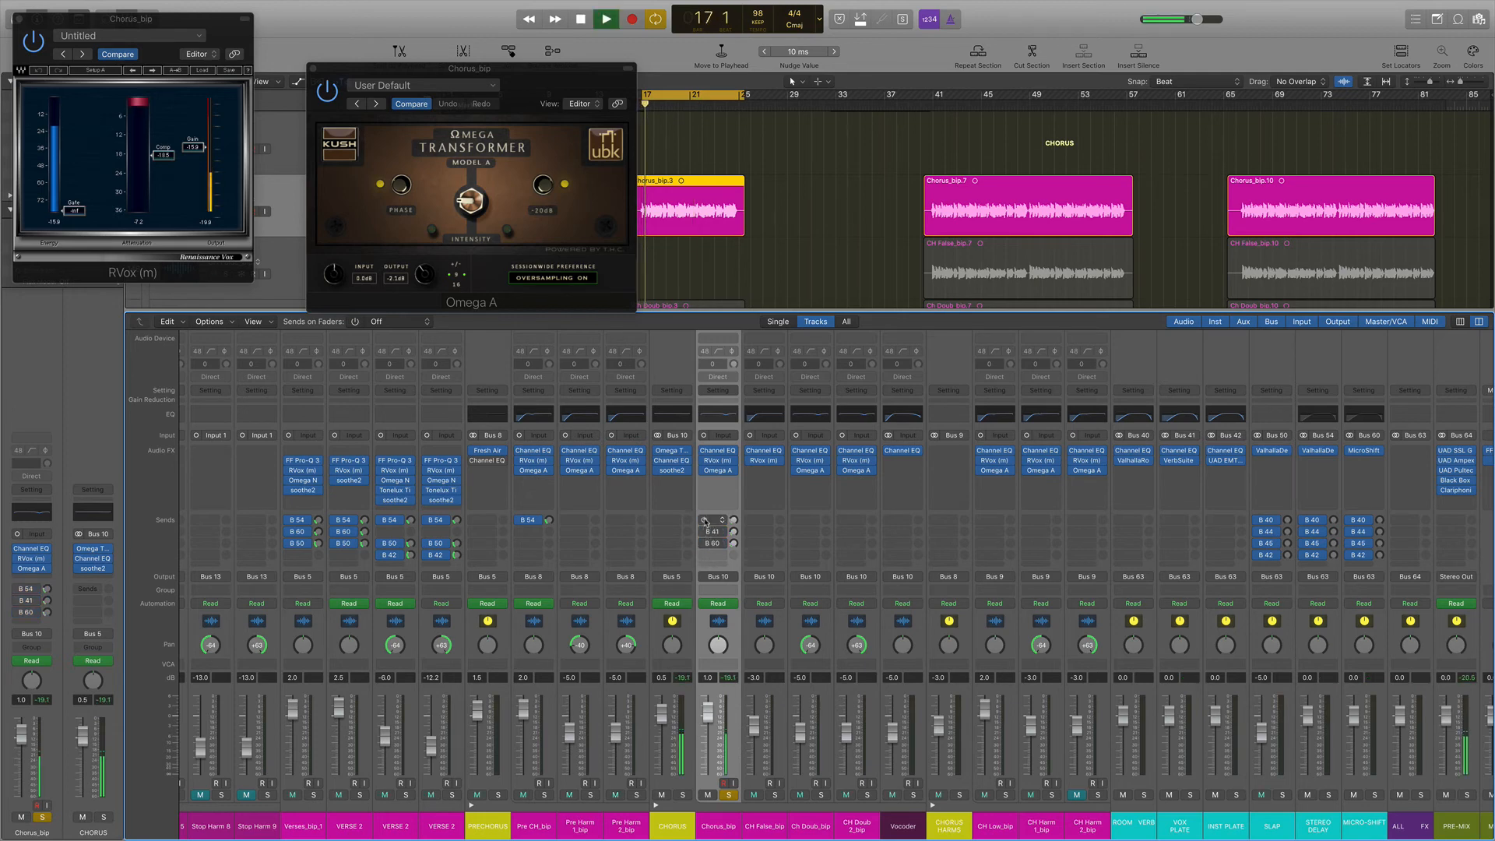
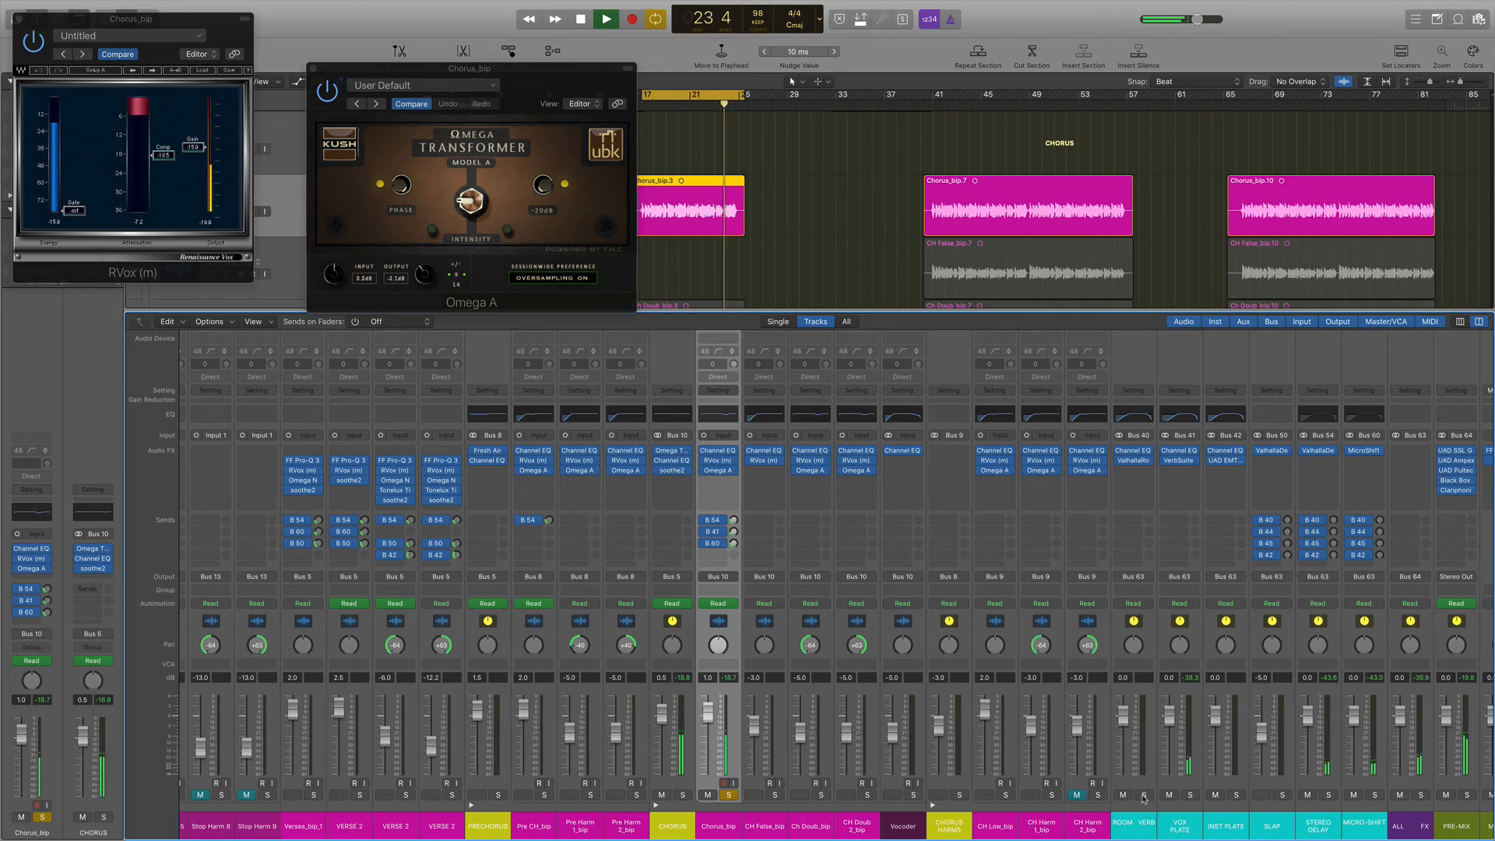
{"action": "key", "text": "space"}
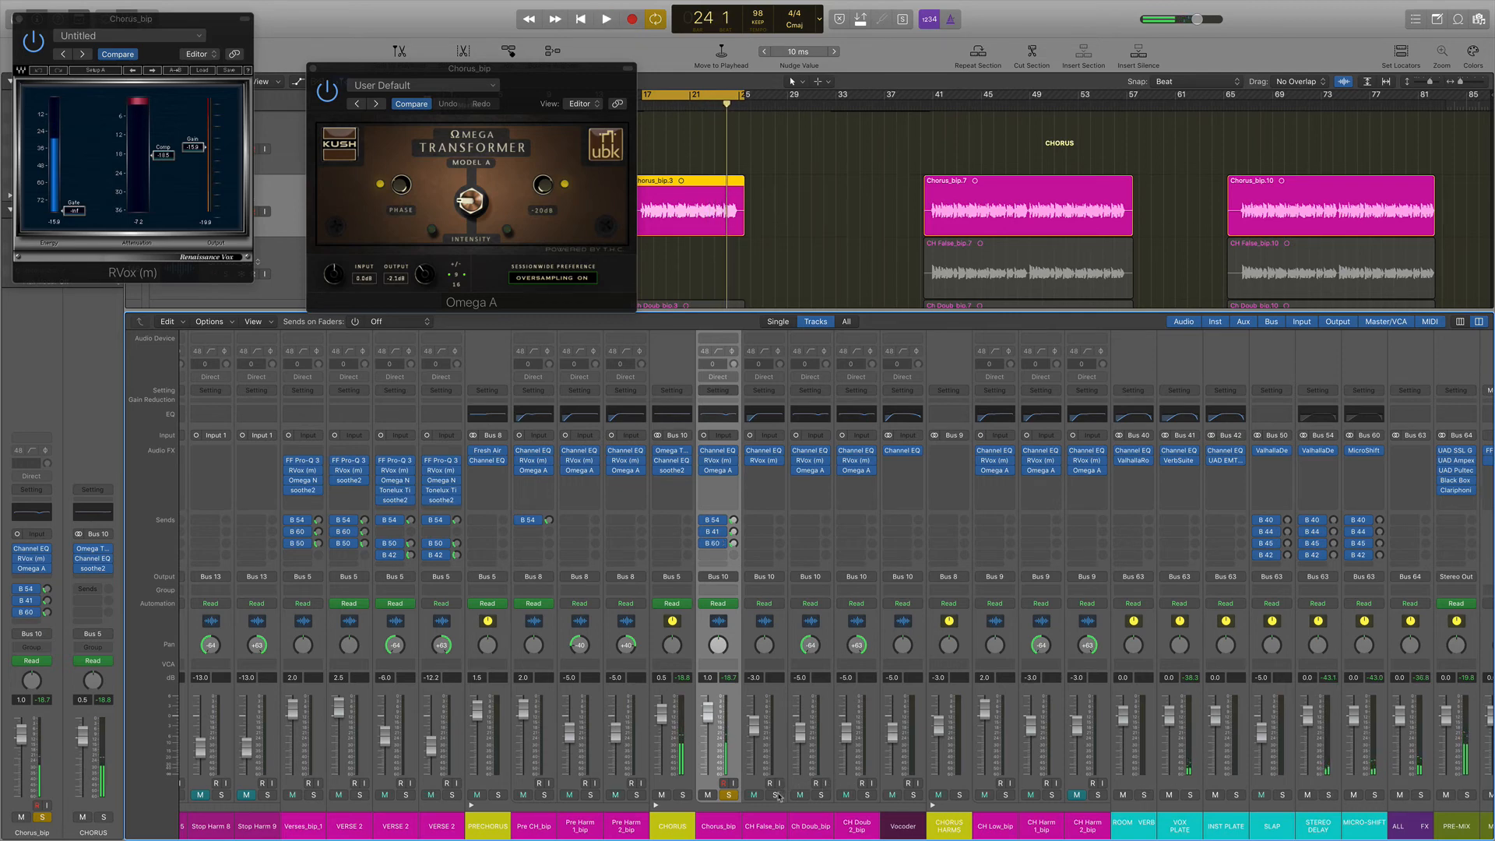
Play CH False_bip, CH Doub_bip and CH Doub 2_bip soloed with Chorus_bip, then without it, and clear the remaining solos.
{"action": "left_click_drag", "start_coordinate": [778, 795], "coordinate": [822, 795]}
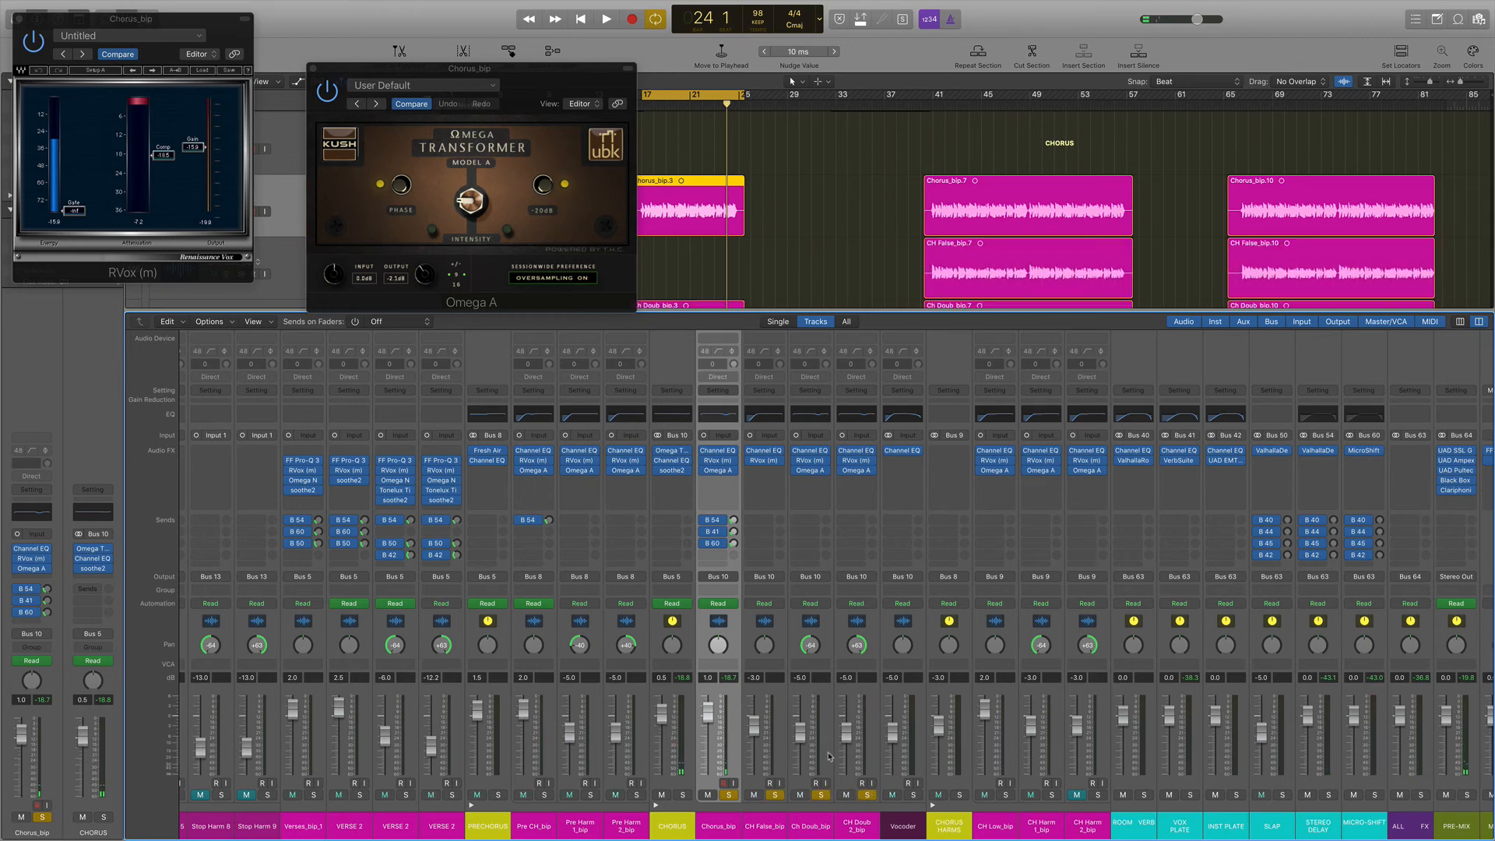
{"action": "key", "text": "space"}
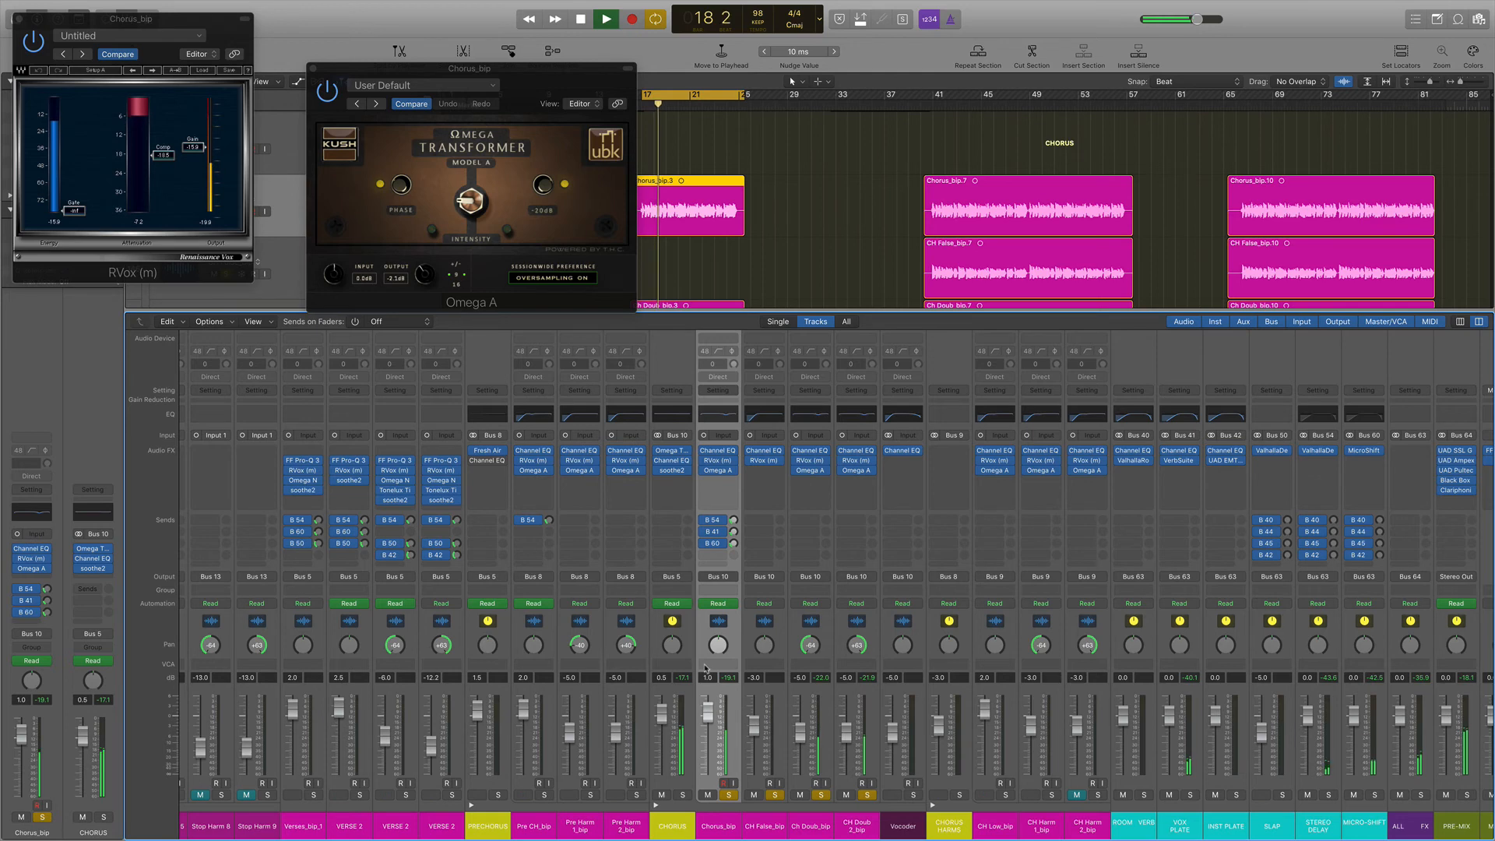
{"action": "left_click", "coordinate": [729, 794]}
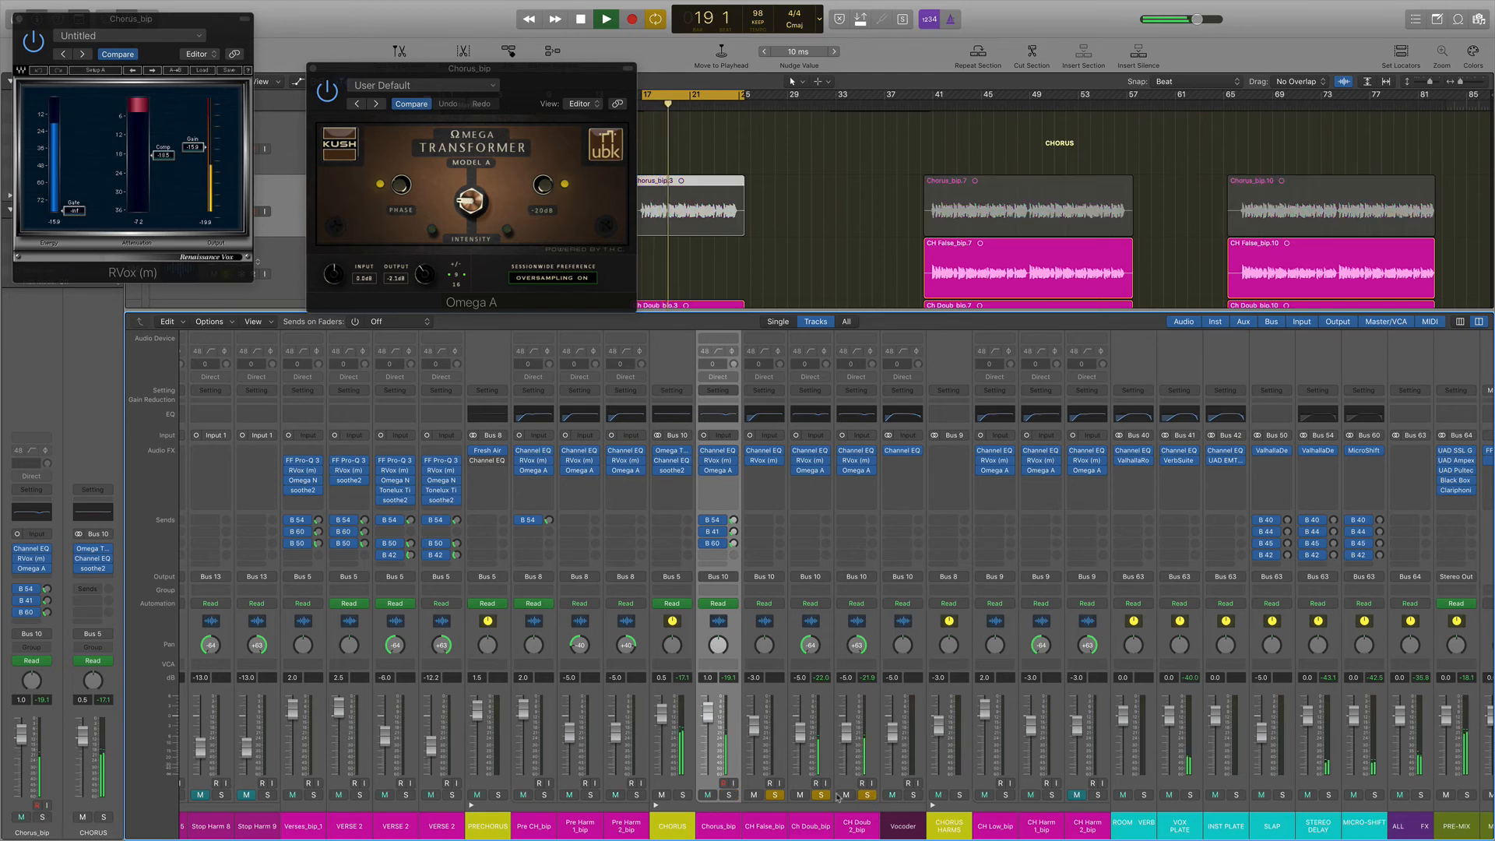
{"action": "left_click_drag", "start_coordinate": [866, 795], "coordinate": [775, 795]}
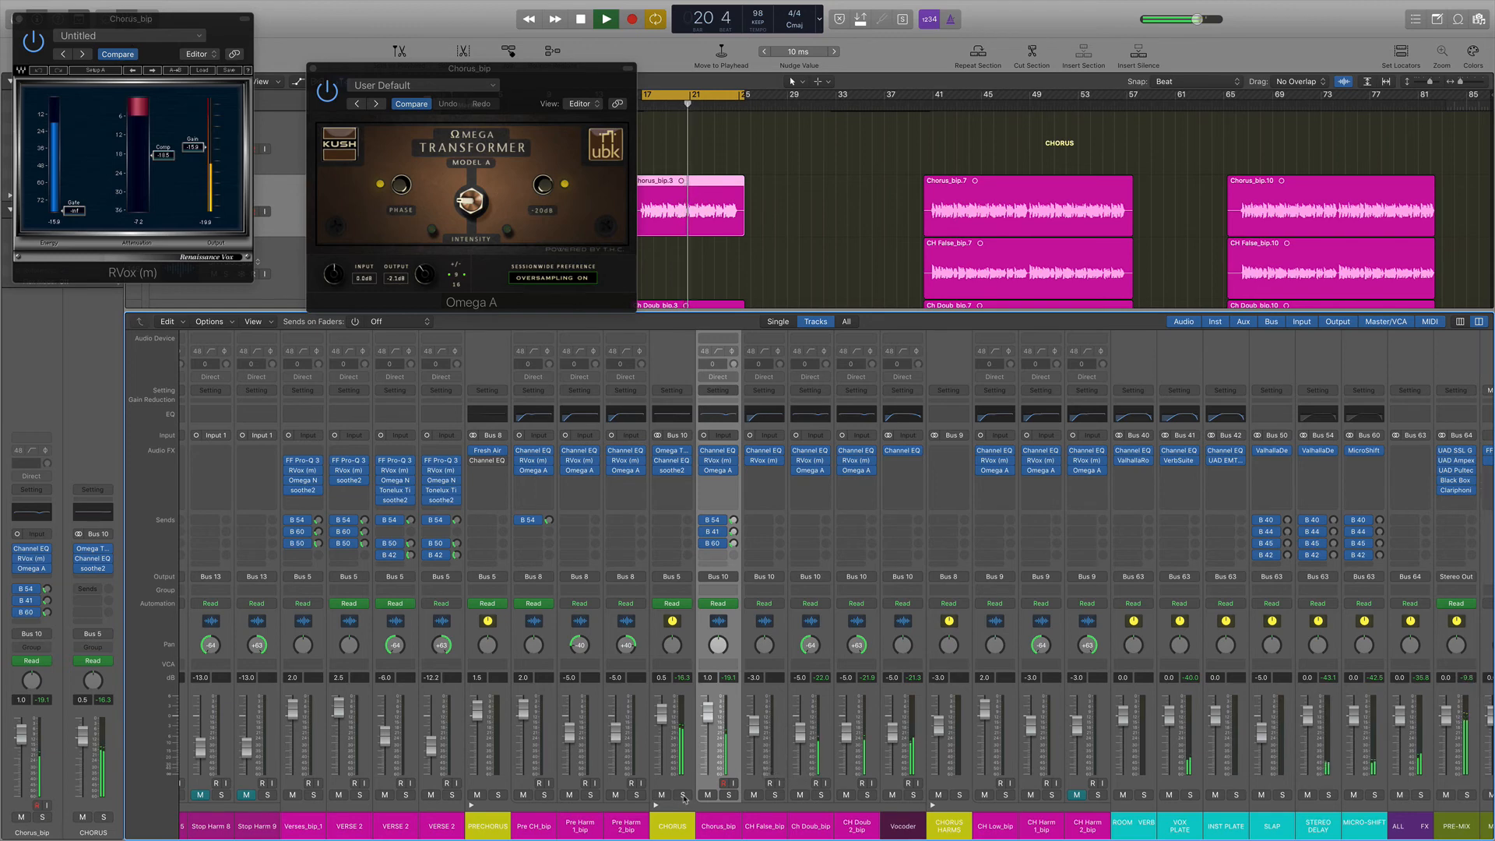
Stop playback, solo and select the CHORUS bus, and close the Omega A and RVox windows of Chorus_bip.
{"action": "key", "text": "space"}
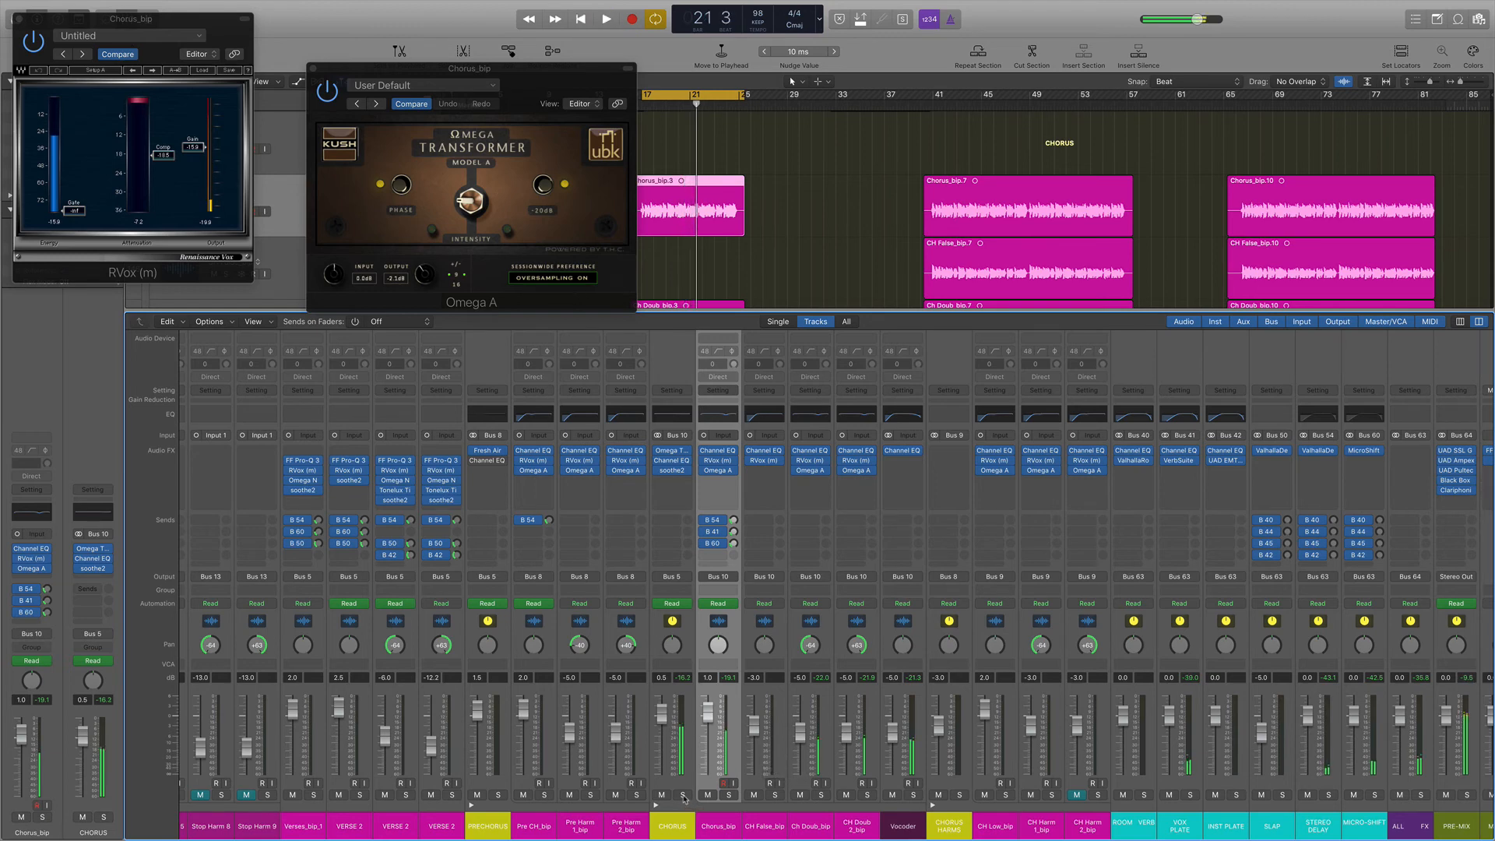
{"action": "left_click", "coordinate": [682, 795]}
{"action": "left_click", "coordinate": [678, 626]}
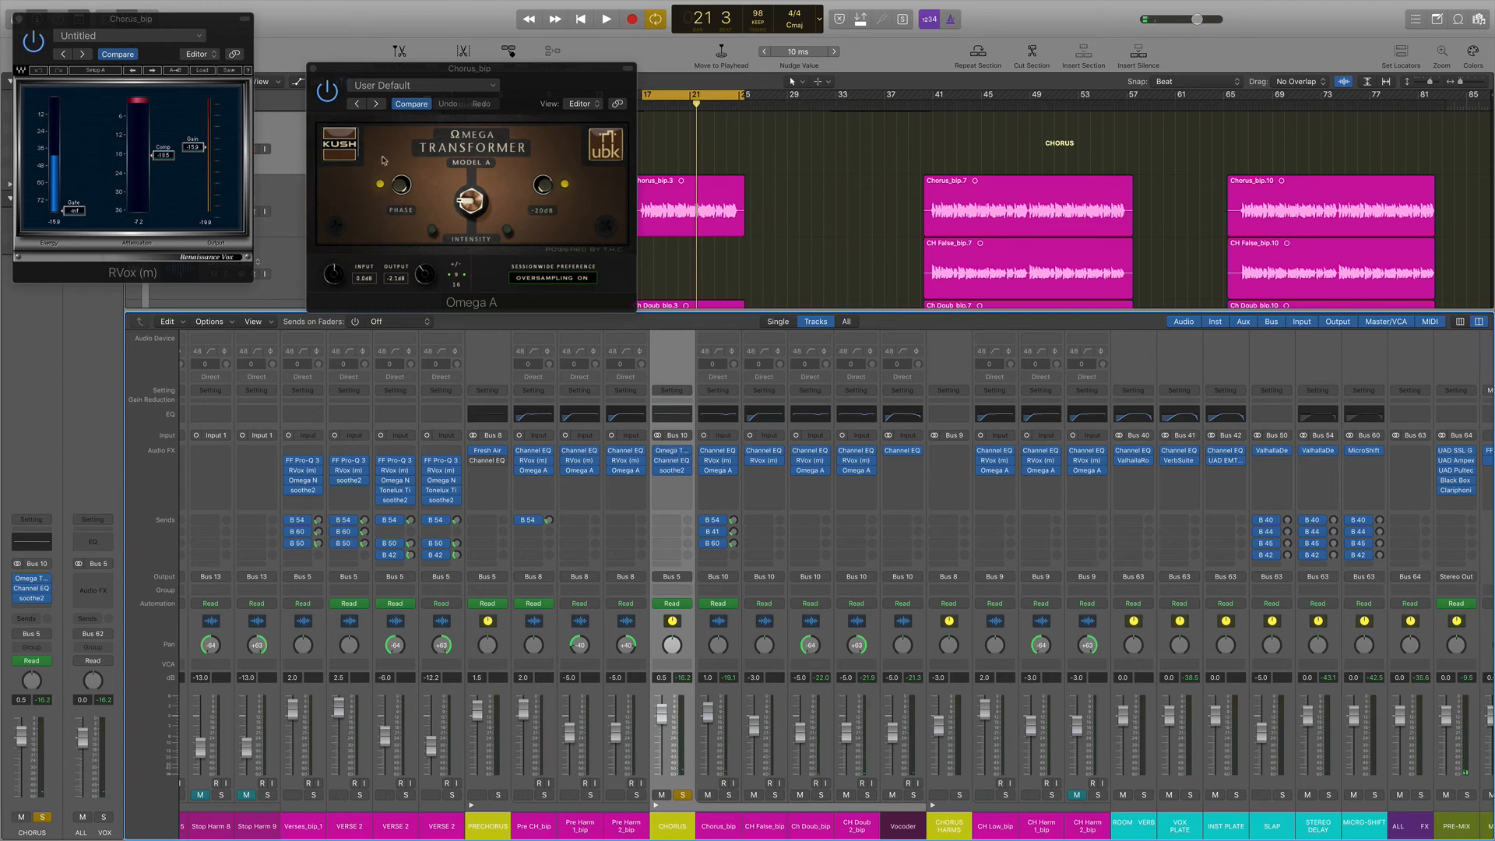
{"action": "left_click", "coordinate": [314, 69]}
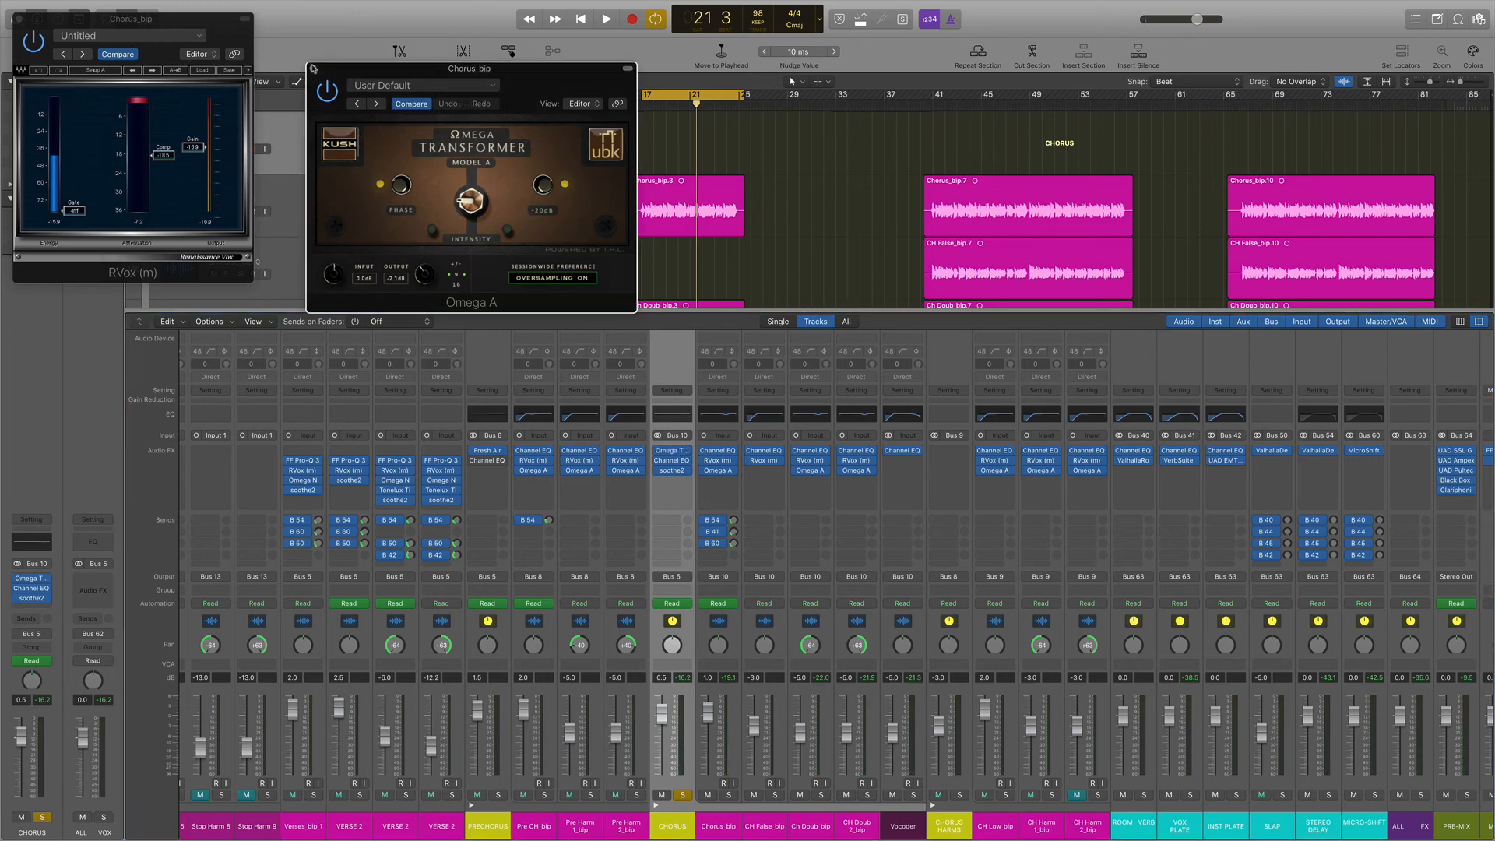
{"action": "left_click", "coordinate": [20, 19]}
Open the Omega TWK, Channel EQ and soothe2 plug-ins of the CHORUS bus, moving the EQ window aside.
{"action": "left_click", "coordinate": [672, 451]}
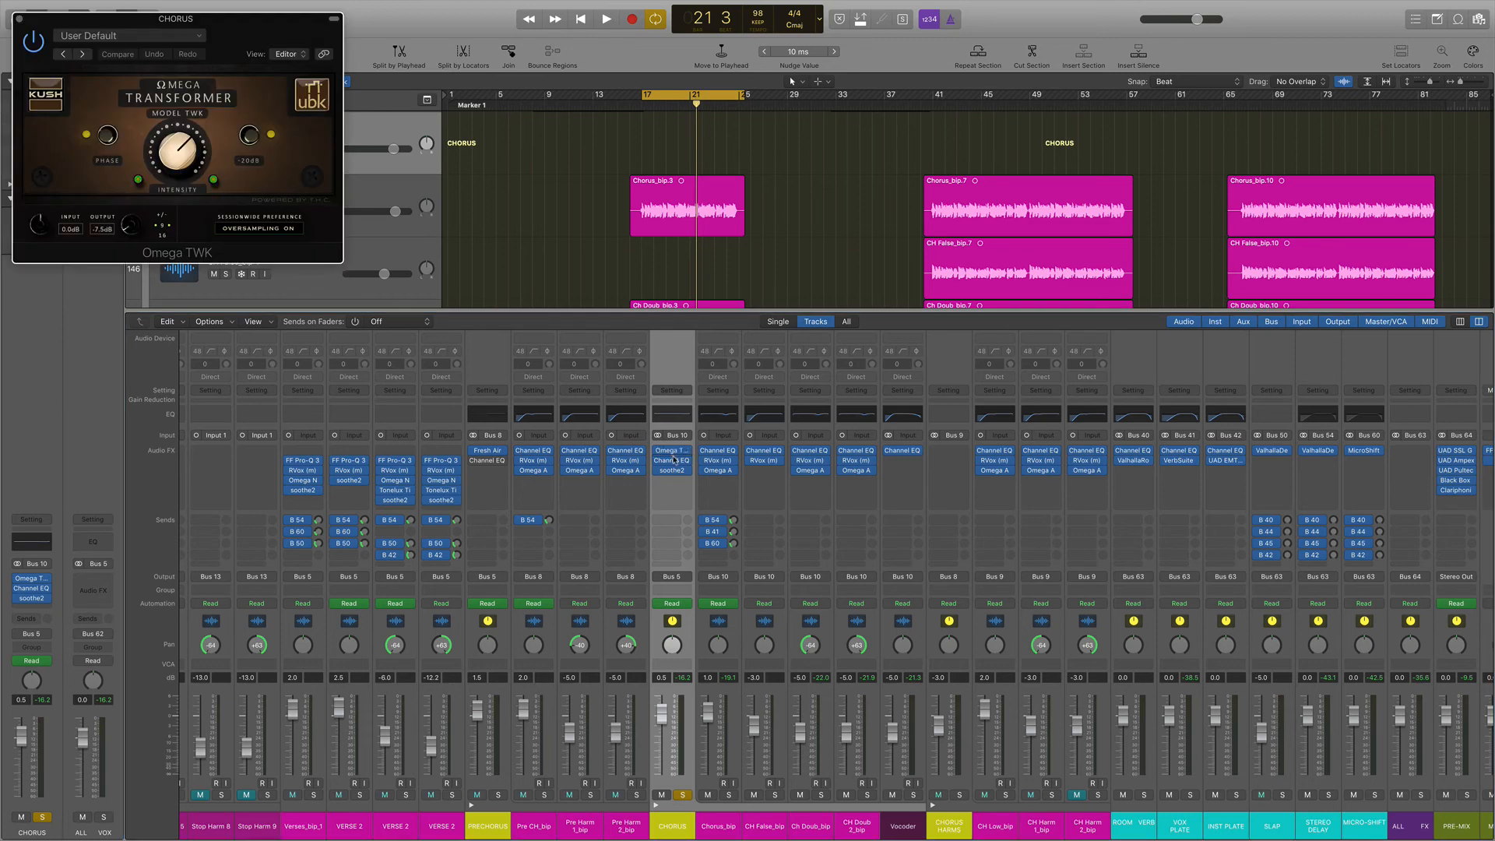
{"action": "left_click", "coordinate": [674, 462]}
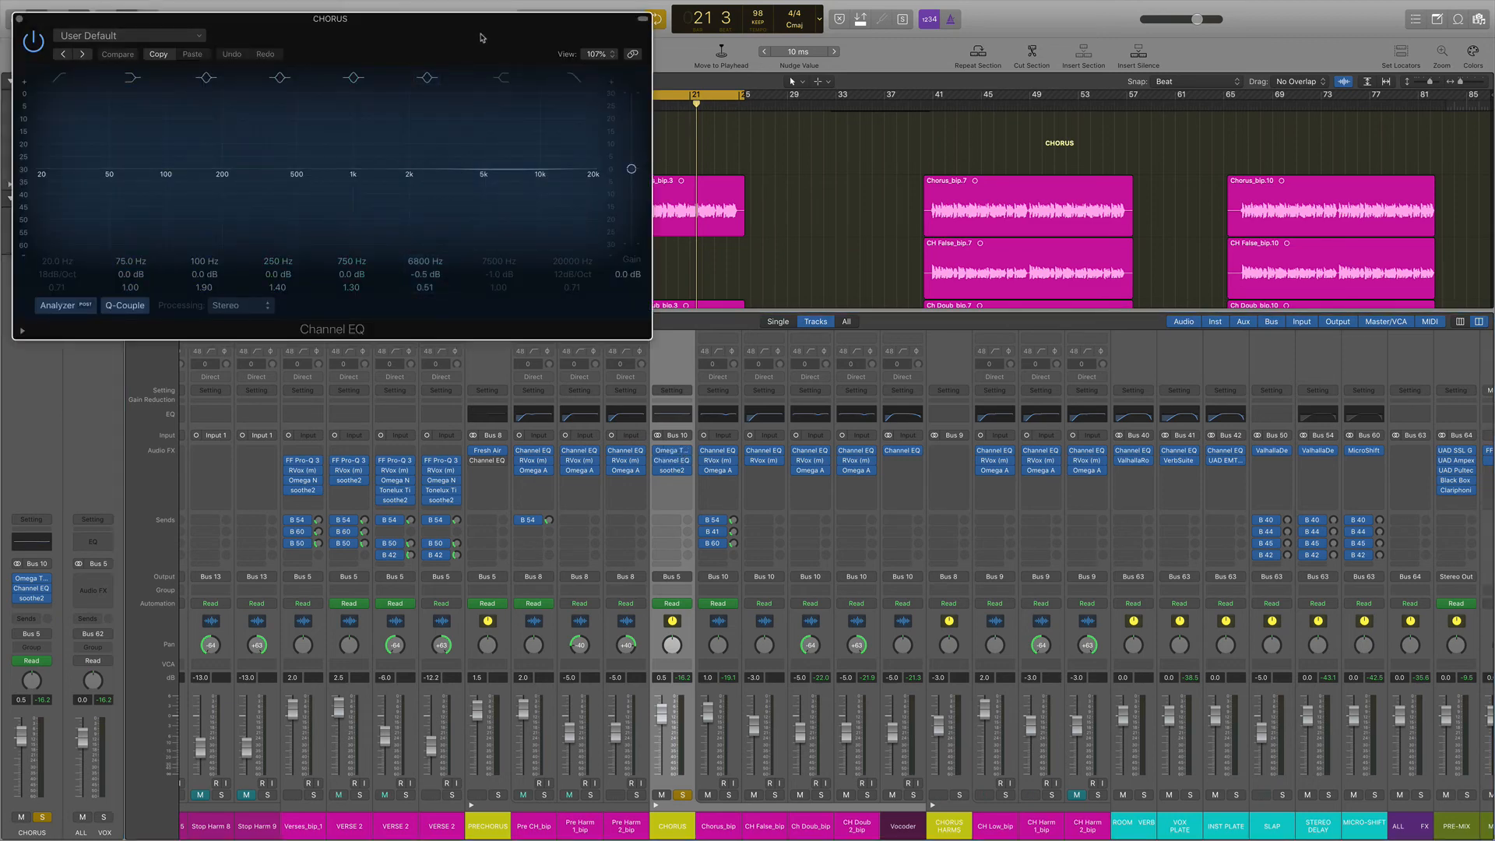
{"action": "left_click_drag", "start_coordinate": [482, 36], "coordinate": [742, 48]}
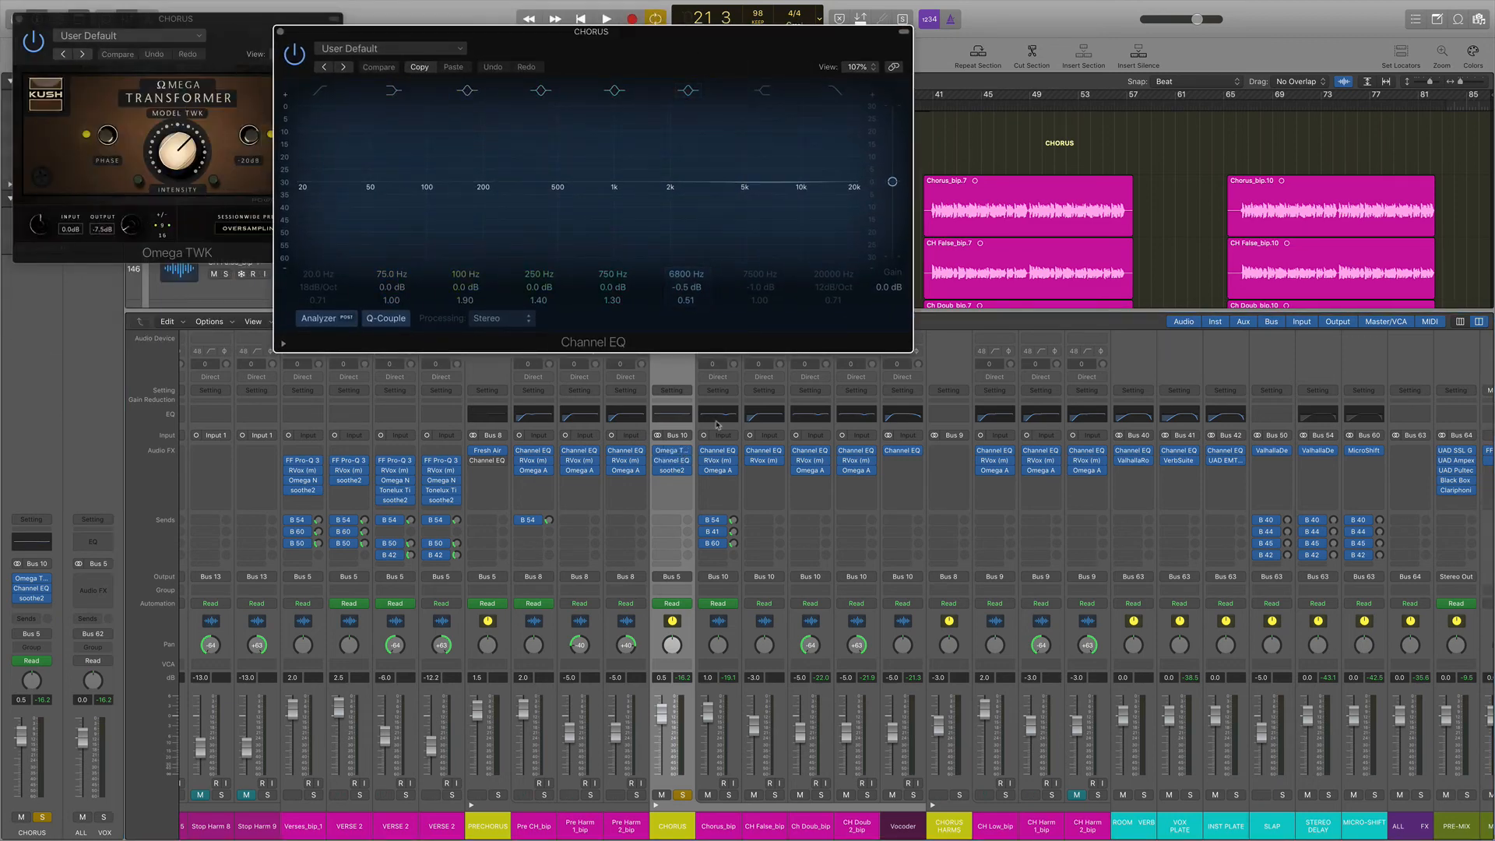
{"action": "left_click", "coordinate": [673, 472]}
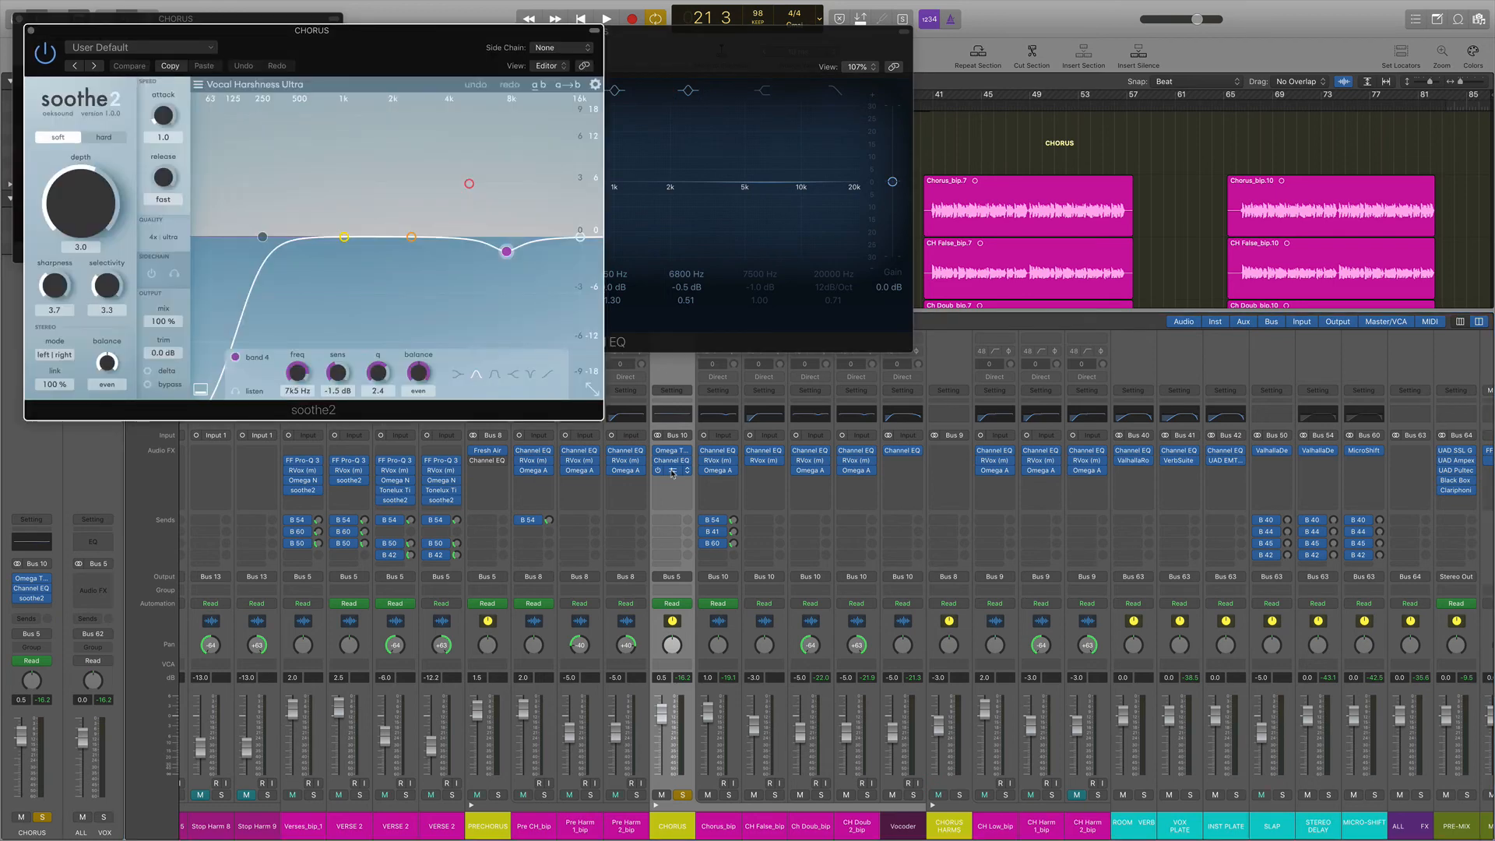
Play the soloed CHORUS bus, comparing its plug-ins bypassed and switched on, then clear its solo.
{"action": "key", "text": "space"}
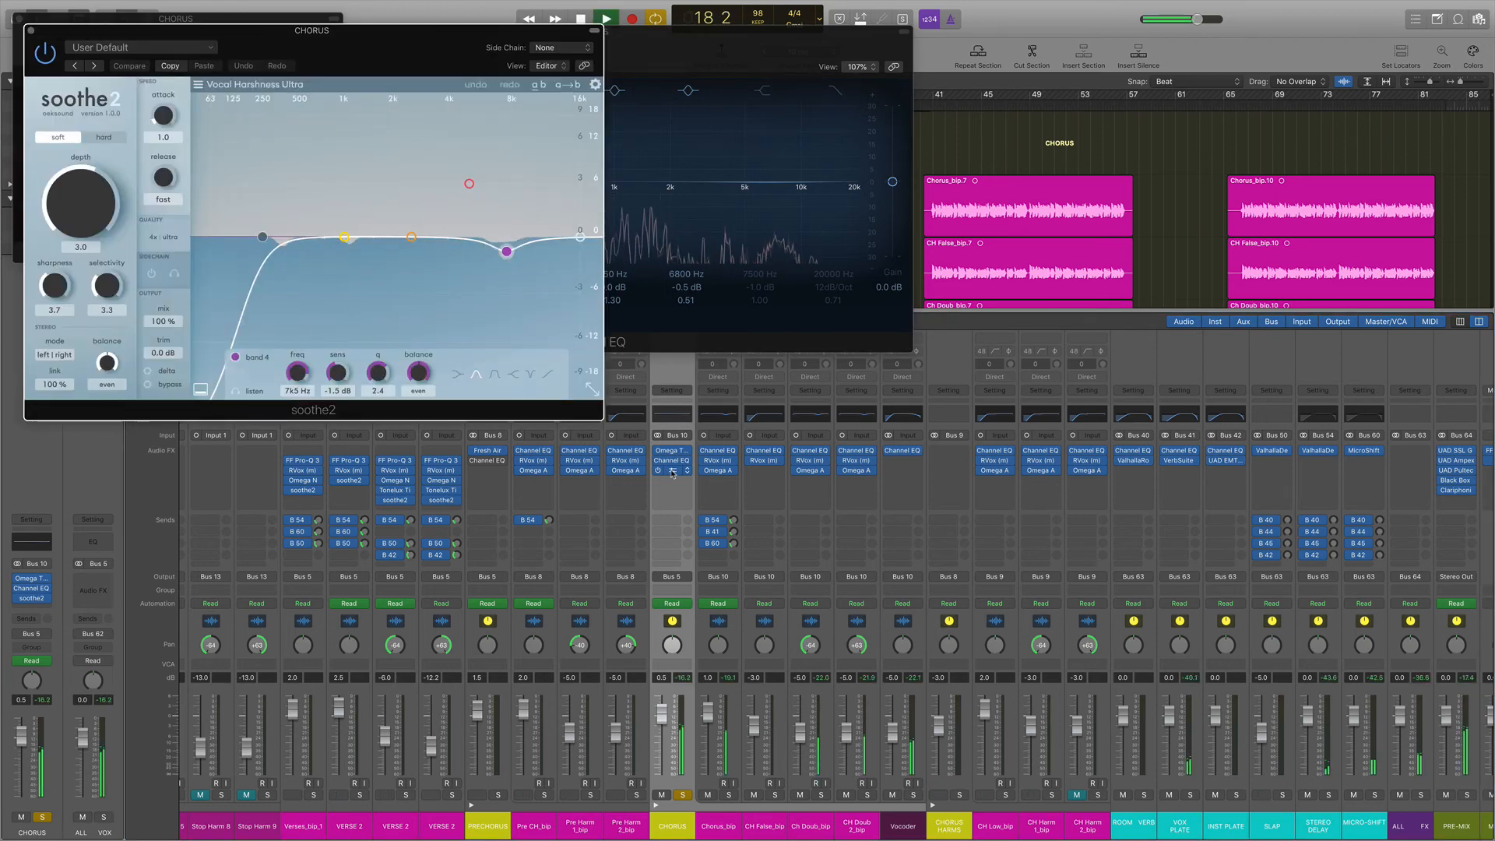
{"action": "key", "text": "space"}
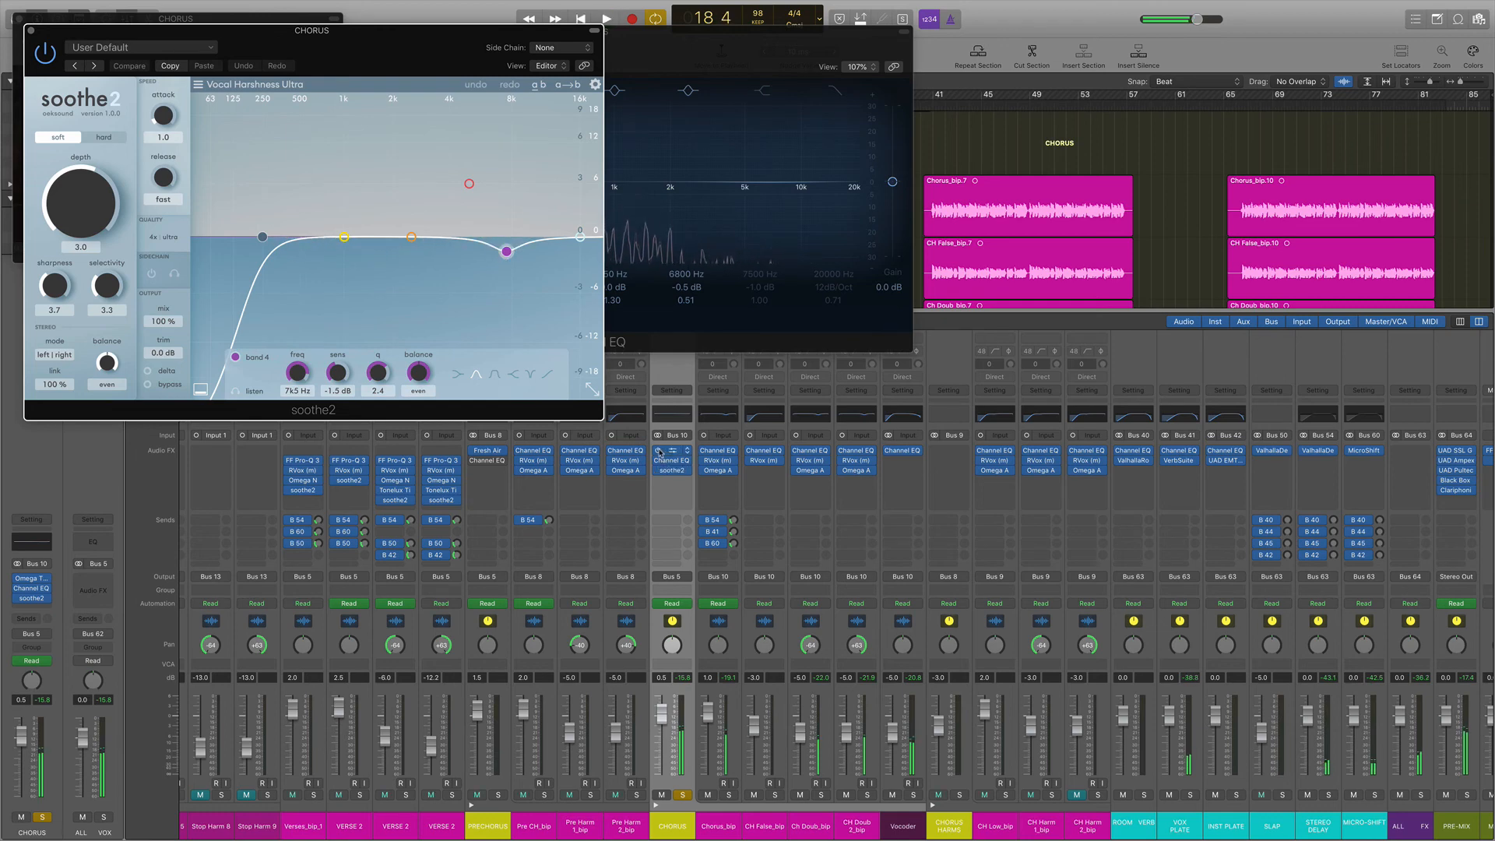
{"action": "key", "text": "space"}
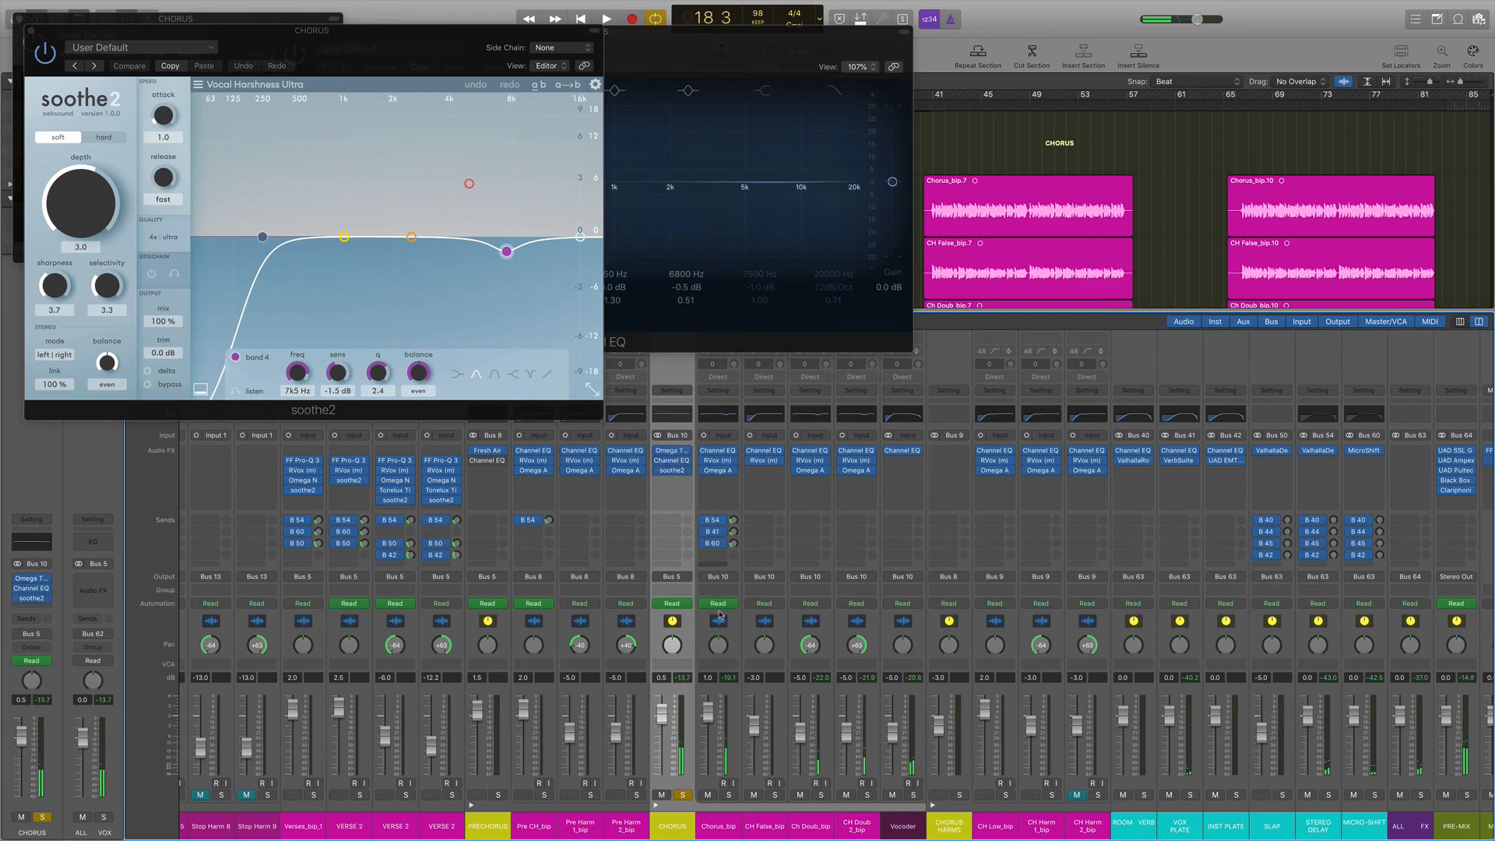
{"action": "key", "text": "space"}
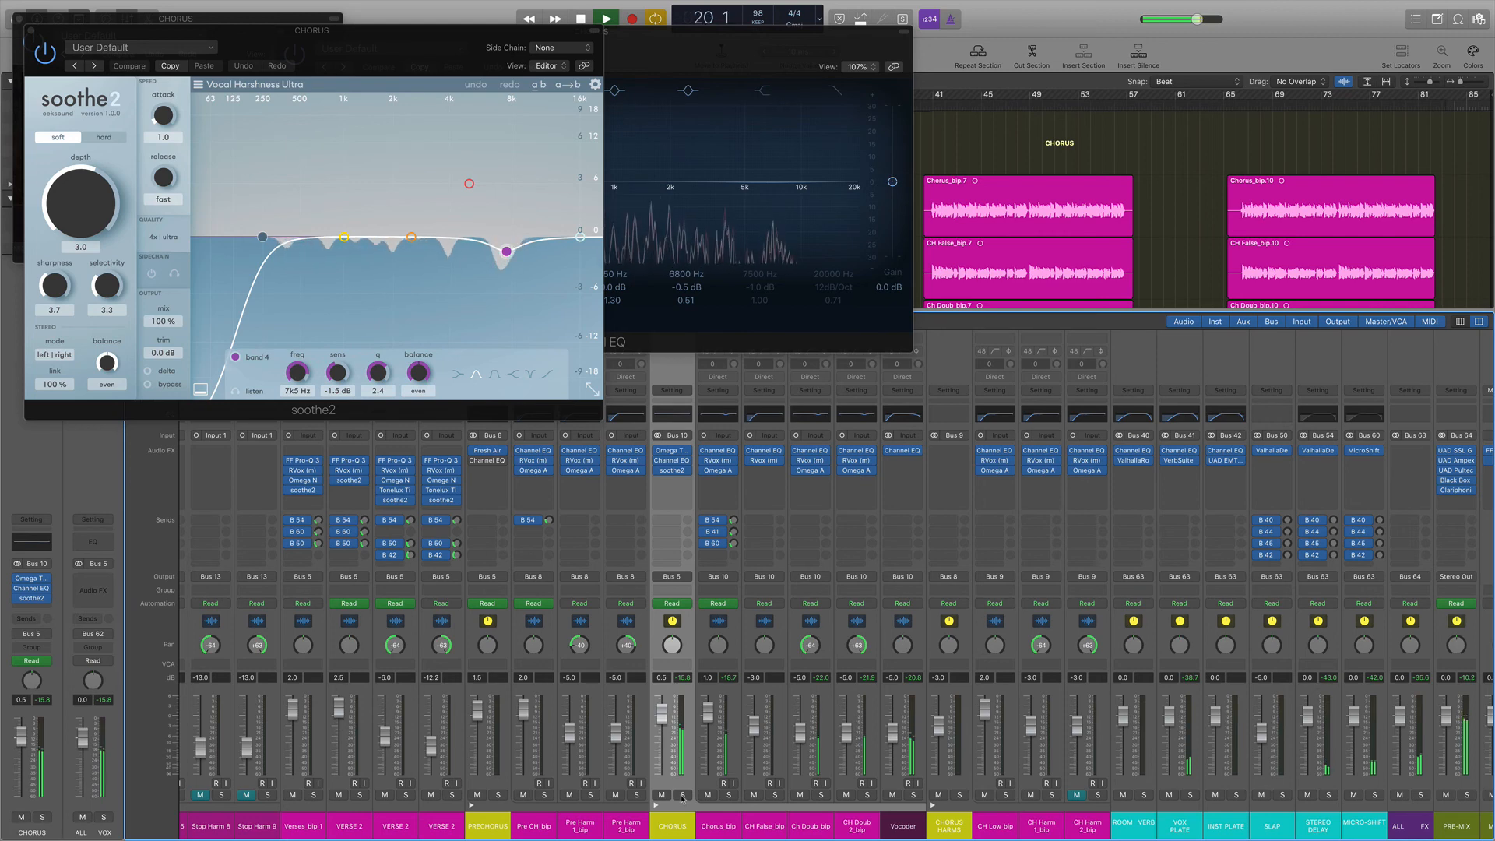
{"action": "key", "text": "space"}
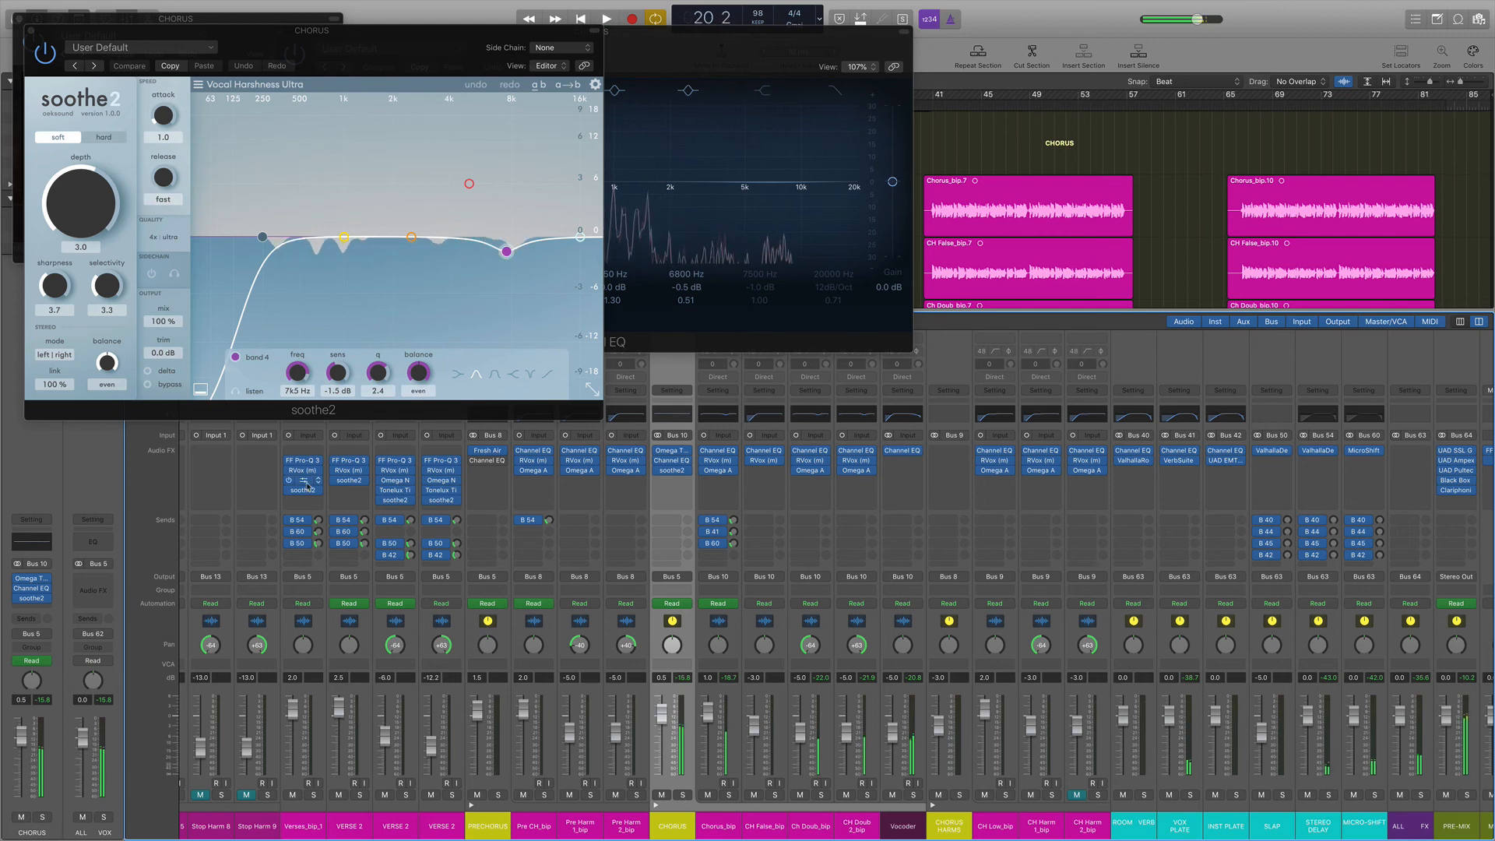
Close the soothe2, Omega TWK and Channel EQ windows of the CHORUS bus.
{"action": "left_click", "coordinate": [30, 33]}
{"action": "left_click", "coordinate": [17, 19]}
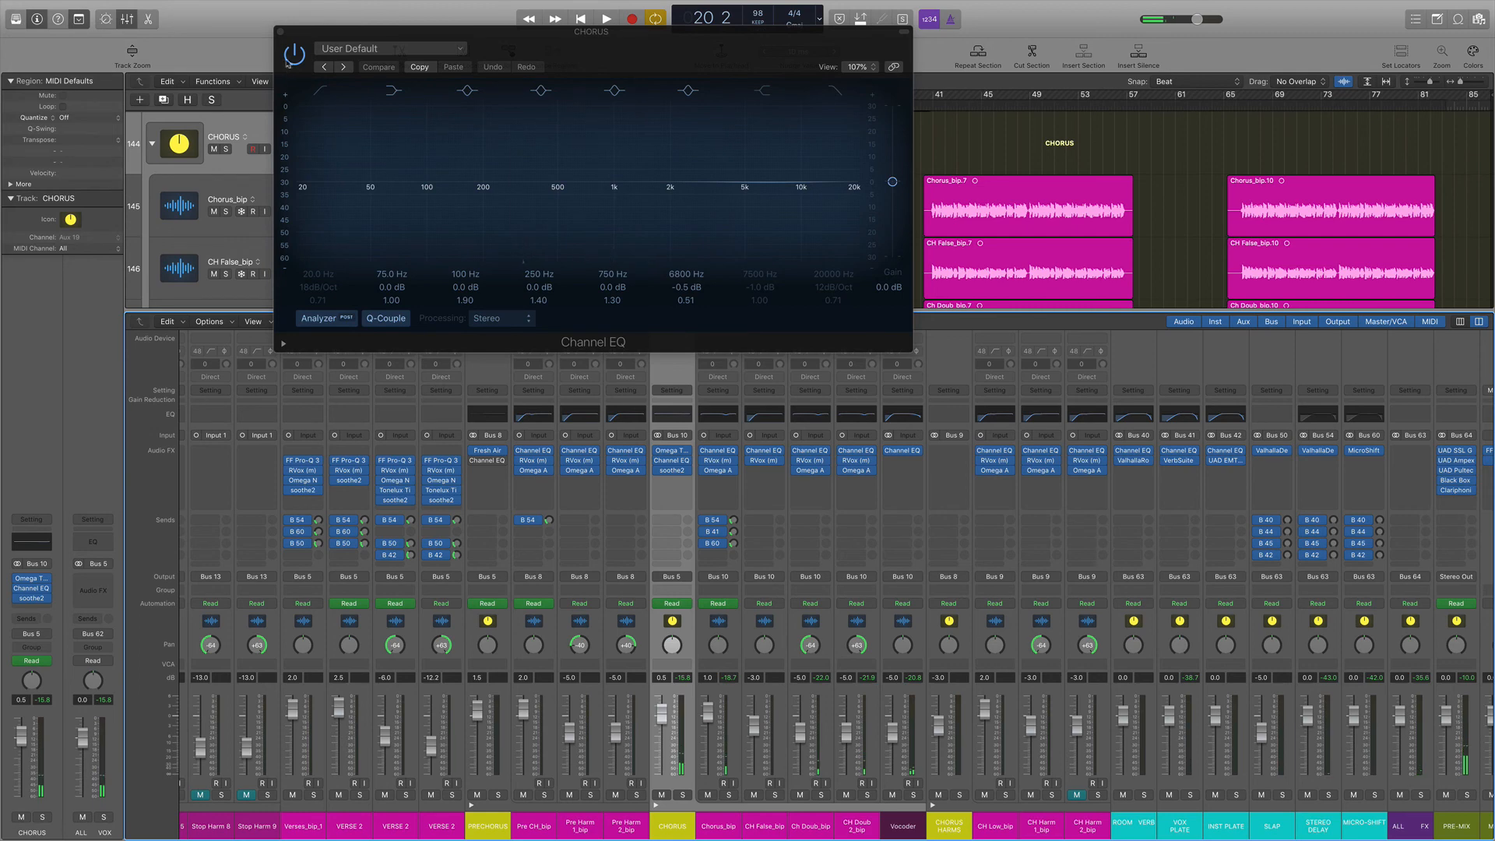
{"action": "left_click", "coordinate": [281, 33]}
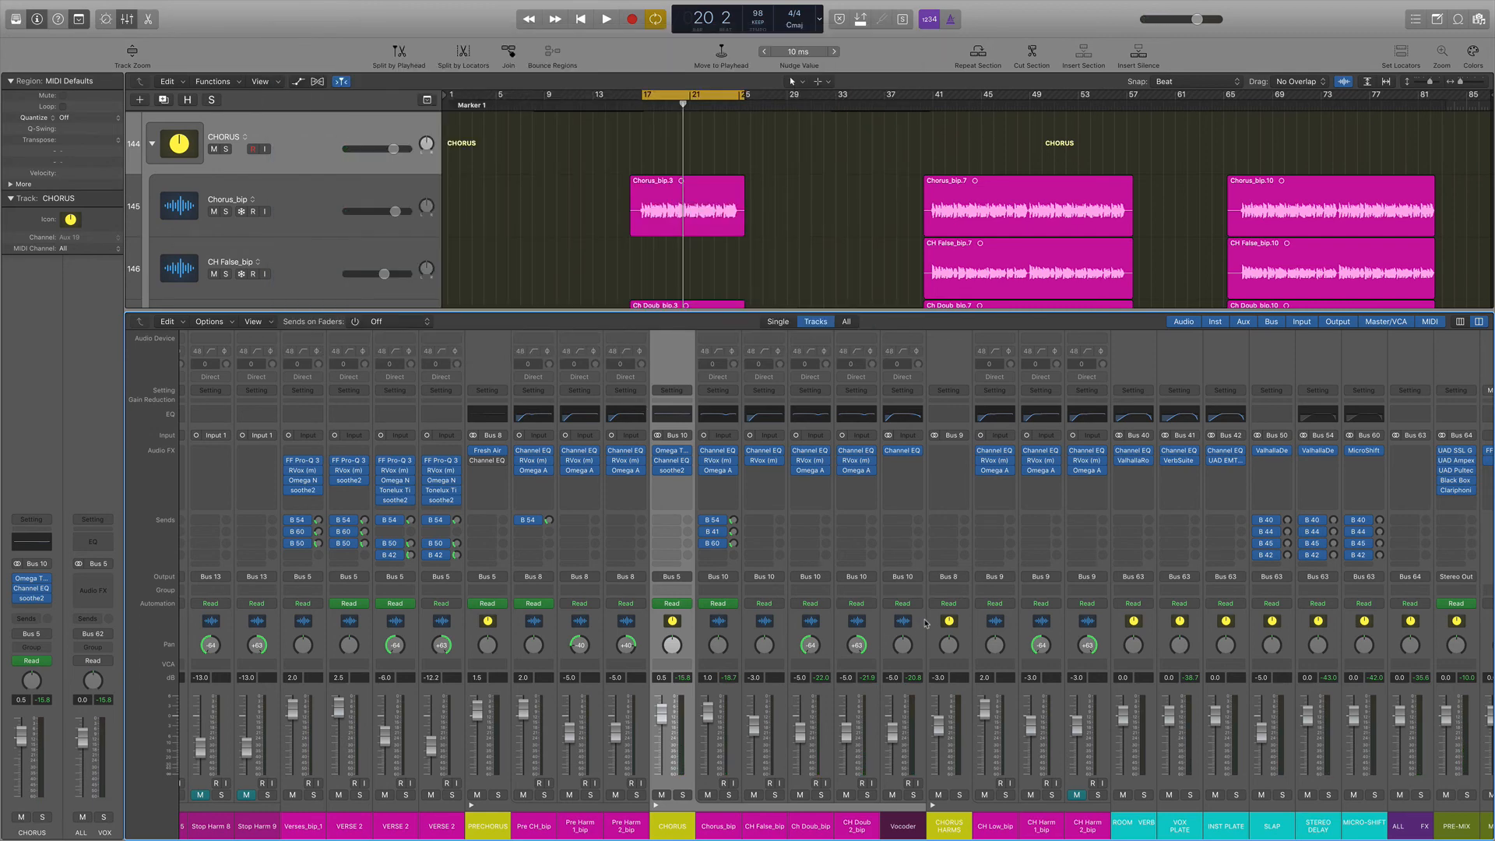
Look through the mixer's channel strips from the chorus vocals to the drum buses and back to the background vocals and chops.
{"action": "scroll", "coordinate": [925, 623], "scroll_direction": "left", "scroll_amount": 15}
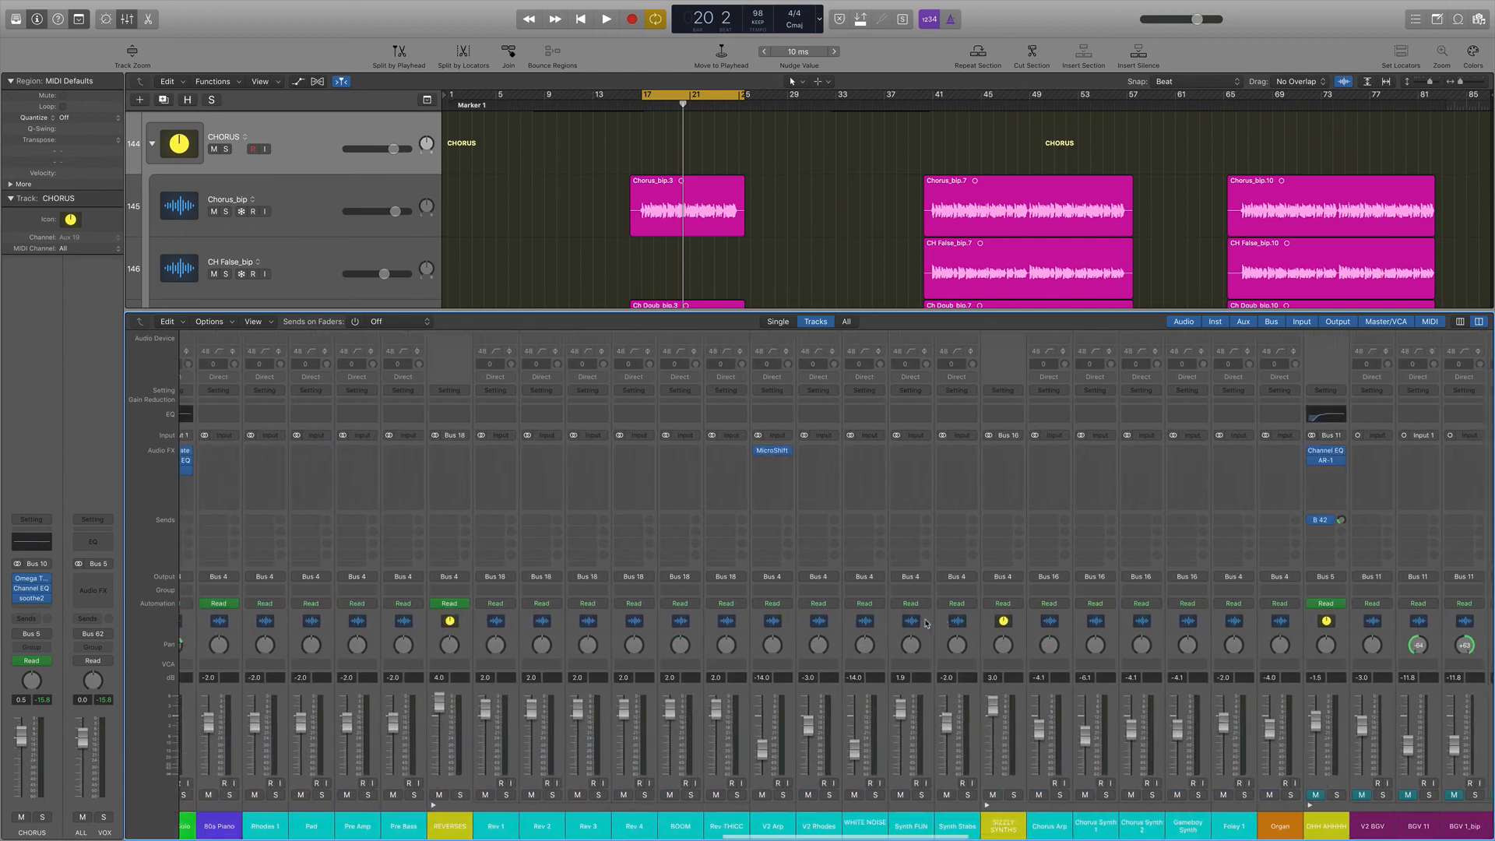
{"action": "scroll", "coordinate": [926, 623], "scroll_direction": "left", "scroll_amount": 5}
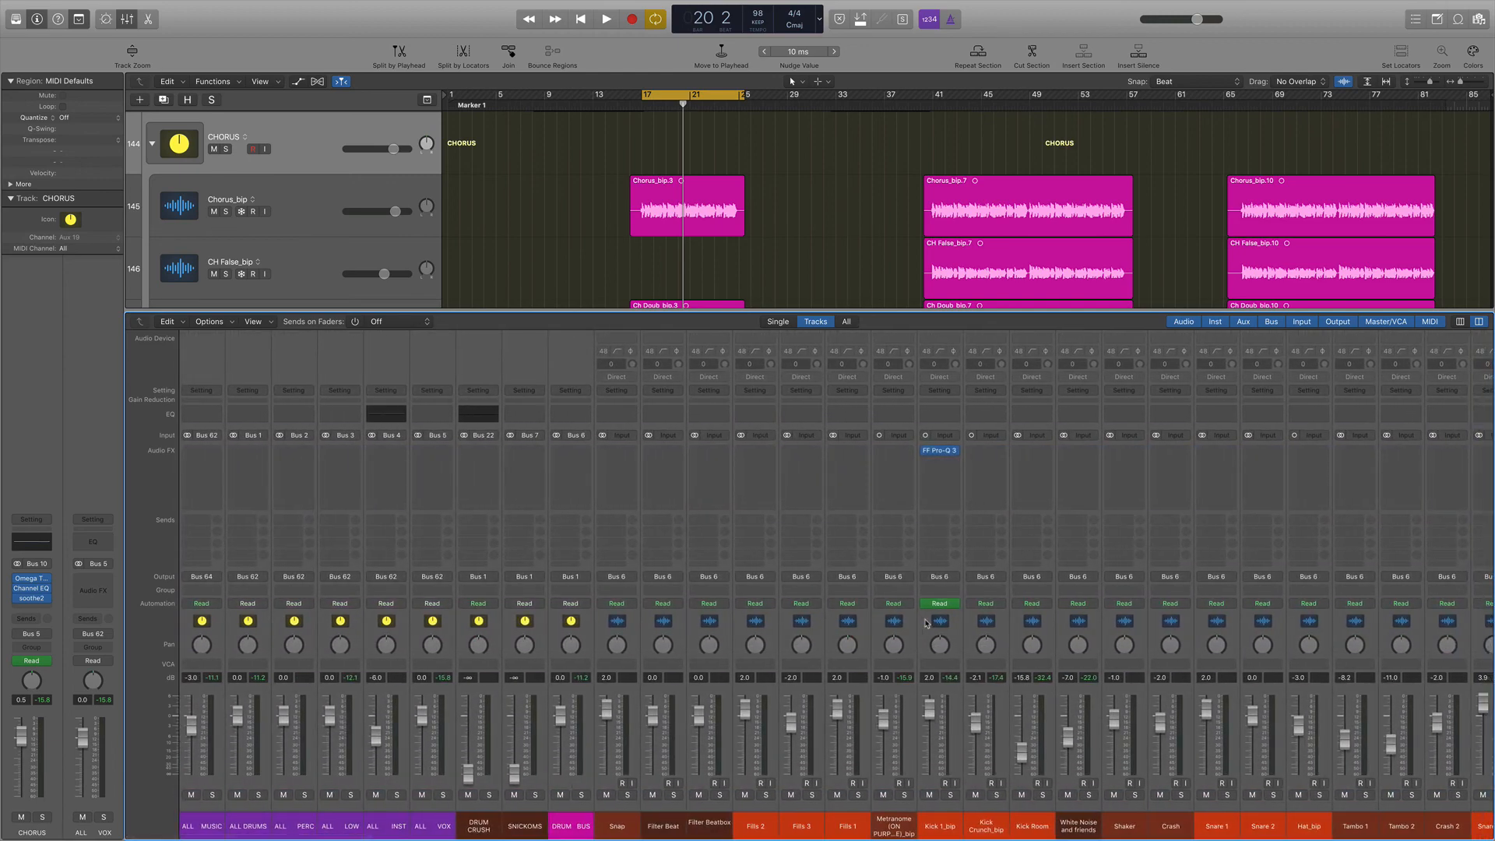
{"action": "scroll", "coordinate": [926, 622], "scroll_direction": "right", "scroll_amount": 20}
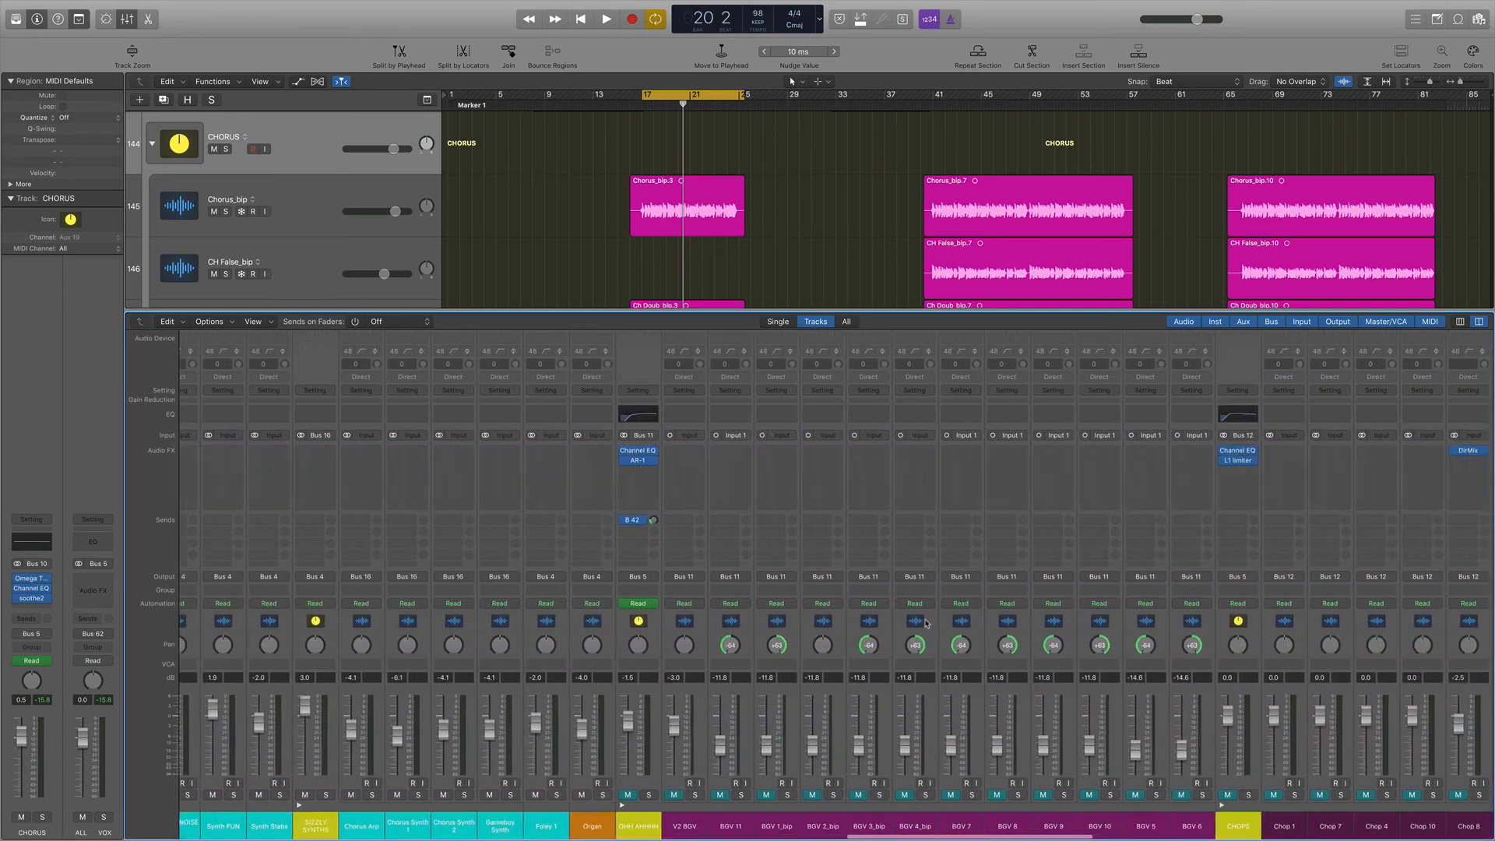
{"action": "scroll", "coordinate": [925, 623], "scroll_direction": "right", "scroll_amount": 3}
Hide the mixer and examine the arrangement's tracks from the chorus harmonies through the chops, background vocals, synths and guitars.
{"action": "key", "text": "x"}
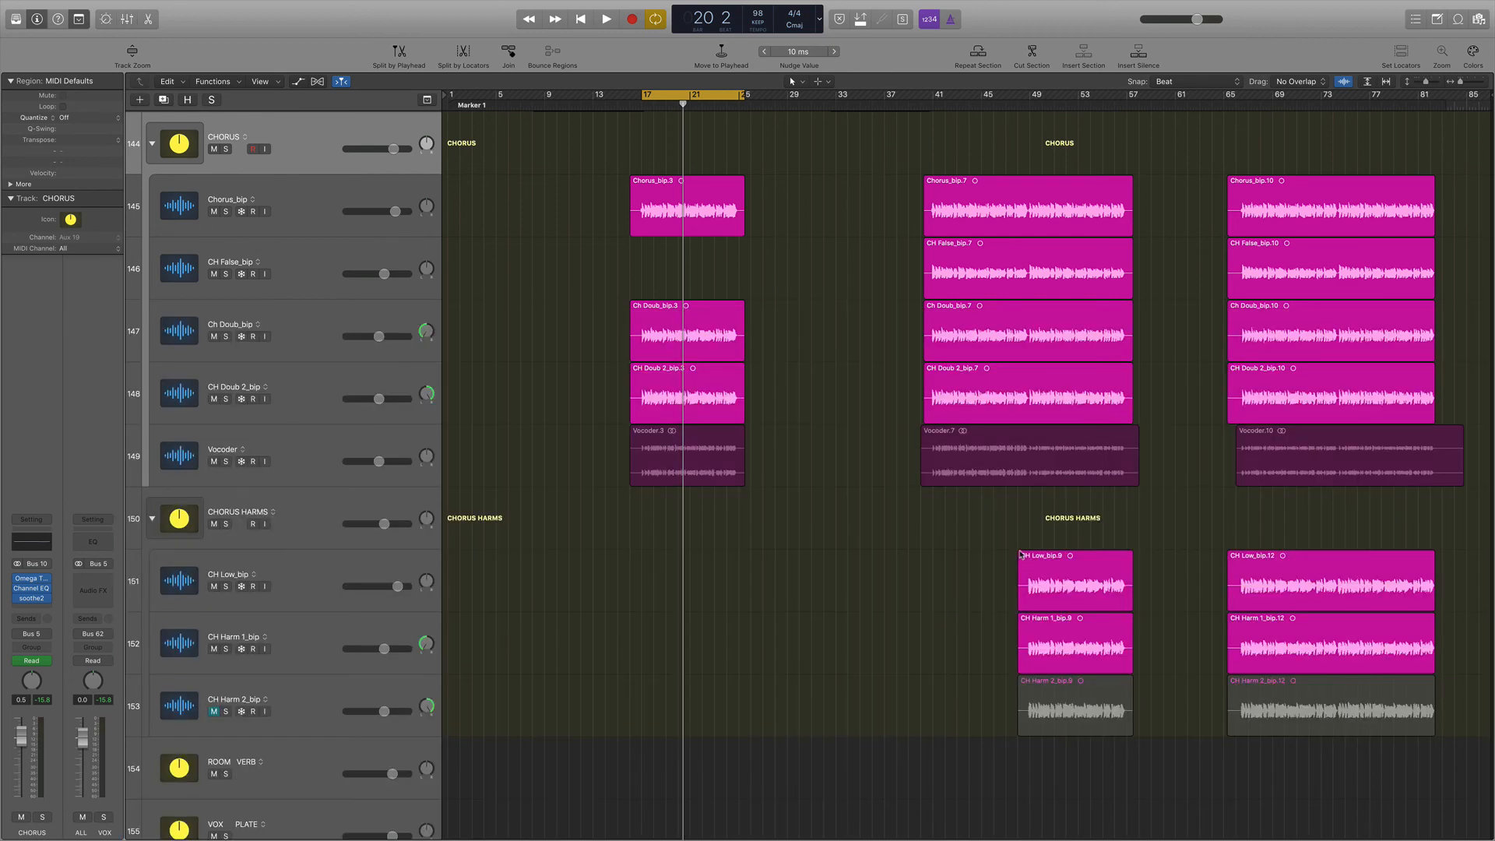
{"action": "scroll", "coordinate": [1021, 555], "scroll_direction": "up", "scroll_amount": 15}
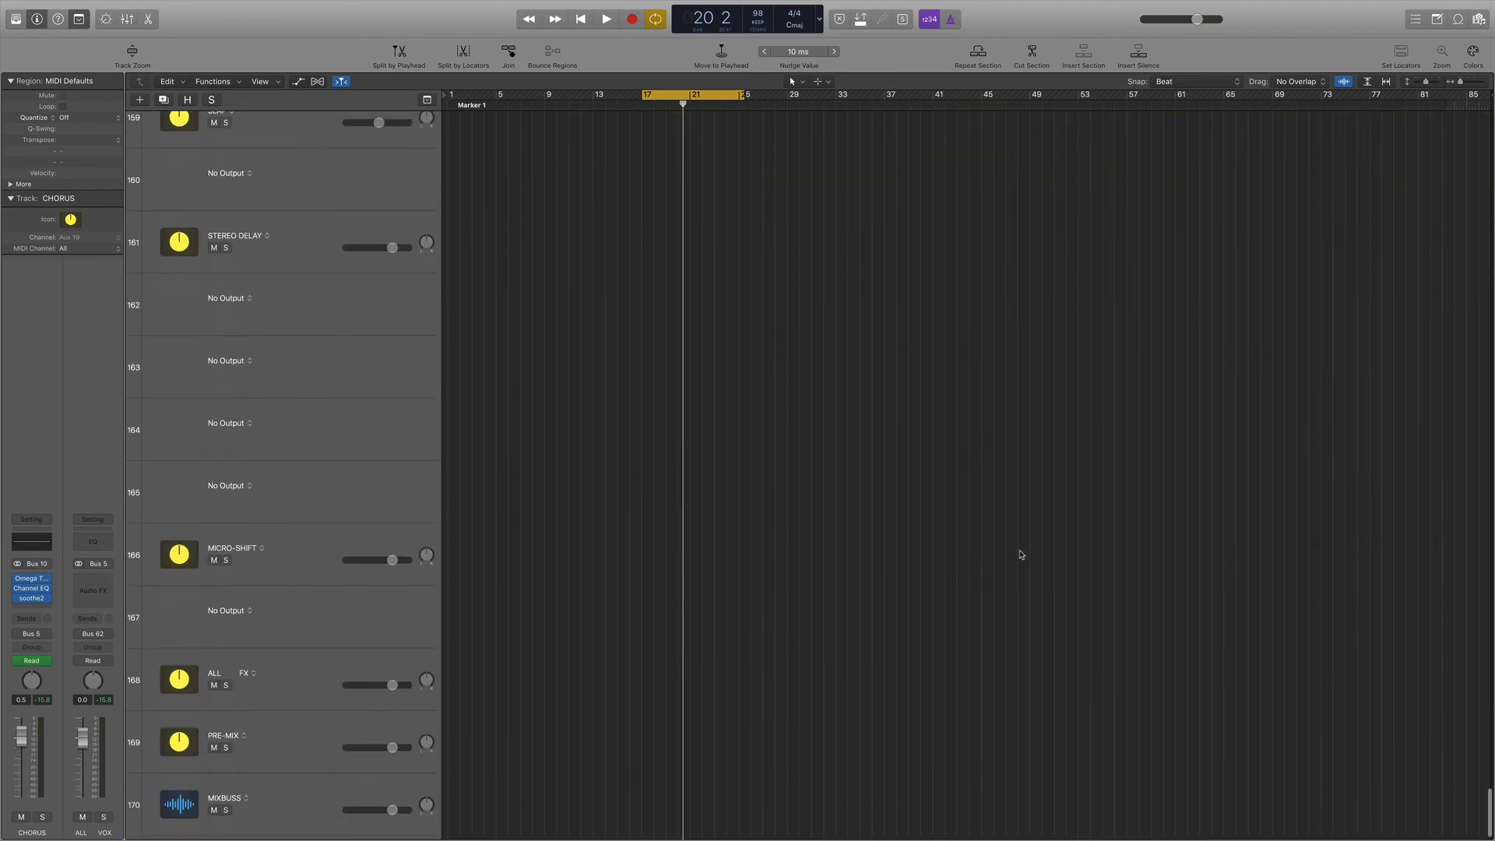
{"action": "scroll", "coordinate": [1048, 457], "scroll_direction": "down", "scroll_amount": 8}
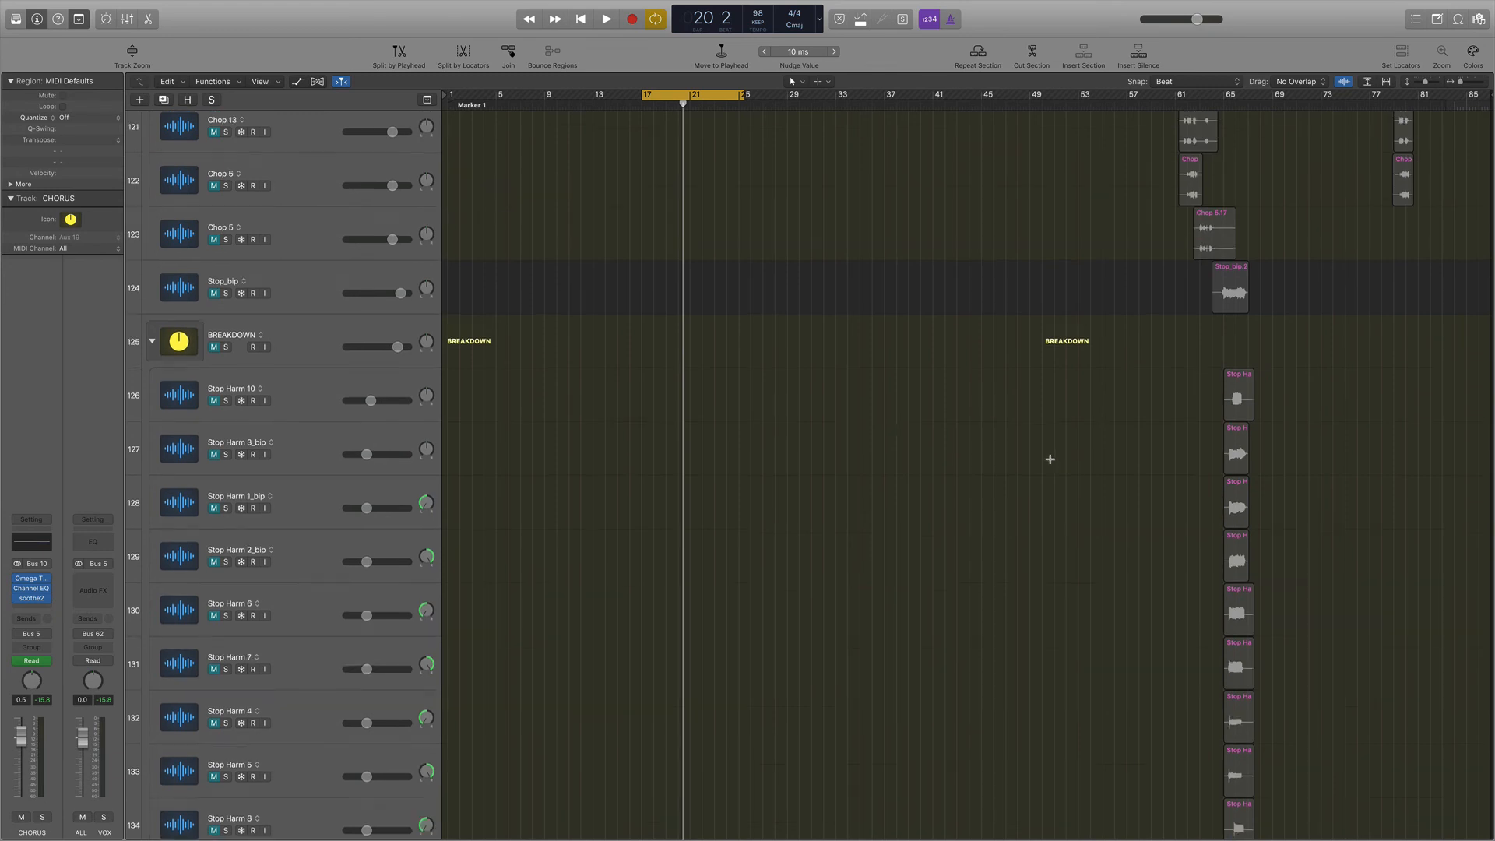
{"action": "scroll", "coordinate": [1051, 462], "scroll_direction": "up", "scroll_amount": 12}
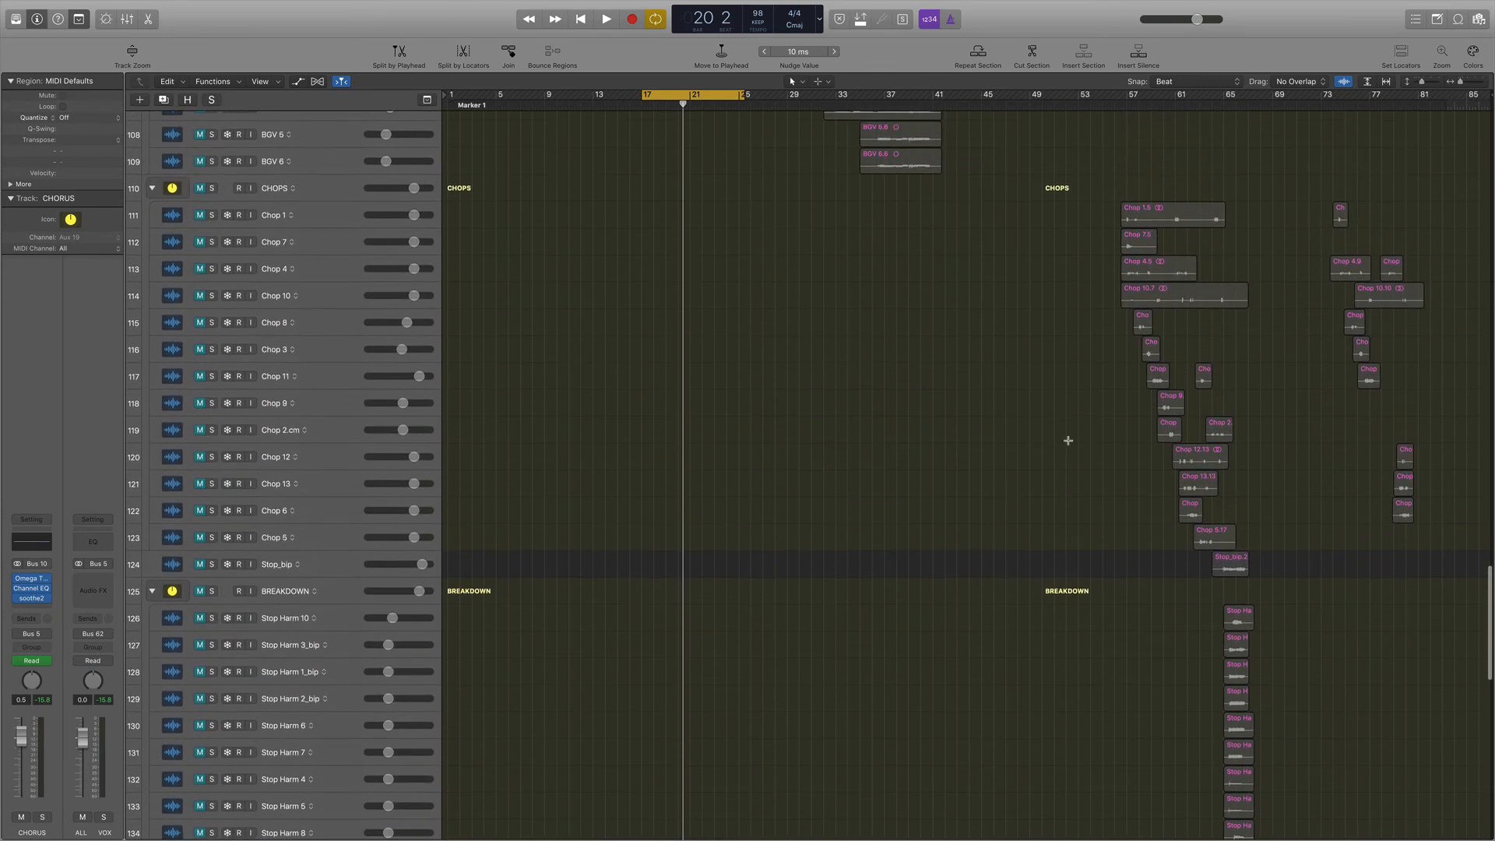
{"action": "scroll", "coordinate": [1067, 441], "scroll_direction": "up", "scroll_amount": 6}
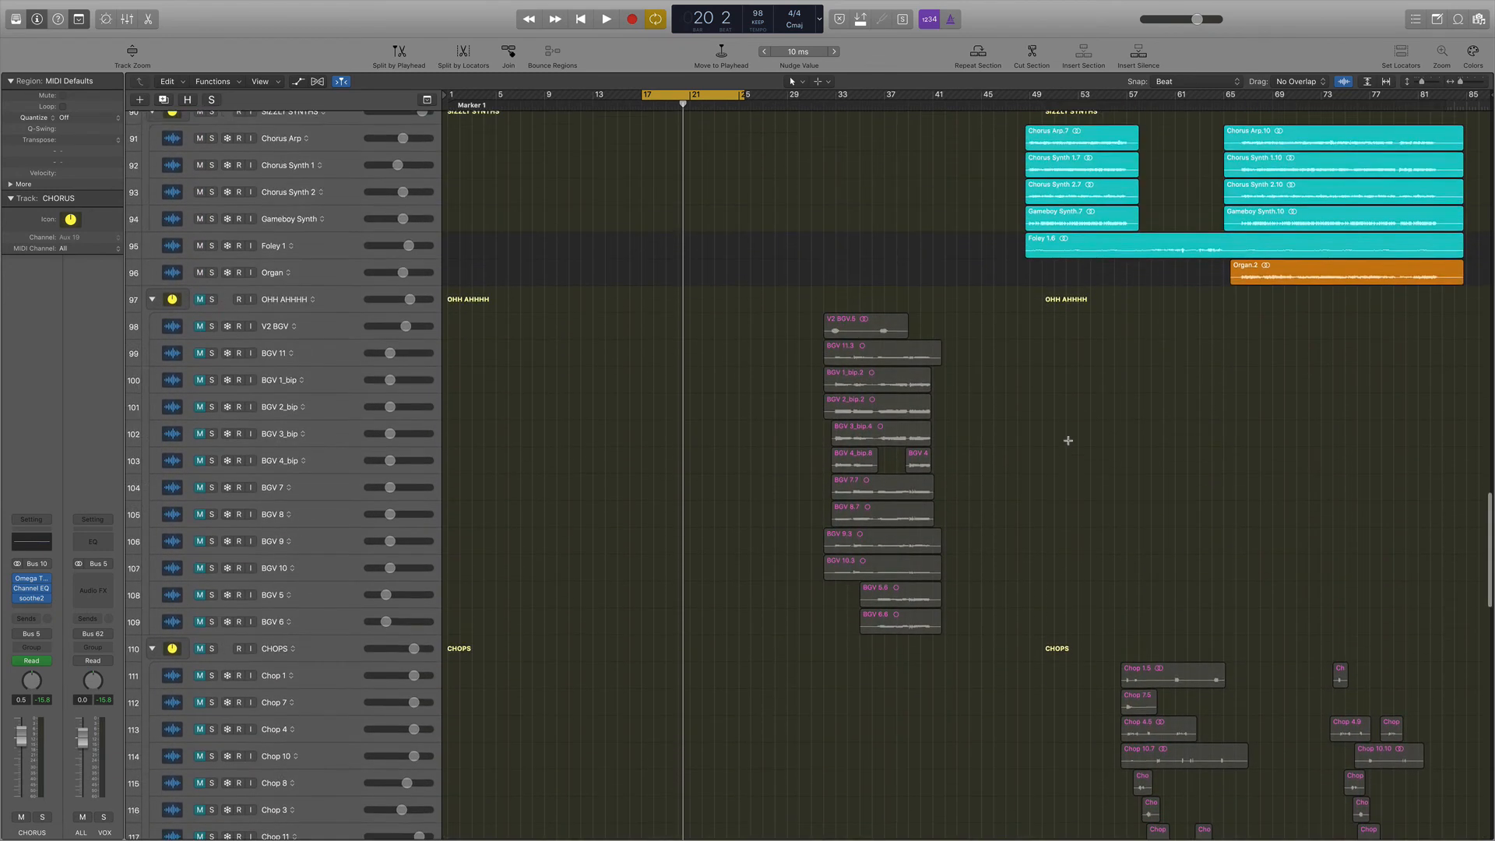
{"action": "scroll", "coordinate": [1068, 441], "scroll_direction": "up", "scroll_amount": 8}
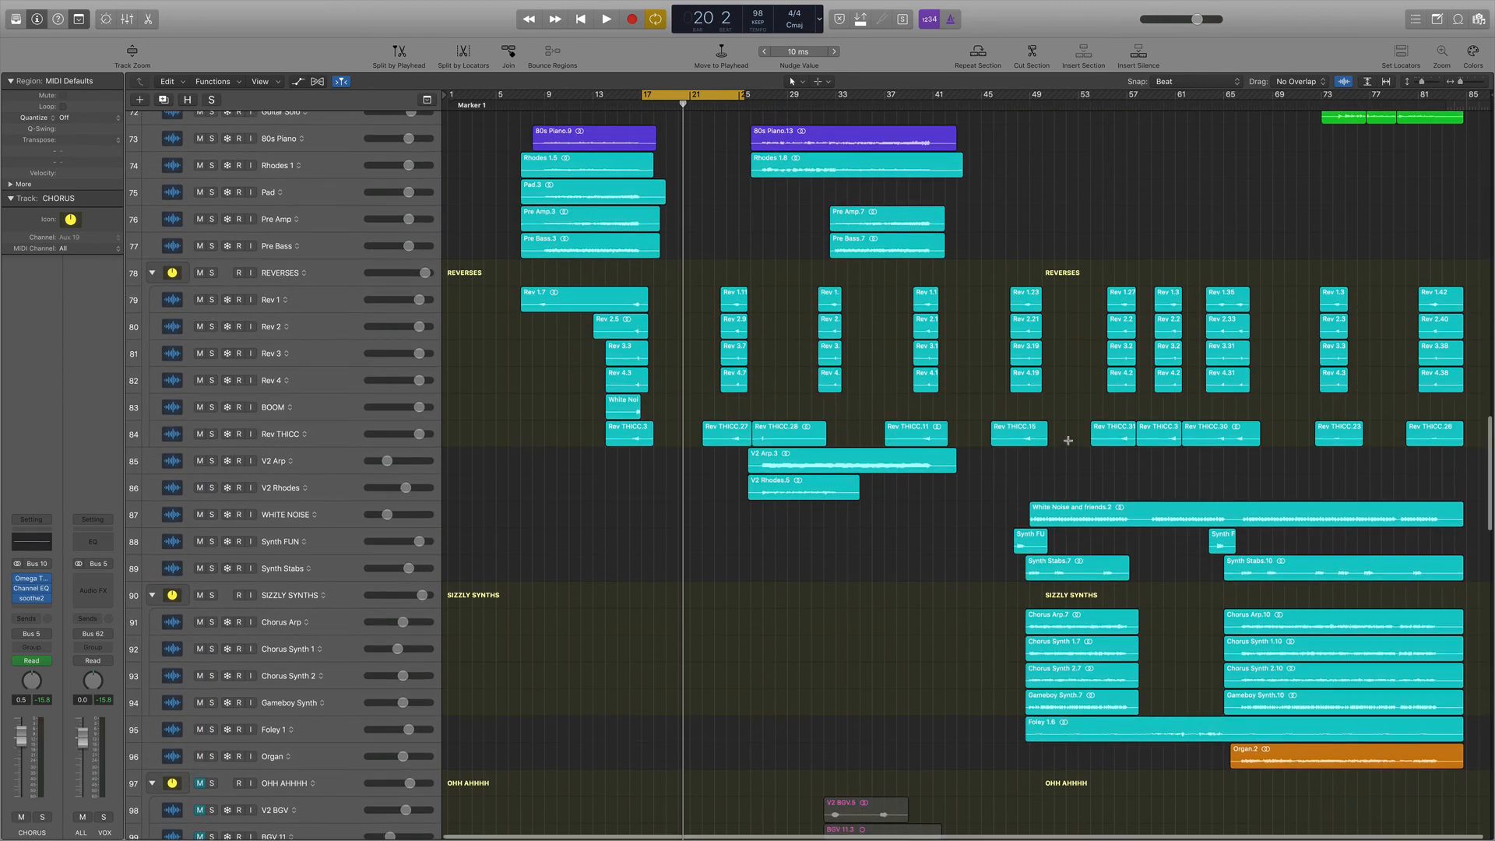
{"action": "scroll", "coordinate": [1067, 440], "scroll_direction": "up", "scroll_amount": 8}
{"action": "scroll", "coordinate": [1067, 440], "scroll_direction": "up", "scroll_amount": 3}
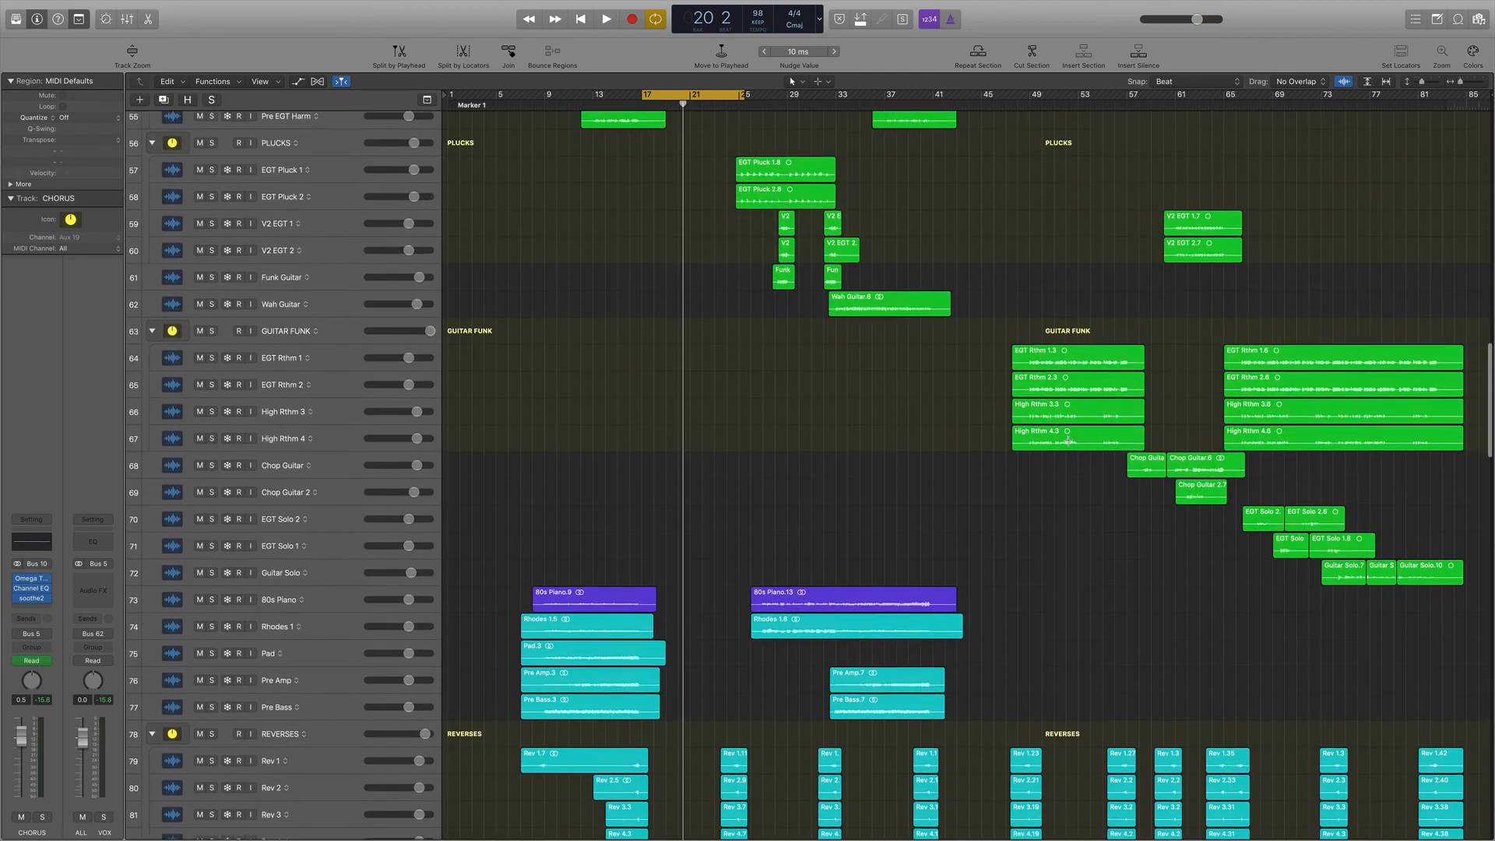
Reopen the mixer and examine the channel strips of the synths, guitars, basses and percussion.
{"action": "key", "text": "x"}
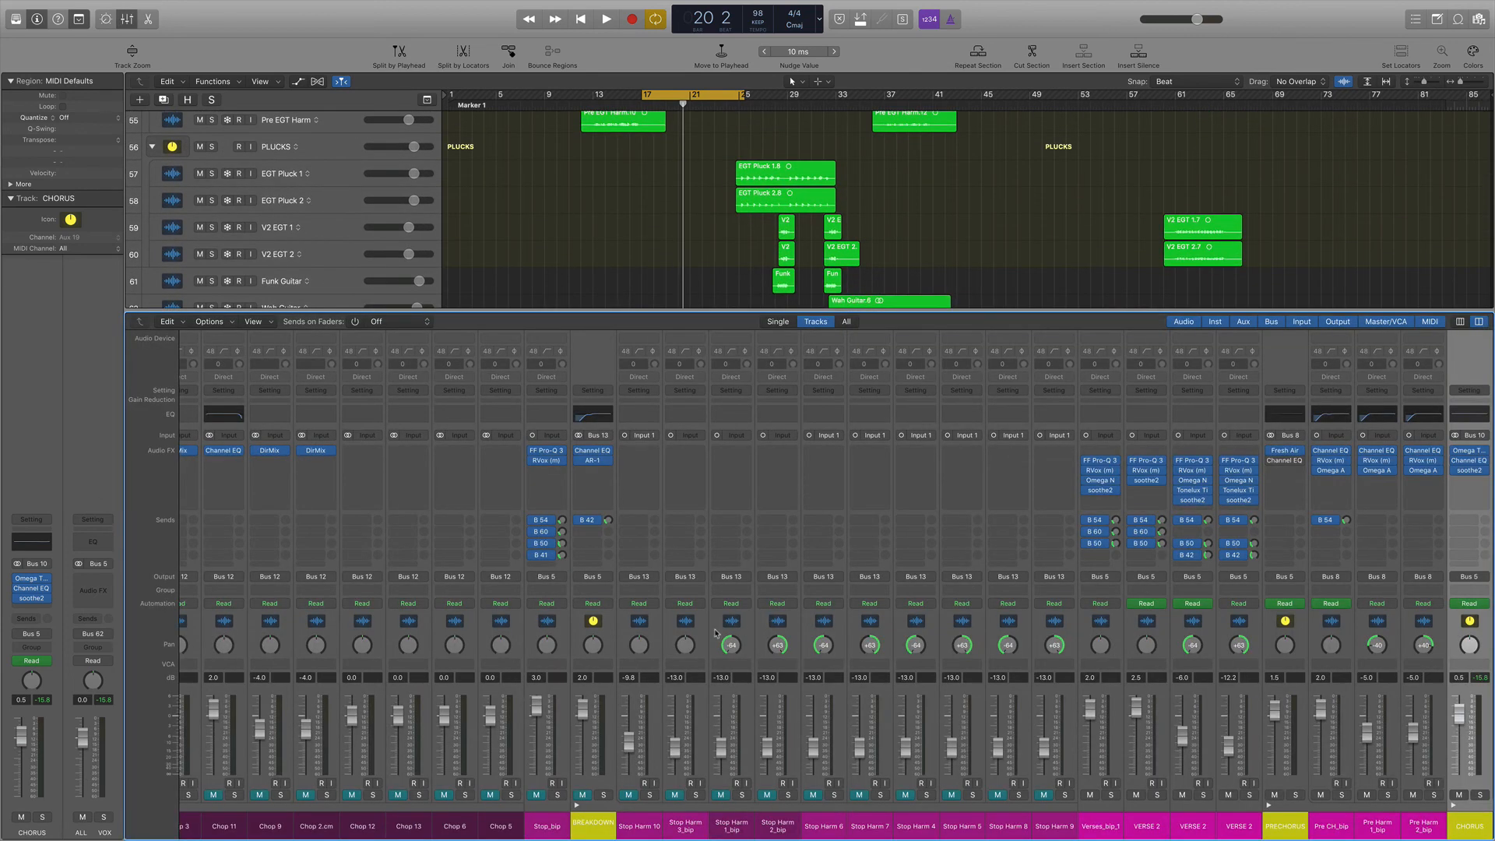
{"action": "scroll", "coordinate": [715, 632], "scroll_direction": "left", "scroll_amount": 15}
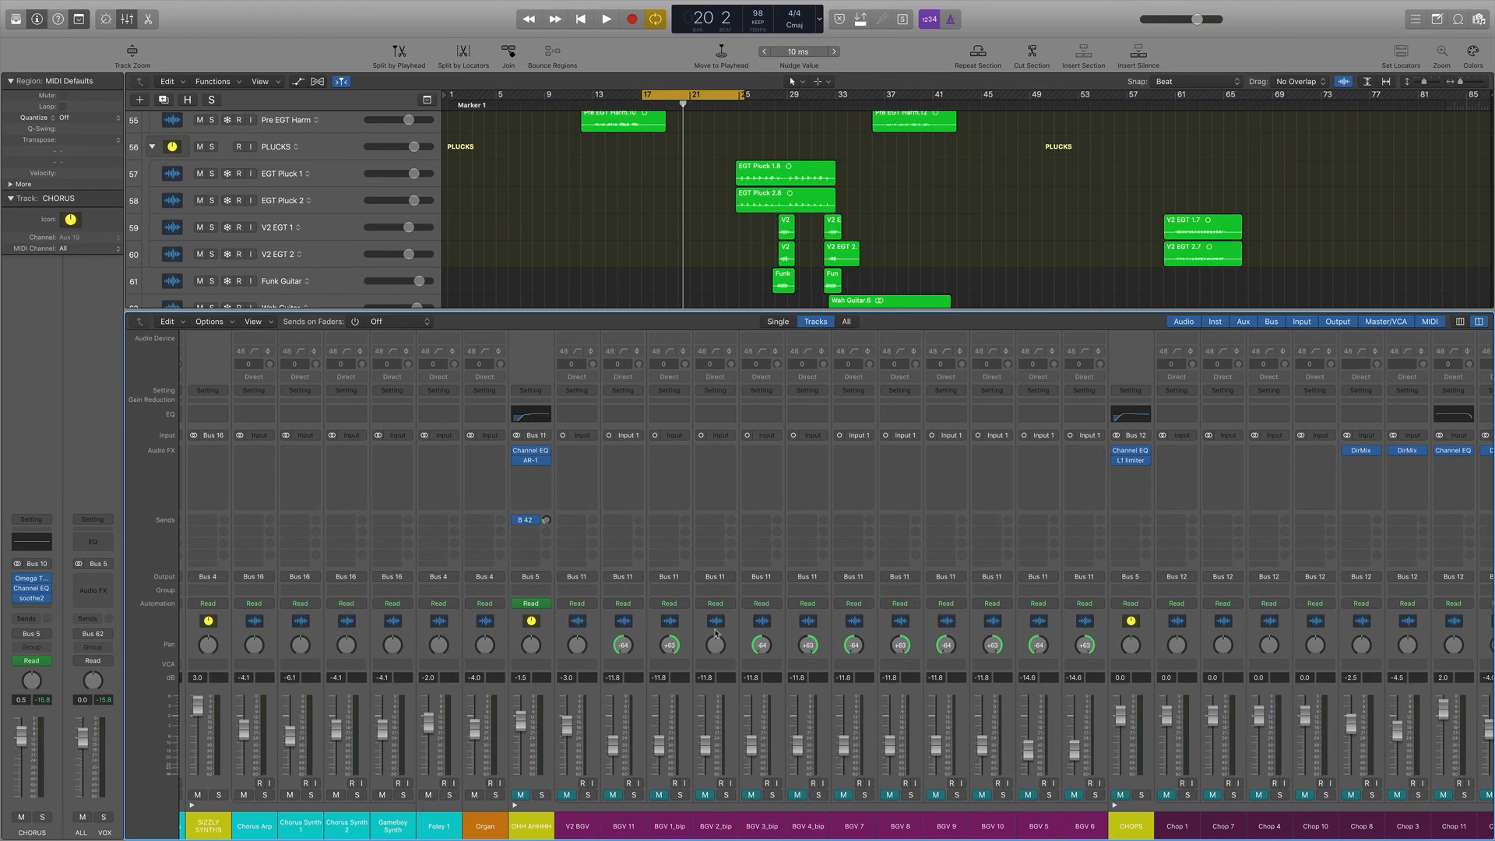
{"action": "scroll", "coordinate": [715, 633], "scroll_direction": "left", "scroll_amount": 20}
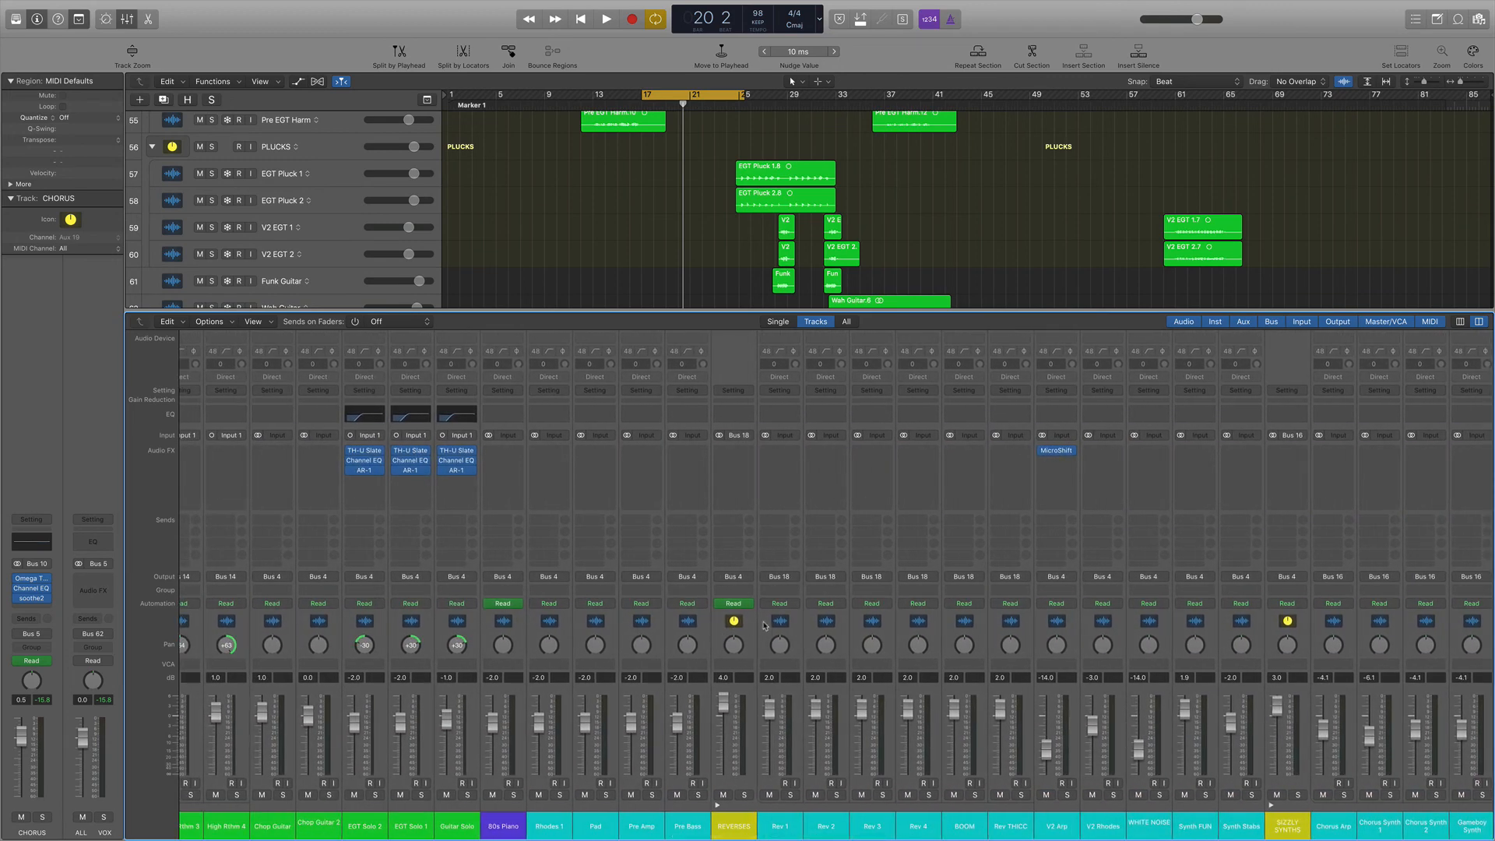
{"action": "scroll", "coordinate": [764, 625], "scroll_direction": "left", "scroll_amount": 18}
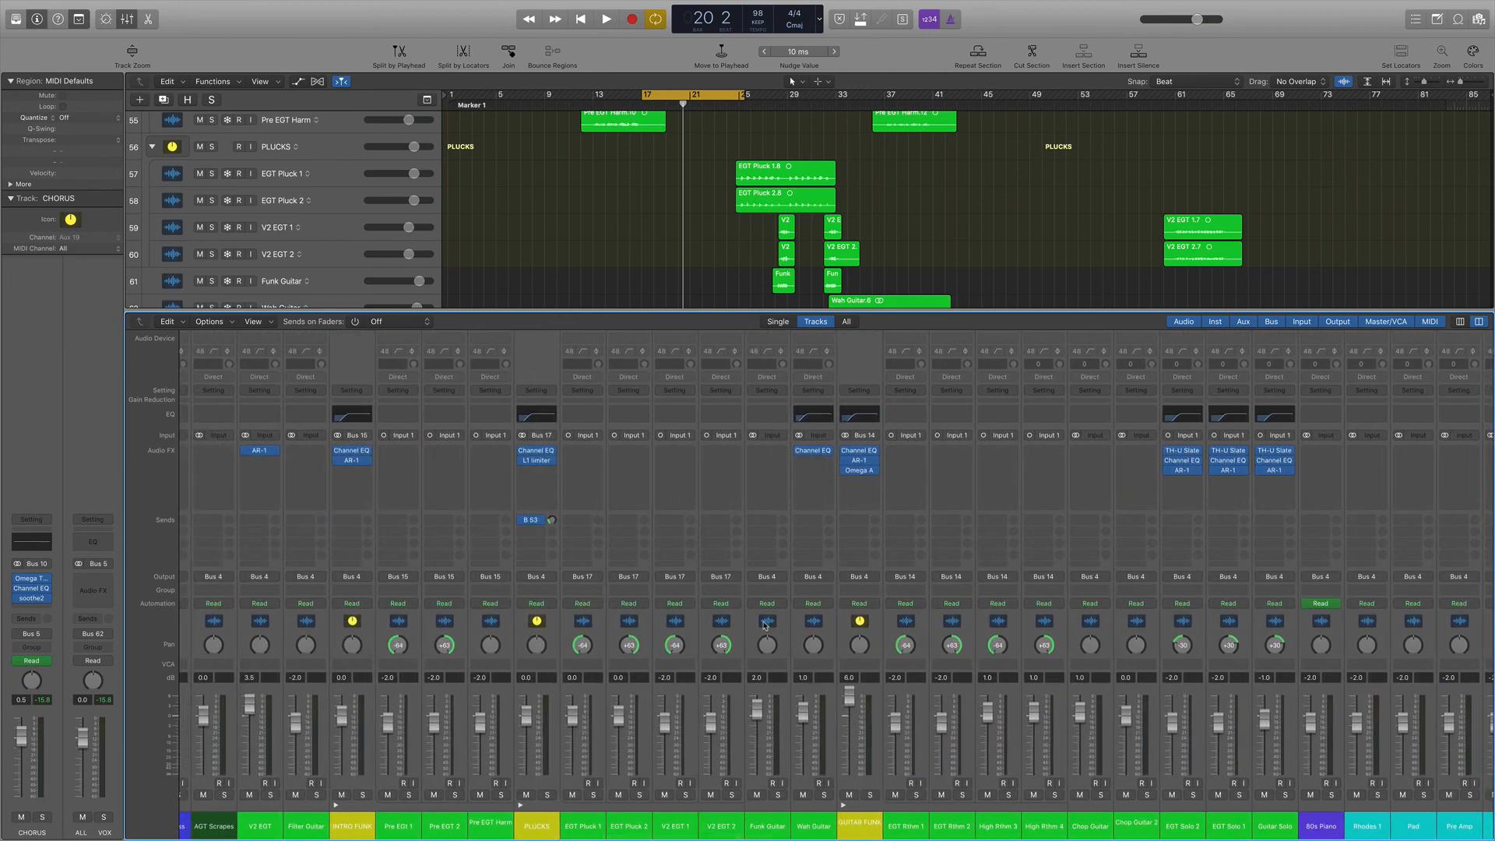
{"action": "scroll", "coordinate": [764, 625], "scroll_direction": "left", "scroll_amount": 18}
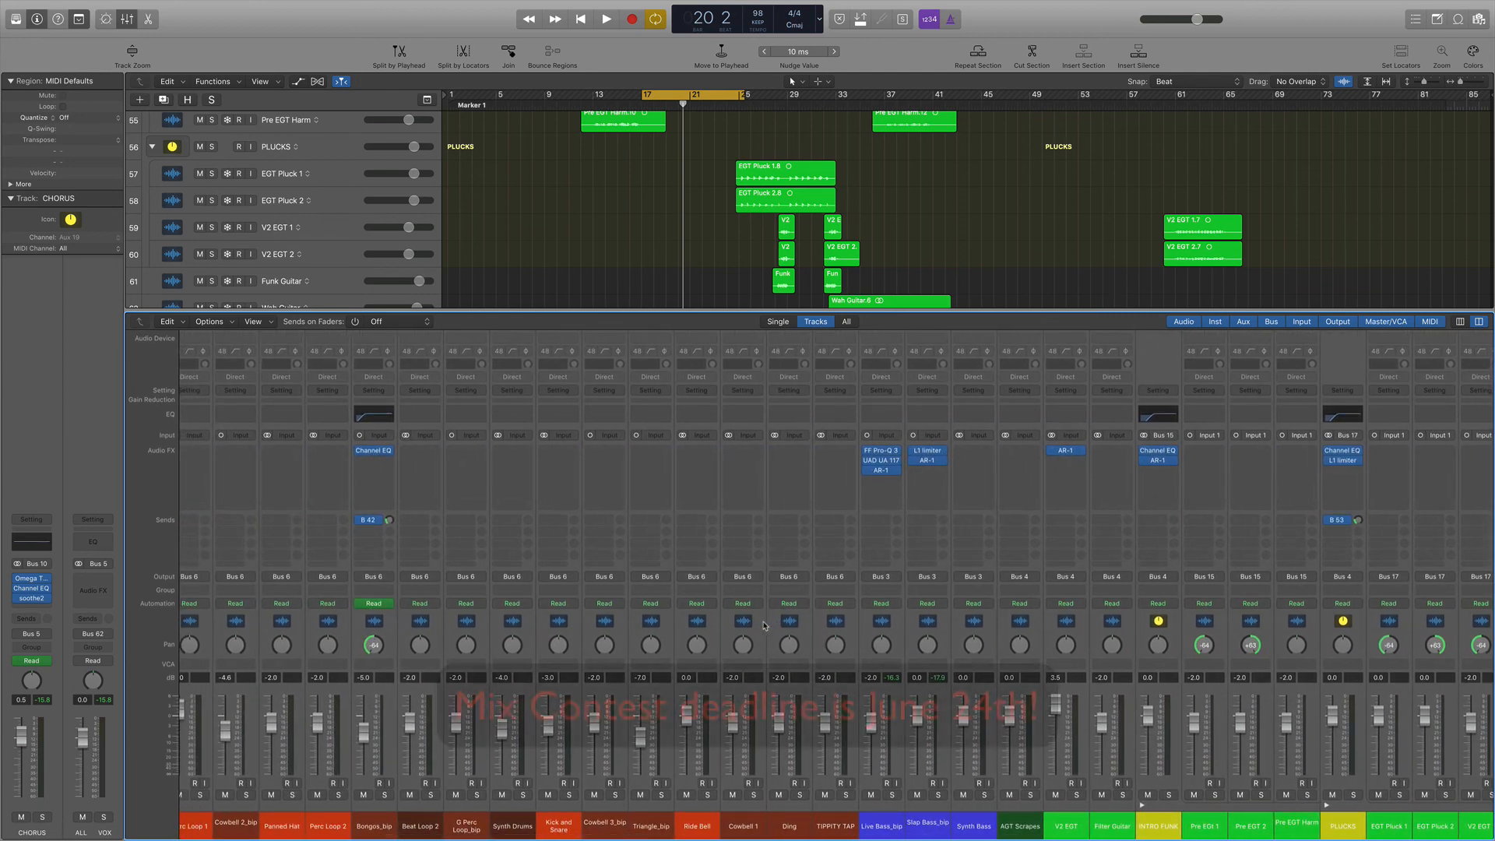